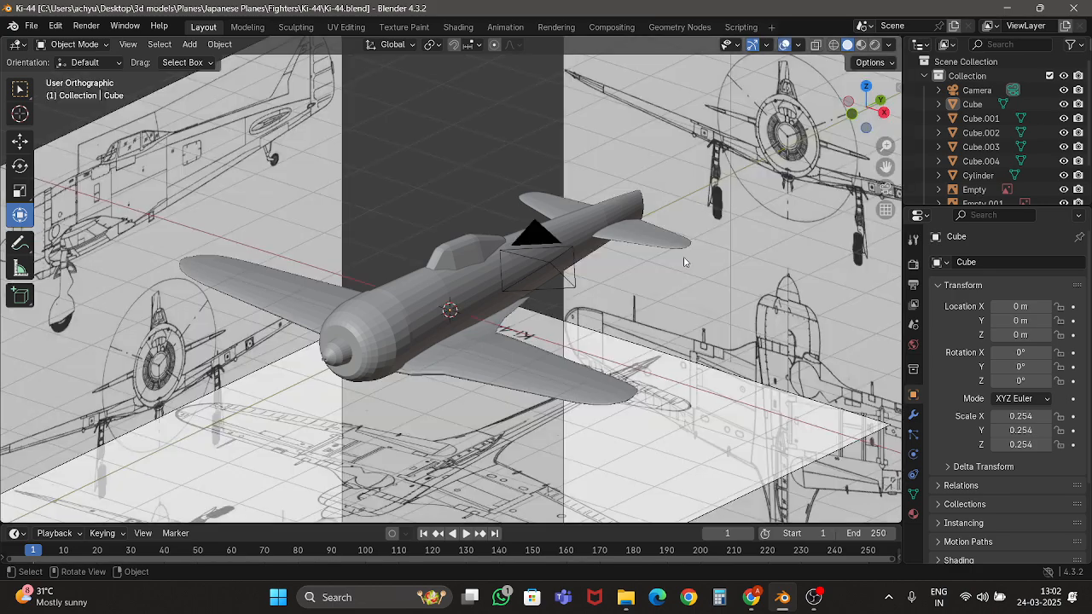
Examine the aircraft model against the blueprints from several angles, including the front and top views.
middle_click_drag(639, 238, 591, 136)
scroll(619, 228, "down", 3)
scroll(619, 223, "up", 2)
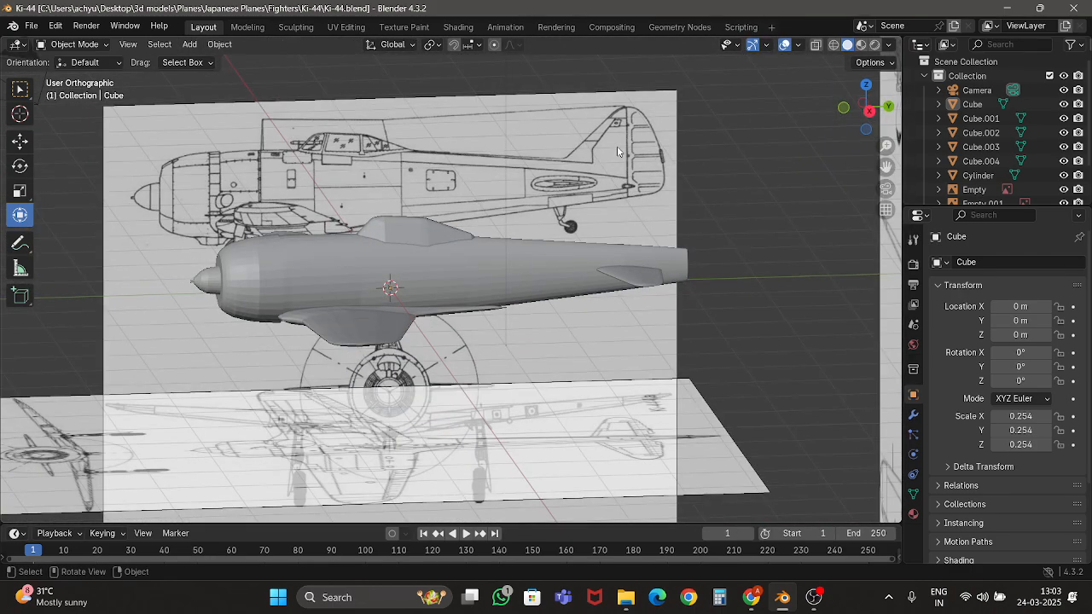
middle_click_drag(633, 244, 678, 264)
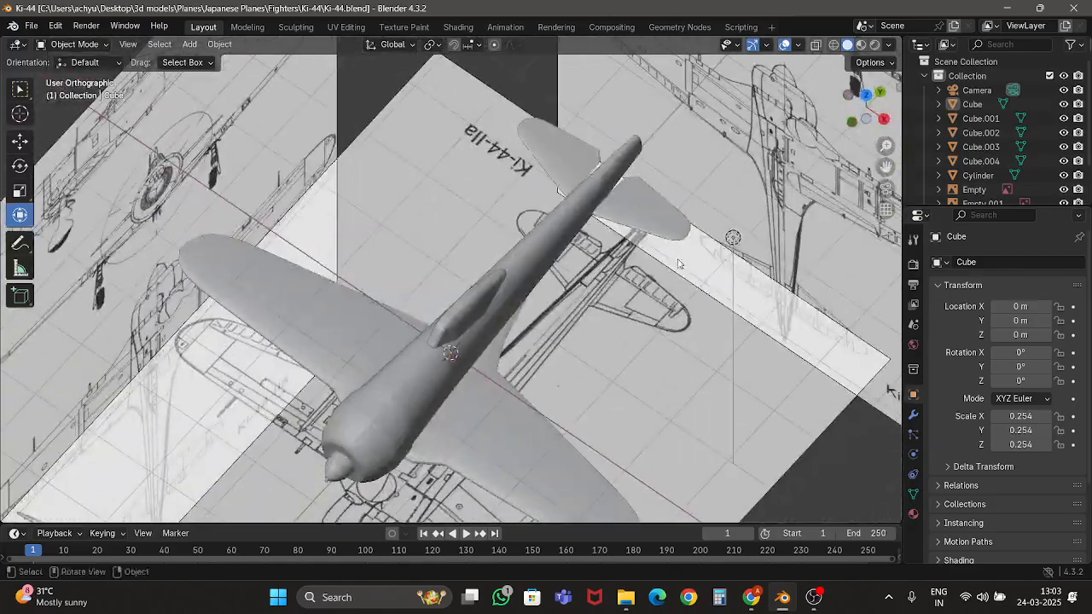
left_click(462, 454)
middle_click_drag(471, 405, 508, 293)
scroll(508, 294, "up", 5)
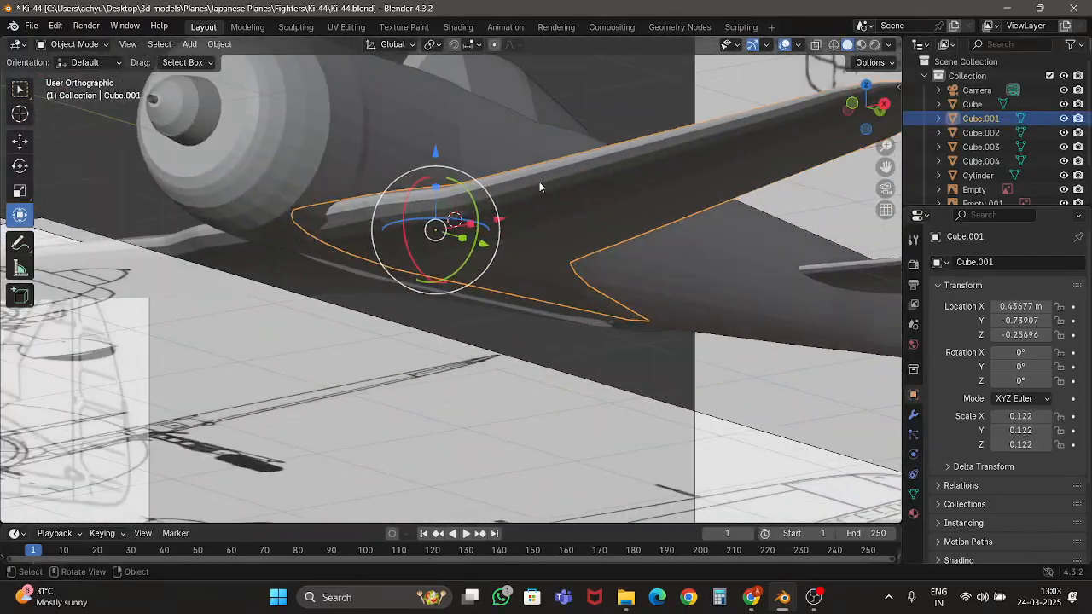
scroll(539, 182, "down", 5)
middle_click_drag(539, 181, 462, 296)
scroll(462, 296, "up", 3)
scroll(530, 212, "down", 2)
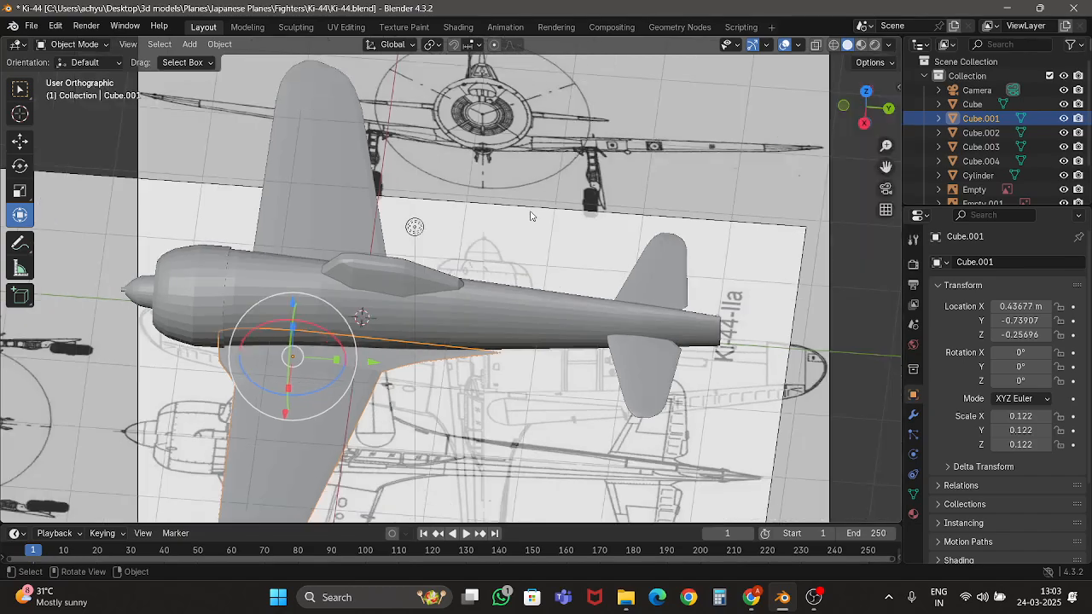
middle_click_drag(536, 259, 492, 238)
left_click(435, 257)
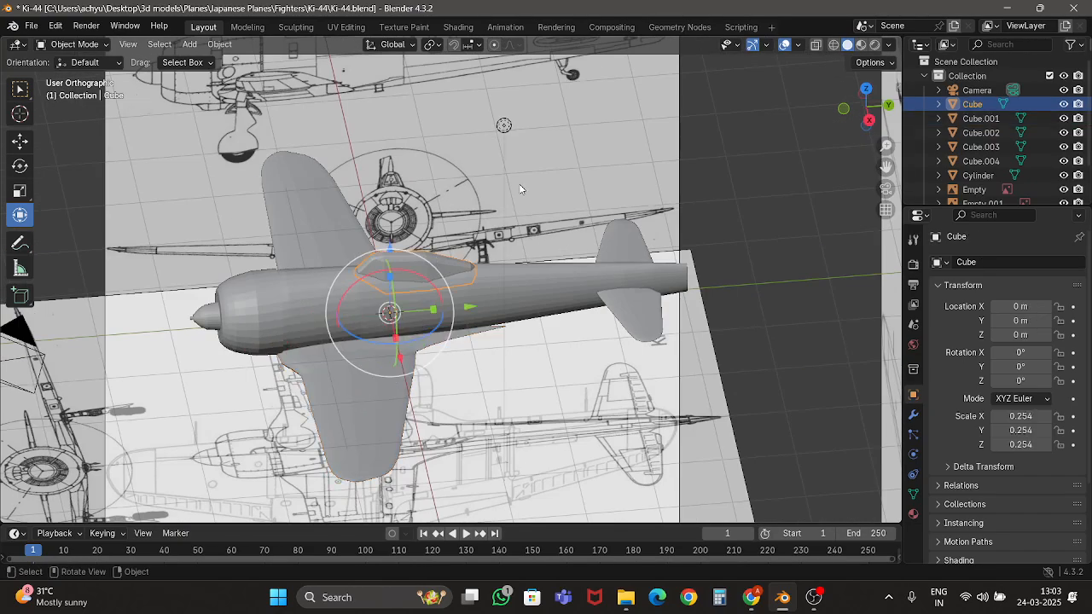
left_click(844, 109)
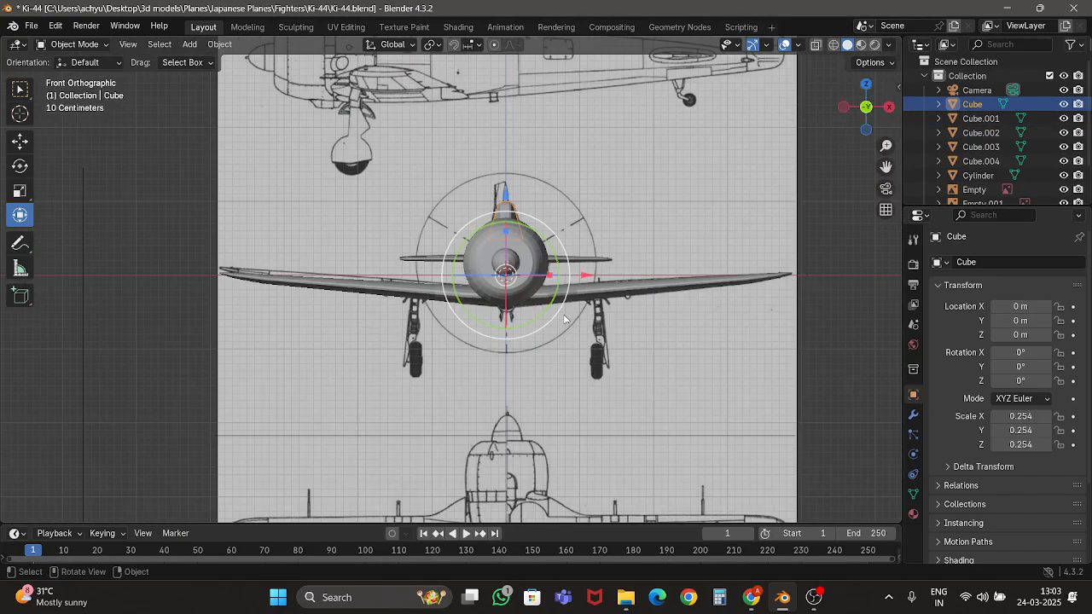
middle_click_drag(567, 319, 394, 278)
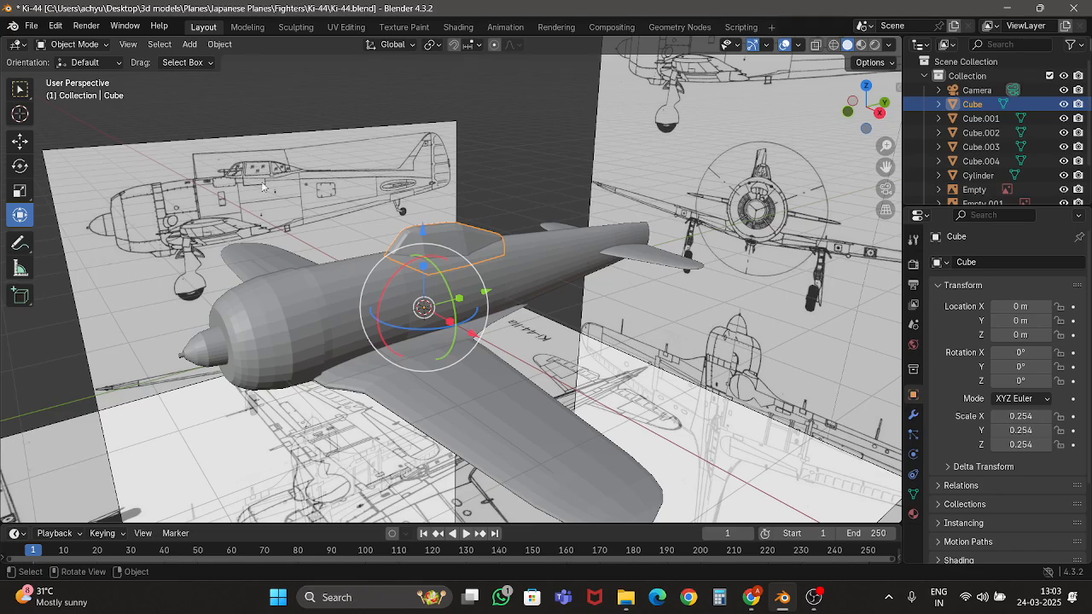
middle_click_drag(213, 189, 447, 221)
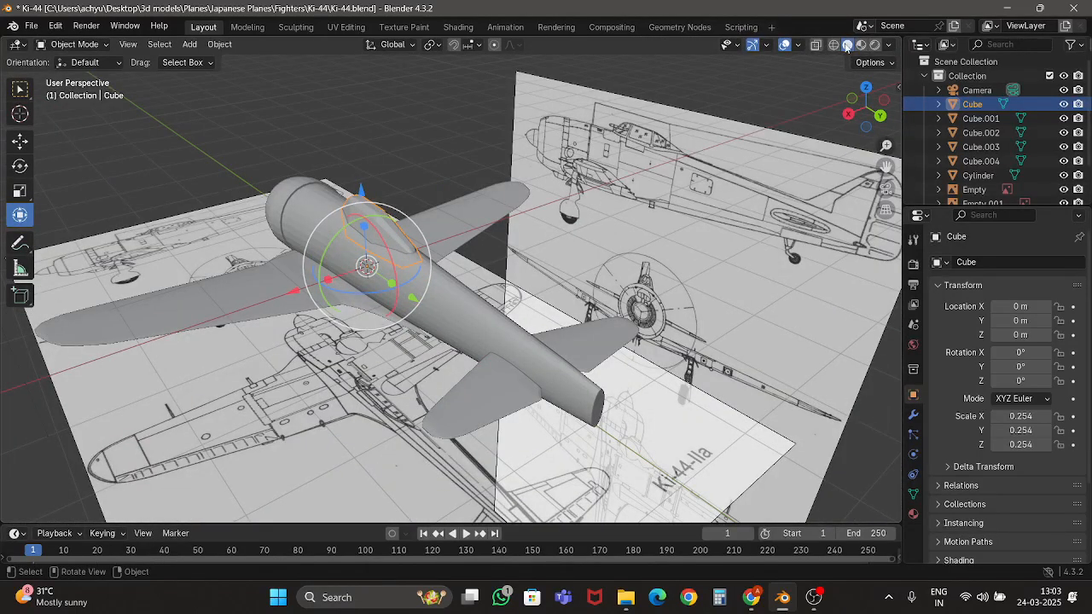
left_click(868, 87)
scroll(771, 201, "down", 4)
left_click(772, 204)
scroll(625, 168, "up", 4)
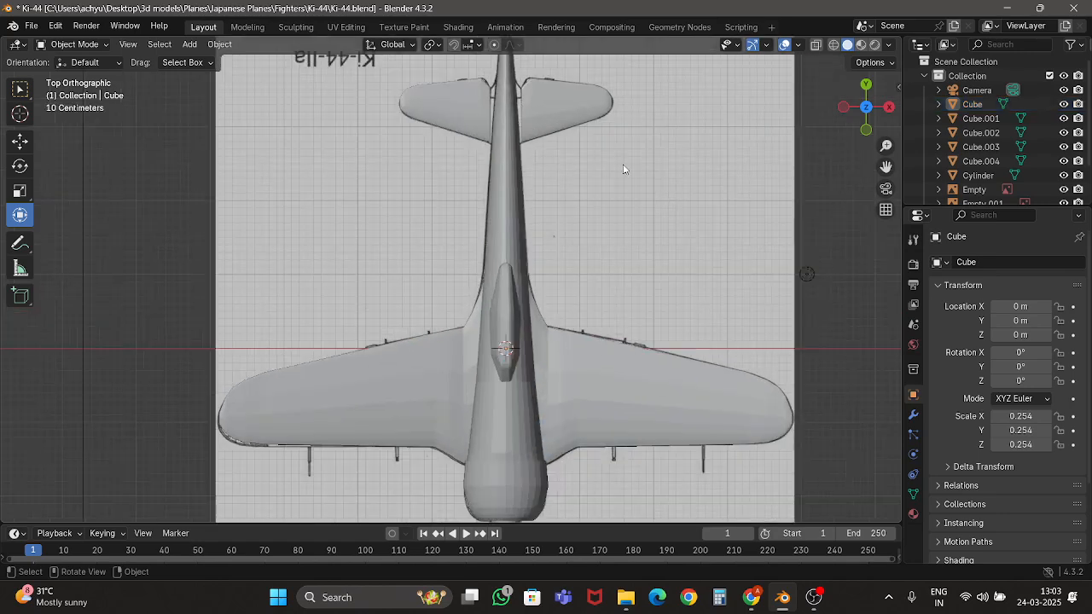
Duplicate the +X horizontal stabilizer in place and open the copy's mesh for editing in wireframe.
left_click(588, 102)
middle_click_drag(583, 128, 516, 200, "shift")
right_click(516, 199)
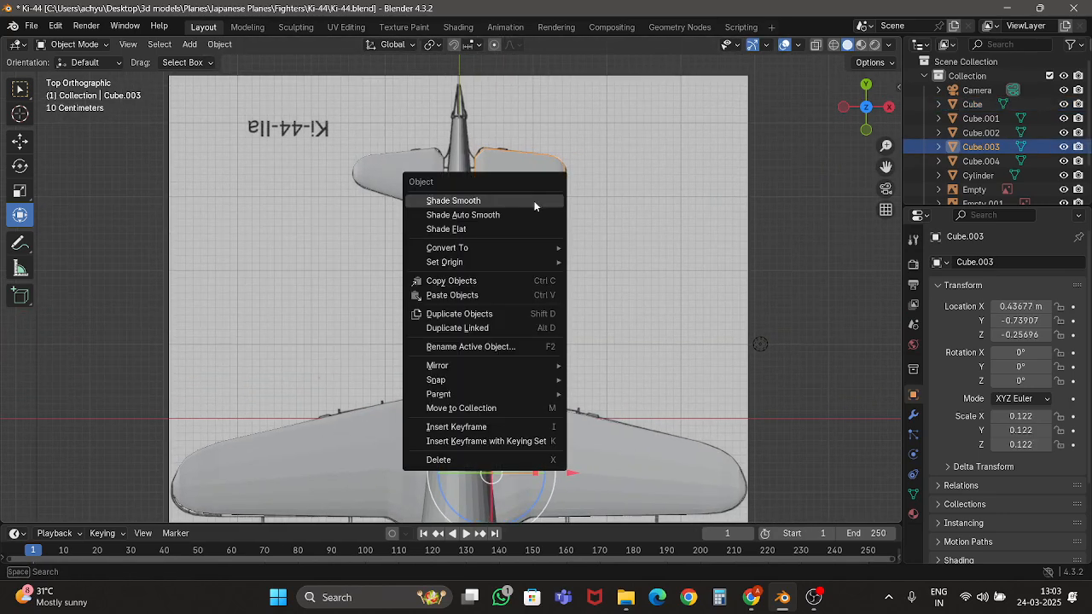
left_click(470, 314)
left_click(470, 316)
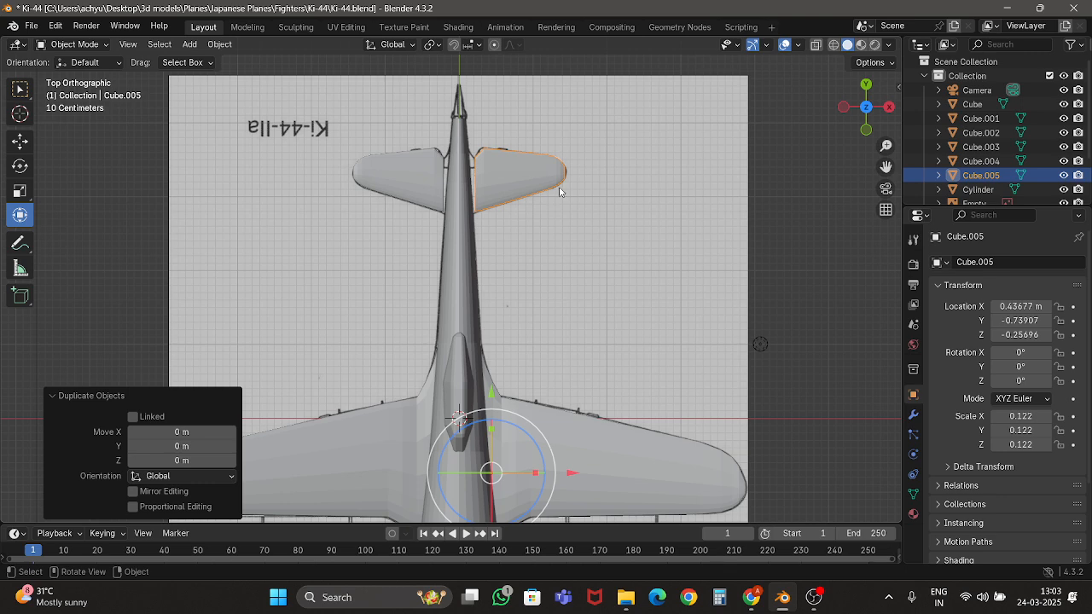
key("Tab")
key("shift+z")
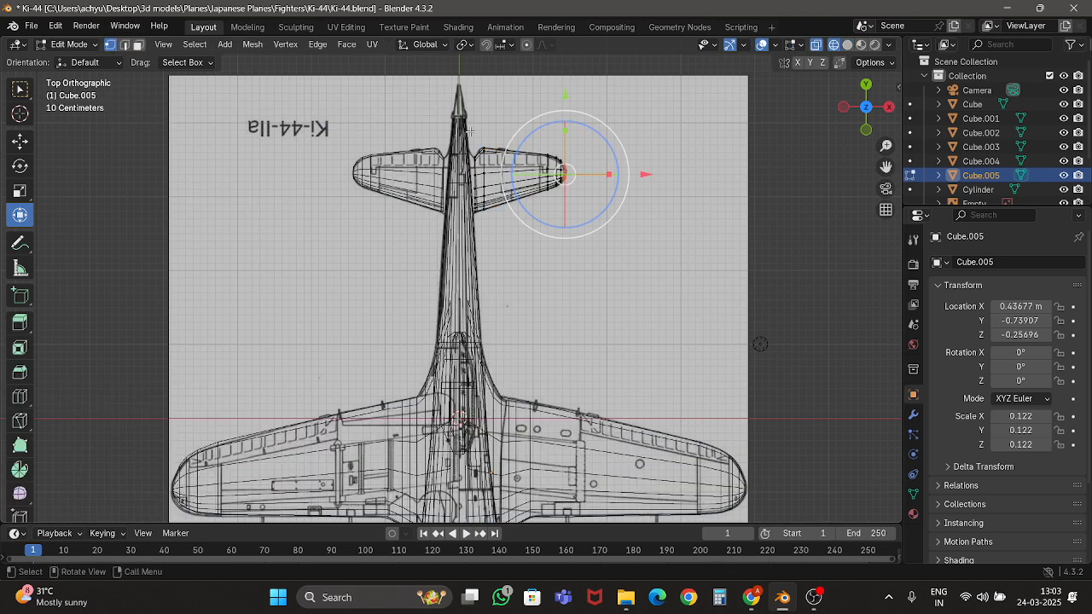
key("g")
left_click(631, 279)
key("ctrl+z")
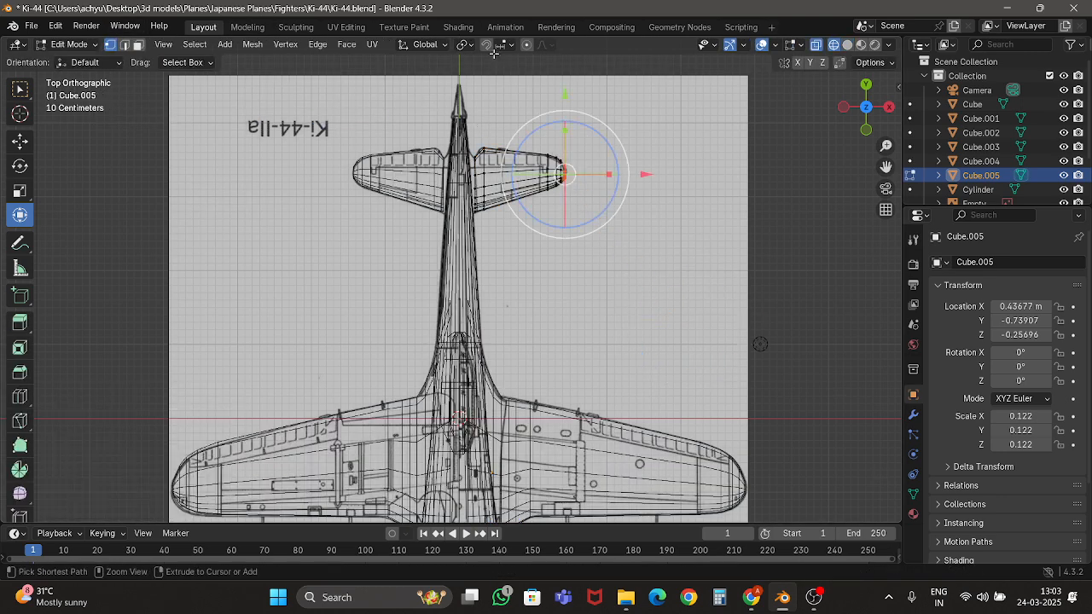
Delete the copied stabilizer's outer vertices, keeping only its root airfoil profile beside the fuselage, and return to solid object view.
left_click_drag(507, 70, 638, 297)
left_click_drag(417, 99, 437, 112)
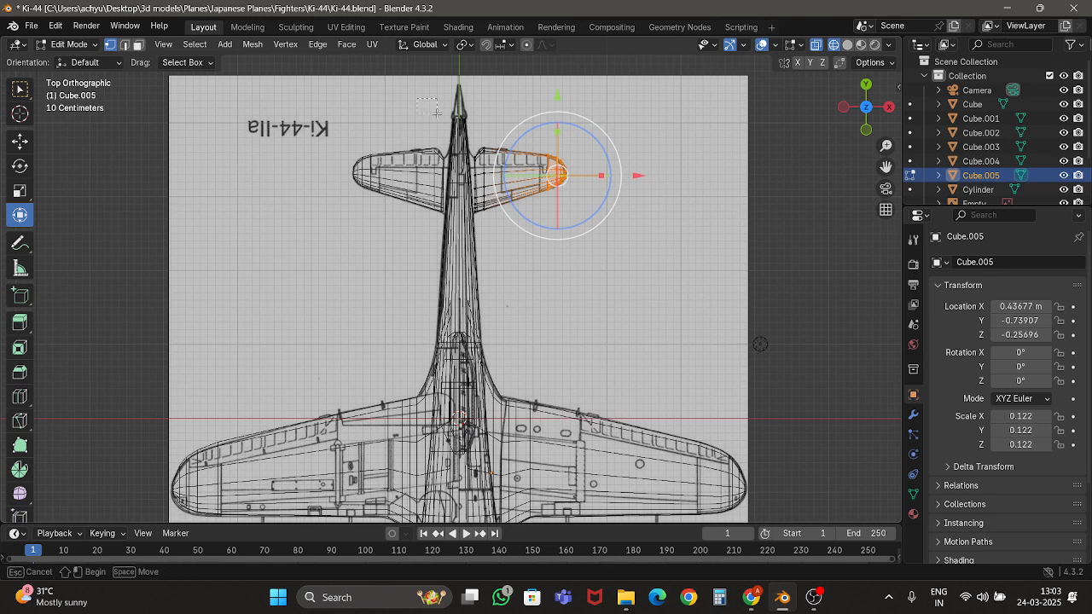
left_click_drag(479, 255, 480, 255, "shift")
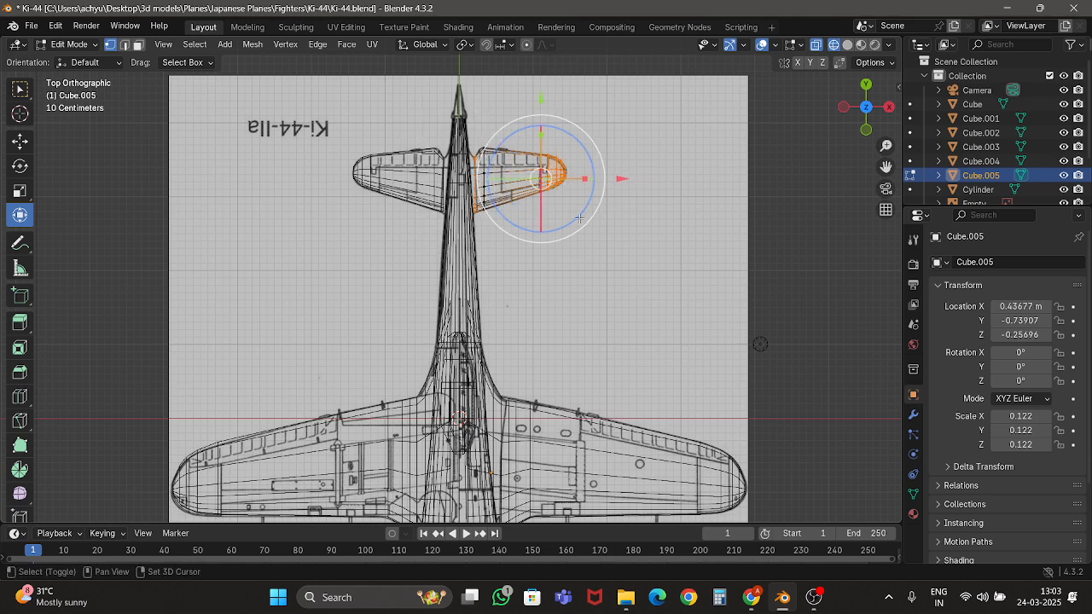
key("x")
left_click(647, 192)
key("z")
left_click(661, 193)
key("Tab")
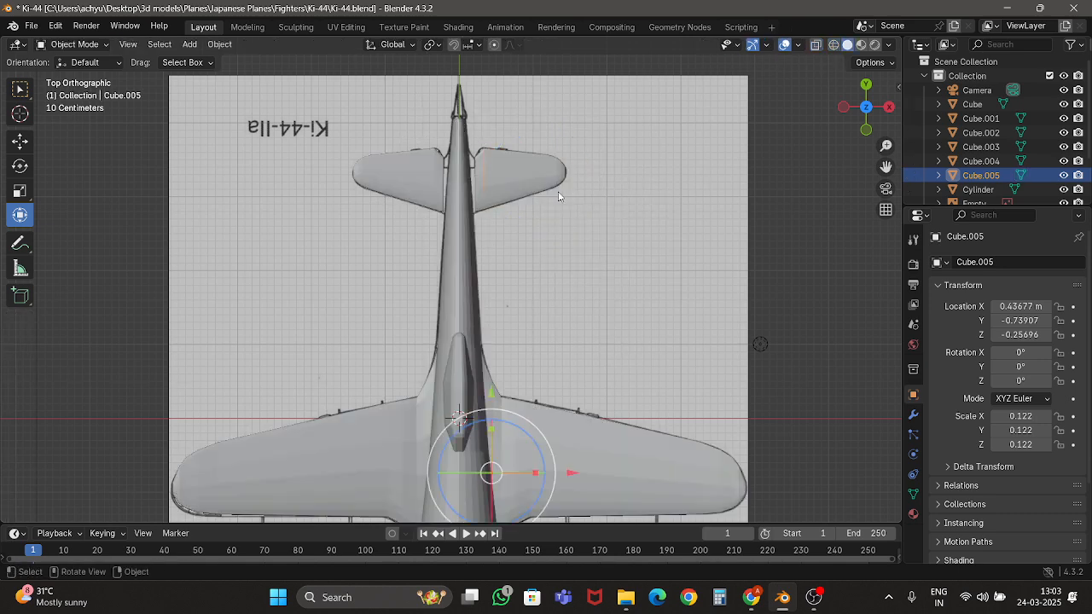
Rotate the airfoil profile by -90° in the front view so that it can serve an upright fin.
left_click(866, 128)
key("r")
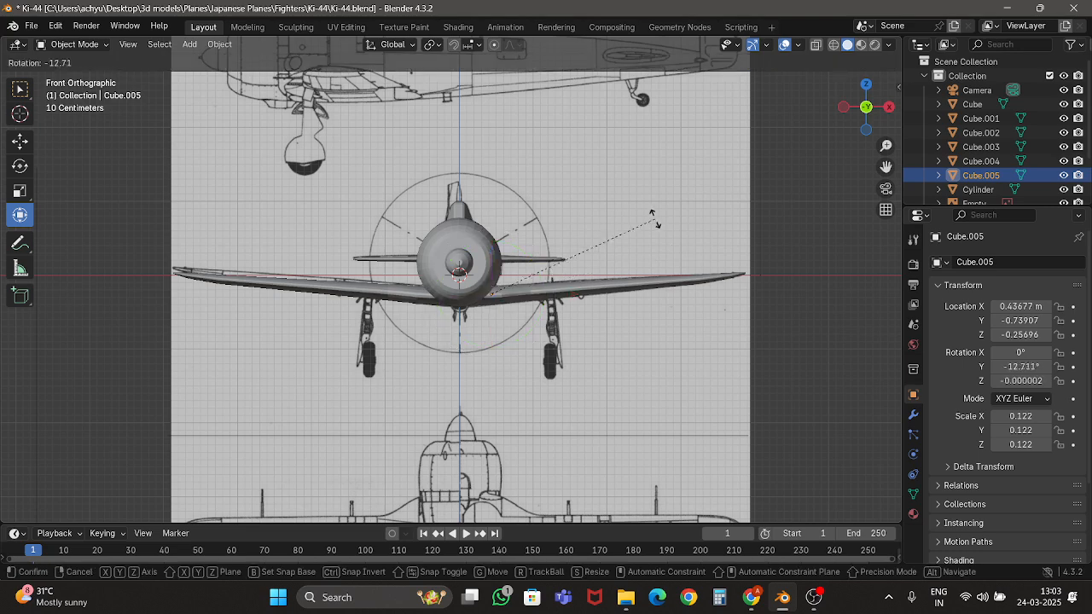
left_click(512, 160)
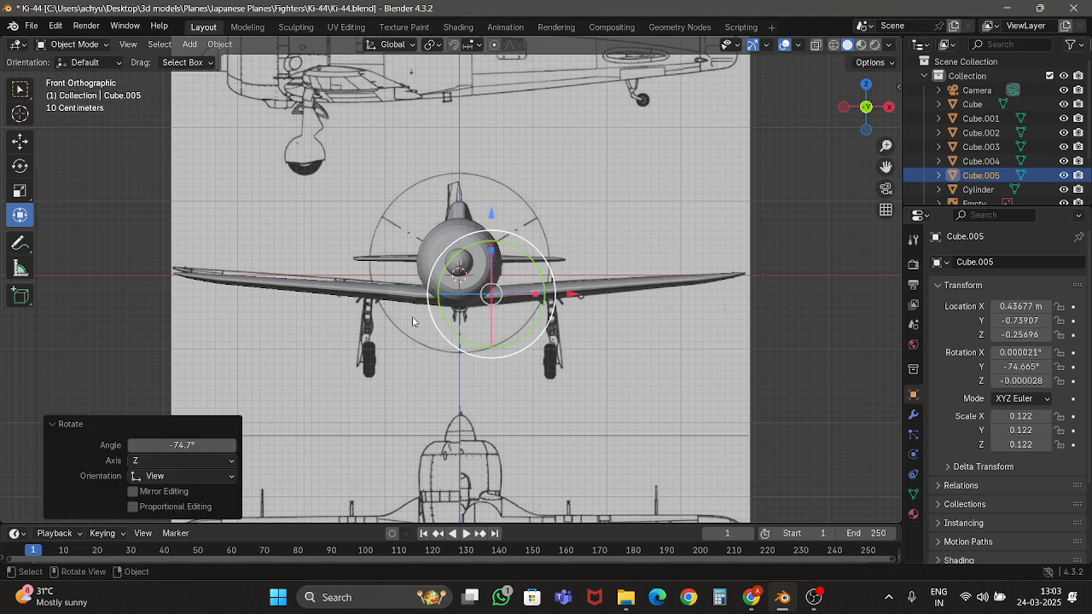
left_click(184, 447)
type("-90")
key("Return")
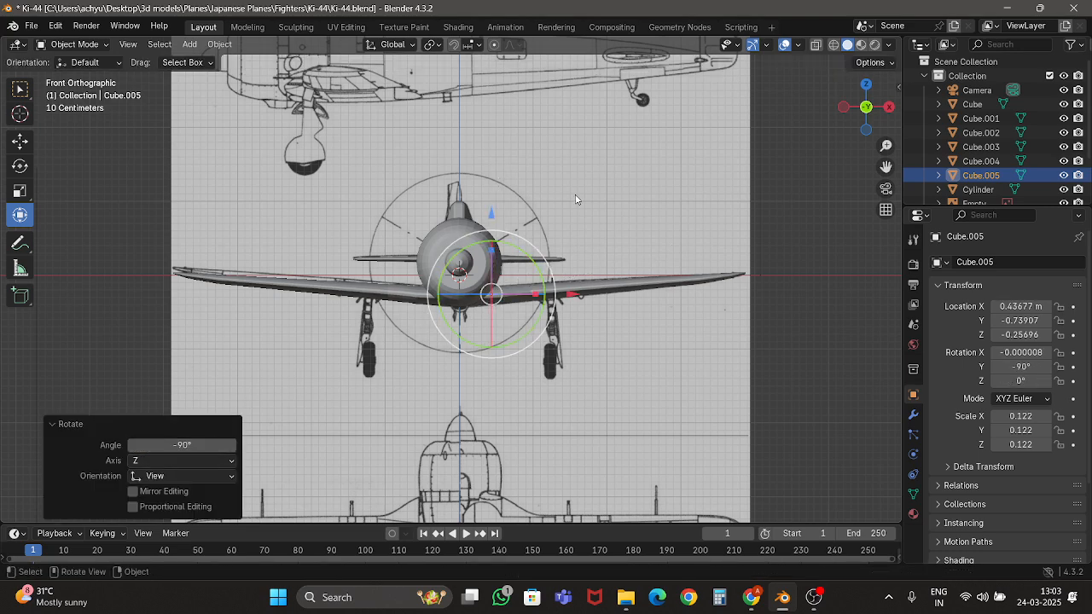
Set the profile's X location to 0 m and open its mesh for editing in wireframe from the right side.
scroll(574, 196, "up", 3)
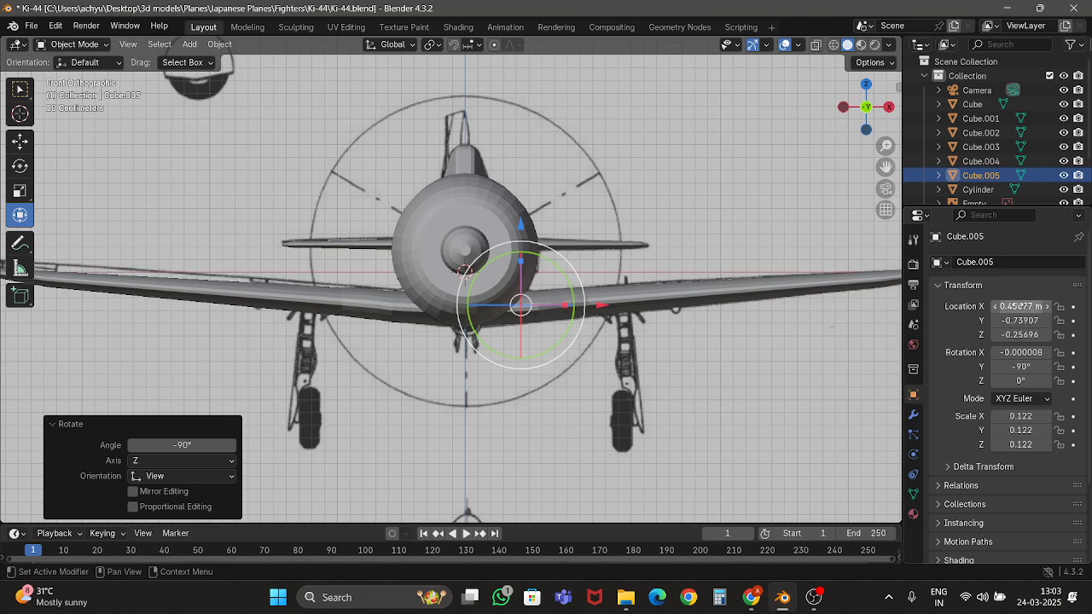
left_click(1022, 306)
type("0")
key("Return")
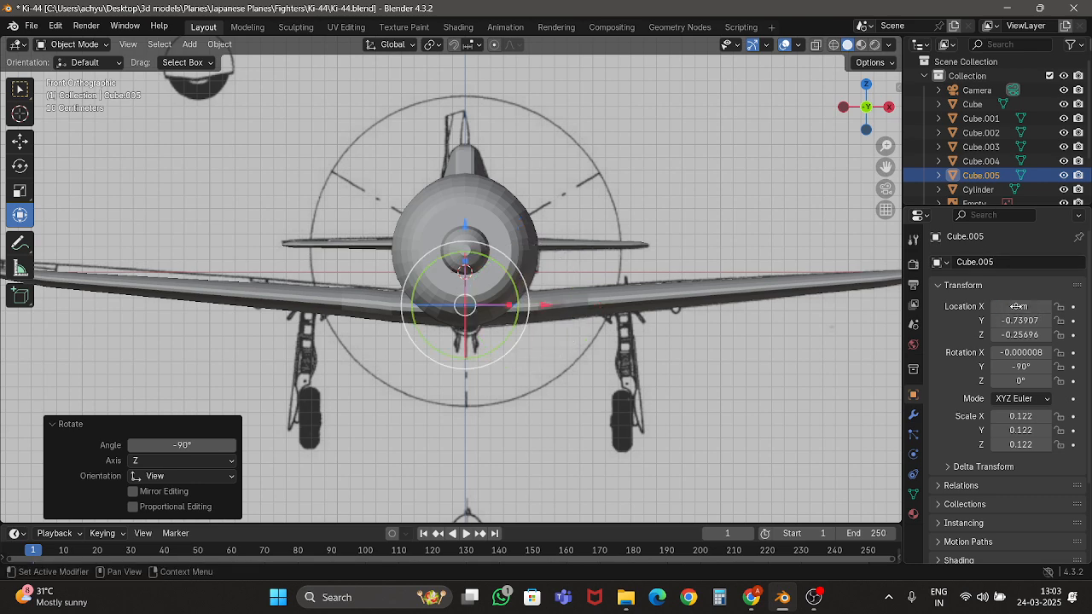
left_click(889, 107)
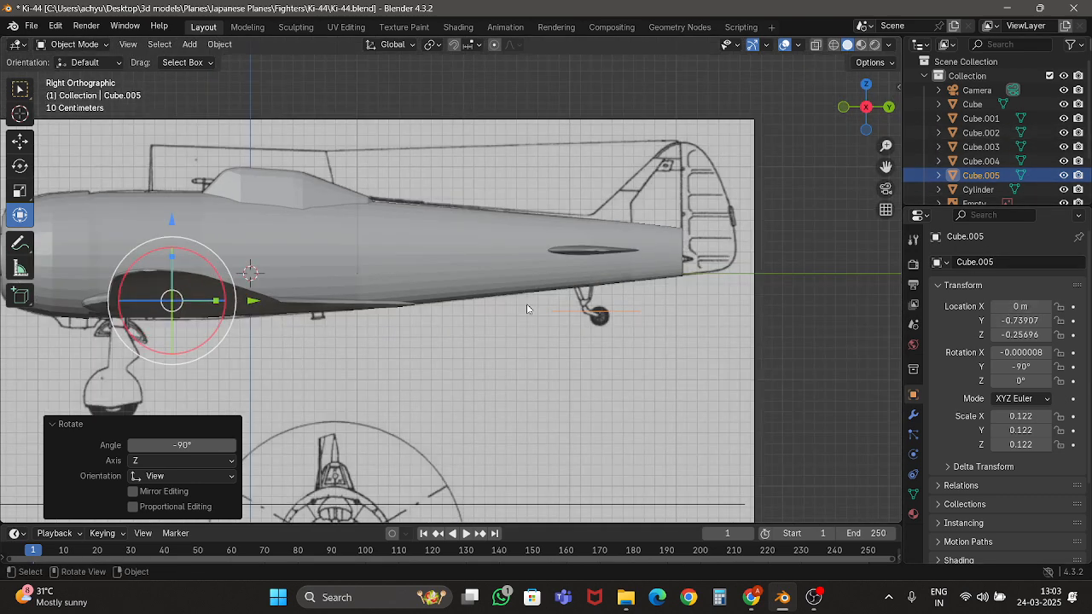
key("Tab")
middle_click_drag(698, 380, 409, 369, "shift")
key("shift+z")
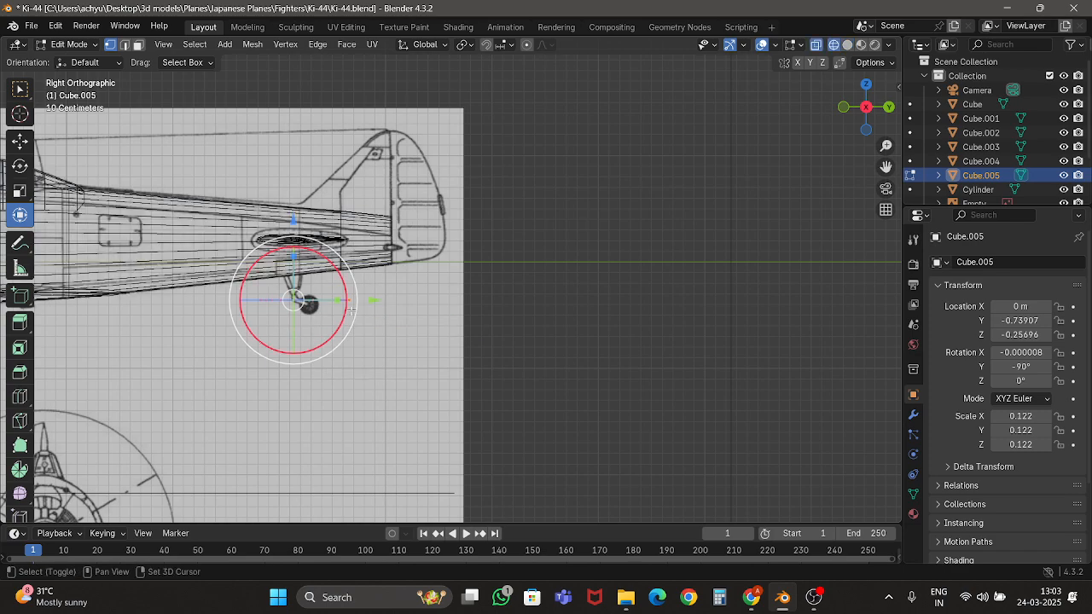
scroll(312, 326, "up", 4)
middle_click_drag(303, 327, 491, 362, "shift")
key("e")
right_click(554, 217)
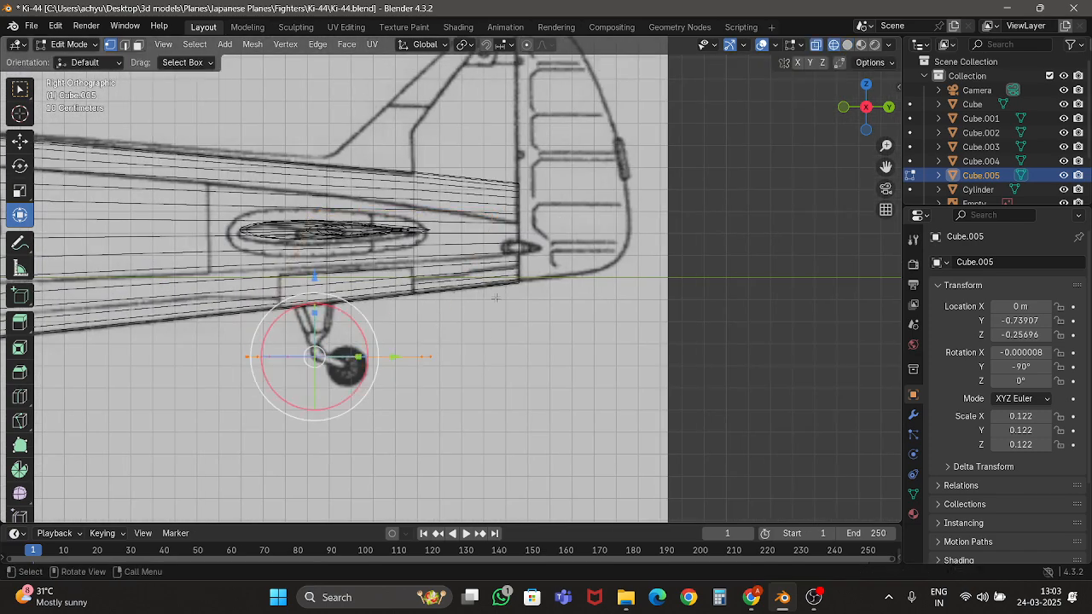
key("e")
right_click(445, 257)
Move all profile vertices to the vertical fin's base on the side blueprint, about 0.43 m in Y and 0.94 m in Z.
left_click_drag(181, 236, 603, 463)
middle_click_drag(492, 376, 541, 395)
key("shift+z")
key("shift+z")
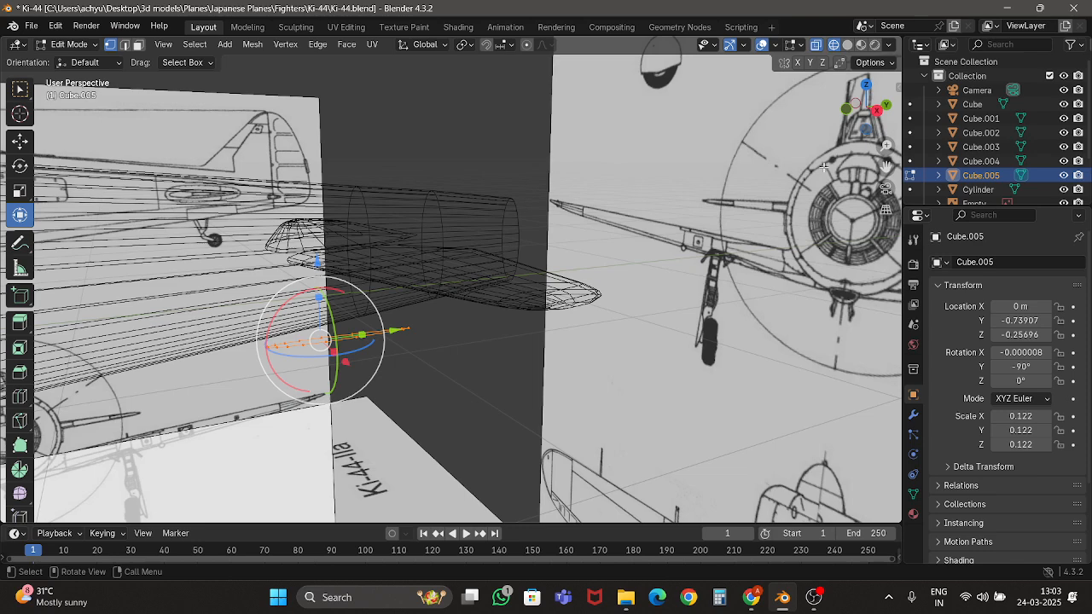
left_click(877, 110)
key("g")
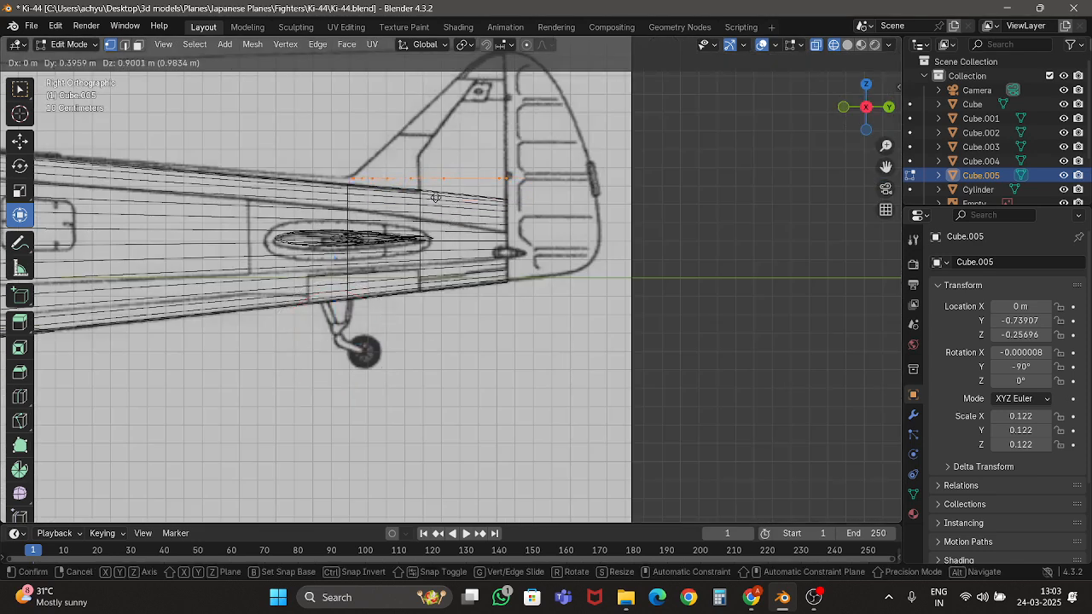
left_click(442, 189)
key("shift+z")
scroll(375, 218, "down", 2)
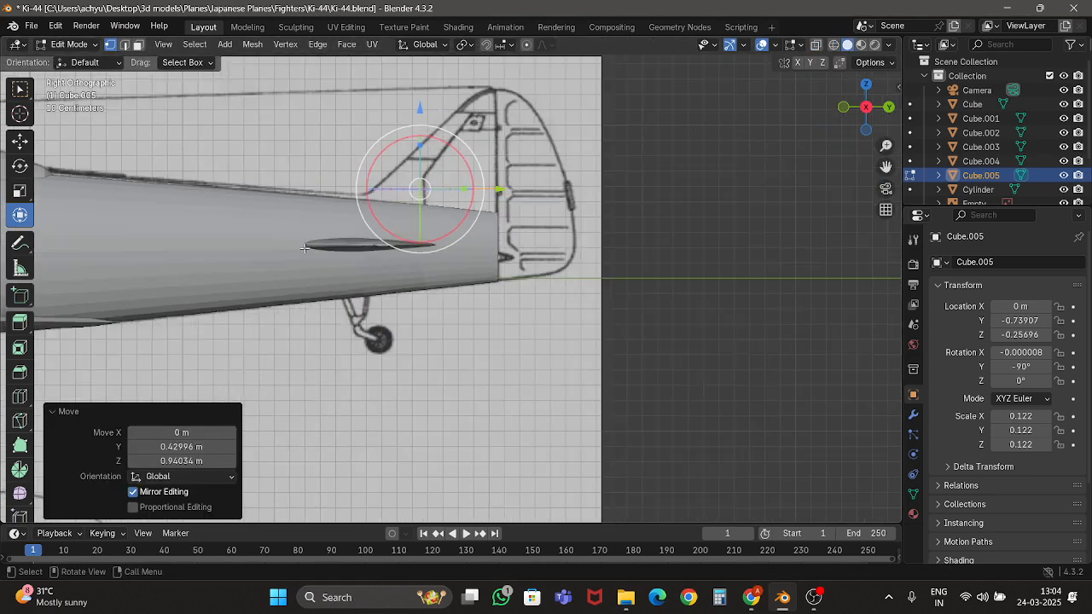
Select the fuselage object and compare its rear upper edge with the side blueprint in wireframe.
key("Tab")
left_click(304, 248)
scroll(304, 247, "up", 3)
mouse_move(304, 248)
middle_mouse_down("shift")
mouse_move(481, 278)
mouse_move(647, 336)
middle_mouse_up("shift")
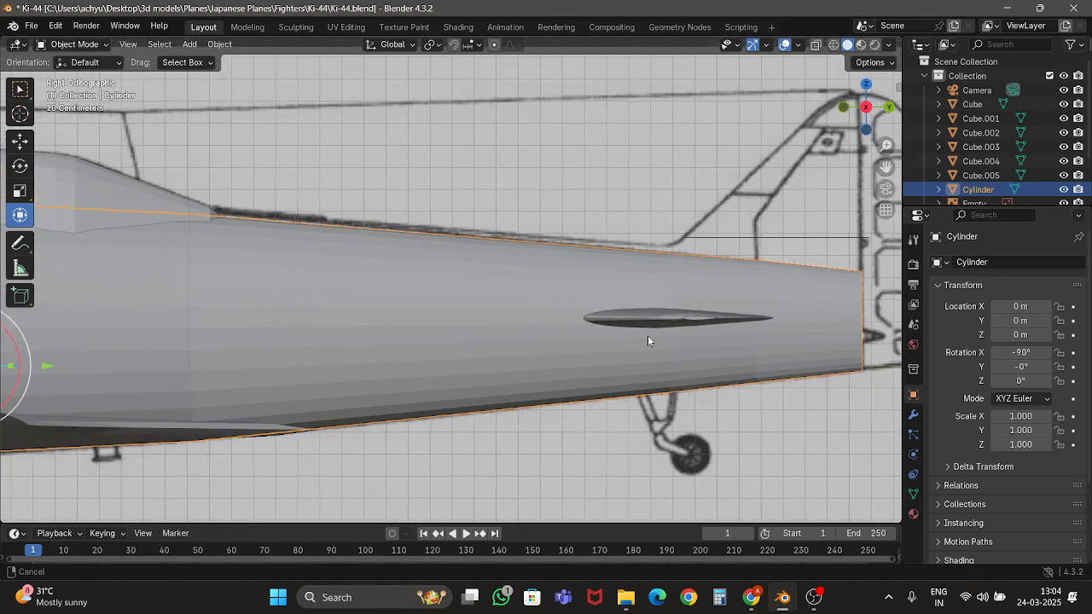
key("z")
left_click(118, 169)
scroll(179, 216, "up", 3)
scroll(179, 216, "up", 1)
mouse_move(251, 218)
middle_mouse_down("shift")
mouse_move(352, 224)
mouse_move(441, 247)
middle_mouse_up("shift")
scroll(441, 247, "down", 7)
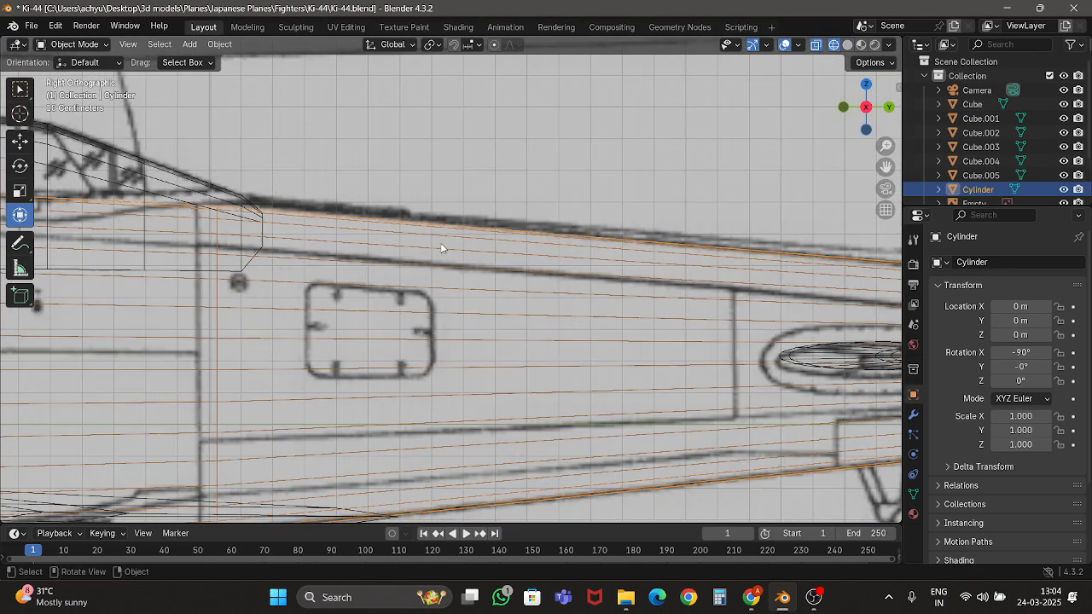
Raise the fuselage's rear-section vertices behind the canopy about 0.015 m in Z to match the blueprint, and save the file.
key("Tab")
key("shift+z")
key("shift+z")
left_click_drag(341, 219, 583, 359)
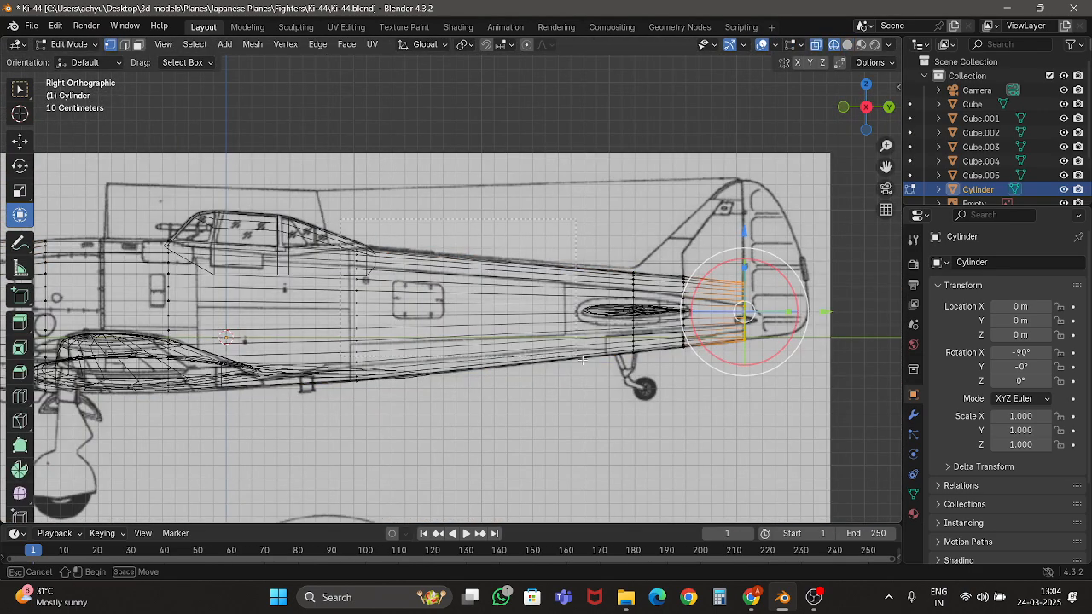
left_click_drag(810, 435, 810, 435)
scroll(680, 296, "up", 3)
key("shift+z")
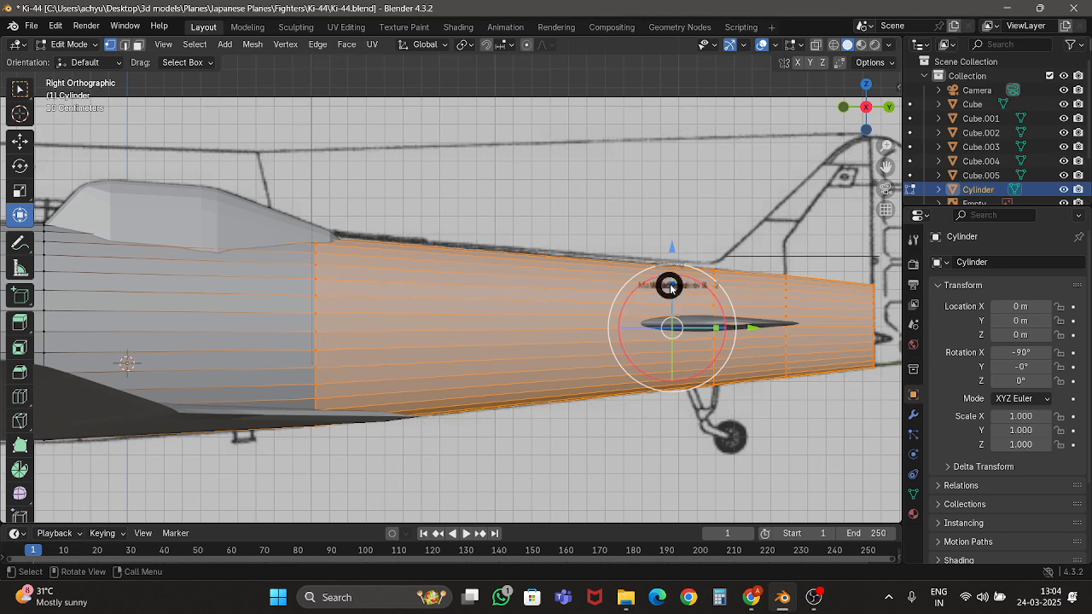
key("shift+z")
left_click_drag(669, 285, 679, 248)
key("shift+z")
scroll(680, 256, "down", 5)
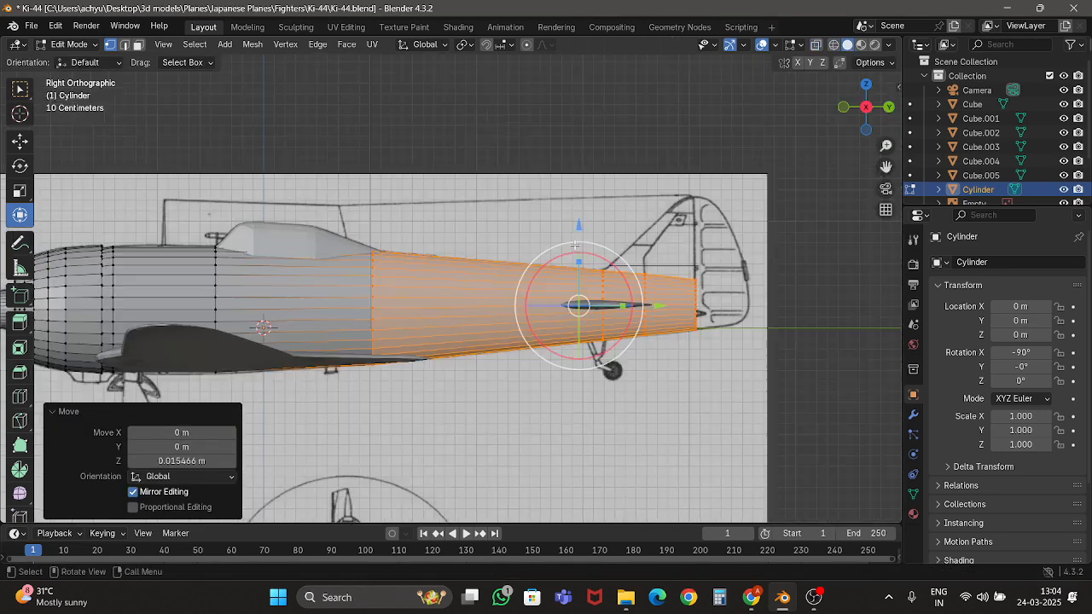
key("Tab")
key("ctrl+s")
Open the fin profile's mesh for editing, stretch it along Y, and move it about 0.063 m in Y over the side blueprint.
scroll(691, 312, "up", 4)
middle_click_drag(721, 298, 479, 326, "shift")
scroll(479, 325, "up", 4)
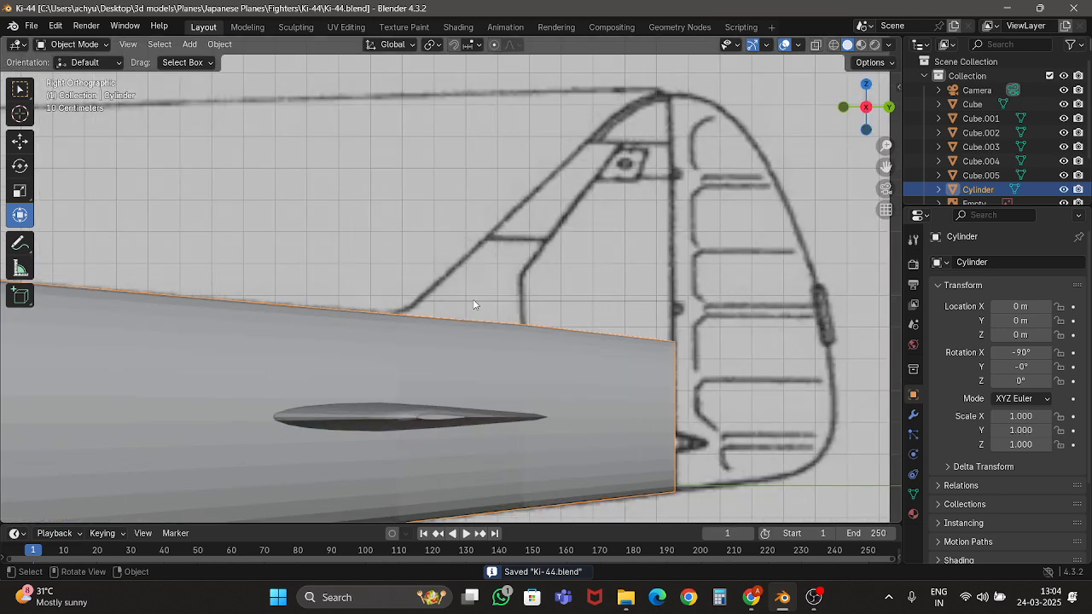
left_click(464, 302)
scroll(464, 302, "up", 3)
key("Tab")
middle_click_drag(713, 312, 545, 282, "shift")
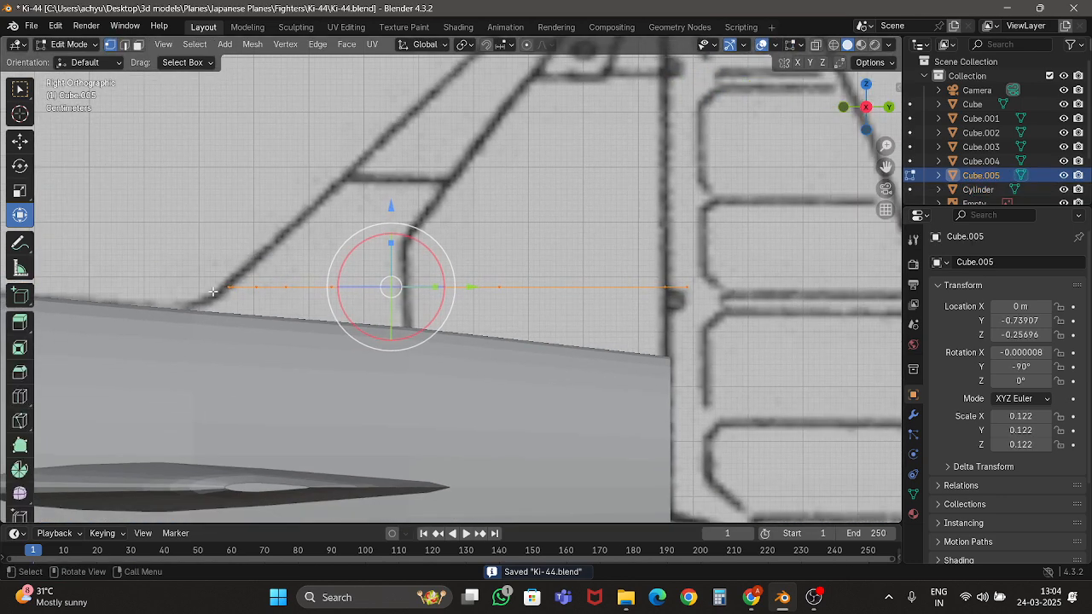
scroll(544, 283, "down", 2)
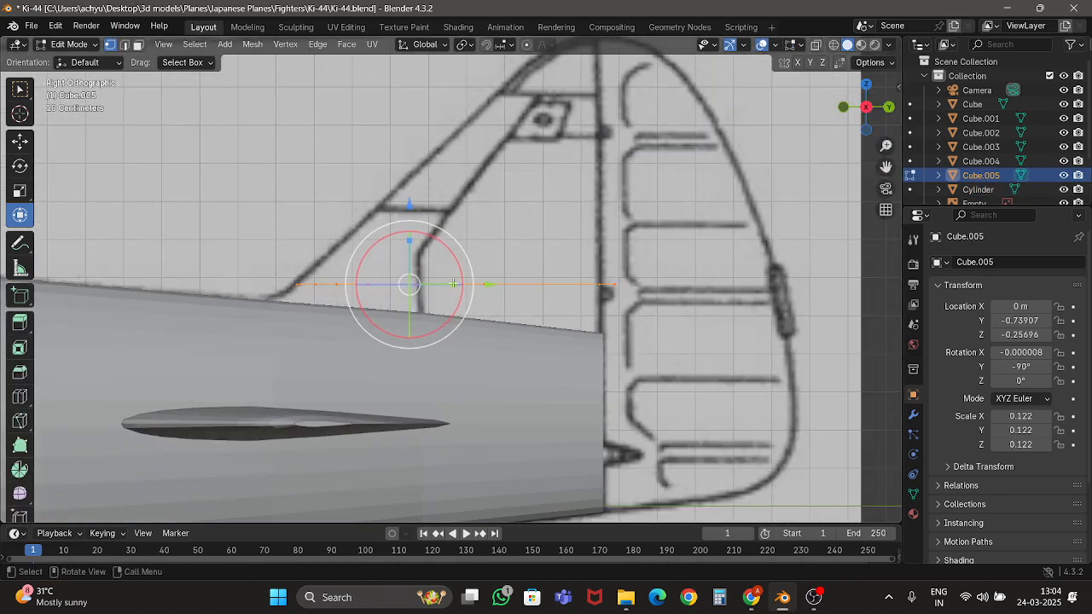
left_click_drag(453, 283, 568, 276)
middle_click_drag(775, 246, 564, 280, "shift")
Move the profile's trailing-edge vertices about -0.14 m in Y onto the rudder's rear outline.
key("shift+z")
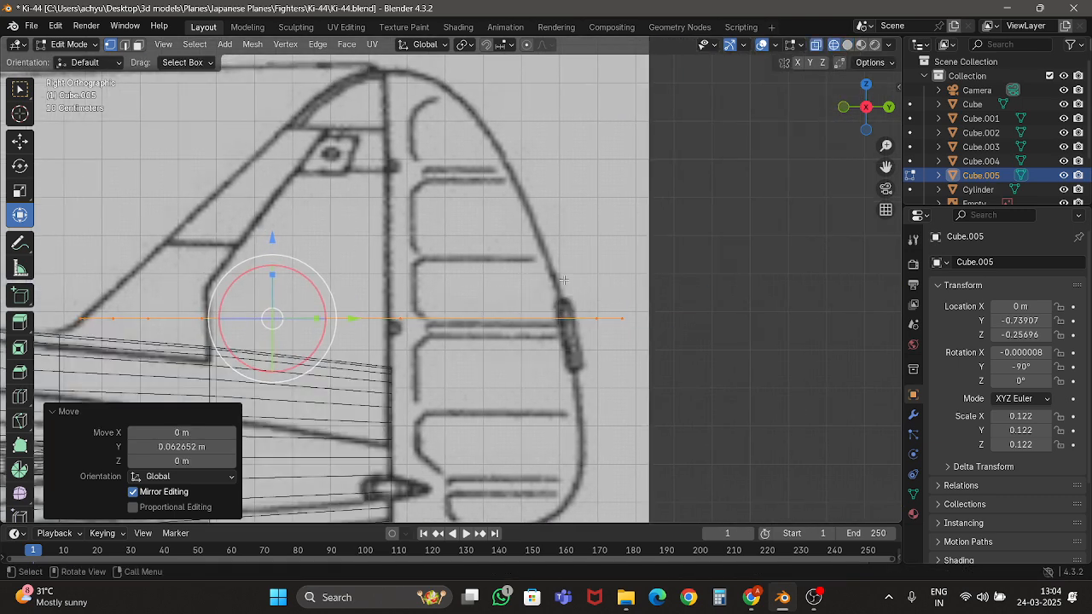
left_click_drag(564, 279, 695, 371)
left_click_drag(684, 318, 626, 334)
scroll(378, 301, "up", 4)
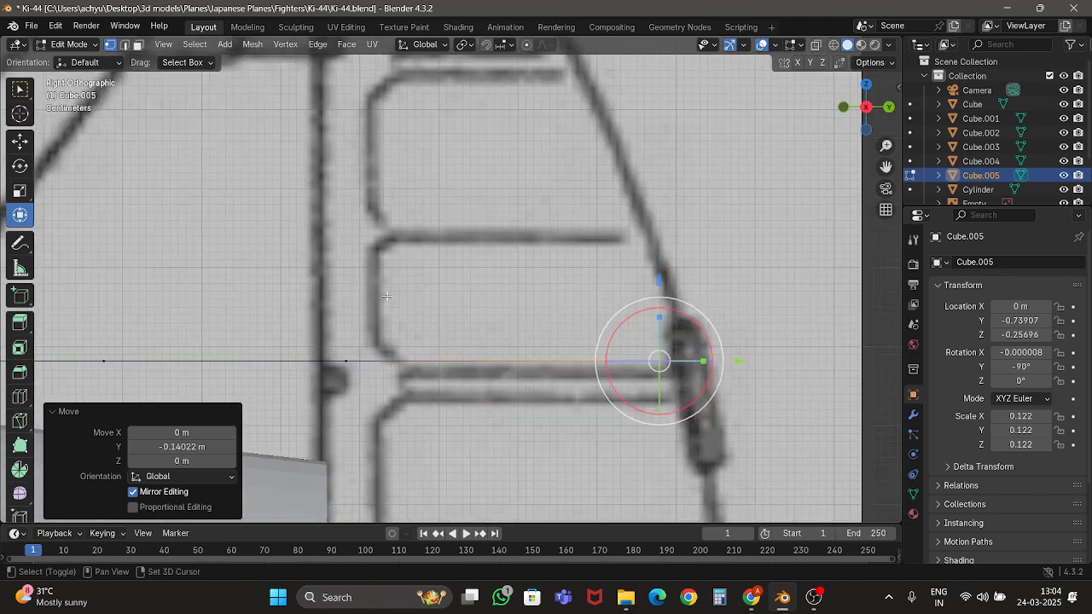
Move the profile's middle vertices about -0.032 m in Y onto the rudder hinge line of the blueprint.
key("shift+z")
key("z")
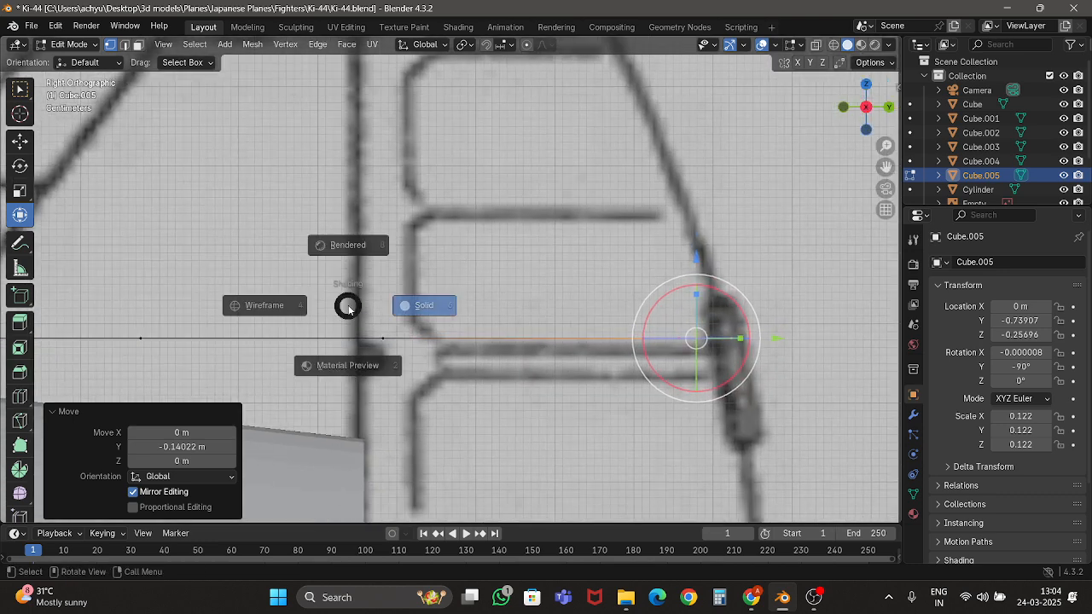
left_click(301, 307)
left_click_drag(343, 300, 402, 389)
scroll(402, 396, "down", 3)
key("z")
left_click(440, 418)
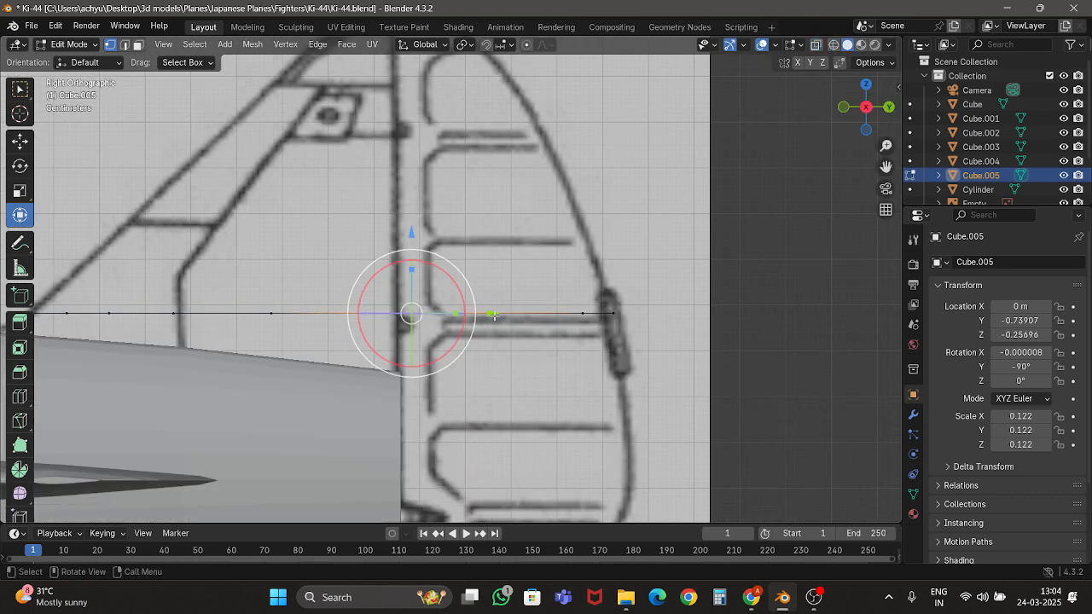
left_click_drag(493, 315, 477, 319)
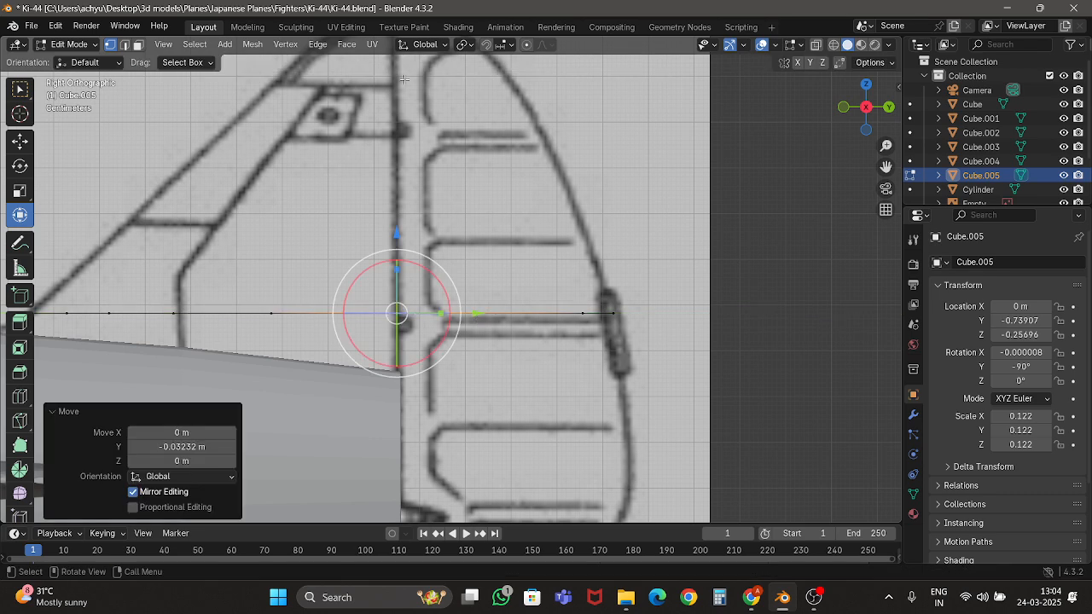
scroll(448, 282, "down", 3)
scroll(418, 256, "up", 5)
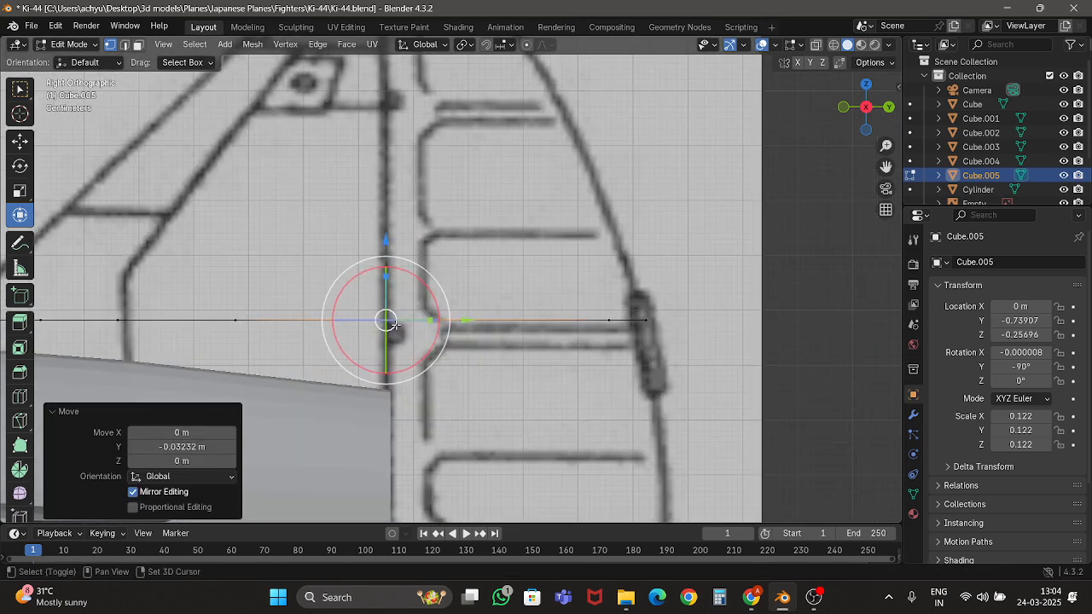
scroll(417, 256, "down", 4)
Extrude the whole profile about 0.63 m up in Z, and lower the extruded vertices about 0.19 m below the curved tip.
left_click_drag(206, 240, 602, 359)
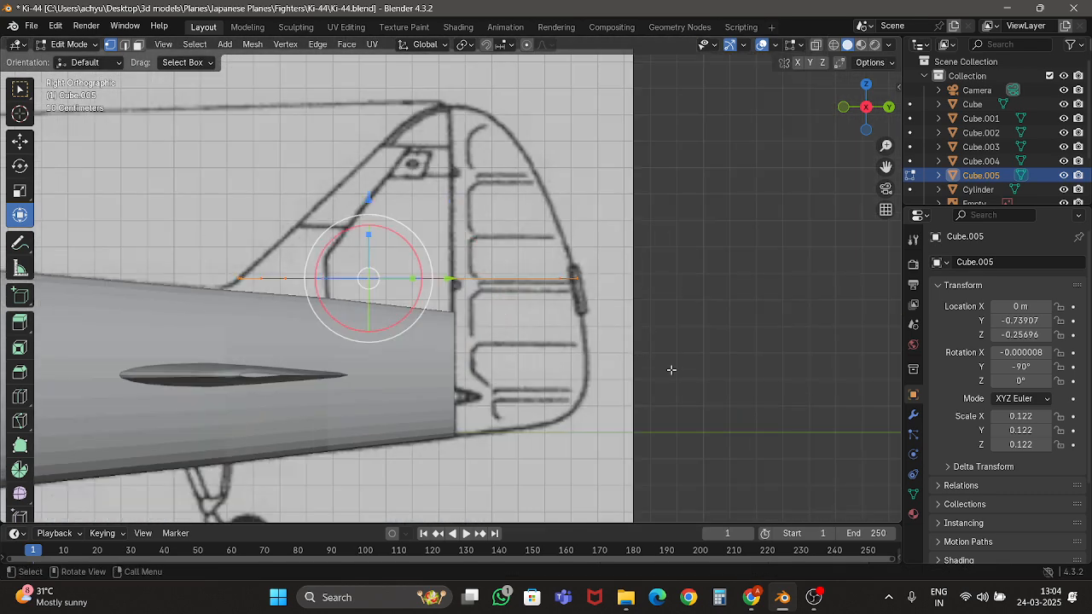
key("e")
key("Escape")
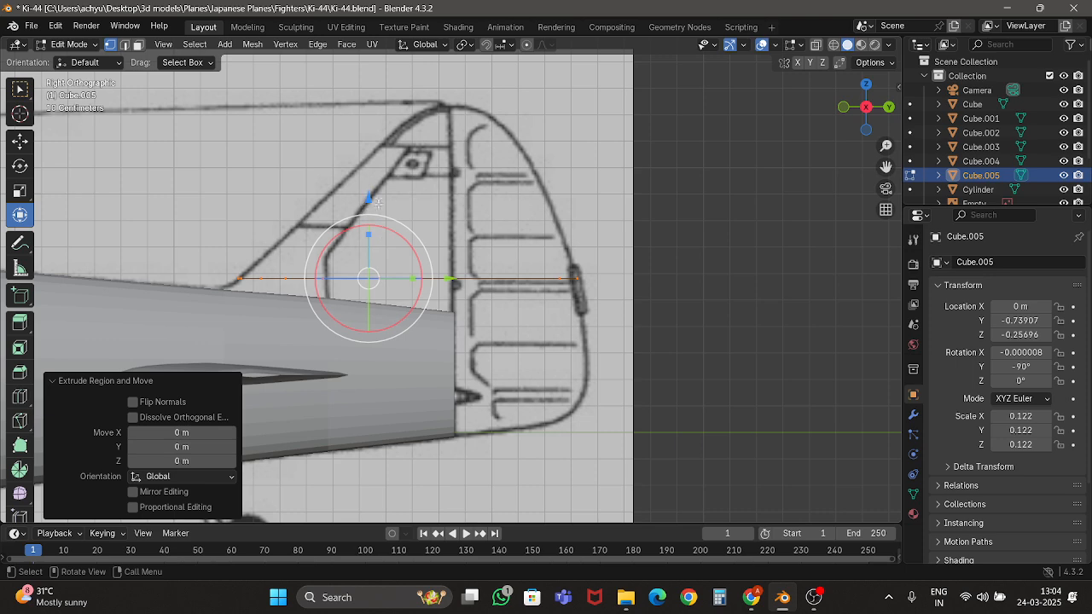
left_click_drag(370, 196, 420, 514)
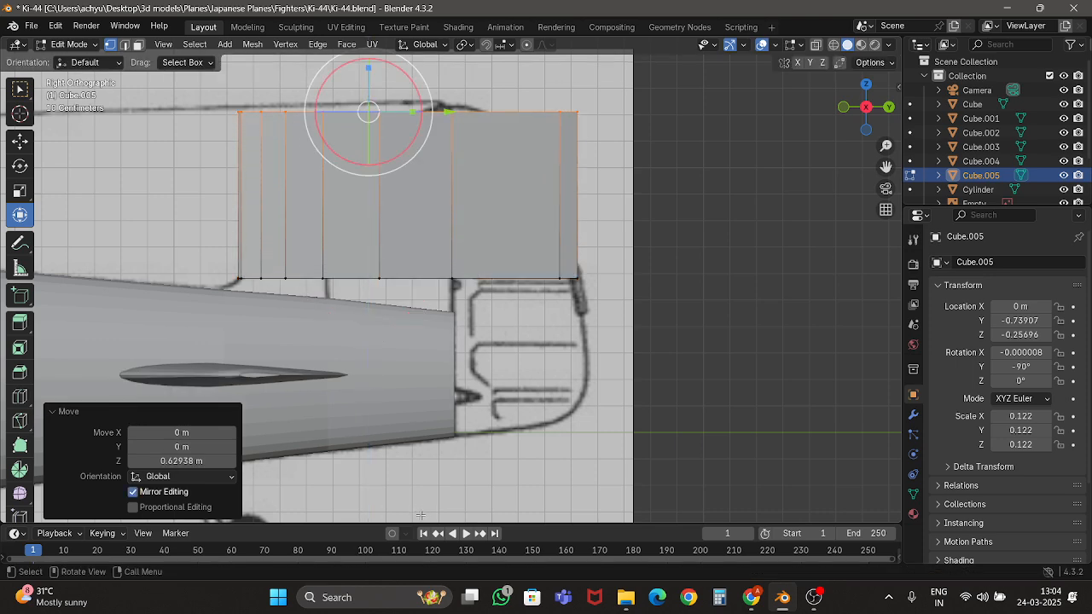
middle_click_drag(444, 291, 460, 390, "shift")
key("shift+z")
left_click_drag(387, 135, 387, 184)
key("shift+z")
scroll(538, 265, "up", 4)
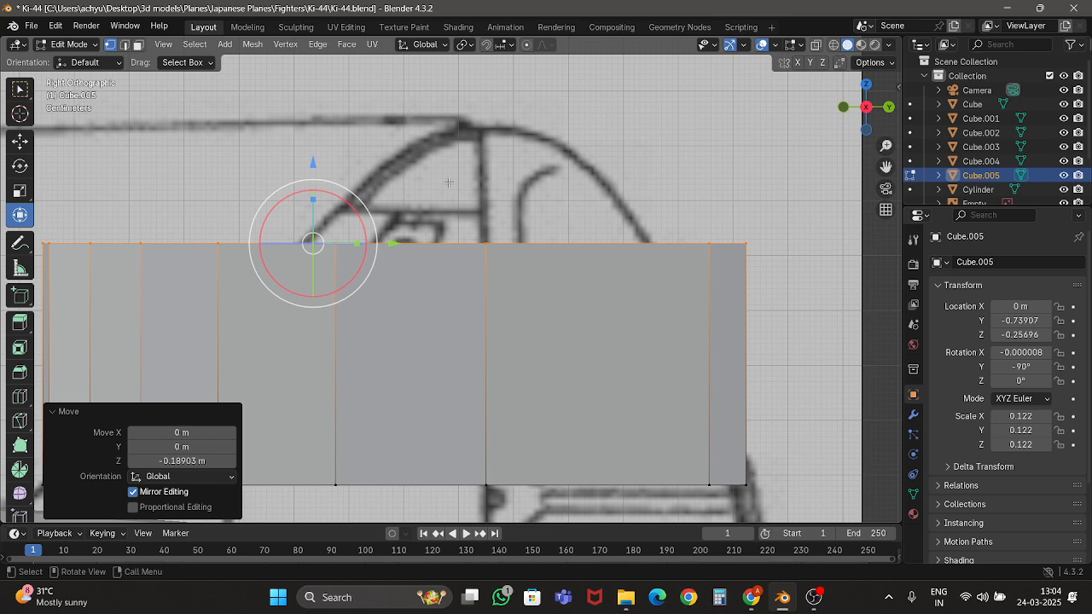
Move the upper profile's trailing-edge vertices forward in Y onto the rudder's rear outline.
left_click_drag(837, 328, 835, 324)
key("shift+z")
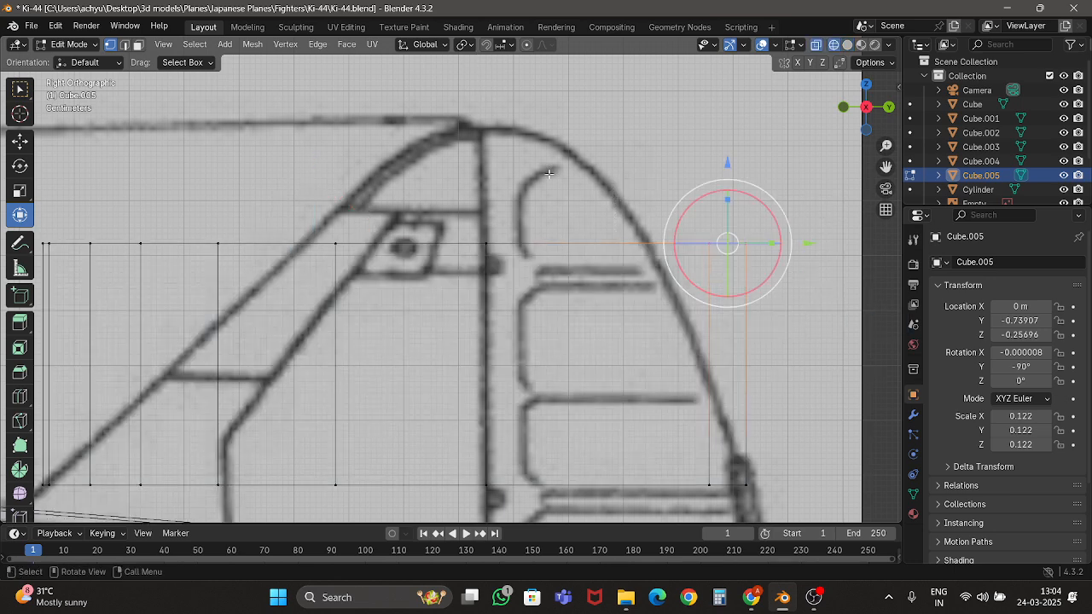
left_click_drag(794, 244, 715, 243)
key("ctrl+z")
scroll(325, 214, "down", 3)
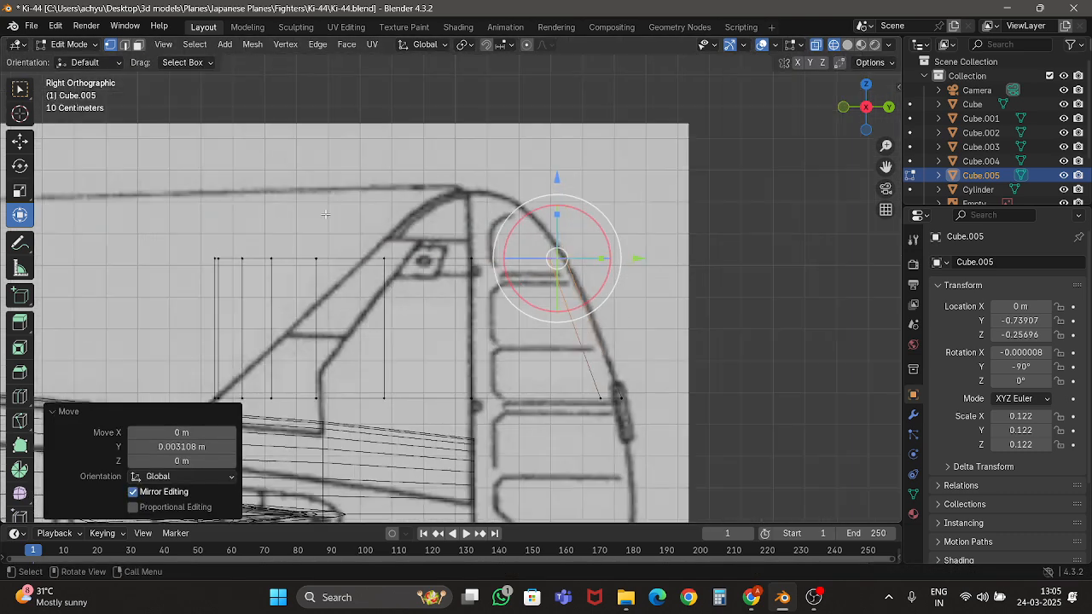
Compress and shift the upper profile's front vertices in Y to the leading-edge outline, and dissolve the selected edges.
left_click_drag(415, 282, 416, 282)
scroll(302, 254, "up", 1)
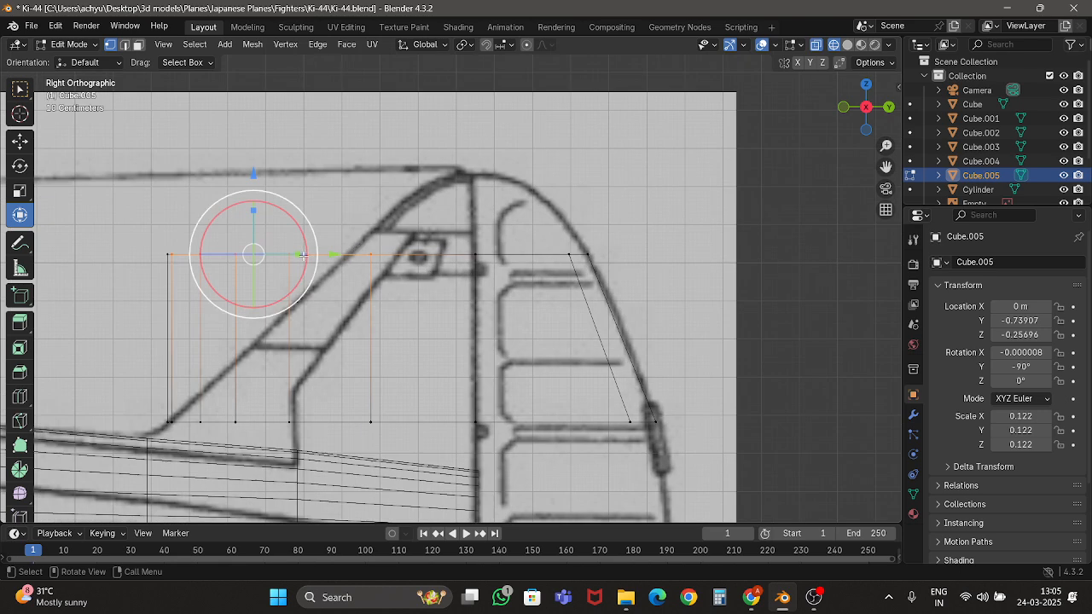
left_click(290, 255, "shift")
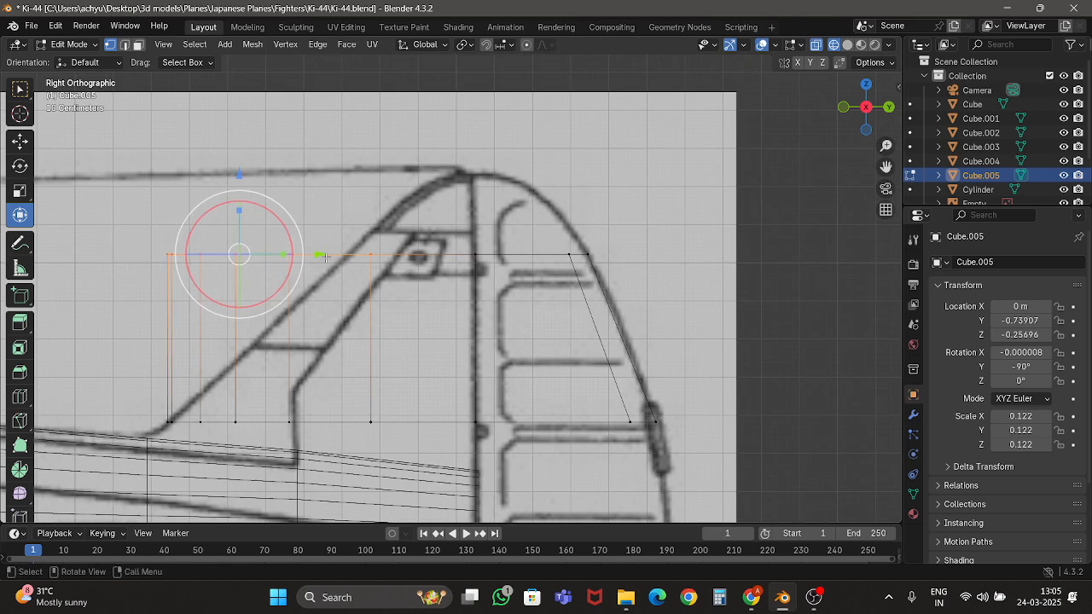
left_click_drag(325, 257, 383, 244)
scroll(368, 246, "up", 2)
scroll(449, 277, "down", 2)
key("x")
left_click(471, 254)
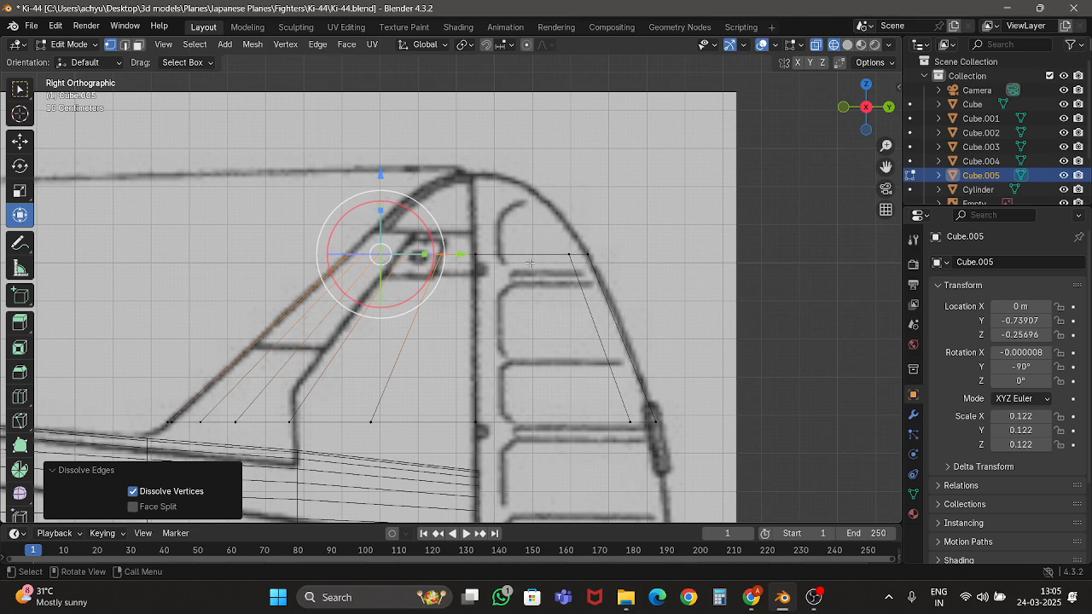
Extrude the upper profile about 0.209 m in Z to the fin's tip and correct the extrusion's Y offset.
key("shift+z")
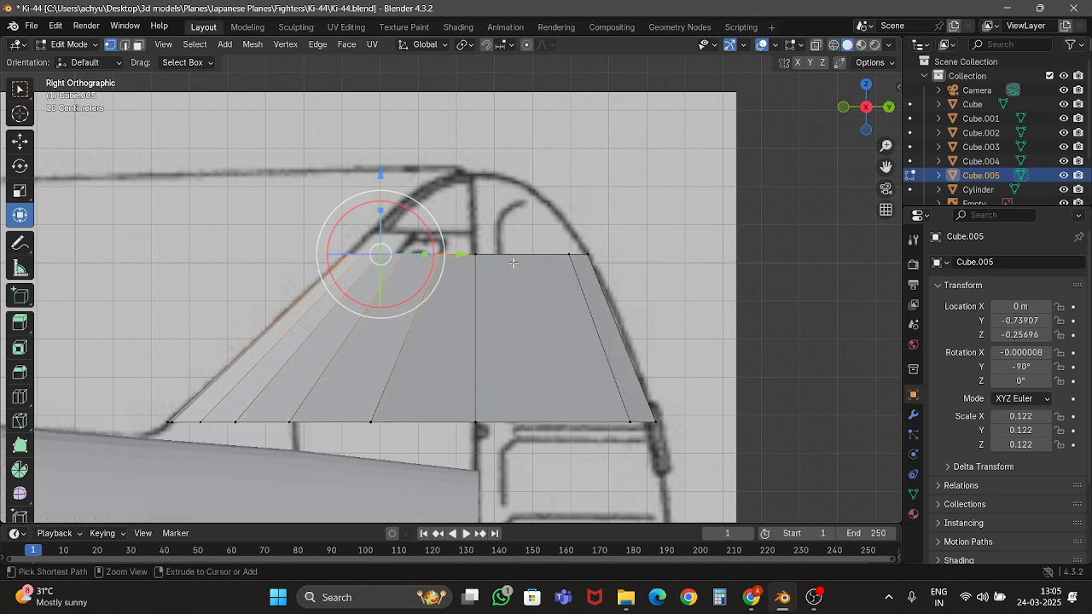
key("shift+z")
scroll(377, 215, "up", 4)
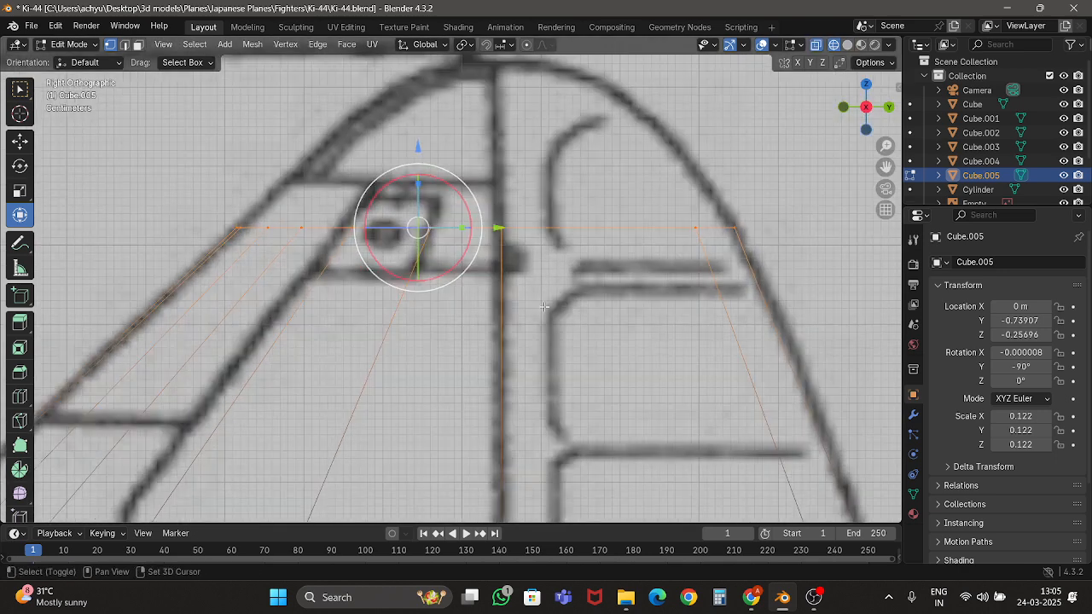
key("e")
left_click(527, 180)
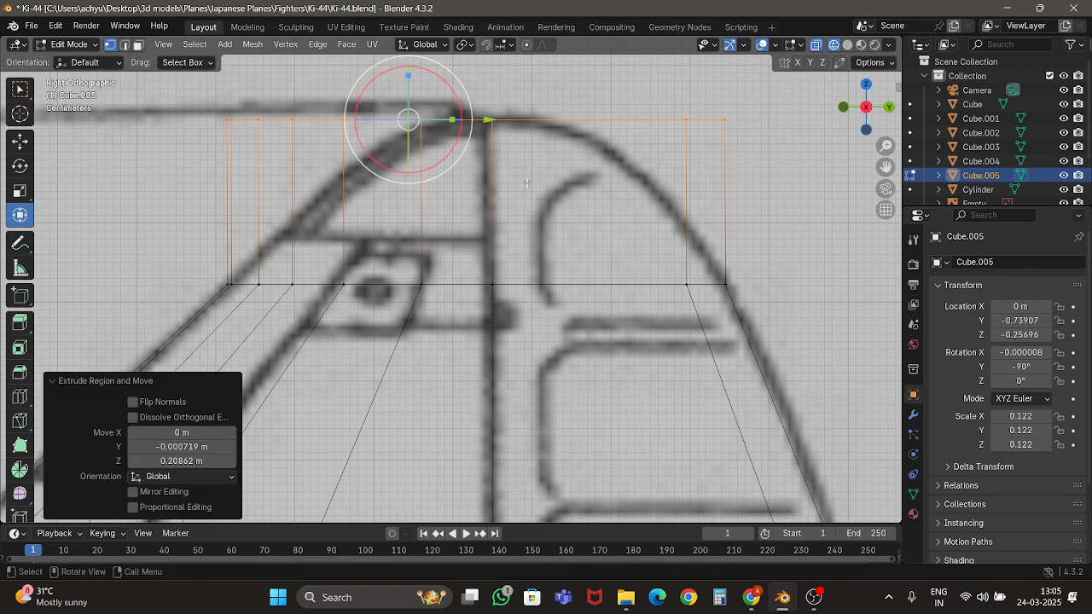
middle_click_drag(526, 182, 284, 421)
left_click(174, 447)
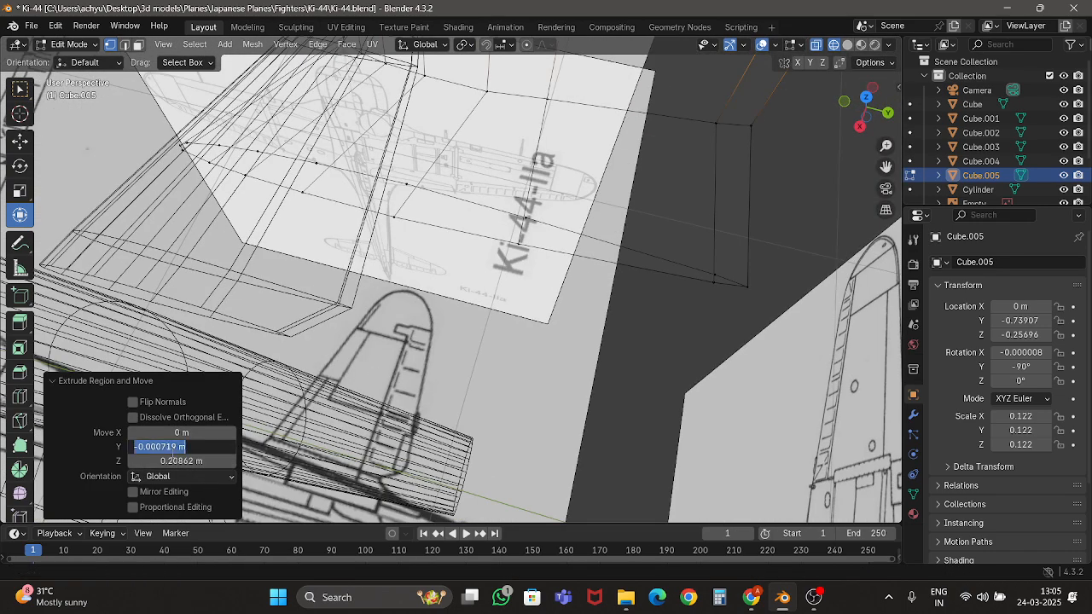
key("Return")
left_click(846, 133)
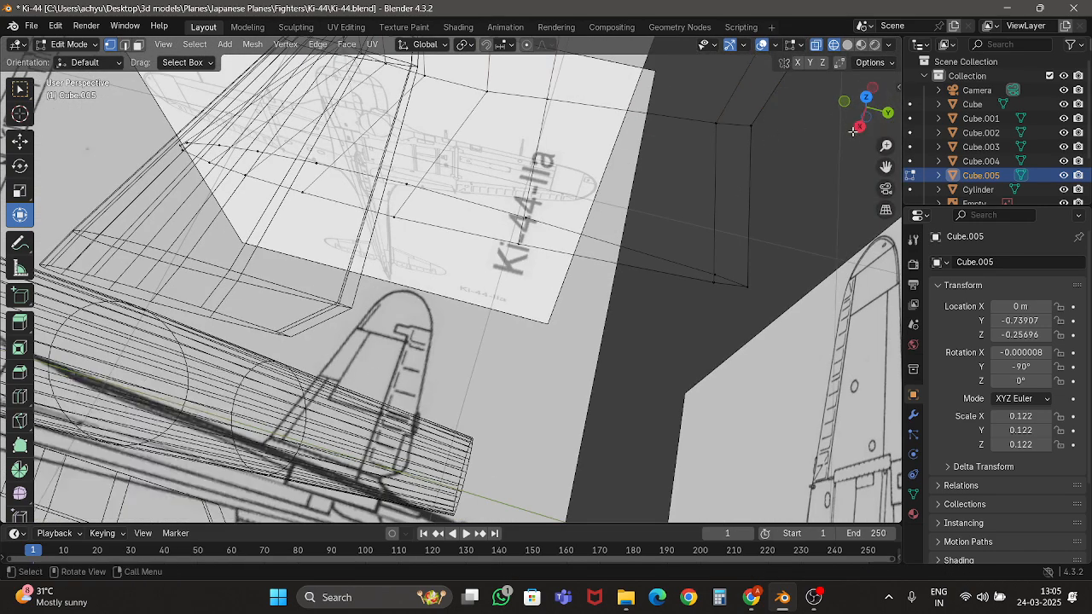
left_click(859, 126)
Move the tip's trailing-edge vertices forward in Y onto the blueprint's curved tip, with a final shift of about -0.038 m.
middle_click_drag(629, 134, 615, 269, "shift")
key("z")
key("z")
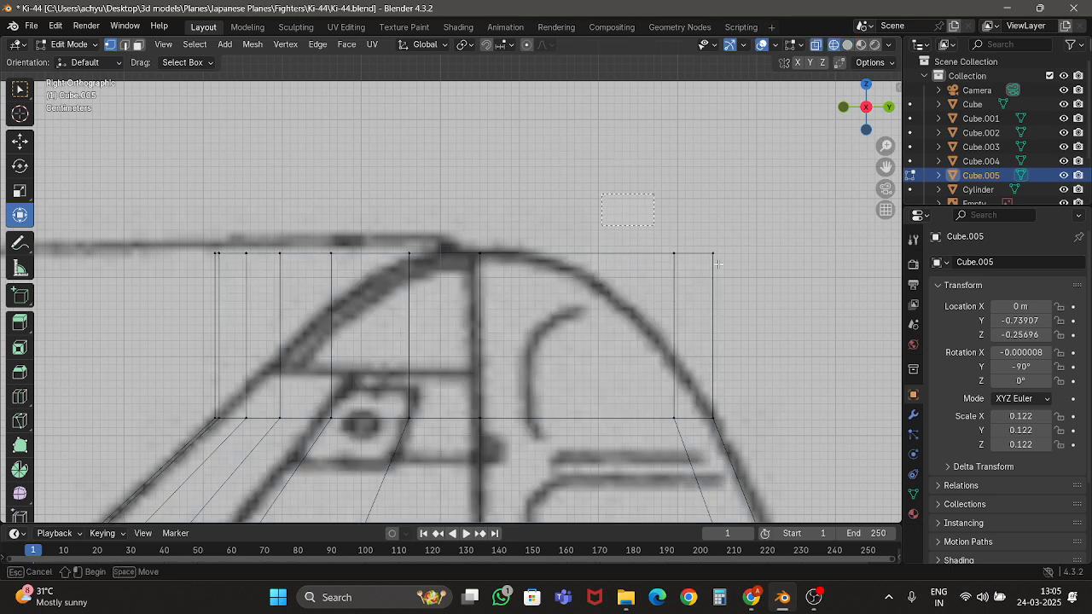
mouse_move(604, 220)
left_mouse_down()
mouse_move(808, 273)
mouse_move(705, 253)
mouse_move(547, 253)
left_mouse_up()
left_click_drag(614, 254, 584, 251)
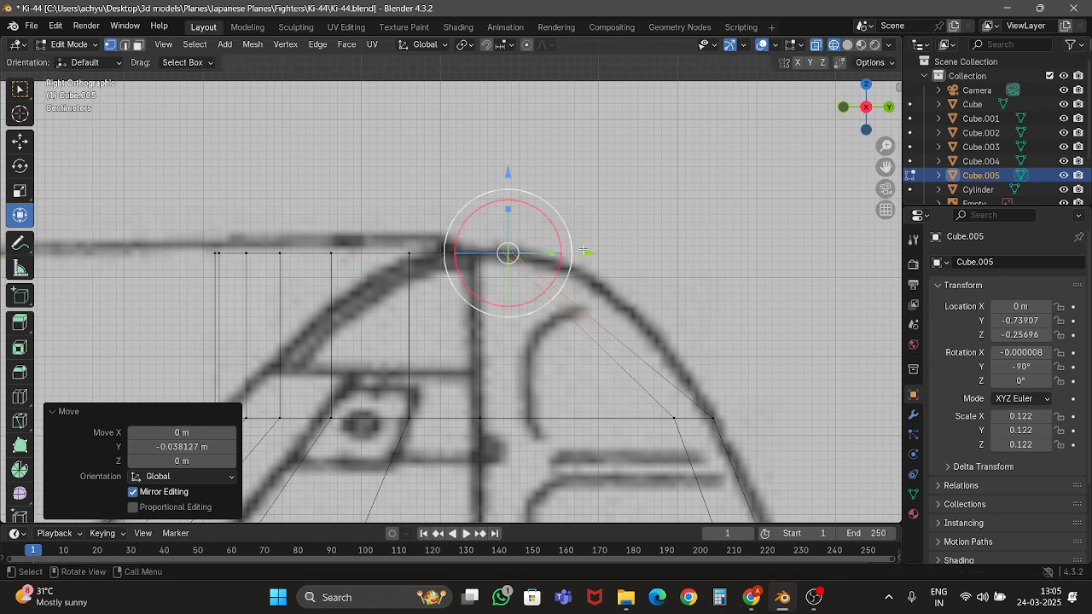
Scale the tip's front vertices to 0.217 in Y and move them about 0.198 m in Y to the leading-edge curve.
left_click(271, 190)
left_click_drag(183, 212, 467, 289)
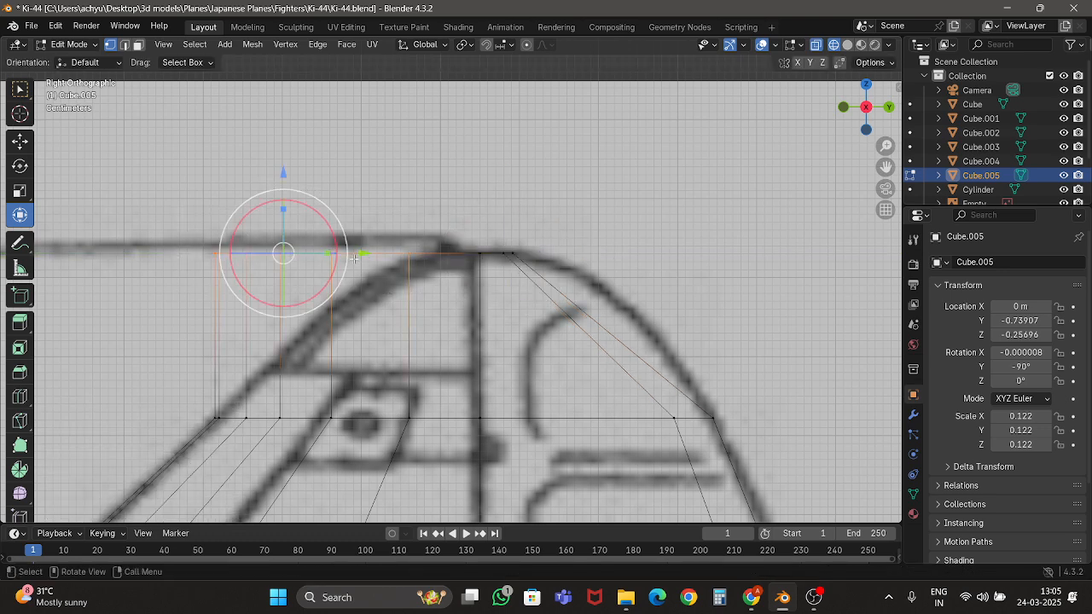
left_click_drag(328, 253, 292, 251)
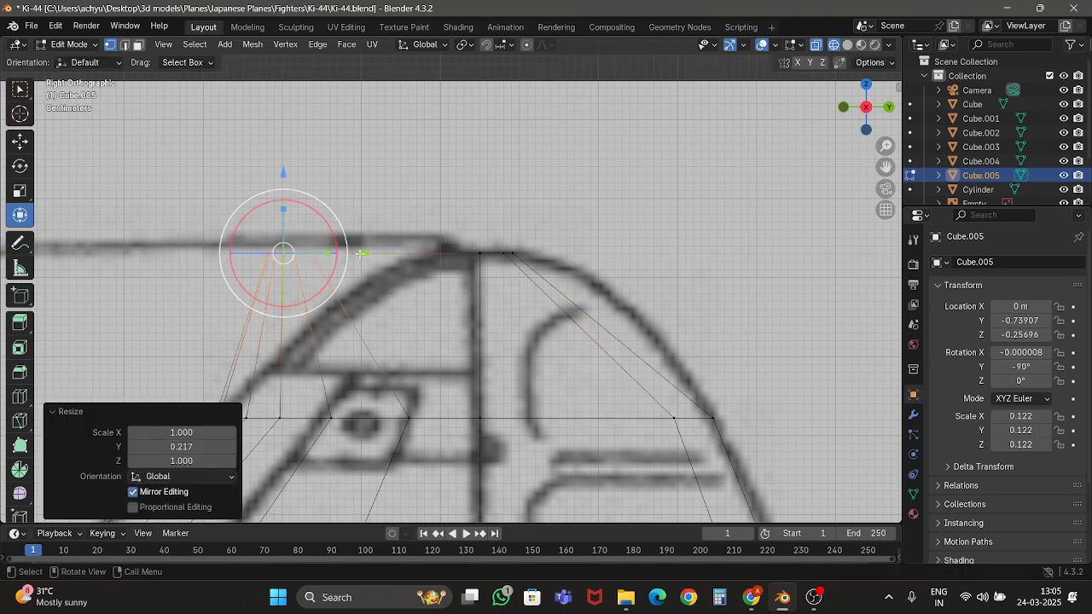
left_click_drag(364, 253, 518, 258)
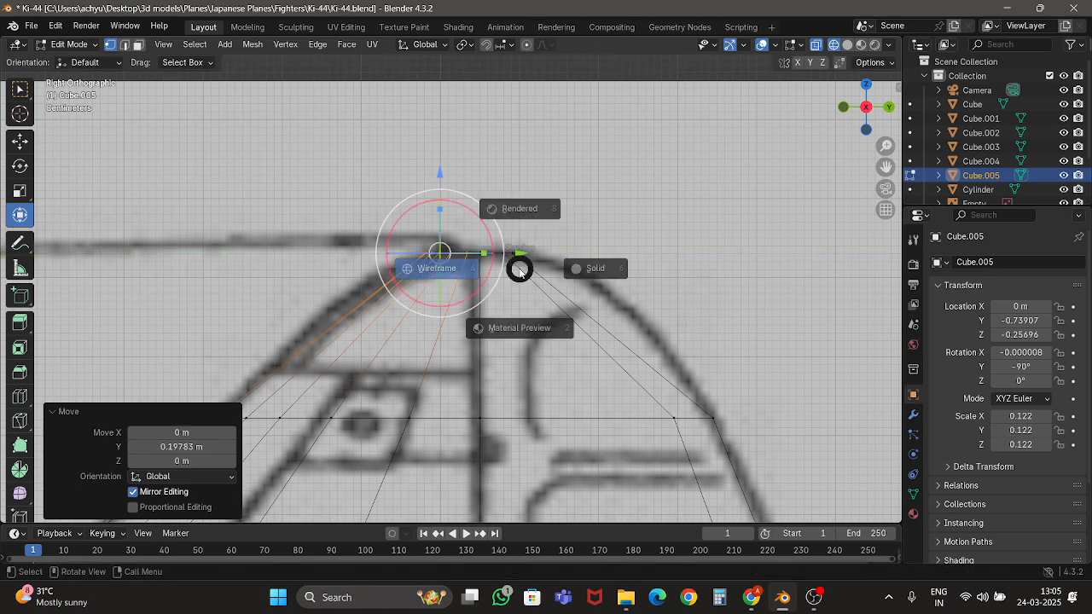
Add one loop cut midway up the tip section and move its rear vertices outward in Y to the rudder outline.
left_click(19, 396)
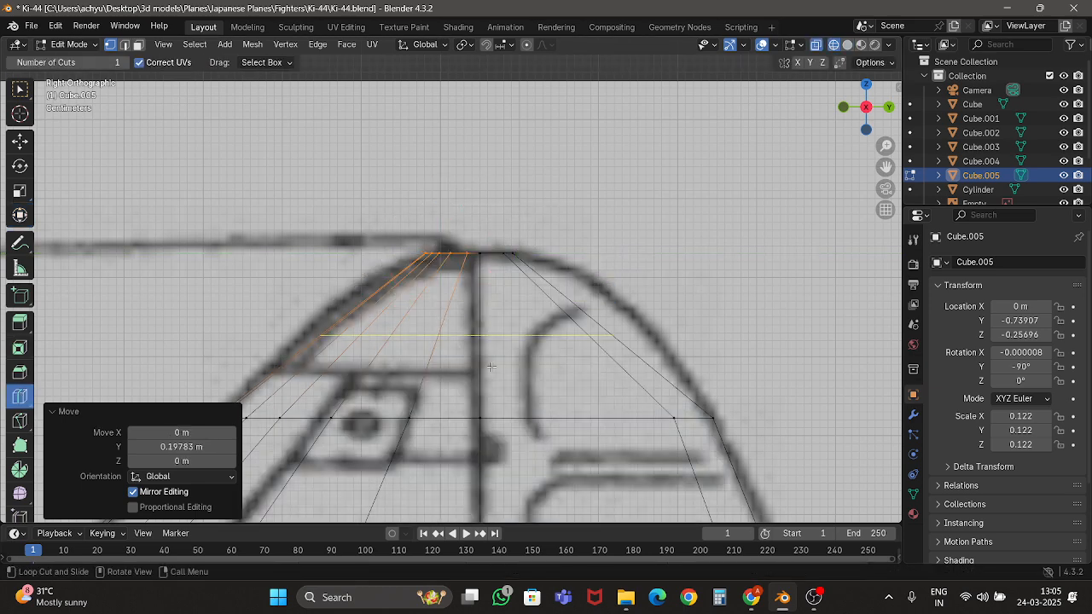
left_click(460, 363)
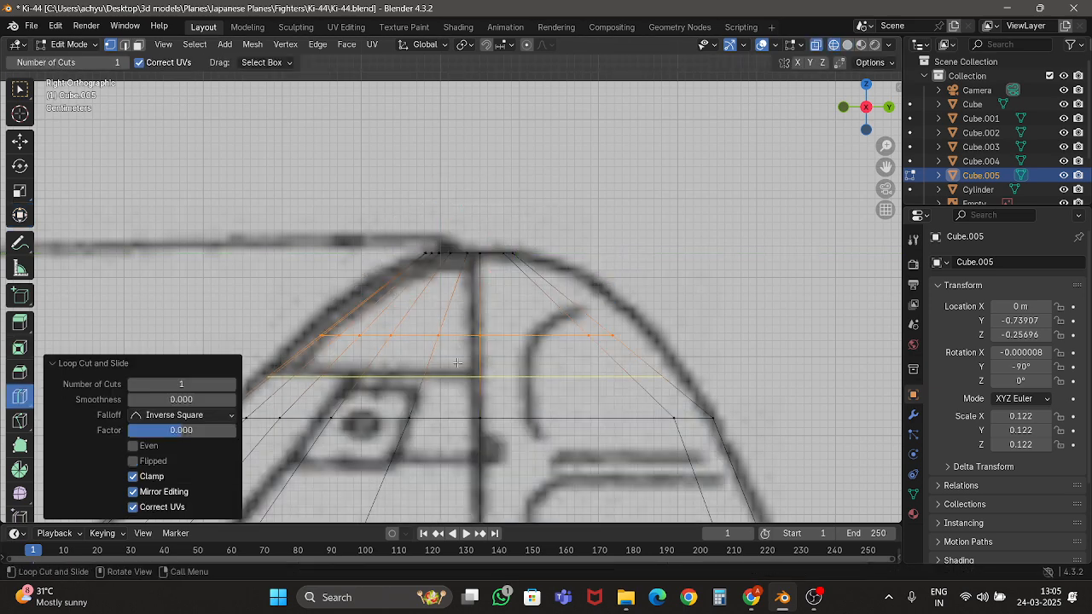
left_click(19, 140)
left_click_drag(633, 361, 720, 329)
left_click(20, 215)
Try to fit the new loop's front vertices to the leading-edge outline in Y, leave mesh editing, and save the file.
left_click_drag(283, 309, 464, 358)
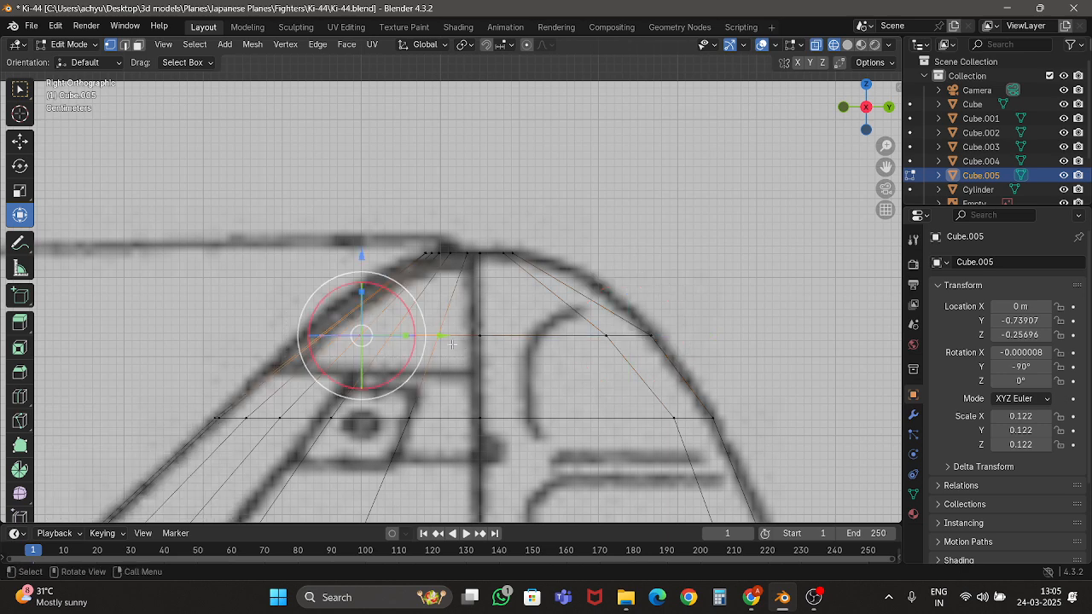
mouse_move(398, 336)
left_mouse_down()
mouse_move(459, 344)
mouse_move(433, 337)
left_mouse_up()
key("ctrl+z")
key("shift+z")
key("Tab")
key("ctrl+s")
Delete the row of vertices running lengthwise along the fin's root and leave mesh editing.
middle_click_drag(512, 312, 850, 254)
left_click(850, 96)
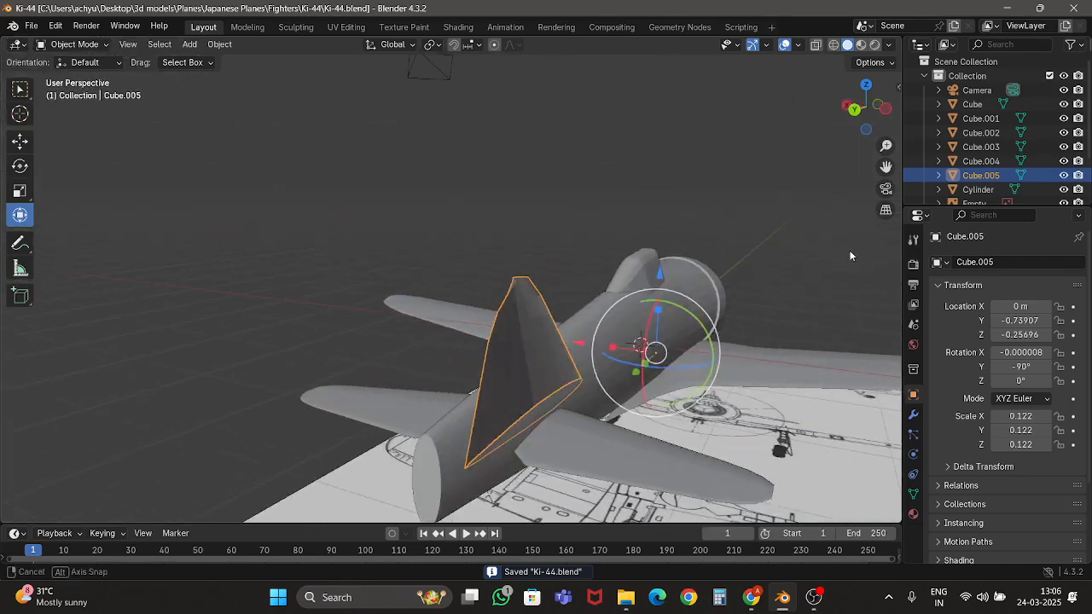
key("Tab")
scroll(677, 314, "up", 2)
middle_click_drag(651, 358, 578, 255)
scroll(578, 256, "up", 4)
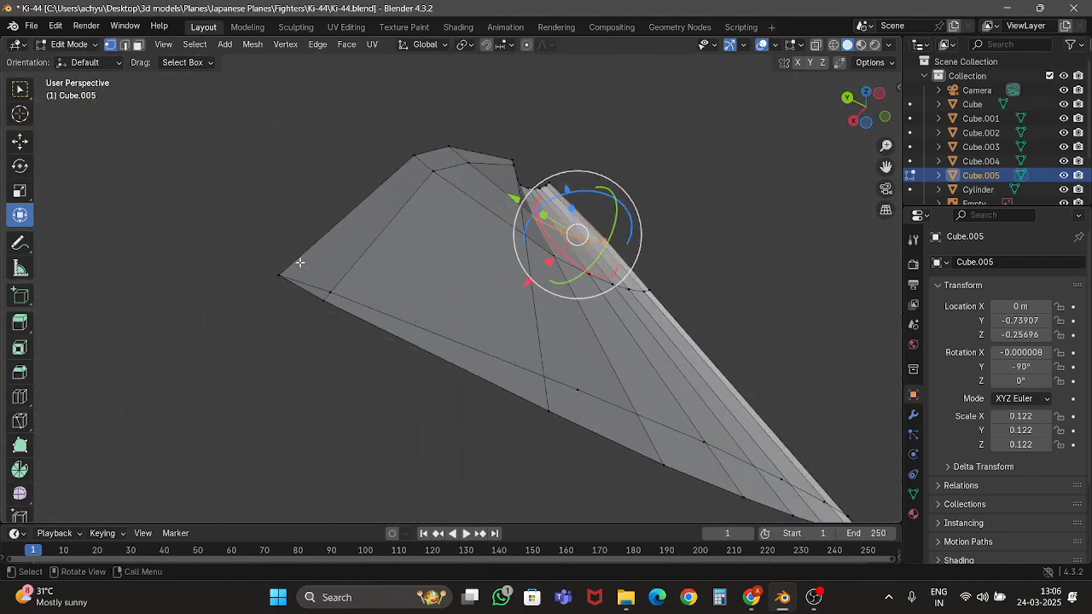
left_click(335, 295)
left_click(576, 390, "shift")
left_click(704, 442, "shift")
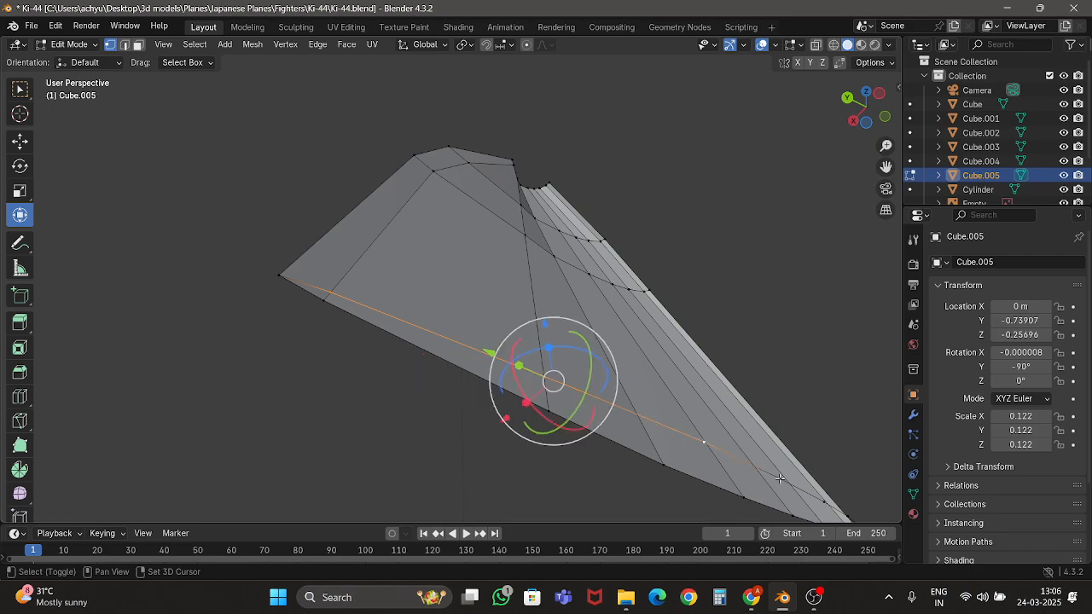
left_click(780, 479, "shift")
middle_click_drag(780, 480, 606, 308)
scroll(605, 308, "down", 3)
key("x")
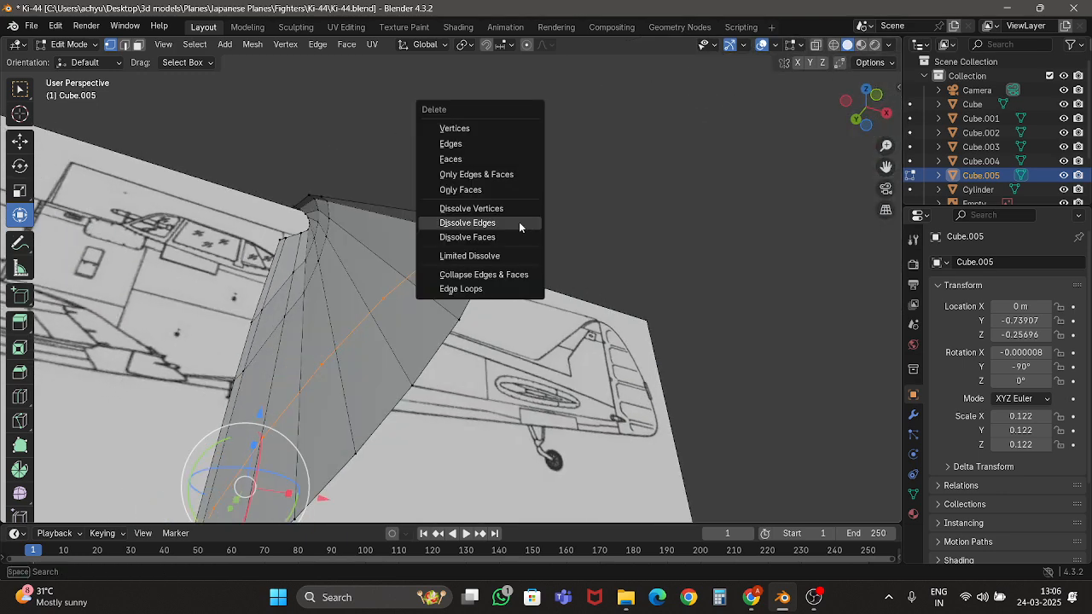
left_click(470, 127)
key("Tab")
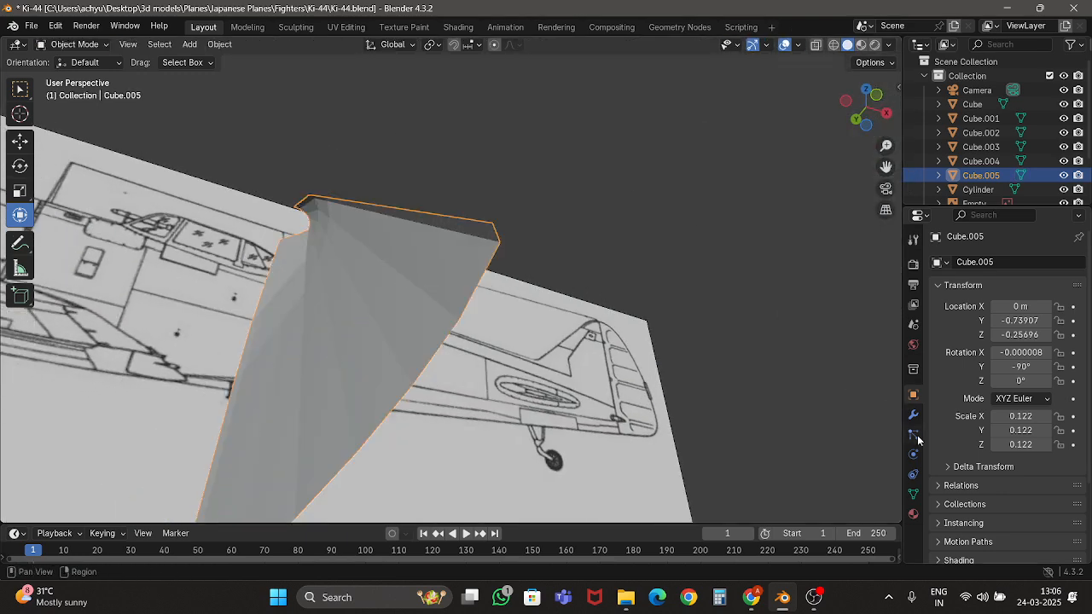
Add a Mirror modifier to the fin, try its Z and Y axes, and leave all mirror axes off.
left_click(913, 416)
left_click(1003, 265)
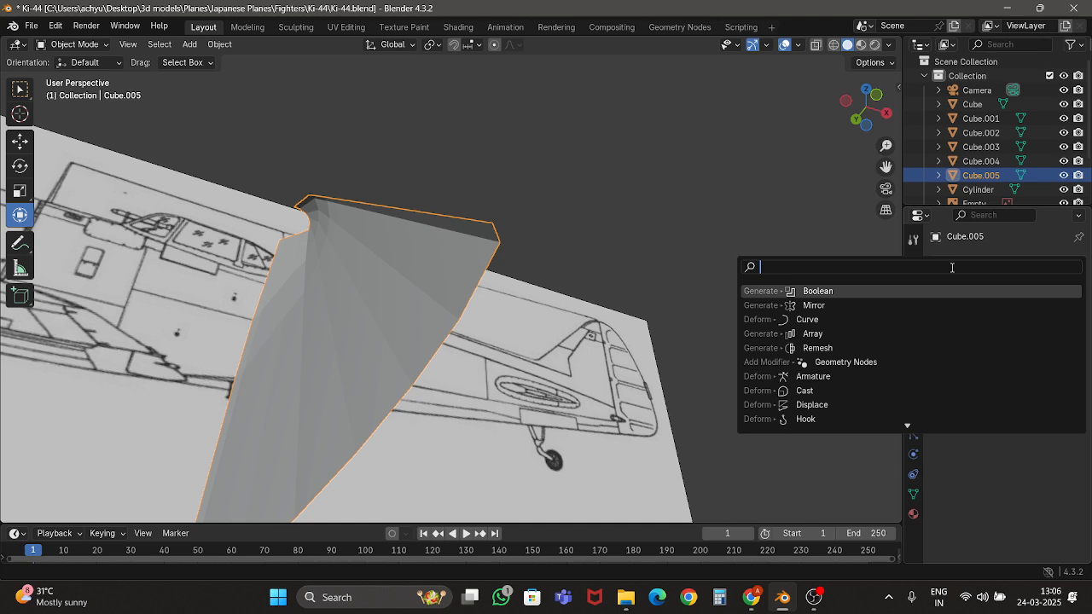
left_click(840, 301)
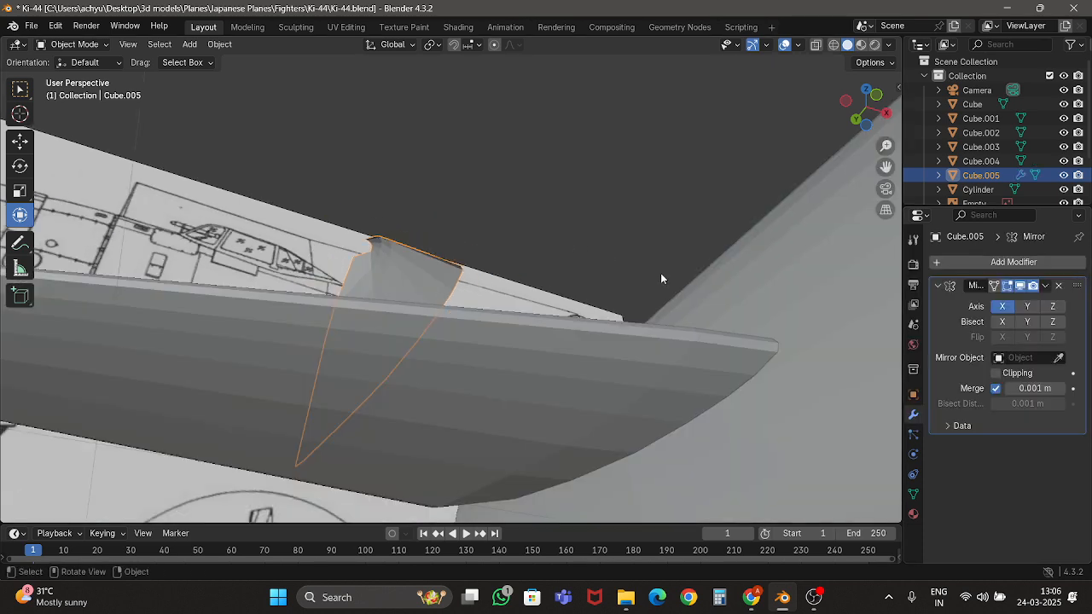
left_click(1054, 308)
left_click(1023, 308)
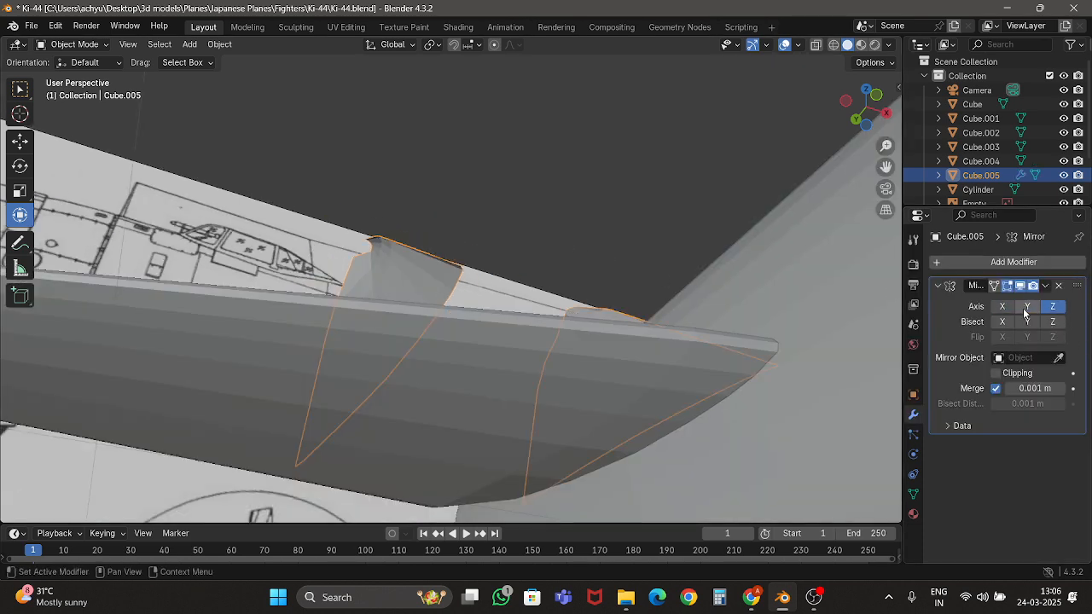
left_click(1055, 308)
left_click(1053, 309)
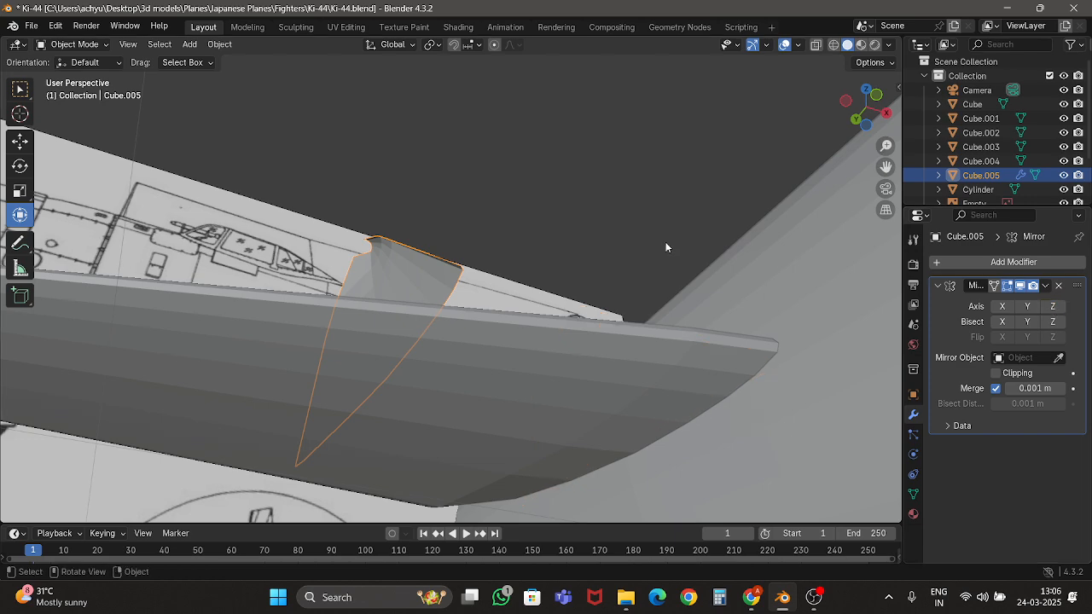
Move the whole fin mesh in X across to just beyond the aircraft's centreline and leave mesh editing.
middle_click_drag(666, 247, 621, 358)
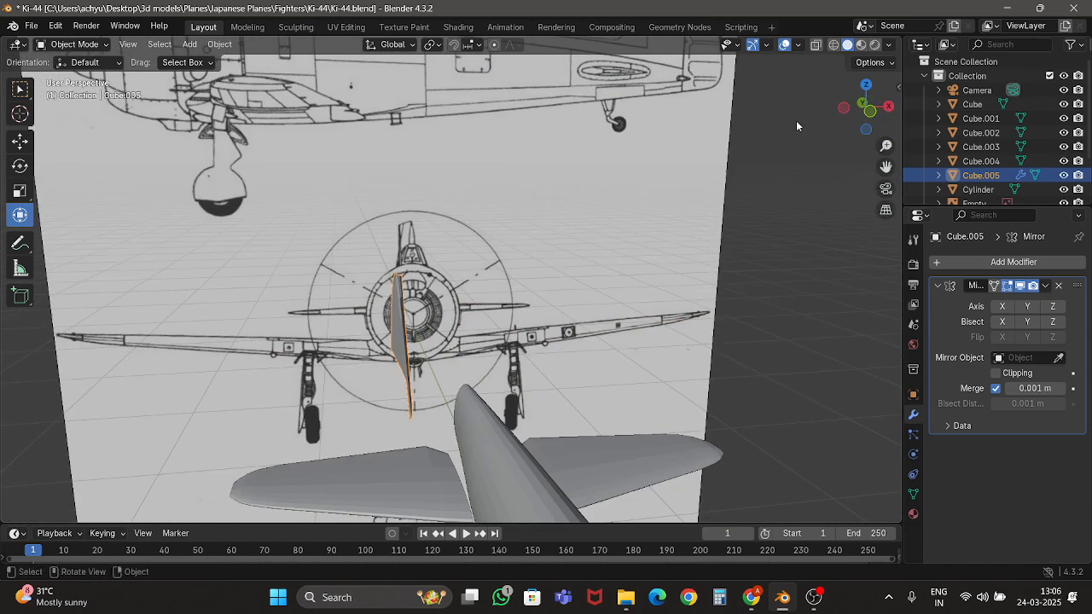
left_click(863, 105)
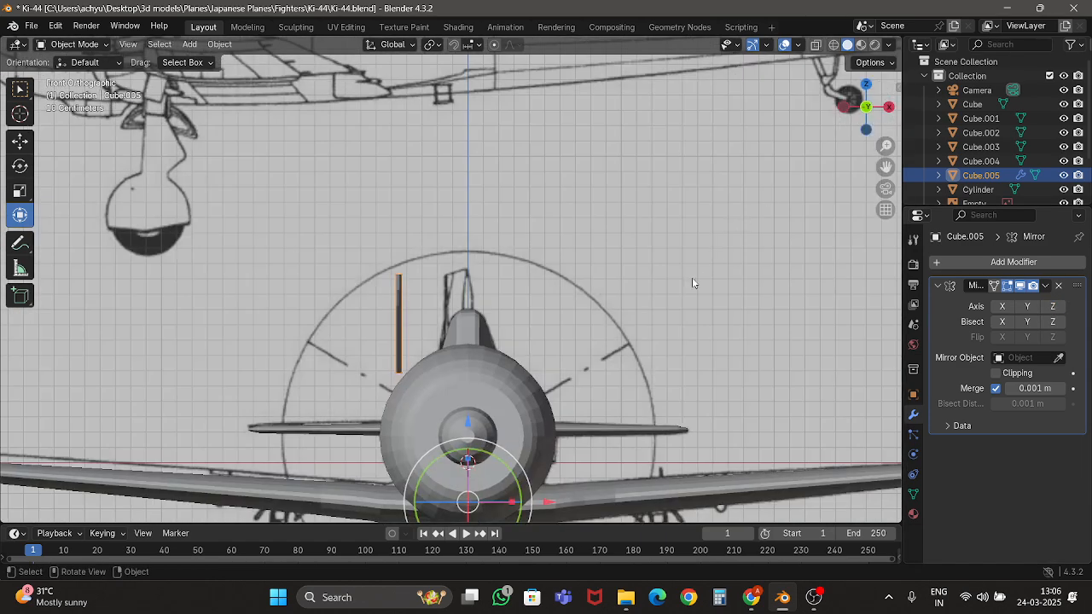
left_click(912, 395)
scroll(722, 299, "up", 4)
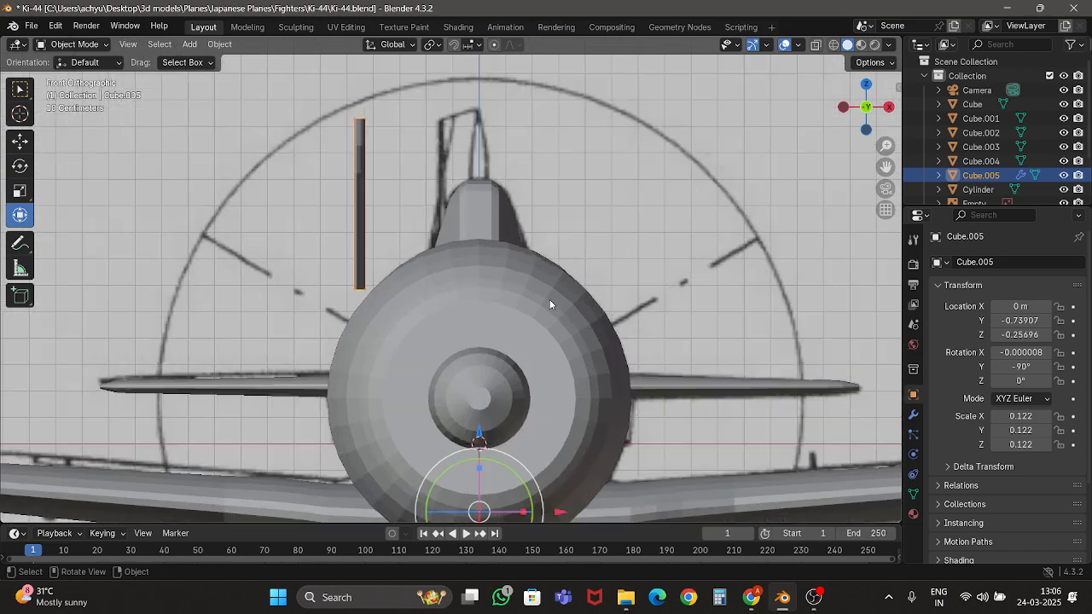
scroll(414, 178, "up", 1)
scroll(367, 165, "down", 2)
scroll(418, 253, "up", 2)
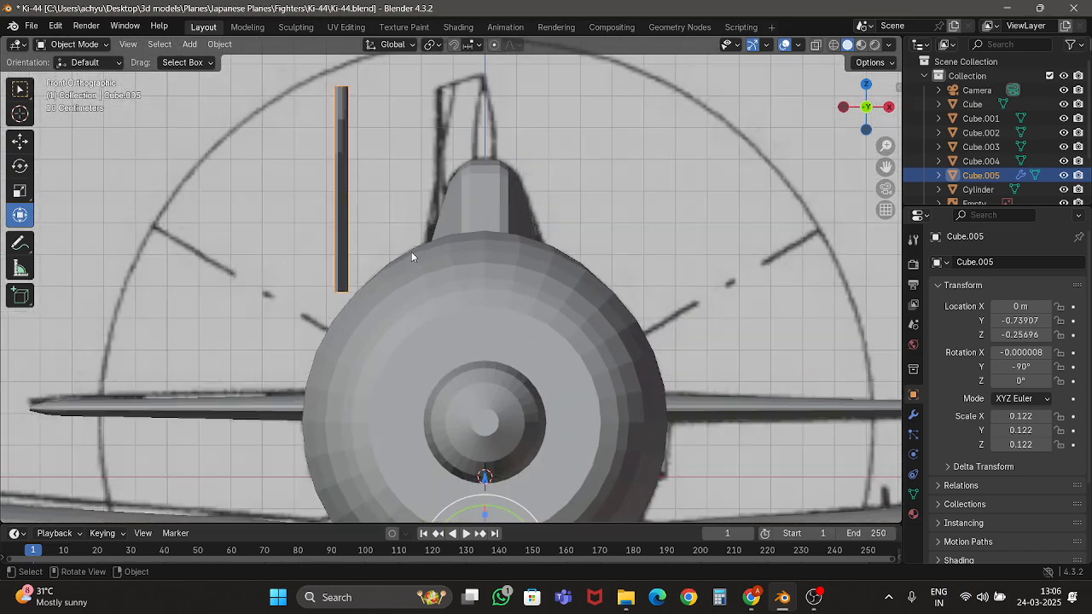
scroll(412, 255, "down", 3)
key("Tab")
middle_click_drag(418, 254, 517, 285)
key("a")
scroll(523, 284, "down", 3)
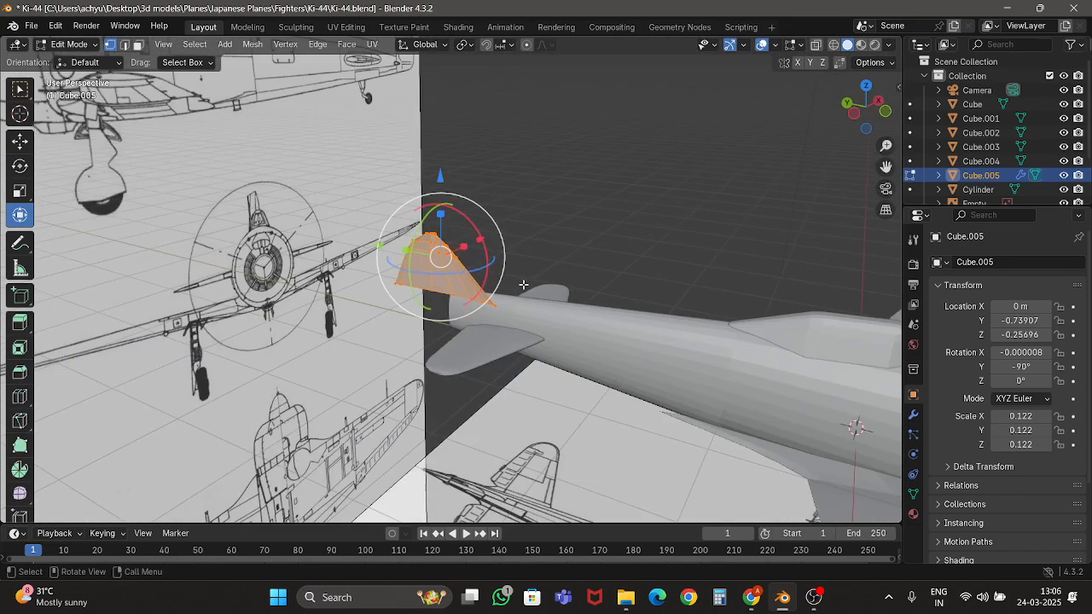
left_click(885, 112)
scroll(489, 231, "up", 3)
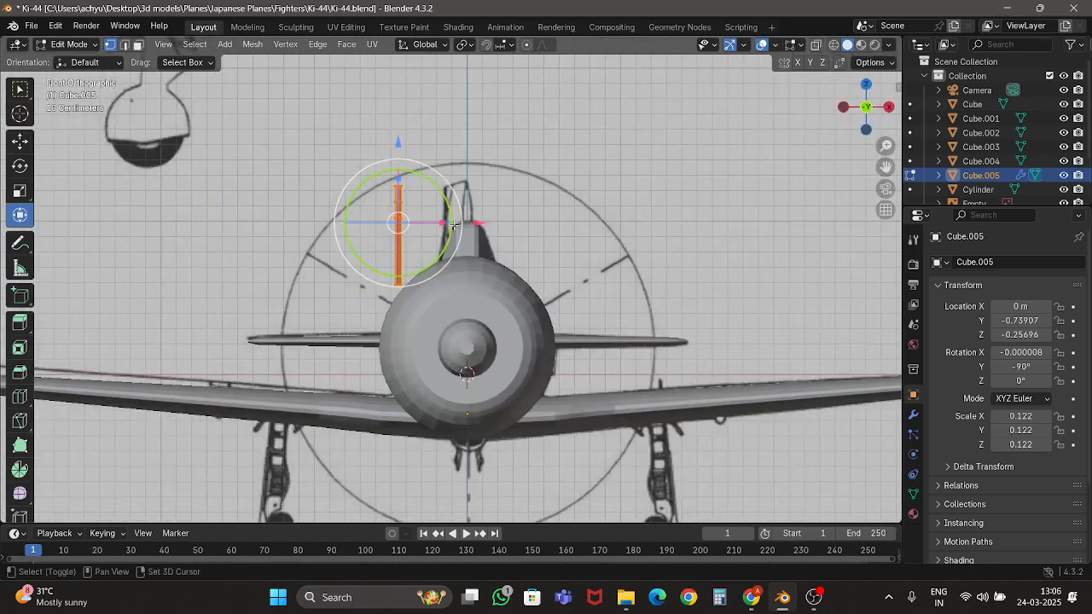
scroll(489, 231, "up", 4)
key("z")
left_click(435, 228)
key("z")
left_click(478, 177)
left_click_drag(427, 167, 579, 169)
scroll(511, 256, "down", 3)
key("Tab")
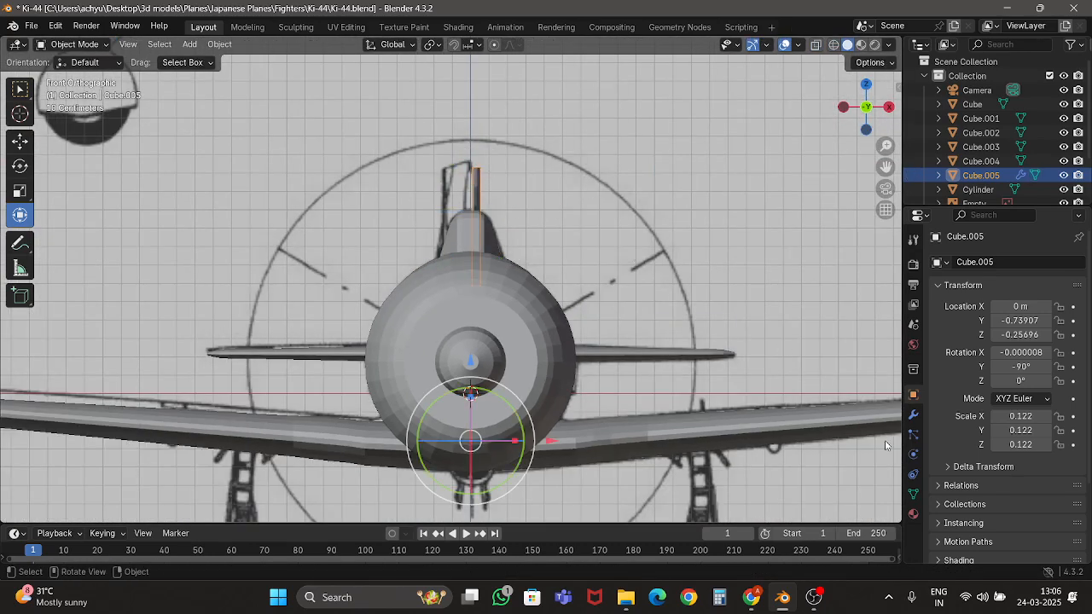
Enable the Mirror modifier's Y axis and shift the whole fin mesh slightly farther out in X.
left_click(913, 414)
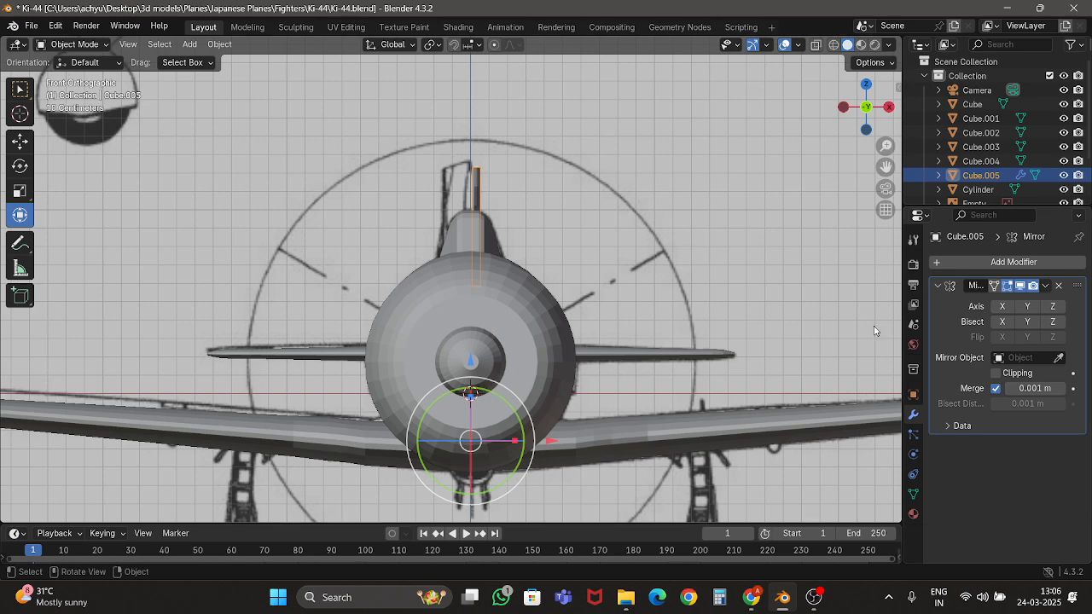
left_click(1028, 311)
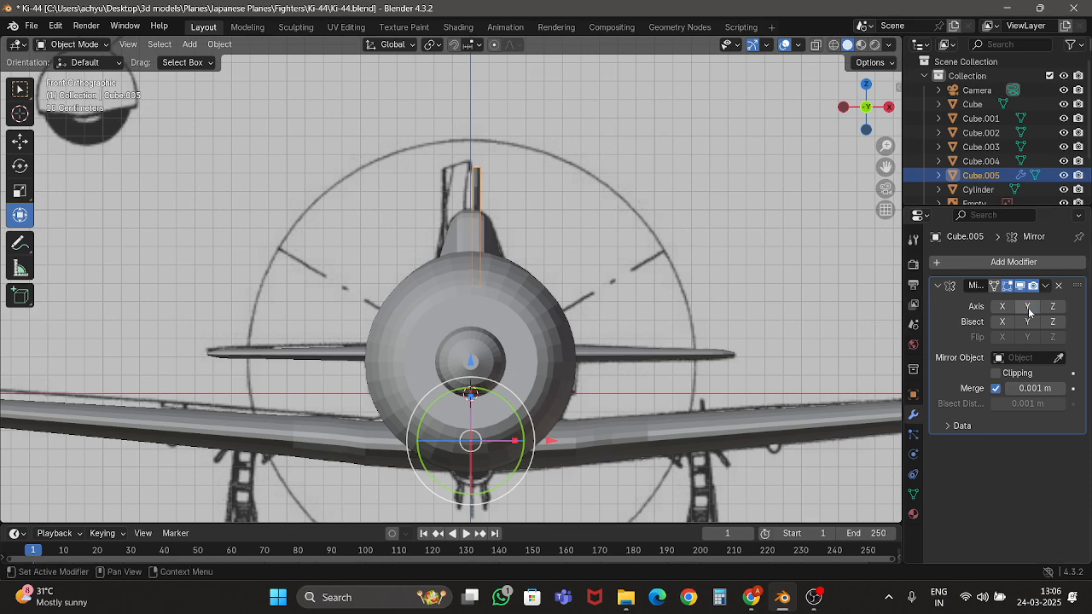
scroll(503, 171, "up", 4)
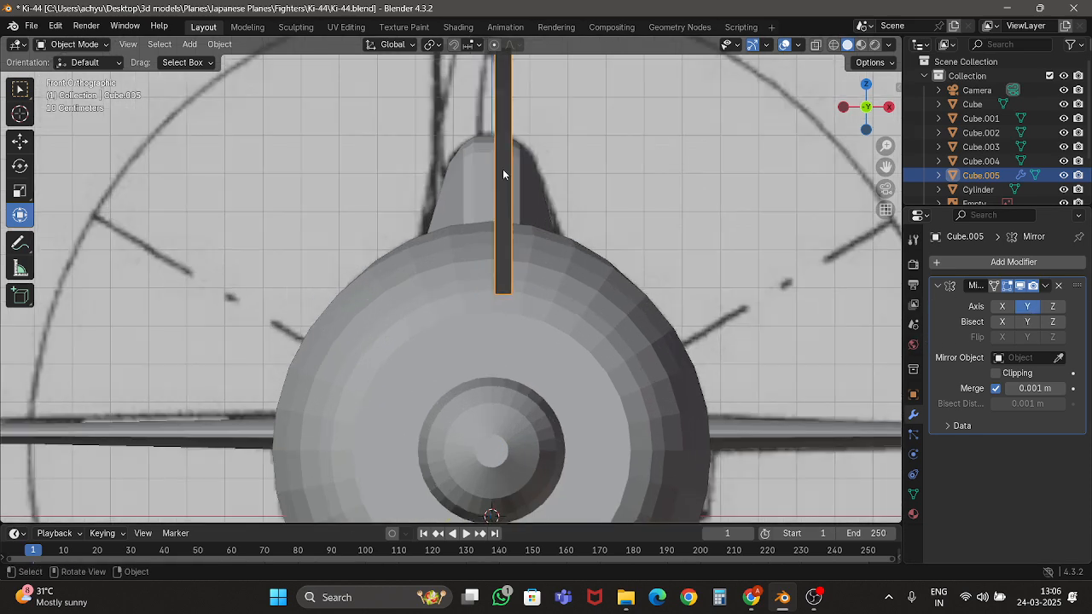
key("Tab")
middle_click_drag(538, 219, 481, 326, "shift")
key("z")
left_click(514, 255)
left_click_drag(528, 247, 569, 244)
key("shift+z")
key("Tab")
Try the Mirror modifier's X axis on the fin and return it to Y only.
scroll(578, 278, "down", 4)
middle_click_drag(577, 279, 417, 317)
scroll(402, 322, "down", 4)
key("Tab")
scroll(416, 323, "up", 4)
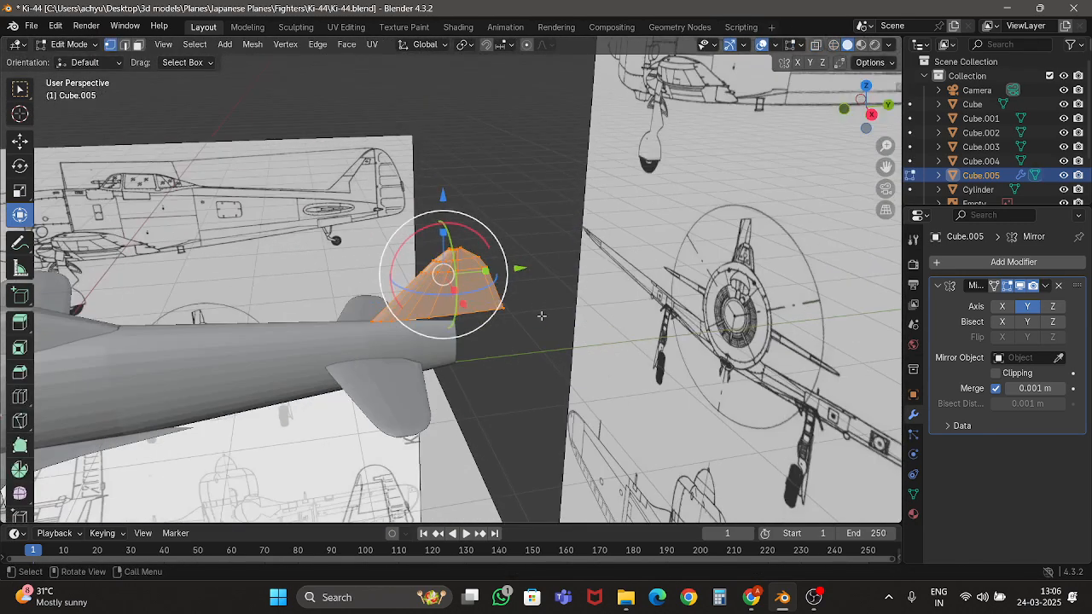
left_click(1006, 306)
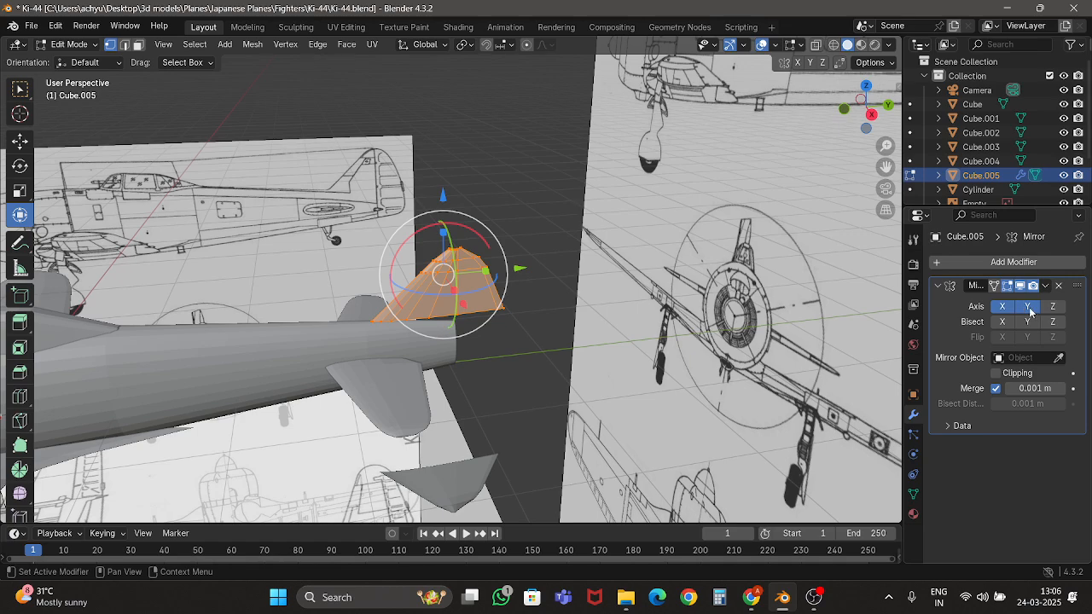
scroll(566, 319, "down", 5)
middle_click_drag(558, 320, 694, 315)
scroll(695, 315, "up", 3)
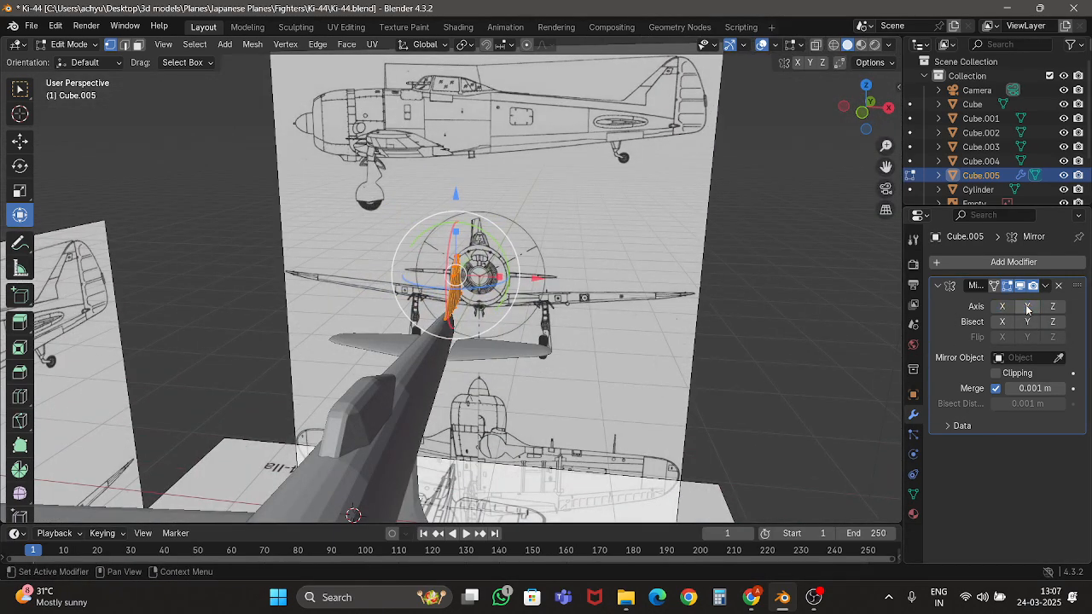
scroll(739, 312, "down", 4)
key("Tab")
middle_click_drag(641, 328, 247, 82)
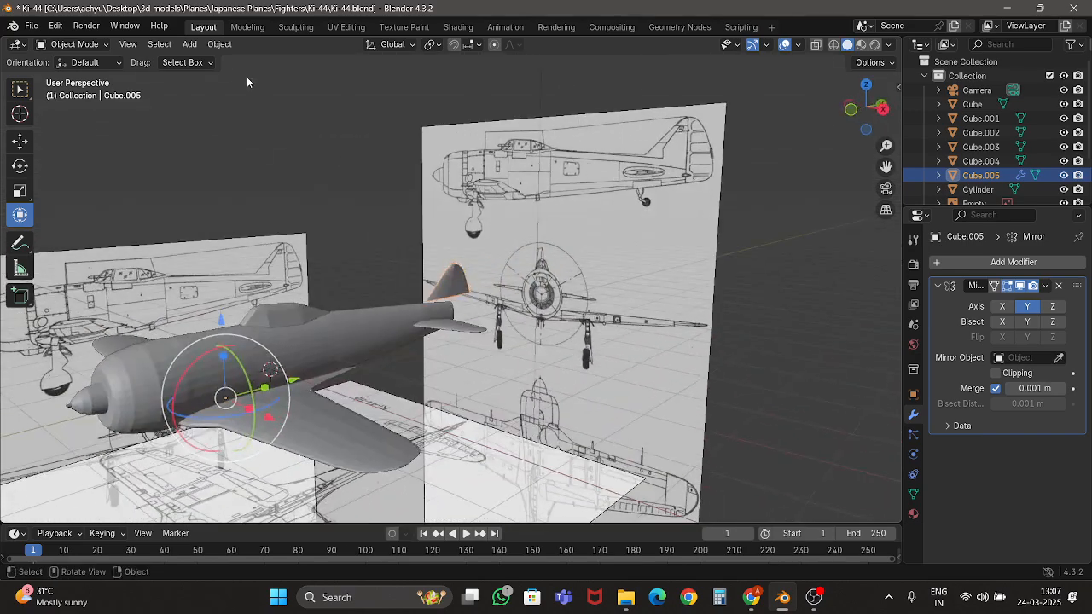
Set the fin's origin to the 3D cursor and mirror it on the Z axis only, with clipping enabled.
left_click(220, 44)
mouse_move(244, 75)
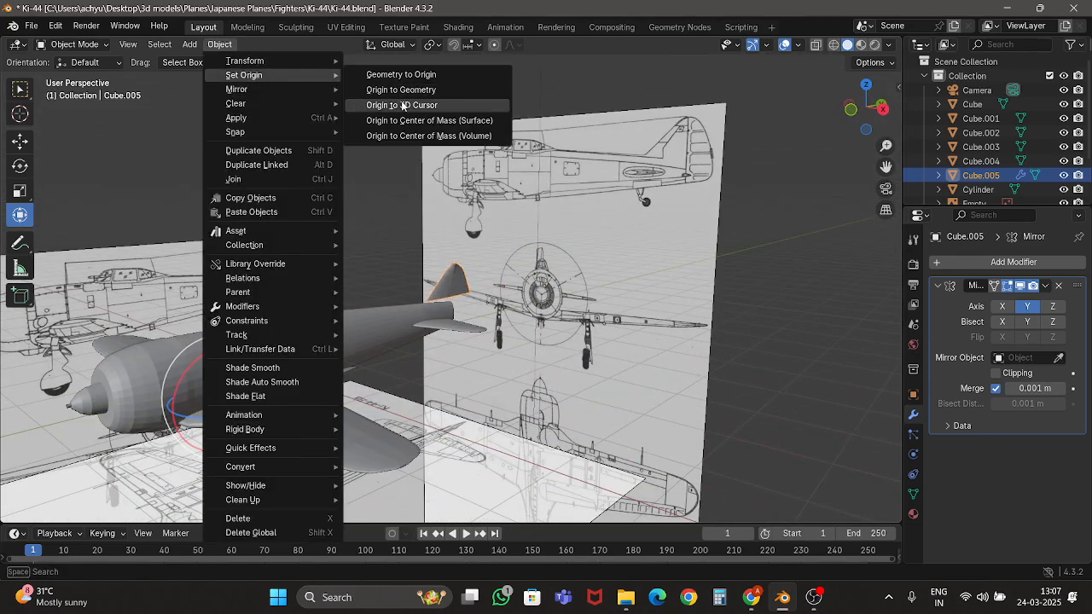
left_click(390, 105)
middle_click_drag(390, 105, 603, 280)
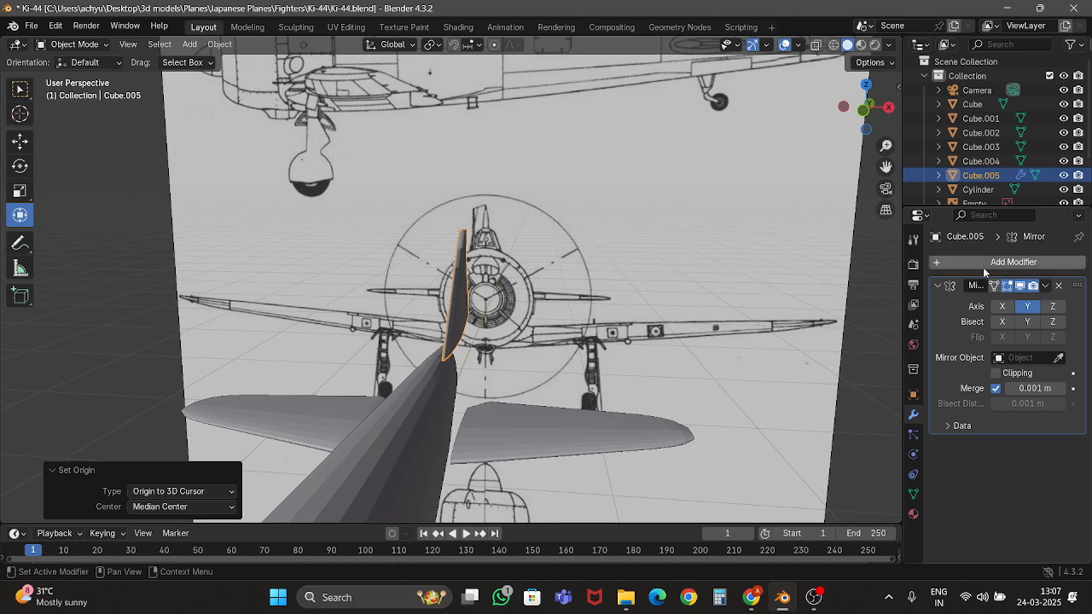
middle_click_drag(664, 308, 576, 317)
scroll(621, 314, "up", 4)
scroll(574, 318, "up", 3)
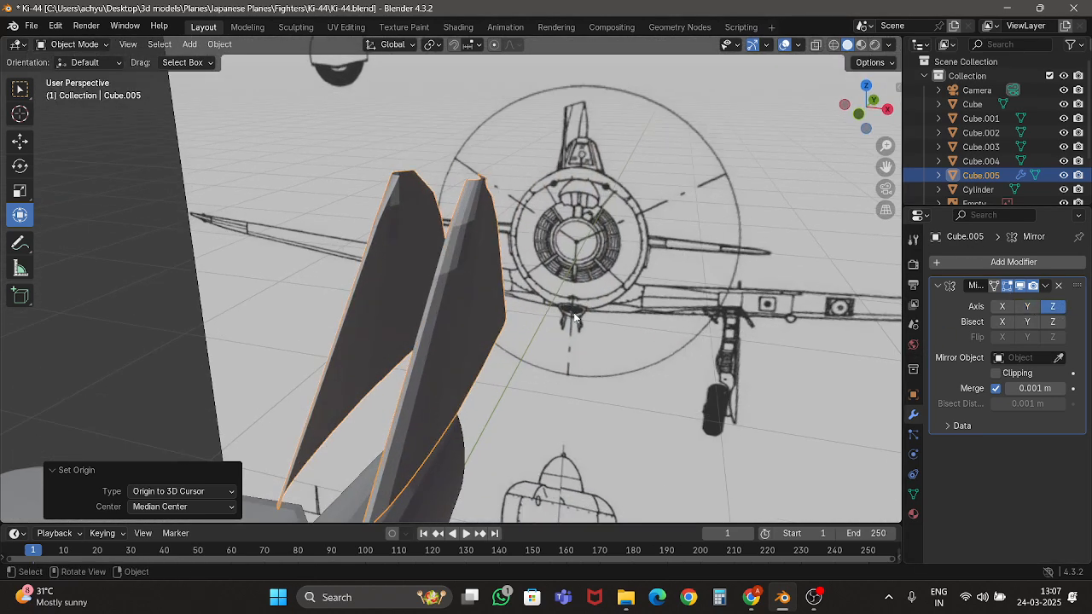
Move the whole fin mesh in X to meet the centreline, with a final shift of about 0.0007 m, and save the file.
key("Tab")
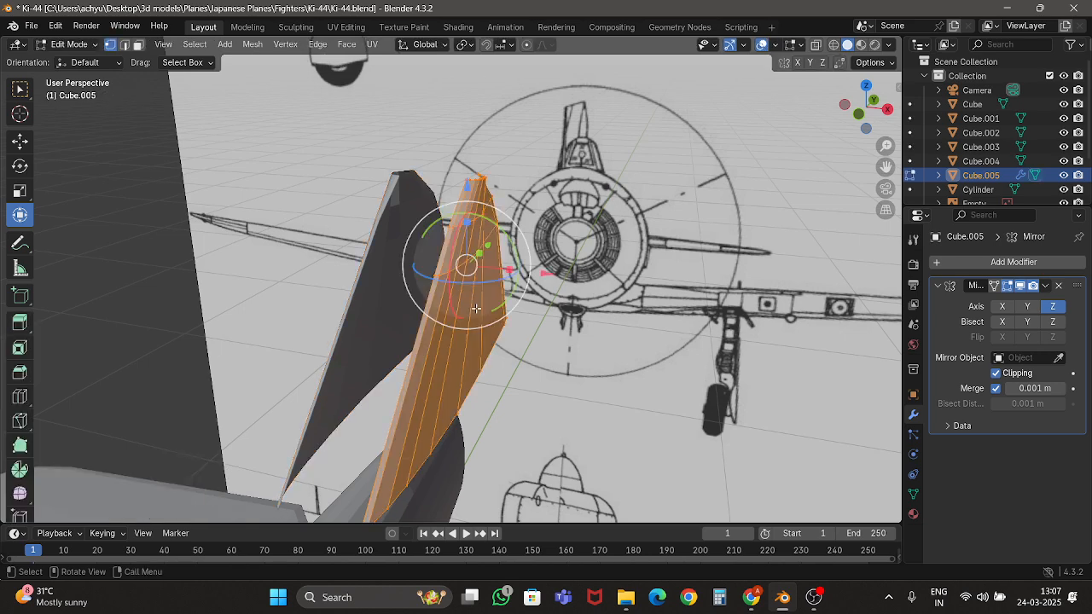
left_click(857, 114)
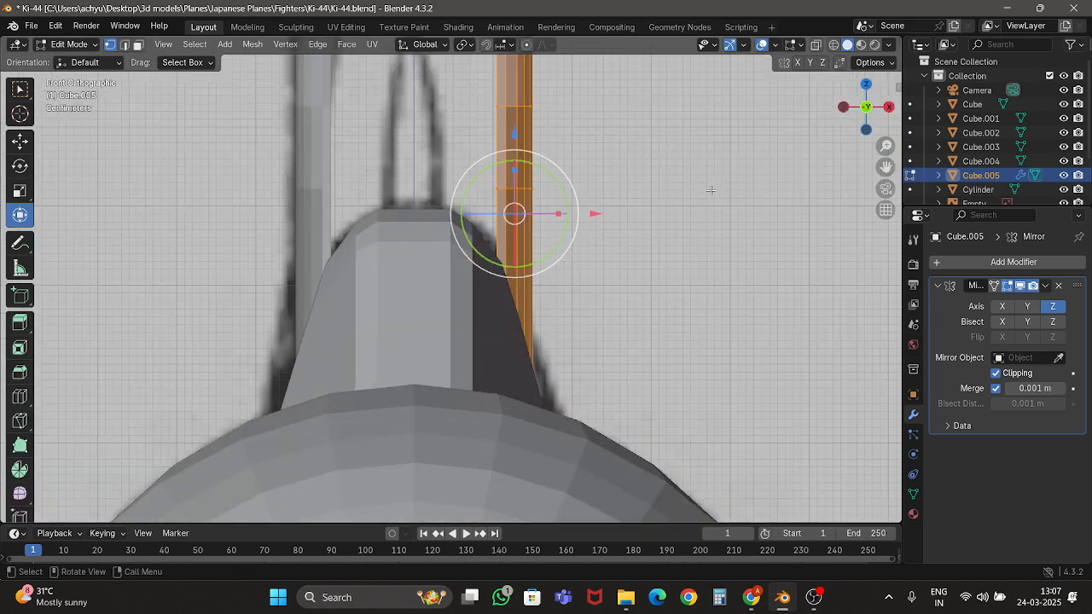
left_click_drag(545, 226, 509, 217)
key("ctrl+z")
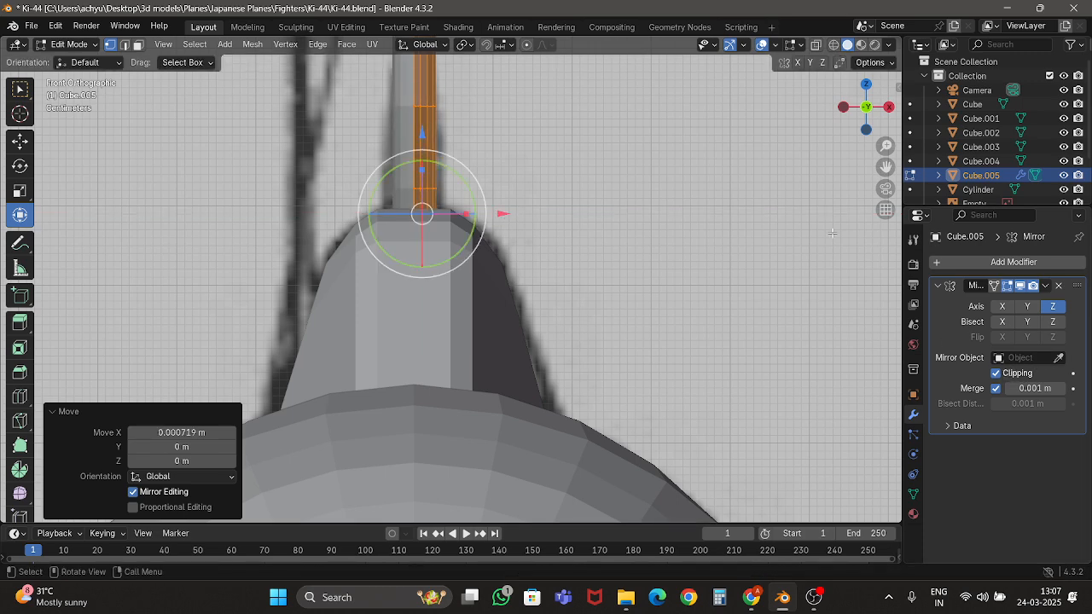
key("Tab")
Scale the fin's vertical column of vertices at its thickest point to about 1.348 in X.
scroll(654, 282, "down", 4)
middle_click_drag(654, 282, 474, 330)
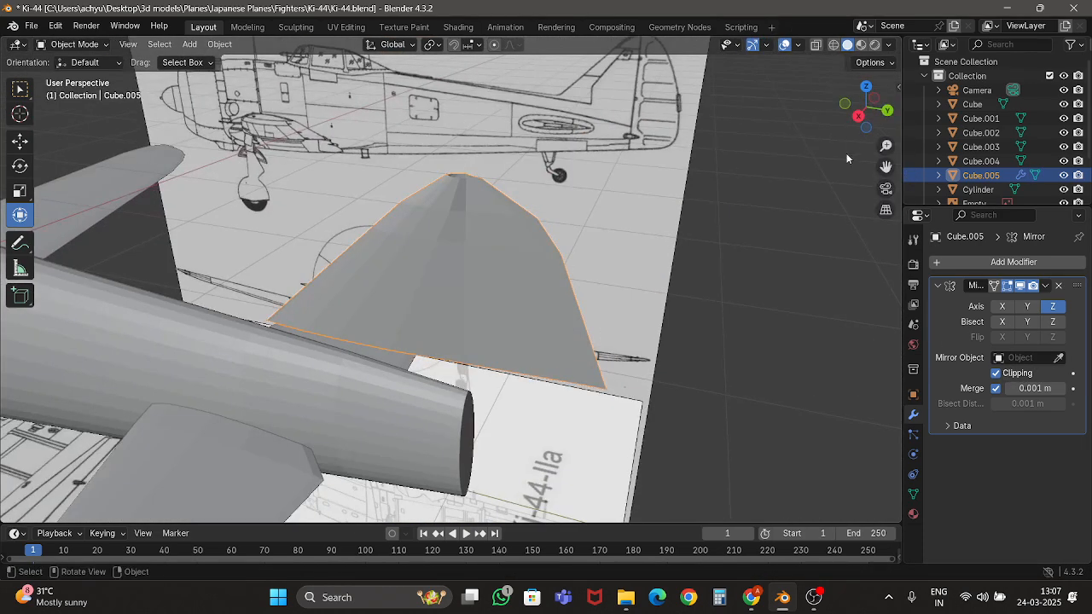
left_click(866, 87)
scroll(614, 190, "up", 4)
middle_click_drag(492, 236, 514, 283, "shift")
scroll(513, 282, "up", 3)
key("Tab")
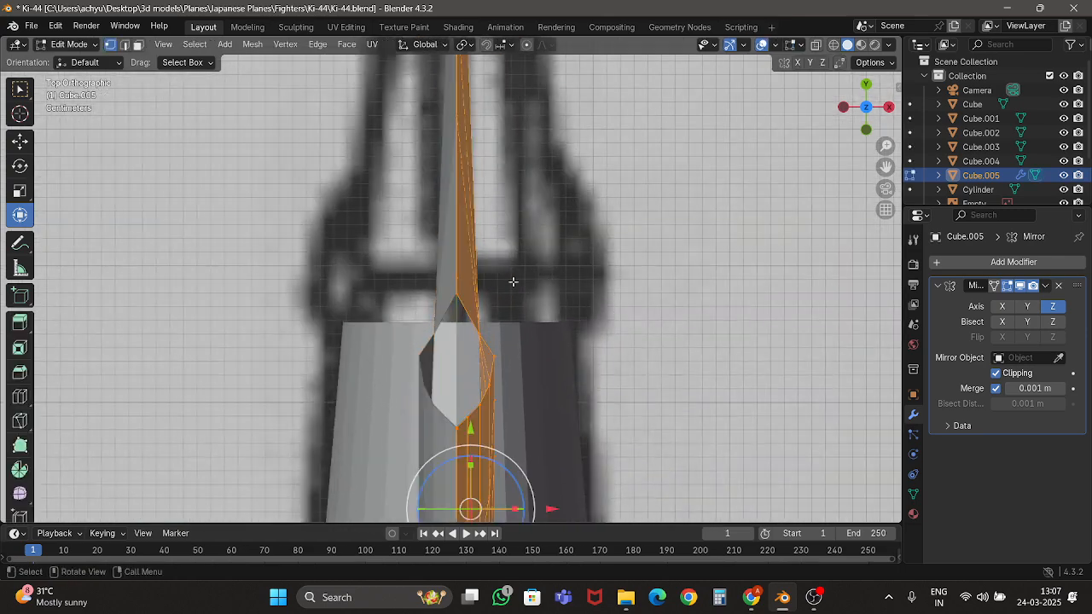
key("alt+z")
key("z")
left_click_drag(500, 348, 546, 332)
left_click(541, 337)
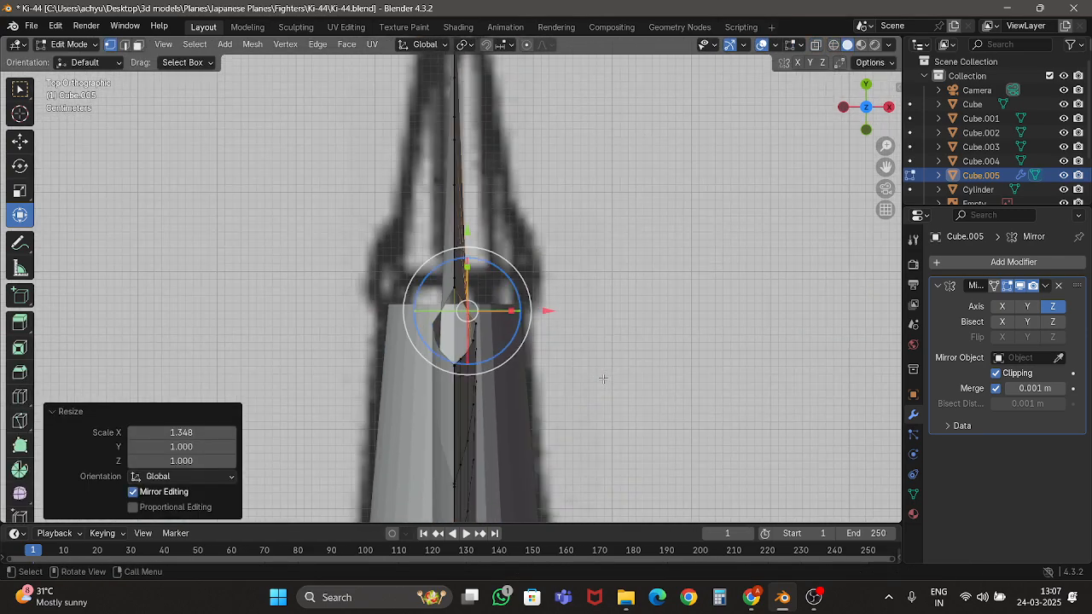
Widen the same vertex column further in X, leave mesh editing, and save the file.
middle_click_drag(546, 333, 511, 300)
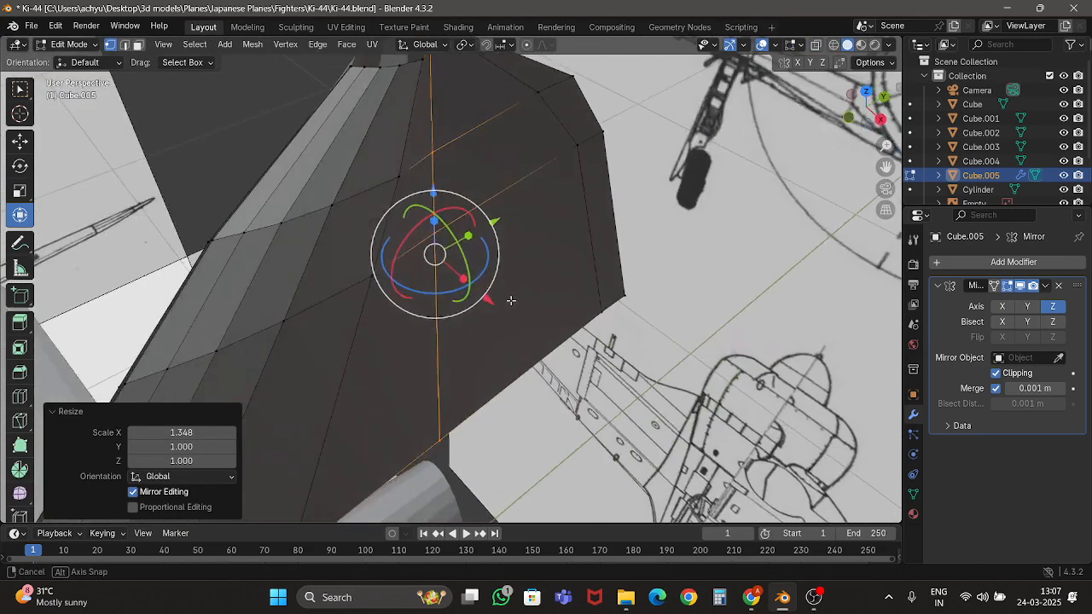
left_click(866, 92)
left_click_drag(563, 344, 583, 344)
key("shift+z")
scroll(585, 346, "down", 4)
key("Tab")
key("ctrl+s")
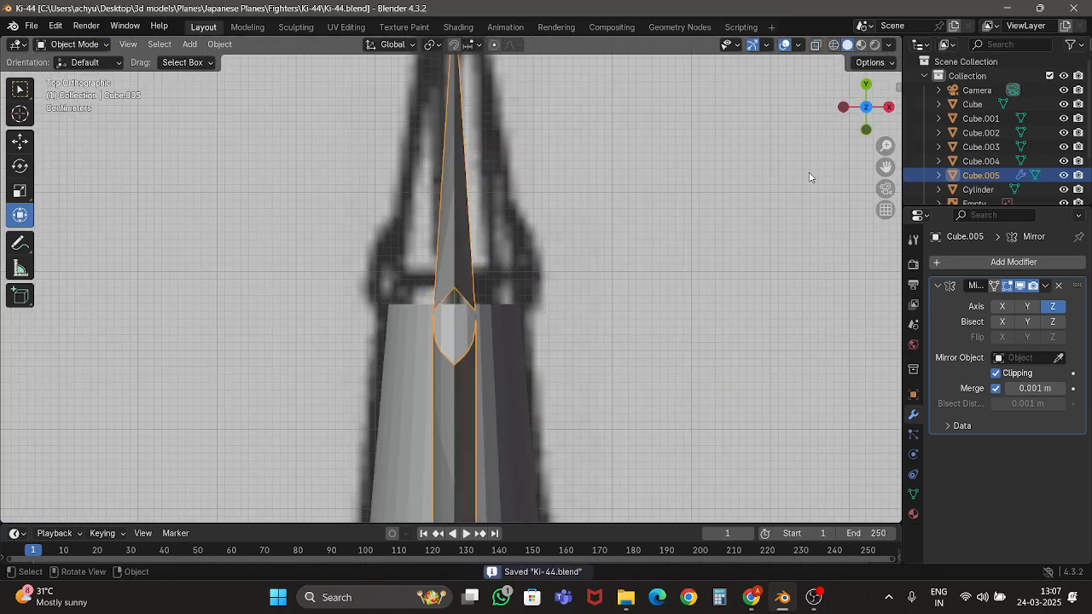
In the front wireframe view, scale the fin's third vertex row from the tip to 0.474 in X.
left_click(867, 129)
scroll(529, 210, "down", 2)
middle_click_drag(500, 218, 497, 258, "shift")
key("Tab")
key("z")
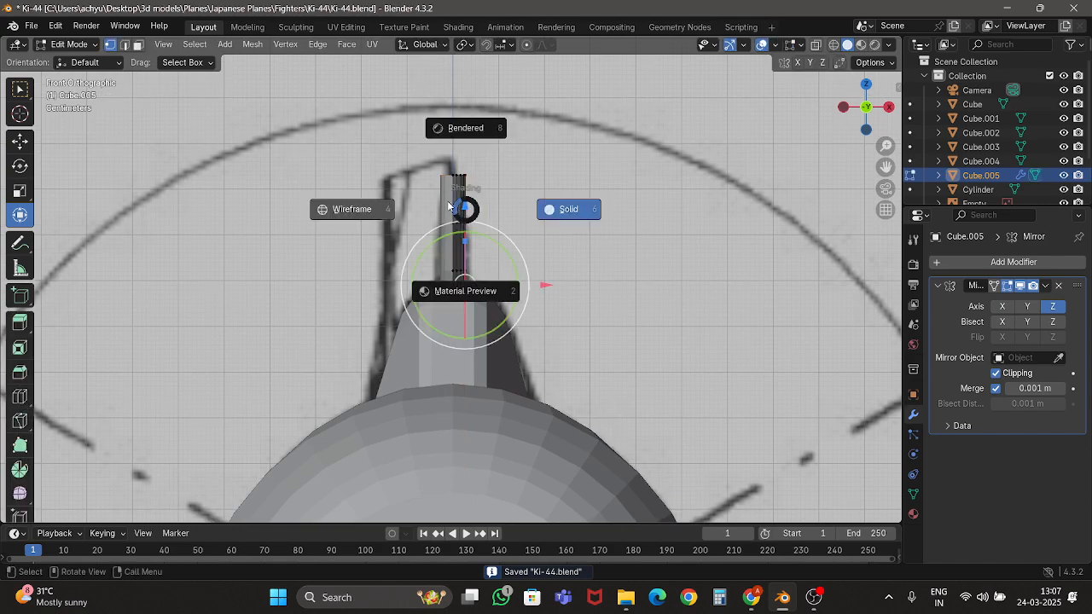
left_click(449, 206)
scroll(442, 202, "up", 4)
left_click_drag(457, 249, 460, 251)
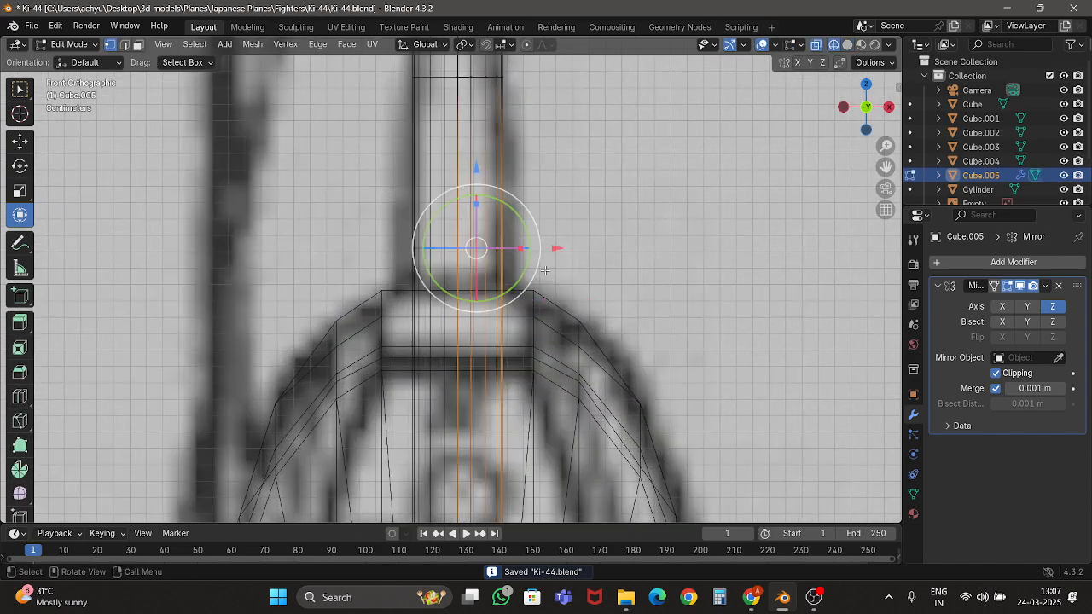
key("s")
key("x")
left_click(497, 249)
middle_click_drag(553, 194, 548, 319, "shift")
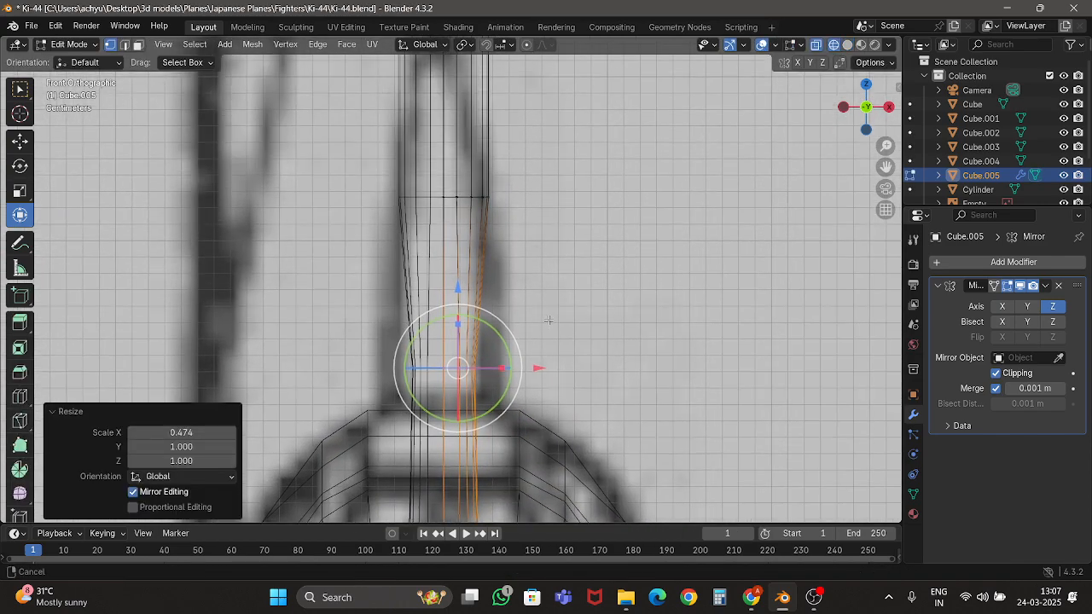
Scale the fin's second vertex row from the tip to 0.185 in X and shift it by about -0.0062 m in X.
left_click_drag(446, 192, 556, 235)
middle_click_drag(577, 238, 587, 356, "shift")
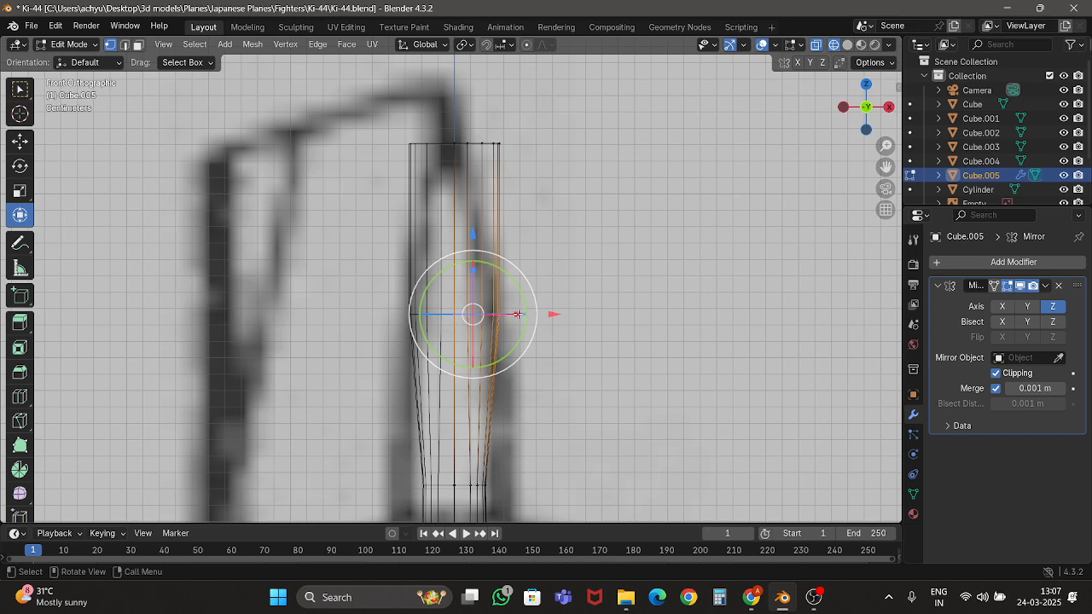
left_click_drag(518, 314, 482, 313)
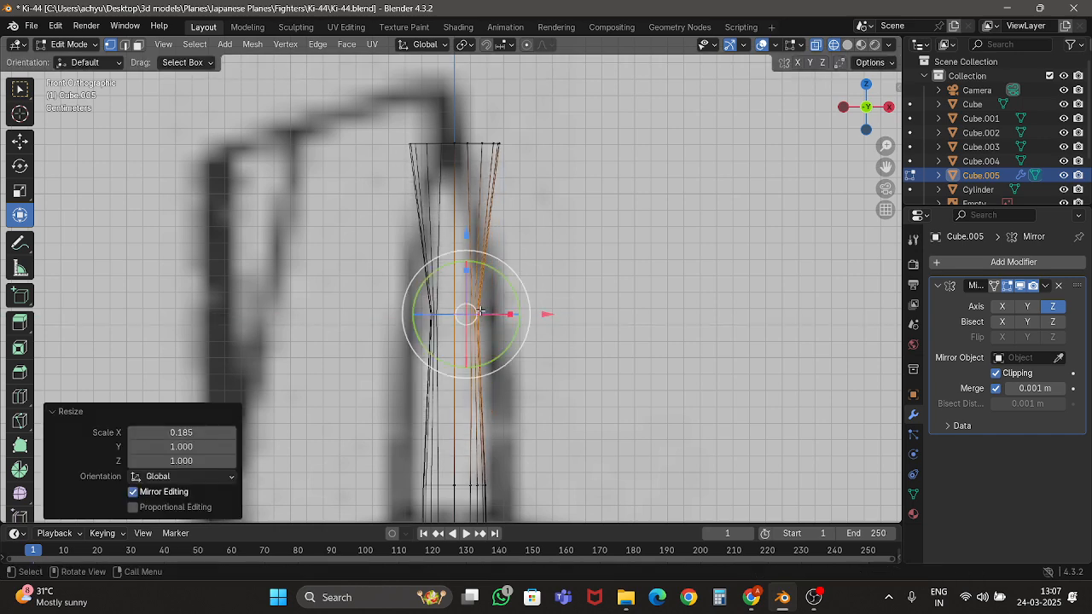
scroll(683, 316, "up", 5)
key("z")
left_click(615, 314)
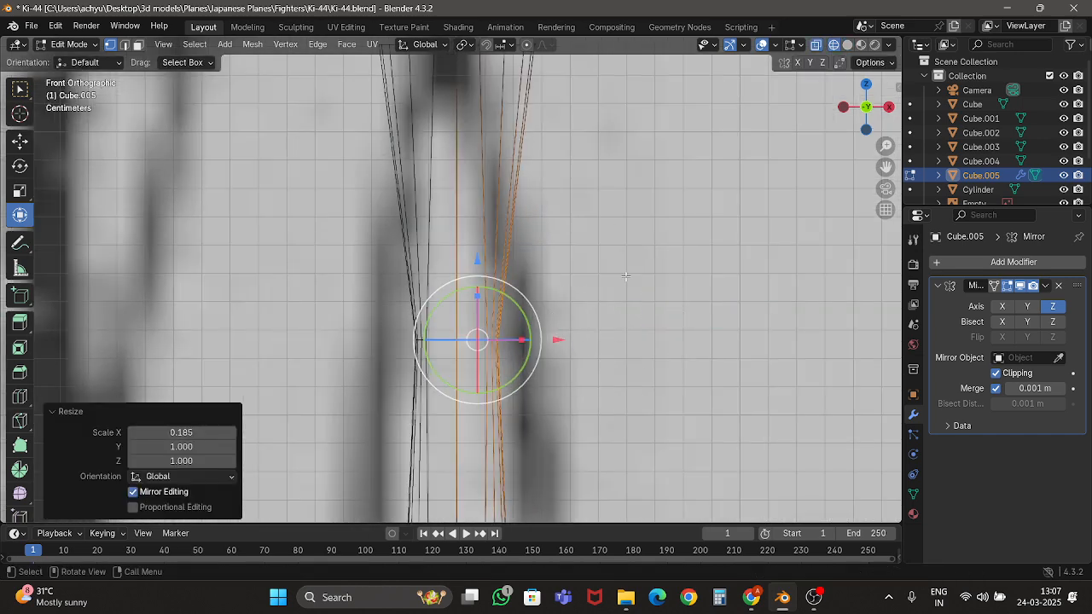
left_click(617, 273)
mouse_move(472, 321)
left_mouse_down()
mouse_move(541, 359)
mouse_move(565, 341)
left_mouse_up()
Narrow the fin's topmost vertex row in X by about -0.0088 m and then further, leave mesh editing, and save the file.
middle_click_drag(550, 180, 546, 360, "shift")
key("z")
left_click(618, 359)
key("shift+z")
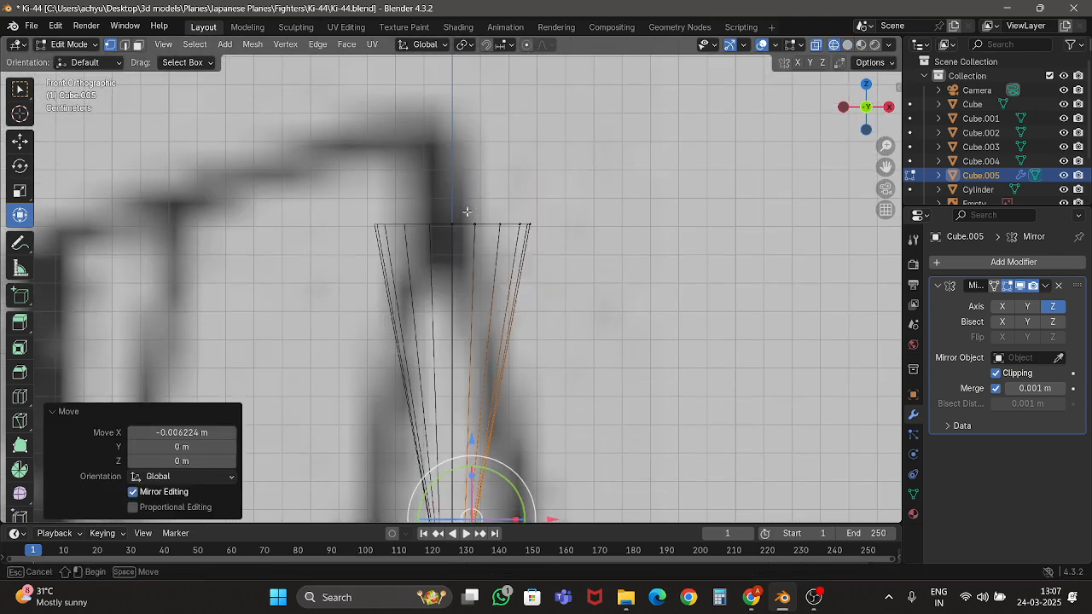
mouse_move(466, 199)
left_mouse_down()
mouse_move(543, 241)
mouse_move(495, 224)
mouse_move(549, 225)
mouse_move(514, 226)
left_mouse_up()
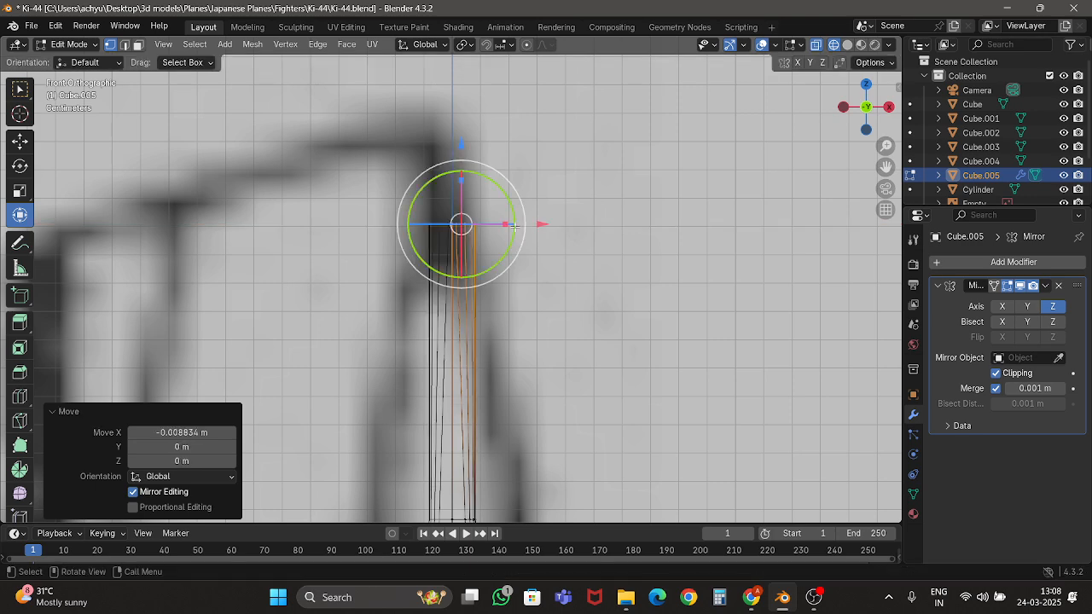
scroll(514, 226, "up", 5)
middle_click_drag(514, 226, 495, 388, "shift")
scroll(495, 389, "up", 5)
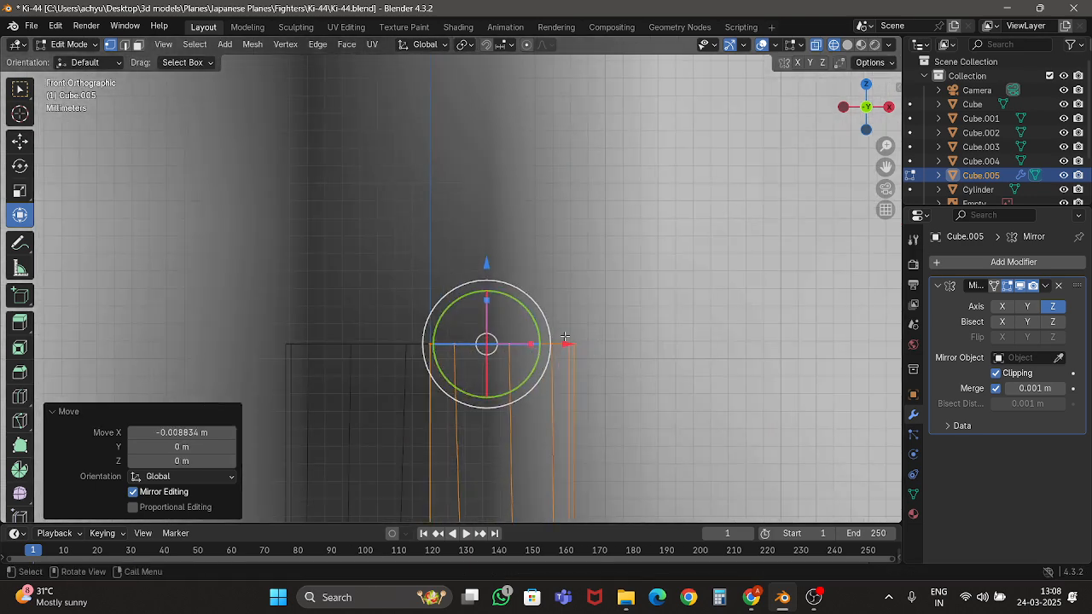
mouse_move(565, 338)
left_mouse_down()
mouse_move(580, 332)
mouse_move(495, 345)
mouse_move(514, 345)
left_mouse_up()
key("shift+z")
scroll(517, 344, "down", 12)
key("Tab")
middle_click_drag(674, 361, 553, 397)
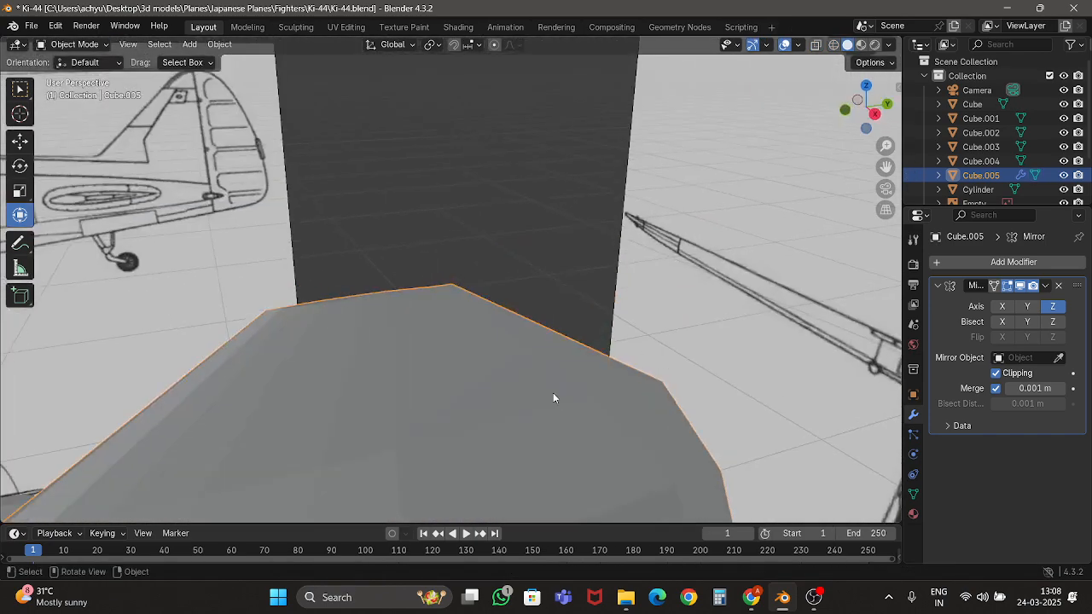
scroll(552, 397, "down", 4)
key("ctrl+s")
Examine the fin's tapered thickness and surface from perspective, side and front views.
scroll(522, 384, "down", 4)
scroll(504, 368, "up", 4)
key("Tab")
middle_click_drag(458, 343, 524, 368)
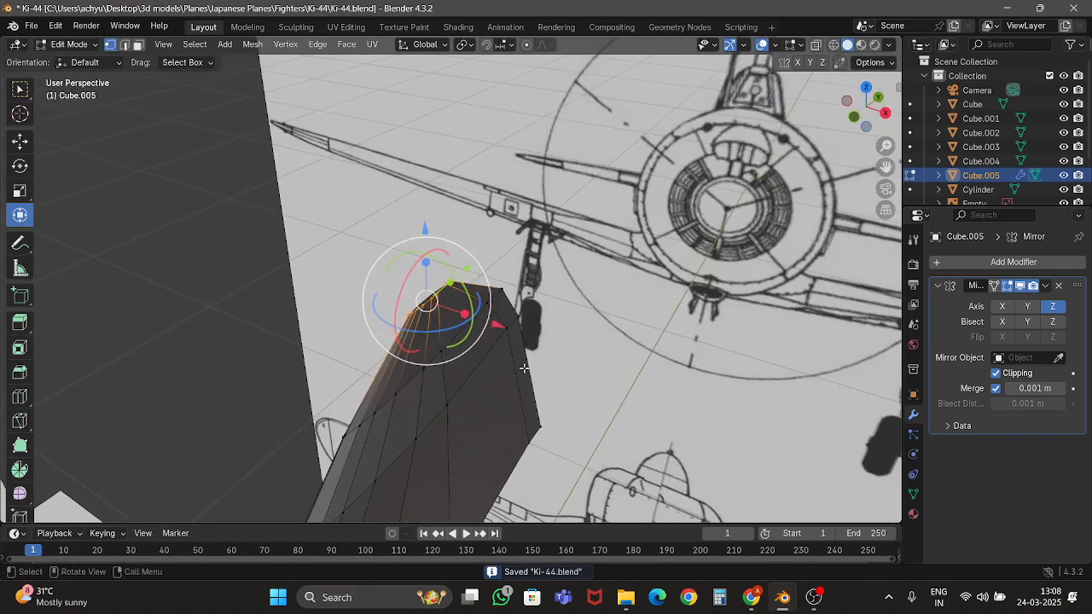
scroll(524, 369, "up", 3)
left_click(885, 113)
scroll(567, 278, "down", 3)
middle_click_drag(563, 278, 678, 294)
key("Tab")
left_click(863, 112)
scroll(469, 322, "up", 5)
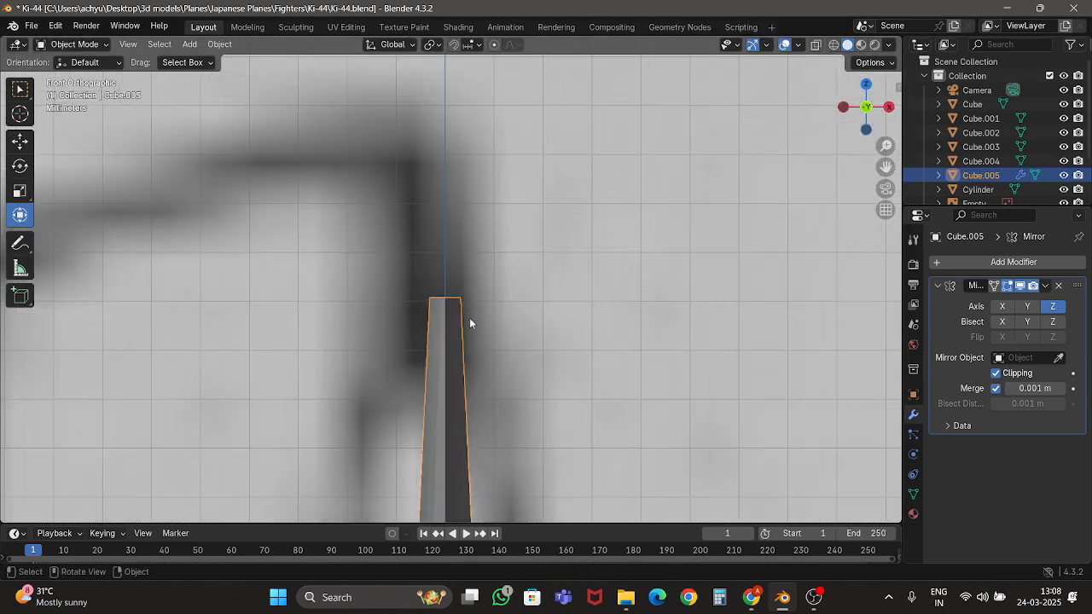
key("Tab")
scroll(502, 440, "down", 3)
mouse_move(502, 440)
middle_mouse_down("shift")
mouse_move(513, 332)
mouse_move(516, 351)
mouse_move(486, 351)
middle_mouse_up("shift")
key("z")
key("z")
left_click(546, 352)
scroll(441, 407, "down", 2)
Move the two middle vertices of the fin's second row from the tip in X and check the surface outside mesh editing.
mouse_move(460, 410)
middle_mouse_down()
mouse_move(434, 433)
mouse_move(411, 433)
middle_mouse_up()
key("z")
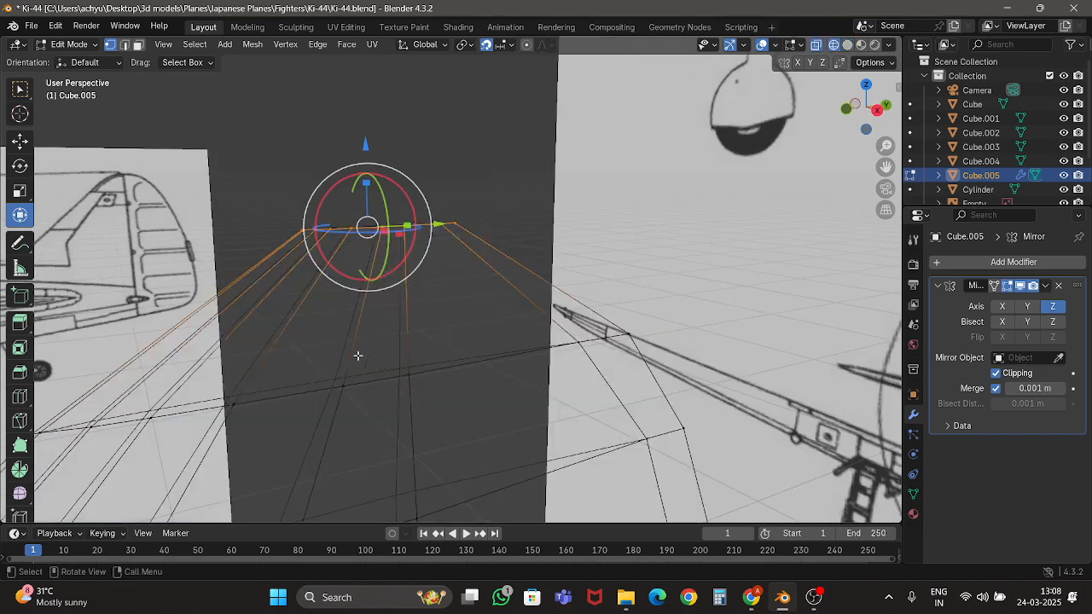
left_click_drag(314, 346, 434, 407)
key("z")
middle_click_drag(483, 405, 529, 405)
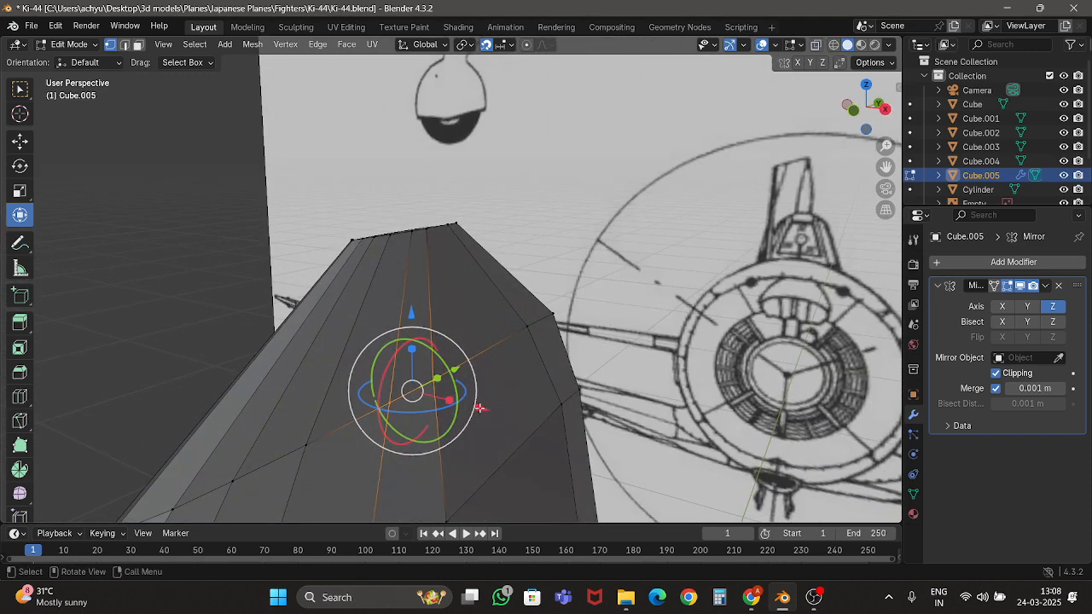
left_click_drag(479, 407, 521, 419)
key("ctrl+z")
mouse_move(513, 396)
middle_mouse_down()
mouse_move(542, 412)
mouse_move(564, 363)
mouse_move(491, 368)
middle_mouse_up()
key("z")
key("shift+z")
scroll(492, 393, "up", 2)
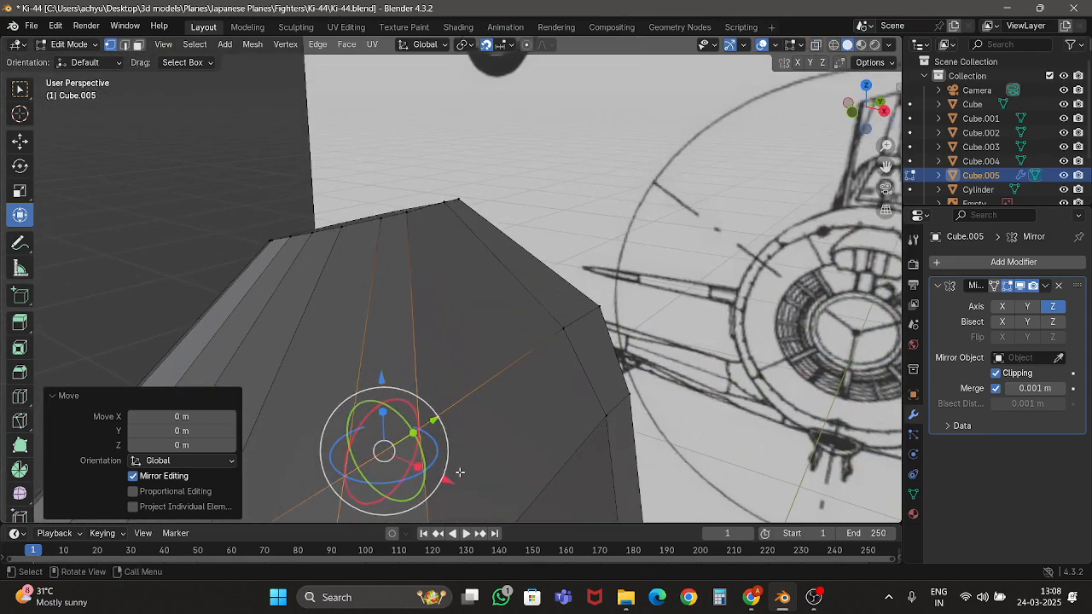
left_click_drag(449, 483, 462, 483)
key("Tab")
scroll(477, 453, "down", 2)
middle_click_drag(507, 399, 436, 418)
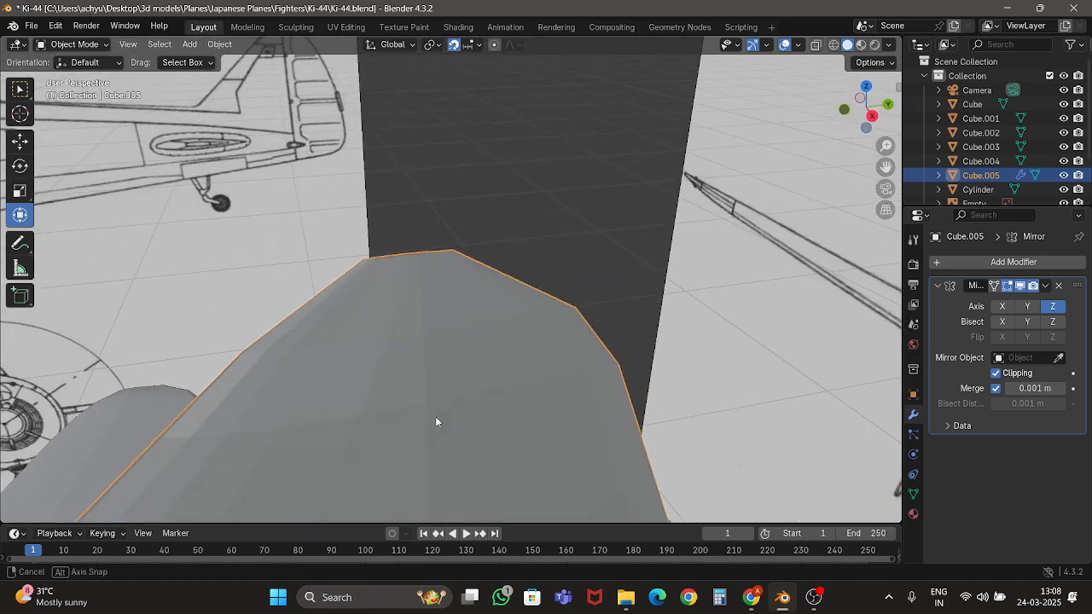
Move the two neighbouring vertices towards the fin's leading edge outward by about 0.0029 m in X.
key("Tab")
middle_click_drag(401, 384, 458, 369)
left_click(377, 382)
left_click(351, 403, "ctrl")
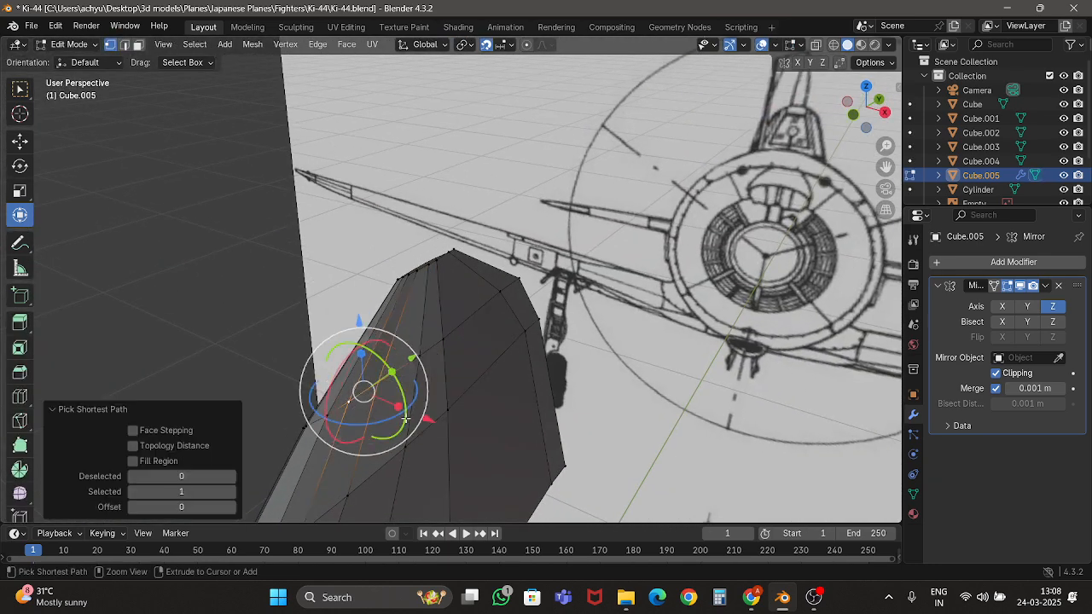
left_click_drag(430, 421, 434, 419)
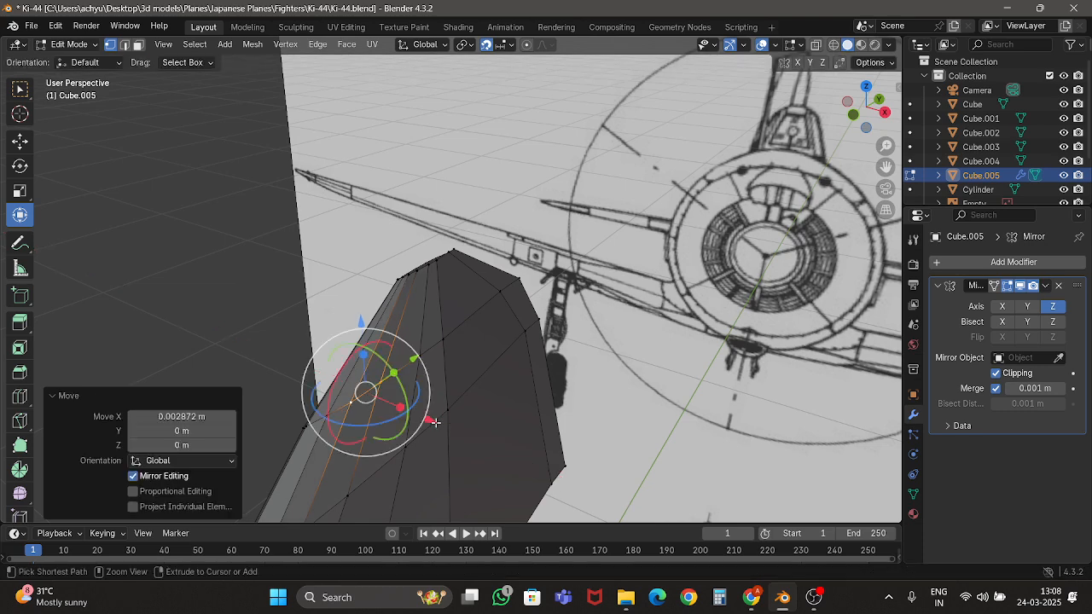
key("ctrl+Tab")
key("Tab")
scroll(493, 345, "down", 4)
key("Tab")
scroll(500, 346, "down", 5)
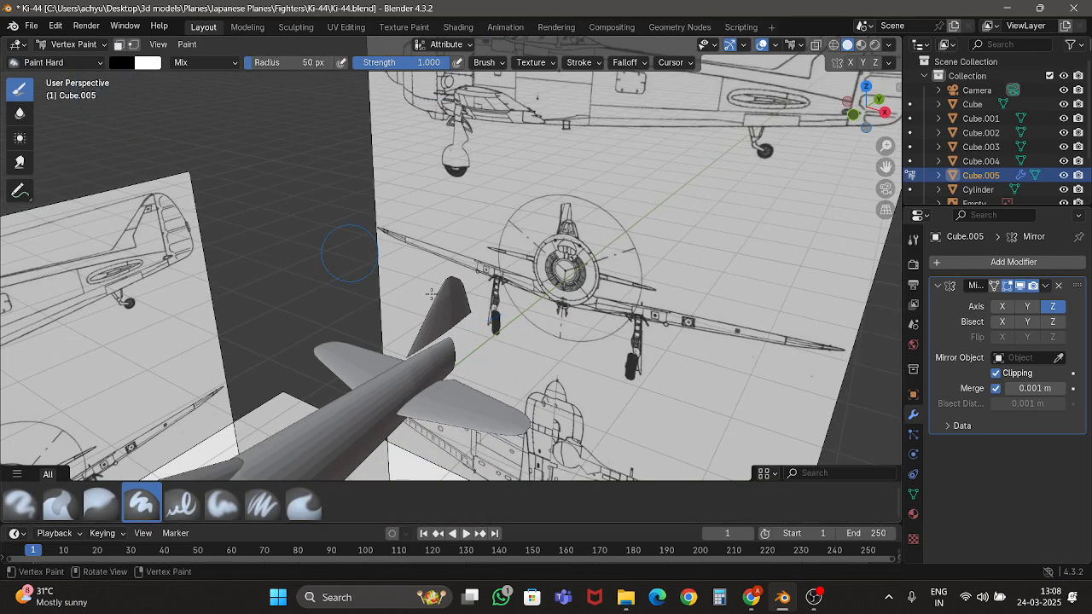
left_click(247, 26)
left_click(203, 26)
left_click(229, 42)
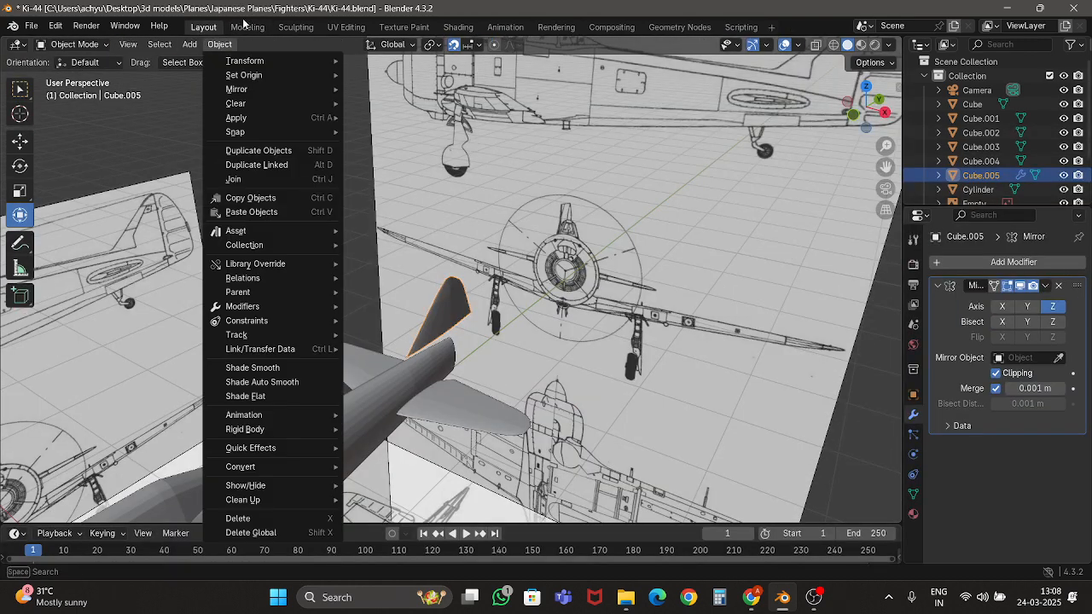
In the side wireframe view, add one horizontal loop cut midway between the fin's top two vertex rows.
scroll(554, 290, "up", 5)
key("Tab")
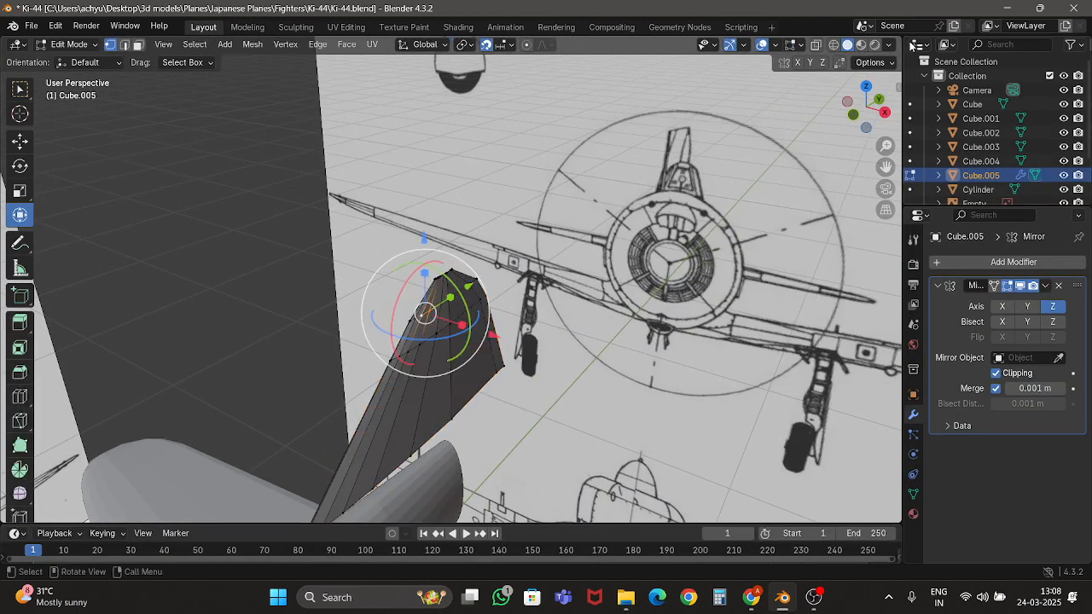
left_click(885, 116)
left_click(604, 174)
scroll(604, 174, "down", 1)
scroll(534, 245, "up", 4)
scroll(534, 244, "up", 5)
key("z")
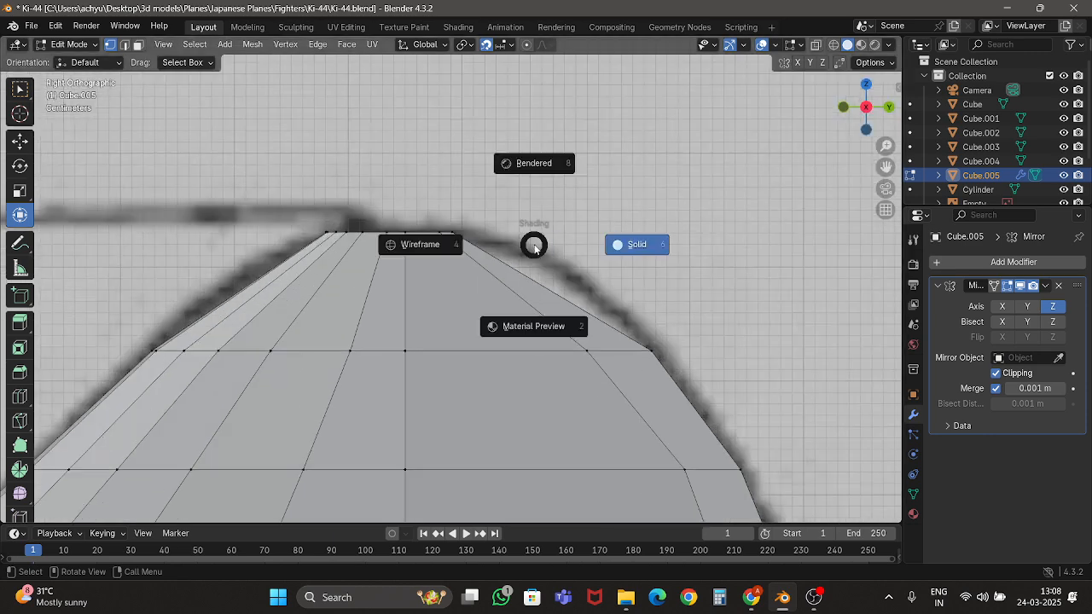
left_click(418, 245)
left_click(19, 404)
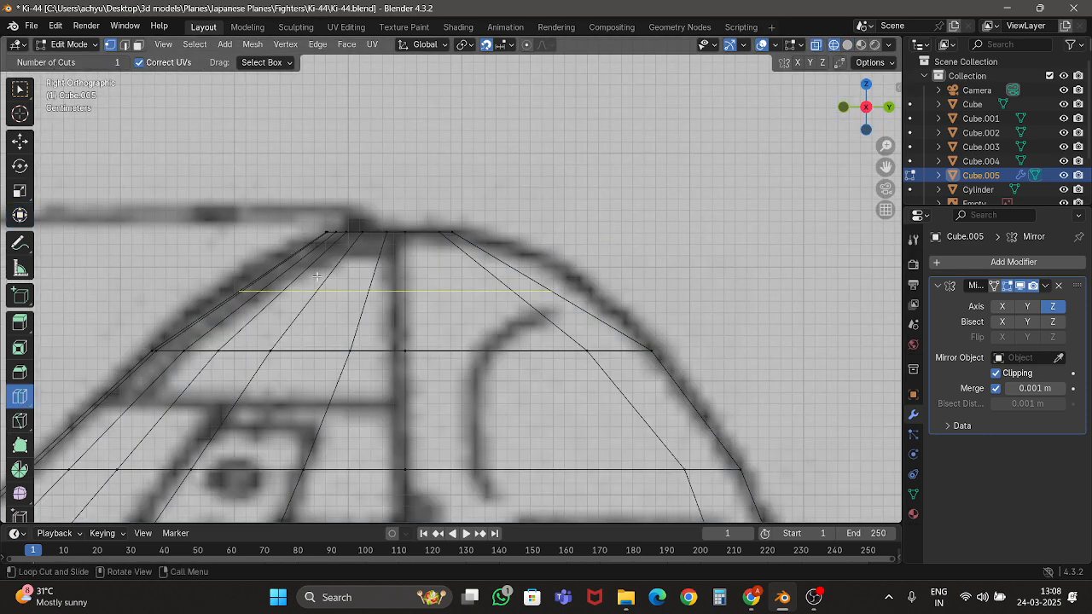
left_click(317, 276)
Move the new row's front and rear vertices out to the blueprint's rounded fin tip, leave mesh editing, and save the file.
left_click(19, 142)
key("shift+z")
key("shift+z")
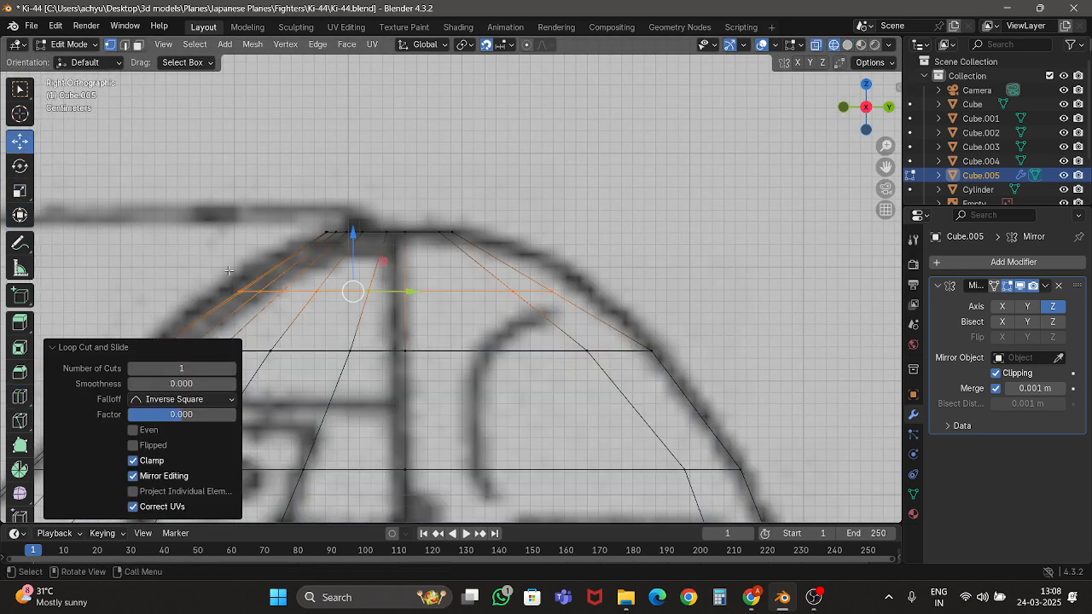
left_click_drag(336, 311, 337, 311)
left_click(20, 214)
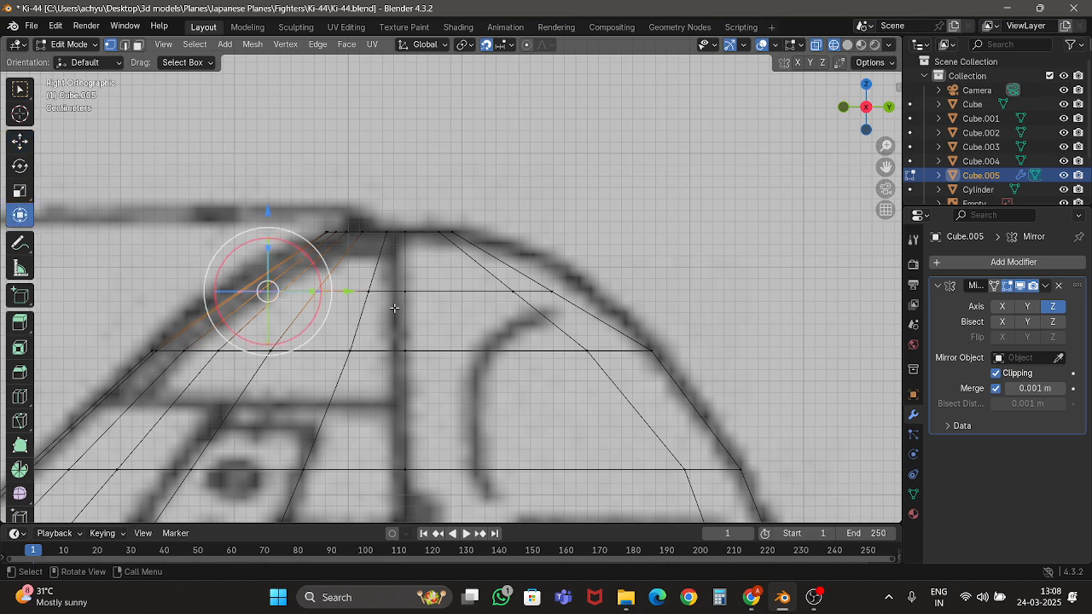
mouse_move(360, 311)
left_mouse_down()
mouse_move(341, 291)
mouse_move(380, 301)
mouse_move(302, 292)
mouse_move(355, 292)
left_mouse_up()
mouse_move(490, 279)
left_mouse_down()
mouse_move(589, 305)
mouse_move(599, 303)
mouse_move(591, 291)
mouse_move(640, 292)
left_mouse_up()
key("z")
left_click(672, 294)
key("Tab")
scroll(632, 298, "down", 14)
key("ctrl+s")
Extrude the fin's bottom vertex row and move it down about 0.056 m in Z.
scroll(541, 352, "up", 5)
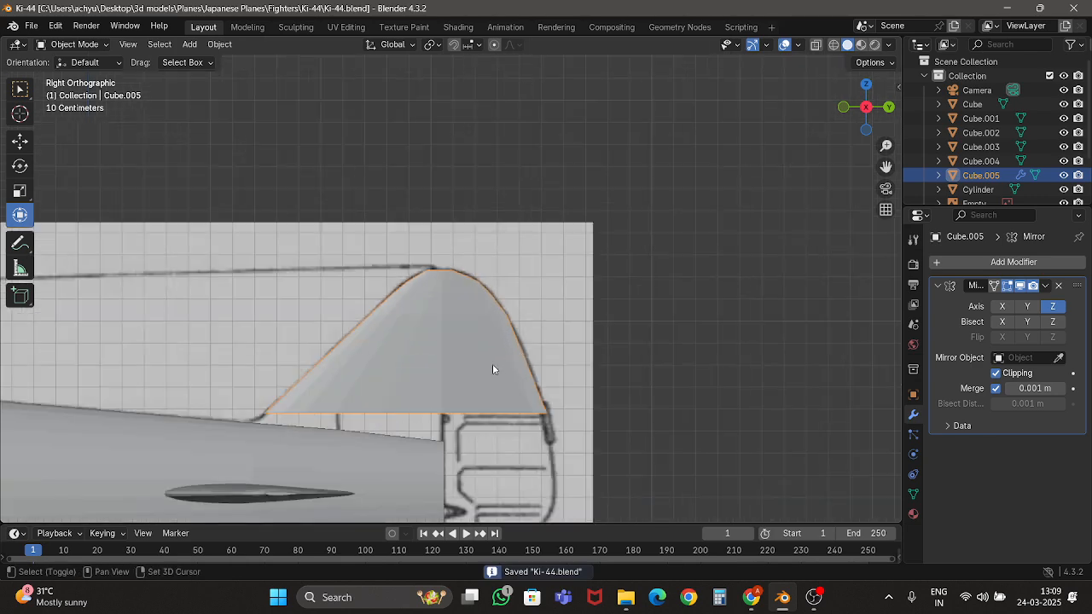
middle_click_drag(493, 364, 519, 210, "shift")
scroll(293, 315, "up", 1)
scroll(292, 315, "up", 4)
key("Tab")
scroll(305, 313, "down", 4)
middle_click_drag(271, 228, 328, 252, "shift")
key("z")
left_click(292, 252)
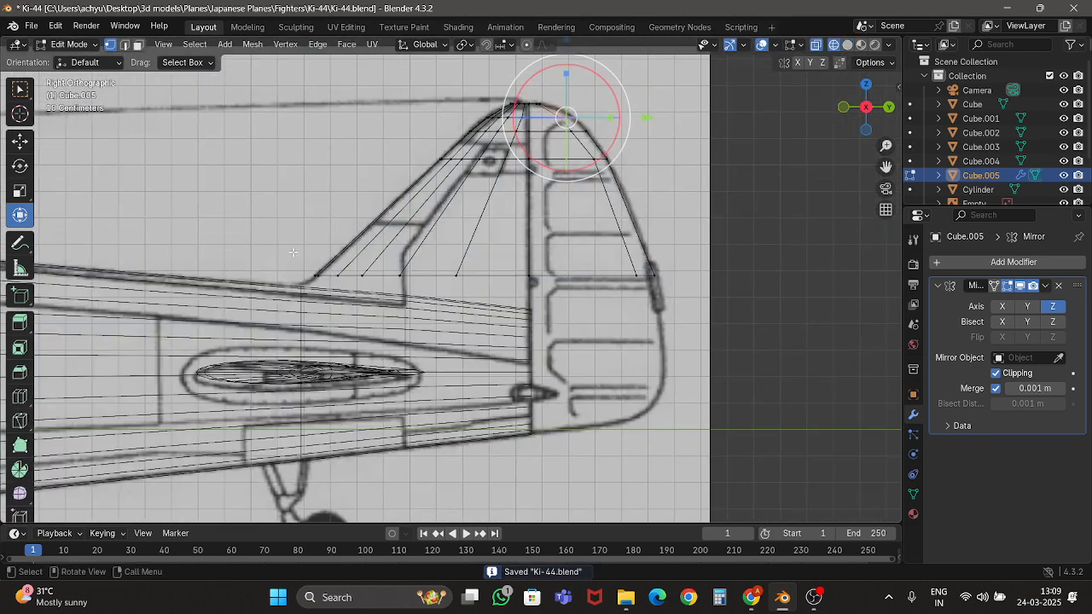
left_click_drag(697, 327, 697, 326)
scroll(697, 327, "up", 3)
key("e")
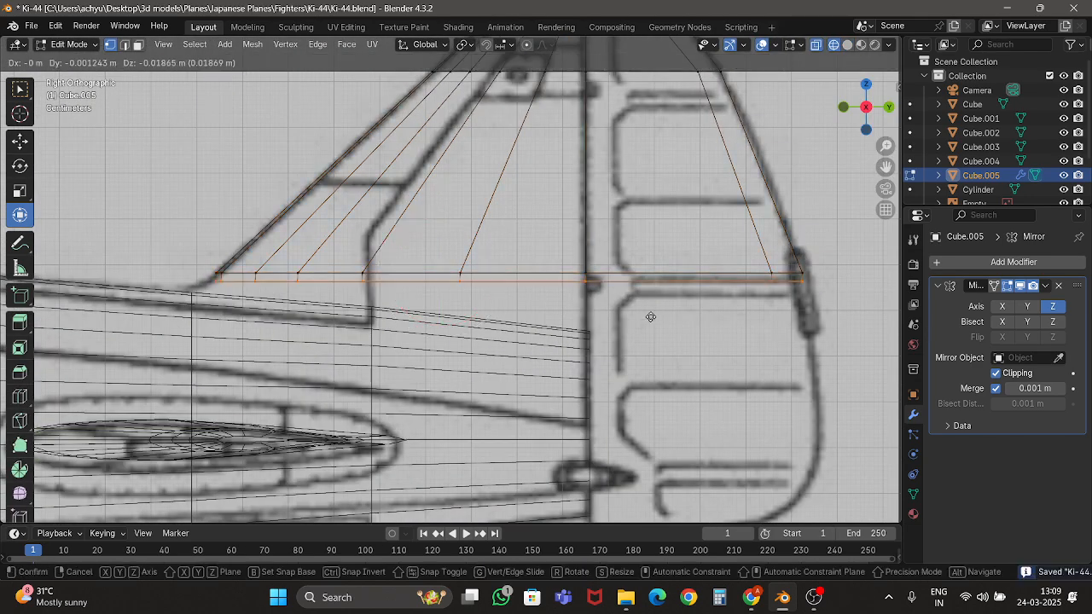
right_click(493, 164)
key("g")
key("z")
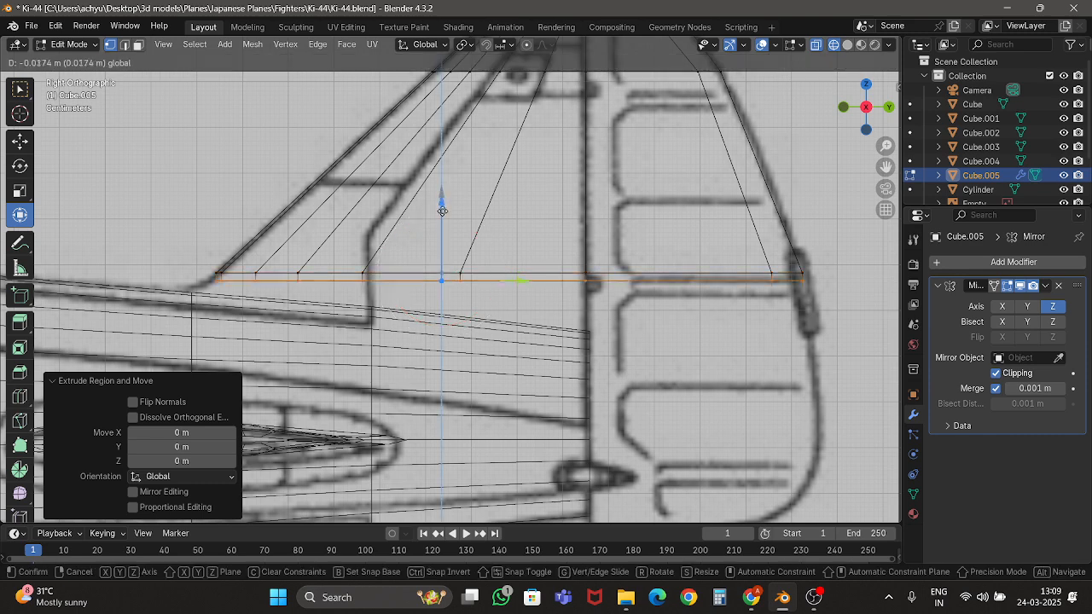
left_click(440, 223)
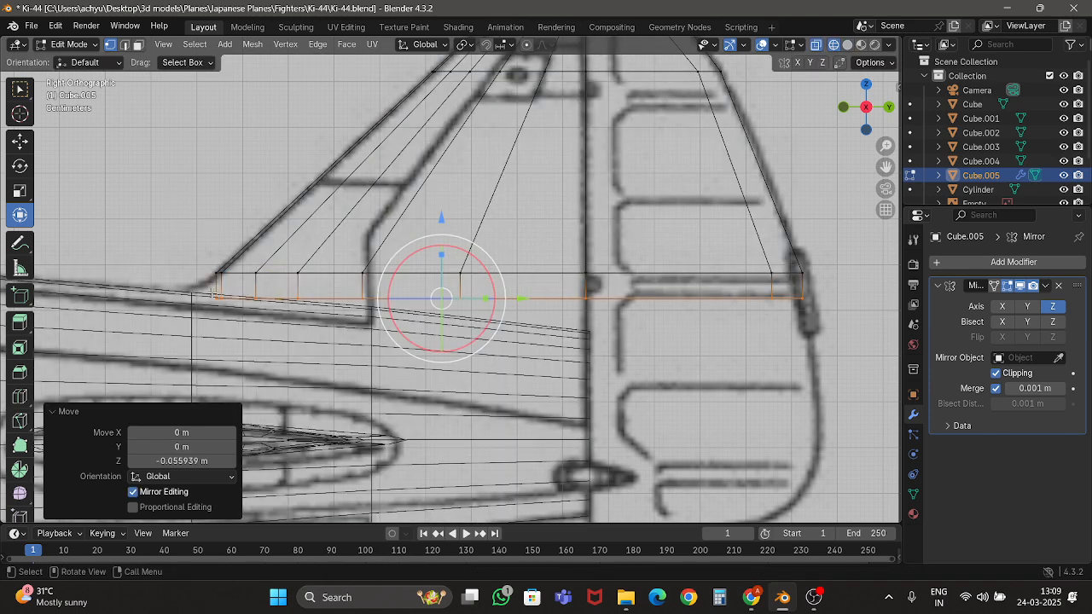
Scale the front vertices of the extruded bottom row to 1.205 in Y and move them about -0.113 m in Y.
left_click_drag(522, 333, 385, 299)
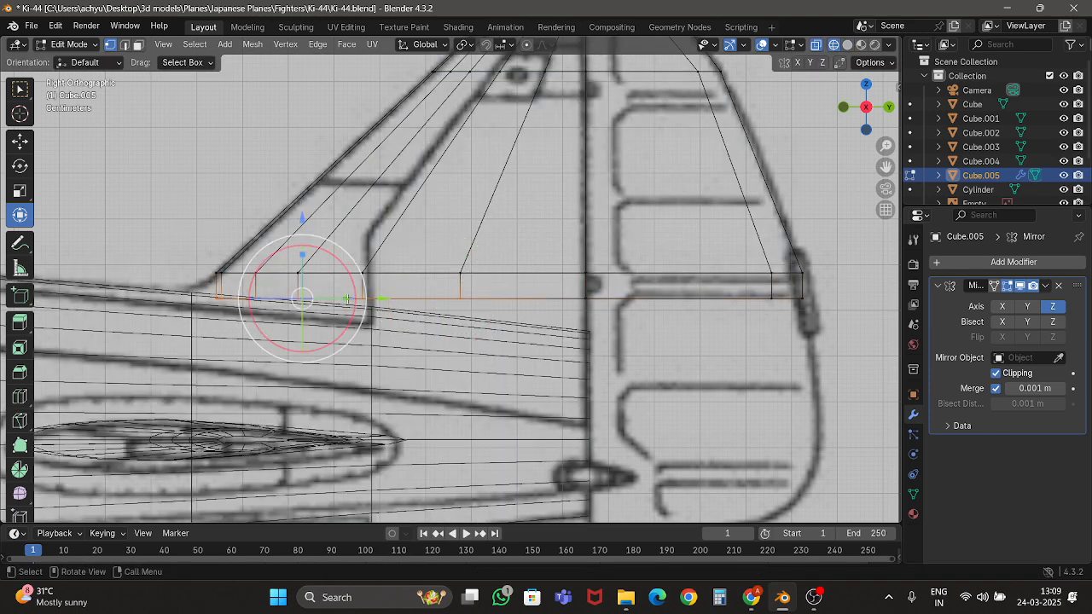
key("s")
key("y")
left_click(358, 298)
key("g")
key("y")
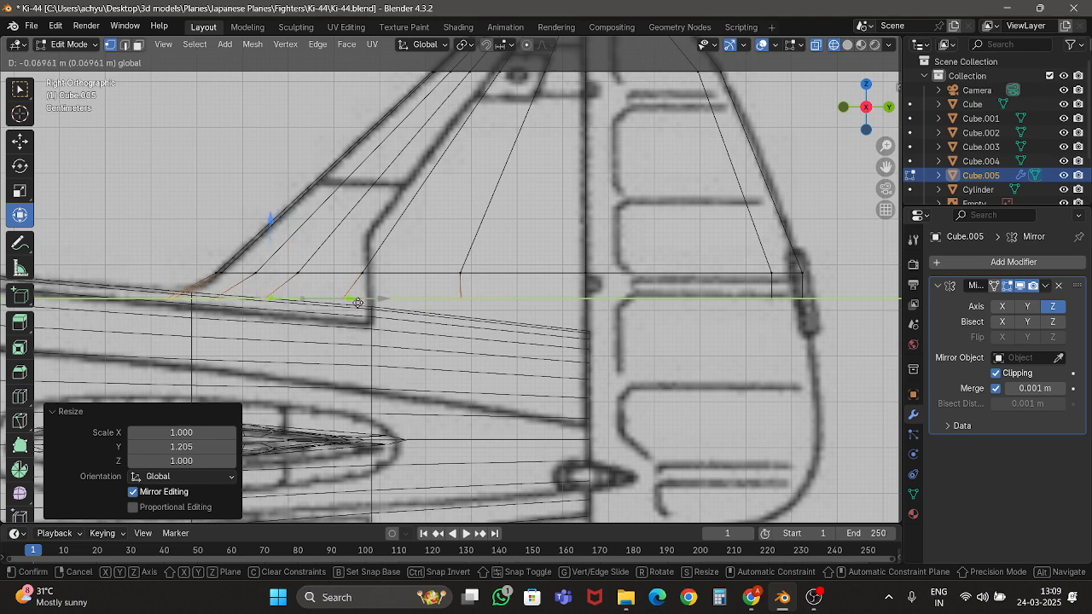
left_click(337, 303)
key("shift+z")
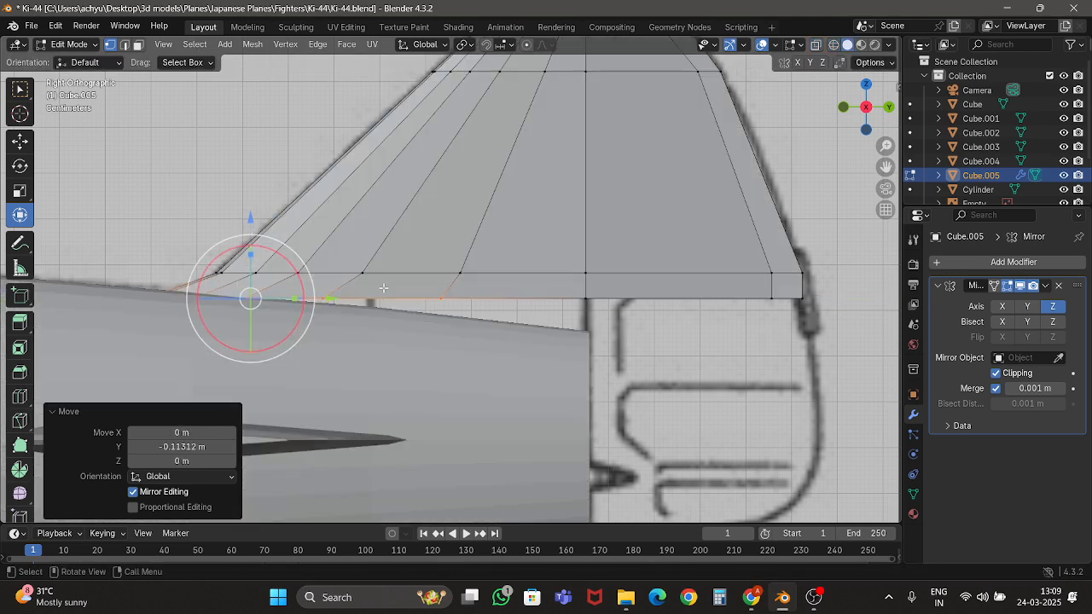
In side wireframe view, select the fin's whole bottom vertex row and move it about -0.049 m in Z.
scroll(386, 289, "down", 1)
key("z")
left_click(132, 297)
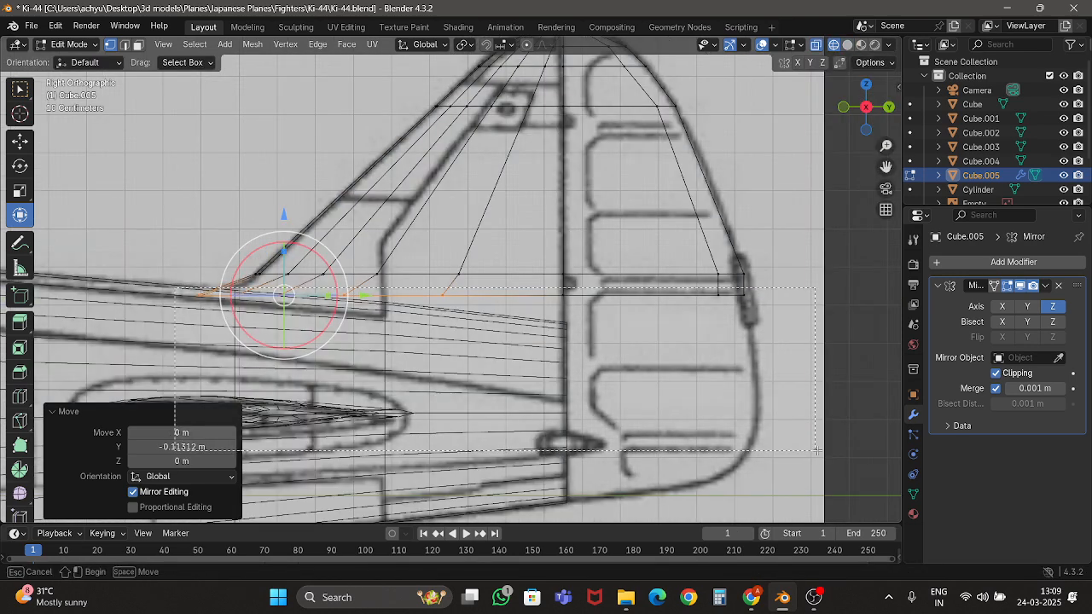
left_click_drag(153, 286, 848, 457)
key("g")
key("z")
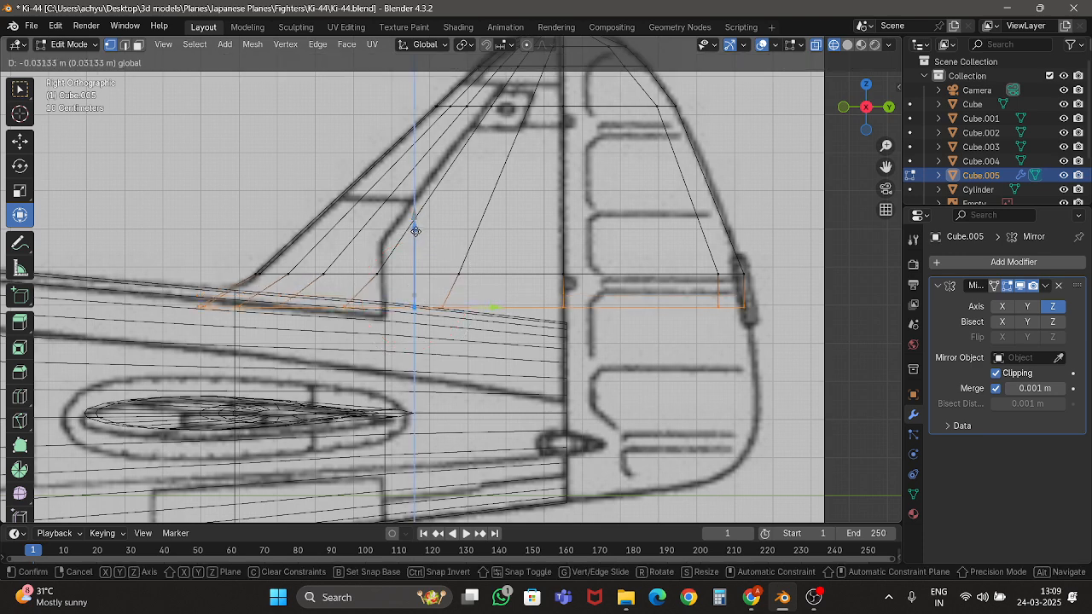
left_click(412, 240)
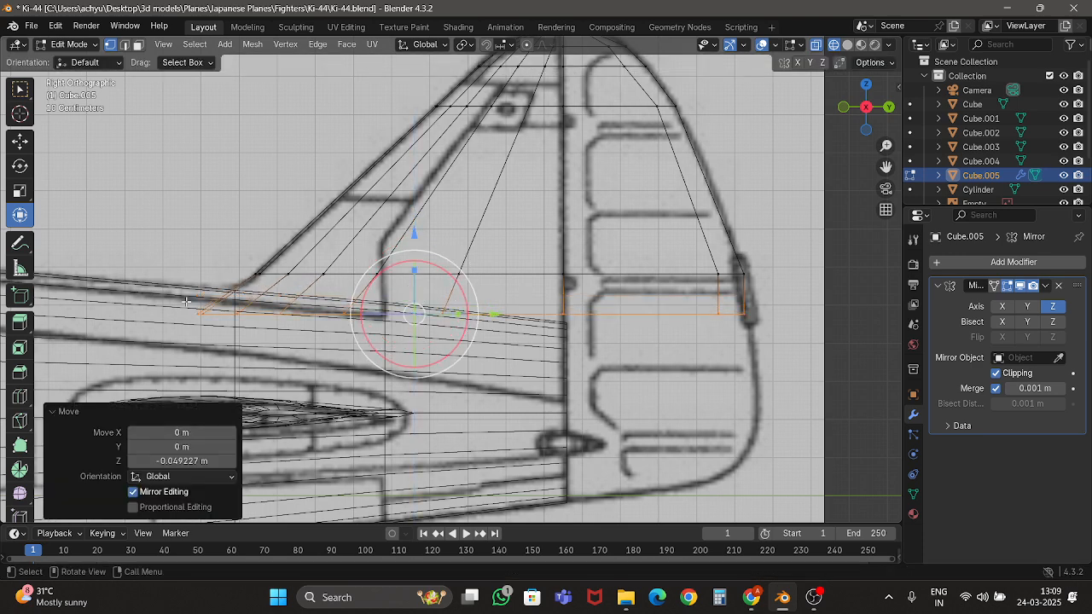
key("z")
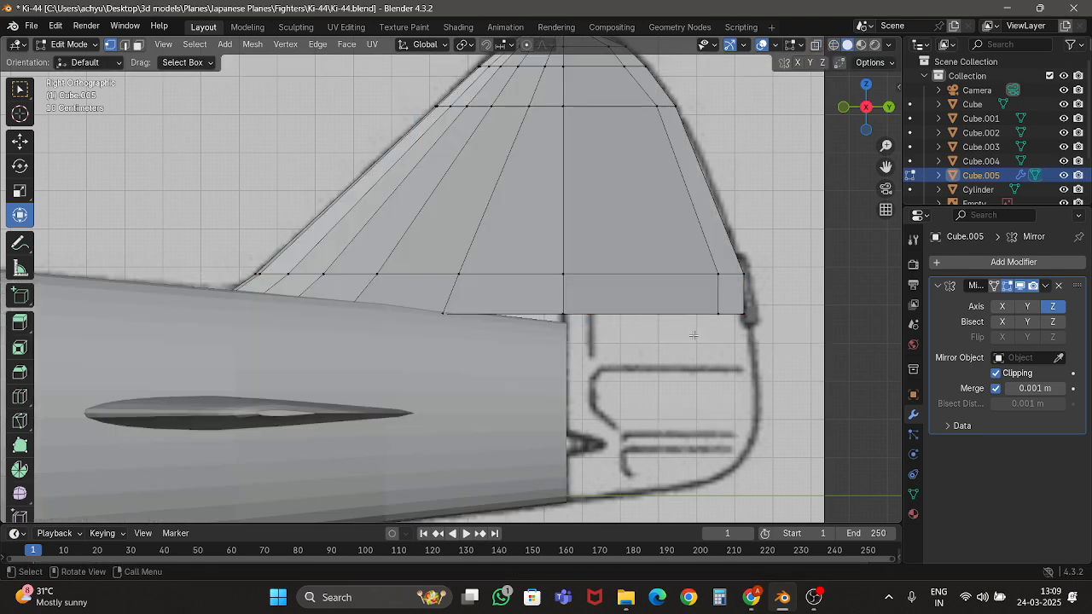
Move the rear vertices of the fin's bottom row back along Y to the blueprint's trailing edge and leave mesh editing.
key("z")
left_click_drag(682, 294, 778, 347)
middle_click_drag(778, 347, 596, 325, "shift")
scroll(596, 324, "up", 4)
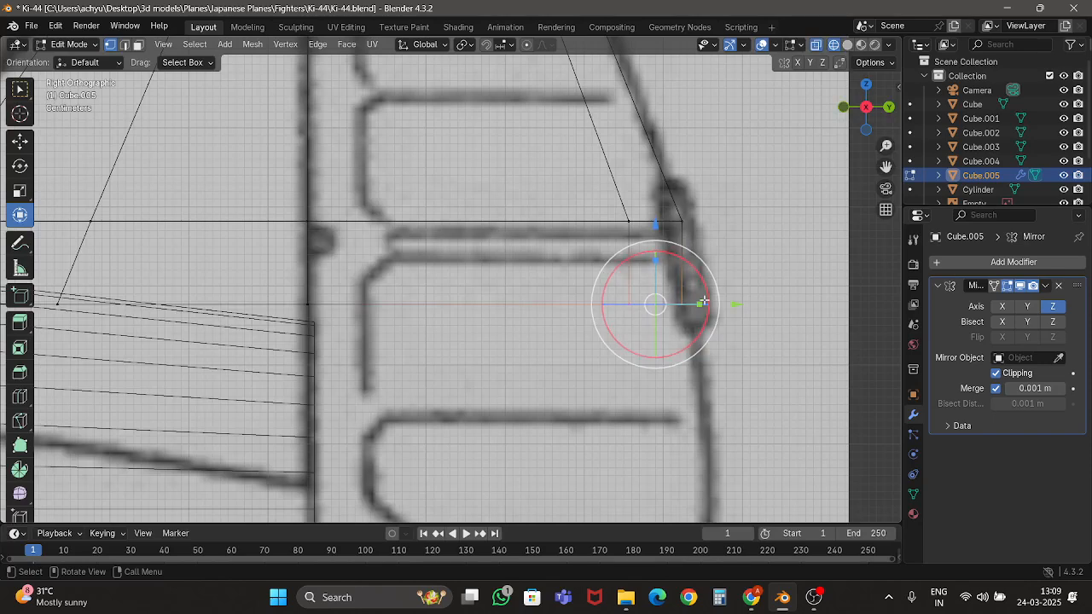
left_click_drag(700, 307, 738, 305)
key("shift+z")
key("Tab")
scroll(574, 295, "down", 7)
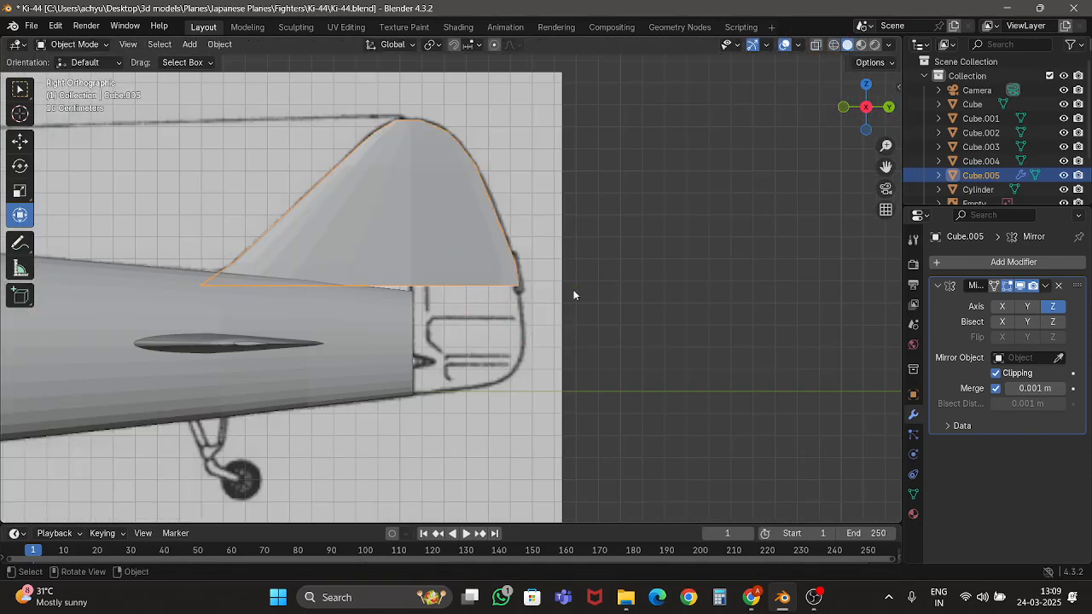
scroll(433, 264, "down", 2)
middle_click_drag(425, 239, 476, 222, "shift")
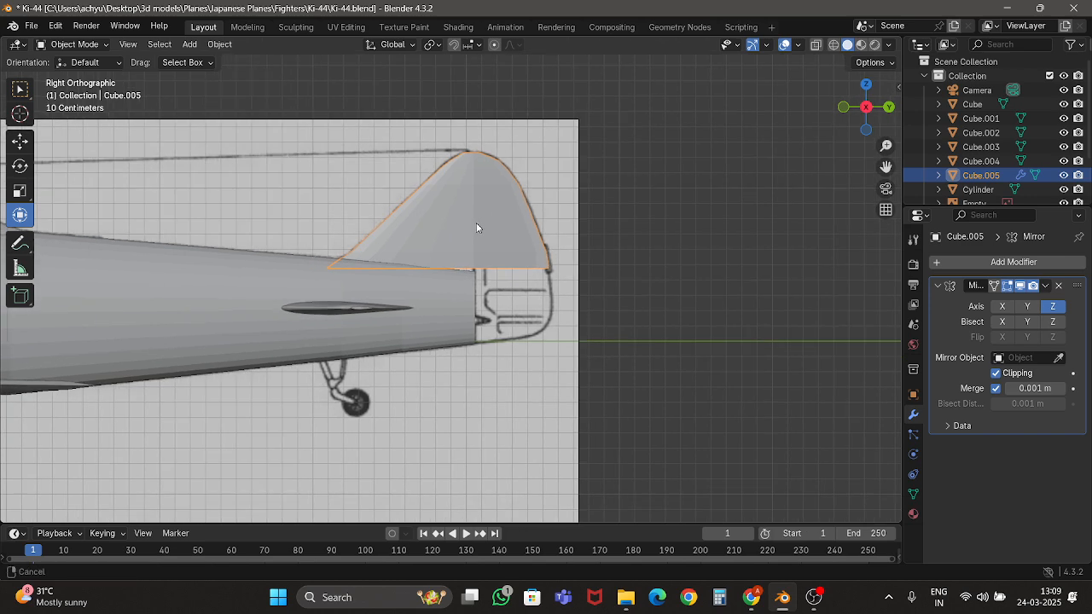
middle_click_drag(379, 289, 415, 188)
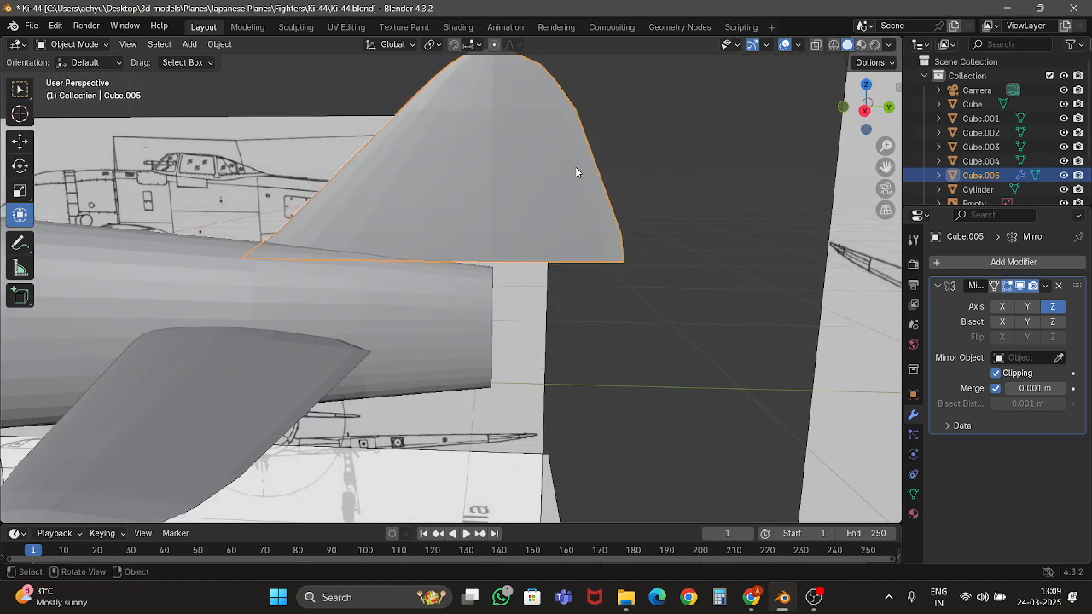
Open the fuselage mesh for editing in the right side view with face selection.
left_click(866, 112)
scroll(475, 192, "up", 3)
left_click(204, 286)
middle_click_drag(284, 282, 436, 295, "shift")
key("Tab")
key("alt+z")
middle_click_drag(283, 247, 361, 248, "shift")
key("alt+z")
key("alt+z")
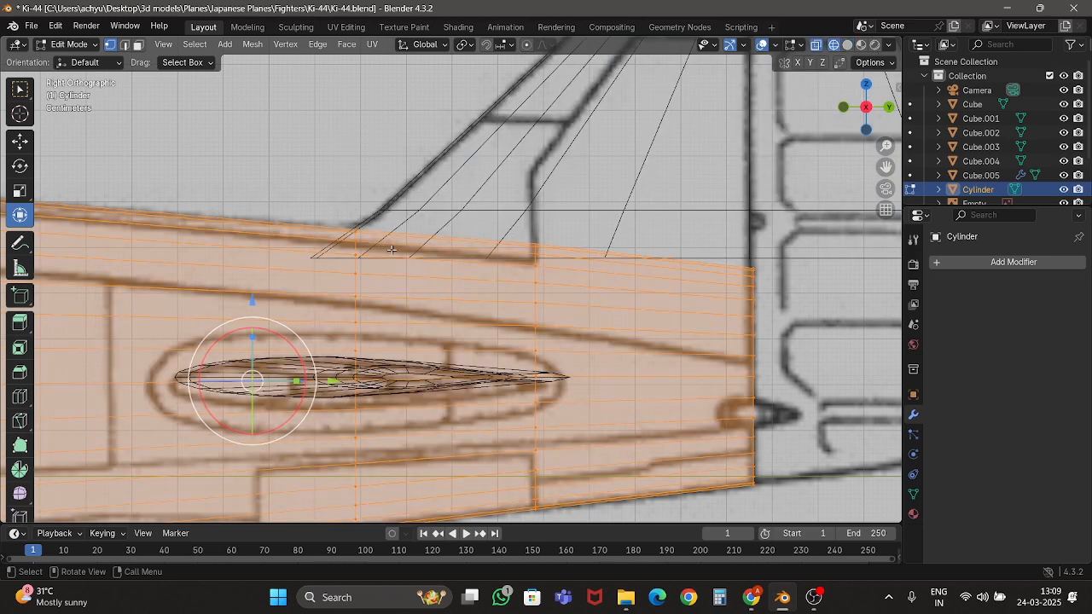
key("alt+z")
middle_click_drag(214, 83, 183, 97, "shift")
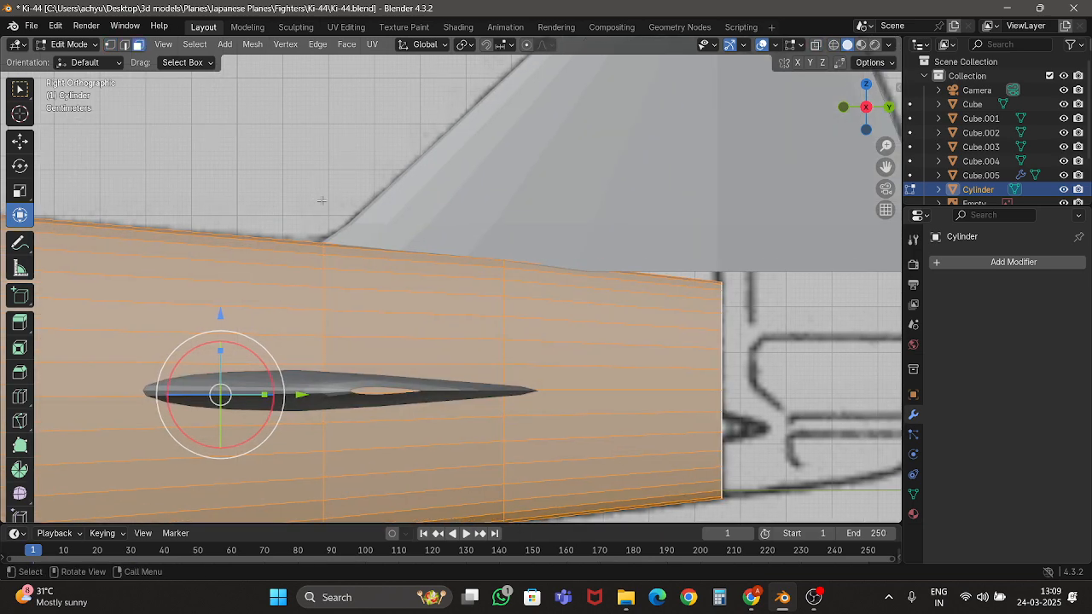
Delete the upper fuselage faces beneath the fin in the last two tail segments, then leave mesh editing in solid shading.
key("shift+z")
scroll(183, 75, "up", 1)
key("shift+z")
key("shift+z")
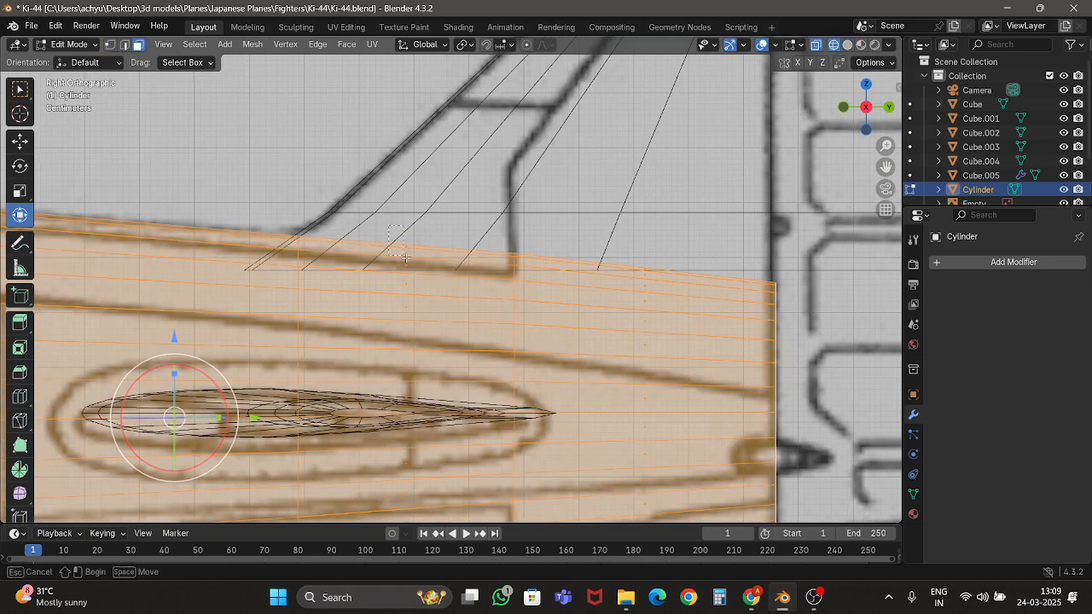
left_click_drag(449, 272, 452, 273)
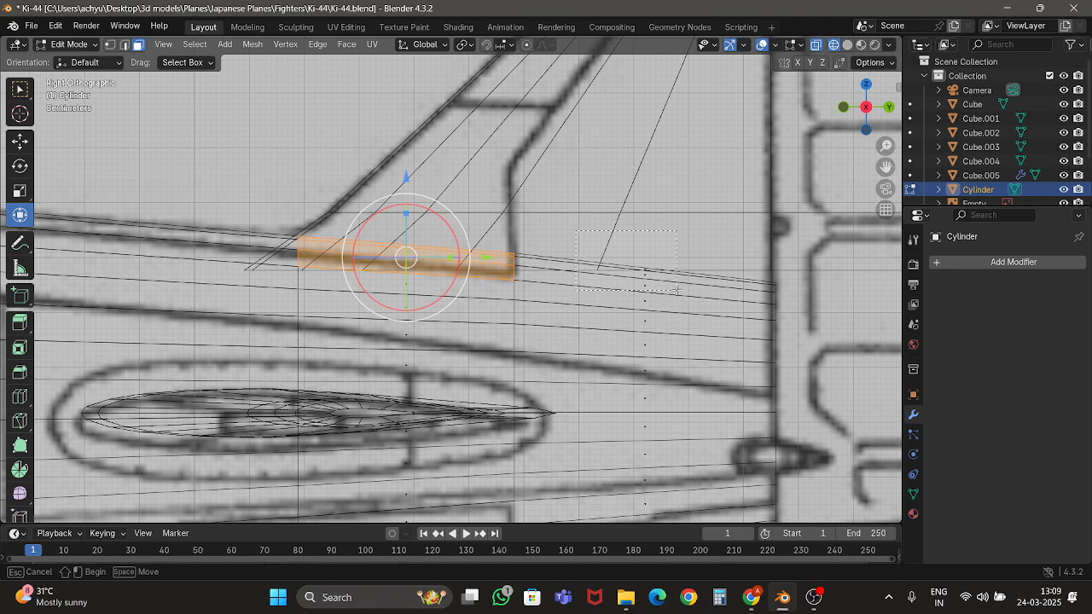
left_click_drag(677, 290, 677, 290, "shift")
key("x")
left_click(619, 318)
scroll(617, 317, "down", 4)
key("z")
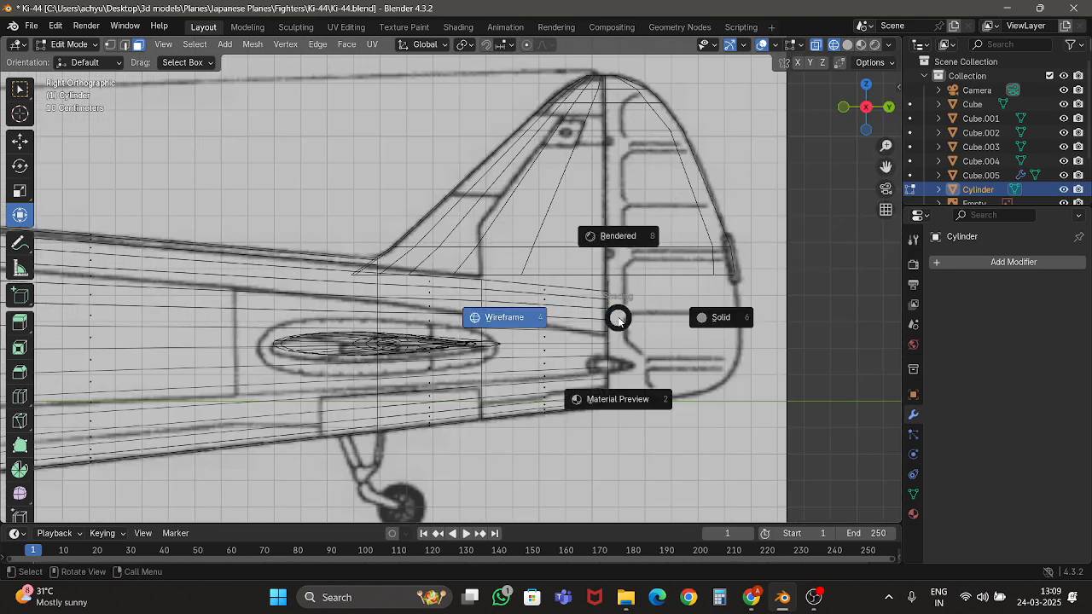
left_click(715, 317)
key("Tab")
Open the fin mesh for editing in the right orthographic view.
scroll(585, 307, "up", 3)
key("KP_5")
scroll(443, 249, "up", 1)
left_click(432, 248)
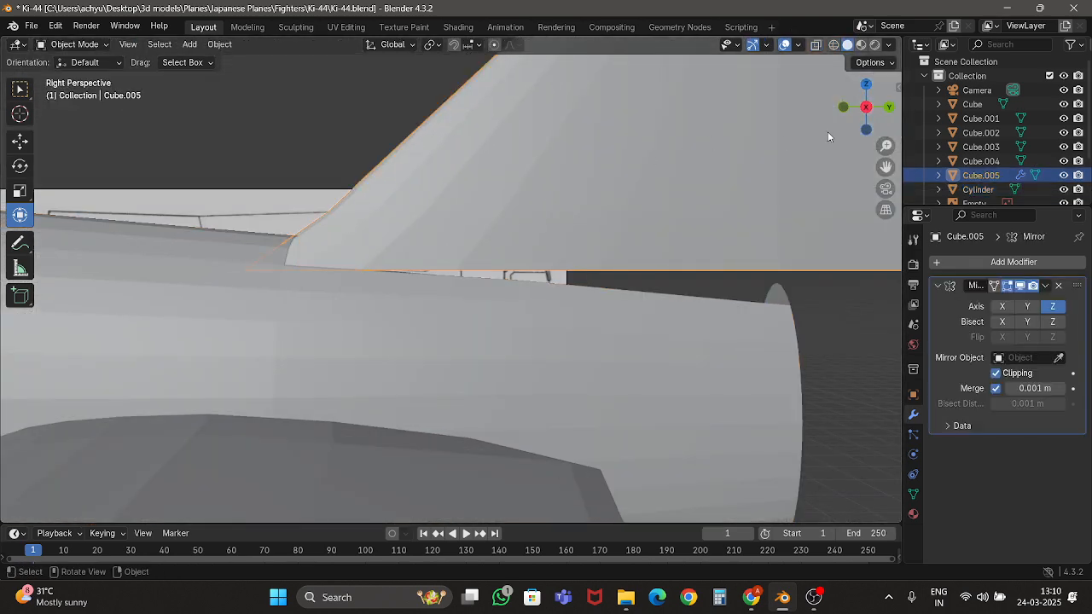
left_click(867, 111)
key("Tab")
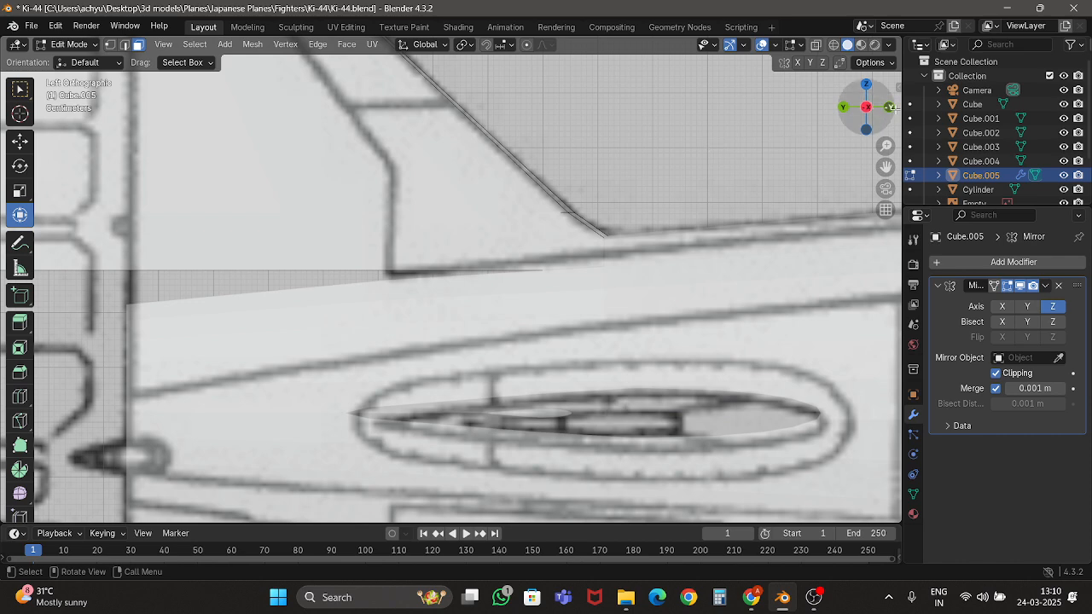
left_click(867, 108)
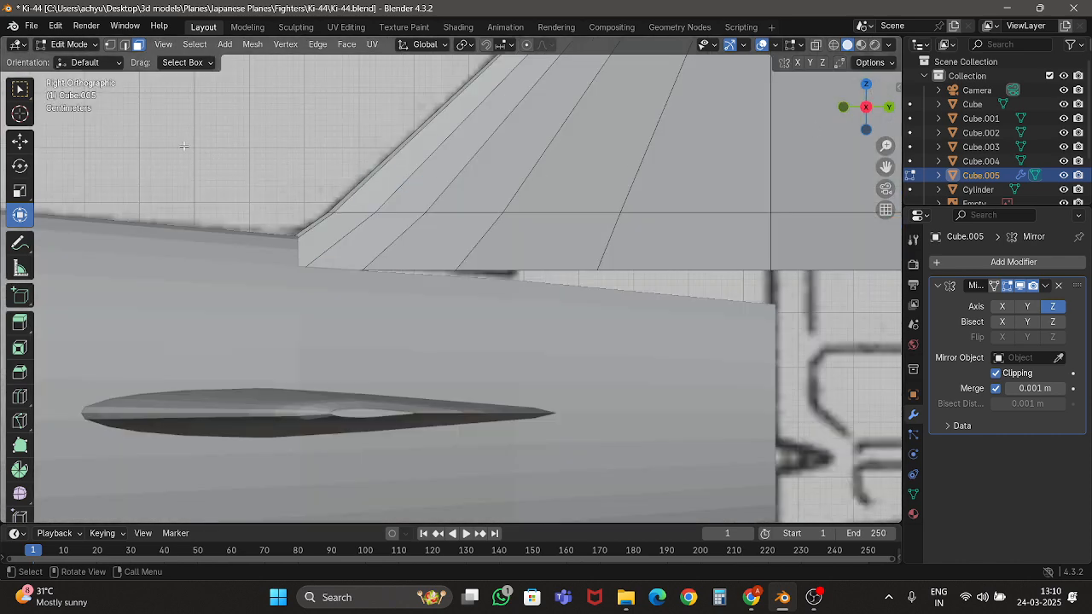
Delete the fin's extruded bottom vertex row and return to object mode.
key("alt+z")
key("alt+z")
key("alt+z")
left_click(255, 269, "alt")
scroll(489, 290, "down", 4)
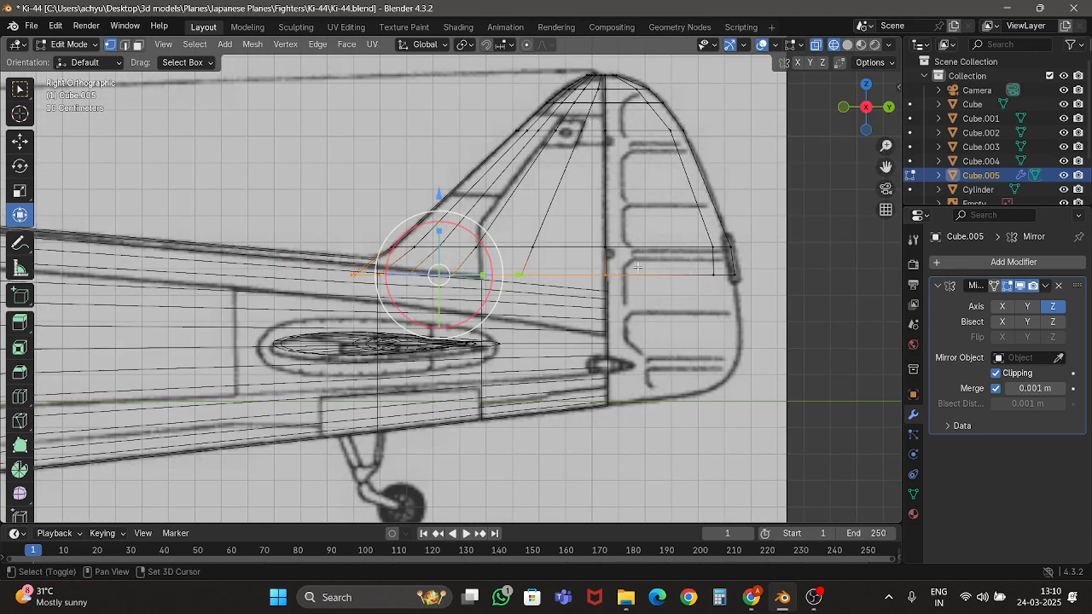
key("x")
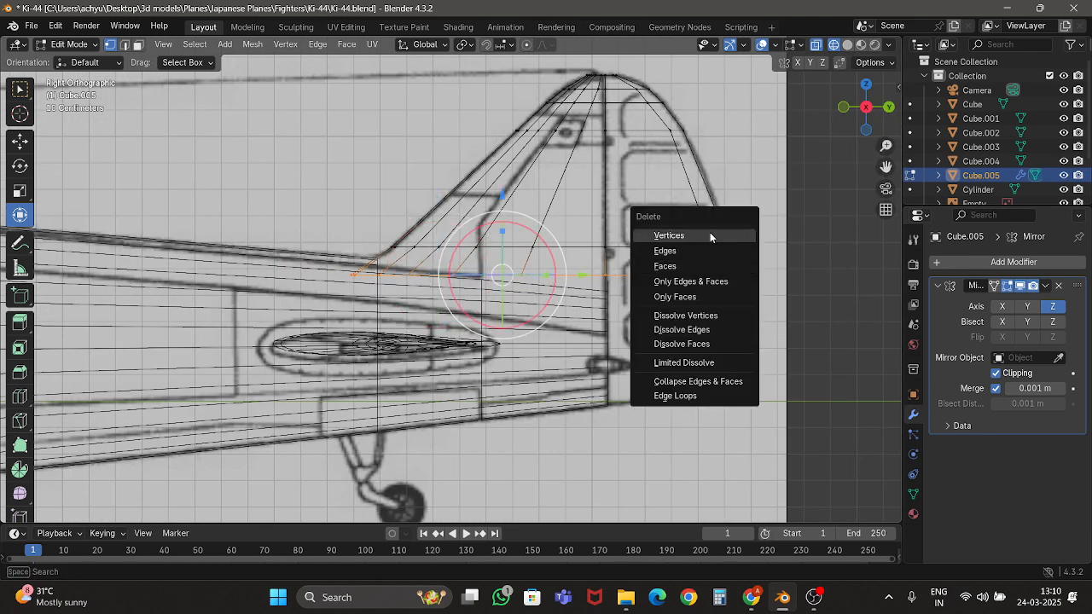
left_click(709, 232)
key("alt+z")
key("Tab")
scroll(408, 237, "down", 4)
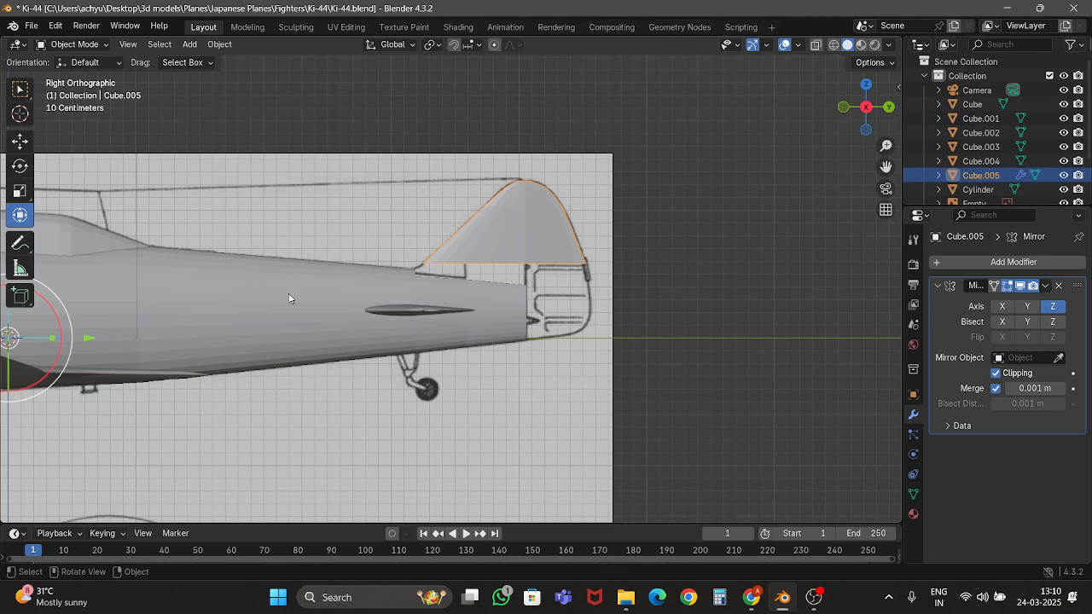
Duplicate the fuselage and fin in place and hide the duplicates.
left_click(289, 298)
left_click(452, 242, "shift")
right_click(447, 280)
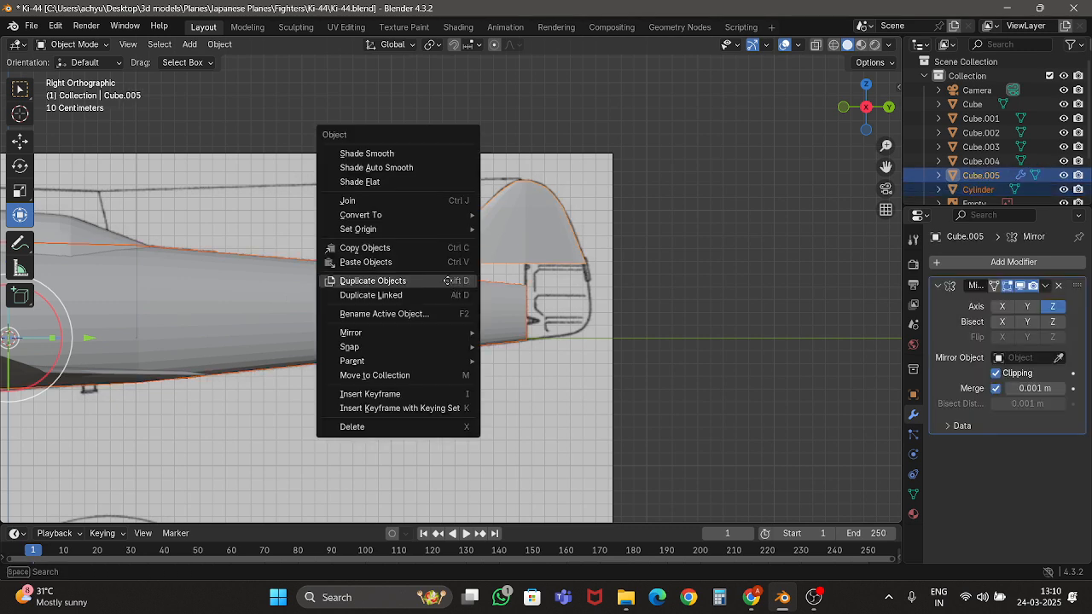
left_click(447, 280)
left_click(447, 280)
key("h")
Join the original fuselage and fin into one object and inspect the gap between their meshes.
left_click(392, 286)
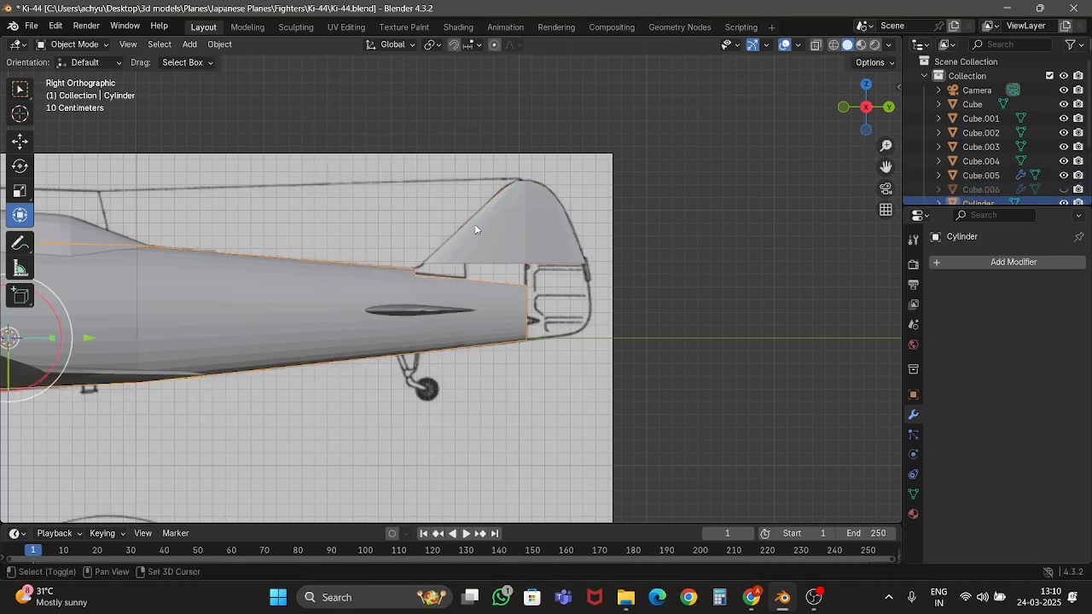
left_click(475, 223, "shift")
scroll(506, 215, "up", 10)
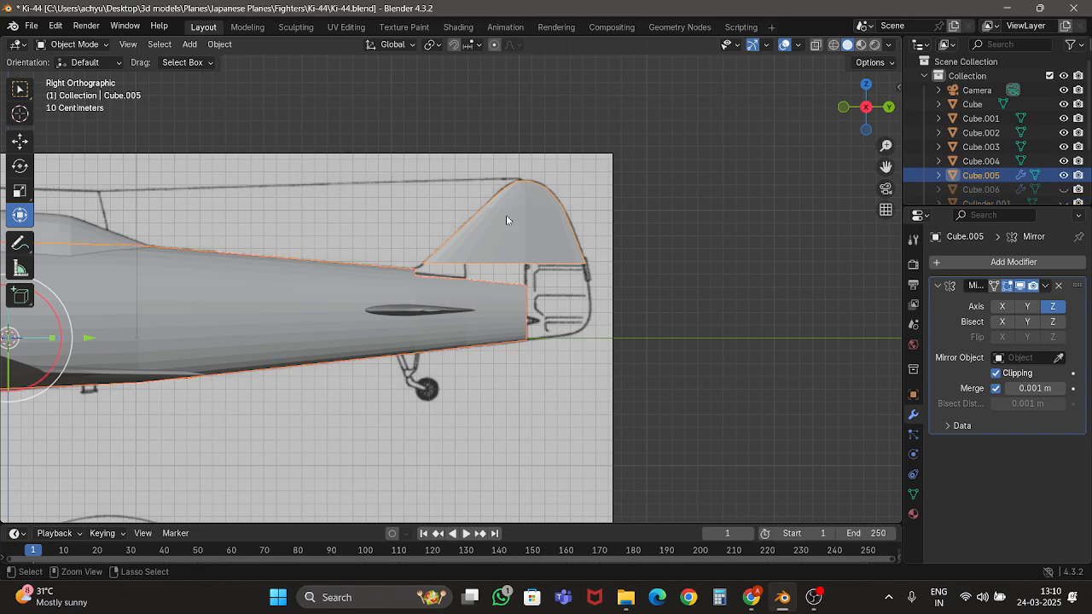
key("Tab")
middle_click_drag(343, 239, 621, 261)
key("Tab")
key("Tab")
key("Tab")
key("Tab")
key("Tab")
key("Tab")
key("Tab")
scroll(604, 262, "down", 5)
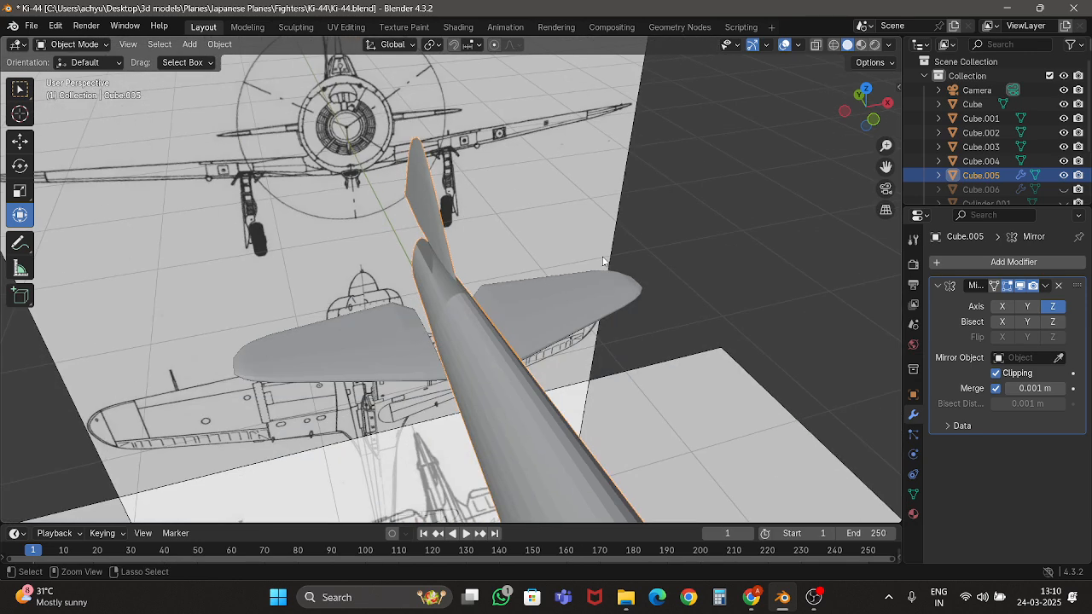
Undo the join so the fuselage and fin are separate objects.
key("ctrl+z")
key("ctrl+z")
key("ctrl+z")
key("ctrl+z")
scroll(602, 257, "down", 2)
scroll(602, 257, "up", 3)
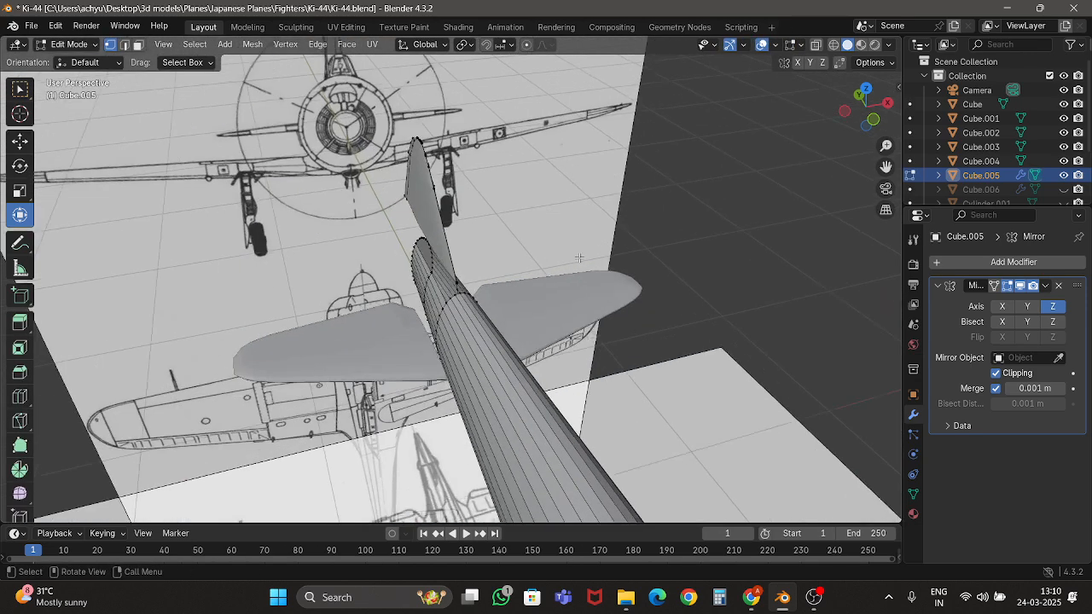
key("Tab")
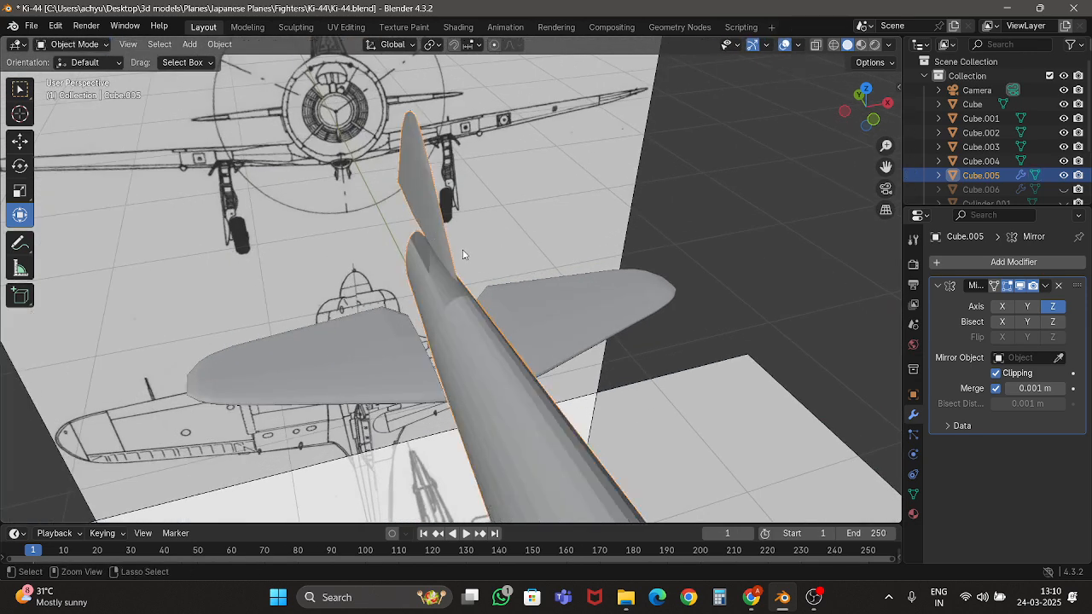
key("ctrl+z")
key("ctrl+z")
key("ctrl+z")
key("ctrl+z")
Open only the fin mesh for editing and bring its lower front edge above the fuselage opening into view.
left_click(434, 221)
key("Tab")
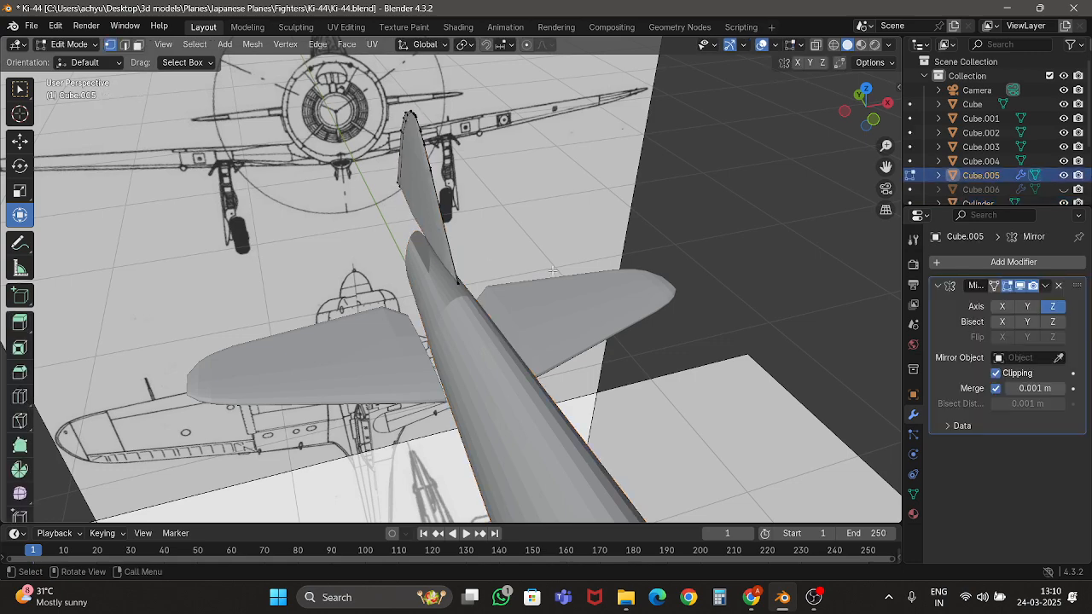
middle_click_drag(434, 221, 372, 198)
scroll(474, 247, "up", 4)
scroll(474, 247, "up", 2)
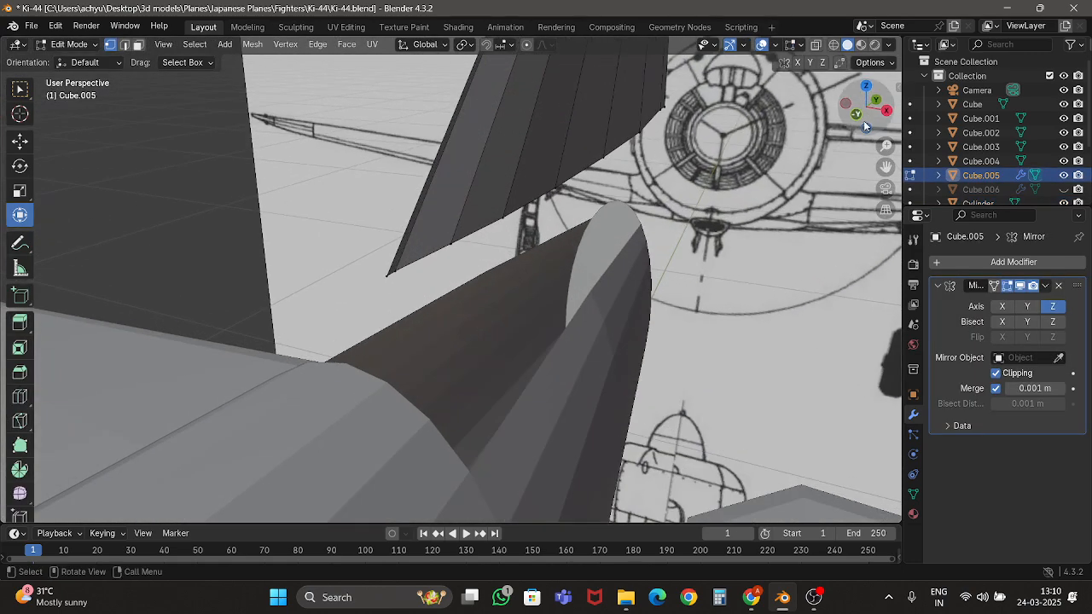
left_click(856, 113)
key("alt+z")
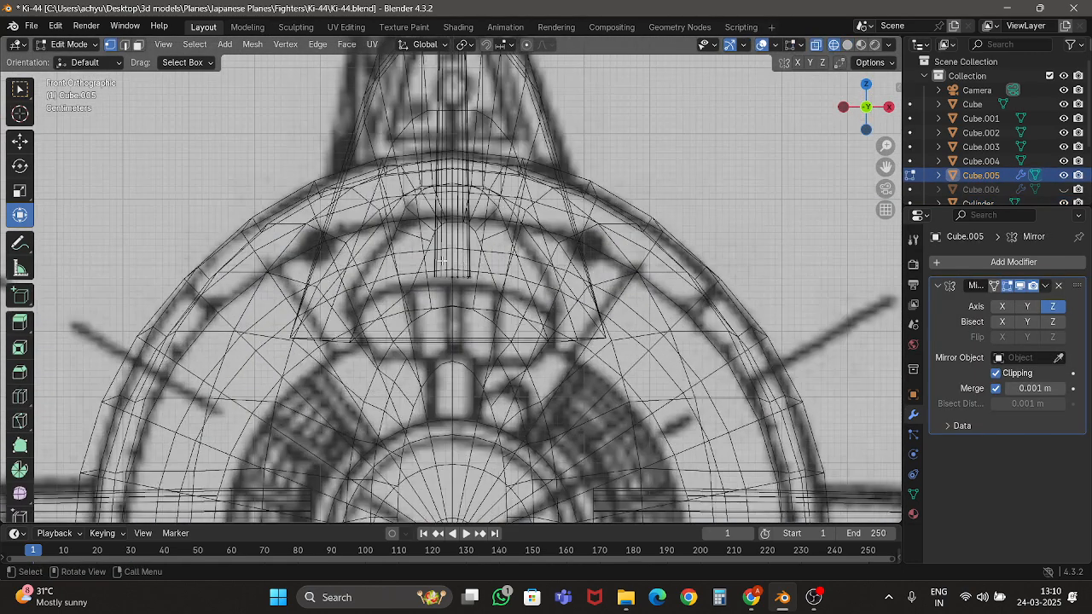
key("shift+z")
mouse_move(597, 264)
middle_mouse_down()
mouse_move(491, 277)
mouse_move(477, 303)
middle_mouse_up()
Select four vertices along the front part of the fin's bottom edge and move them about 0.0055 m in X.
left_click(381, 315)
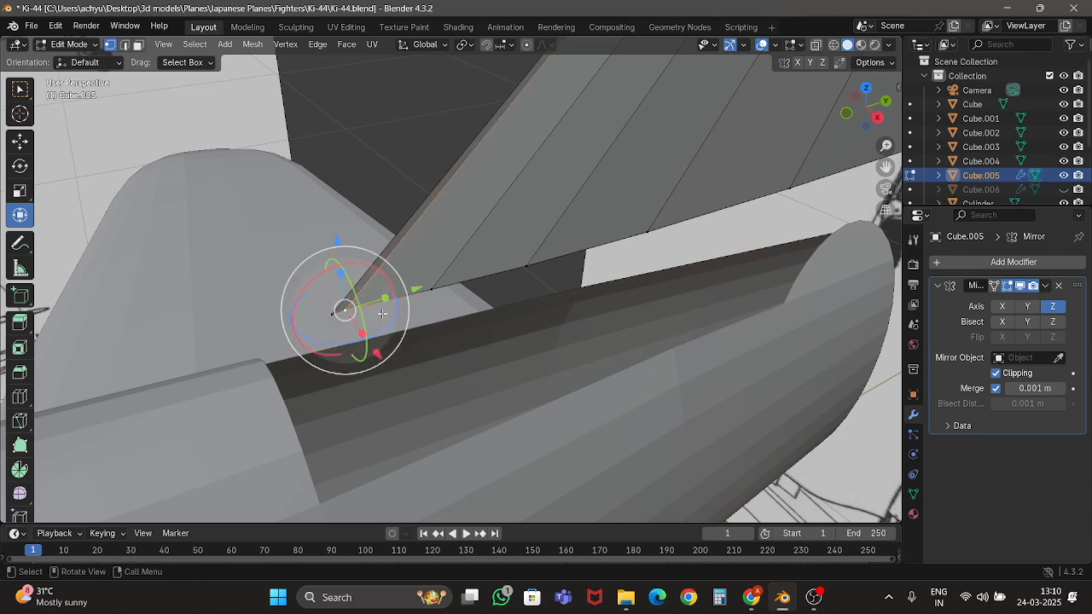
left_click(431, 288, "shift")
left_click(527, 265, "shift")
left_click(647, 232, "shift")
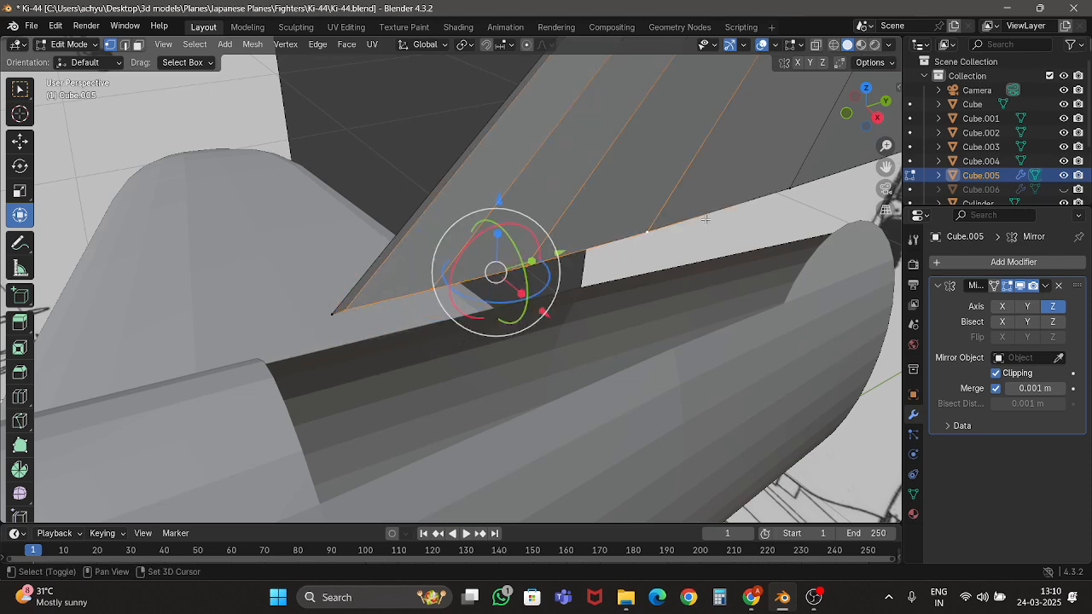
left_click(866, 89)
scroll(580, 268, "down", 2)
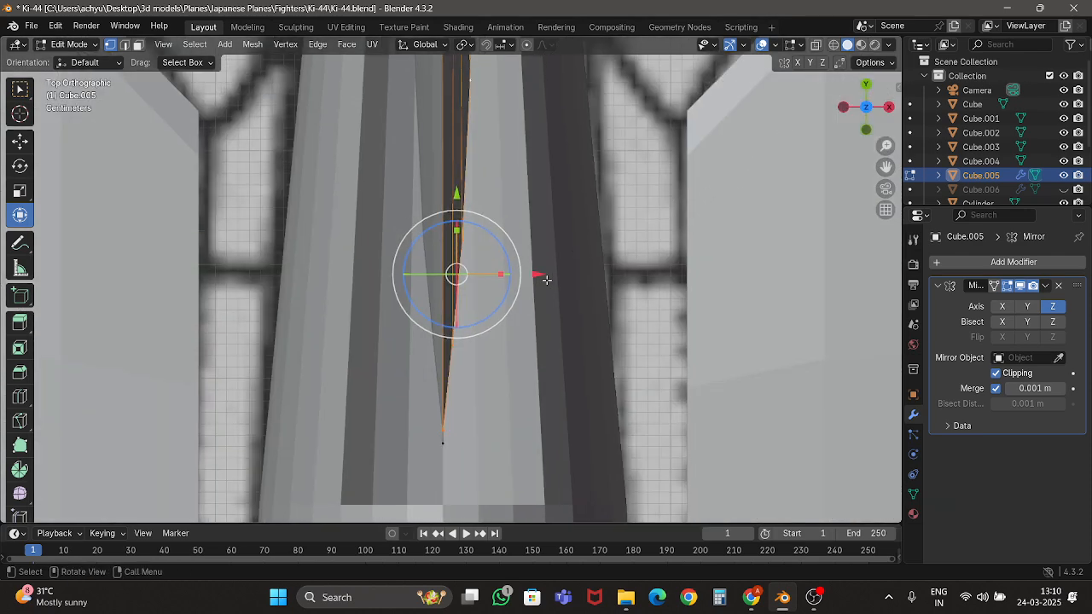
left_click_drag(541, 275, 548, 274)
scroll(541, 298, "down", 1)
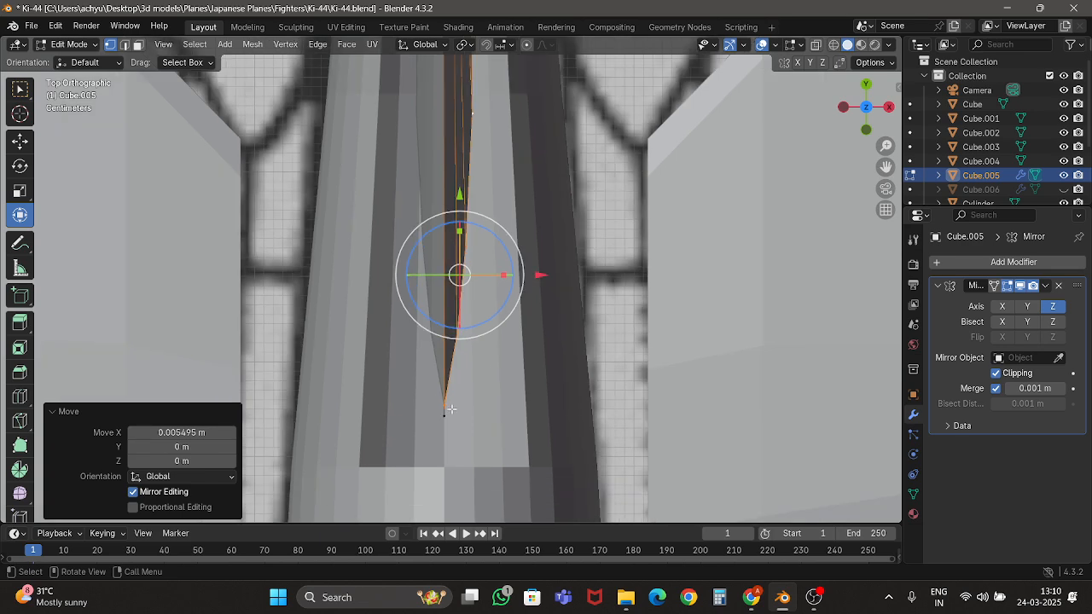
Delete the foremost vertex of the fin's bottom edge and leave mesh editing.
left_click(443, 417)
key("x")
left_click(623, 297)
scroll(501, 304, "down", 3)
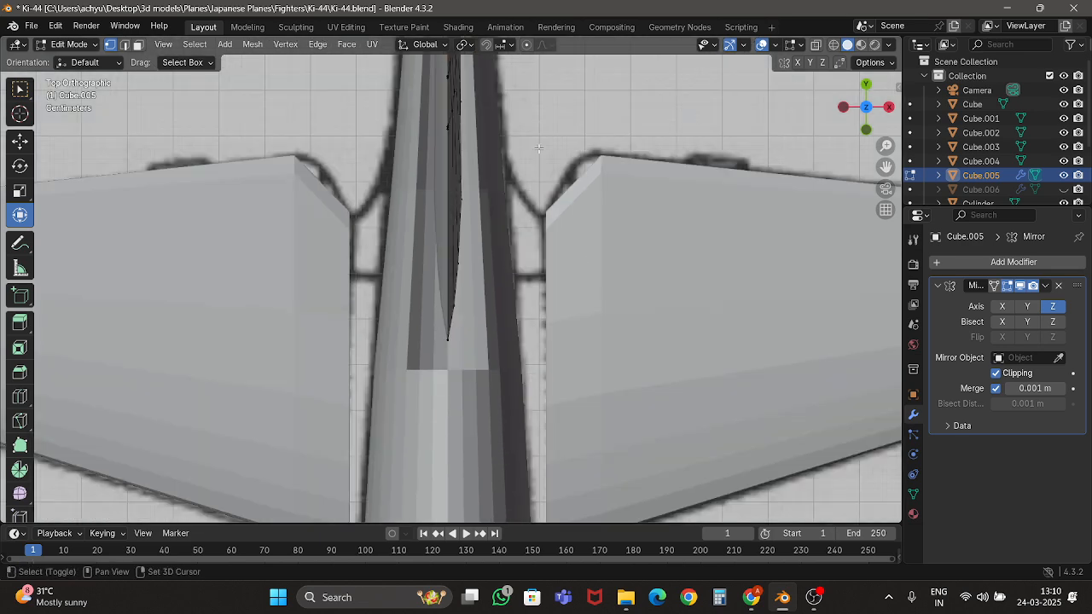
key("Tab")
Save the file and apply the fin's Mirror modifier.
key("ctrl+s")
middle_click_drag(545, 319, 986, 368)
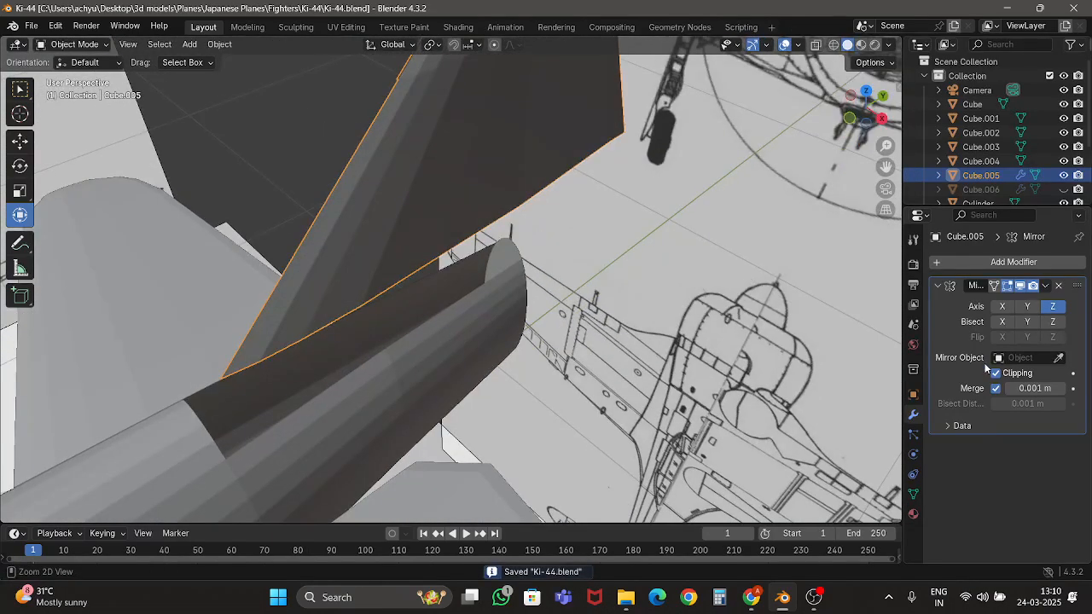
key("ctrl+a")
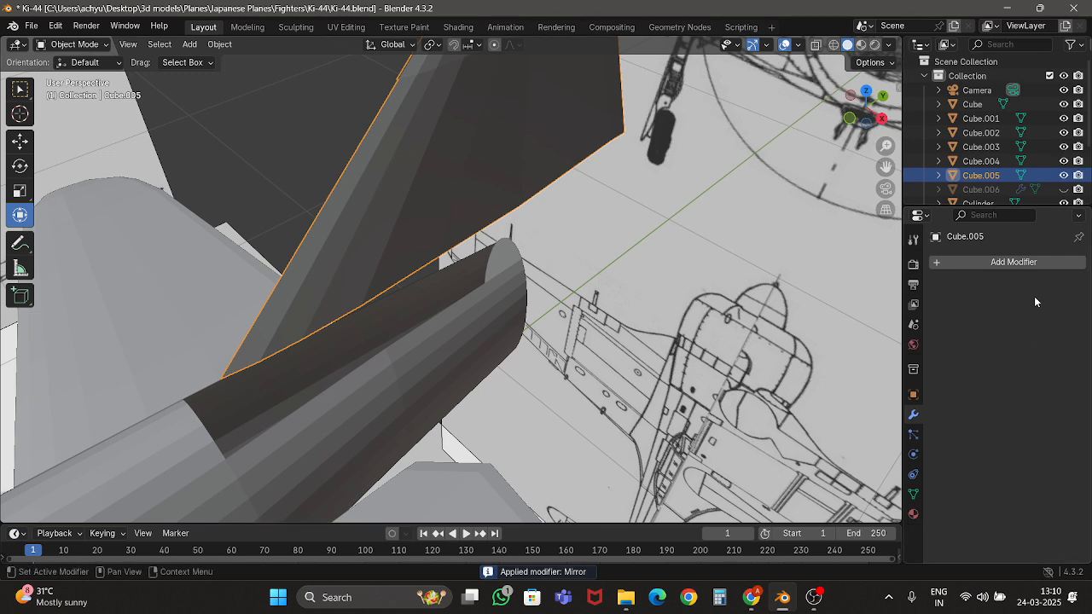
Undo applying the fin's Mirror modifier and apply it again.
key("ctrl+z")
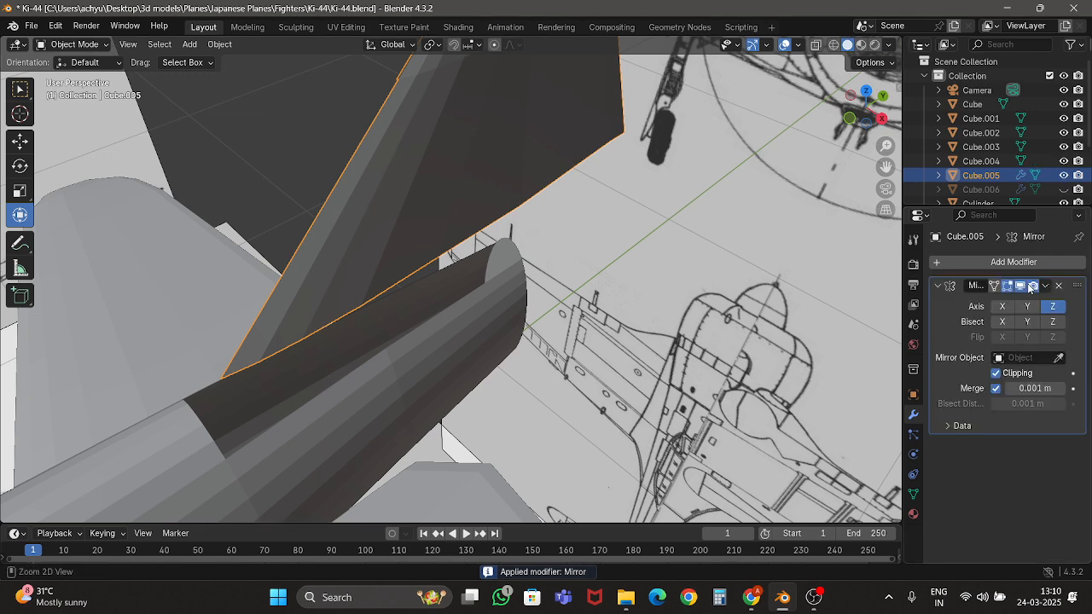
left_click(1044, 290)
left_click(981, 297)
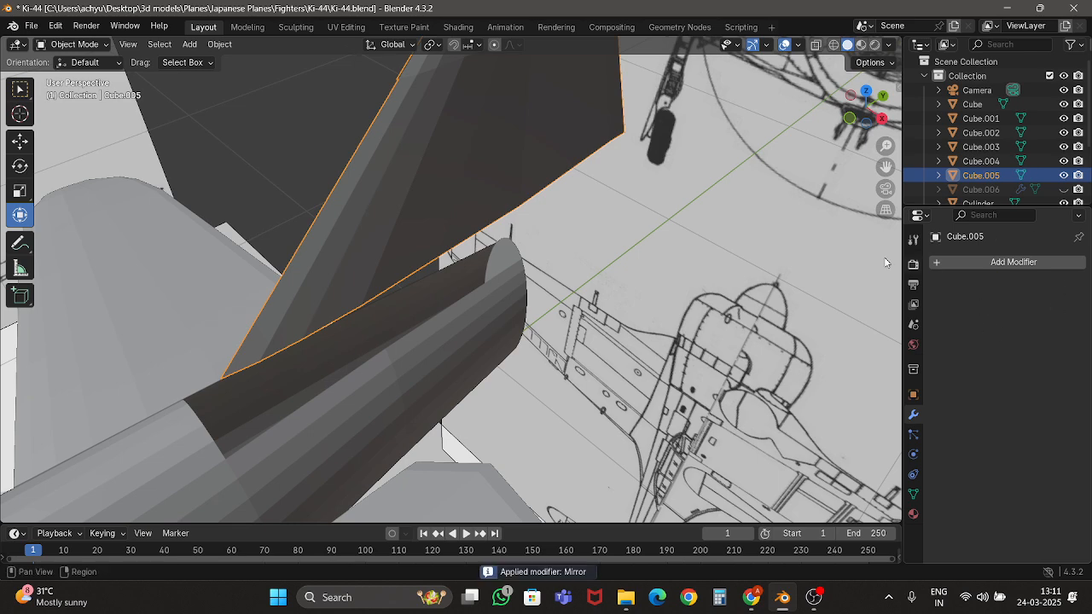
Join the fin with the fuselage into one mesh and open it for editing.
left_click(881, 119)
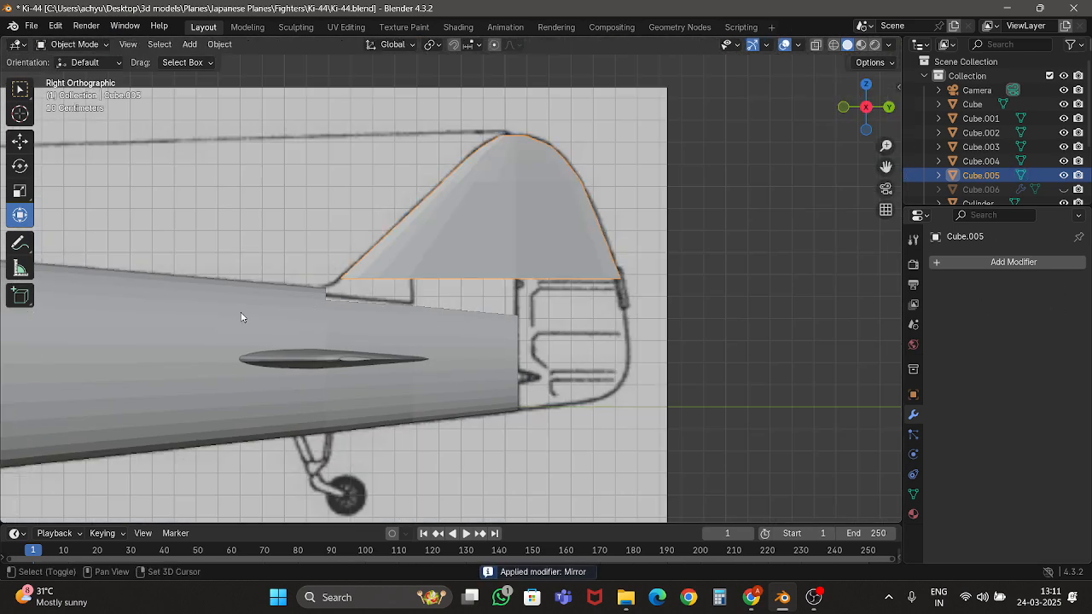
left_click(237, 315, "shift")
key("ctrl+j")
key("Tab")
Connect the two foremost vertices of the fin's bottom edge to matching vertices on the fuselage opening's front rim with edges.
scroll(237, 313, "up", 5)
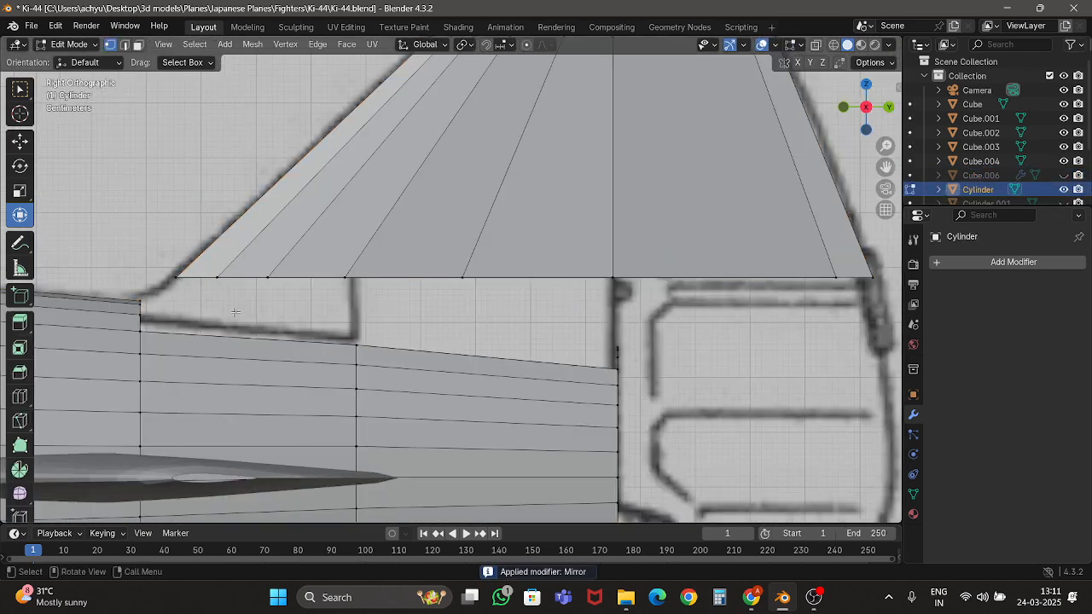
middle_click_drag(222, 297, 543, 308, "shift")
scroll(543, 308, "up", 2)
middle_click_drag(452, 295, 503, 317)
left_click(472, 286)
left_click(414, 299, "shift")
scroll(427, 286, "up", 4)
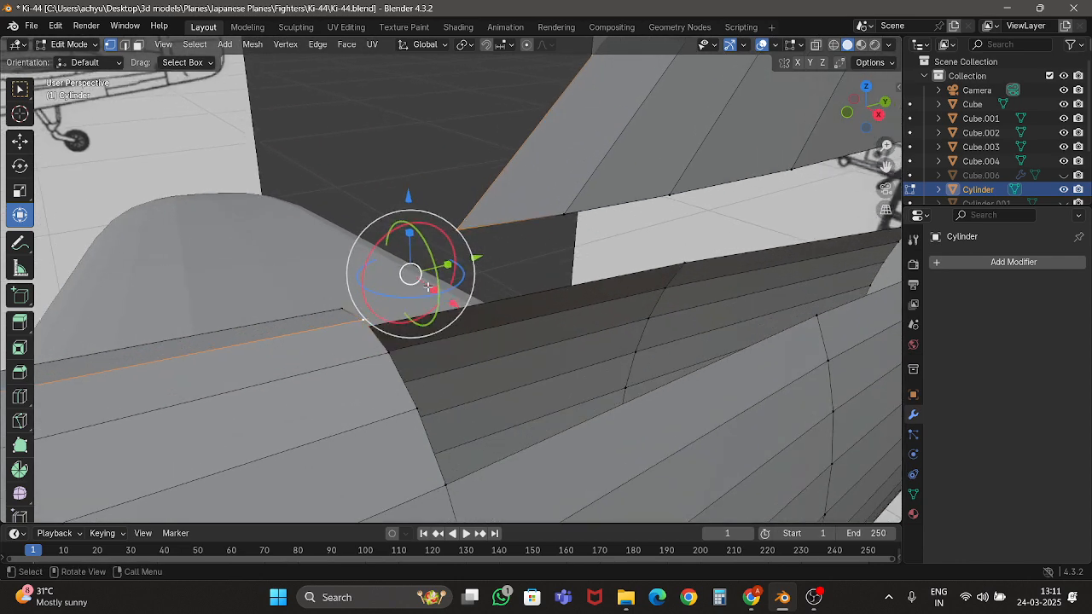
left_click(419, 345, "shift")
left_click(568, 215, "shift")
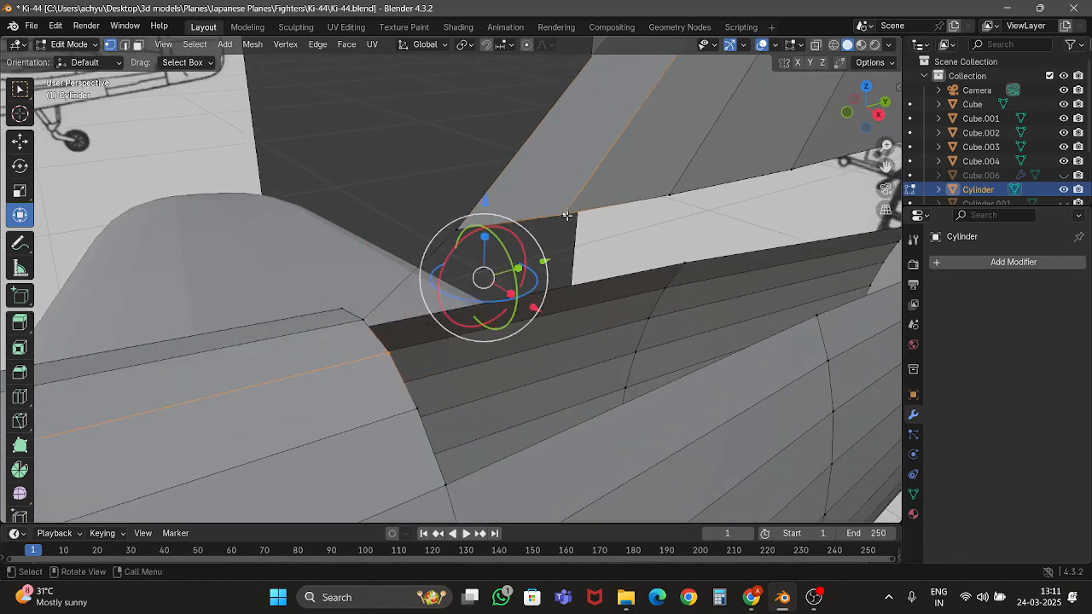
Connect the next two bottom fin vertices on the same side to the following front rim vertices with edges.
left_click(420, 401)
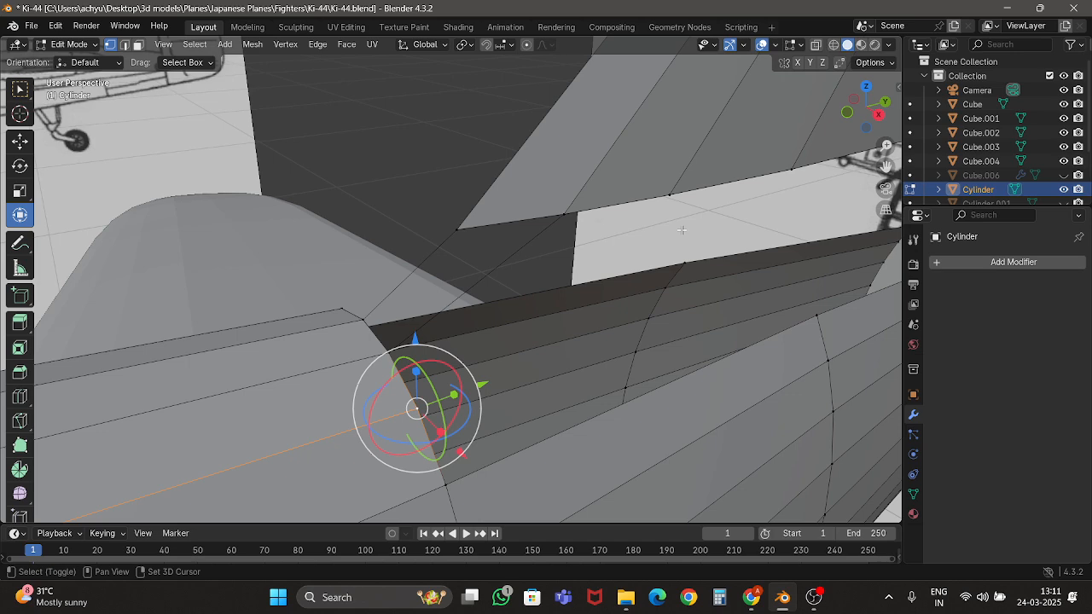
left_click(647, 184, "shift")
middle_click_drag(647, 183, 619, 255)
left_click(448, 397)
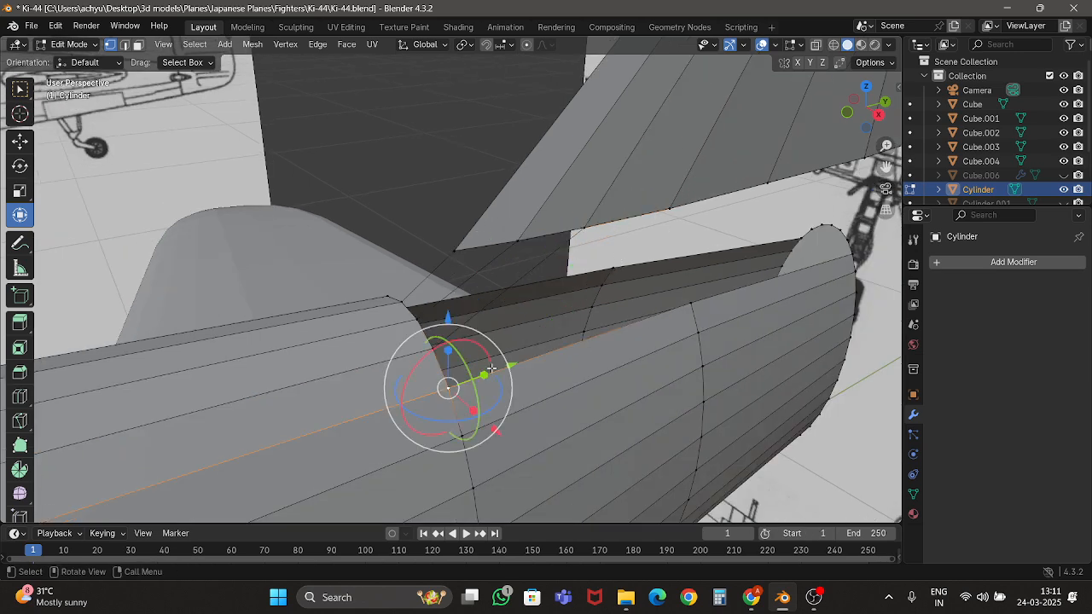
left_click(672, 212, "shift")
middle_click_drag(672, 212, 357, 170)
On the fin's opposite side, connect the first bottom vertex behind the leading edge to its matching front rim vertex.
left_click(123, 45)
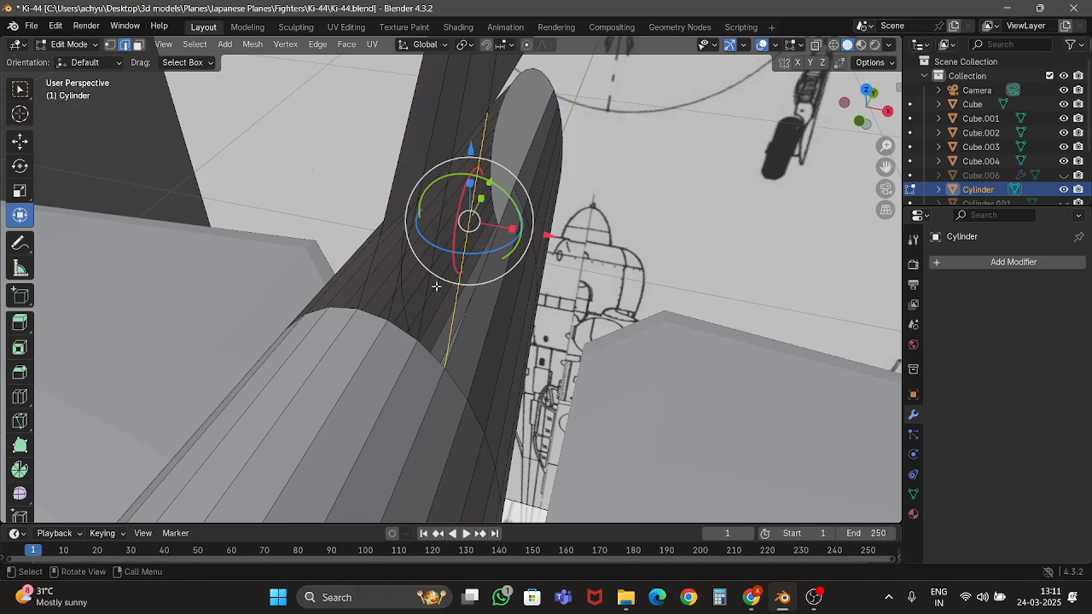
middle_click_drag(436, 286, 136, 101)
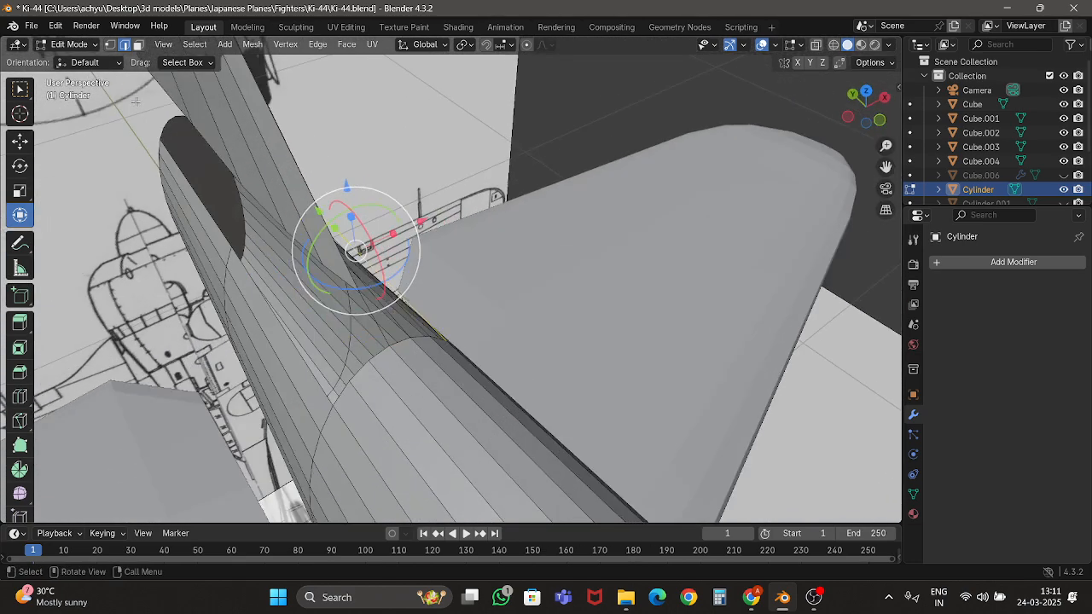
left_click(109, 45)
middle_click_drag(427, 188, 572, 327)
left_click(567, 318)
scroll(495, 248, "down", 4)
left_click(439, 193, "shift")
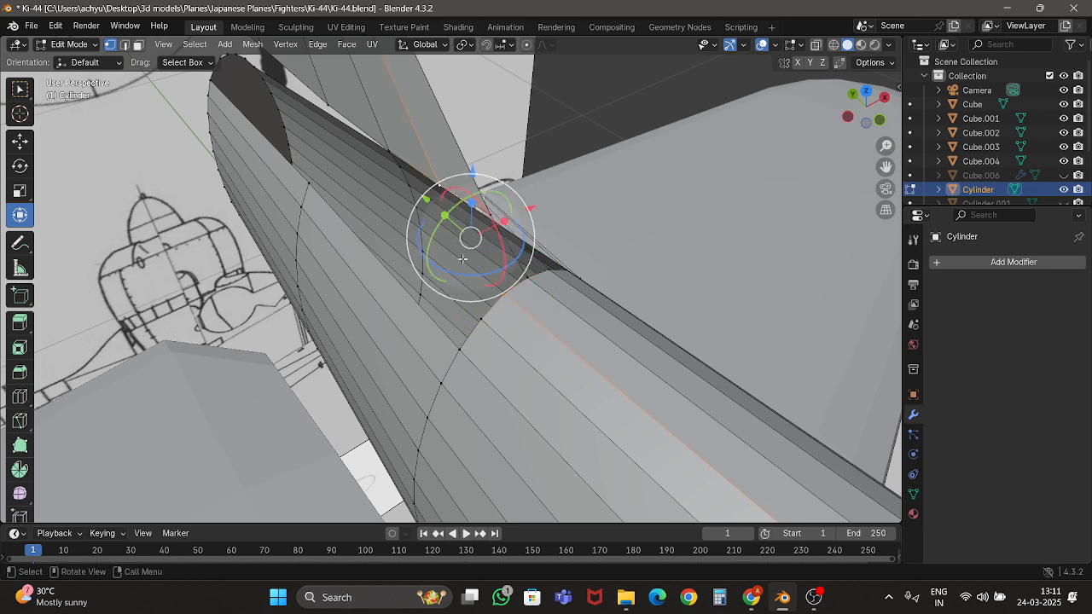
middle_click_drag(477, 252, 542, 309)
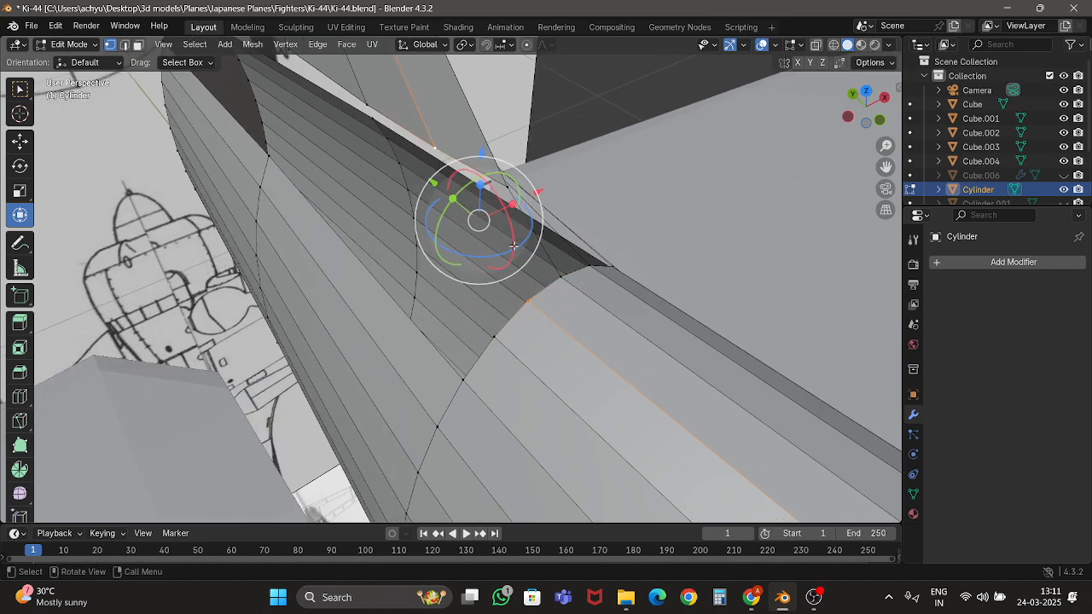
Connect the next two fin bottom vertices on this side to the rim with edges and save the file.
left_click(366, 105)
left_click(490, 332, "shift")
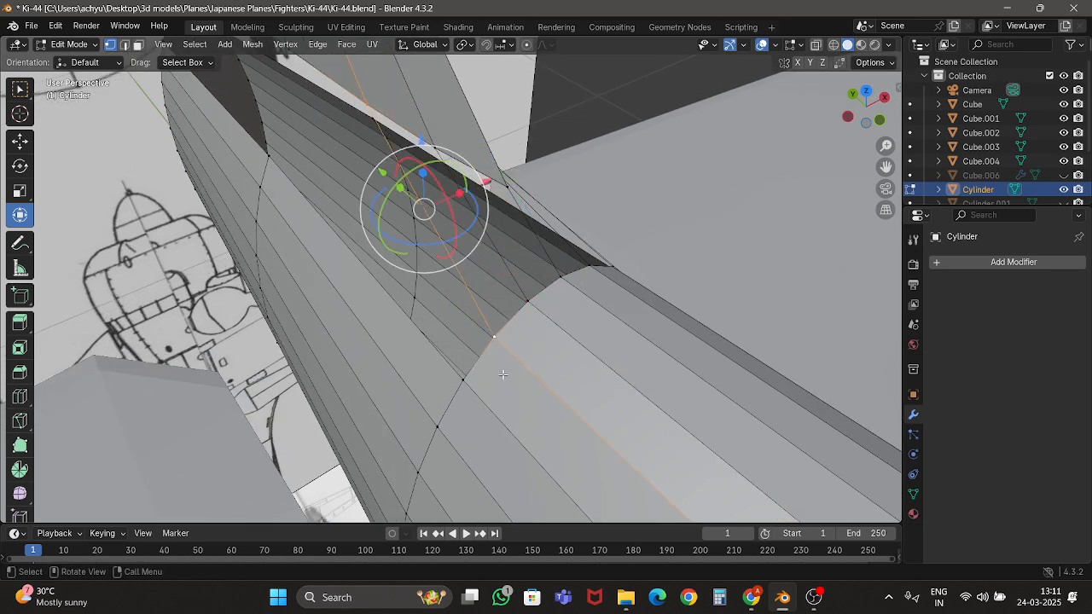
left_click(467, 381)
scroll(345, 124, "down", 1)
left_click(336, 109, "shift")
key("f")
key("Tab")
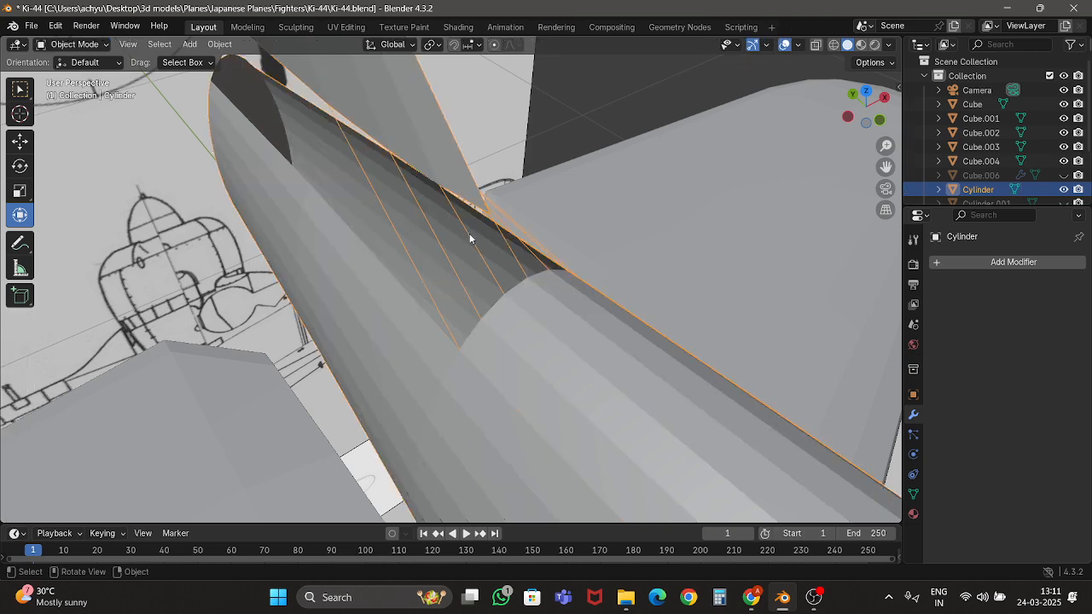
middle_click_drag(470, 239, 528, 361)
key("ctrl+s")
Fill faces between the connecting edges from the middle of the front rim toward one side of the fuselage.
key("Tab")
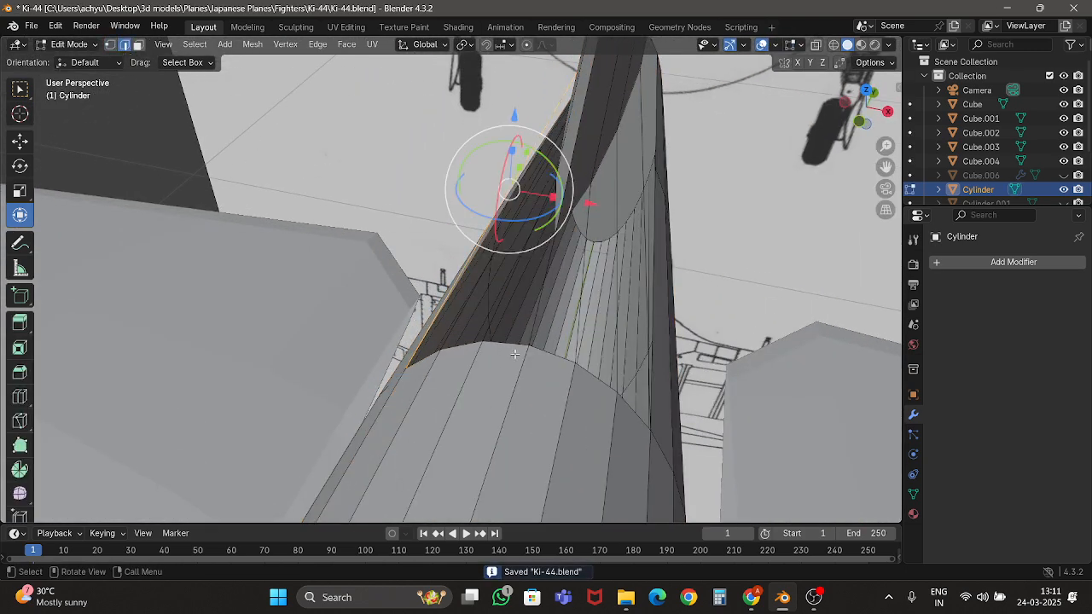
left_click(515, 354)
left_click(510, 342)
key("f")
left_click(551, 352)
key("f")
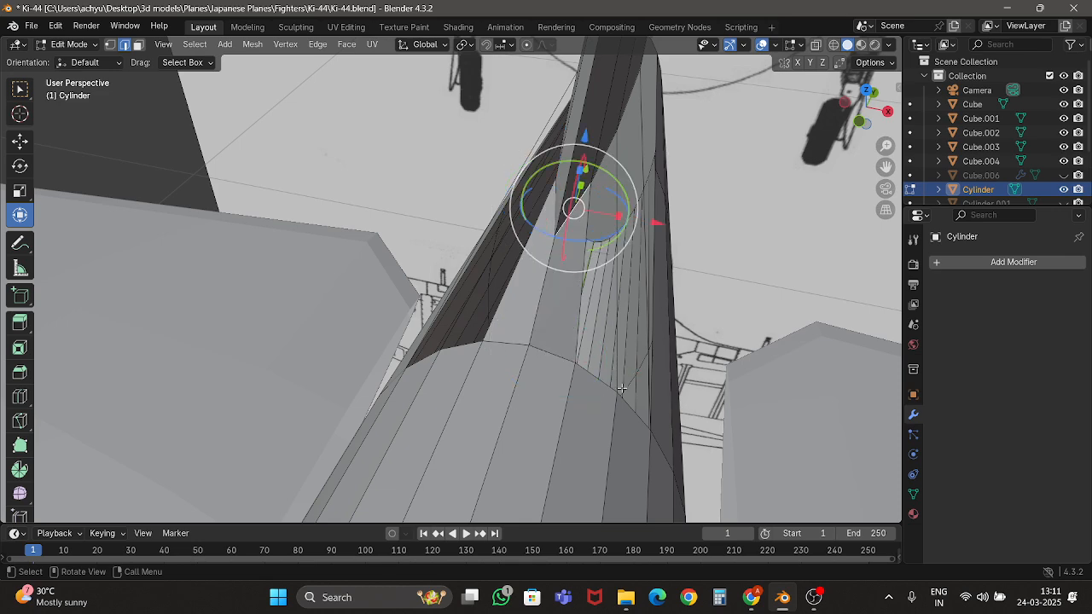
left_click(609, 388)
key("f")
left_click(640, 408)
key("ctrl+z")
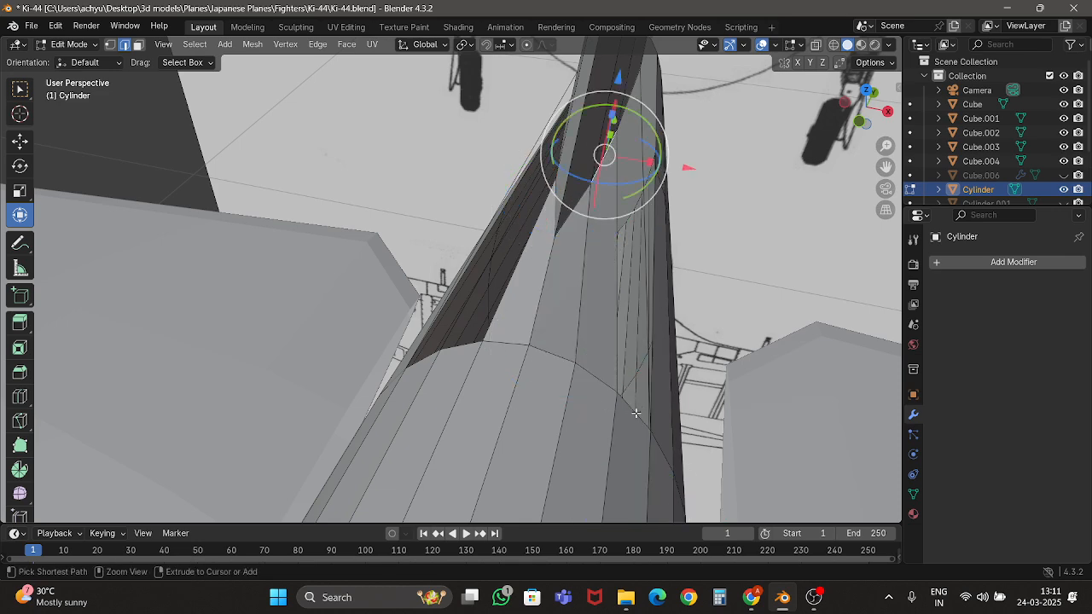
key("f")
Fill the remaining faces between the connecting edges on the other side, leave mesh editing and save the file.
left_click(462, 349)
key("f")
left_click(423, 360)
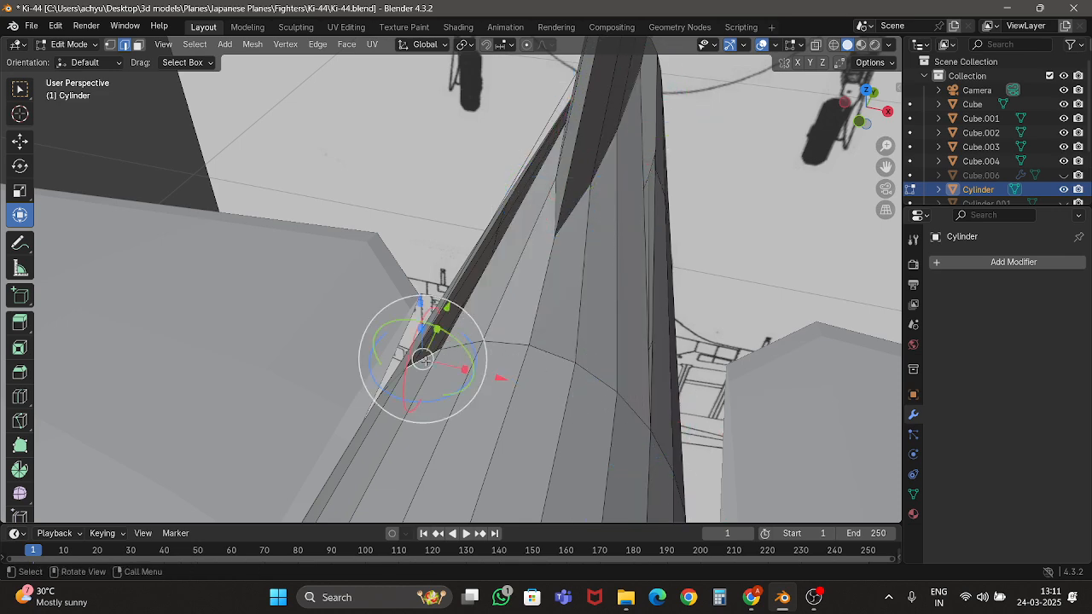
key("f")
middle_click_drag(426, 363, 533, 372)
key("Tab")
middle_click_drag(458, 385, 463, 341)
key("ctrl+s")
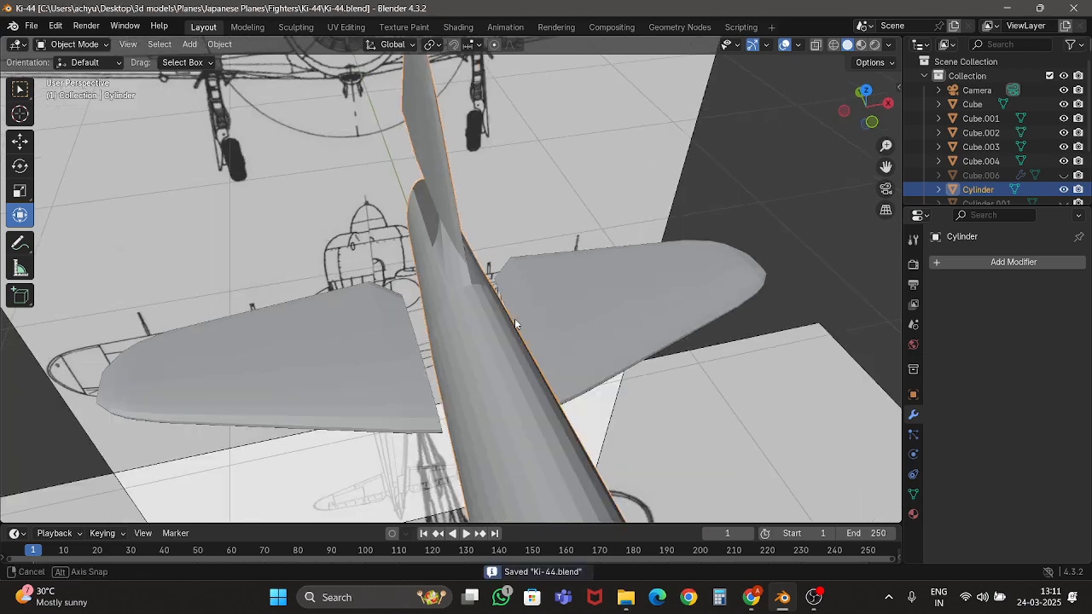
In right view, fill a face between the fuselage opening's side edge and the fin's next bottom edge segment.
middle_click_drag(514, 319, 465, 282)
scroll(461, 282, "up", 2)
key("Tab")
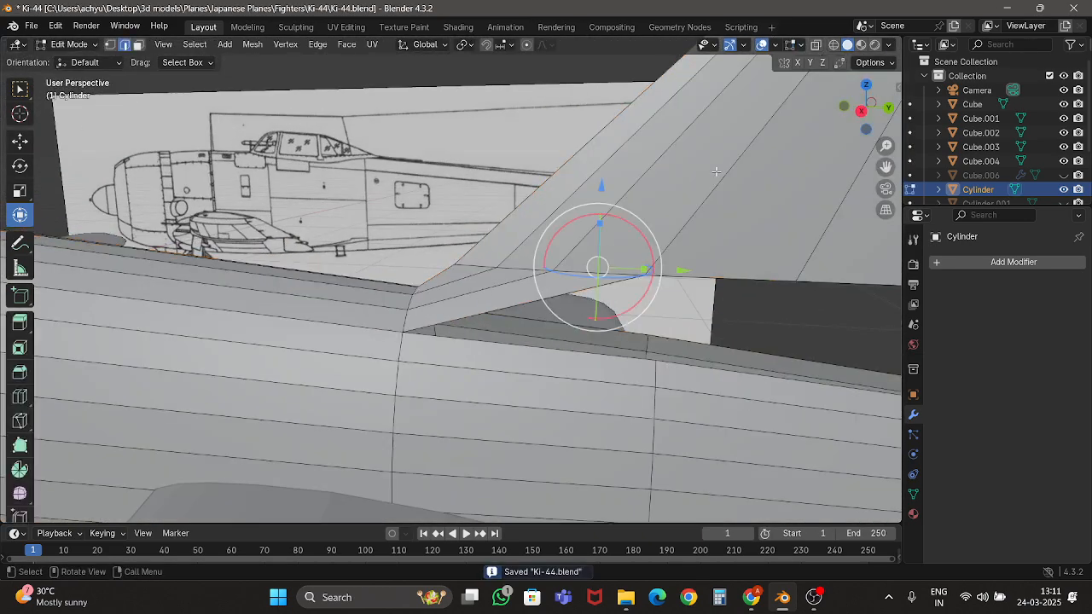
left_click(862, 111)
middle_click_drag(830, 136, 518, 246, "shift")
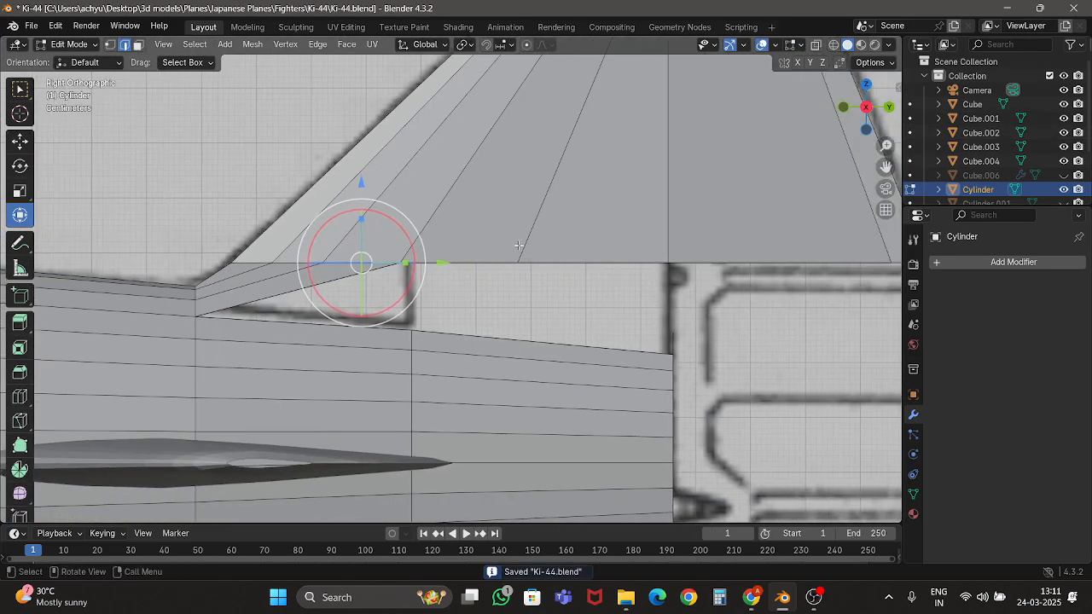
left_click(381, 331)
left_click(473, 259, "shift")
key("f")
middle_click_drag(505, 322, 474, 320, "shift")
middle_click_drag(553, 328, 437, 254, "shift")
Delete the top vertices of the fuselage's rear end to open its end cap.
left_click(111, 44)
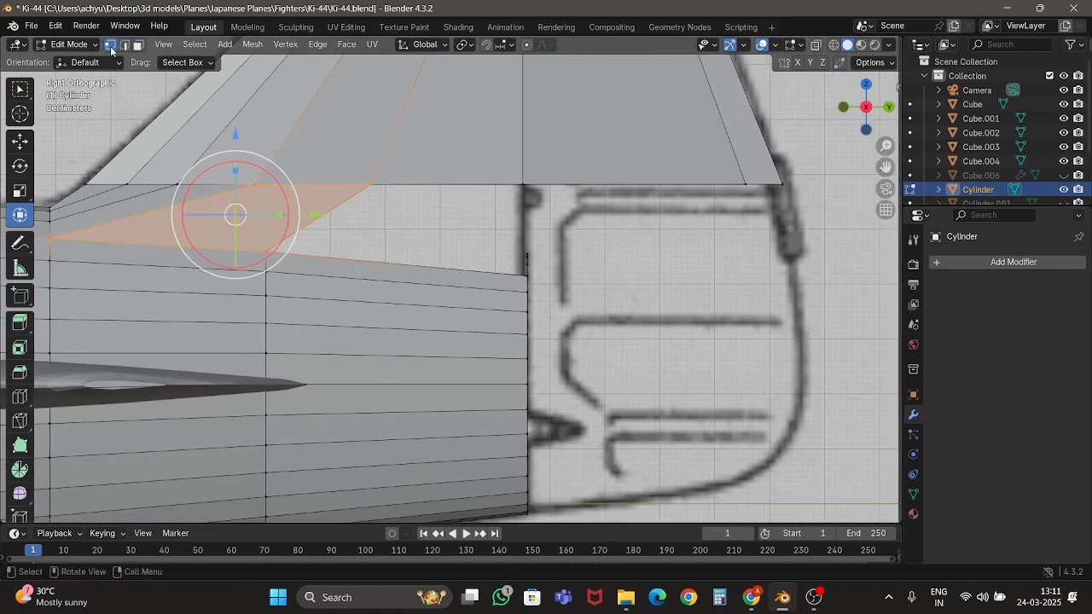
key("z")
left_click(507, 279)
key("z")
left_click(585, 289)
middle_click_drag(580, 274, 523, 249)
key("z")
left_click(500, 242)
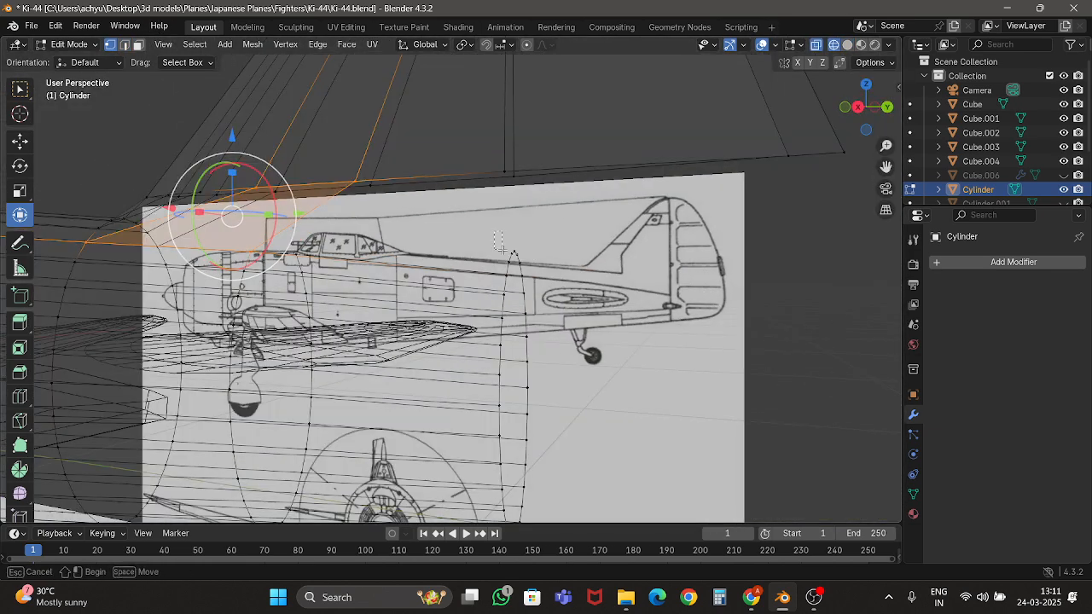
left_click_drag(535, 273, 546, 272)
key("z")
left_click(621, 260)
key("x")
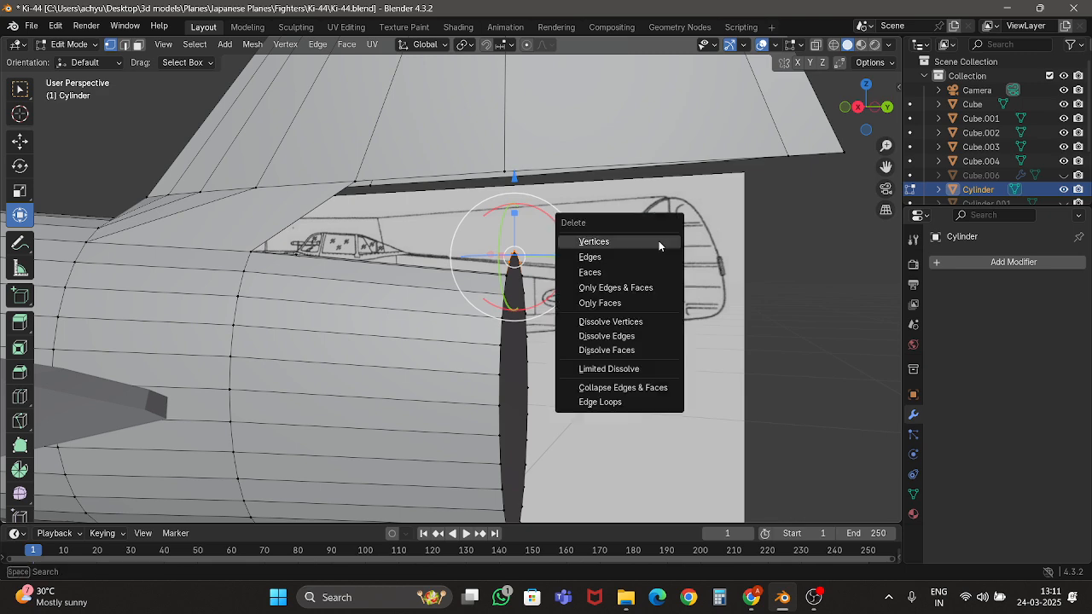
left_click(658, 241)
middle_click_drag(659, 246, 764, 164)
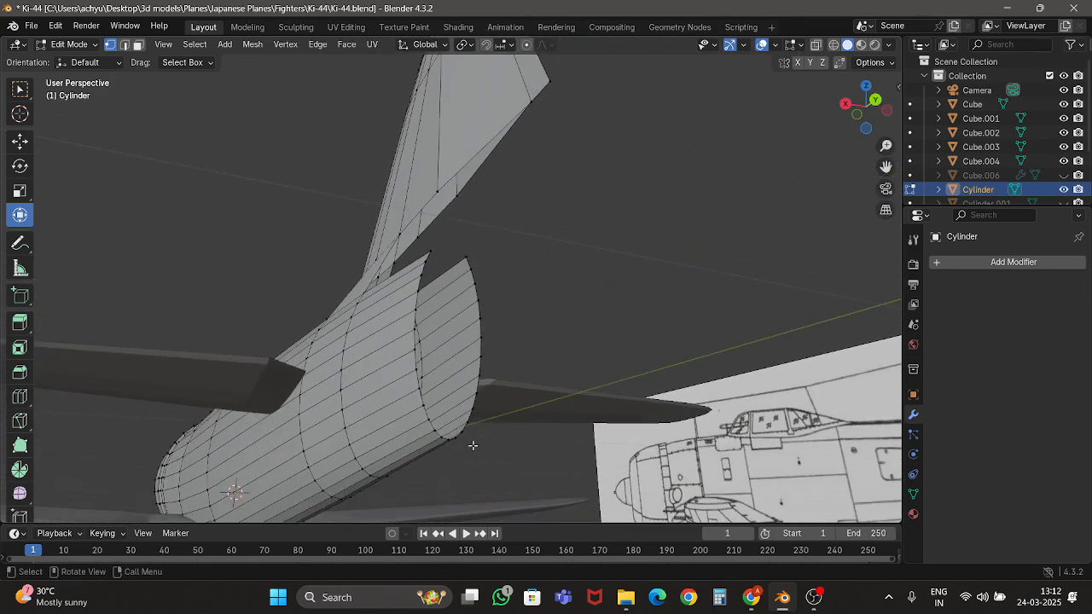
middle_click_drag(472, 446, 473, 457)
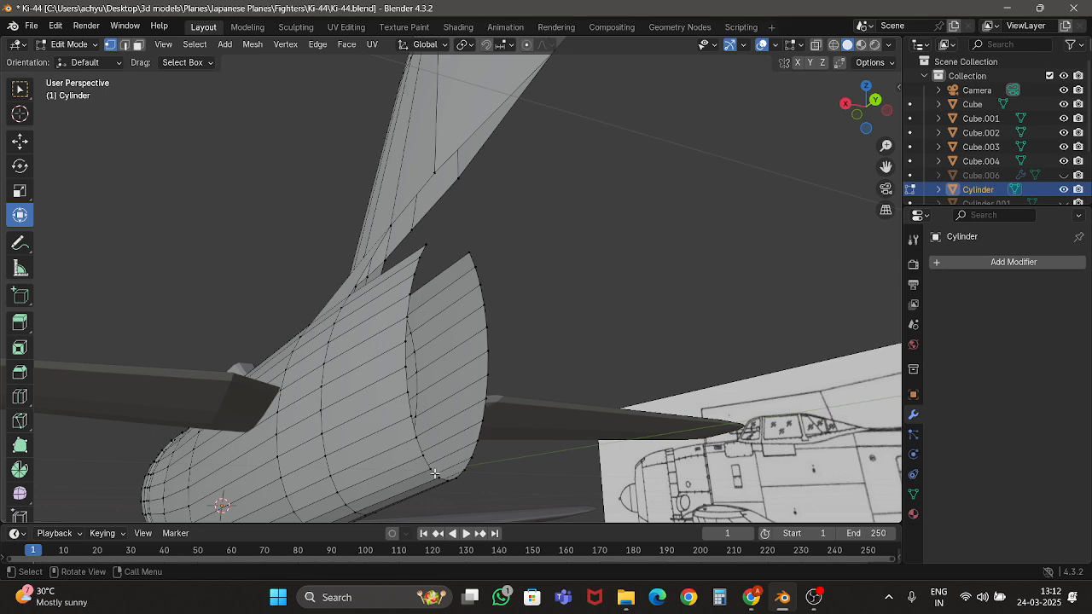
Select the vertices along one side of the fuselage's rear rim and flatten them with an X scale of 0.
left_click_drag(465, 497, 466, 497)
left_click_drag(449, 432, 443, 456)
middle_click_drag(447, 465, 431, 219)
left_click(432, 220, "alt")
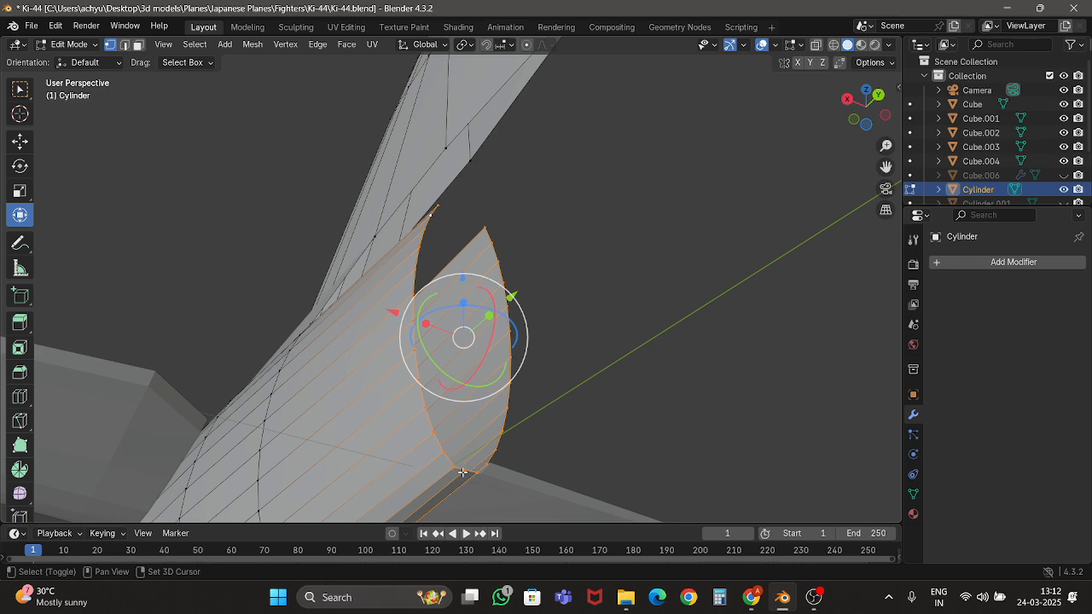
left_click(846, 99)
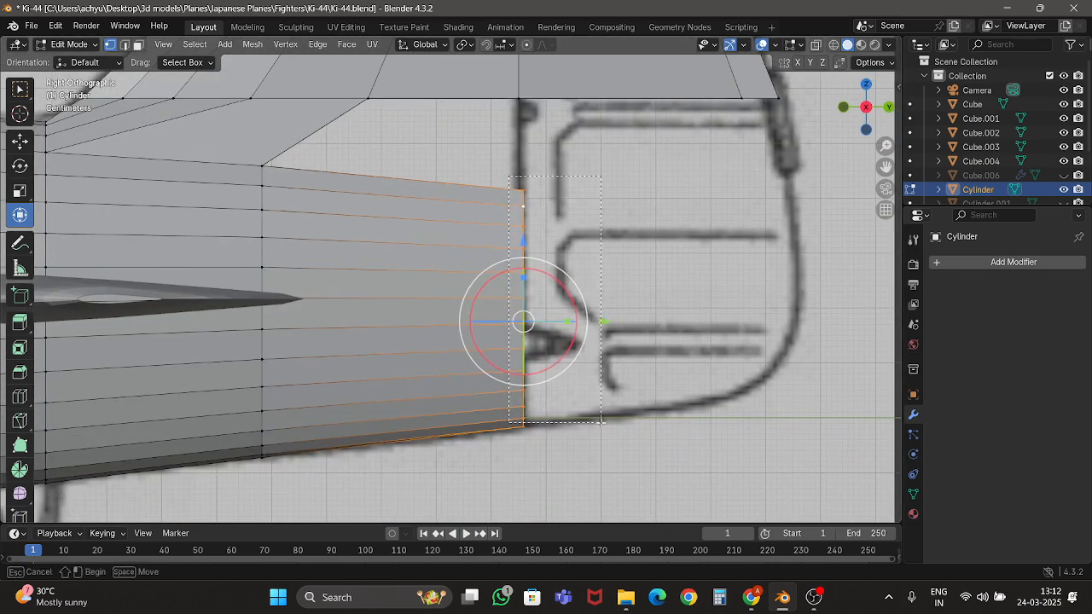
left_click_drag(601, 423, 602, 424)
middle_click_drag(522, 277, 444, 274)
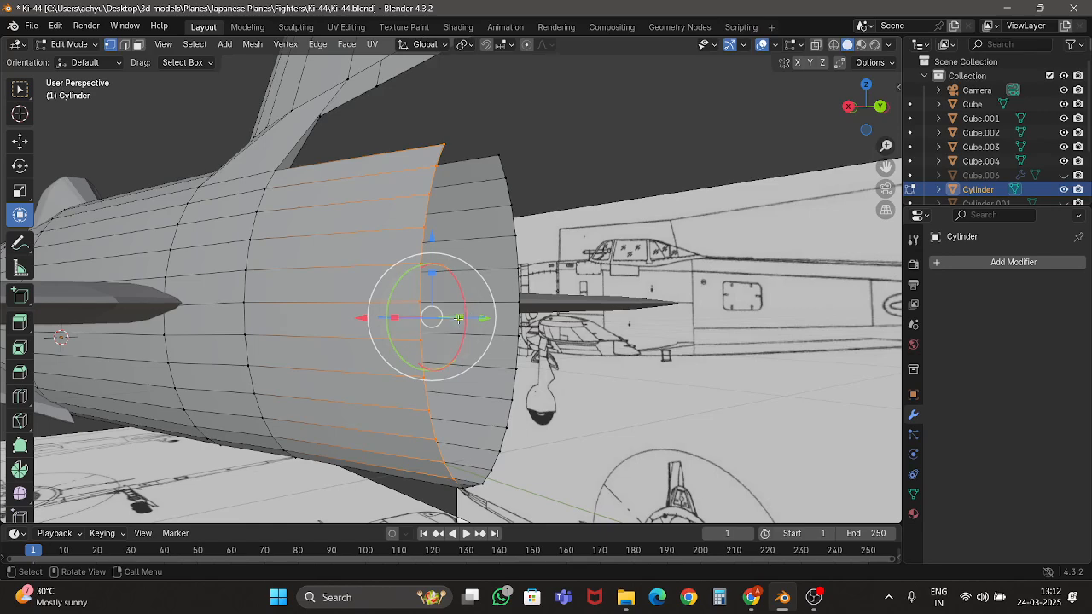
mouse_move(459, 319)
left_mouse_down()
mouse_move(409, 316)
mouse_move(439, 317)
left_mouse_up()
key("ctrl+z")
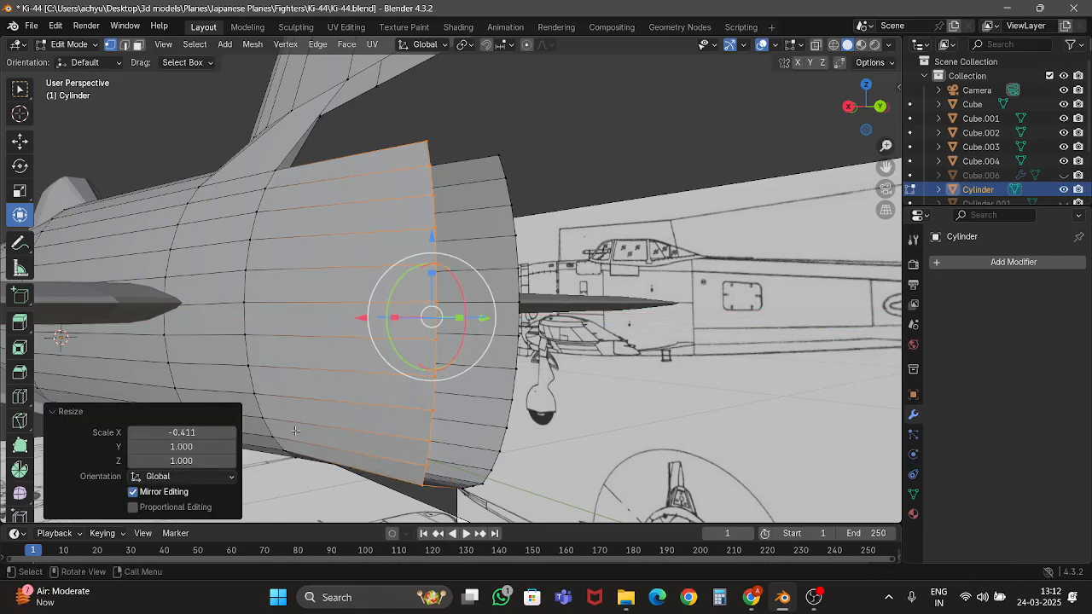
left_click(181, 433)
type("0")
key("Return")
middle_click_drag(399, 376, 487, 225)
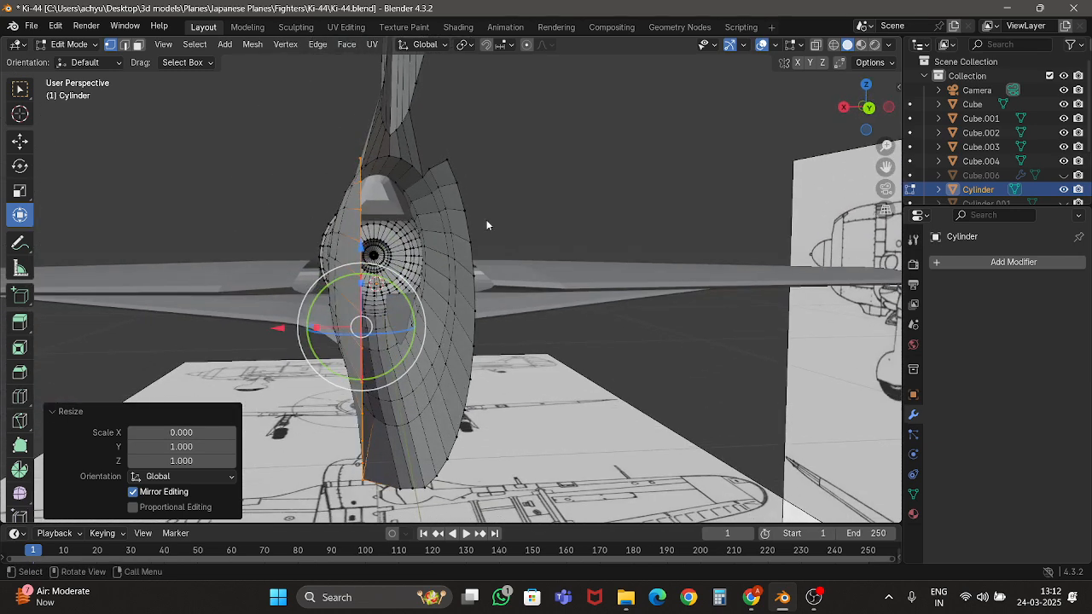
Select the vertices along the opposite side of the fuselage's rear rim and flatten them with an X scale of 0.
left_click(446, 166)
middle_click_drag(509, 331, 580, 302)
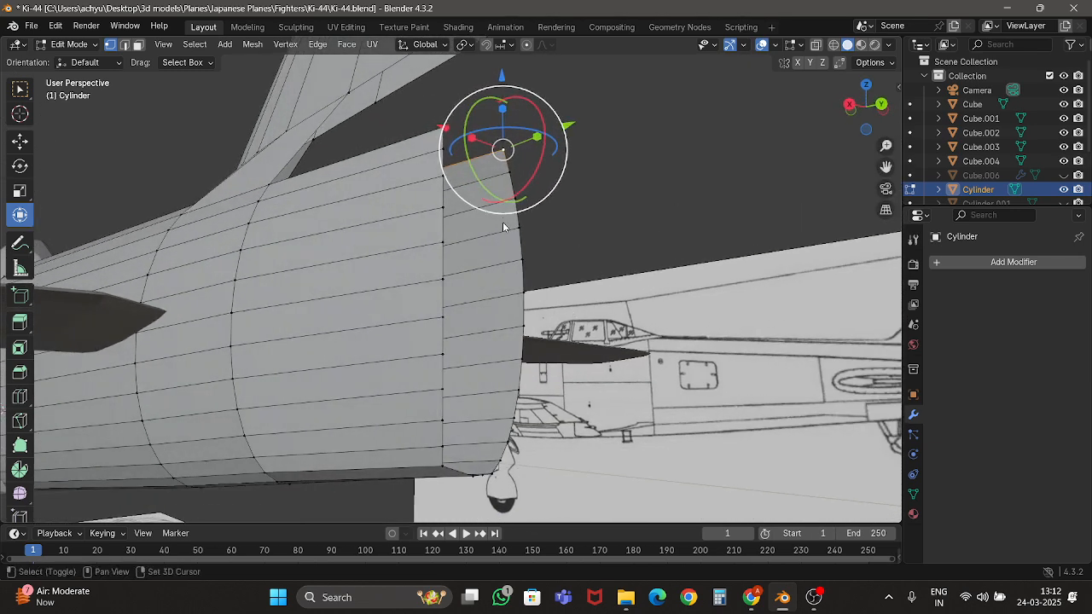
left_click_drag(715, 157, 546, 337)
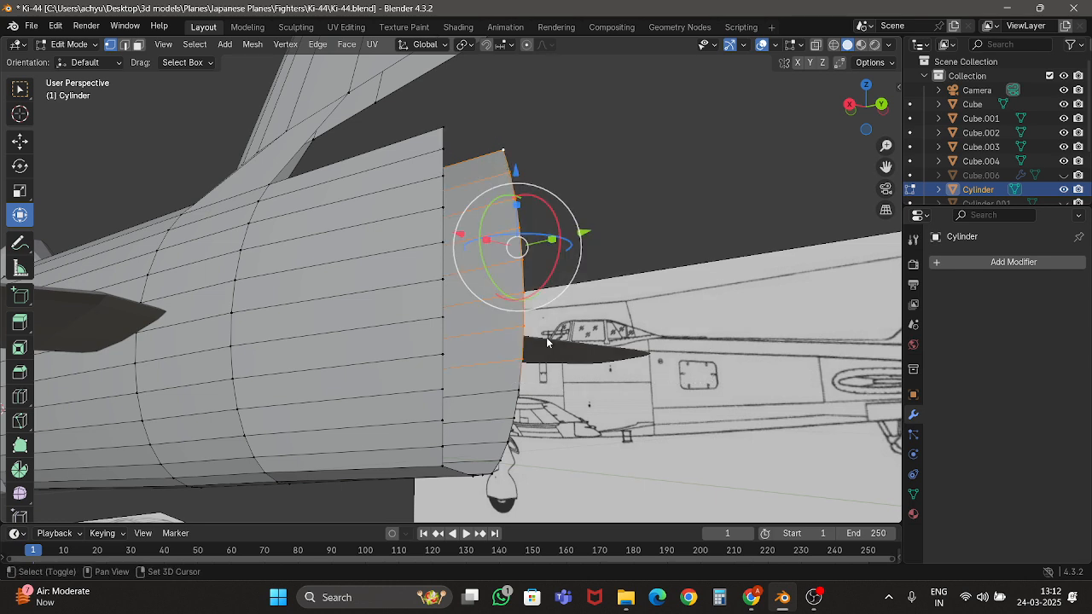
left_click_drag(529, 454, 490, 415, "shift")
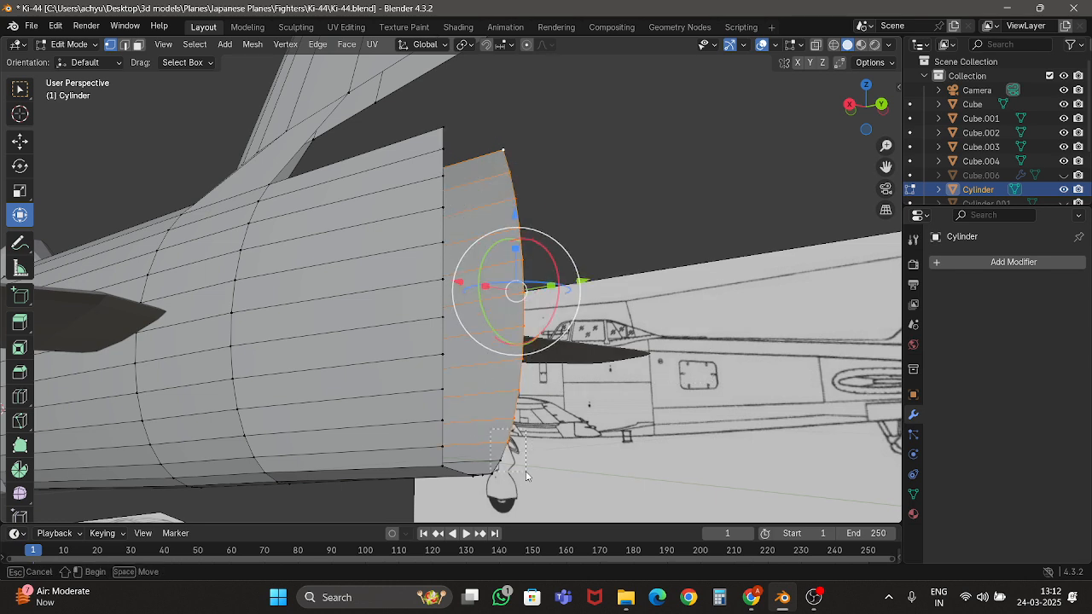
left_click_drag(535, 466, 535, 467, "shift")
left_click_drag(482, 300, 508, 301)
left_click(206, 431)
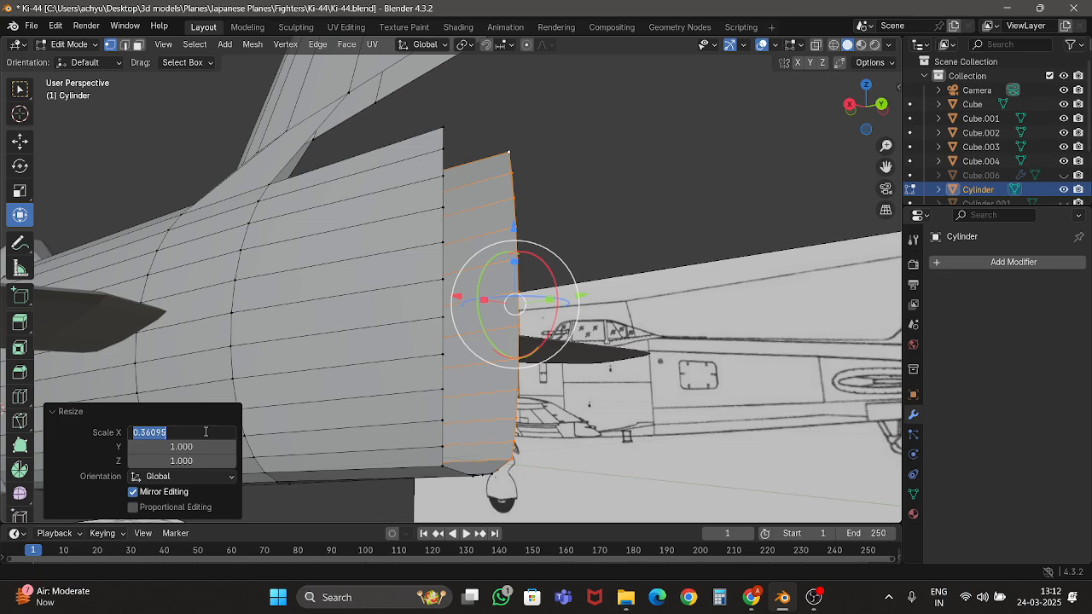
type("0")
key("Return")
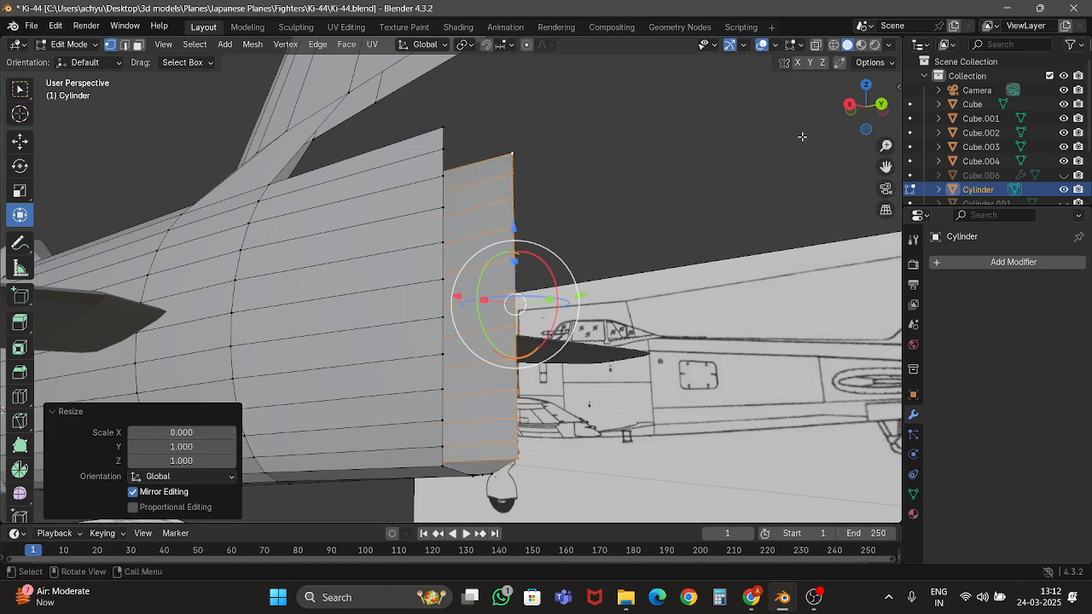
In left view with wireframe shading, select both sides of the fuselage's rear rim and scale them closer together along X.
left_click(856, 110)
left_click(885, 110)
left_click(884, 109)
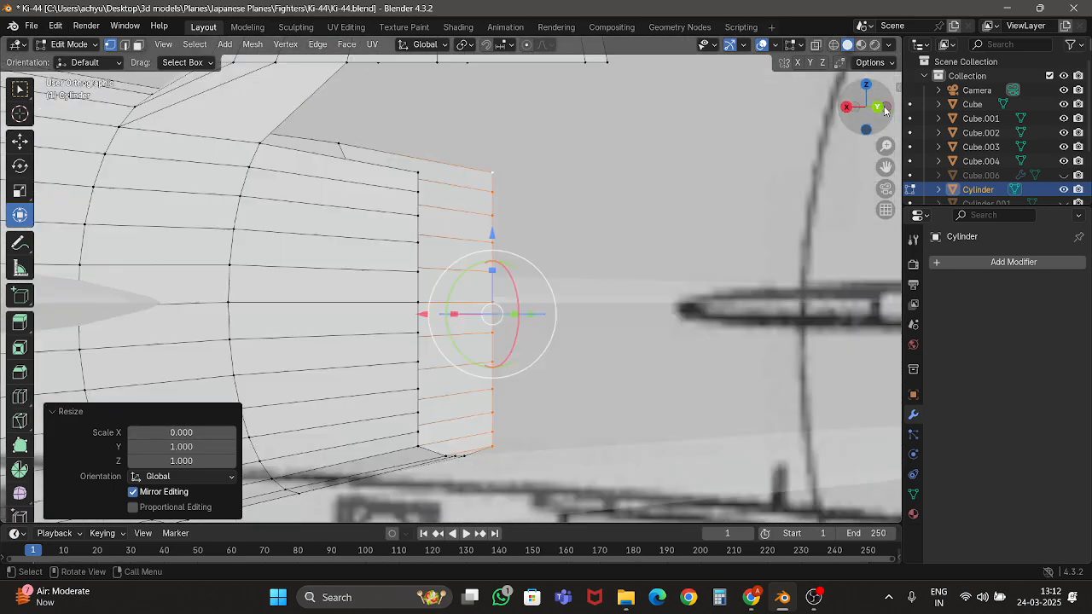
left_click(845, 107)
left_click(843, 108)
key("shift+z")
key("shift+z")
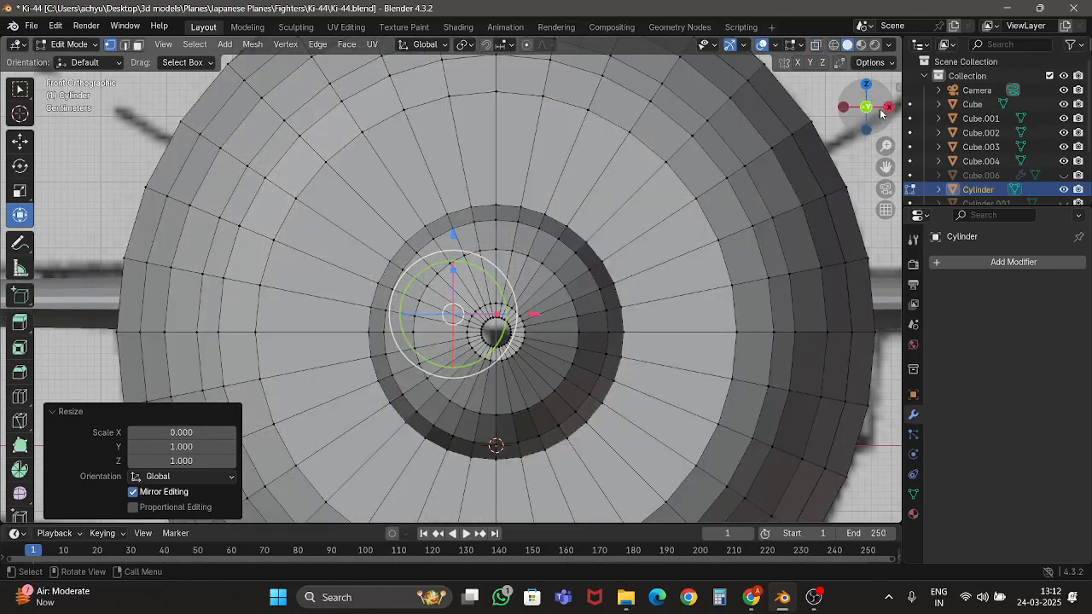
left_click(888, 108)
left_click(888, 109)
left_click(887, 109)
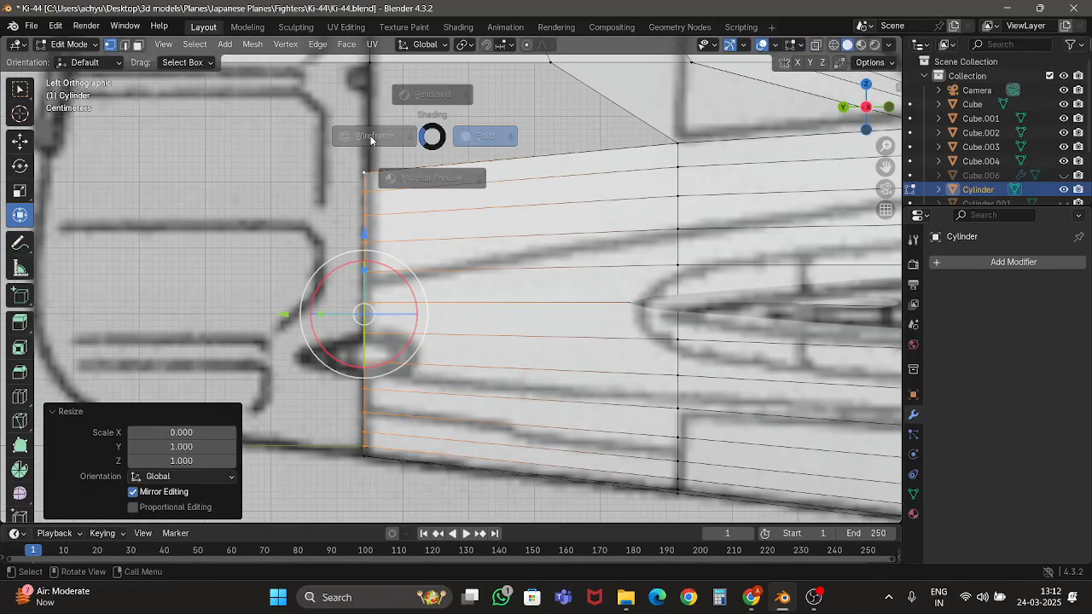
key("shift+z")
left_click_drag(322, 132, 384, 445)
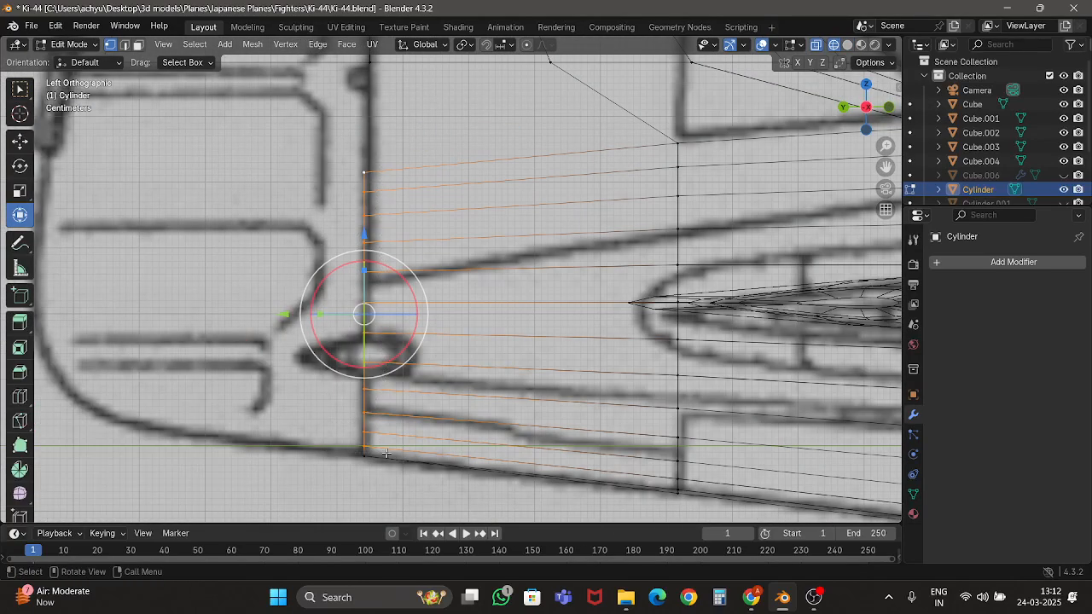
key("shift+z")
left_click(892, 114)
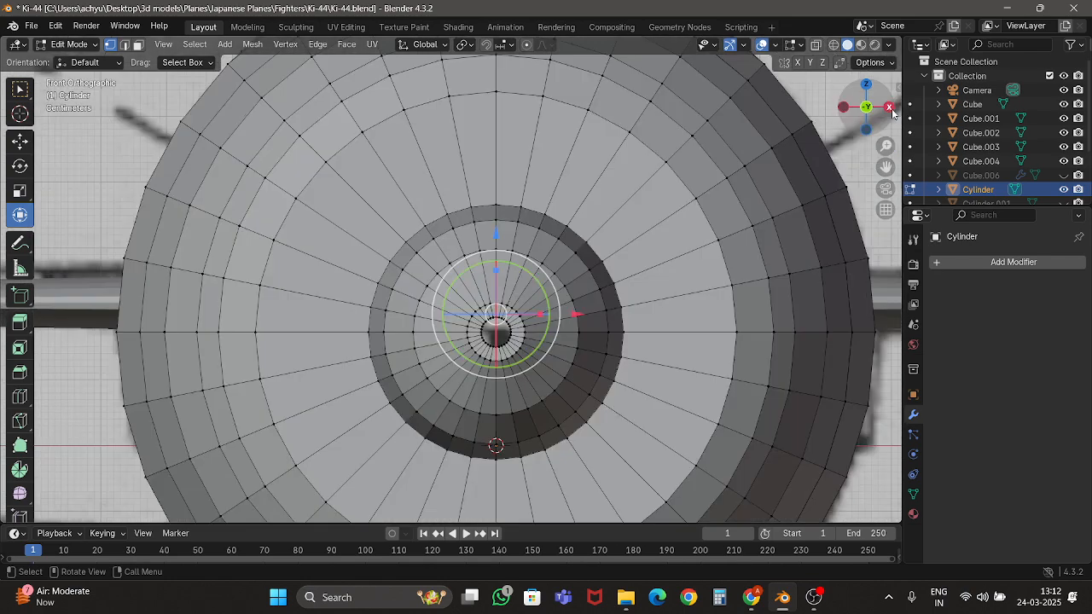
left_click(891, 112)
middle_click_drag(687, 203, 593, 194)
scroll(444, 306, "up", 2)
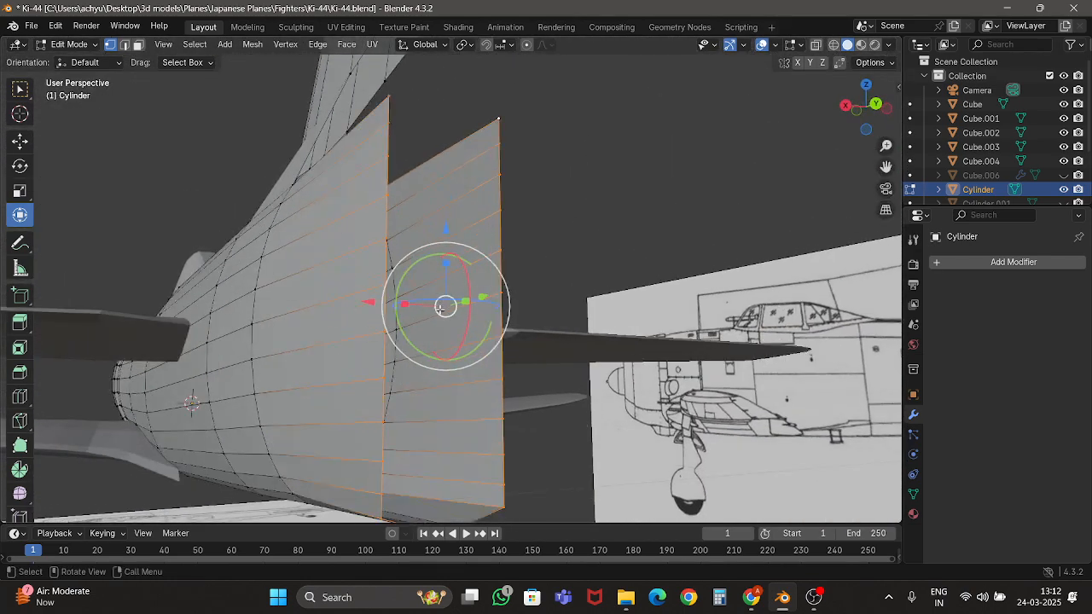
left_click_drag(404, 307, 422, 305)
key("ctrl+z")
Leave mesh editing and save the file.
middle_click_drag(466, 331, 501, 211)
key("Tab")
key("ctrl+s")
Join the rear rim's top corner vertex to the fin's bottom vertex directly above it with an edge.
key("Tab")
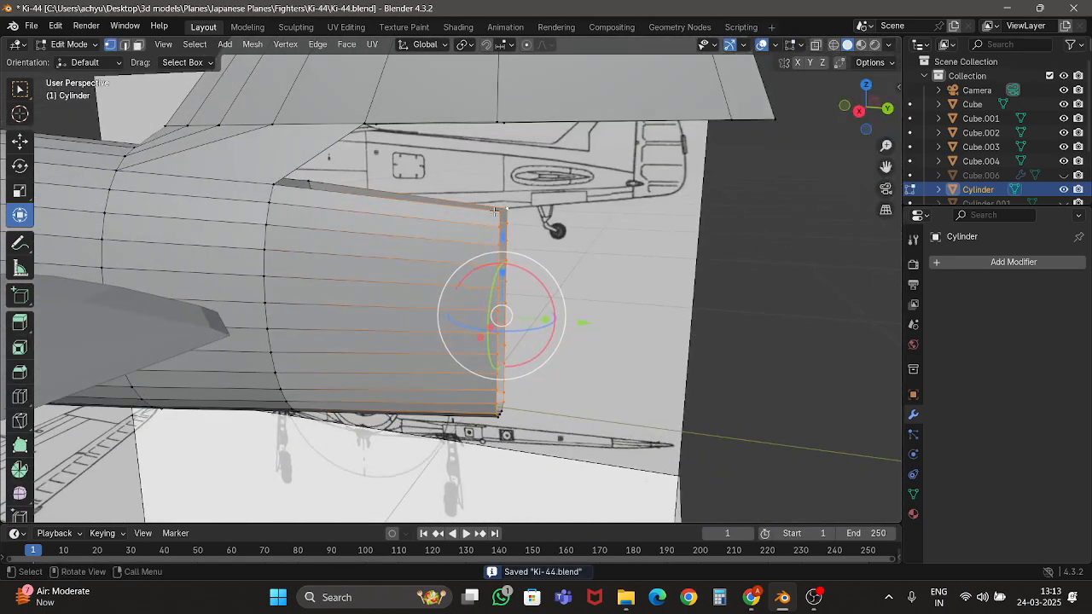
left_click(501, 211)
middle_click_drag(491, 159, 392, 222)
left_click(479, 229)
left_click(392, 131, "shift")
key("f")
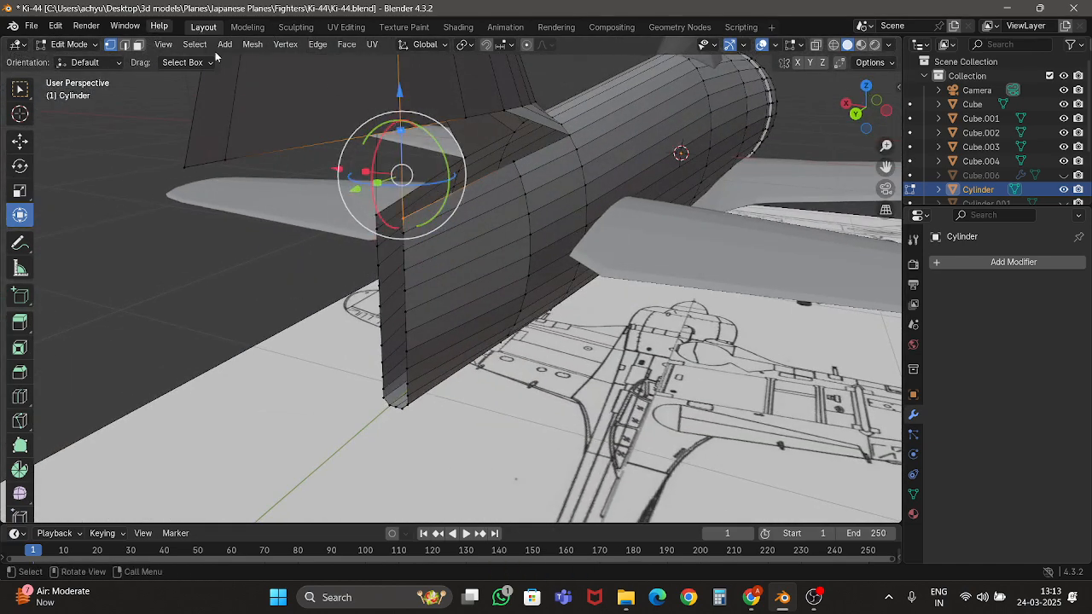
In edge selection, fill the gap between the fin's bottom edge and the fuselage's upper edge on one side.
middle_click_drag(493, 159, 236, 61)
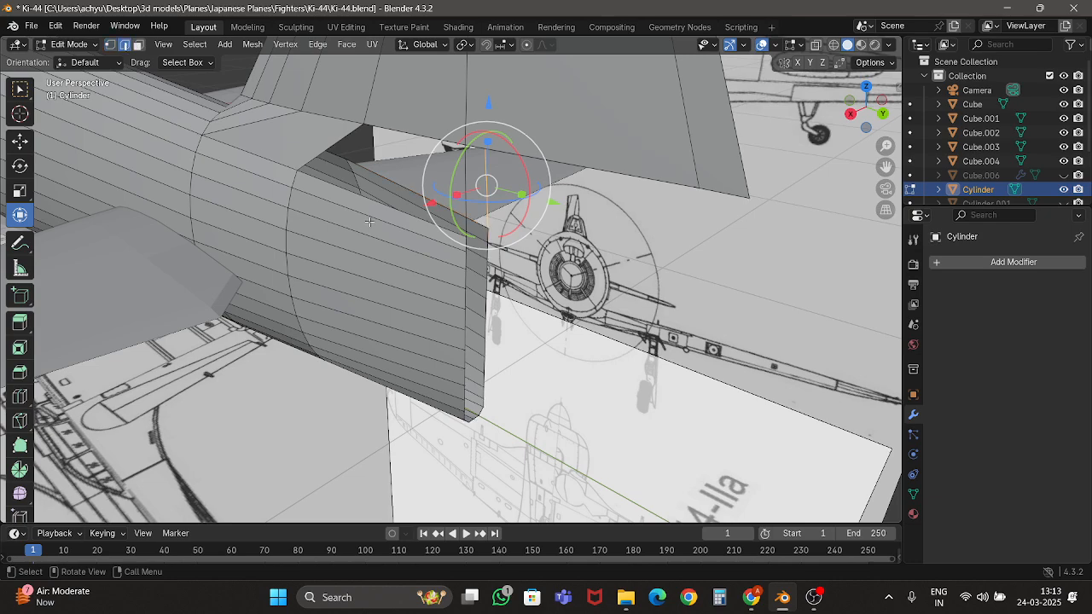
key("f")
middle_click_drag(573, 190, 461, 202)
key("f")
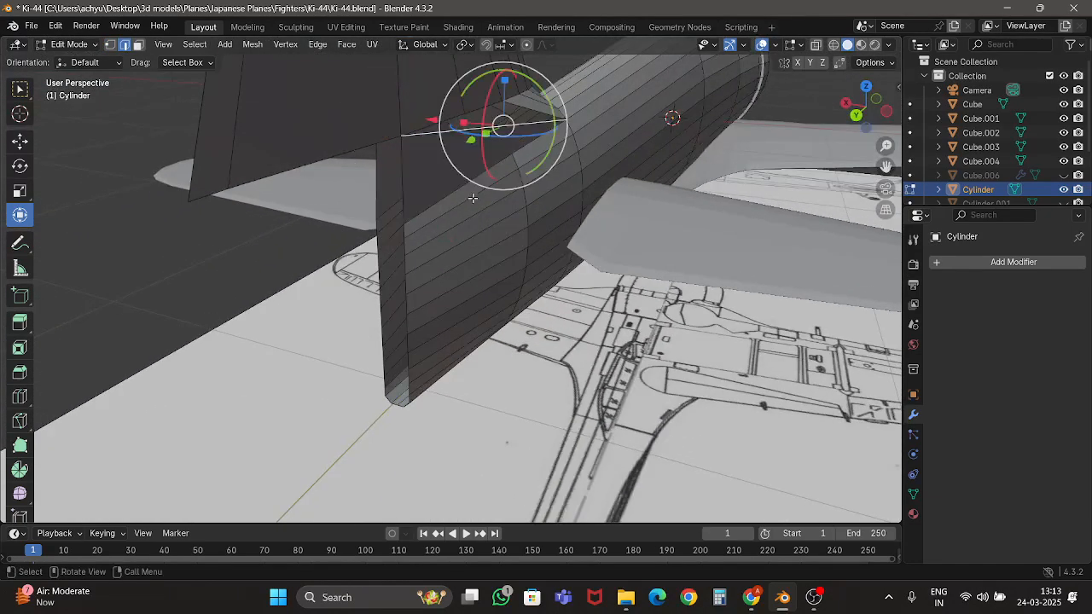
Undo the last fill and fill the faces between the fin's bottom edges and the fuselage's upper edge on the other side.
middle_click_drag(568, 210, 494, 207)
key("ctrl+z")
left_click(429, 128, "shift")
key("f")
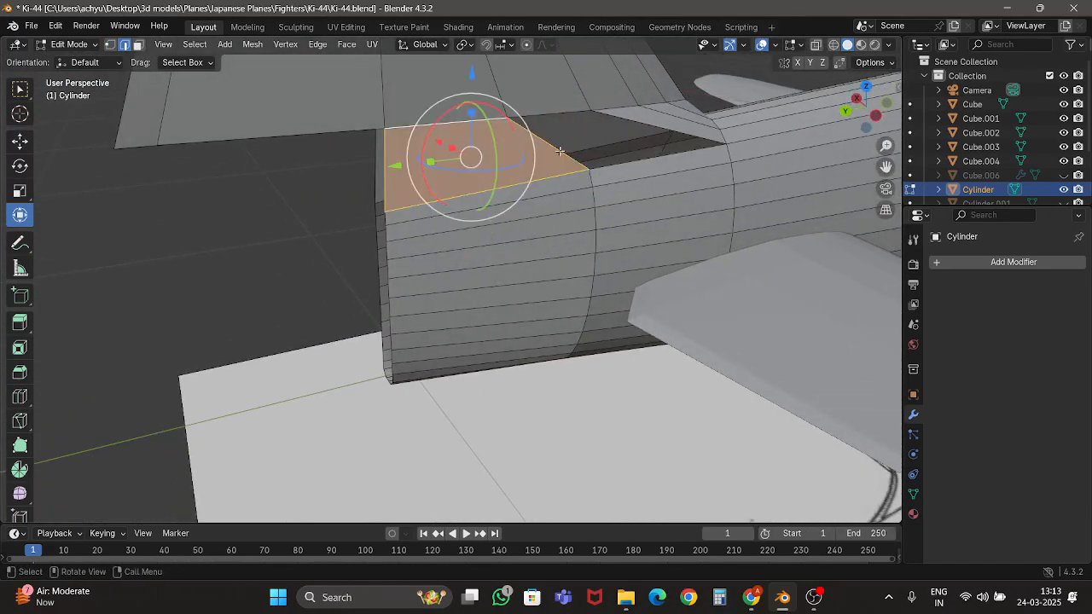
left_click(551, 147)
key("f")
Return to object mode, save the file and view the closed fin base.
key("Tab")
scroll(640, 152, "down", 6)
key("ctrl+s")
middle_click_drag(641, 153, 523, 222)
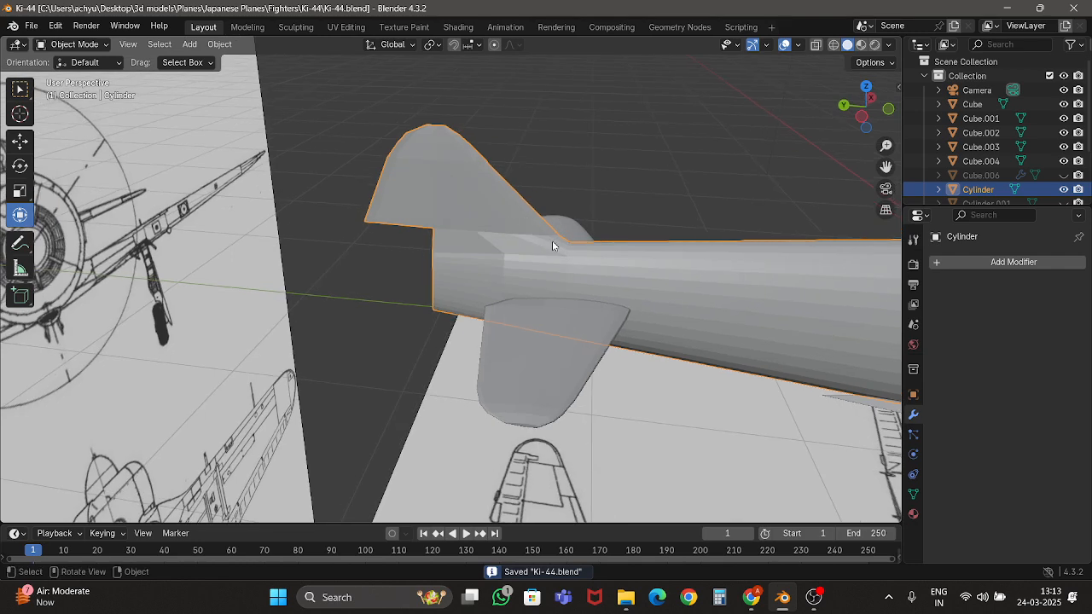
In right view, add one loop cut along the faces joining the fin's base to the fuselage.
key("Tab")
scroll(656, 242, "up", 6)
key("KP_3")
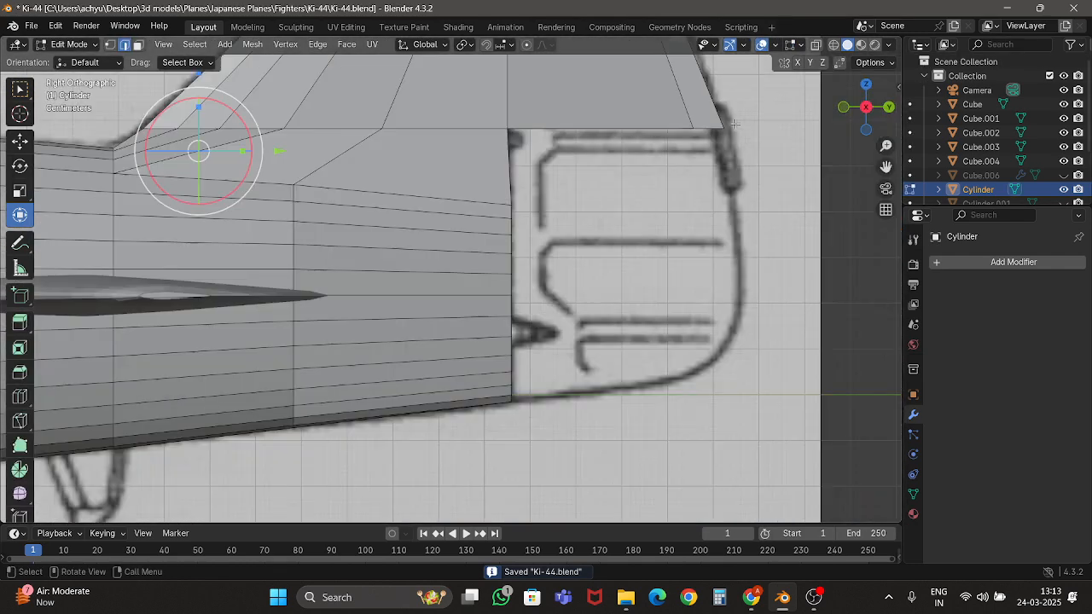
middle_click_drag(444, 209, 472, 253, "shift")
left_click(19, 395)
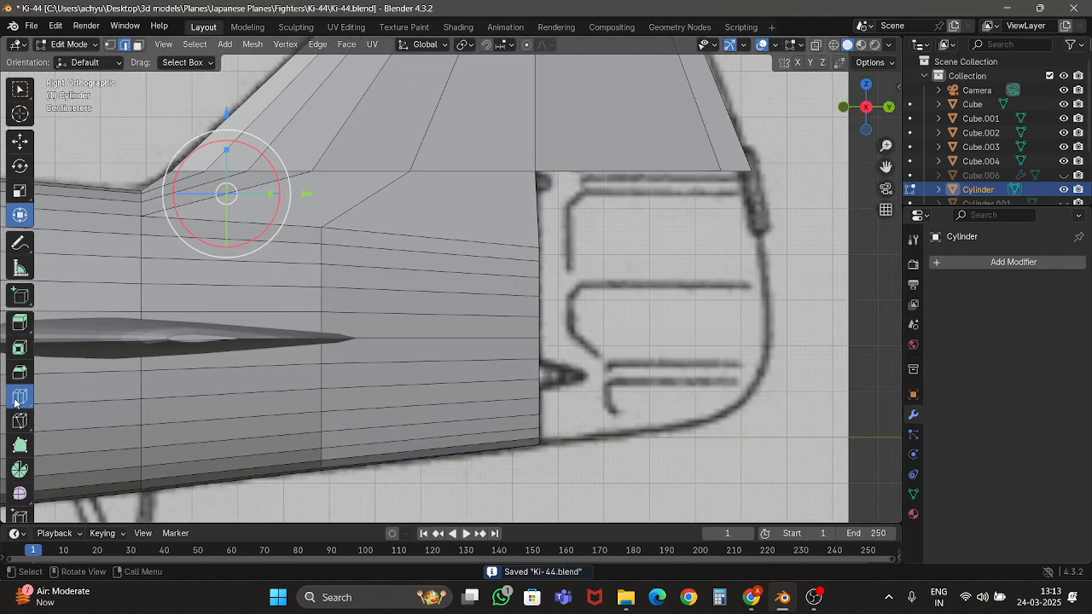
left_click(244, 190)
Select the front vertices of the new loop cut and move them about 0.005 m down and 0.001 m forward.
key("shift+space")
key("g")
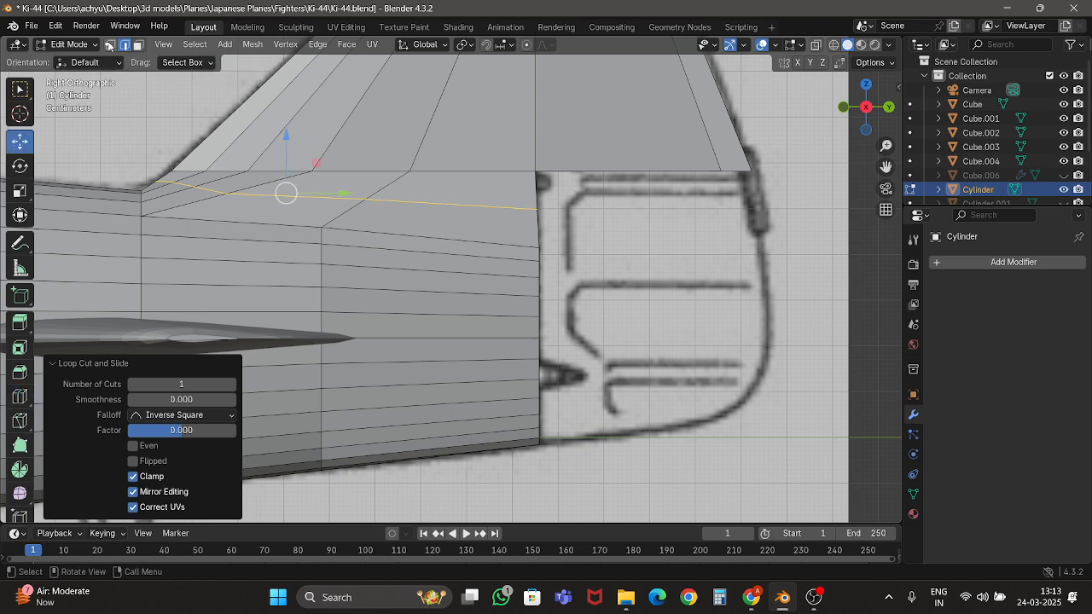
left_click(109, 45)
key("alt+z")
middle_click_drag(107, 186, 235, 256, "shift")
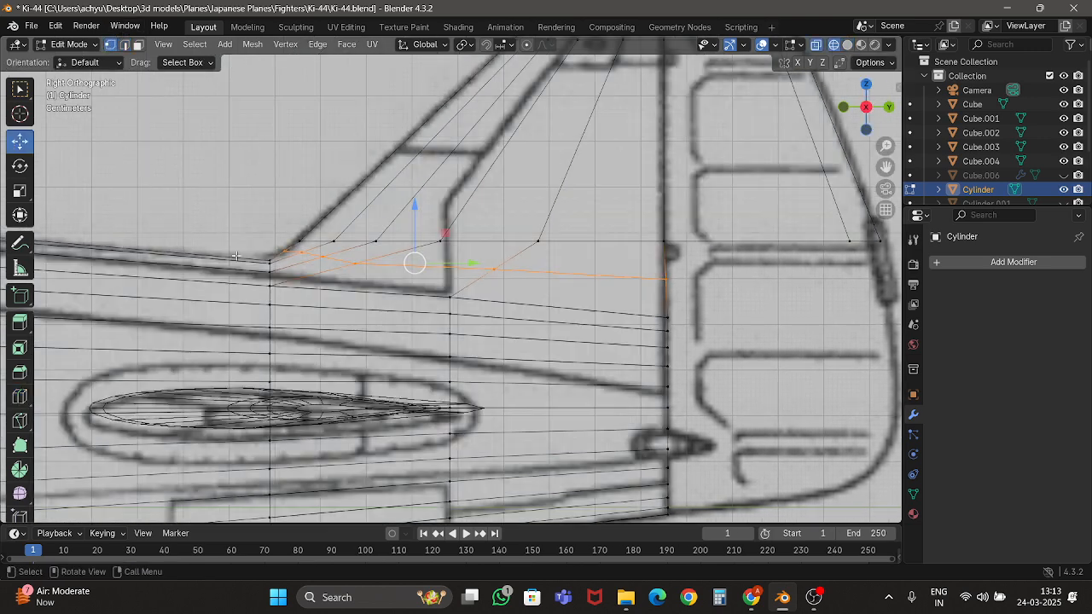
left_click_drag(274, 246, 362, 284)
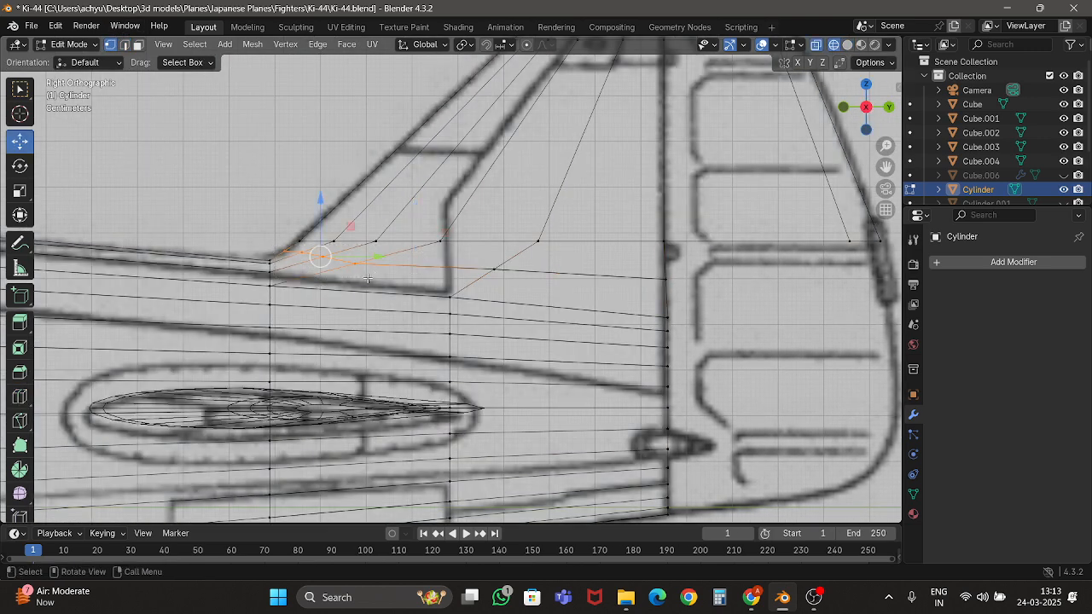
key("alt+z")
scroll(264, 242, "up", 3)
key("shift+space")
key("t")
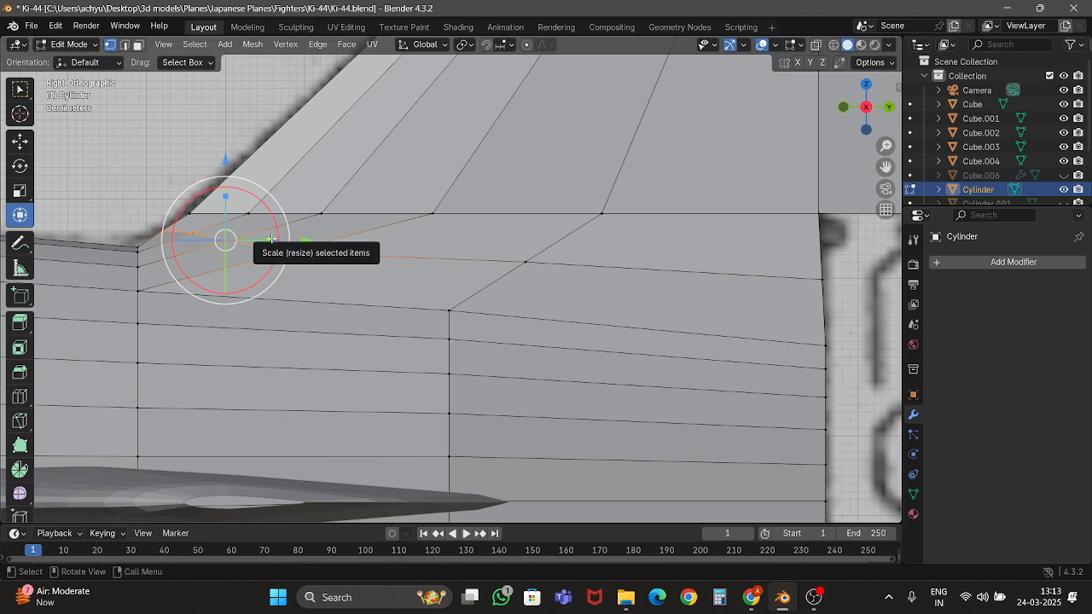
left_click_drag(265, 242, 311, 252)
key("z")
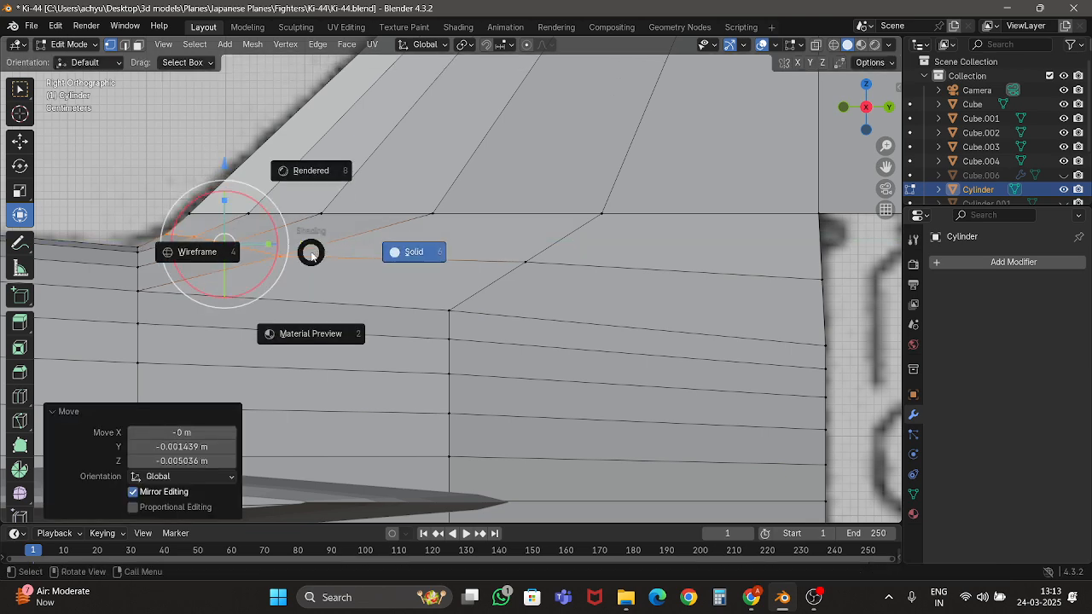
Exit mesh editing and save the model with the adjusted fin base.
key("Tab")
scroll(312, 256, "down", 5)
key("ctrl+s")
Select the fuselage's bottom rear vertices and move them backward in right view onto the lower outline of the blueprint's rudder.
middle_click_drag(510, 253, 374, 193, "shift")
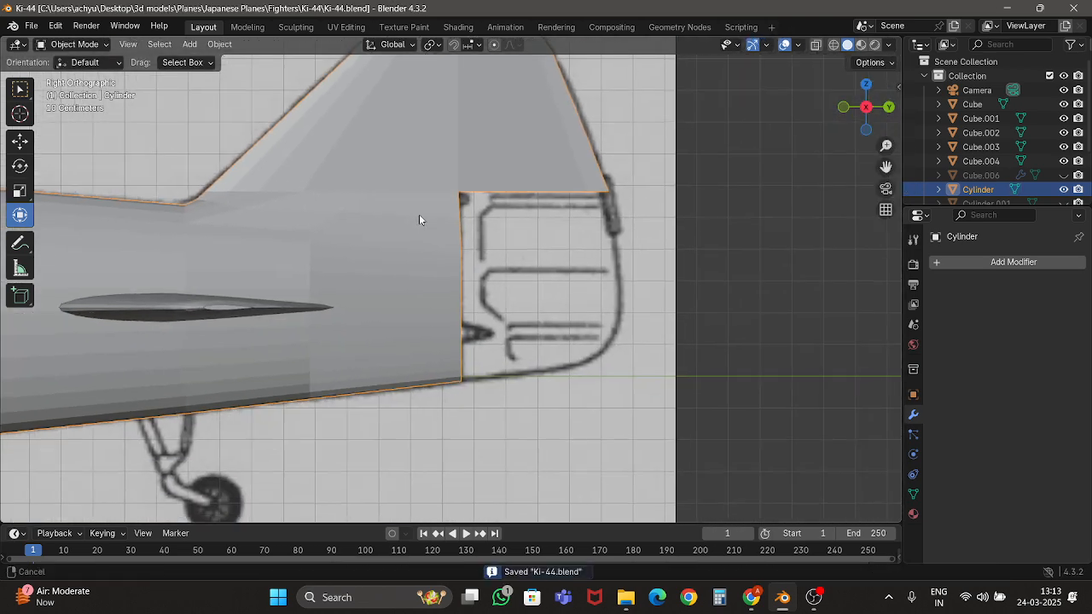
key("Tab")
key("z")
key("z")
mouse_move(662, 342)
middle_mouse_down("shift")
mouse_move(597, 354)
mouse_move(540, 309)
mouse_move(347, 476)
middle_mouse_up("shift")
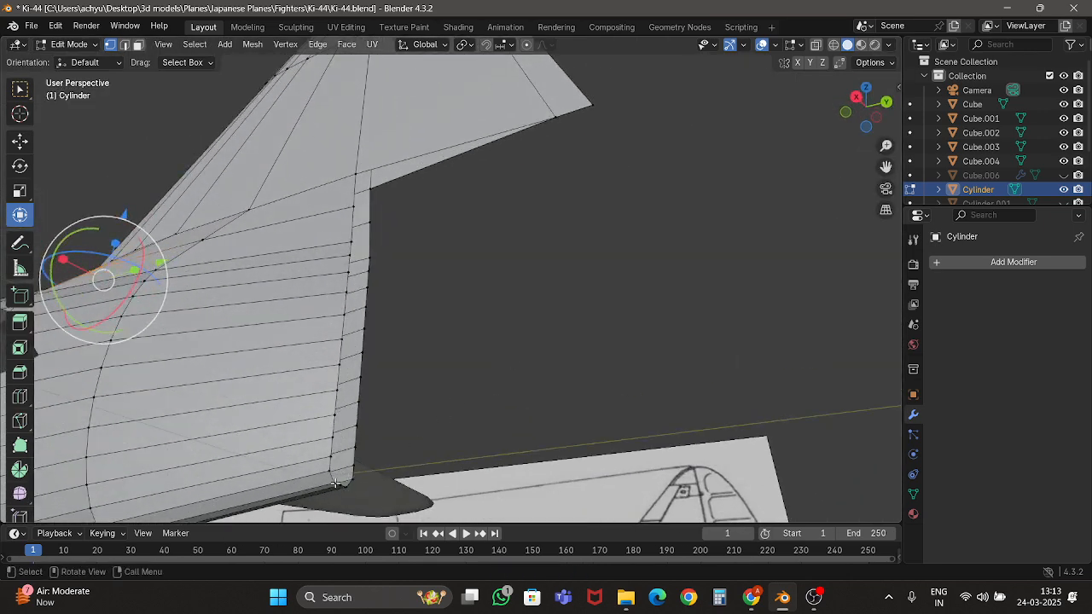
left_click(341, 486)
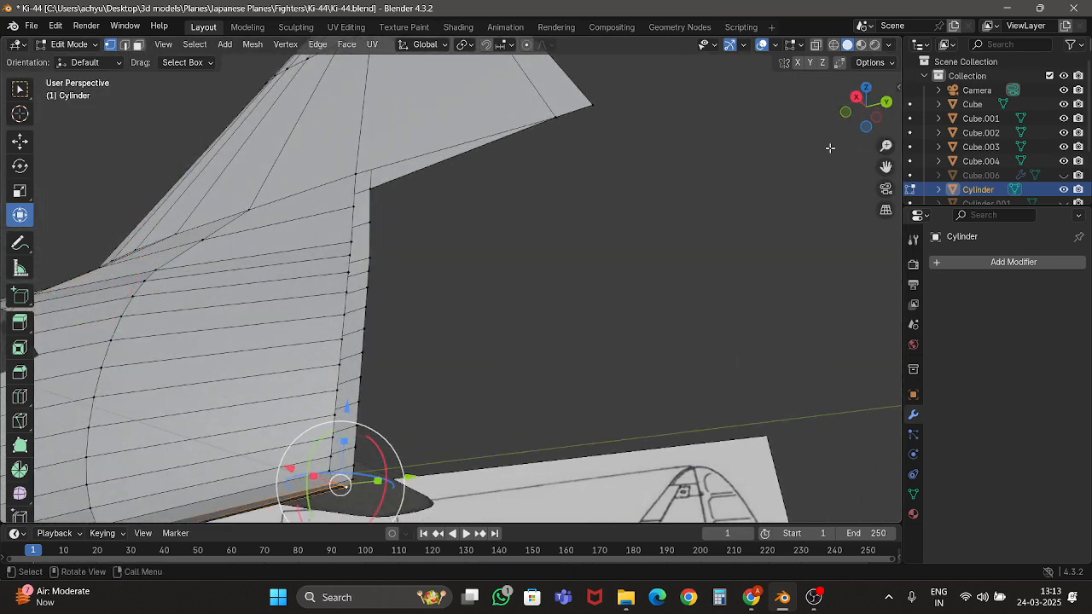
left_click(857, 98)
middle_click_drag(489, 453, 458, 359, "shift")
scroll(457, 358, "up", 2)
key("g")
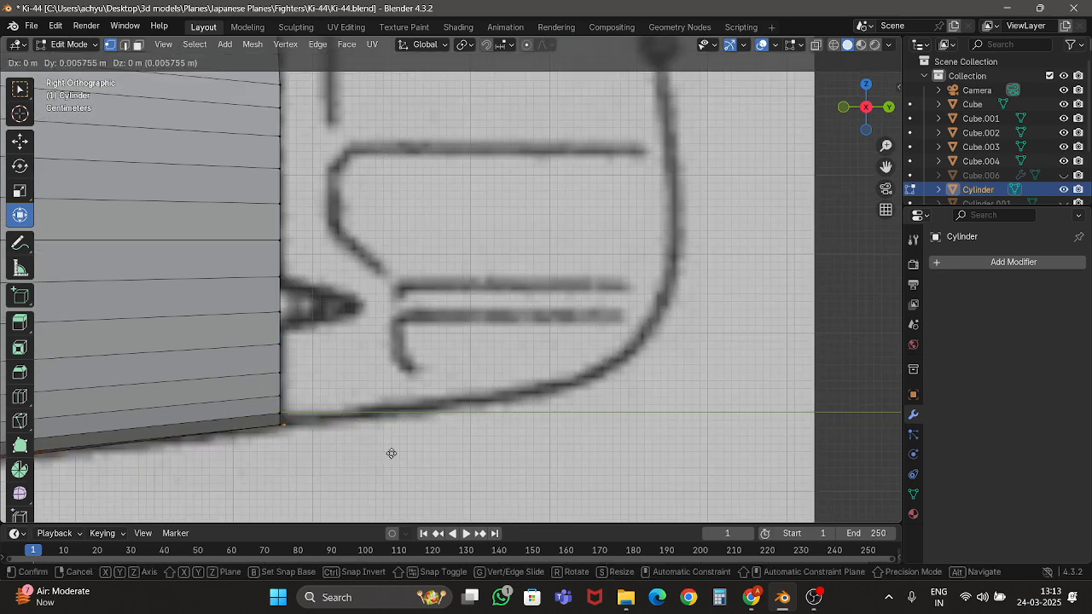
left_click(667, 414)
Connect the rear rim's lower corner vertices to the extended bottom tip vertices on both sides.
left_click(278, 415)
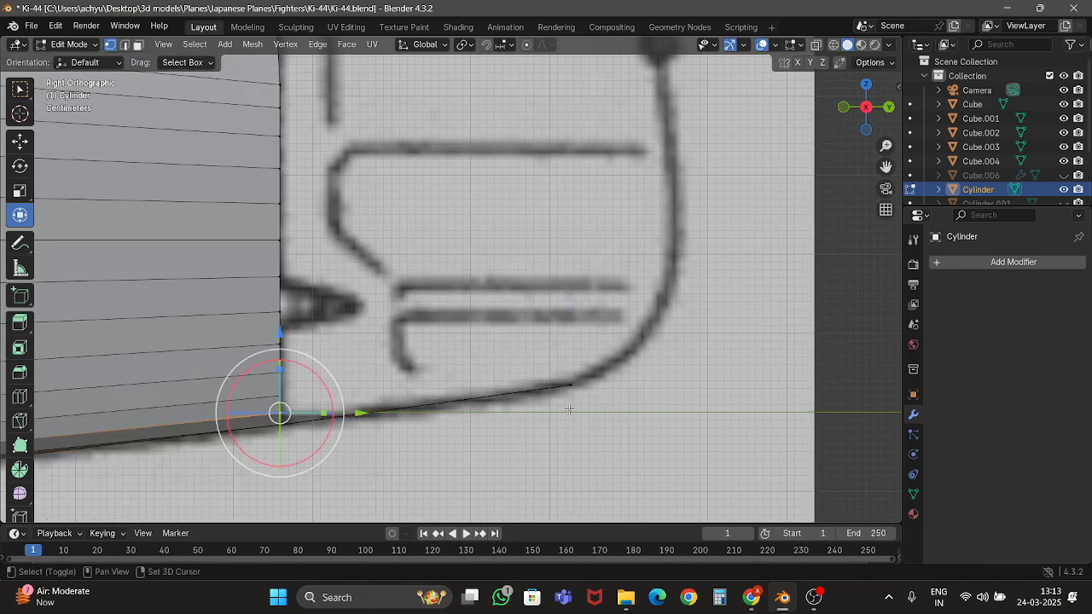
middle_click_drag(286, 401, 284, 358)
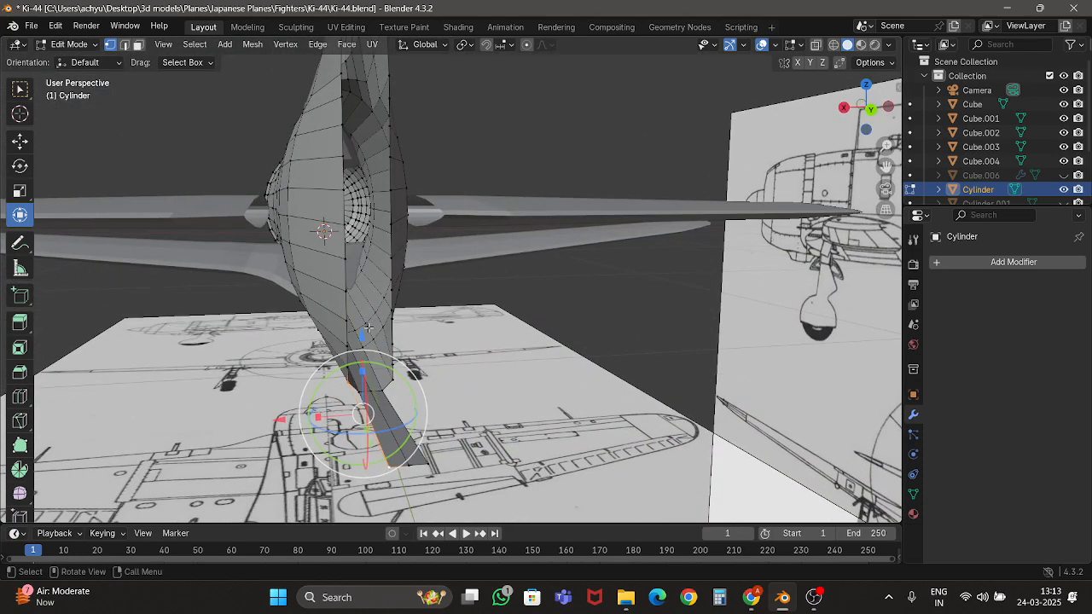
left_click(407, 389)
left_click(432, 460, "shift")
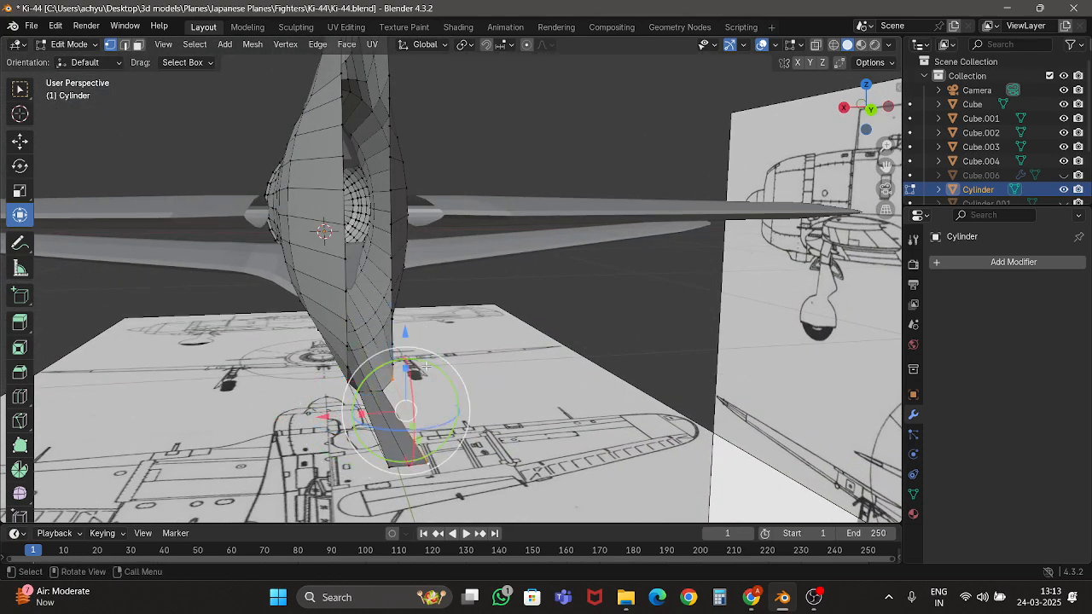
middle_click_drag(430, 454, 474, 376)
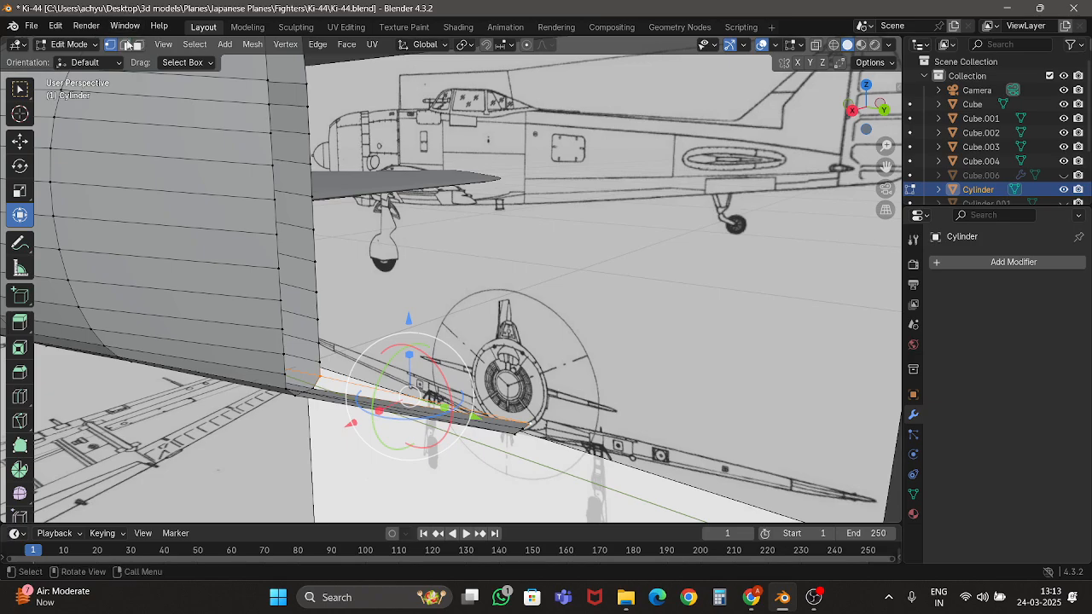
middle_click_drag(379, 297, 382, 320)
scroll(403, 309, "down", 6)
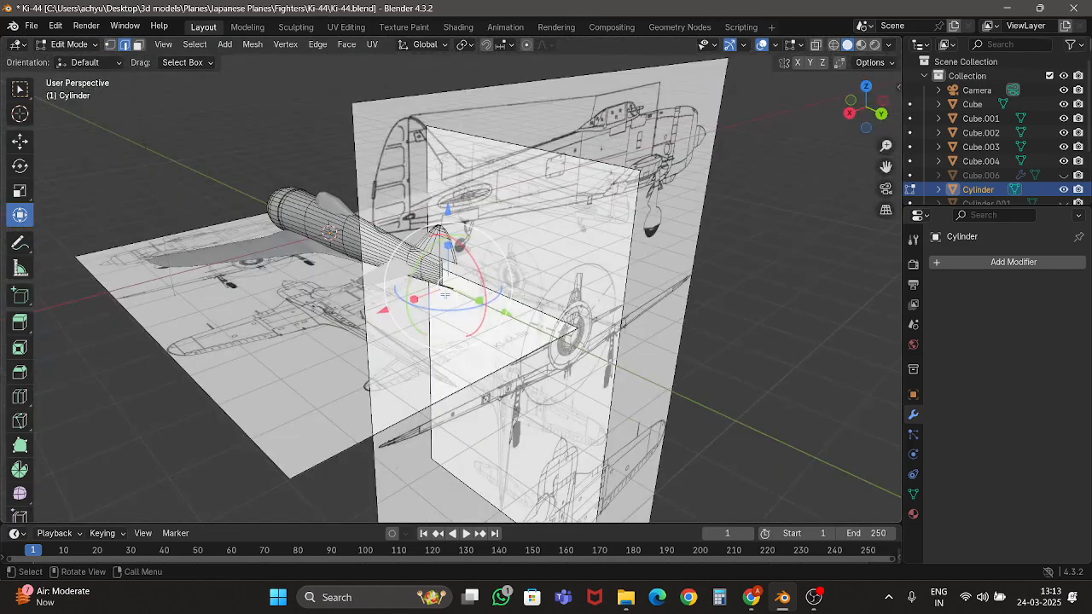
middle_click_drag(375, 246, 202, 367)
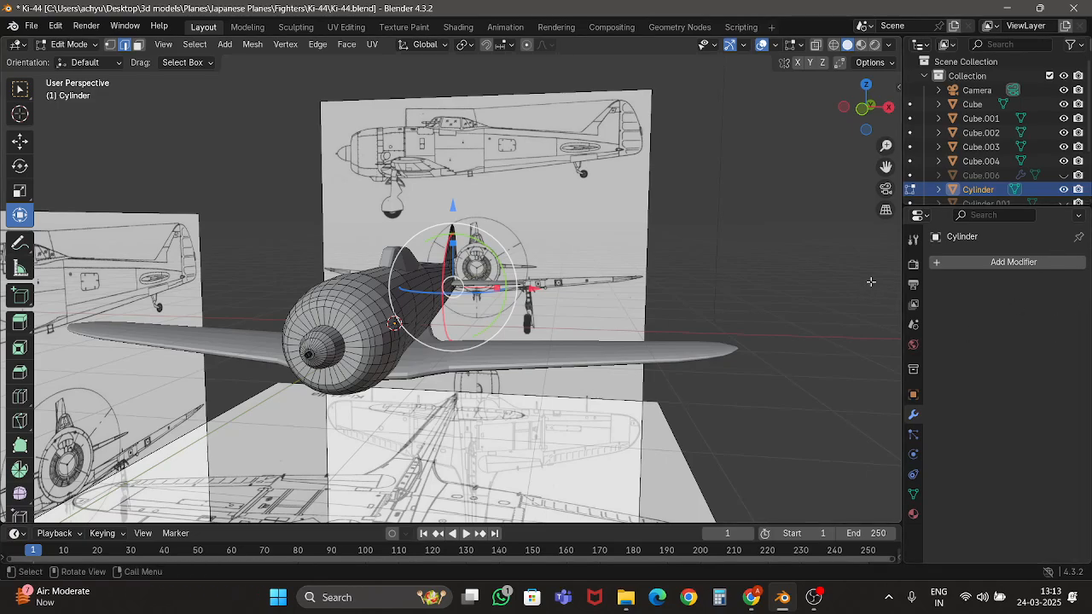
scroll(604, 312, "up", 5)
middle_click_drag(604, 312, 352, 337)
scroll(351, 331, "down", 2)
scroll(363, 354, "up", 3)
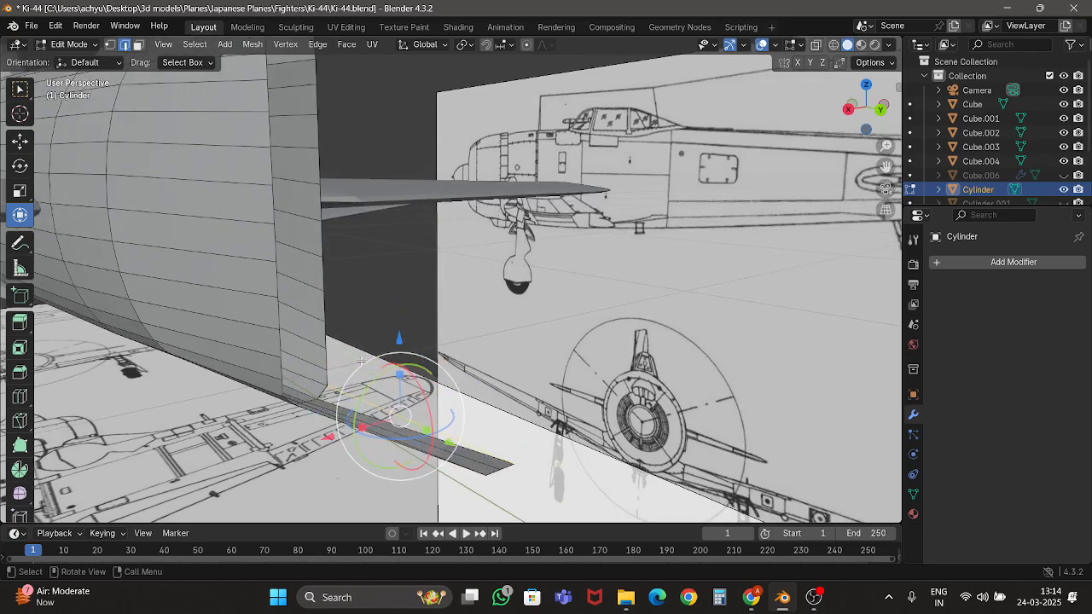
left_click(301, 411)
key("ctrl+z")
middle_click_drag(278, 426, 301, 363)
key("Tab")
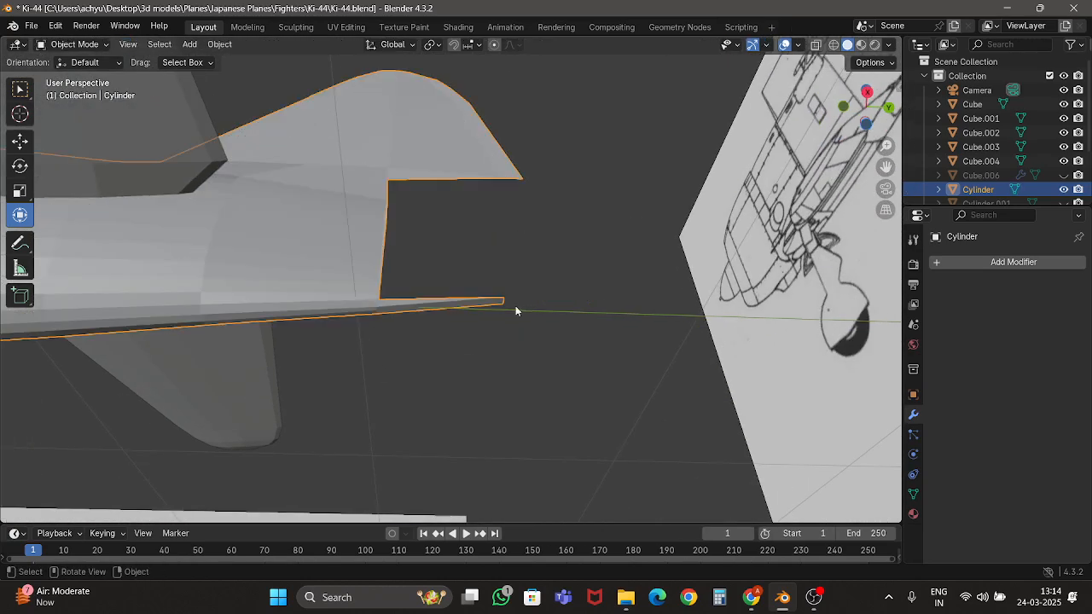
Extrude the bottom tip's rear edge in right view about 0.052 m backward and 0.028 m up along the blueprint's rudder outline.
left_click(867, 92)
key("Tab")
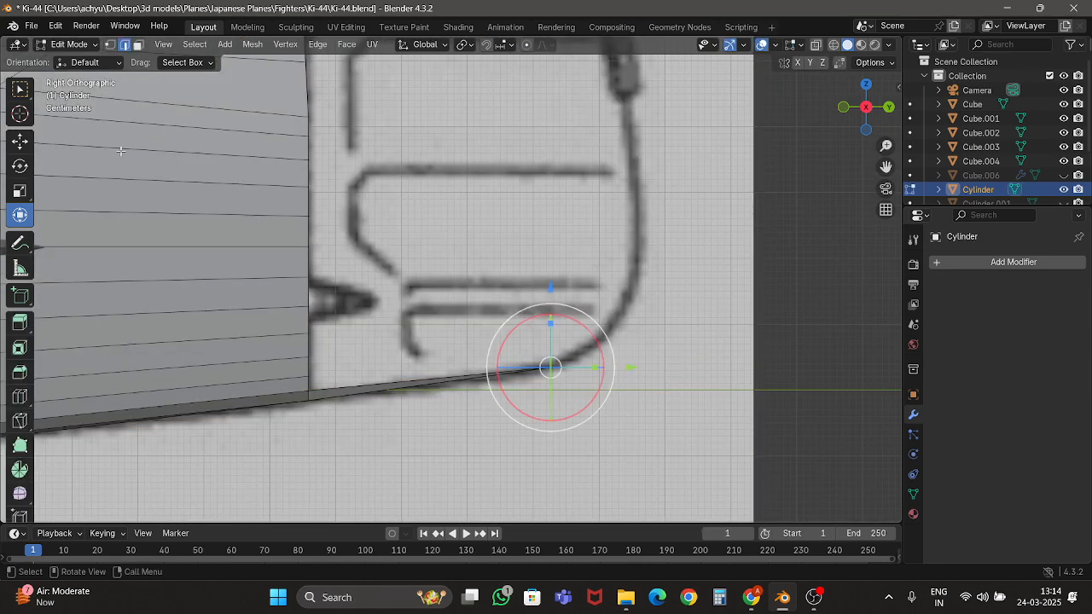
left_click(110, 43)
key("alt+z")
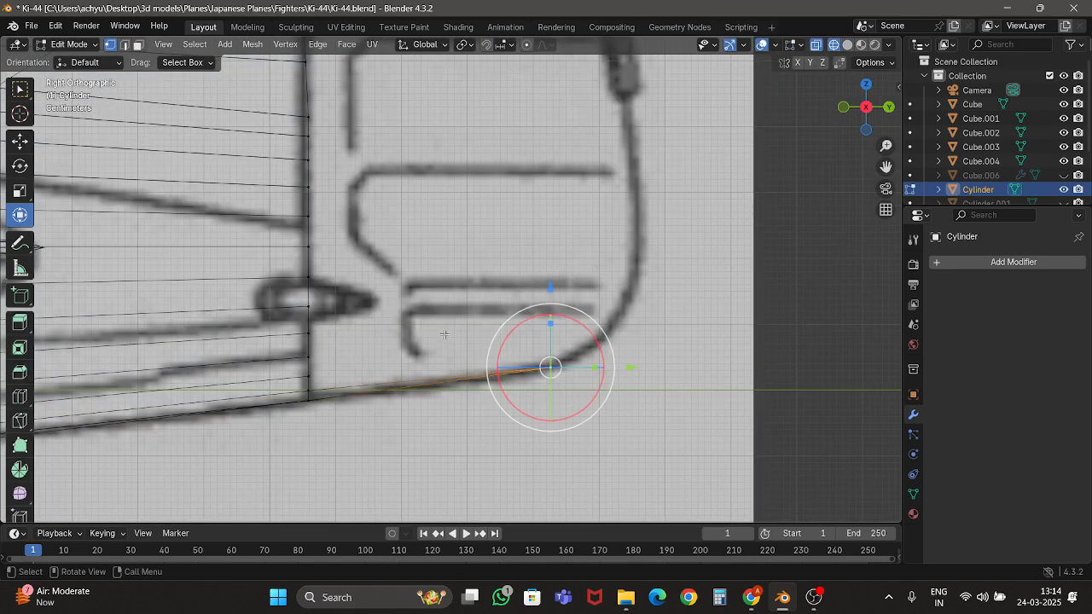
middle_click_drag(421, 239, 417, 335, "shift")
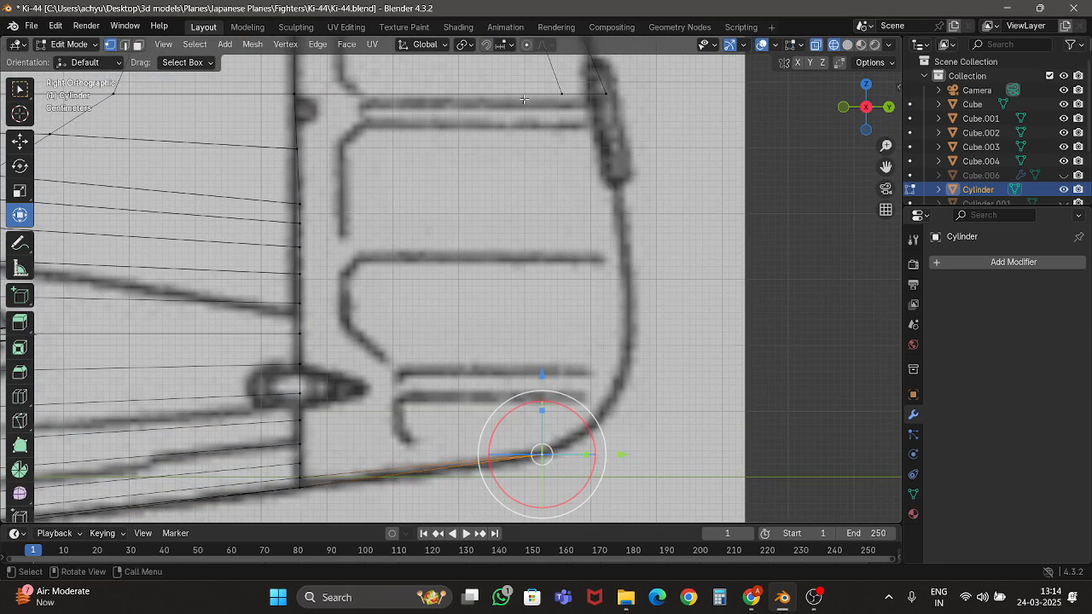
middle_click_drag(498, 382, 472, 319, "shift")
scroll(472, 319, "up", 1)
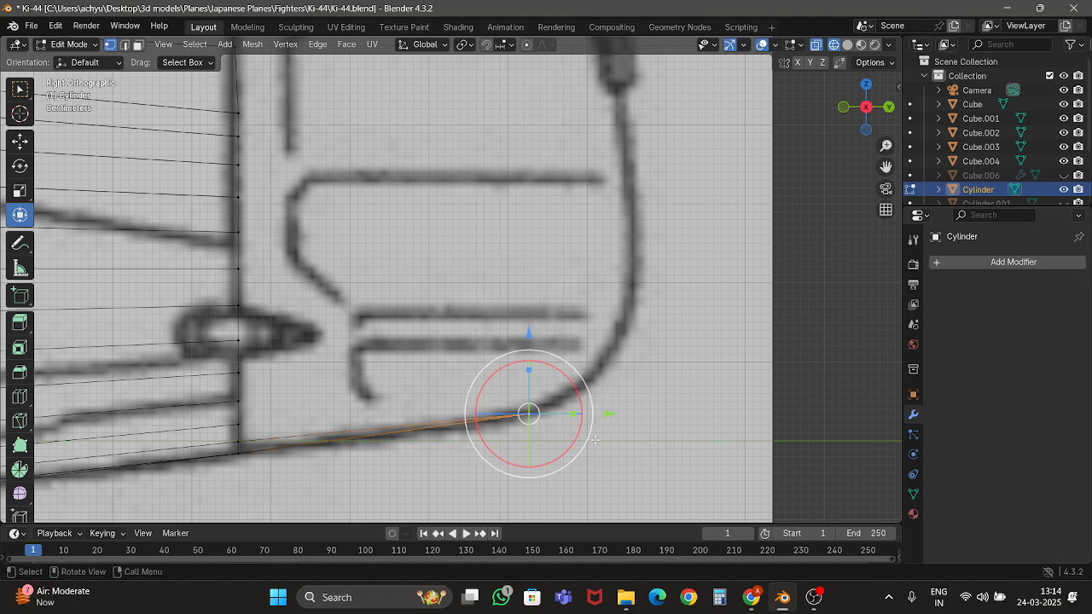
key("g")
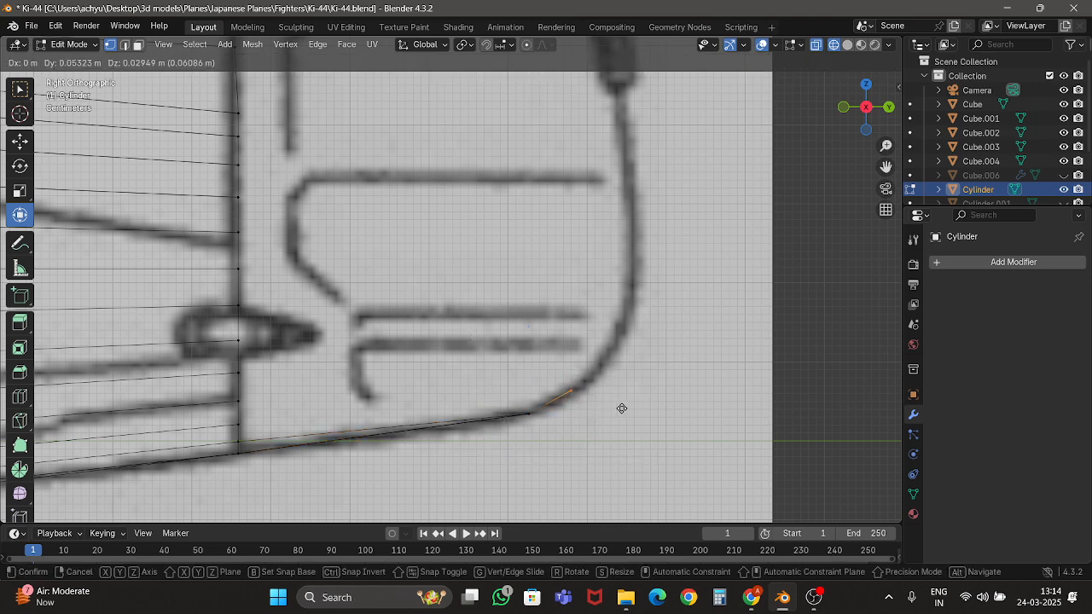
left_click(622, 408)
scroll(281, 413, "down", 1)
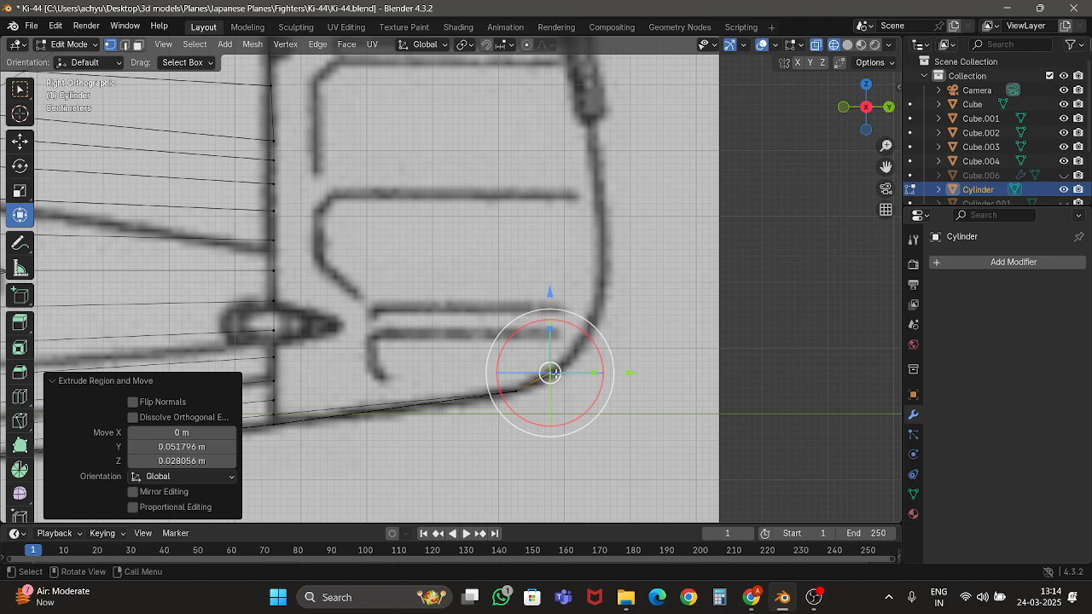
Extrude the tip's end in three further short segments up the curved lower rear outline of the rudder.
left_click_drag(551, 373, 597, 359)
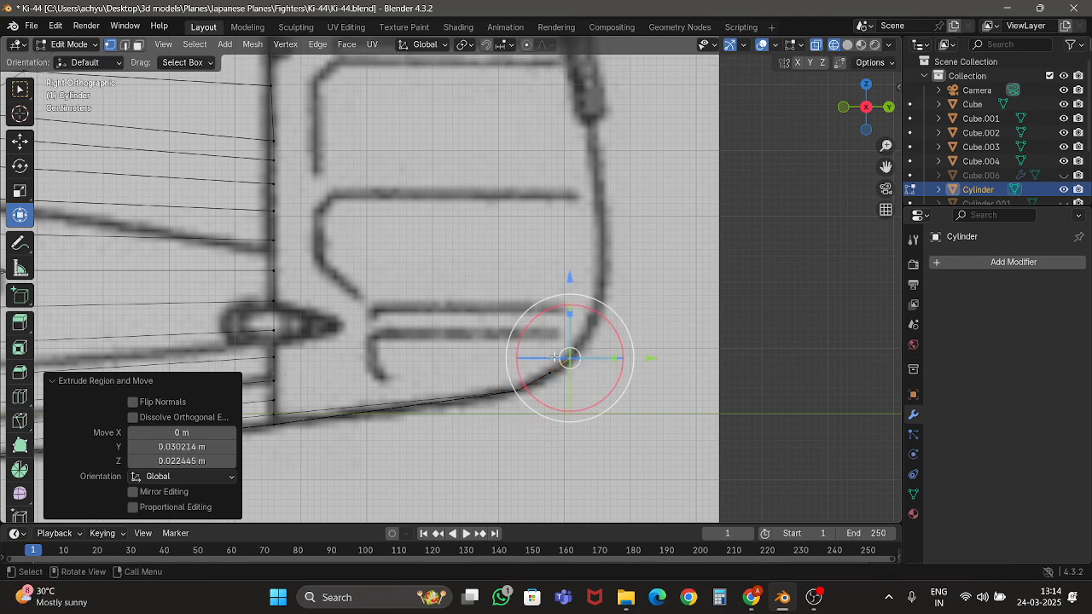
left_click_drag(555, 357, 646, 337)
left_click(654, 324)
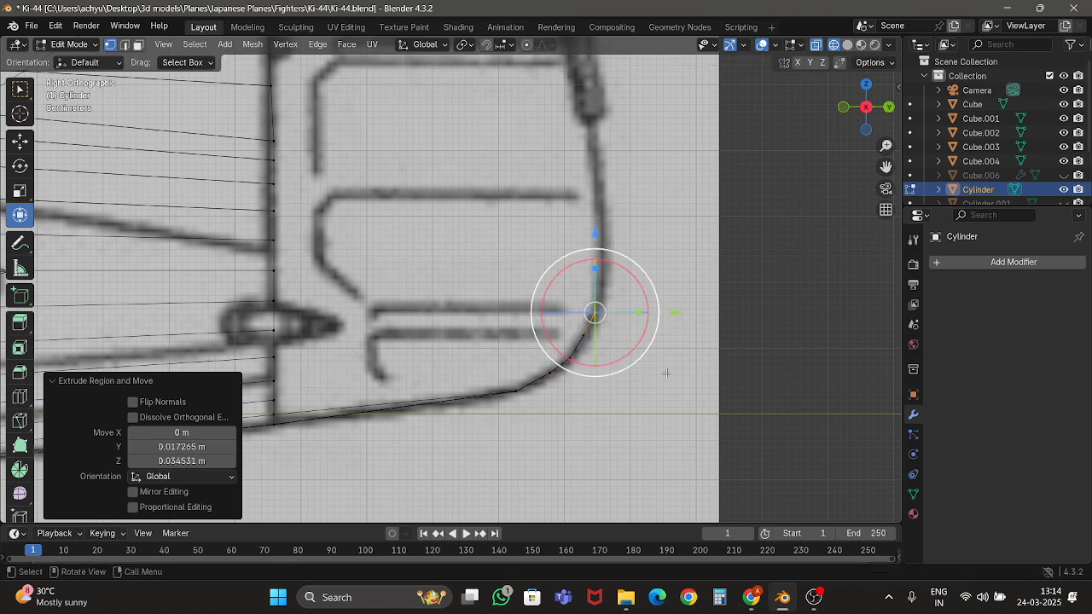
Move the second-to-last vertex row of the curved strip about 0.004 m backward onto the blueprint outline.
left_click(676, 411)
left_click_drag(577, 336, 595, 343)
key("g")
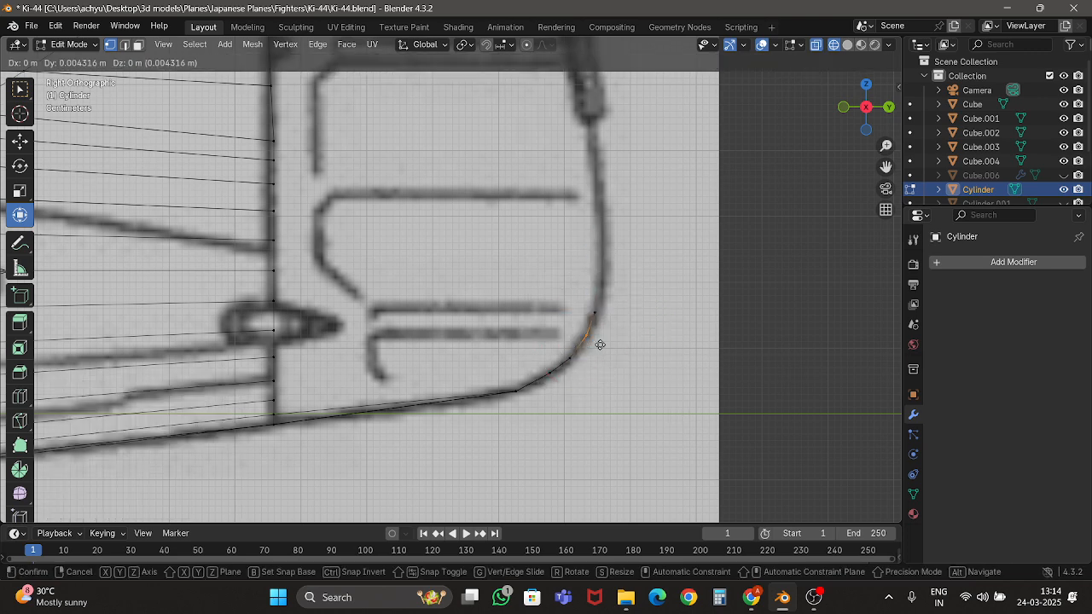
left_click(600, 344)
Select the outer side vertices along both edges of the curved strip and move them about 0.016 m forward.
key("shift+z")
middle_click_drag(715, 278, 565, 290)
scroll(493, 426, "up", 3)
scroll(493, 427, "down", 3)
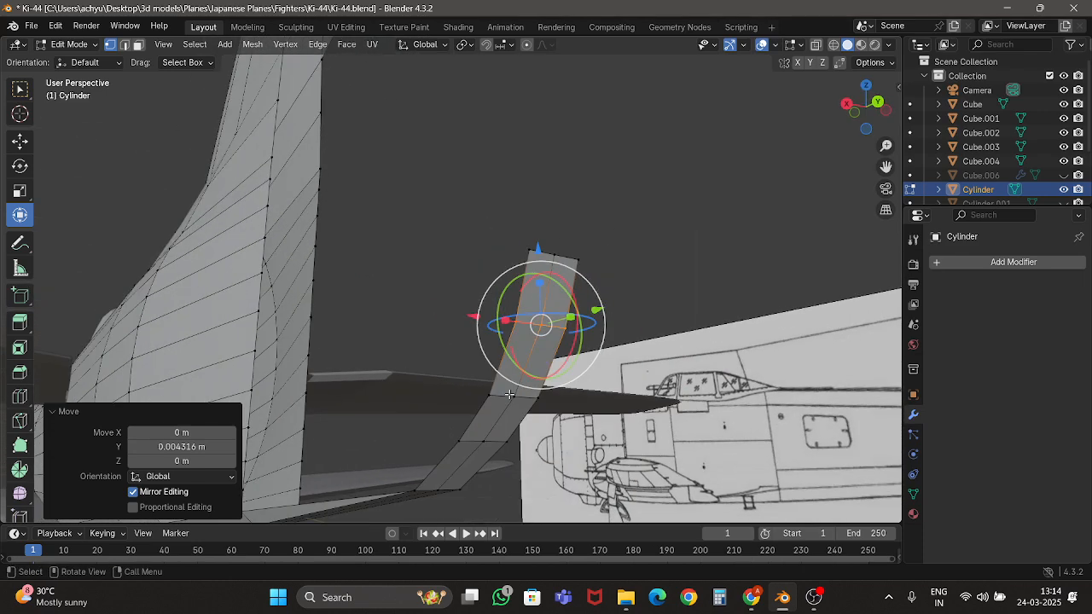
left_click(528, 252)
left_click(521, 299, "shift")
left_click(514, 323, "shift")
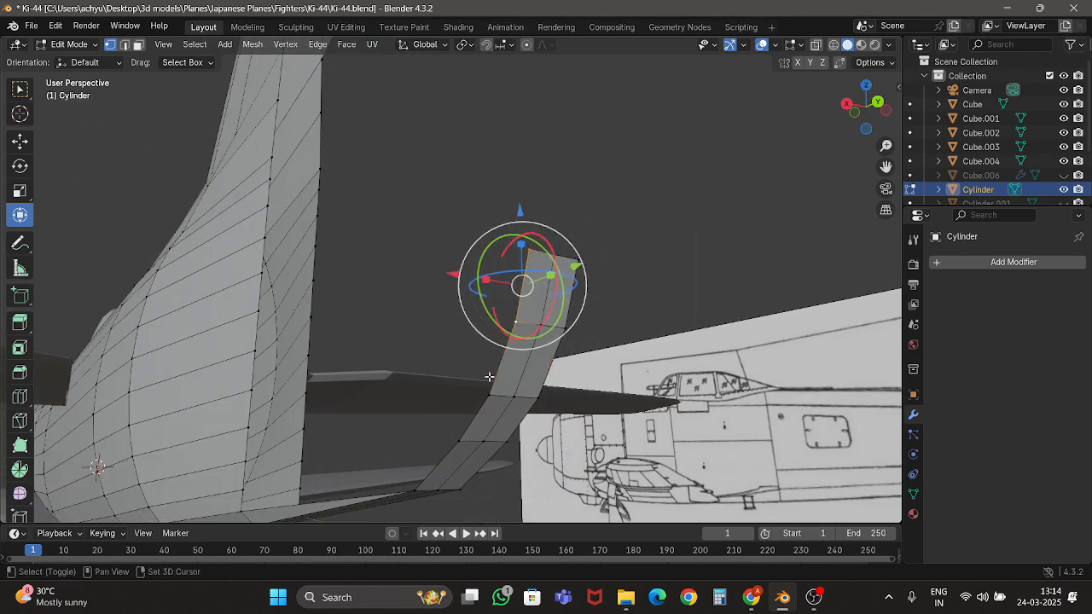
left_click(488, 394, "shift")
left_click(462, 436, "shift")
left_click(415, 488, "shift")
middle_click_drag(469, 475, 401, 445)
left_click(338, 439, "shift")
key("ctrl+z")
left_click(353, 439, "shift")
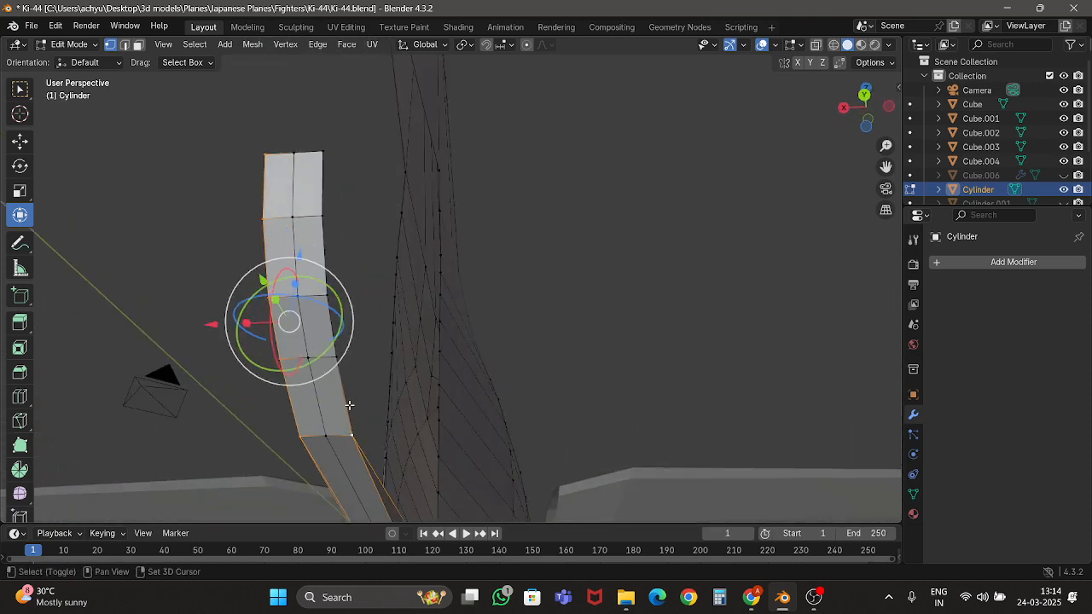
left_click(338, 359, "shift")
left_click(327, 297, "shift")
left_click(323, 218, "shift")
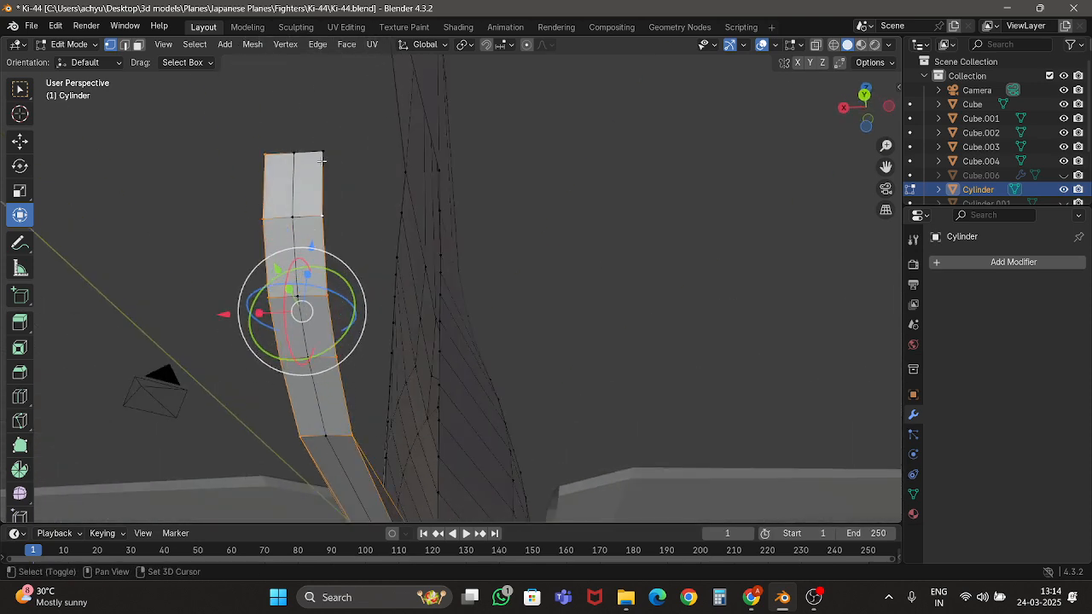
left_click(324, 154, "shift")
left_click(844, 110)
middle_click_drag(797, 447, 710, 352, "shift")
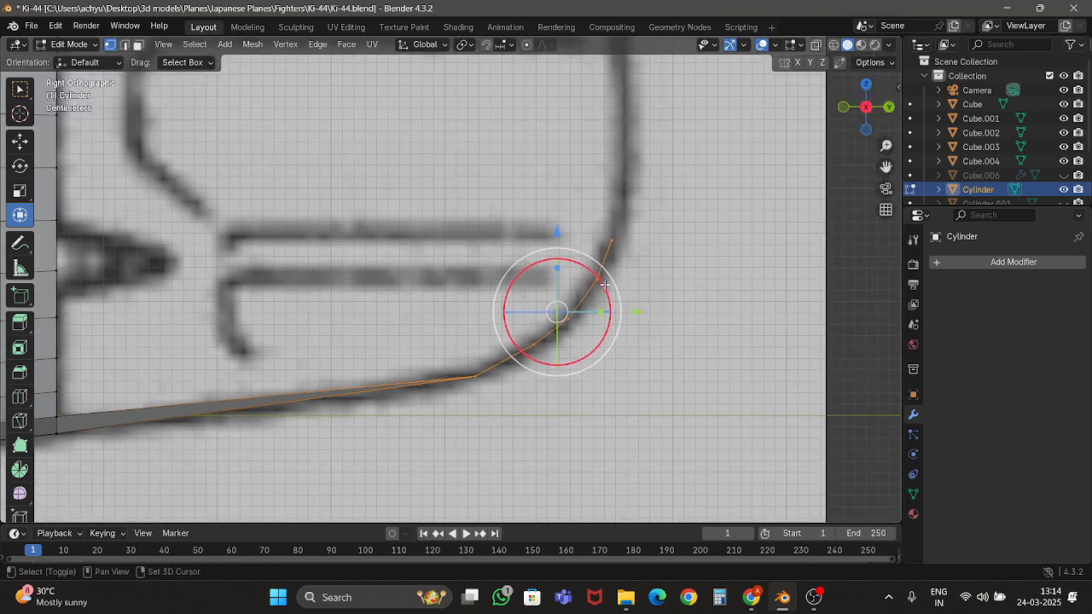
scroll(710, 352, "up", 2)
left_click_drag(684, 329, 659, 327)
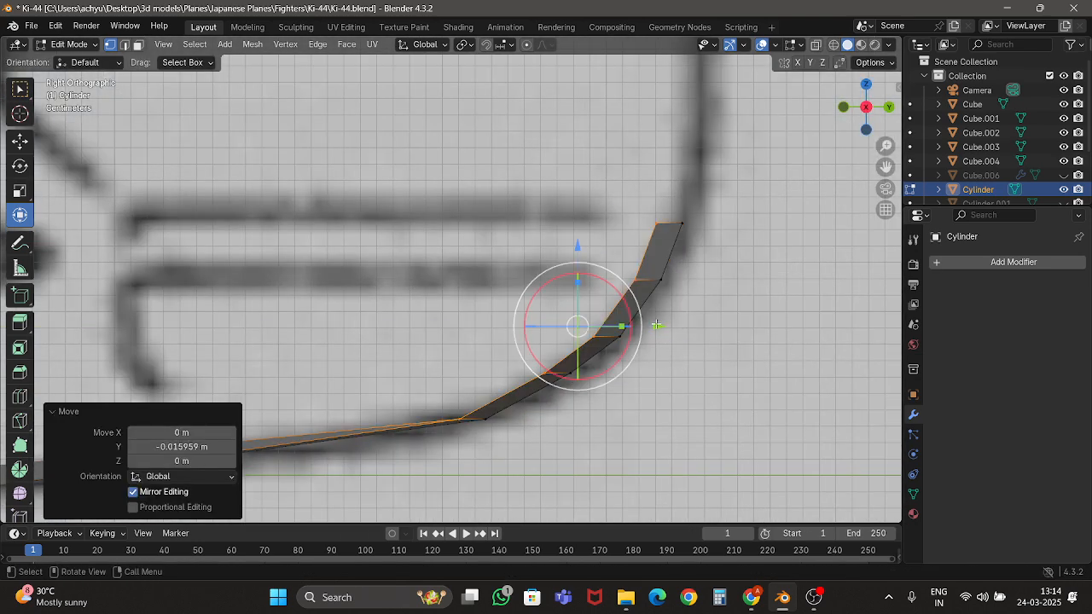
Adjust the selected side vertices' scale, ending with a factor of 1.21 along Y, and shift them slightly forward.
key("s")
key("Escape")
key("s")
left_click(637, 335)
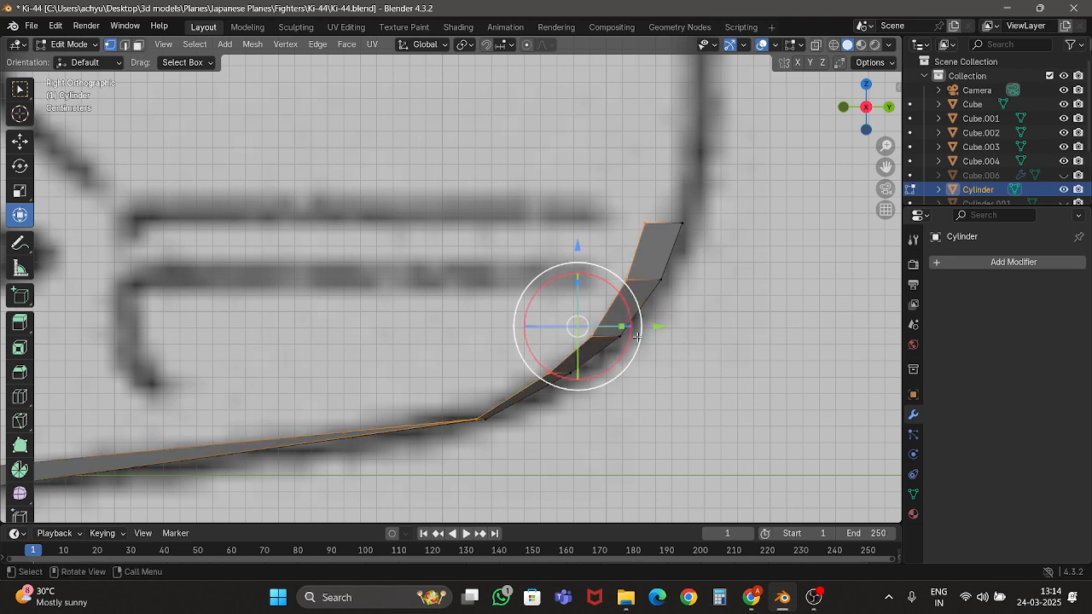
key("s")
key("y")
left_click(631, 326)
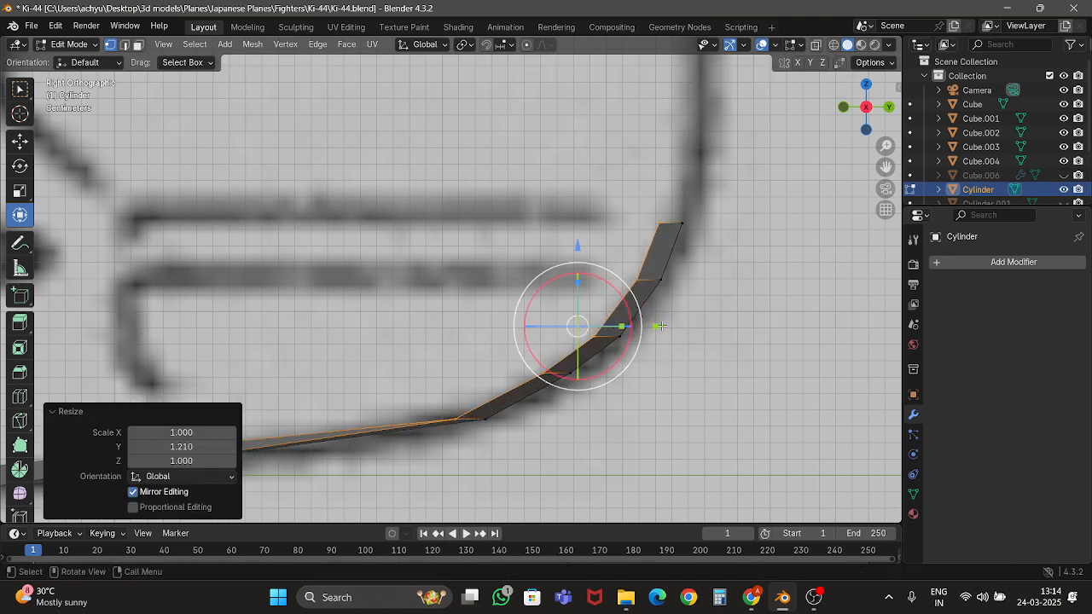
left_click_drag(661, 325, 650, 326)
scroll(650, 326, "down", 3)
Check the curved lower rudder strip from several angles and save the model.
key("Tab")
middle_click_drag(644, 324, 546, 261)
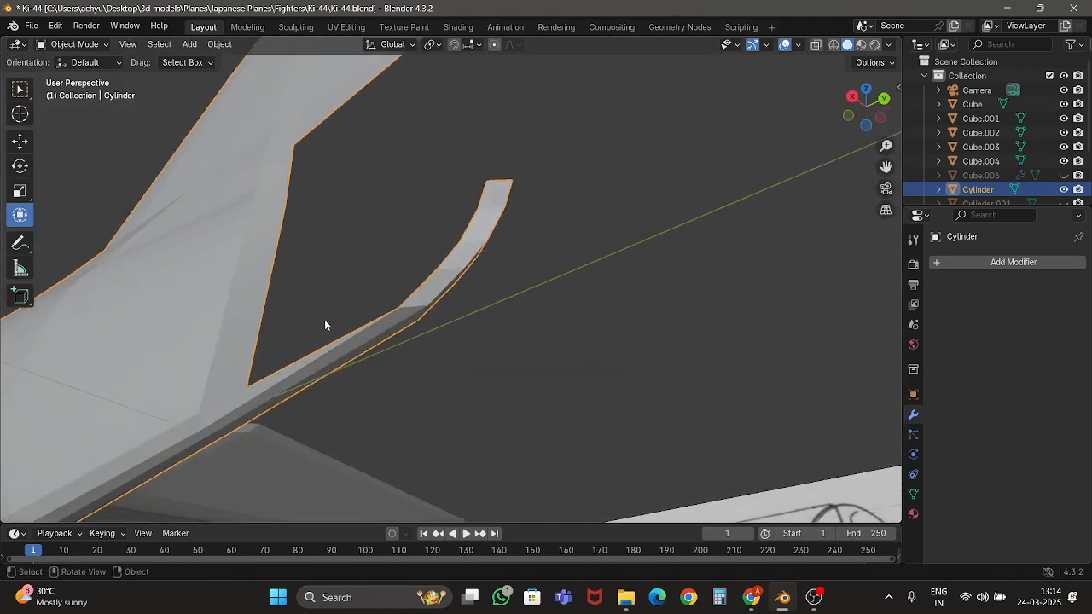
scroll(324, 325, "up", 2)
key("Tab")
key("ctrl+s")
scroll(395, 348, "down", 2)
middle_click_drag(492, 323, 503, 350)
key("Tab")
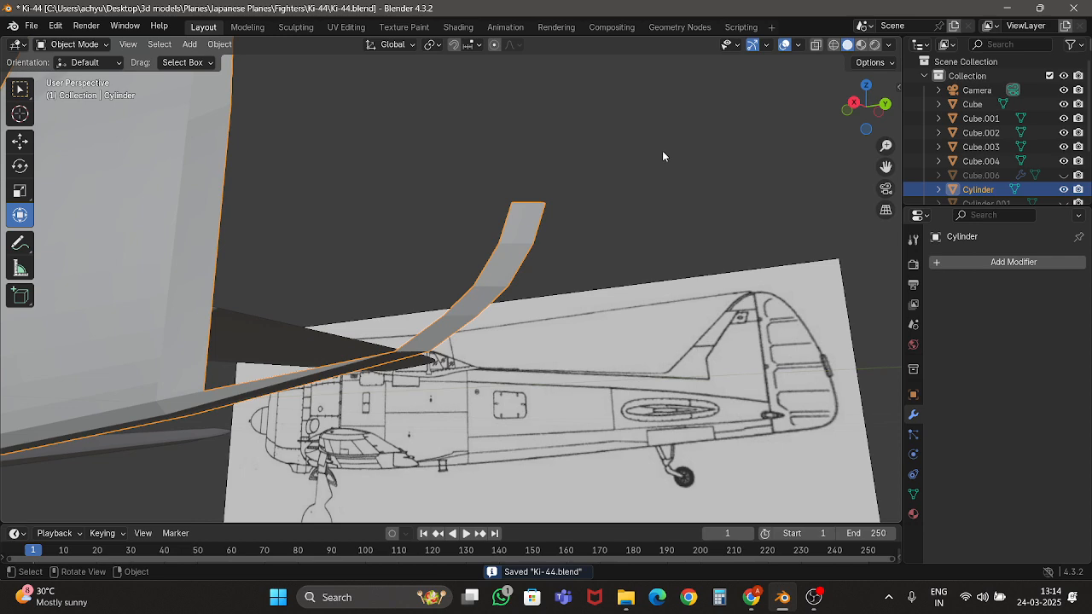
Extrude the fin's lower rear vertices in right view about 0.07 m down and 0.009 m backward along the rudder outline.
left_click(855, 102)
middle_click_drag(655, 171, 517, 458, "shift")
scroll(512, 452, "down", 4)
key("Tab")
key("shift+z")
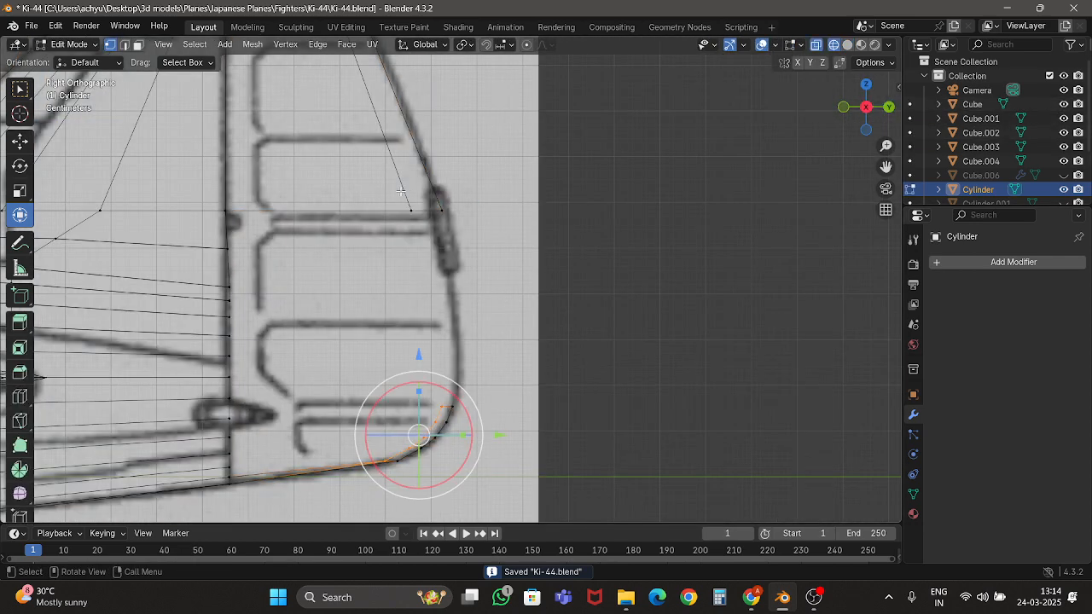
left_click_drag(400, 191, 492, 249)
middle_click_drag(496, 255, 516, 289, "shift")
scroll(517, 290, "up", 2)
key("e")
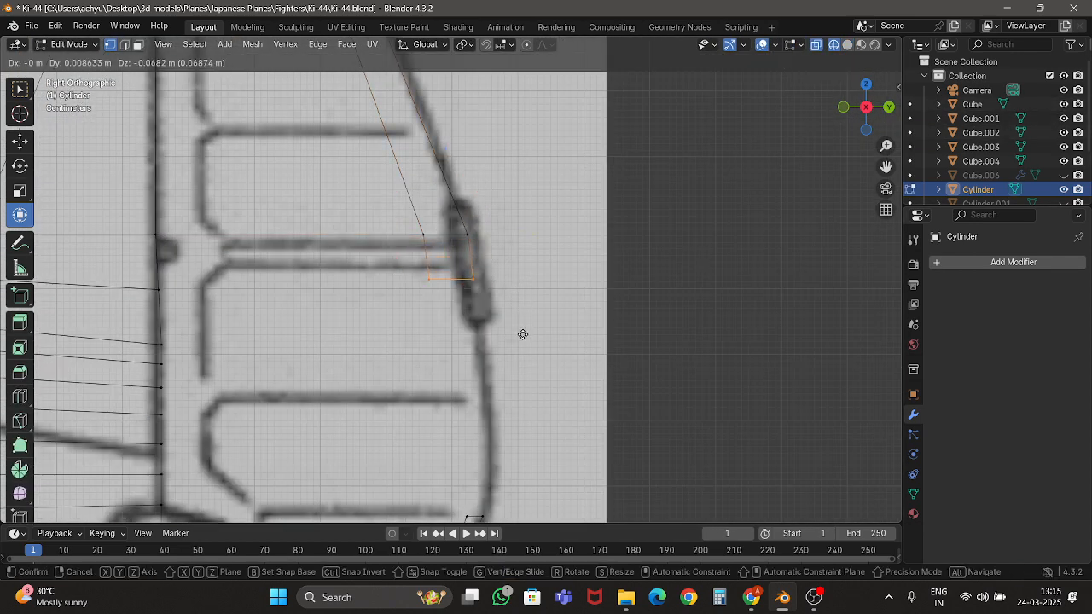
left_click(522, 335)
Select the inner-edge vertices of the curved lower strip and move them about 0.023 m forward.
mouse_move(412, 479)
middle_mouse_down("shift")
mouse_move(412, 336)
mouse_move(425, 330)
mouse_move(432, 284)
middle_mouse_up("shift")
left_click_drag(432, 284, 489, 341)
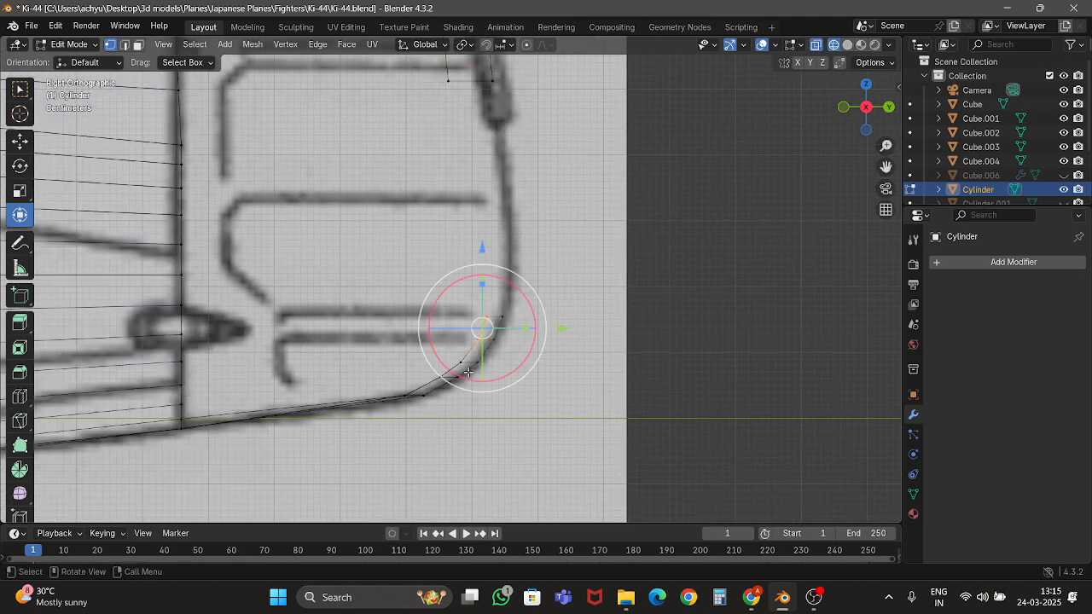
scroll(477, 341, "up", 2)
left_click_drag(326, 335, 477, 415)
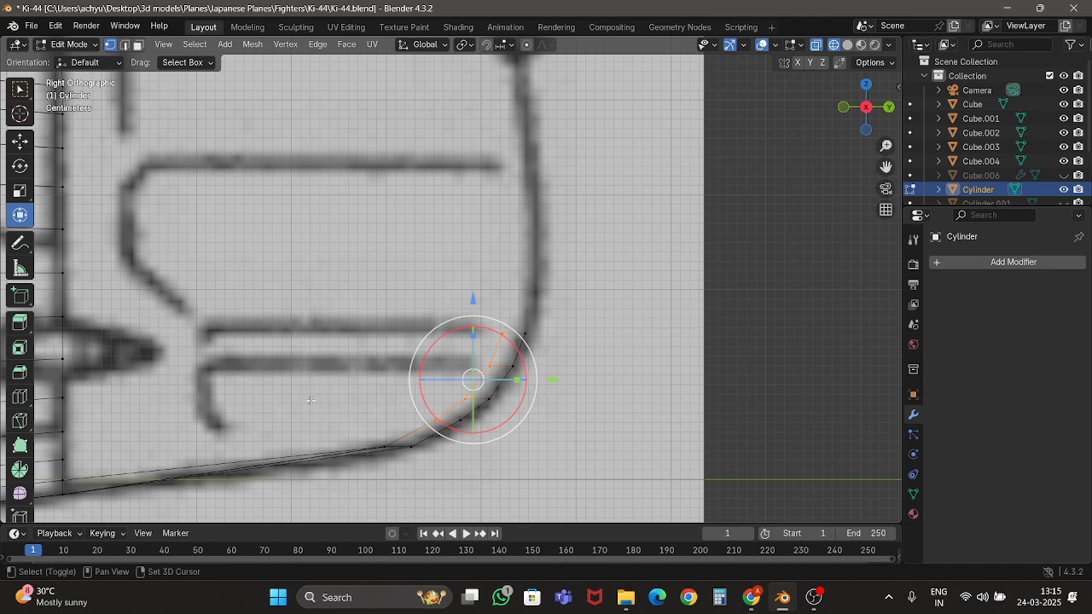
left_click_drag(310, 400, 404, 458, "shift")
left_click_drag(531, 394, 509, 394)
scroll(458, 316, "down", 3)
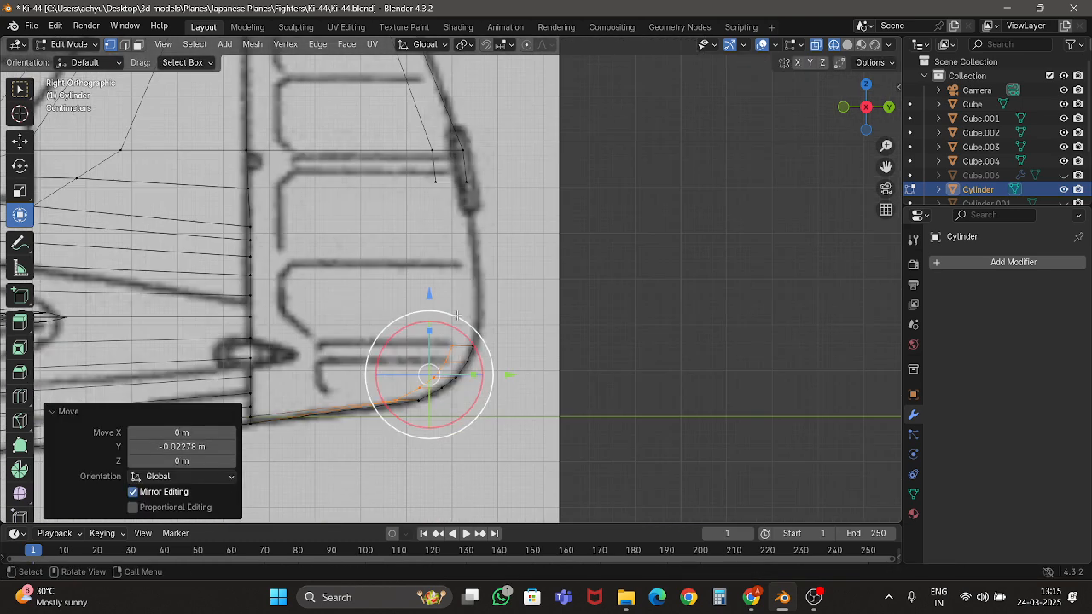
Extrude the fin's rear strip farther down and move the vertex row above its end about 0.004 m back and 0.006 m down.
left_click_drag(415, 165, 476, 193)
key("g")
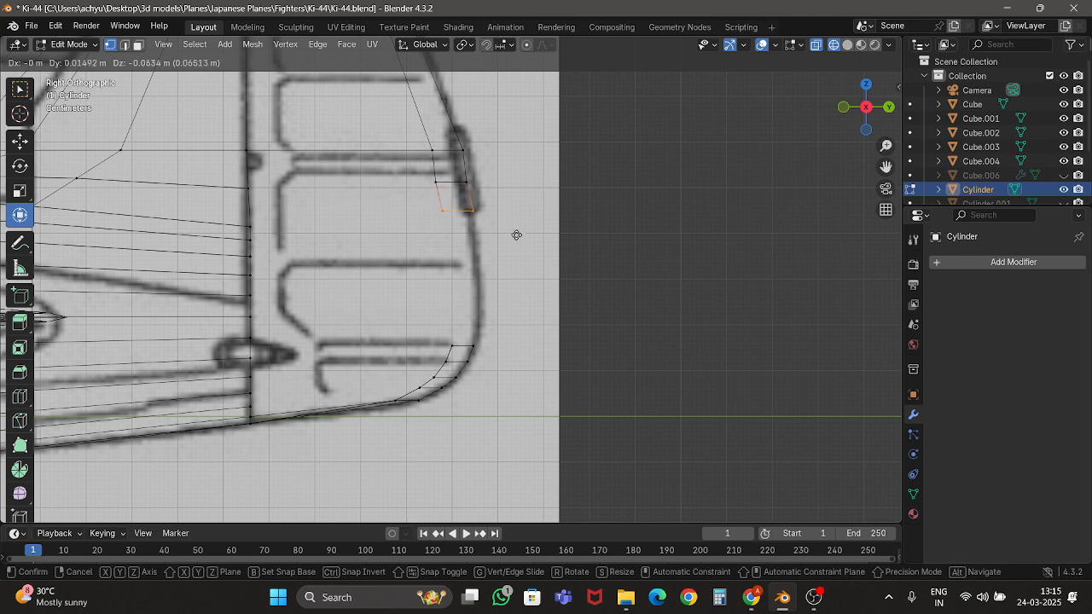
left_click(517, 247)
left_click_drag(351, 163, 488, 199)
key("g")
left_click(491, 202)
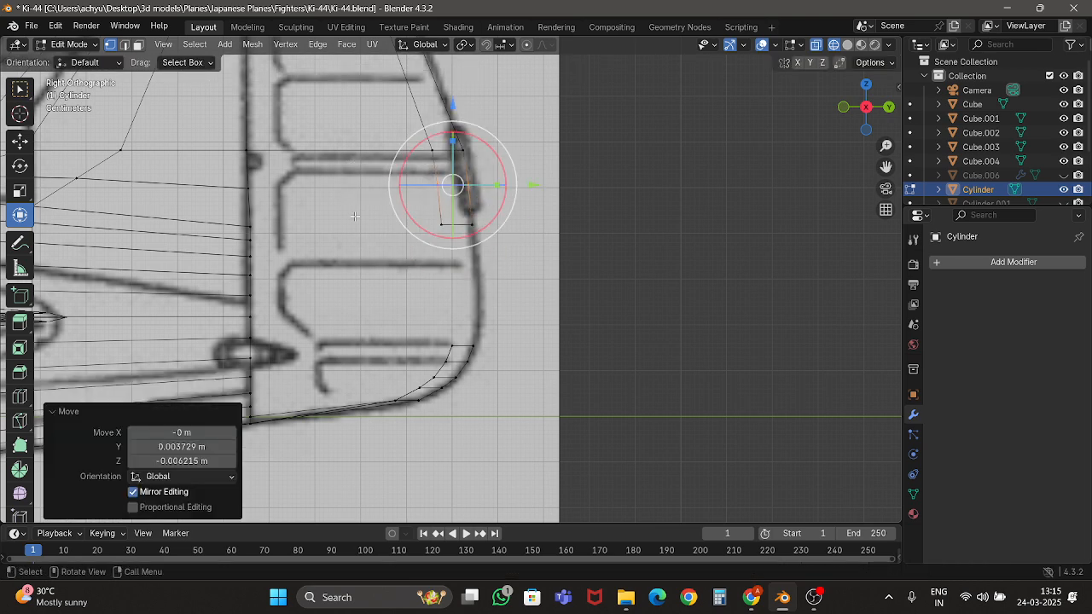
Extrude the rear strip's bottom row downward in three segments of about 0.05 m each, following the rudder's rear outline.
left_click_drag(361, 216, 495, 270)
key("e")
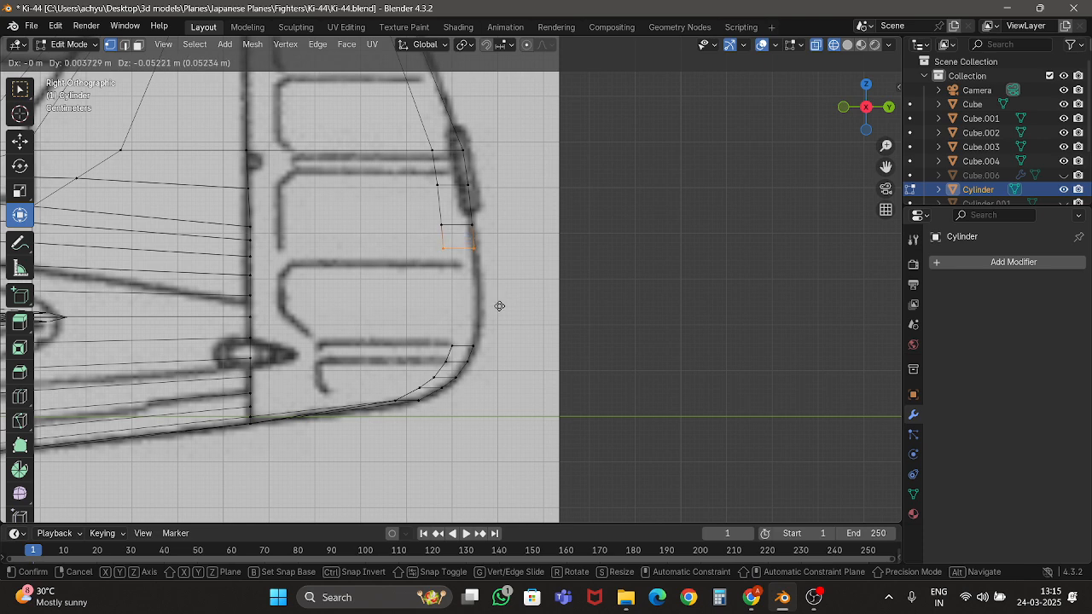
left_click(500, 307)
scroll(495, 303, "up", 1)
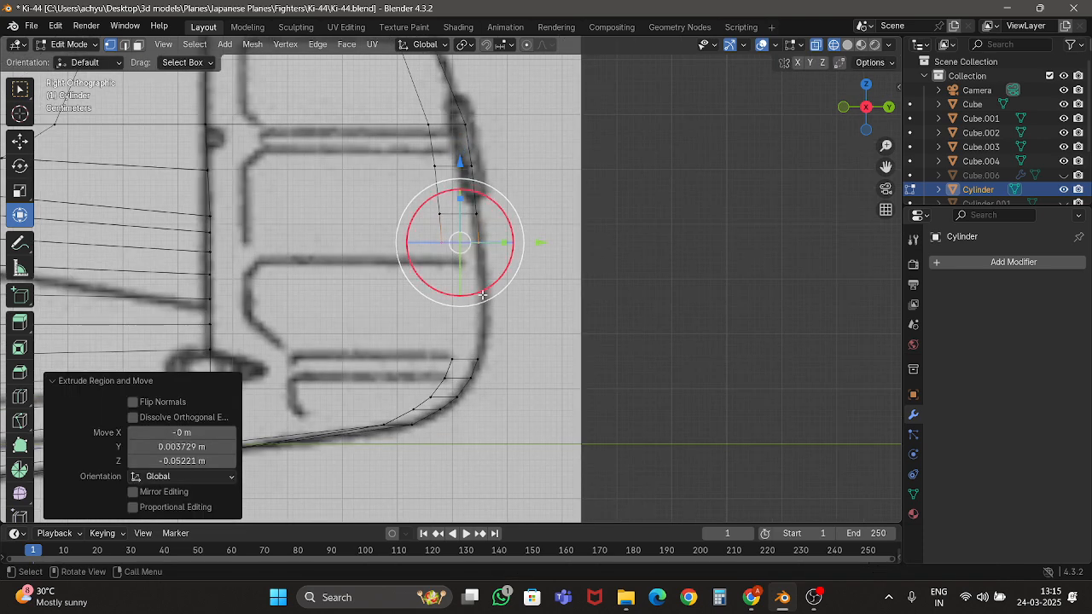
key("g")
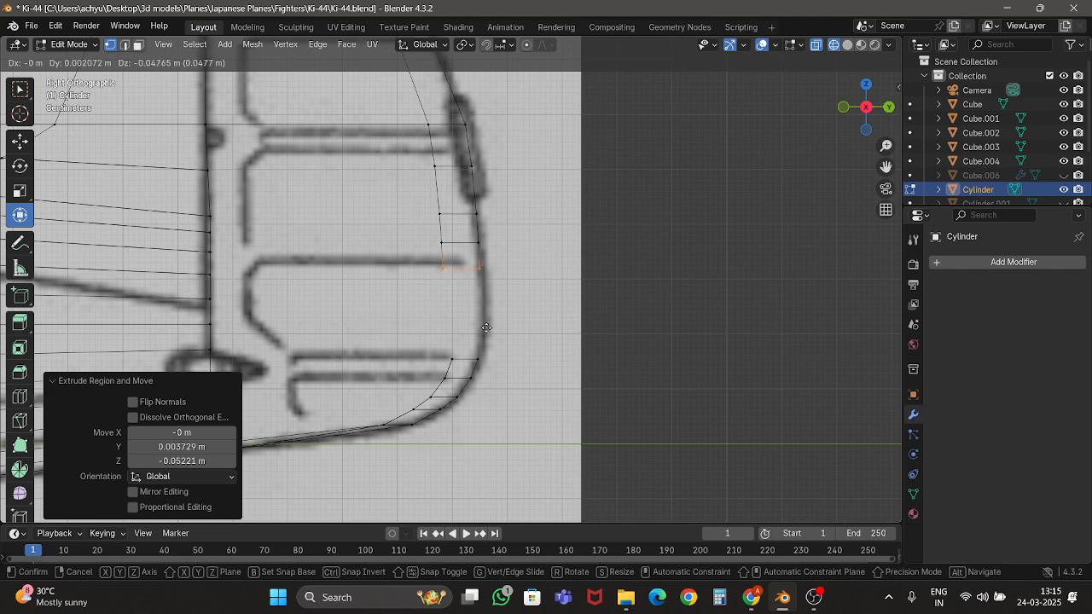
left_click(486, 330)
key("e")
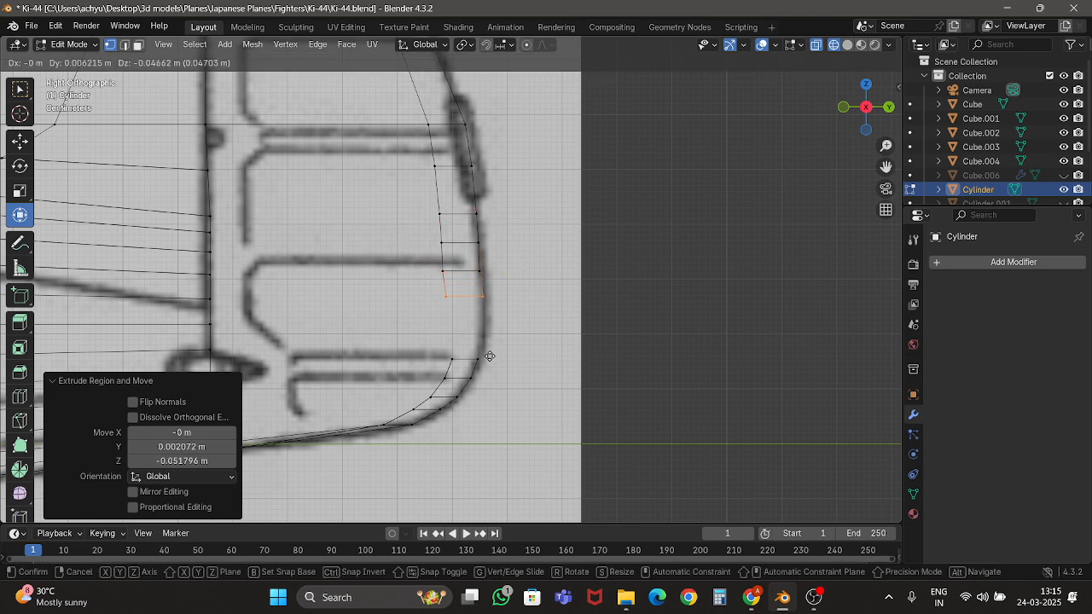
left_click(487, 357)
Select the curved lower strip's inner vertices and shift them forward along Y, finishing with a move of about 0.01 m.
left_click_drag(321, 313, 447, 401)
key("g")
key("y")
left_click(552, 396)
left_click(553, 396)
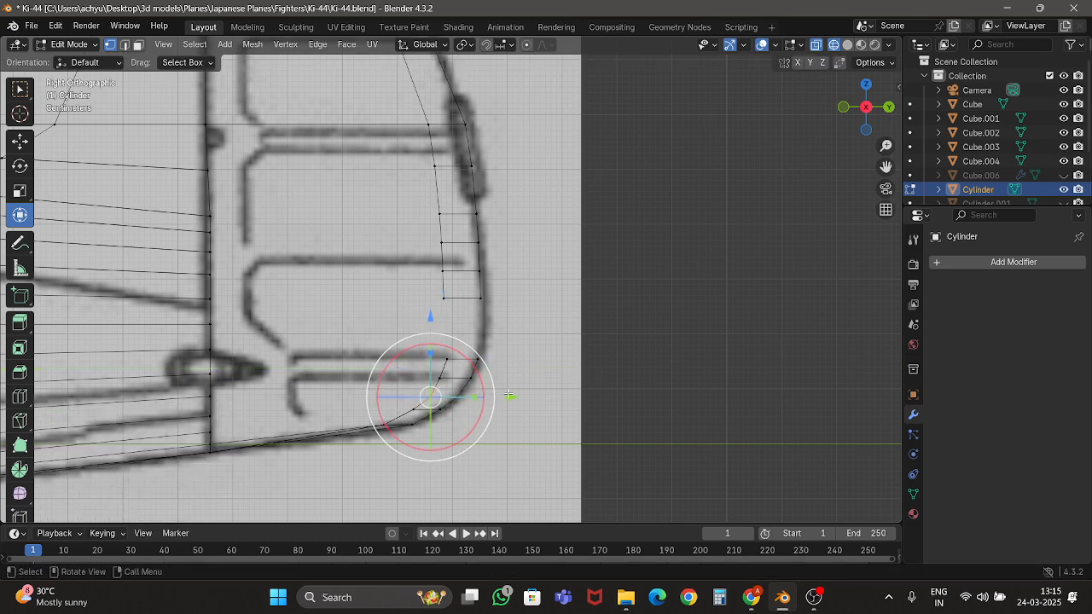
key("g")
key("y")
left_click(449, 322)
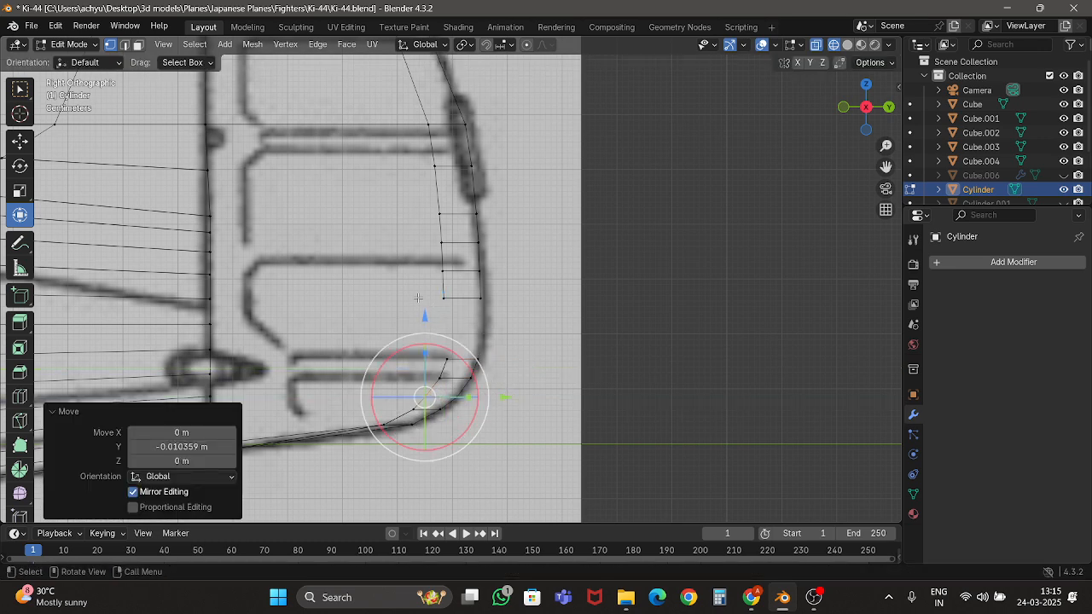
Extrude the rear strip's bottom vertex row about 0.05 m farther down along the rudder's rear outline.
left_click_drag(418, 297, 511, 338)
key("e")
right_click(455, 362)
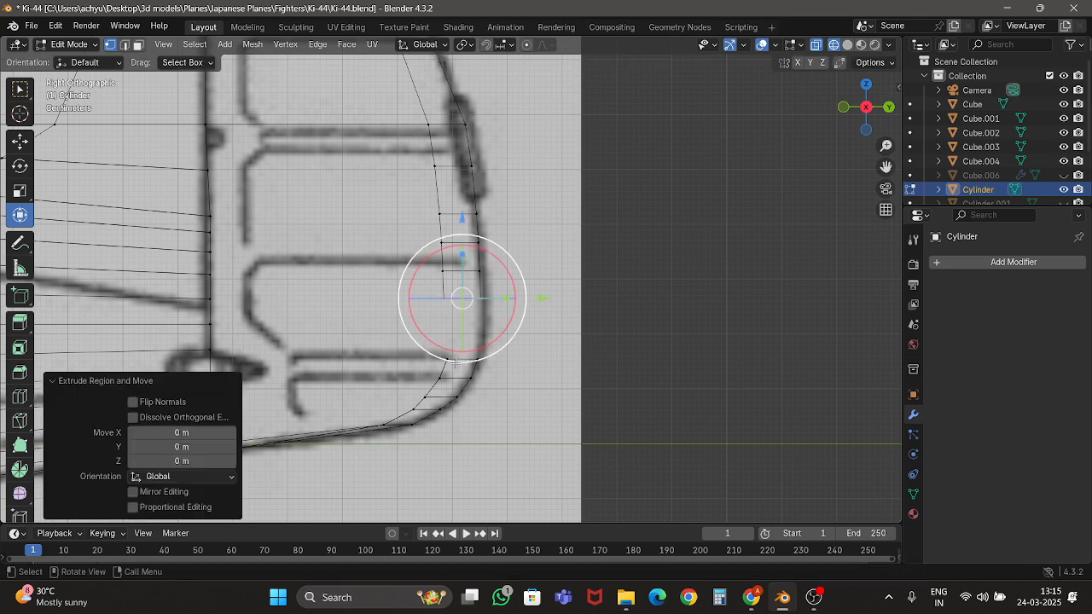
key("g")
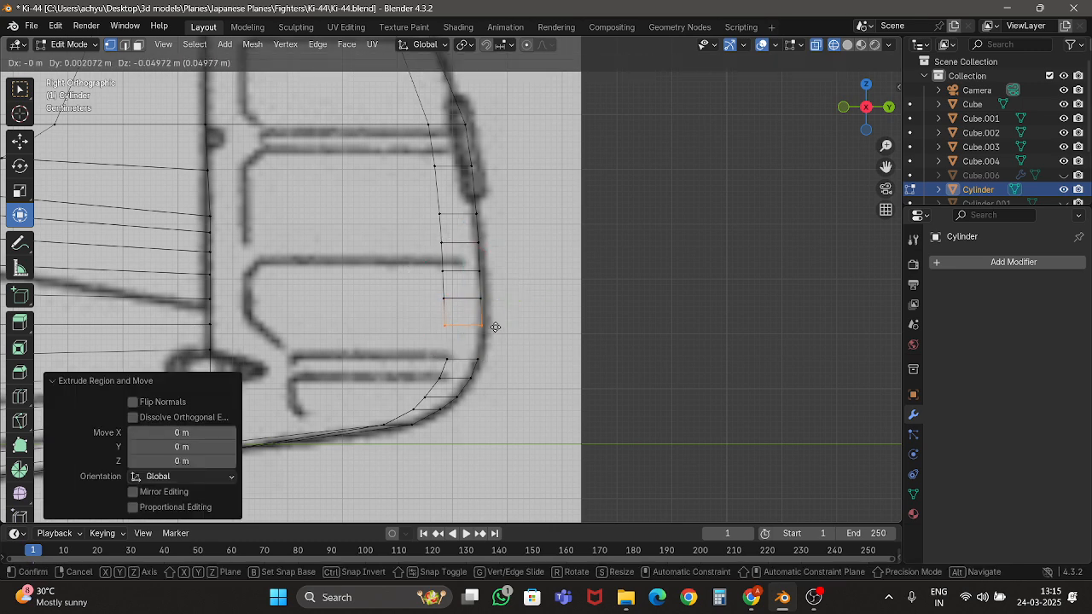
left_click(495, 327)
Move the vertex row two above the rear strip's lower end about 0.006 m back along Y.
middle_click_drag(392, 349, 369, 298, "shift")
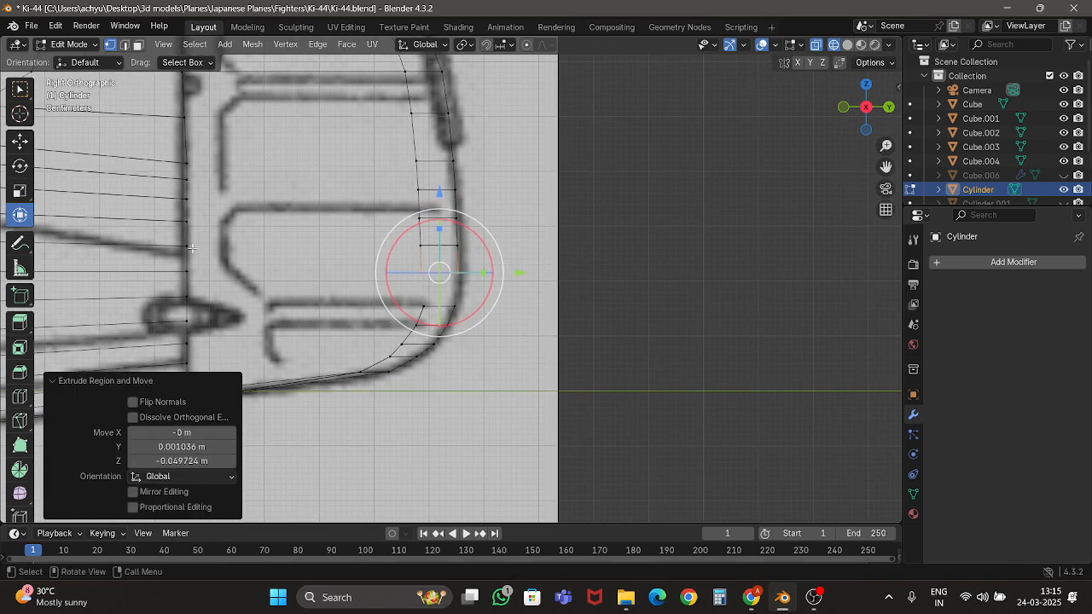
scroll(371, 295, "up", 3)
mouse_move(505, 326)
left_mouse_down()
mouse_move(525, 305)
mouse_move(531, 259)
left_mouse_up()
key("ctrl+z")
key("shift+z")
key("z")
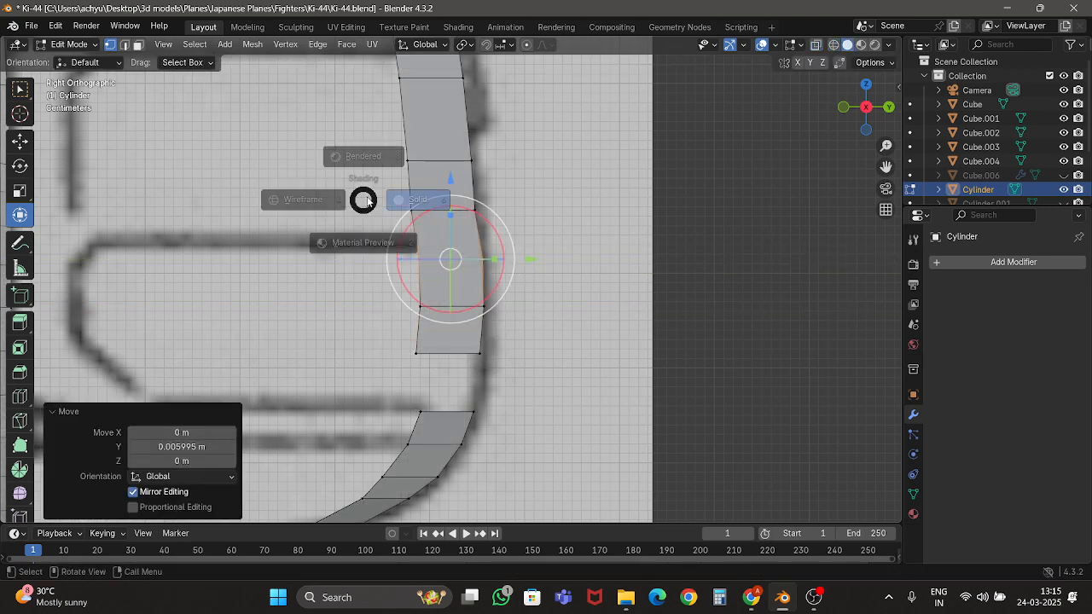
Select the next two vertex rows higher on the rear strip, align them with the rudder's rear outline and save the file.
left_click(333, 199)
left_click_drag(373, 193, 531, 234)
middle_click_drag(535, 193, 536, 299, "shift")
left_click_drag(347, 236, 373, 242)
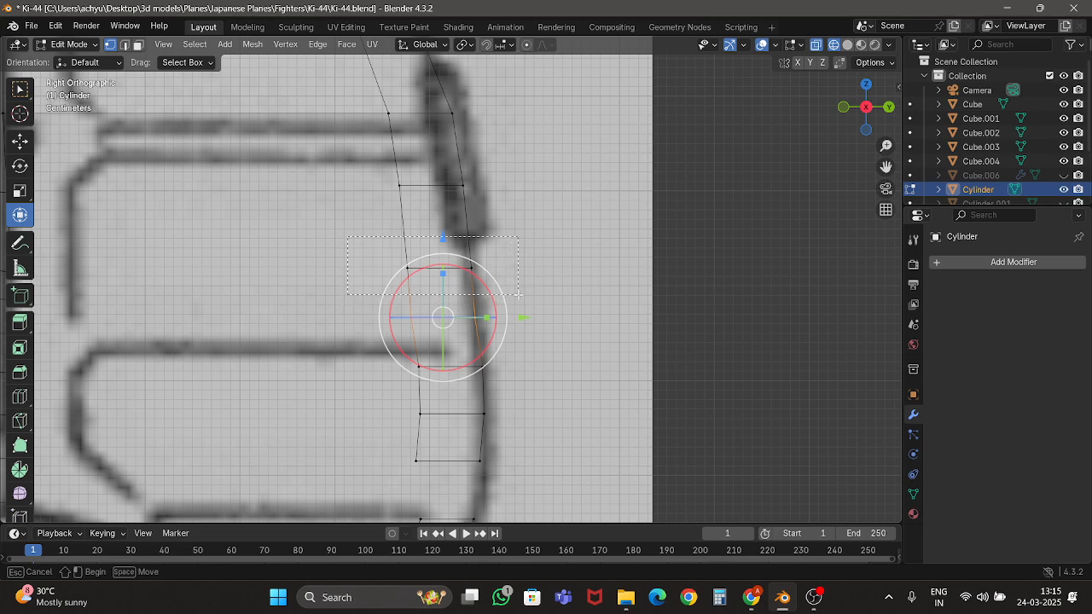
left_click_drag(518, 295, 524, 287)
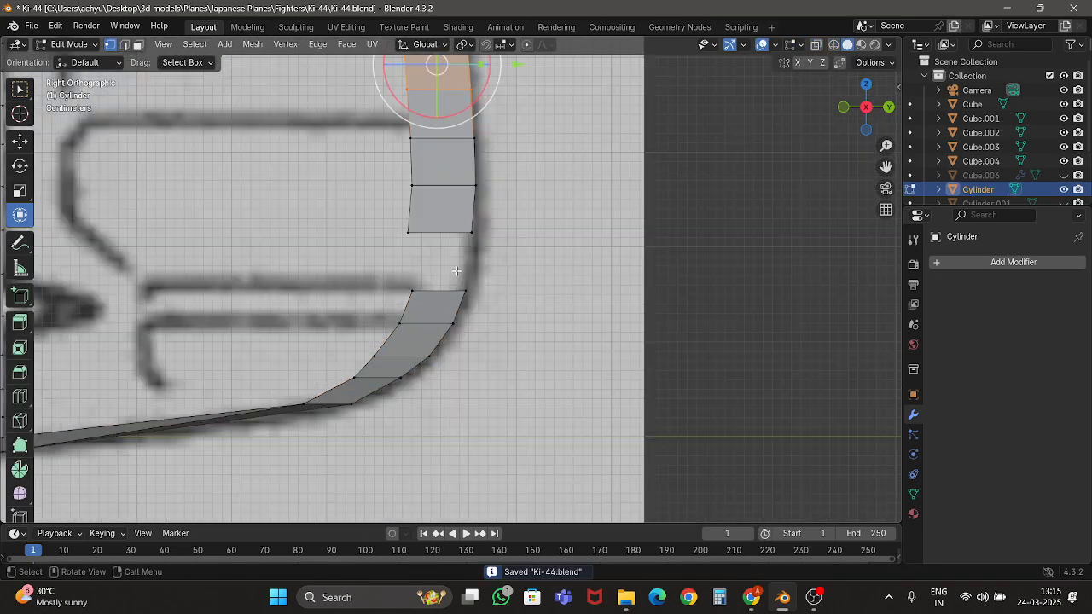
scroll(456, 271, "up", 4)
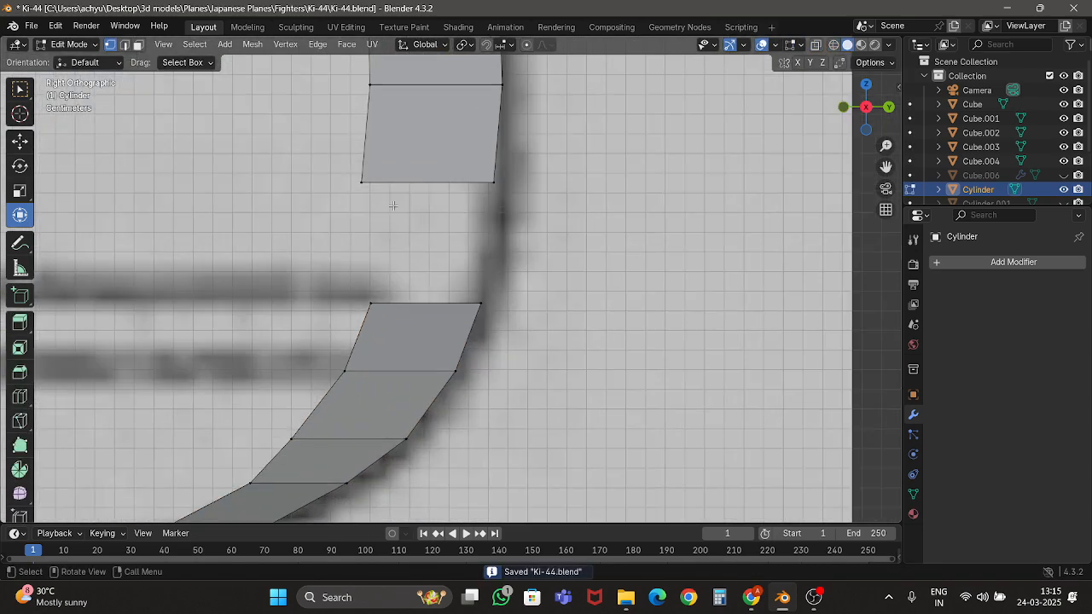
scroll(394, 208, "down", 6)
scroll(258, 253, "up", 3)
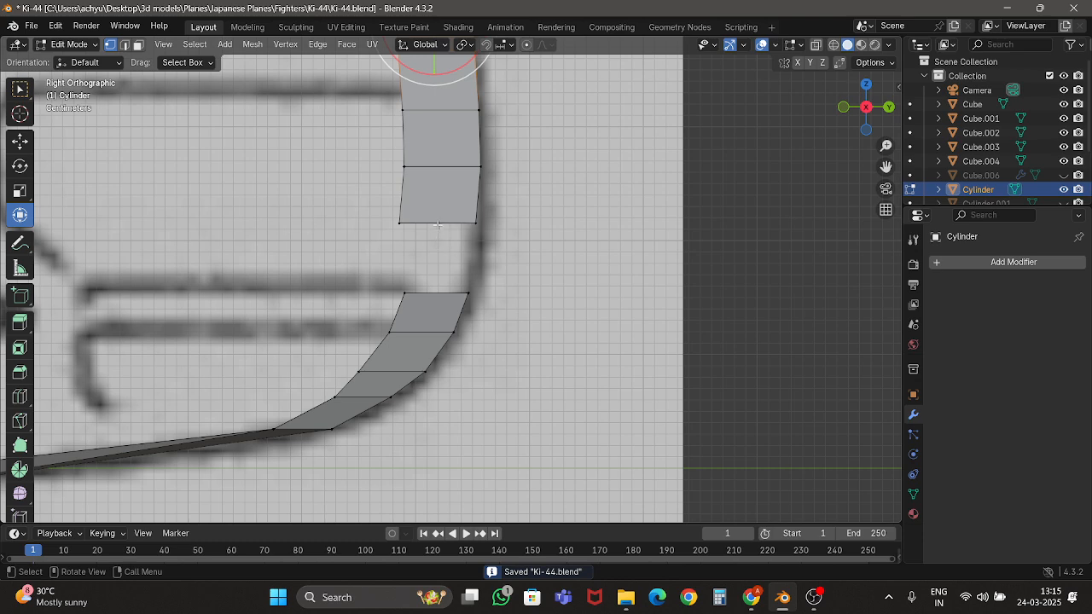
Select the inner-edge vertices near the rear strip's lower end and move them about 0.0045 m back along Y.
left_click_drag(385, 217, 417, 235)
middle_click_drag(418, 232, 421, 246, "shift")
key("alt+z")
left_click_drag(261, 154, 419, 259)
scroll(489, 319, "up", 3, "shift")
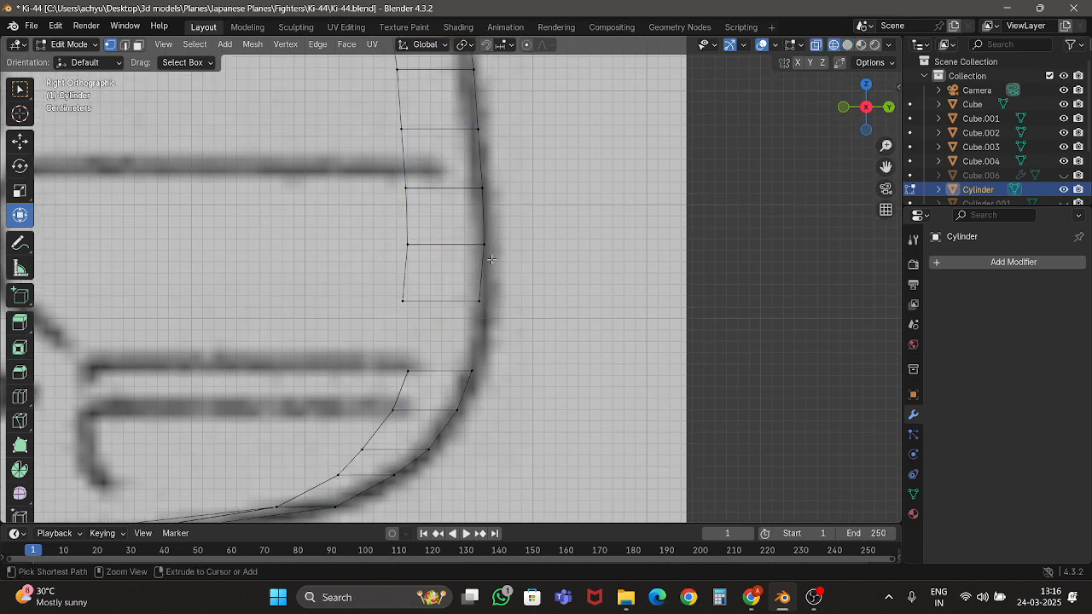
left_click_drag(491, 256, 512, 210)
scroll(513, 210, "up", 3, "shift")
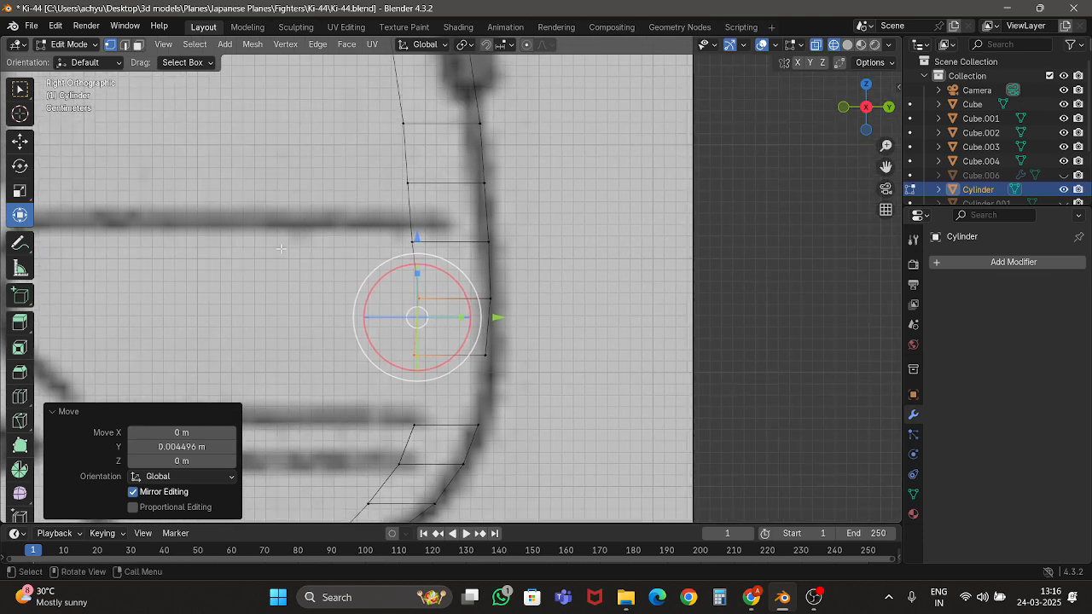
left_click_drag(403, 311, 495, 282)
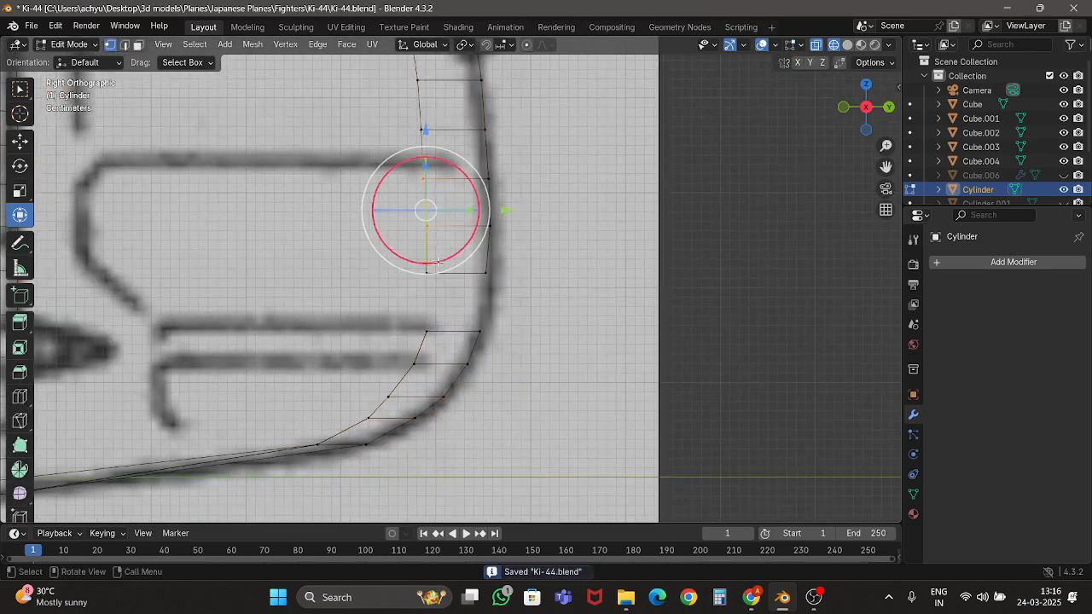
Extrude the rear strip's bottom row about 0.028 m down and 0.001 m forward toward the curved lower strip.
key("z")
scroll(363, 322, "down", 2)
key("z")
scroll(365, 326, "up", 4)
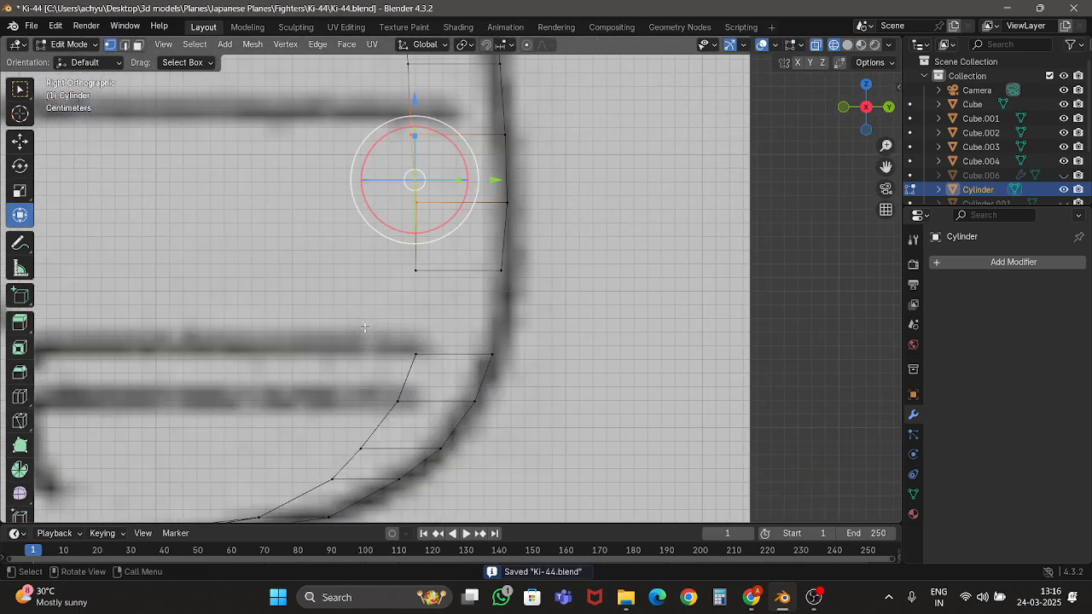
scroll(365, 329, "down", 4)
scroll(371, 314, "up", 5)
key("g")
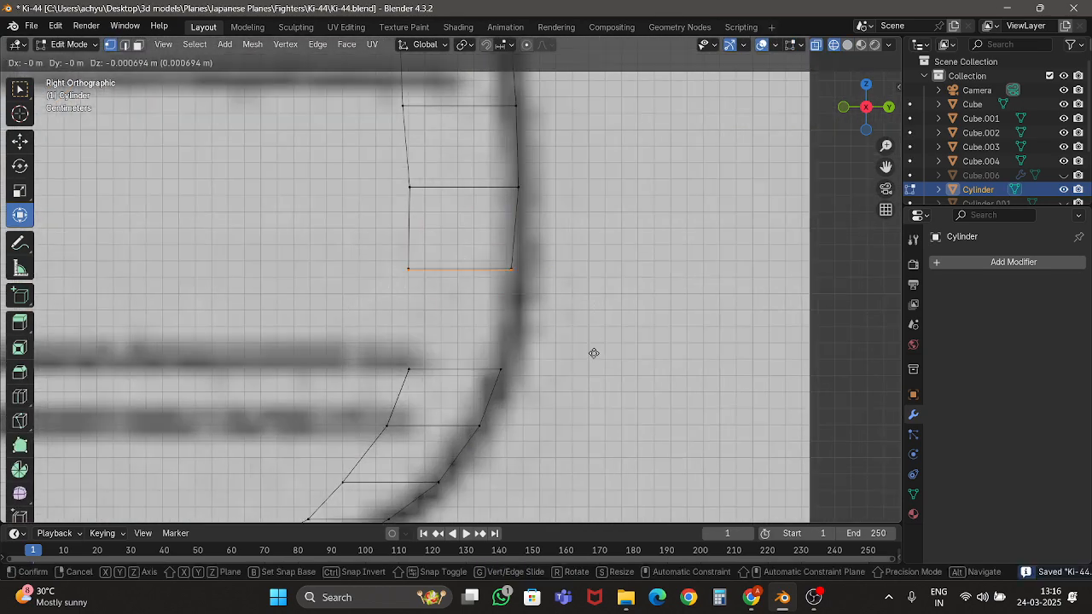
left_click(591, 396)
scroll(385, 341, "down", 5)
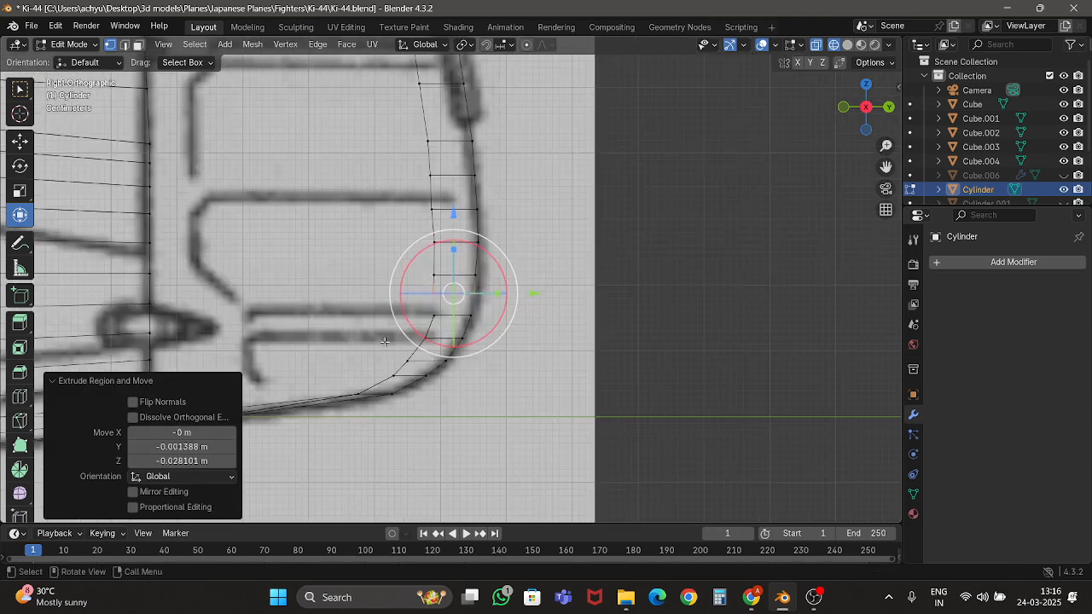
scroll(183, 202, "down", 2)
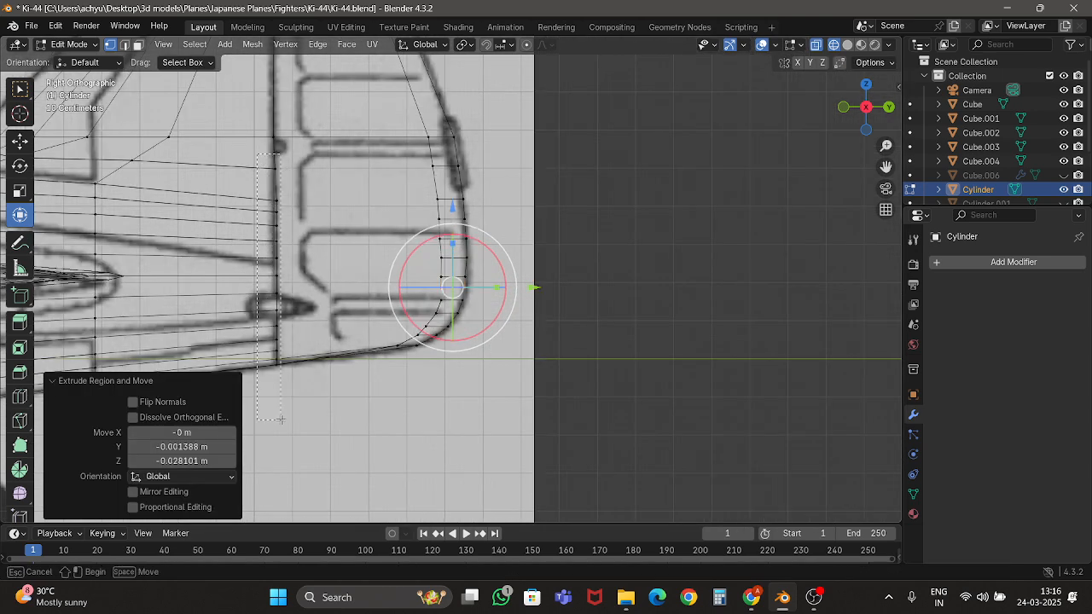
Select the fuselage's rear-end vertices, flatten them to Y scale 0, and shift them forward about 0.006 m and 0.001 m onto the rudder hinge line.
left_click_drag(281, 418, 281, 419)
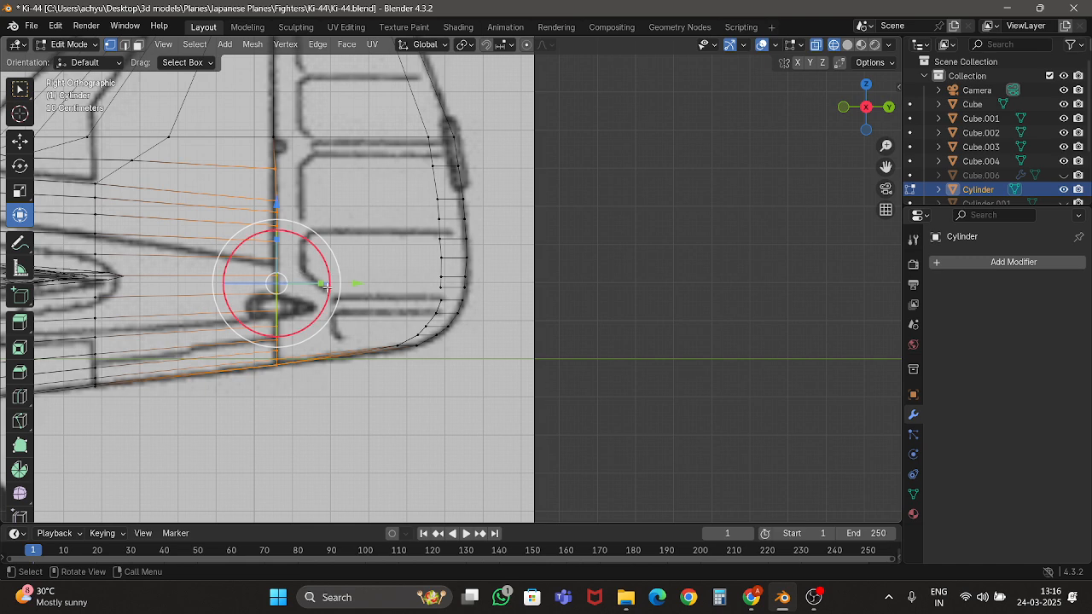
left_click_drag(318, 284, 296, 284)
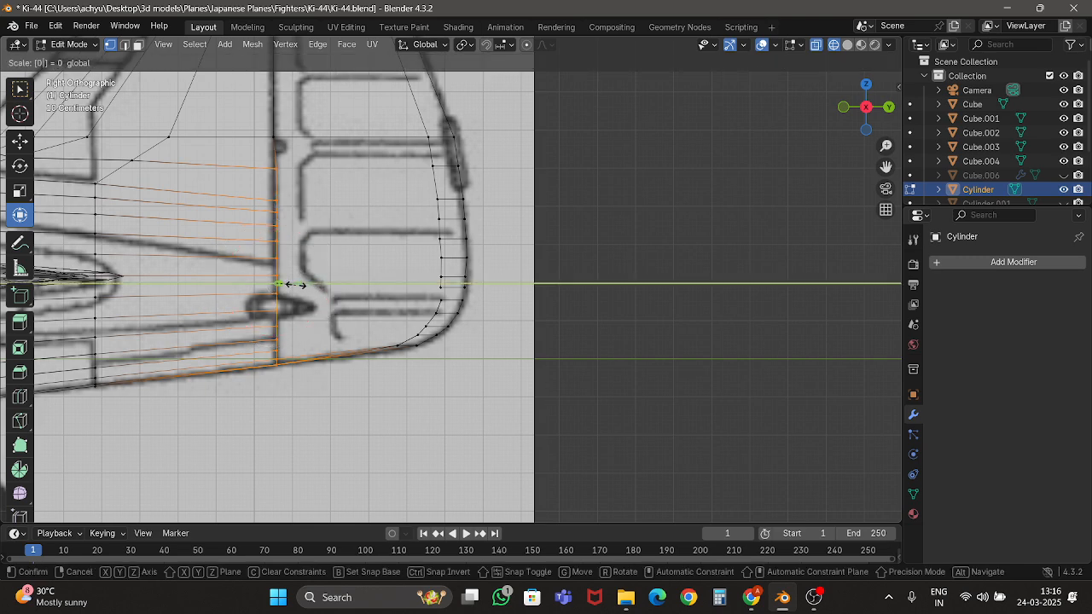
key("Return")
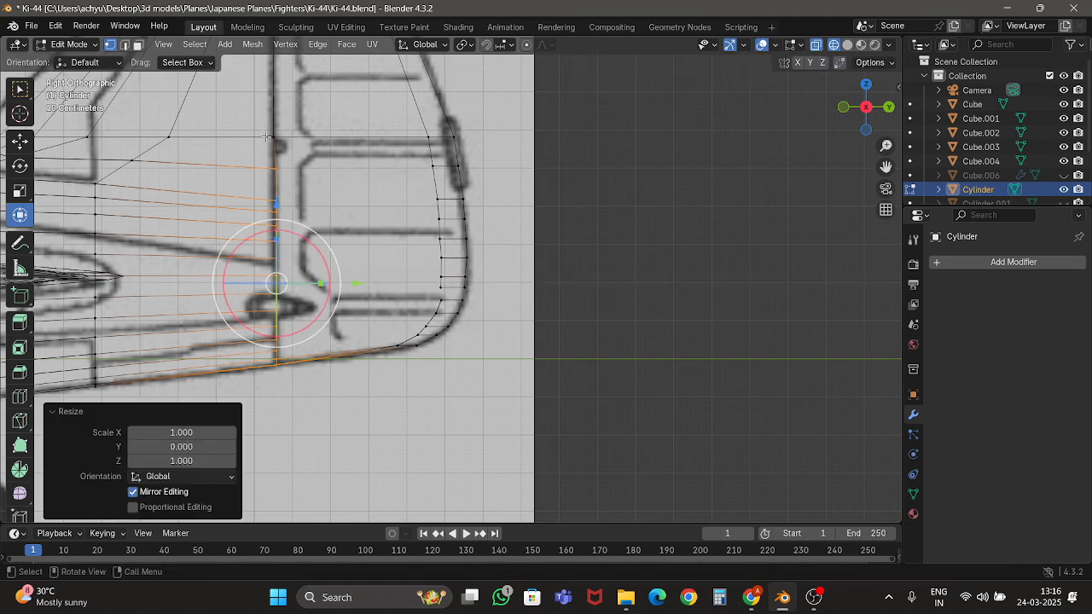
key("ctrl+z")
scroll(266, 137, "down", 3)
middle_click_drag(266, 136, 301, 178, "shift")
scroll(285, 165, "up", 4)
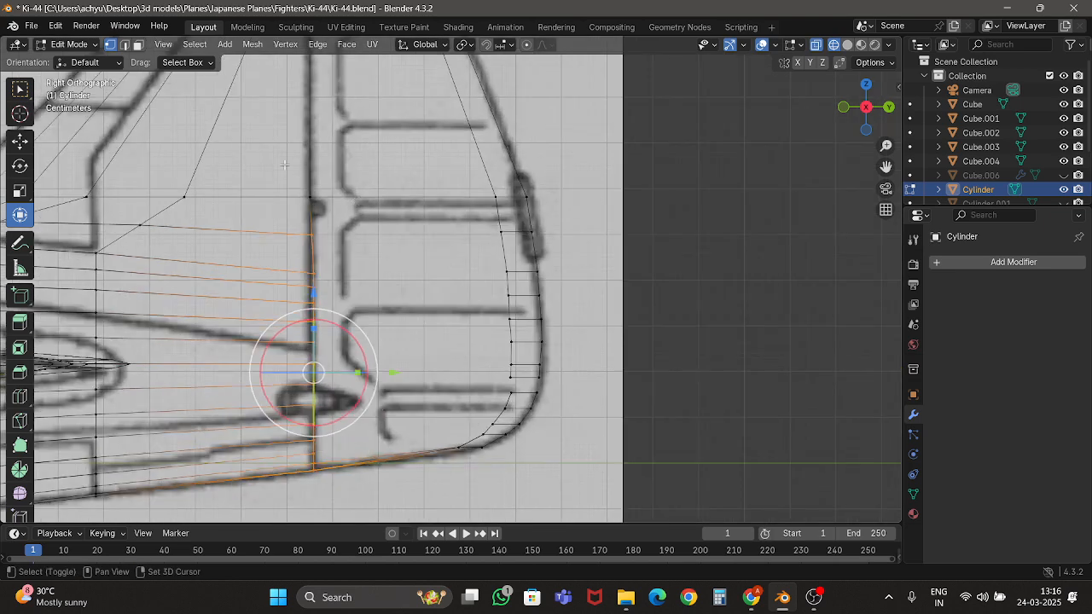
left_click_drag(389, 370, 386, 369)
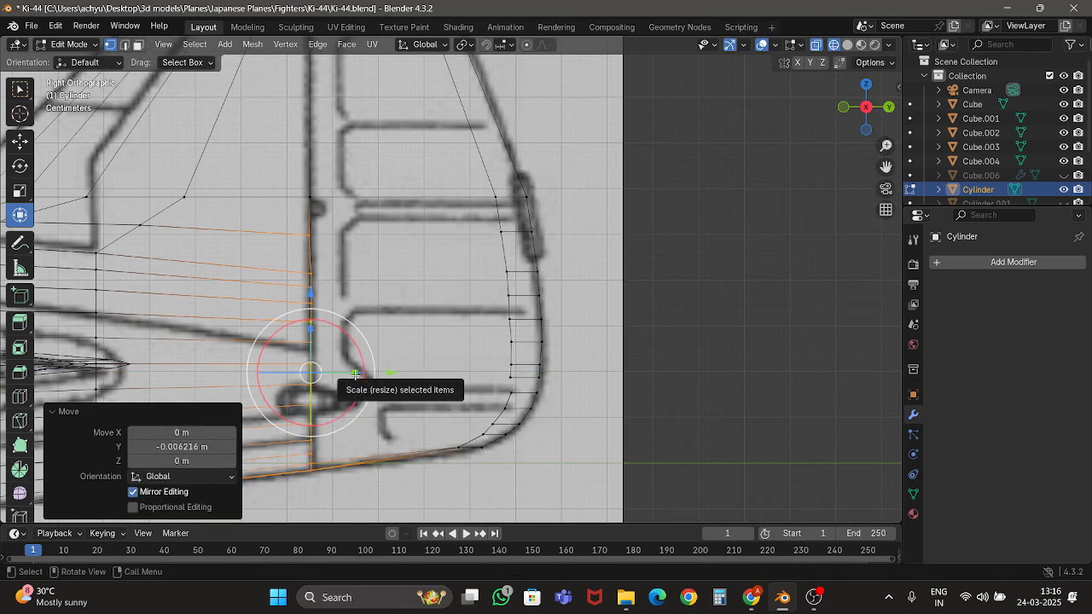
key("s")
key("Return")
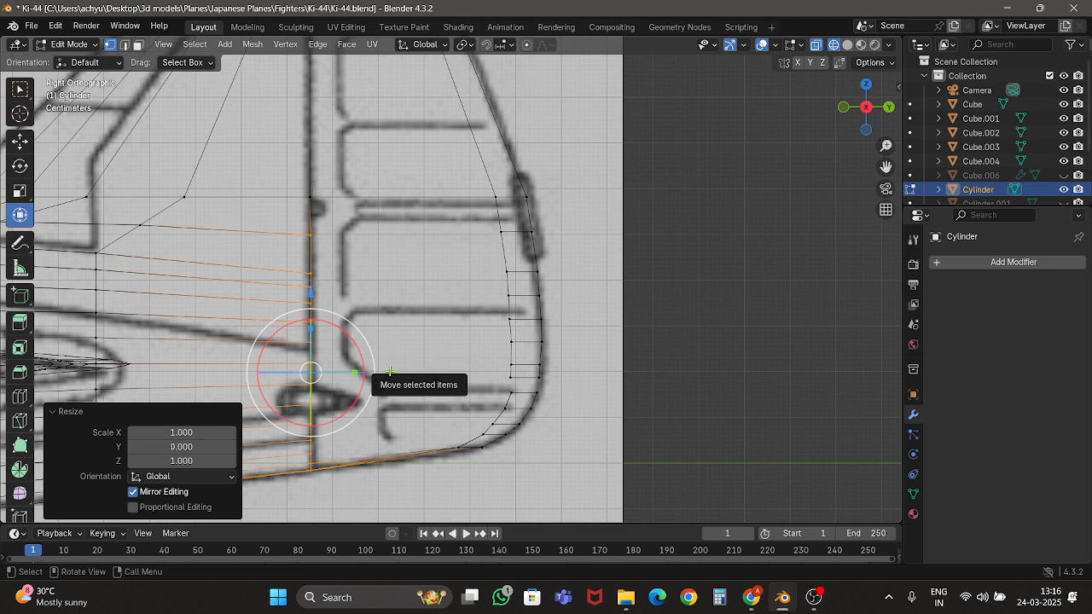
left_click_drag(390, 372, 385, 372)
scroll(405, 215, "down", 3)
scroll(412, 235, "up", 4)
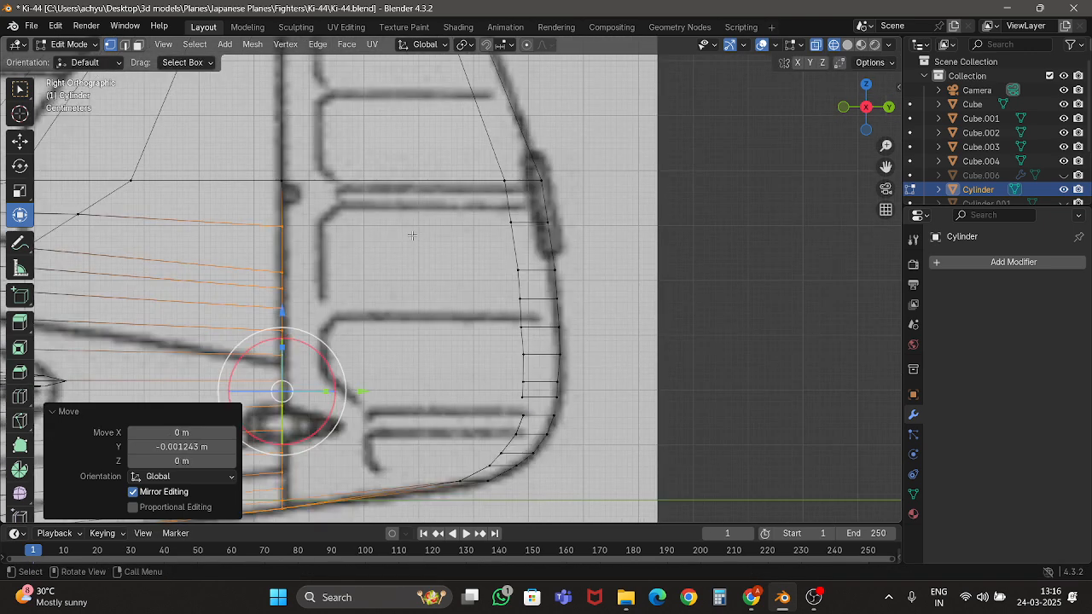
Starting from the edges at the top of the rudder opening, fill the gap between fuselage end and rear strip with successive faces.
key("shift+z")
left_click(125, 44)
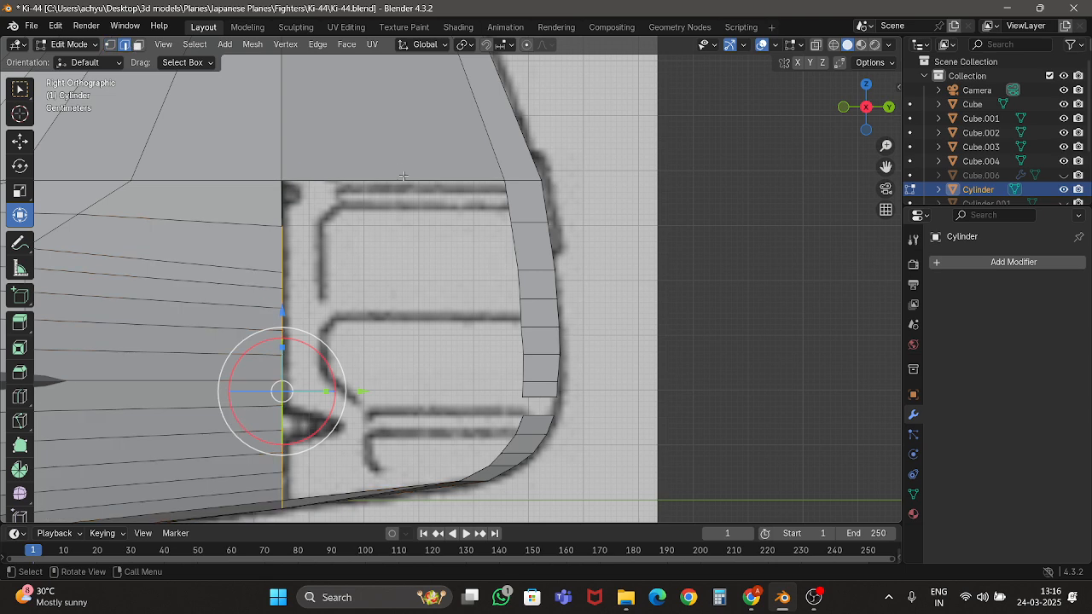
left_click(418, 189)
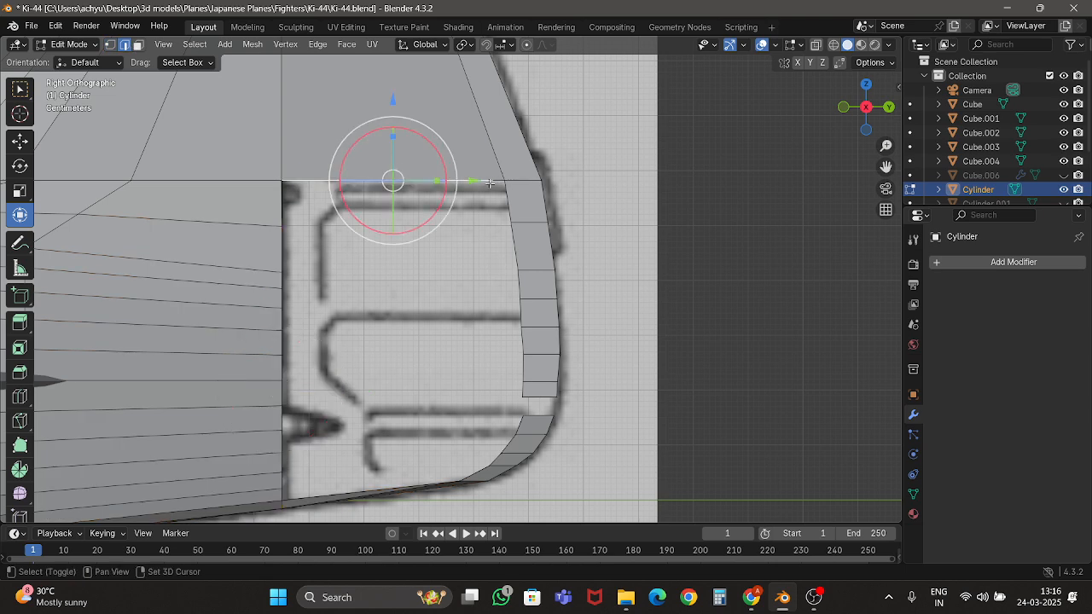
middle_click_drag(489, 183, 547, 196)
right_click(546, 196, "shift")
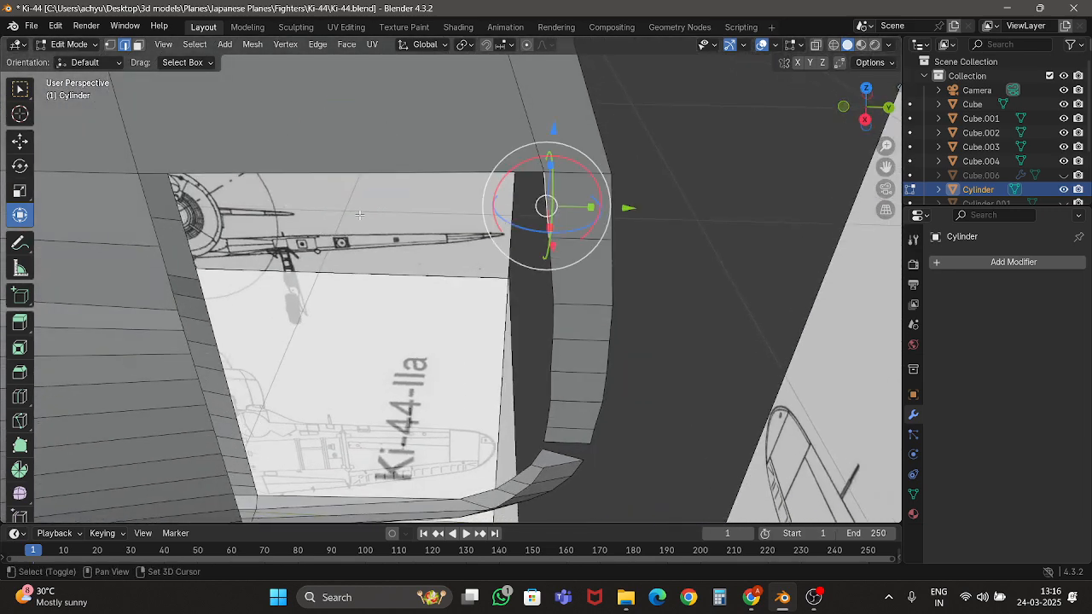
left_click(139, 217, "shift")
key("f")
left_click(279, 234)
scroll(285, 241, "down", 6)
key("f")
key("f")
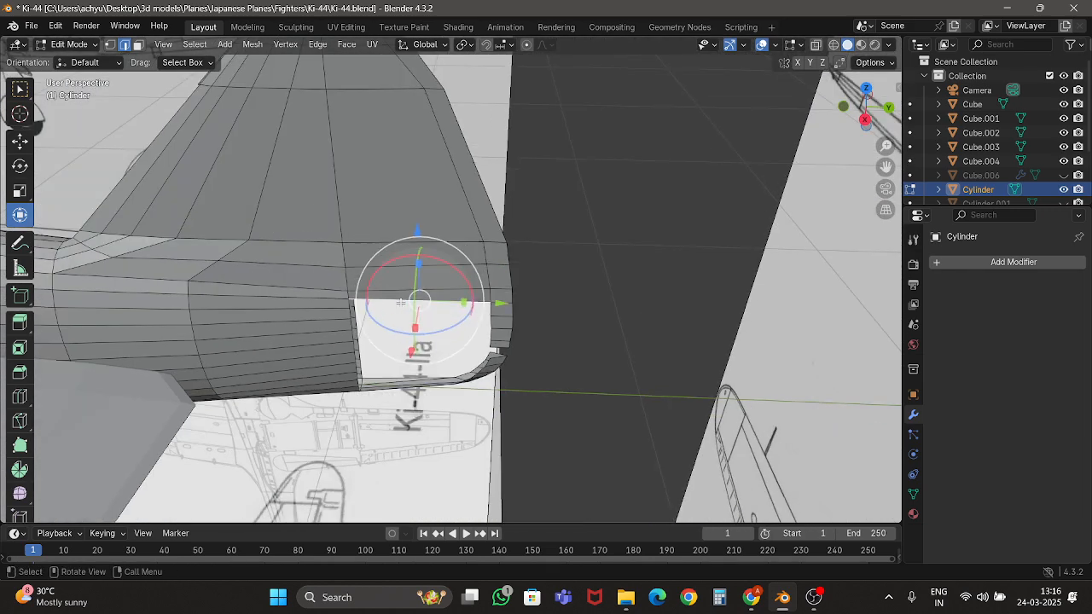
key("f")
key("f")
middle_click_drag(401, 302, 448, 326)
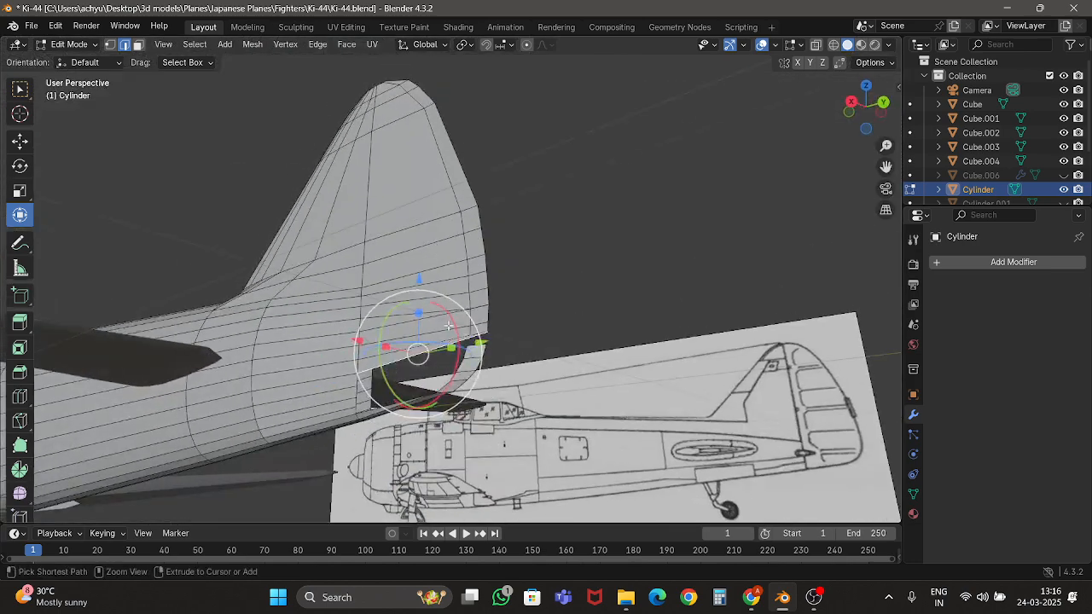
Undo the last two face fills and select the facing end edges of the rear strip and the curved lower strip.
key("ctrl+z")
key("ctrl+z")
scroll(542, 369, "up", 4)
left_click(851, 103)
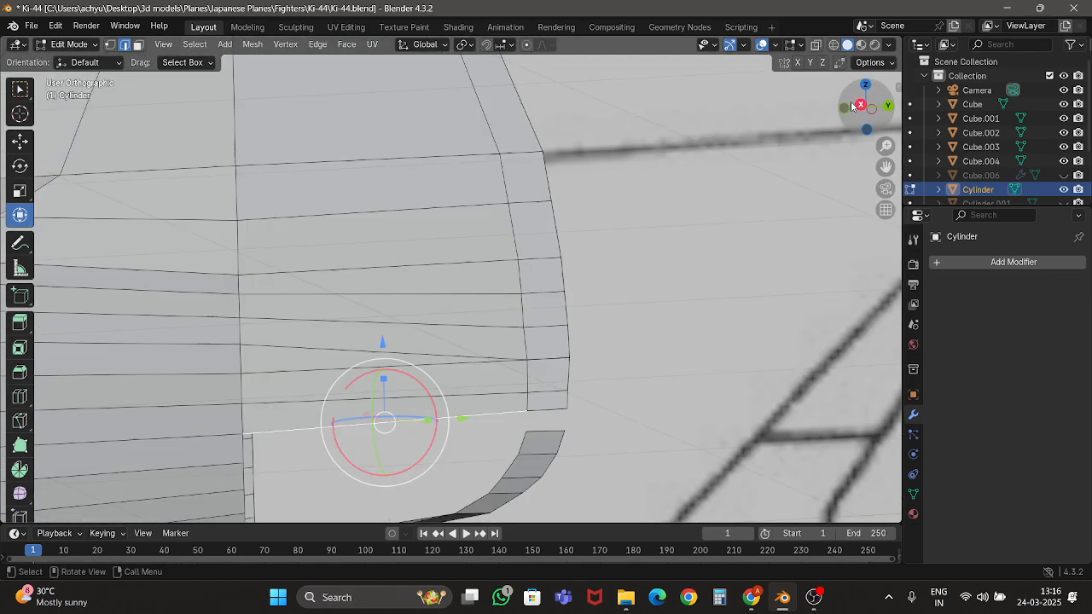
middle_click_drag(556, 368, 526, 194, "shift")
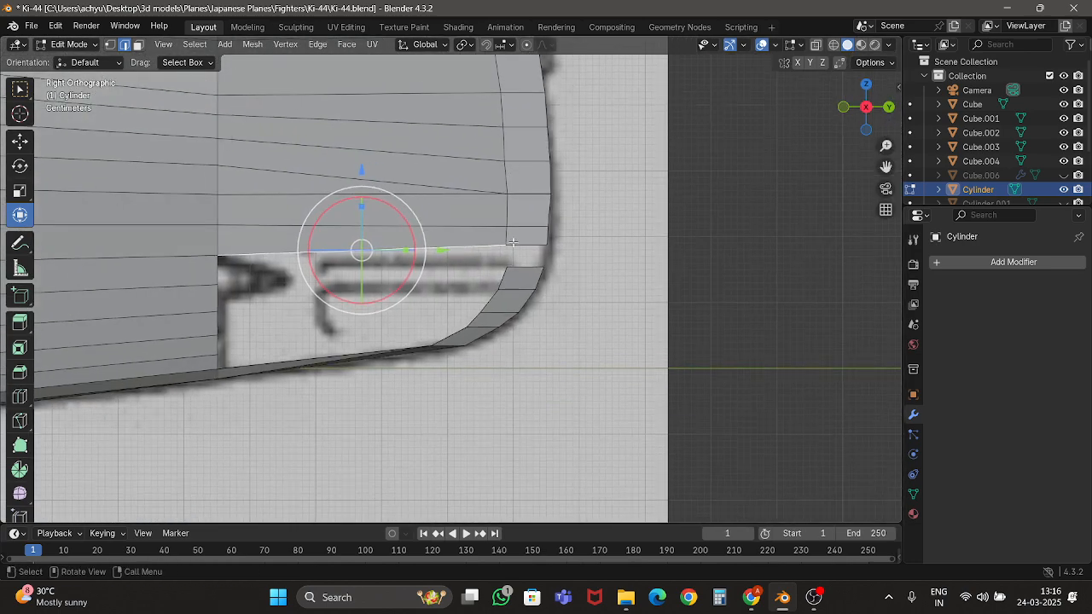
scroll(529, 196, "up", 4)
middle_click_drag(592, 197, 543, 226, "shift")
left_click(554, 238)
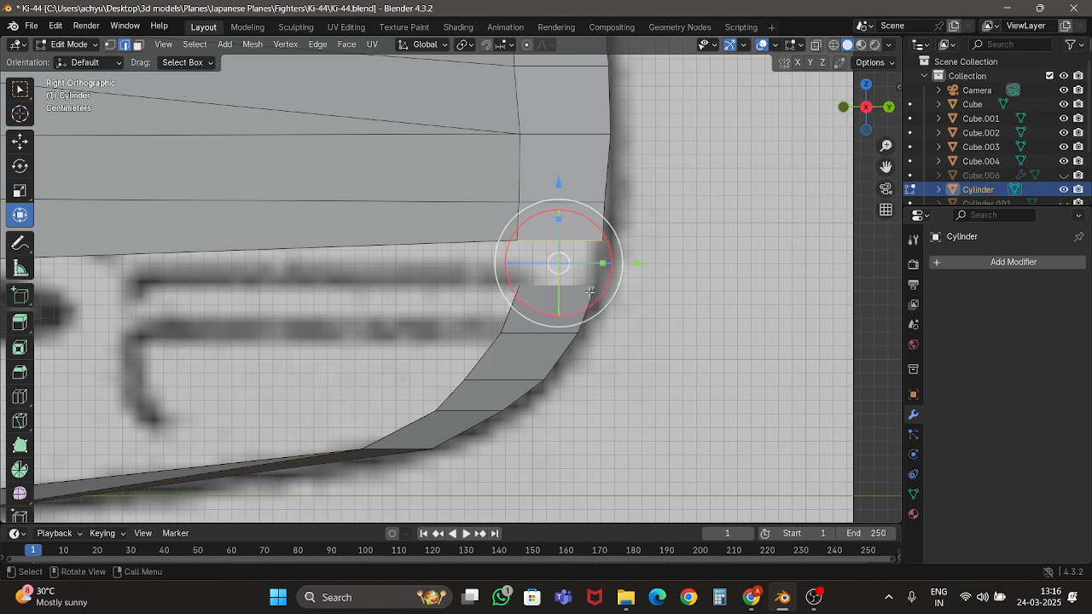
Examine the fin and rudder area from several angles, in and out of mesh editing.
middle_click_drag(563, 273, 339, 187)
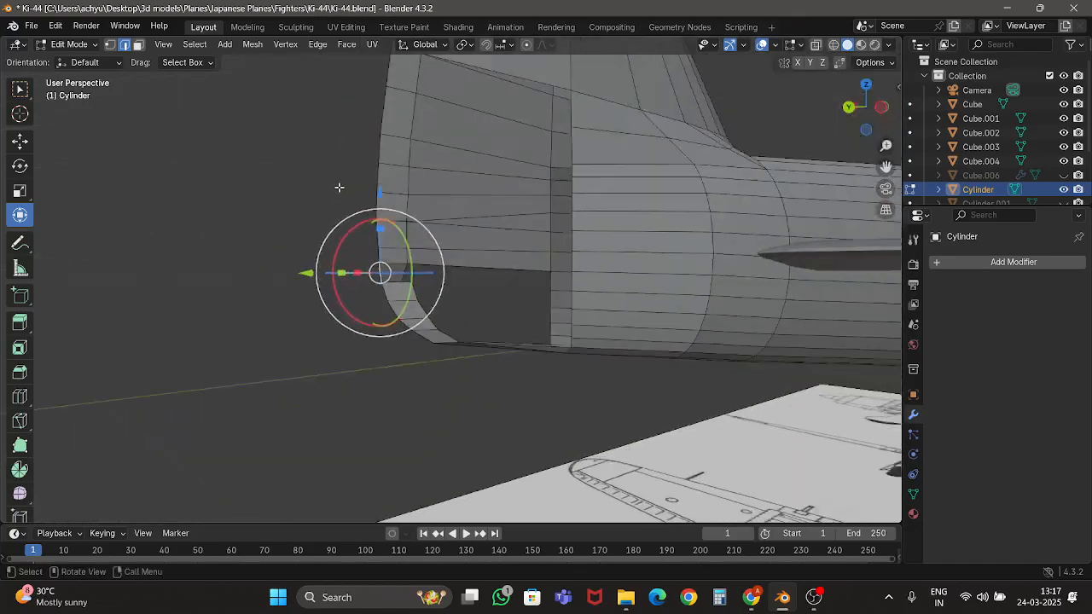
scroll(427, 176, "down", 2)
key("Tab")
middle_click_drag(440, 205, 362, 104)
scroll(430, 236, "up", 3)
key("Tab")
key("Tab")
key("Tab")
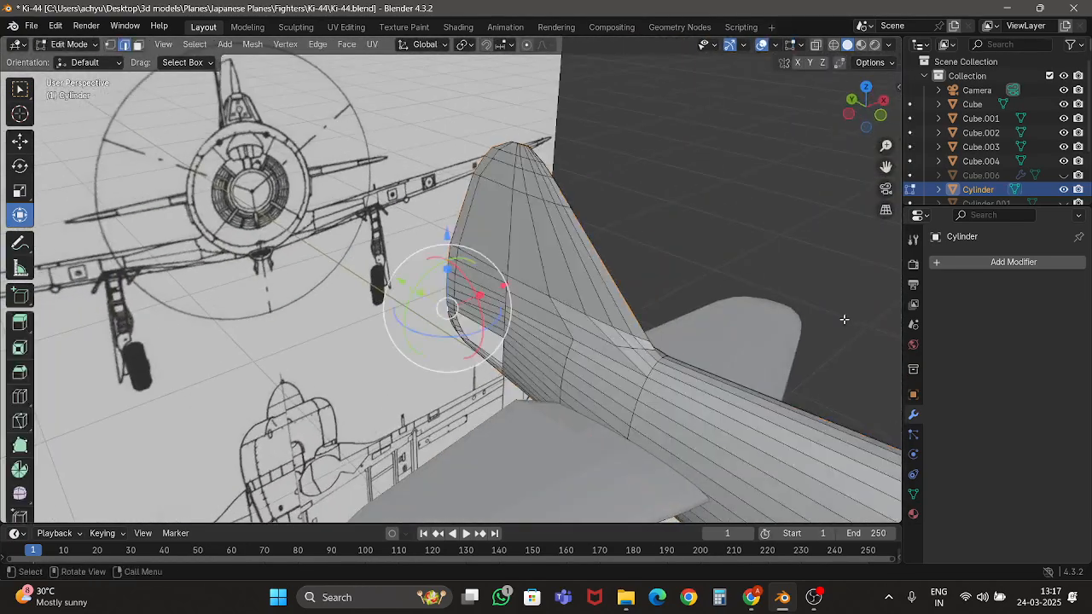
scroll(709, 296, "up", 5)
Show the aircraft from the front and open the Cylinder.002 mesh for editing.
left_click(880, 118)
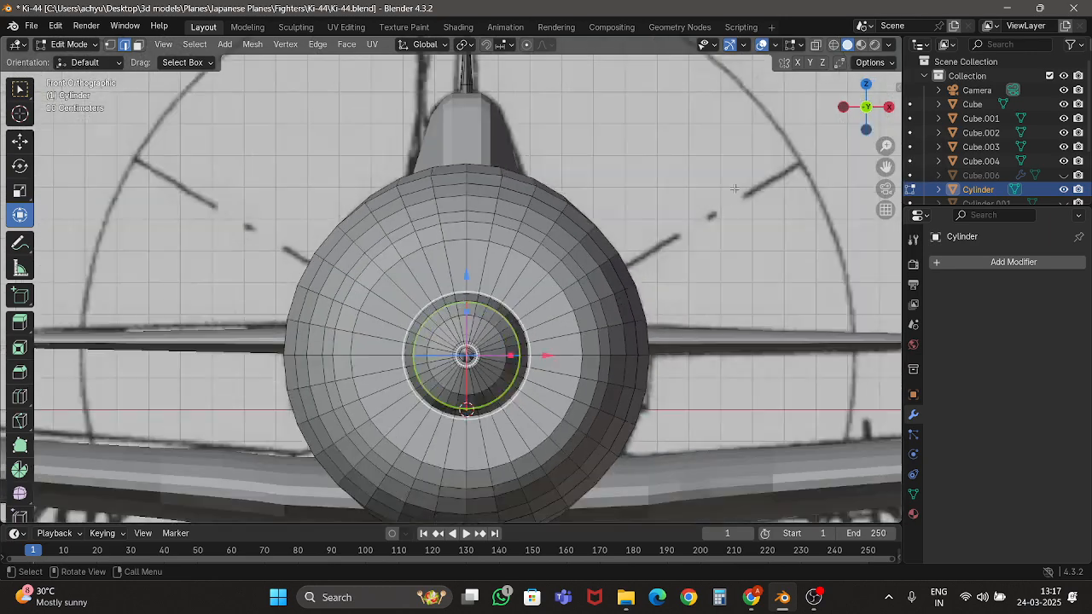
key("Tab")
scroll(596, 212, "down", 4)
right_click(596, 213)
left_click(596, 215)
right_click(596, 208)
key("Tab")
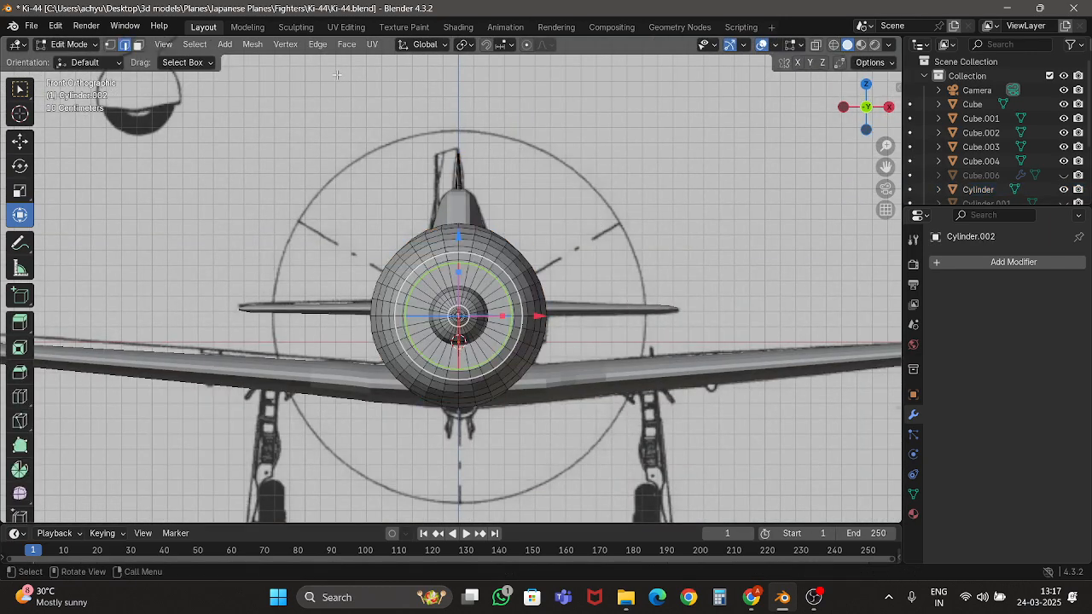
Show the mesh as wireframe and select the vertices in the negative X half of the round nose and fuselage.
key("z")
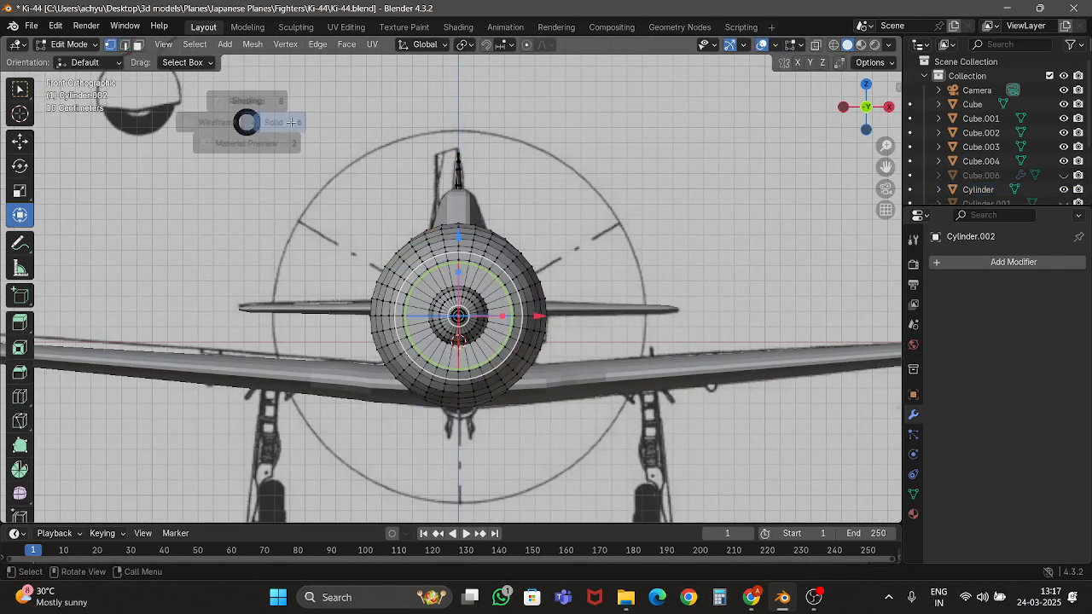
left_click(205, 122)
scroll(309, 118, "up", 3)
scroll(310, 117, "down", 2)
key("z")
left_click(375, 119)
key("z")
left_click(293, 144)
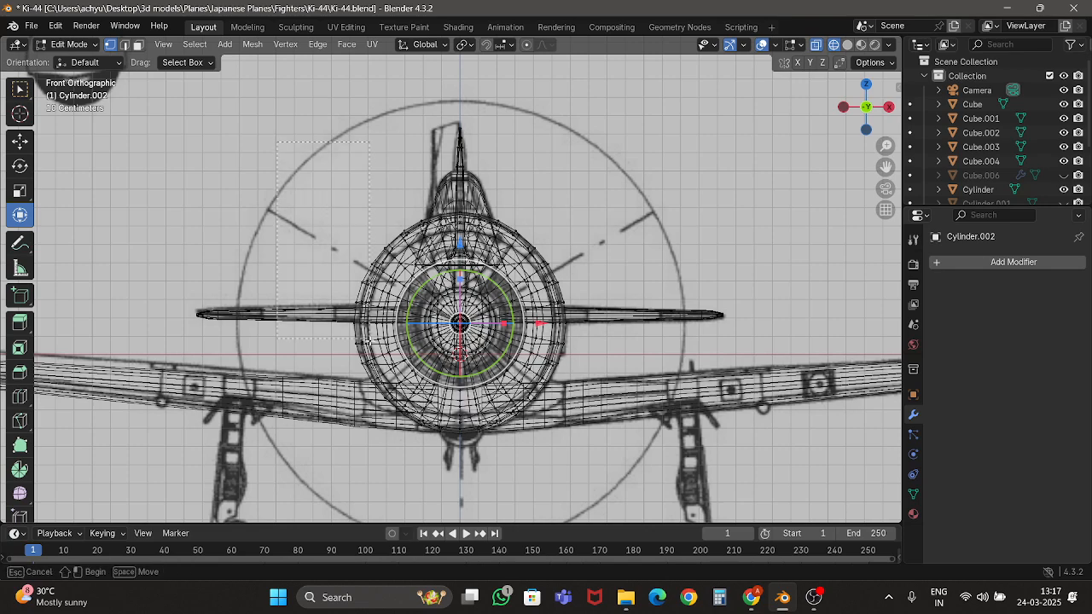
left_click_drag(455, 491, 456, 490)
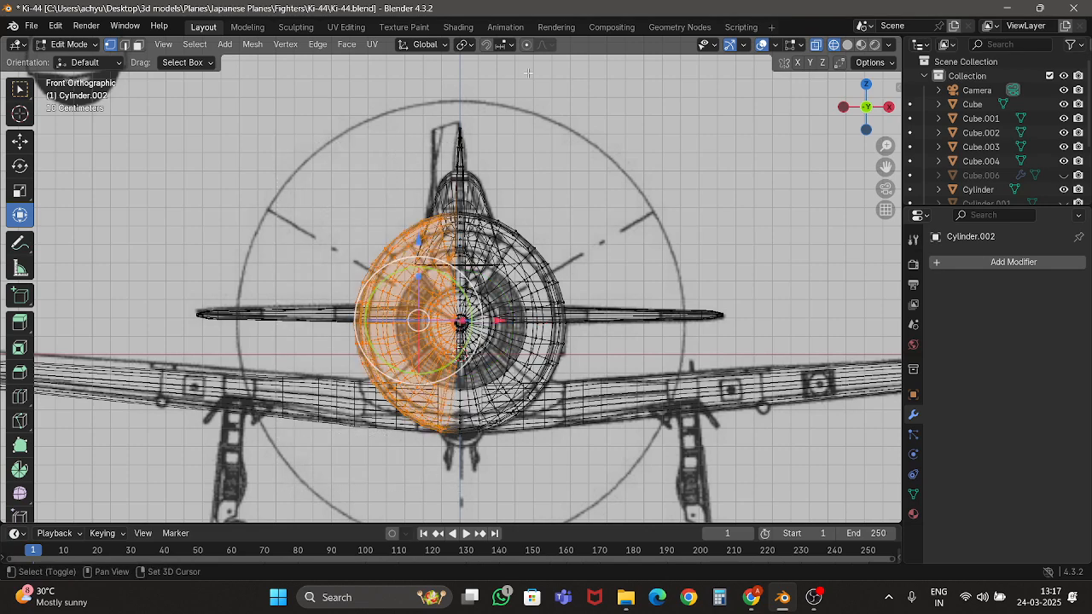
Select the fin's vertices on the negative X side of the centre line, starting at its tip.
middle_click_drag(508, 78, 546, 183, "shift")
scroll(545, 181, "up", 7)
middle_click_drag(543, 126, 433, 247, "shift")
scroll(497, 158, "up", 6)
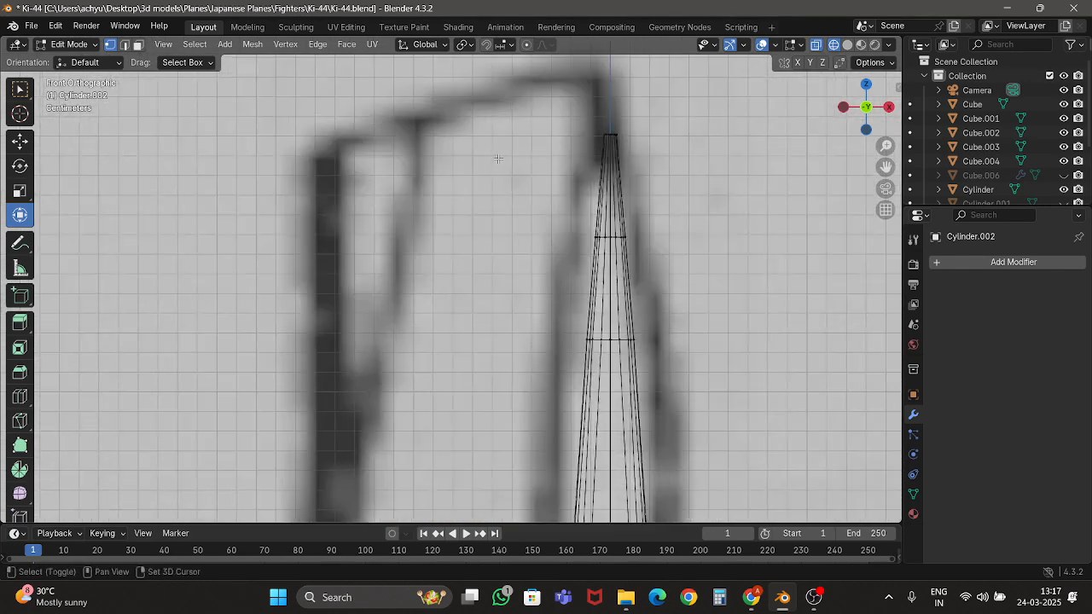
middle_click_drag(510, 113, 412, 156, "shift")
scroll(413, 155, "up", 4)
scroll(436, 126, "down", 3)
left_click_drag(436, 108, 516, 403)
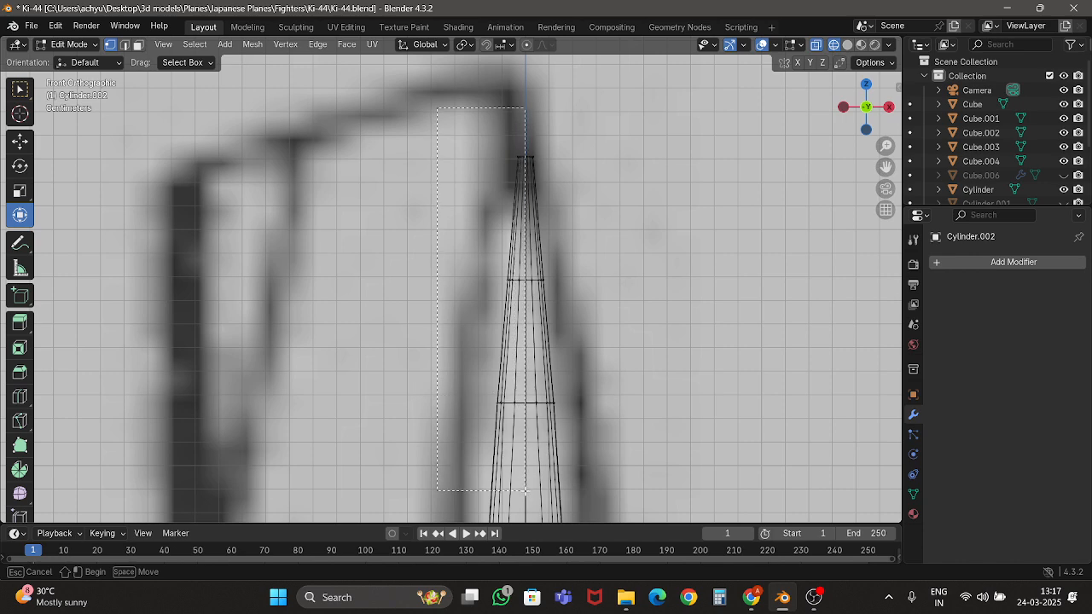
Select the tail fin's vertices on the left side of the centreline in the front wireframe view, including those at the tip.
left_click_drag(522, 494, 521, 495)
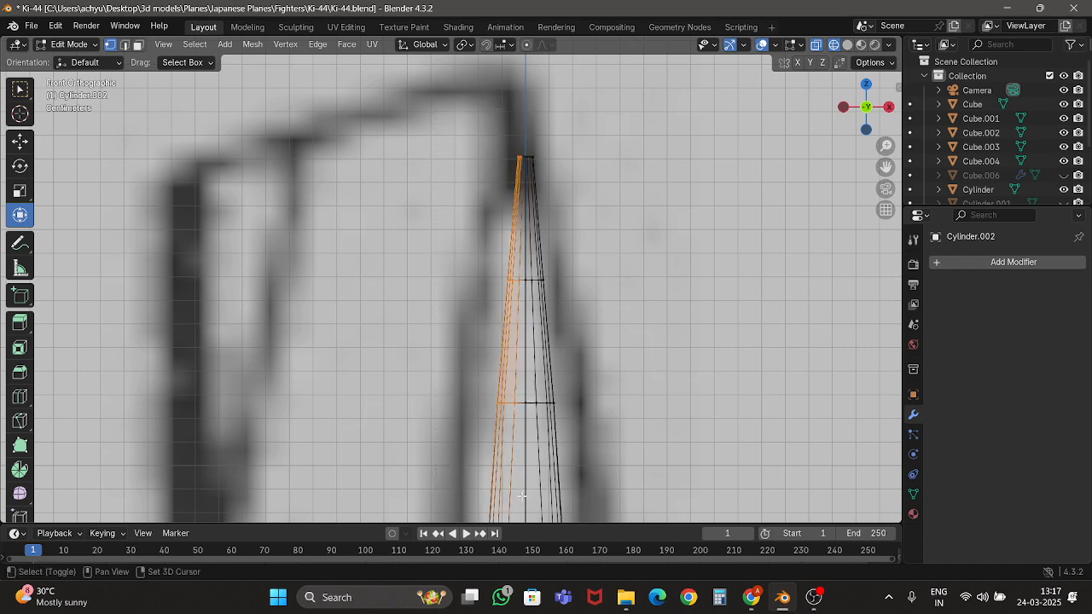
middle_click_drag(522, 162, 513, 249, "shift")
scroll(471, 266, "up", 7)
middle_click_drag(602, 203, 344, 201, "shift")
scroll(344, 201, "up", 5)
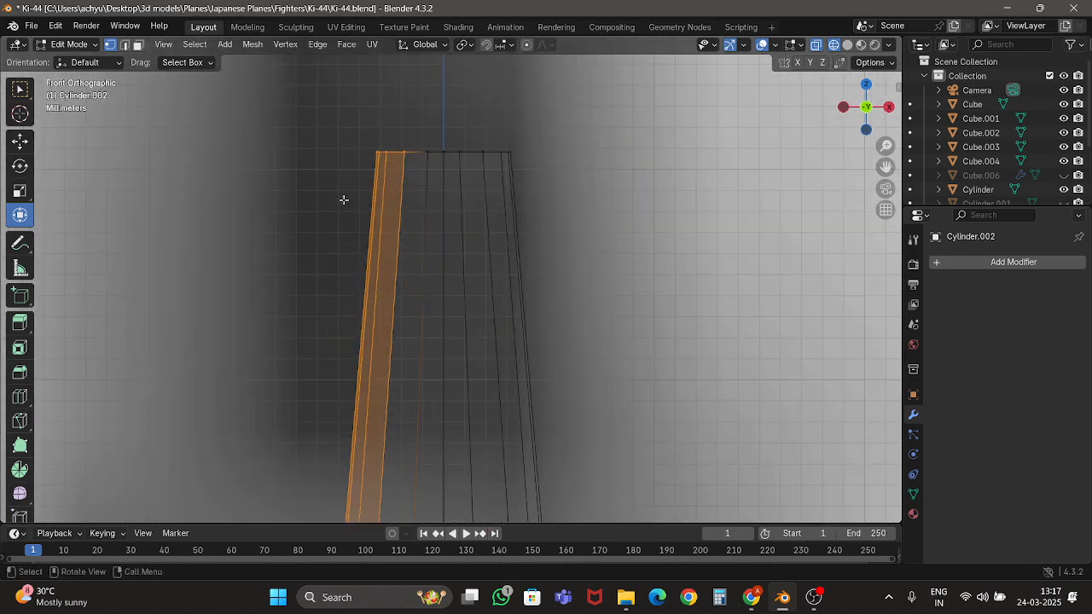
left_click_drag(350, 119, 434, 190)
scroll(477, 273, "down", 8)
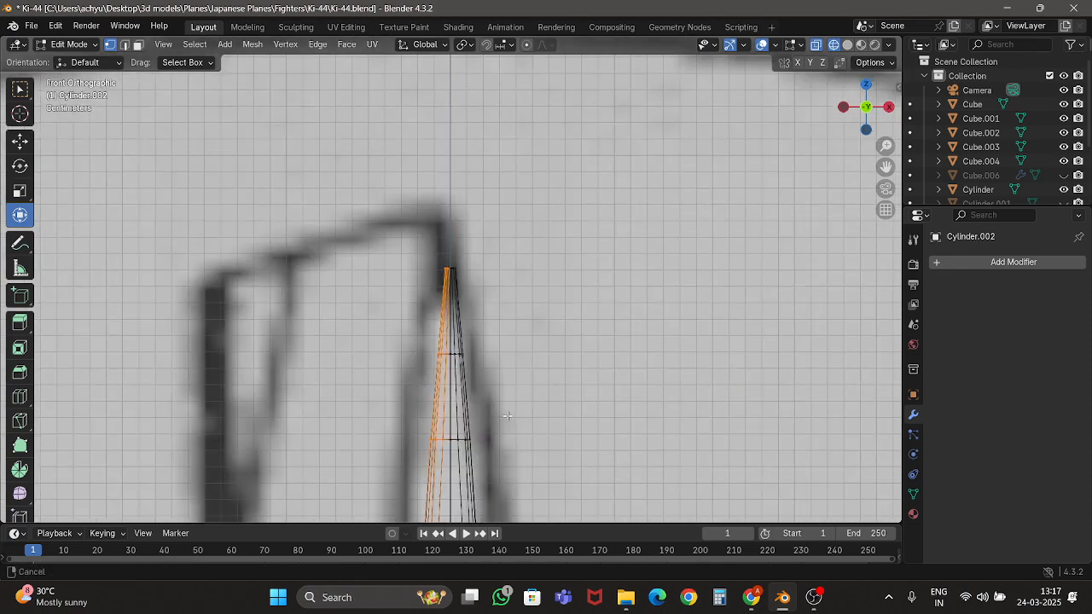
scroll(396, 195, "up", 3)
left_click_drag(474, 343, 474, 343, "shift")
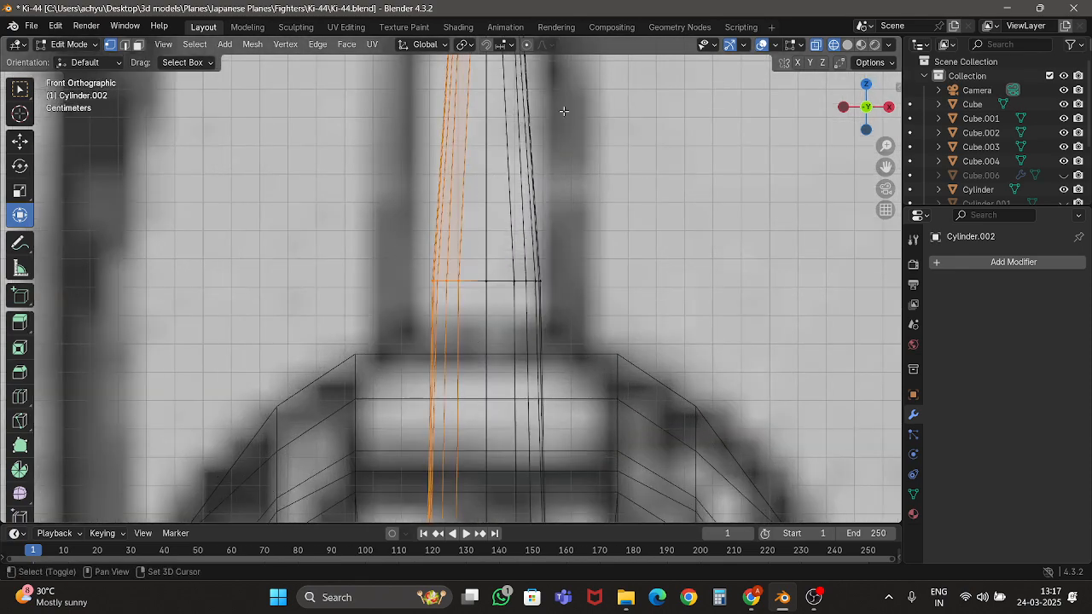
Add the left-side vertices close to the centreline along the fin's base and upper fuselage to the selection.
middle_click_drag(474, 323, 433, 512, "shift")
middle_click_drag(517, 330, 516, 36, "shift")
middle_click_drag(462, 422, 446, 69, "shift")
middle_click_drag(470, 352, 470, 204, "shift")
scroll(470, 238, "down", 5)
middle_click_drag(443, 342, 444, 210, "shift")
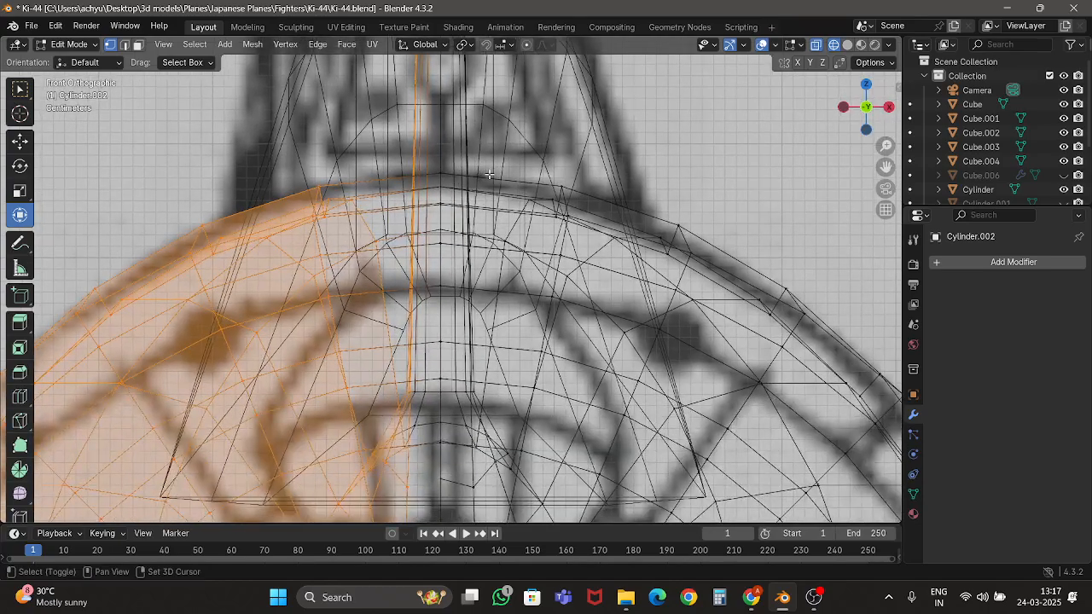
scroll(376, 341, "up", 2)
middle_click_drag(352, 385, 359, 197, "shift")
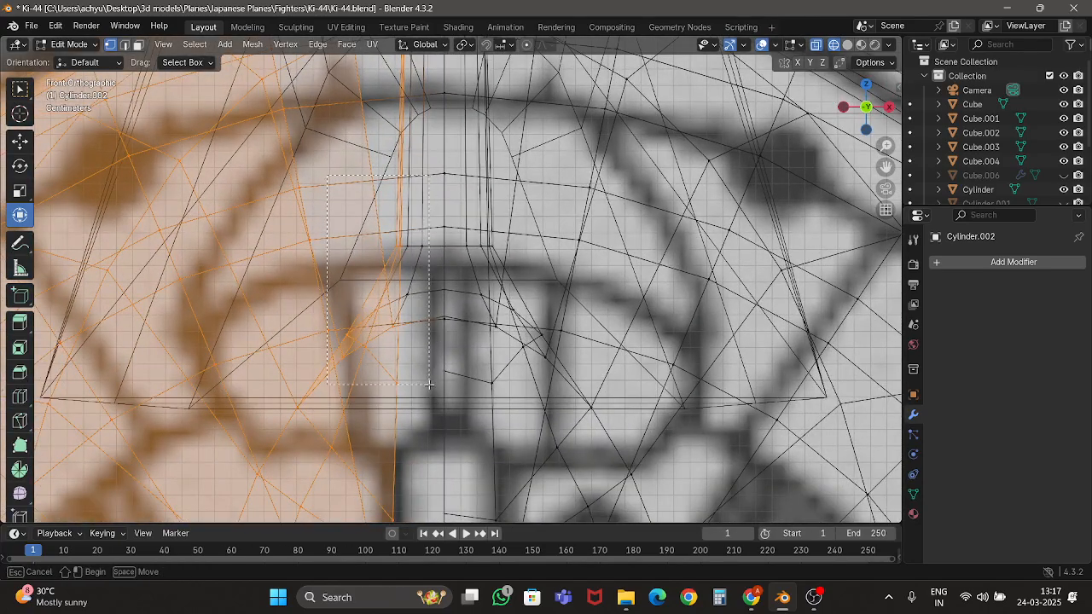
scroll(434, 288, "down", 5)
middle_click_drag(429, 409, 422, 205, "shift")
scroll(418, 255, "up", 4)
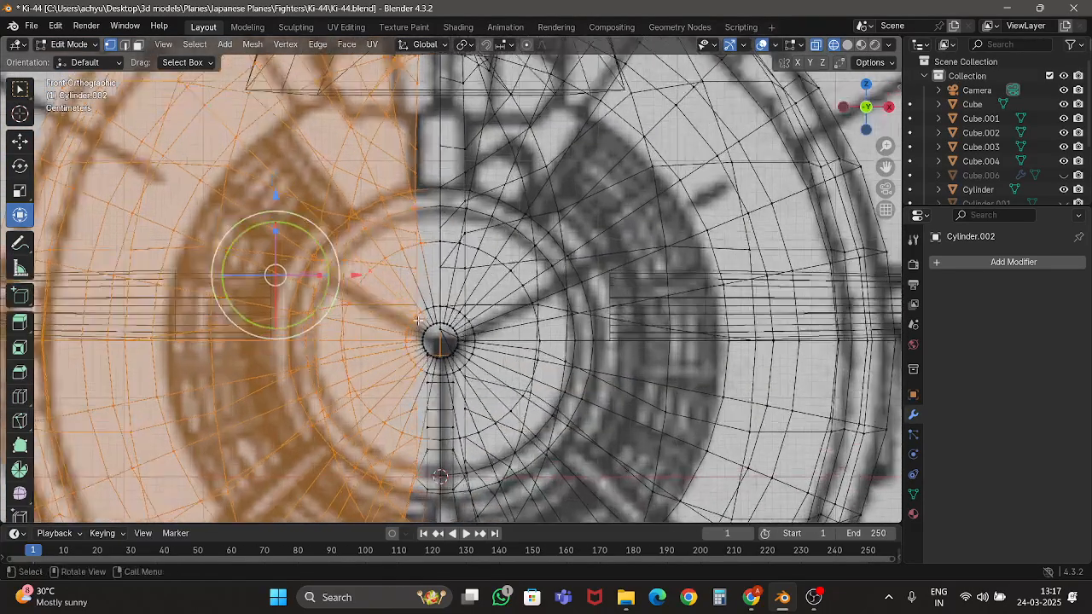
Extend the left-half selection with the remaining vertices around the nose centre and the lower fuselage.
middle_click_drag(415, 328, 413, 278, "shift")
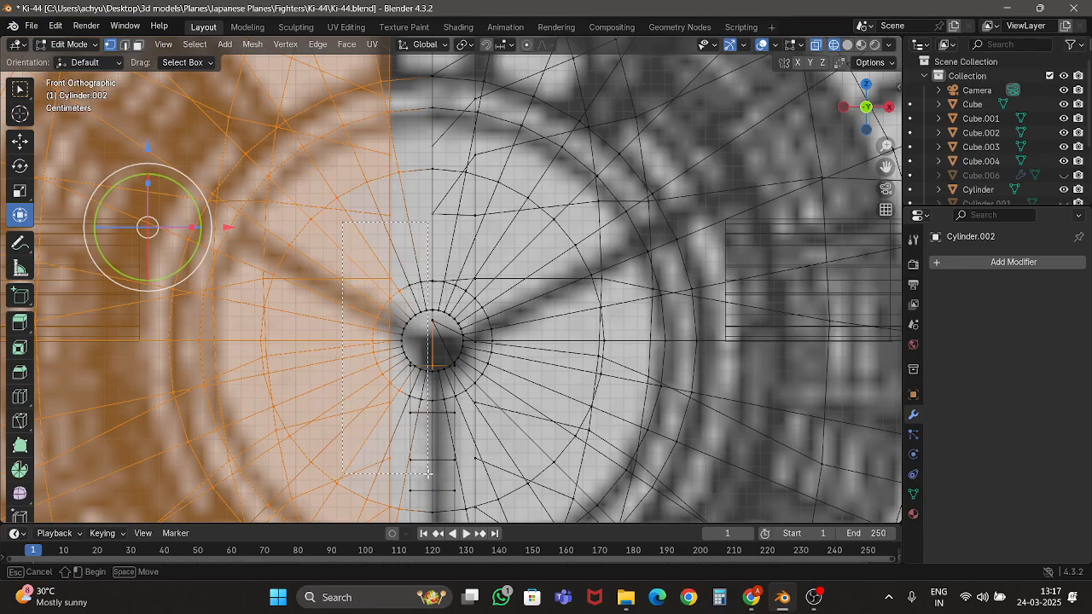
left_click_drag(428, 474, 428, 475)
middle_click_drag(479, 406, 483, 265, "shift")
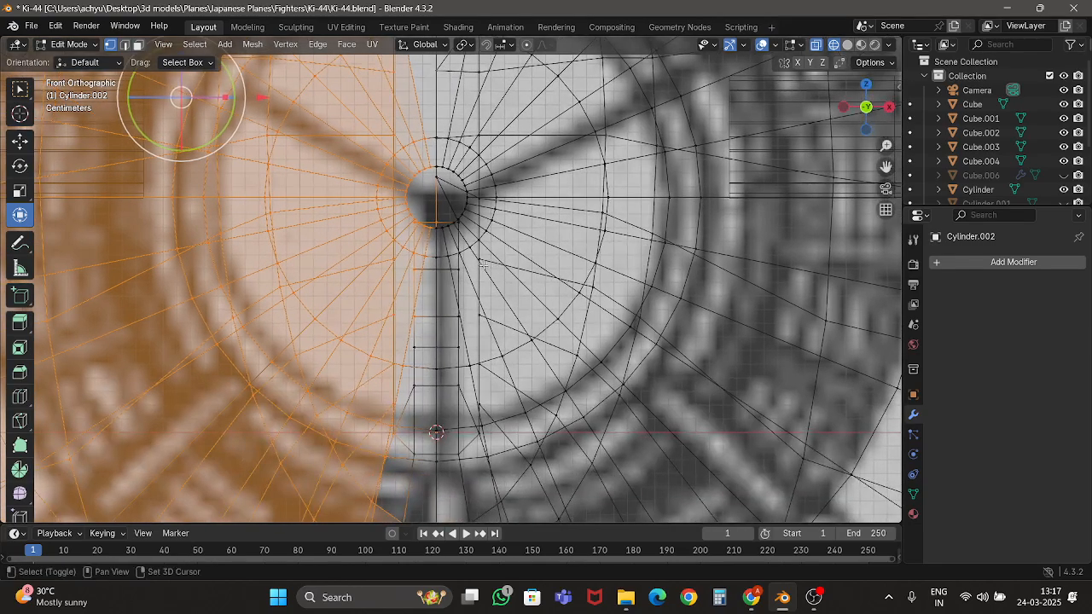
left_click_drag(430, 462, 431, 460, "shift")
middle_click_drag(478, 487, 482, 245, "shift")
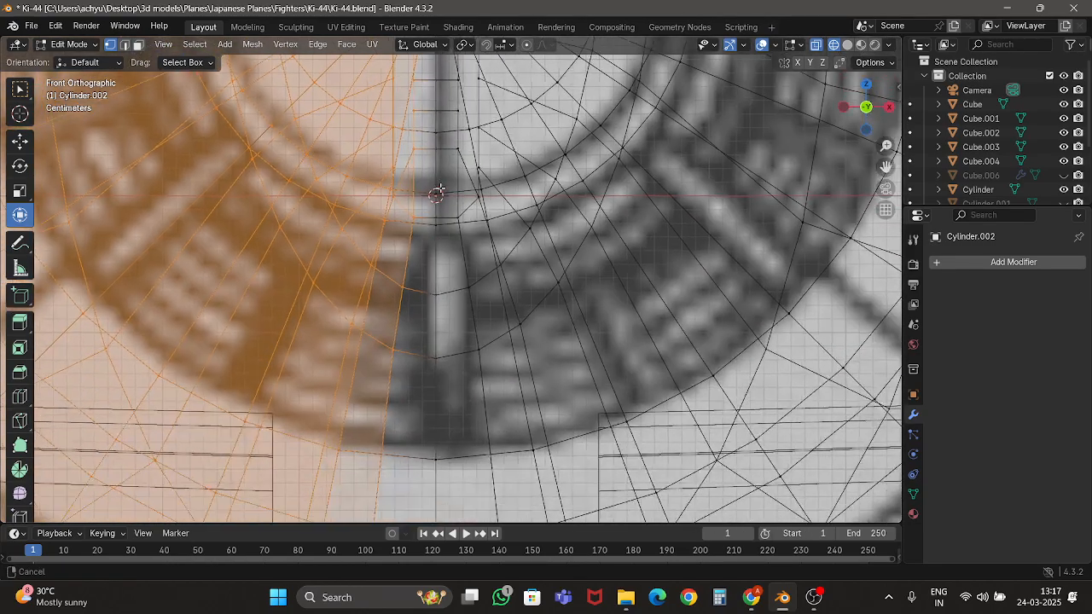
scroll(549, 255, "down", 4)
scroll(548, 255, "down", 5)
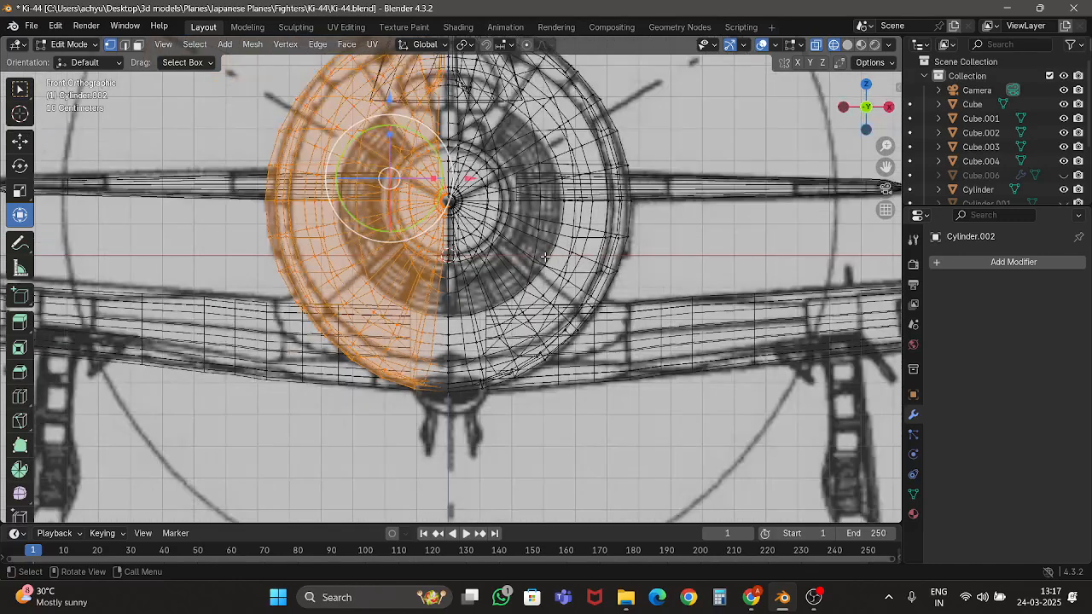
Return to solid shading and delete the selected left half of the fuselage mesh.
key("shift+z")
middle_click_drag(546, 257, 569, 271)
scroll(568, 272, "down", 8)
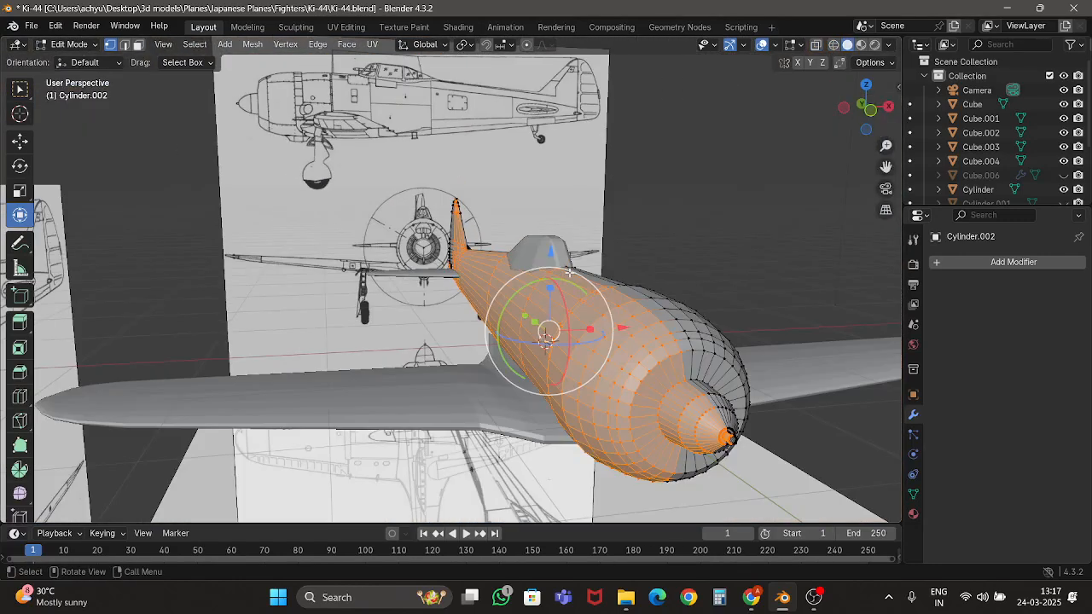
key("x")
left_click(569, 271)
scroll(569, 272, "up", 4)
scroll(569, 271, "down", 7)
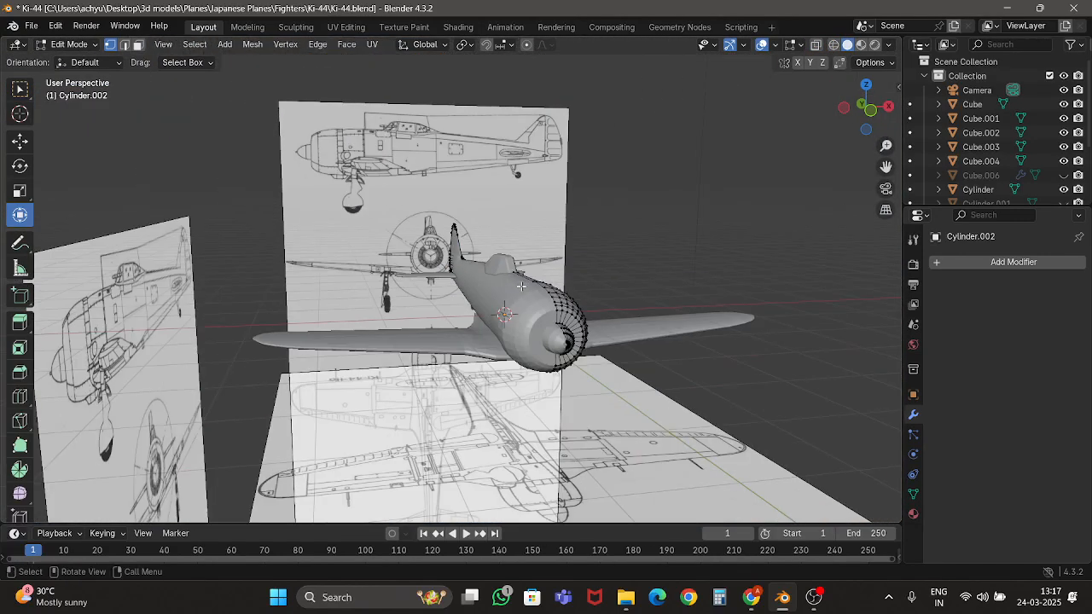
Leave mesh editing and hide the overlapping full fuselage object, Cylinder.
key("Tab")
left_click(529, 319)
scroll(528, 316, "up", 5)
key("h")
Select the half fuselage Cylinder.002 and add a Mirror modifier to it while in Edit Mode.
left_click(649, 290)
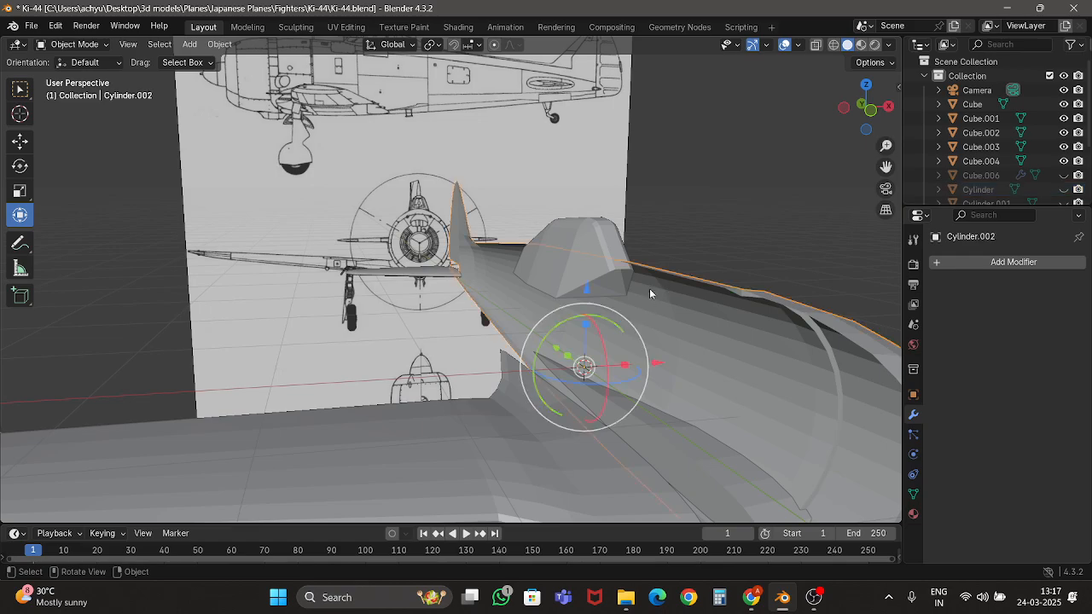
middle_click_drag(499, 304, 722, 210)
scroll(550, 263, "up", 5)
key("Tab")
scroll(551, 261, "up", 3)
left_click(1045, 261)
key("space")
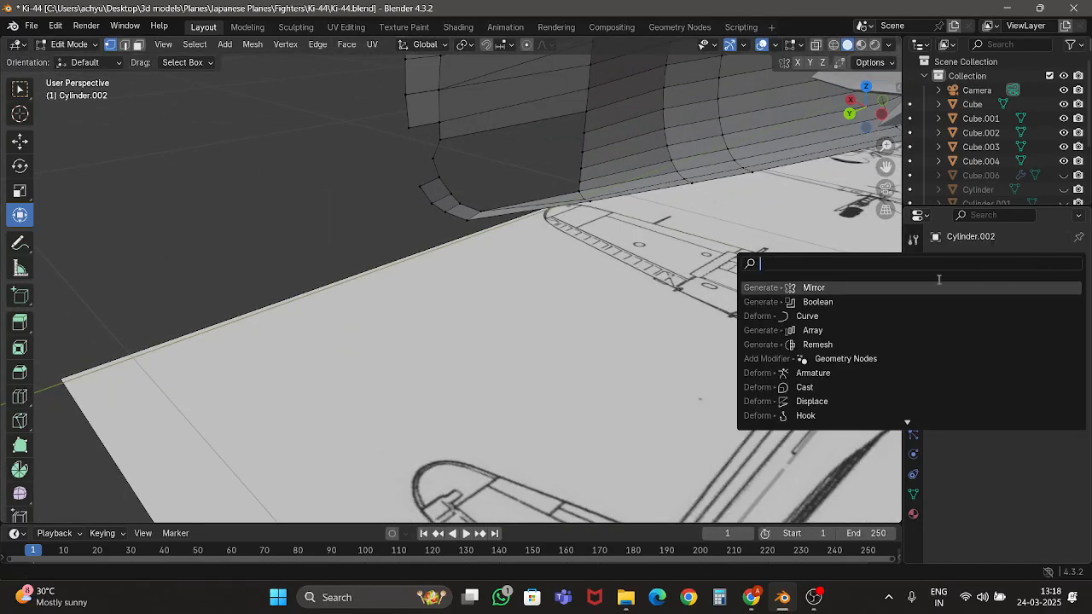
left_click(923, 288)
Move the vertex column just ahead of the tail's trailing edge outward along X in the top view, and save the file.
middle_click_drag(531, 178, 592, 222)
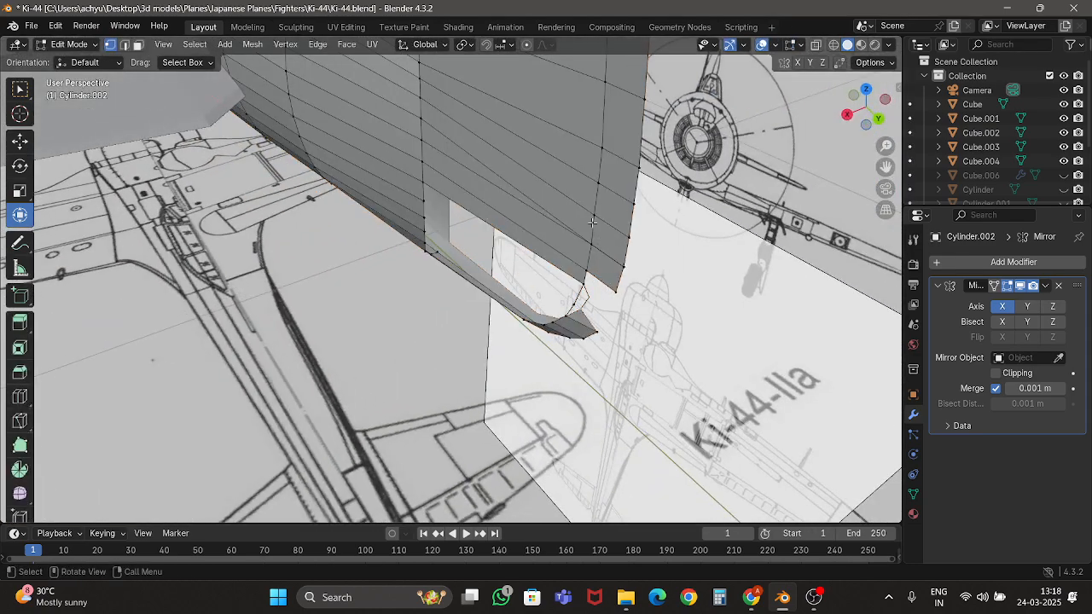
left_click(846, 114)
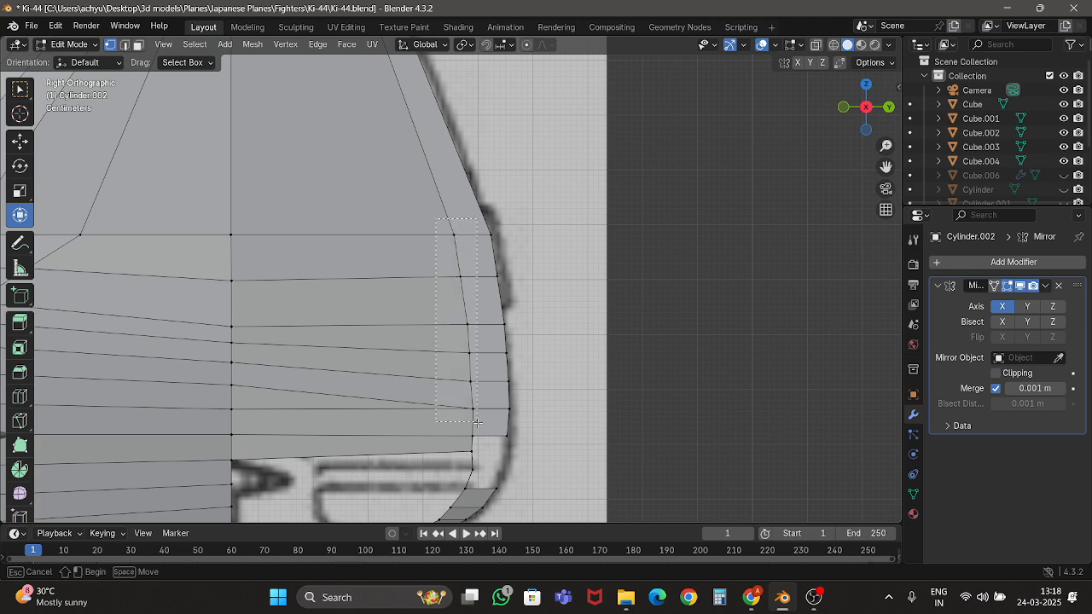
left_click_drag(479, 443, 479, 443)
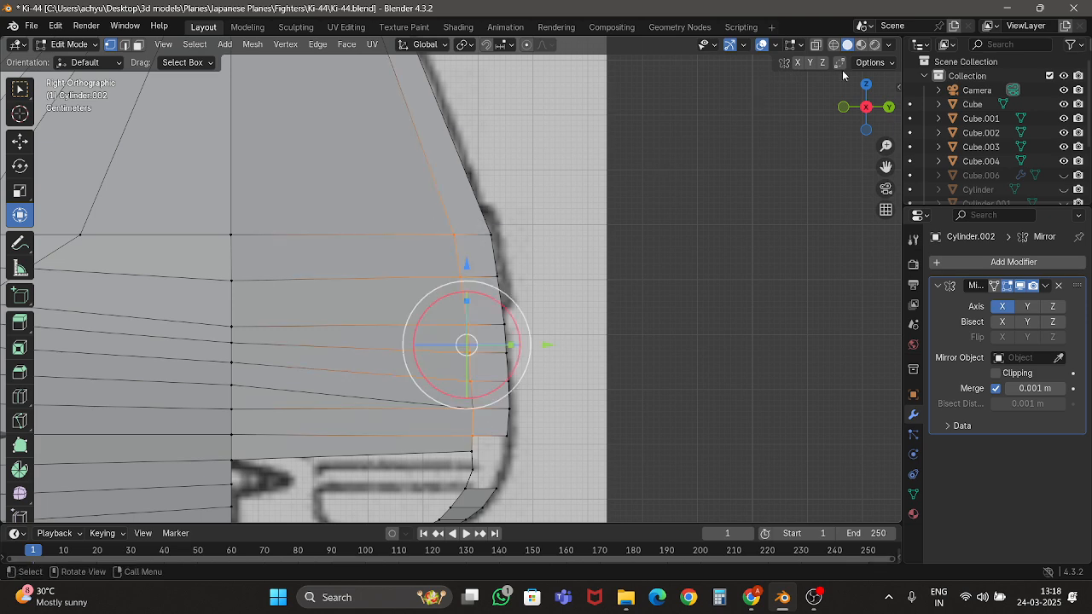
left_click(865, 85)
scroll(393, 312, "up", 3)
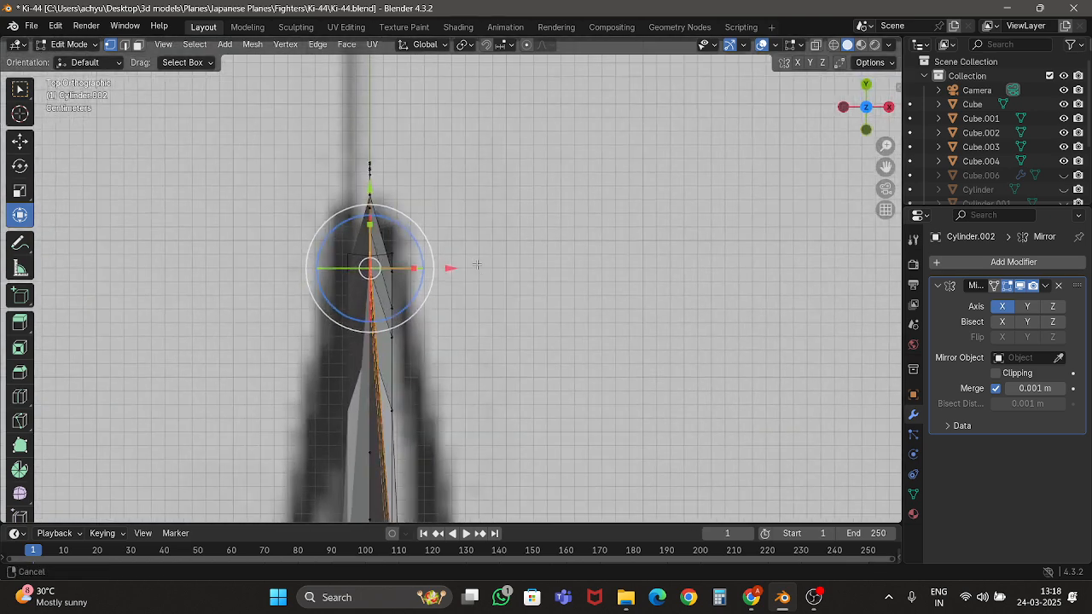
left_click_drag(431, 303, 470, 293)
middle_click_drag(470, 292, 436, 286)
key("Tab")
key("ctrl+s")
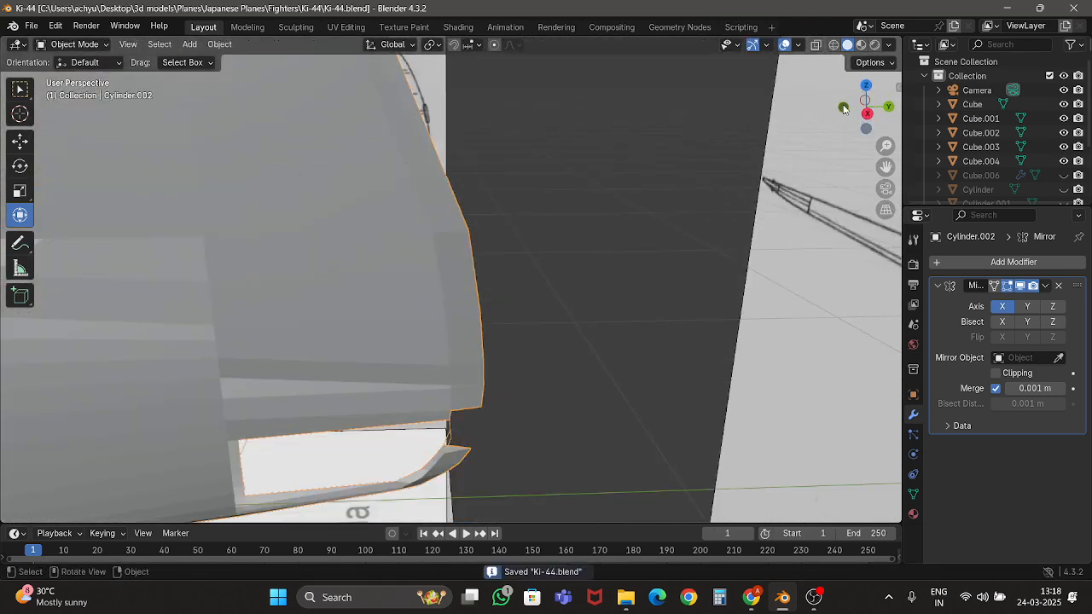
Extrude the lower corner vertex of the tail's trailing edge twice down along the blueprint outline, about 0.03 m each, and connect it to the lower strip.
left_click(868, 113)
middle_click_drag(505, 345, 512, 136, "shift")
scroll(510, 140, "up", 5)
key("Tab")
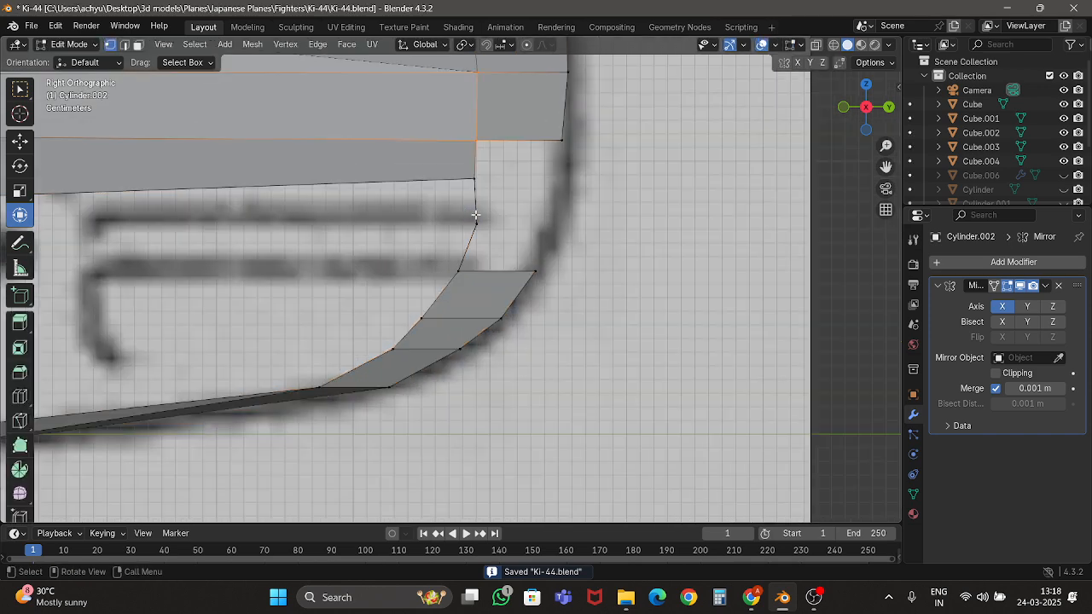
middle_click_drag(498, 201, 522, 266, "shift")
scroll(522, 266, "down", 2)
key("z")
key("z")
key("z")
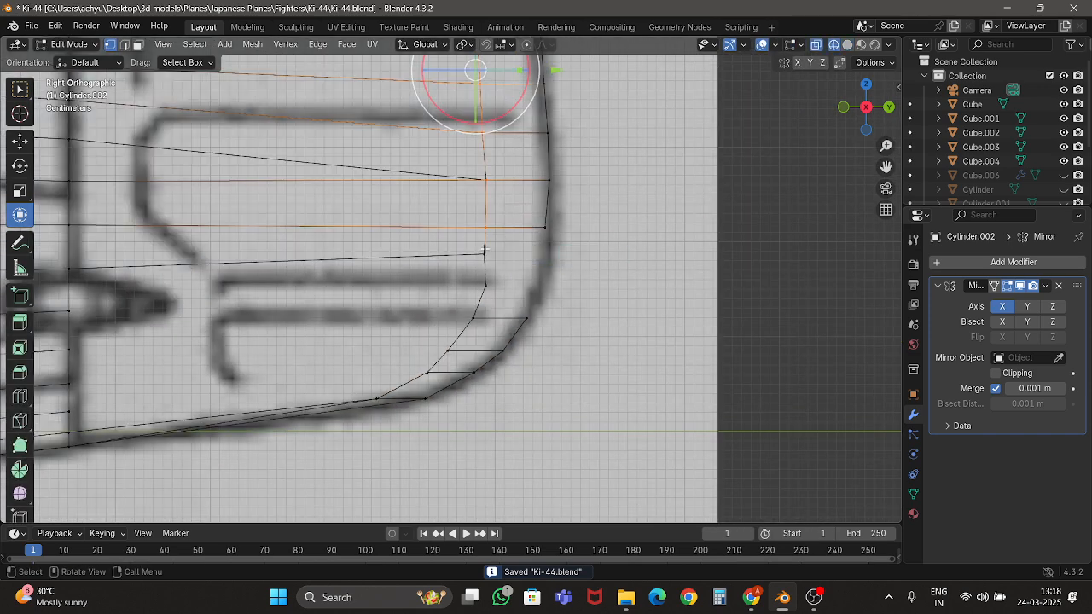
key("z")
left_click(542, 228)
scroll(580, 251, "up", 3)
key("e")
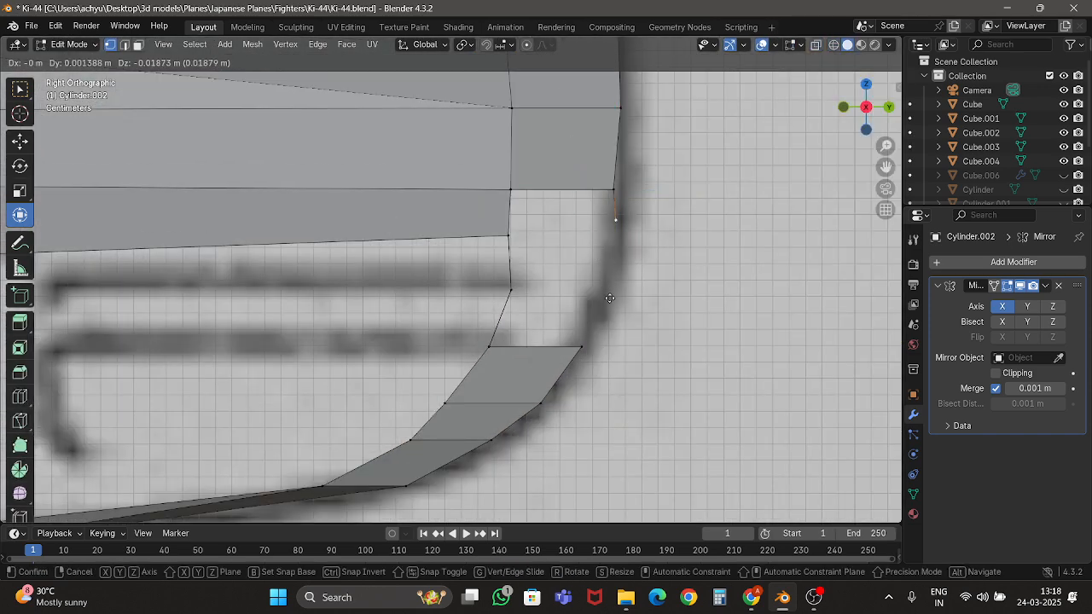
left_click(603, 310)
key("e")
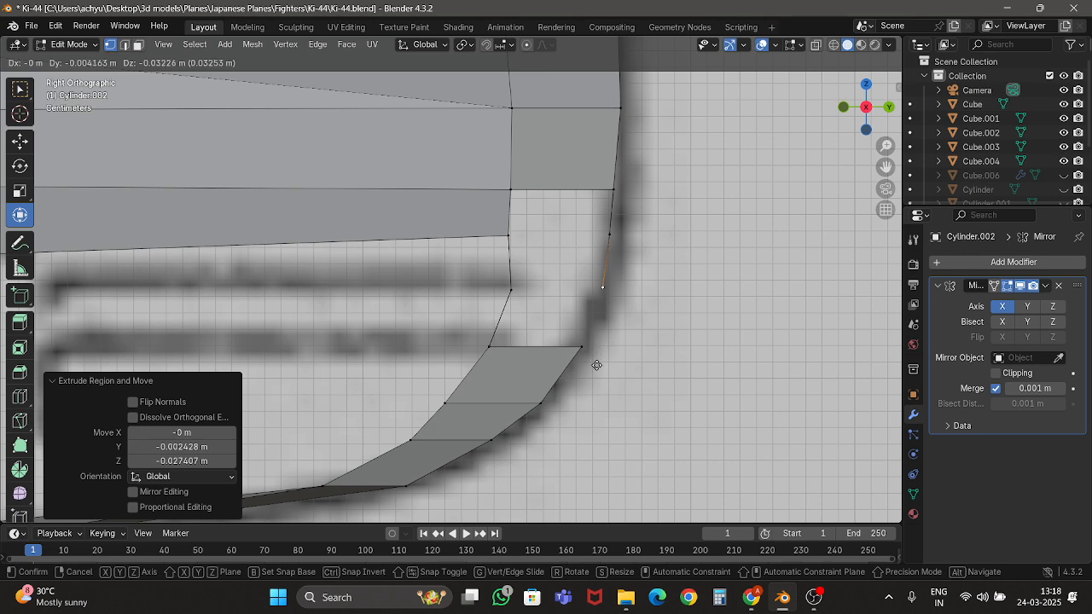
left_click(595, 364)
left_click(583, 351, "shift")
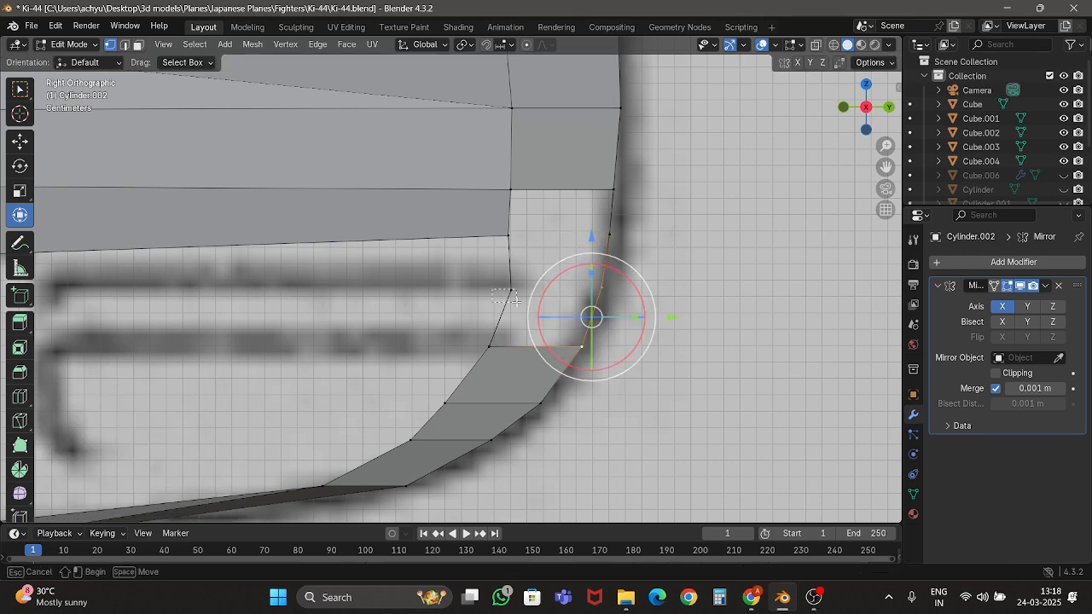
Move the inner vertex opposite the new trailing edge about 0.004 m toward negative Y.
left_click_drag(515, 300, 547, 303)
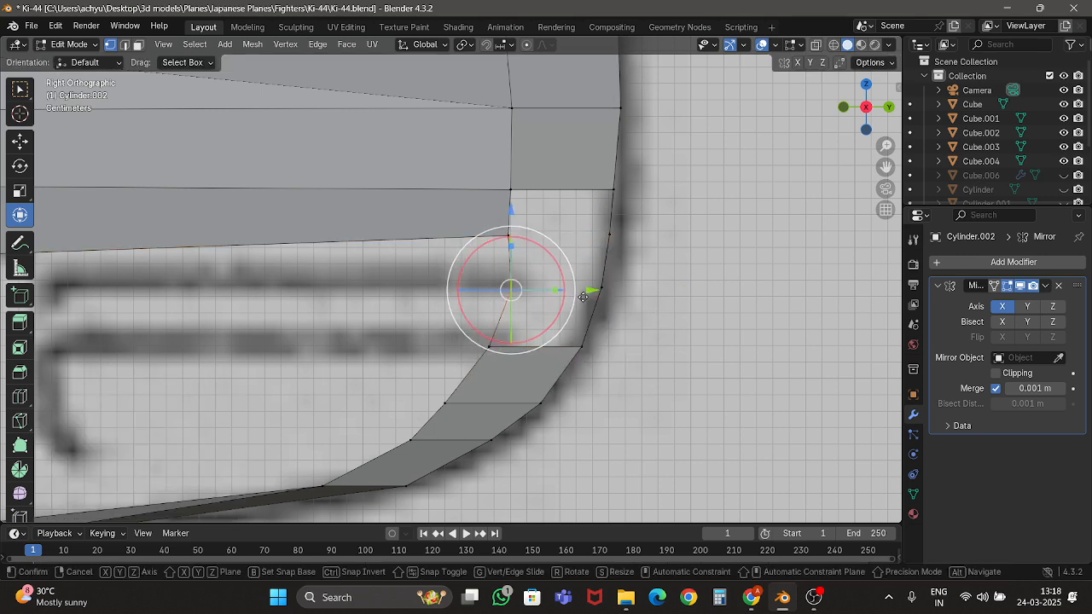
key("g")
left_click(577, 296)
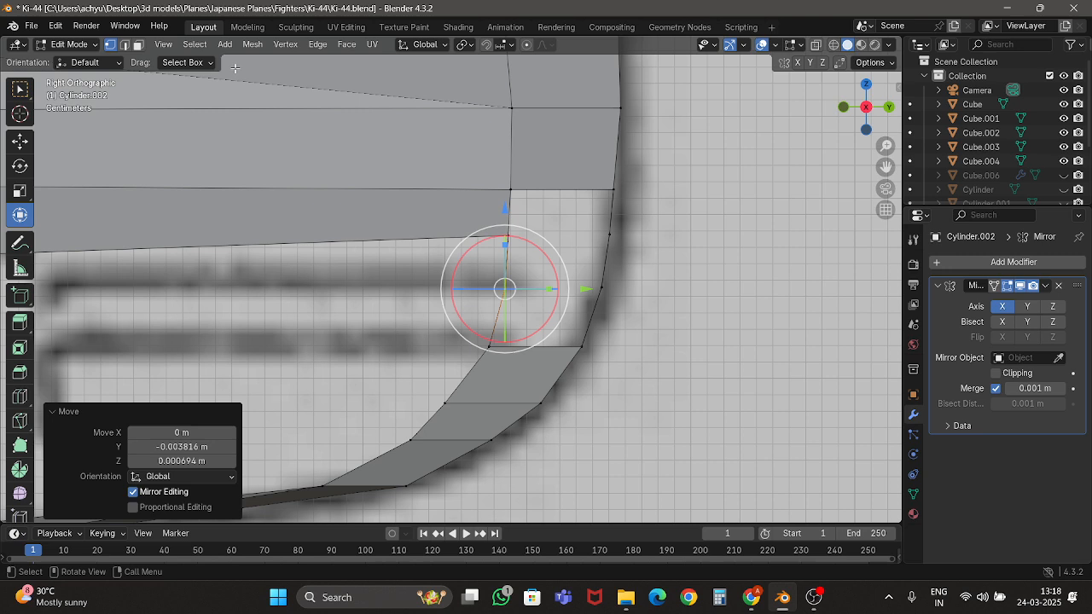
Try to fill the gap between the inner vertex column and the new trailing edge with faces in edge mode.
left_click(136, 45)
left_click(539, 188)
key("f")
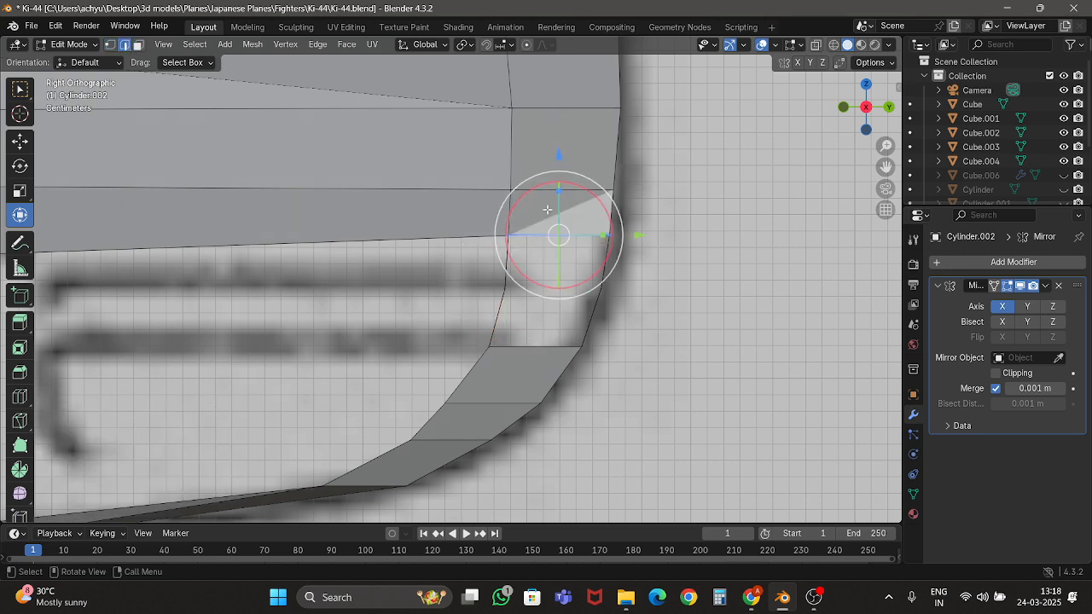
key("f")
key("ctrl+z")
key("ctrl+z")
left_click(616, 216)
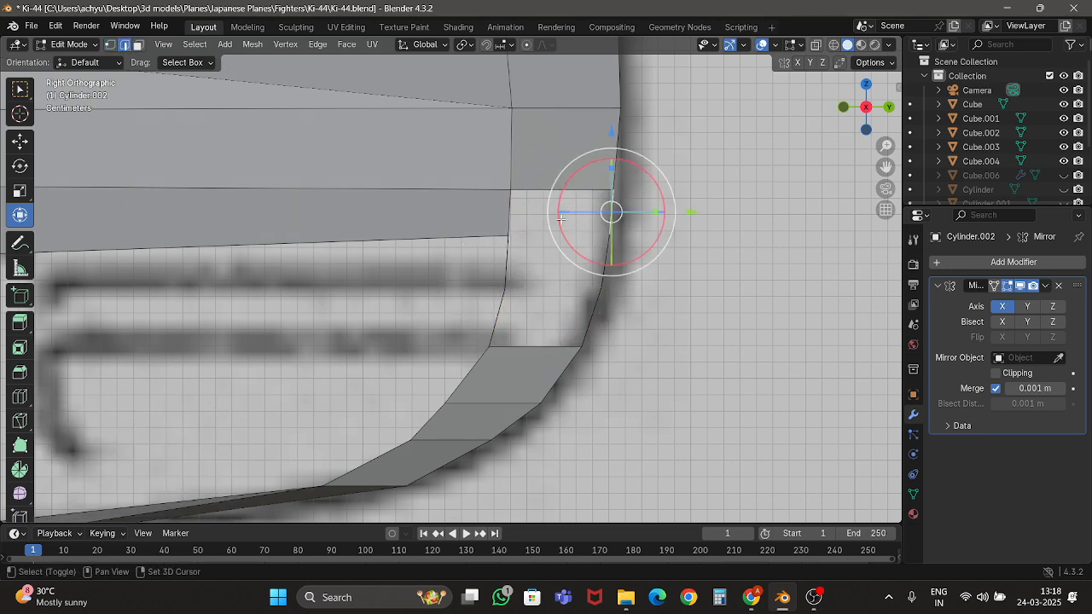
left_click(558, 220)
middle_click_drag(559, 220, 584, 259)
key("ctrl+z")
key("ctrl+z")
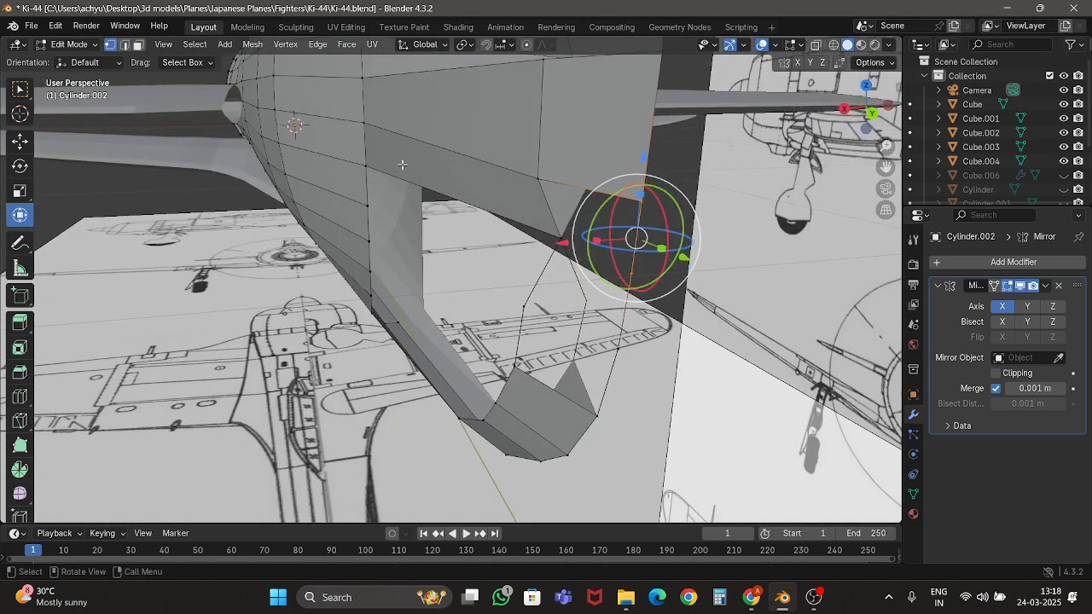
Move the centreline vertex at the upper rear corner of the tail opening outward along X, in line with its neighbours.
left_click(552, 243)
scroll(550, 232, "up", 1)
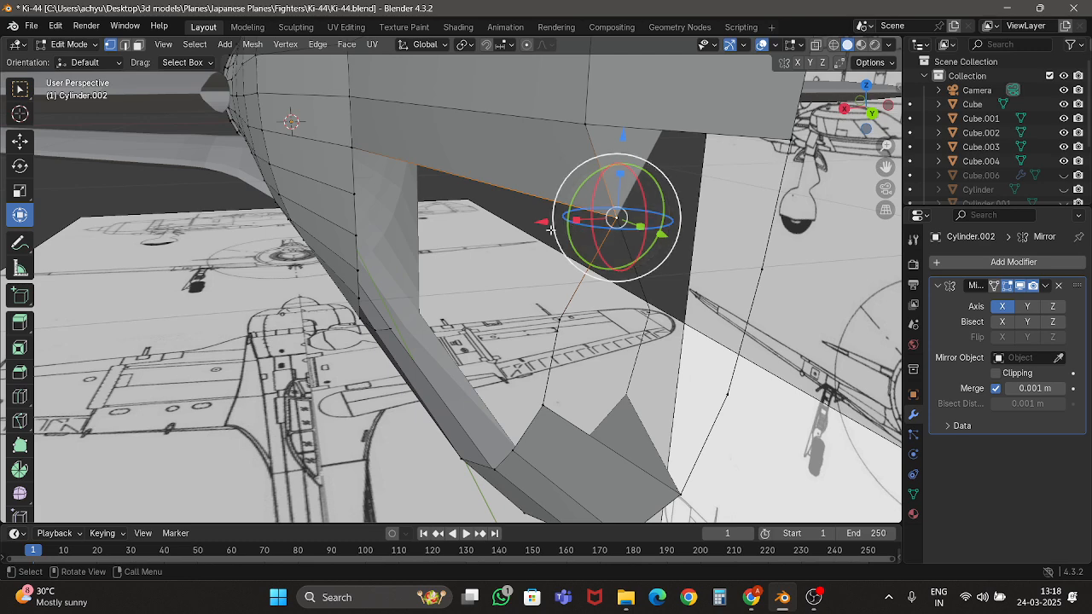
left_click_drag(550, 230, 496, 230)
Fill the gap along the trailing edge with three faces down to the lower strip, and save the file.
left_click(121, 45)
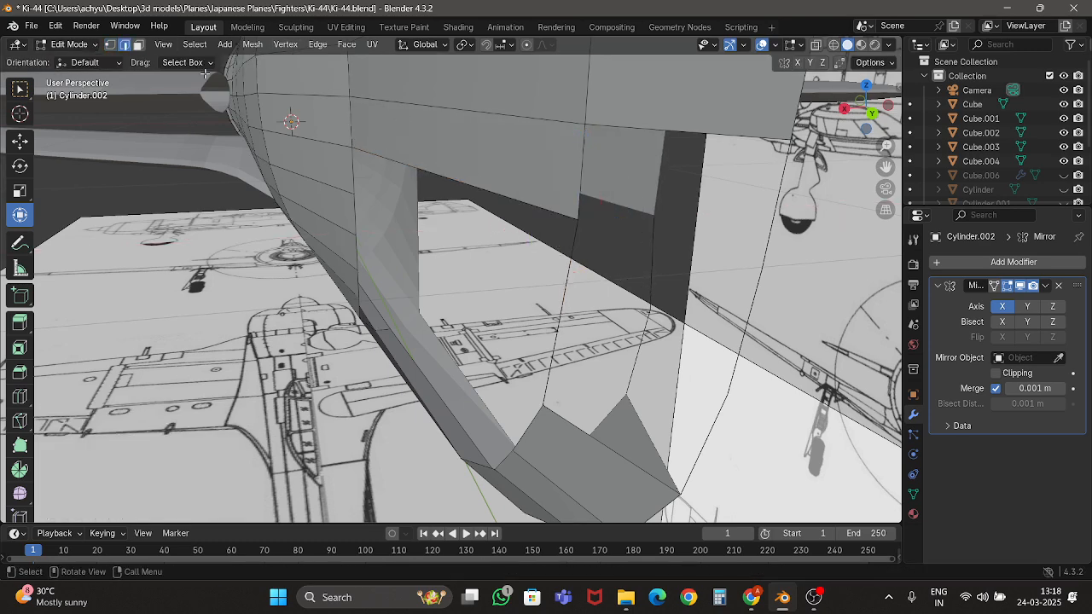
left_click(656, 130)
key("f")
key("f")
key("f")
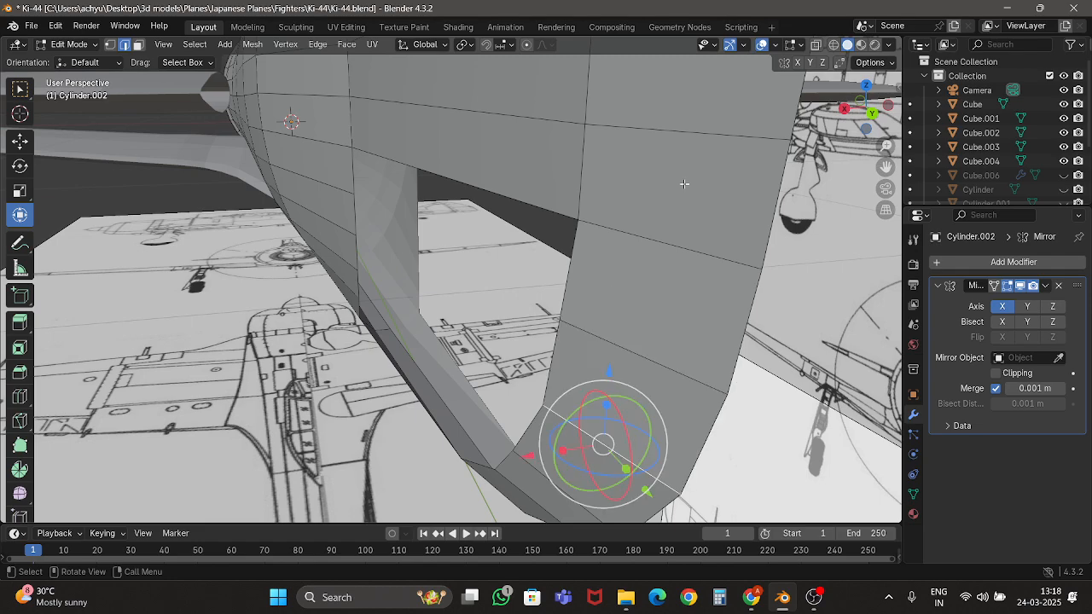
middle_click_drag(684, 183, 551, 215)
key("ctrl+s")
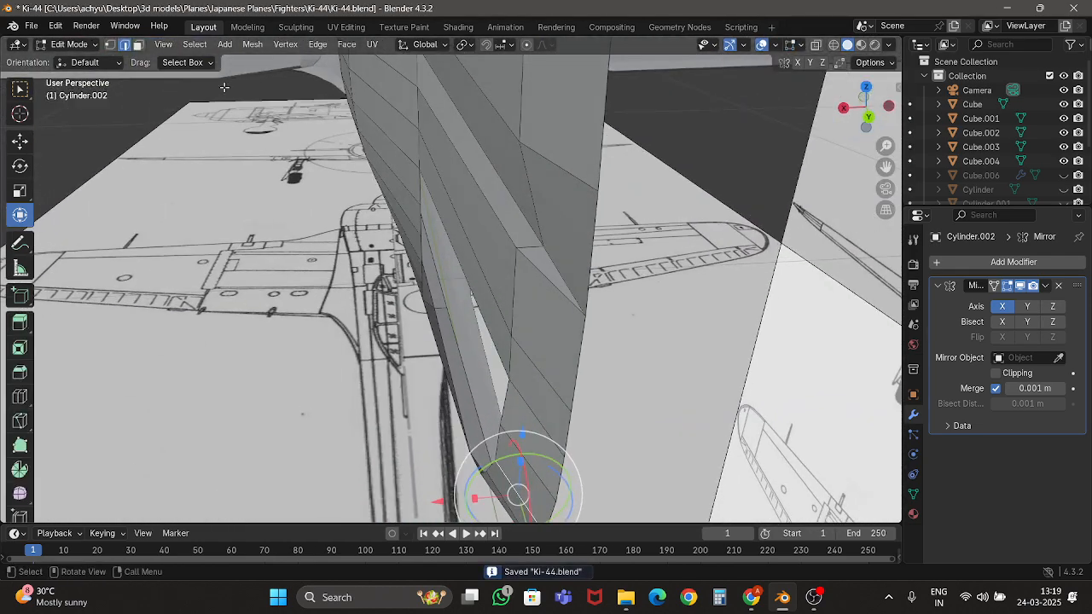
Shift the vertex at the lower corner of the trailing-edge fill outward along X, and delete the gap's faces and leftover rear edge.
left_click(547, 243)
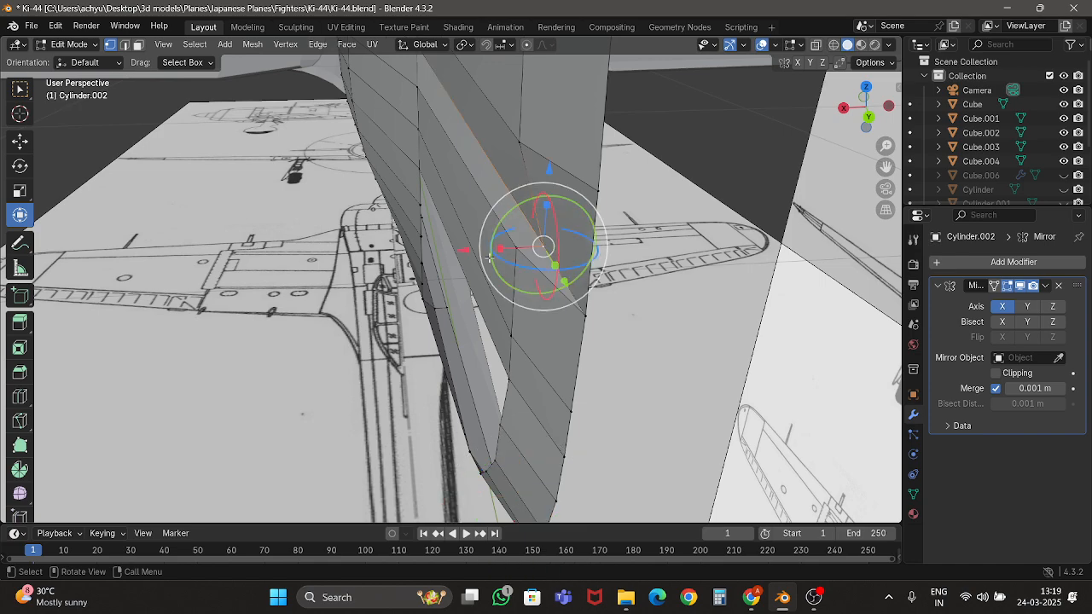
left_click_drag(463, 252, 436, 253)
middle_click_drag(554, 225, 633, 211)
key("x")
left_click(614, 189)
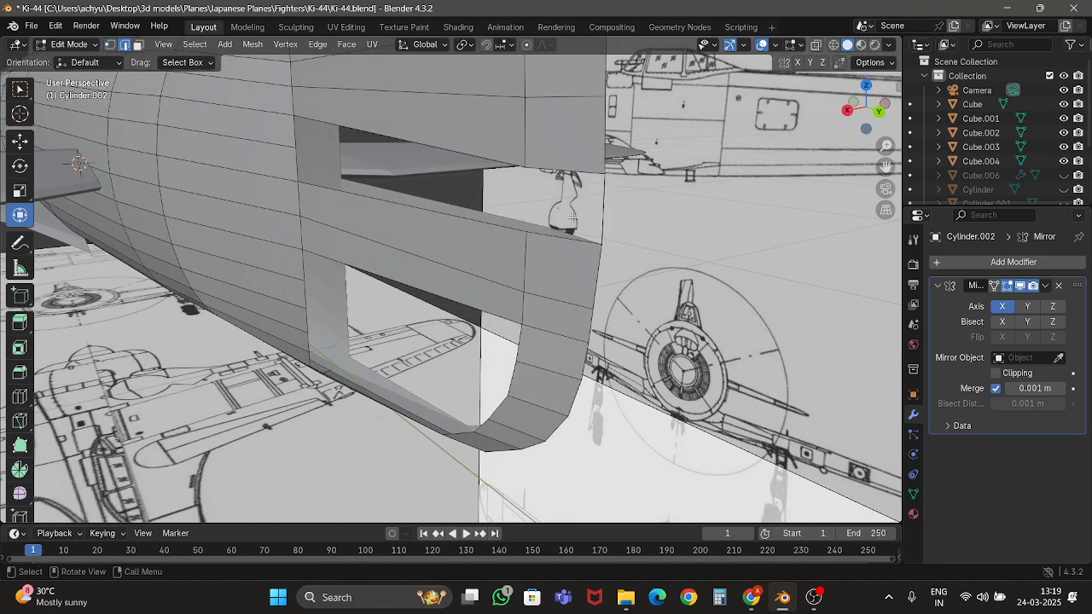
key("x")
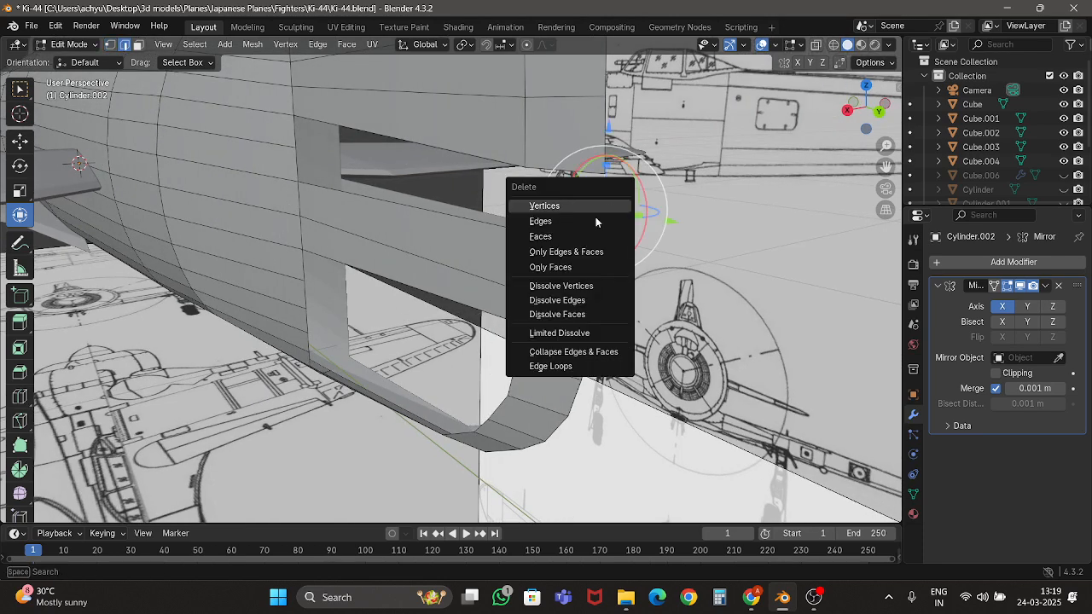
left_click(597, 223)
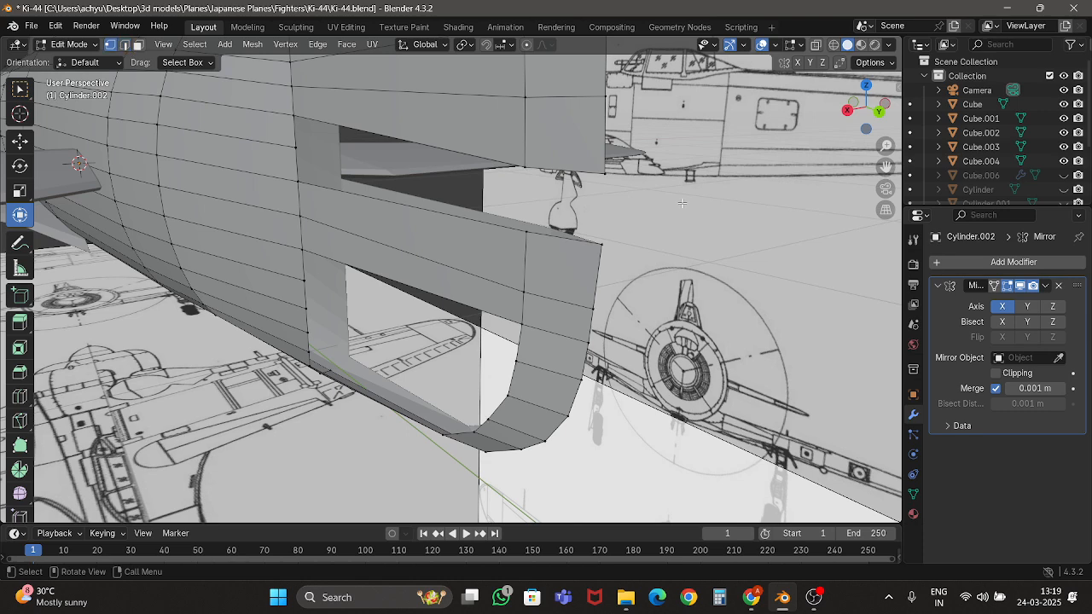
Extrude the rear bottom edge of the upper tail section about 0.025 m down along Z.
key("shift+z")
key("z")
left_click(631, 194)
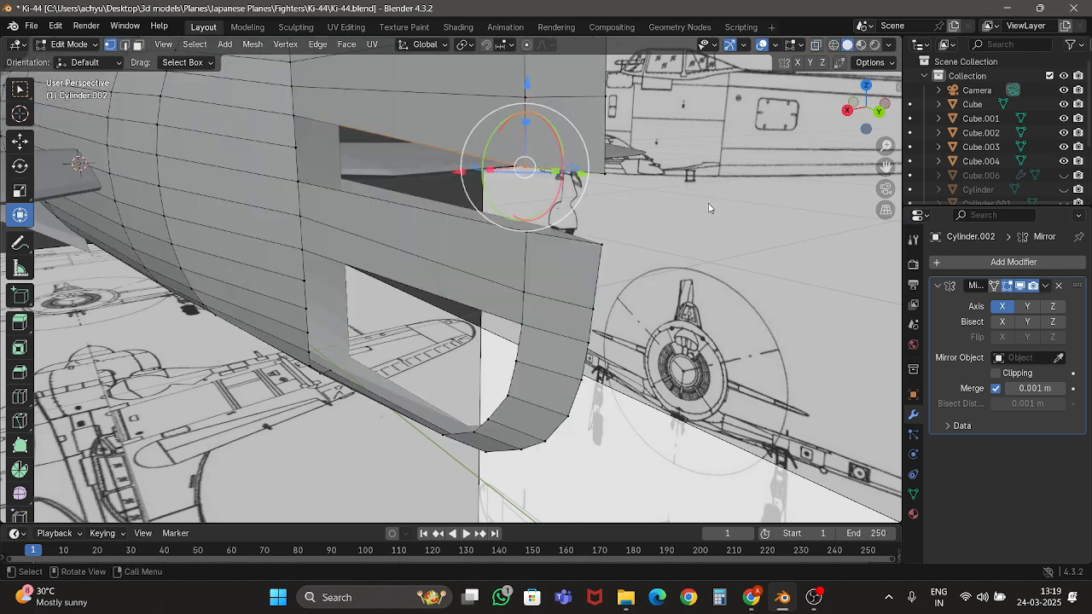
key("shift+z")
key("shift+z")
left_click(610, 172, "shift")
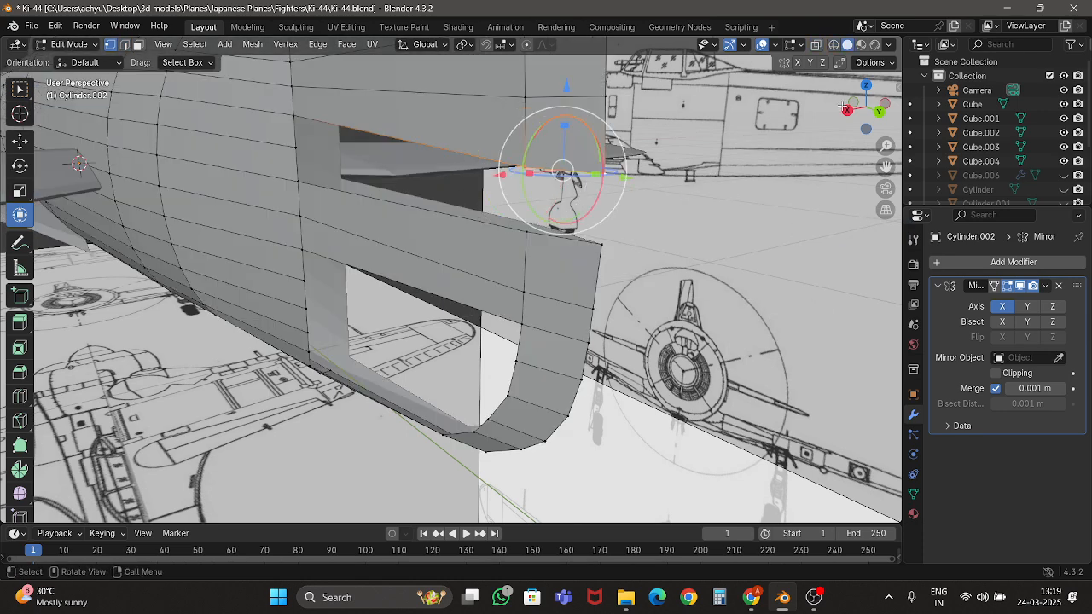
left_click(849, 111)
middle_click_drag(538, 180, 628, 251, "shift")
scroll(628, 251, "down", 2)
key("e")
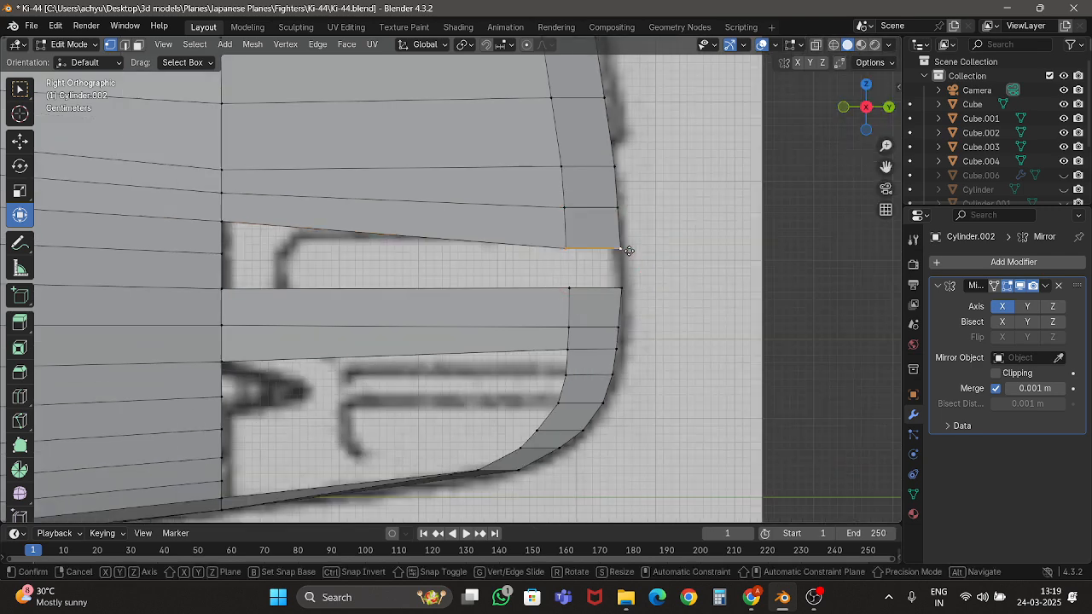
left_click(628, 270)
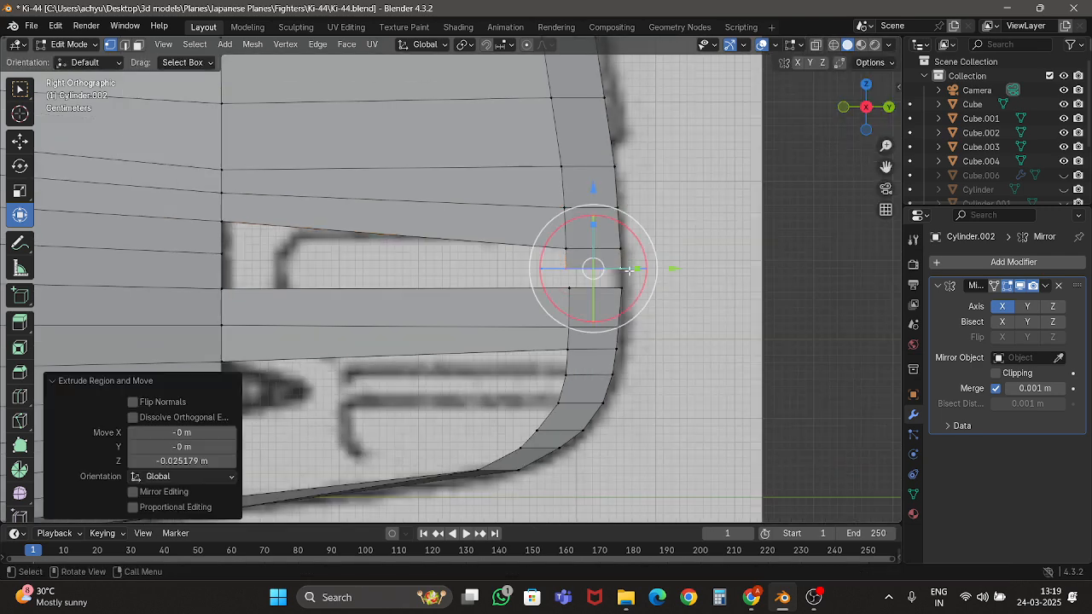
Move the vertex pair above the extruded edge about 0.002 m toward negative Y and 0.015 m up.
left_click(576, 250)
left_click(620, 245, "shift")
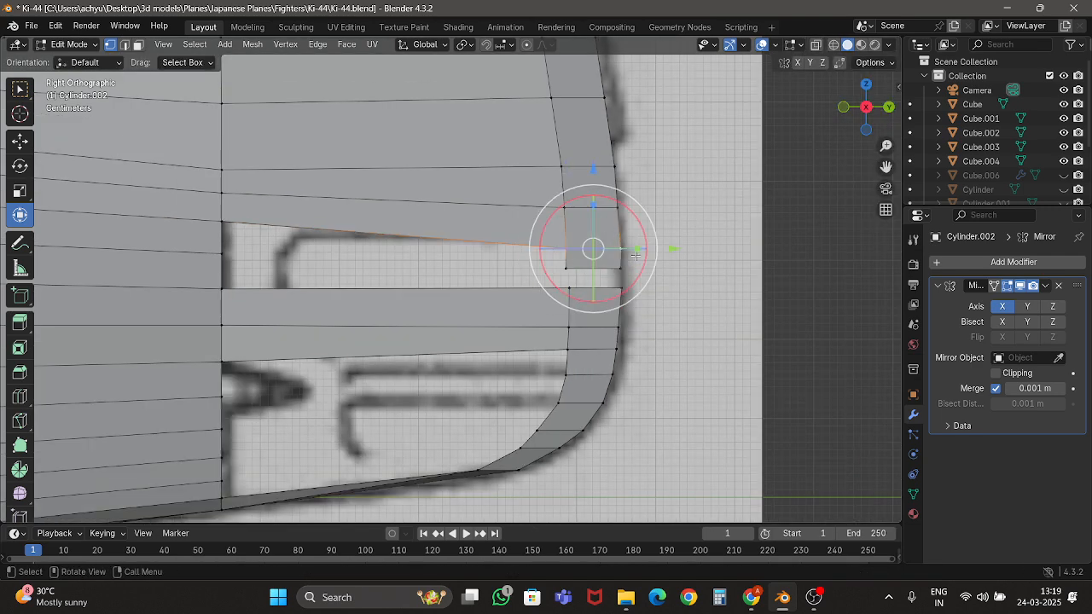
scroll(636, 254, "up", 3)
key("g")
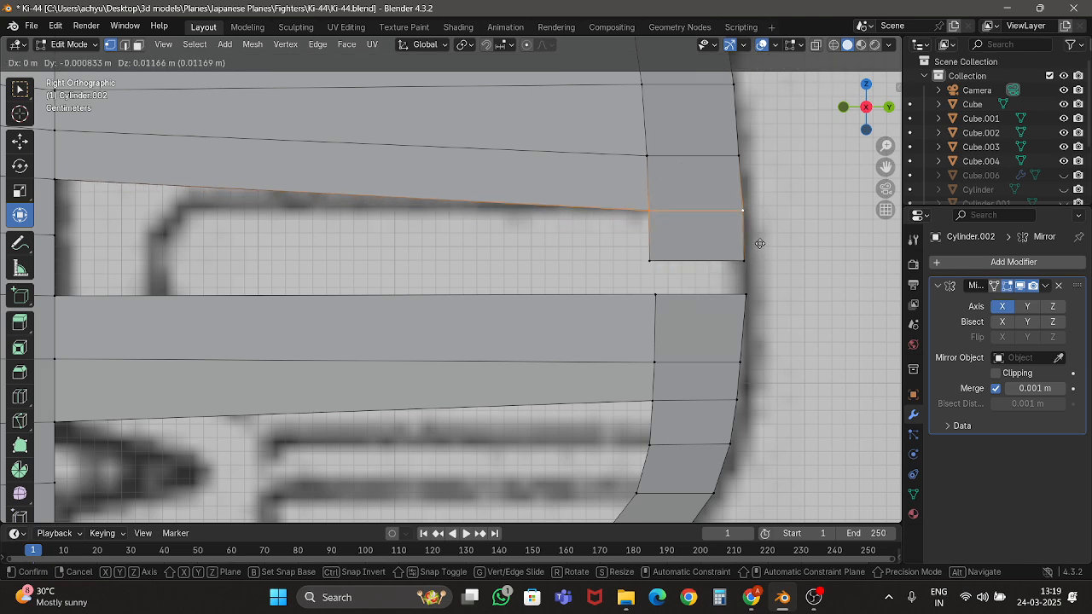
left_click(654, 208)
scroll(634, 209, "down", 3)
key("g")
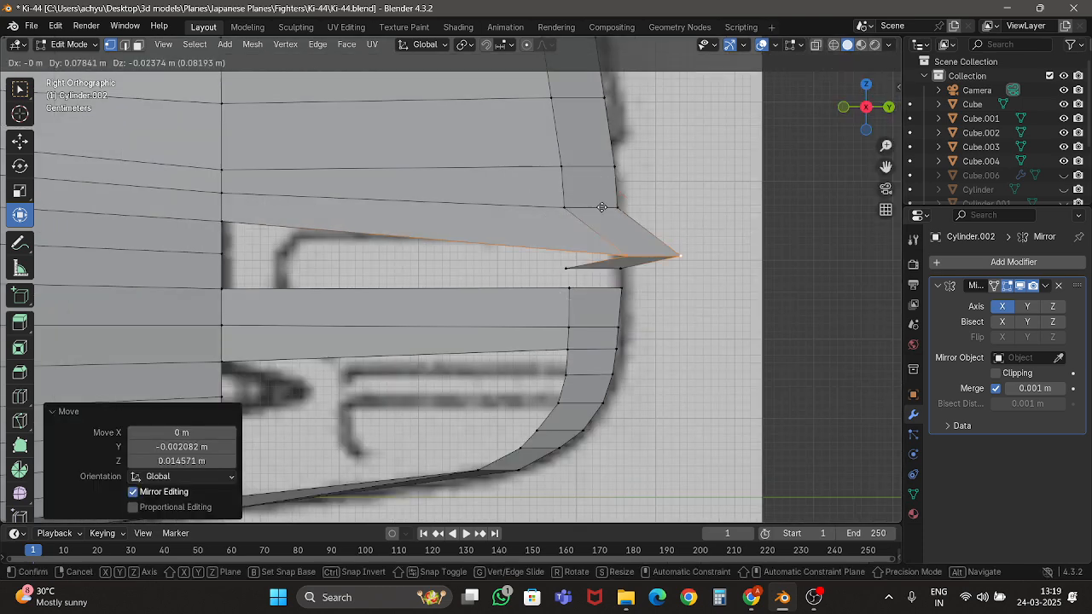
left_click(603, 207)
key("ctrl+z")
Select the next vertex pair above through the mesh and raise it slightly along Z to even out the row spacing.
left_click(773, 238)
key("alt+z")
left_click_drag(535, 188, 581, 199)
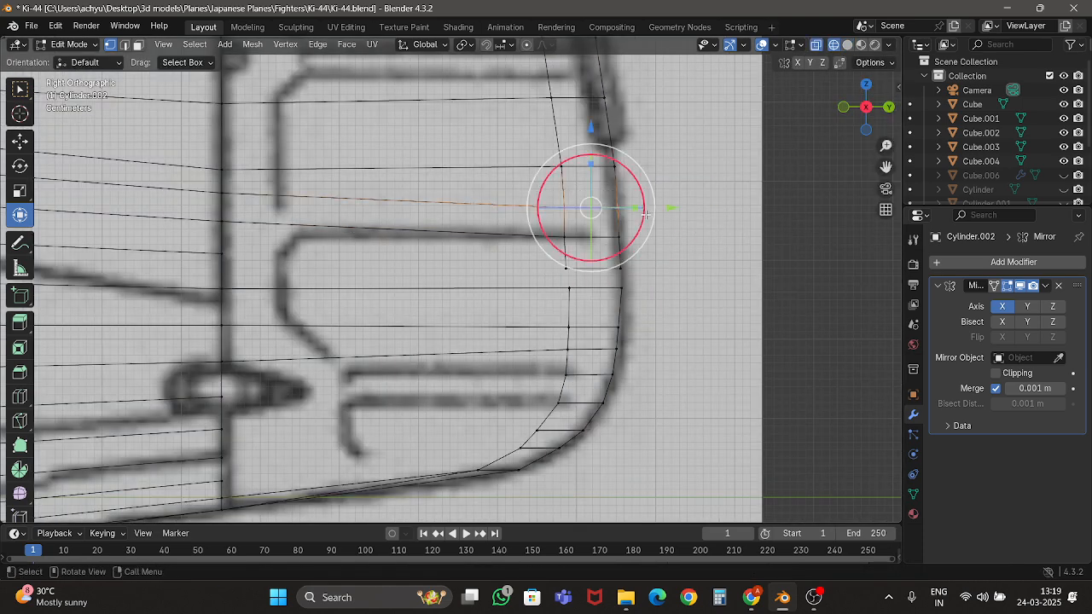
key("alt+z")
left_click_drag(592, 147, 592, 120)
key("ctrl+z")
key("shift+z")
scroll(725, 255, "up", 1)
left_click(727, 256)
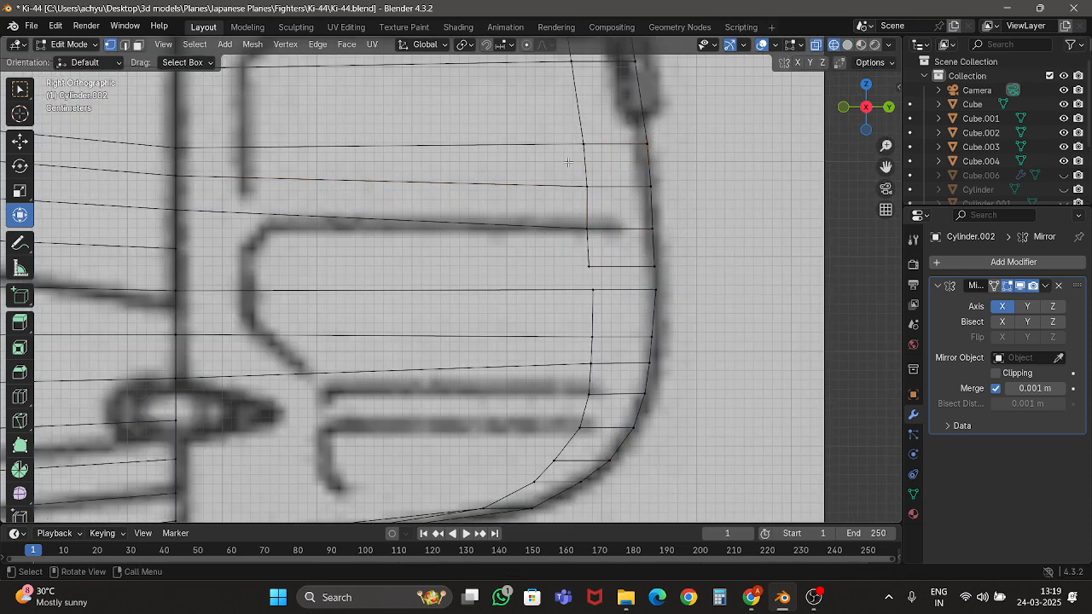
scroll(568, 162, "down", 1)
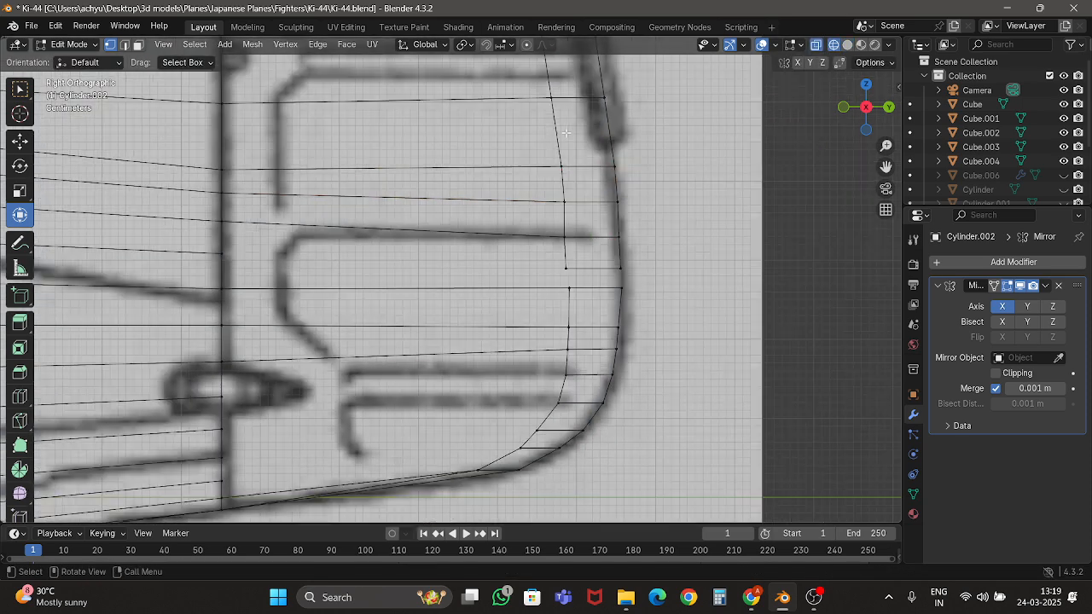
Move the outer vertex at the extruded face's upper edge about 0.004 m along Y to match the blueprint's trailing edge.
left_click(614, 291)
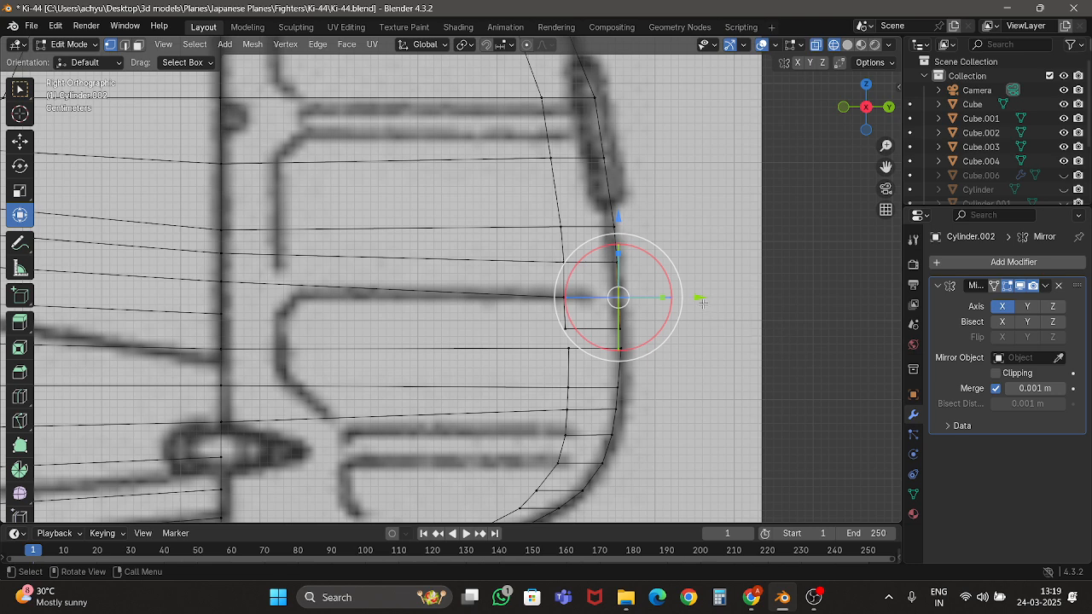
left_click_drag(700, 299, 705, 297)
scroll(704, 296, "up", 2)
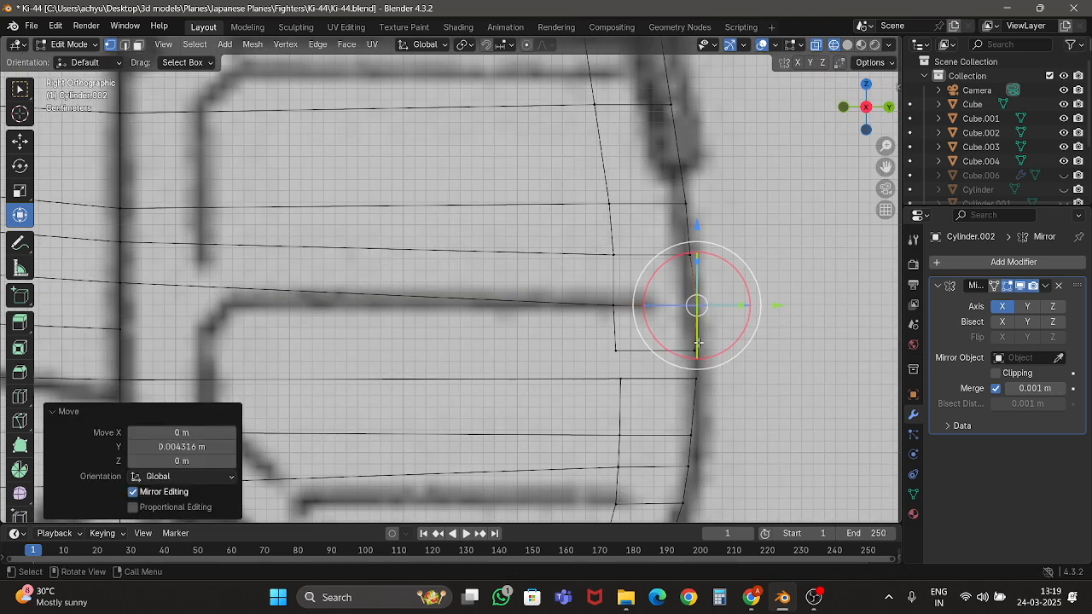
Close the remaining trailing-edge gap between the extruded face and the rear corner of the lower strip.
left_click(695, 381, "shift")
left_click(616, 350)
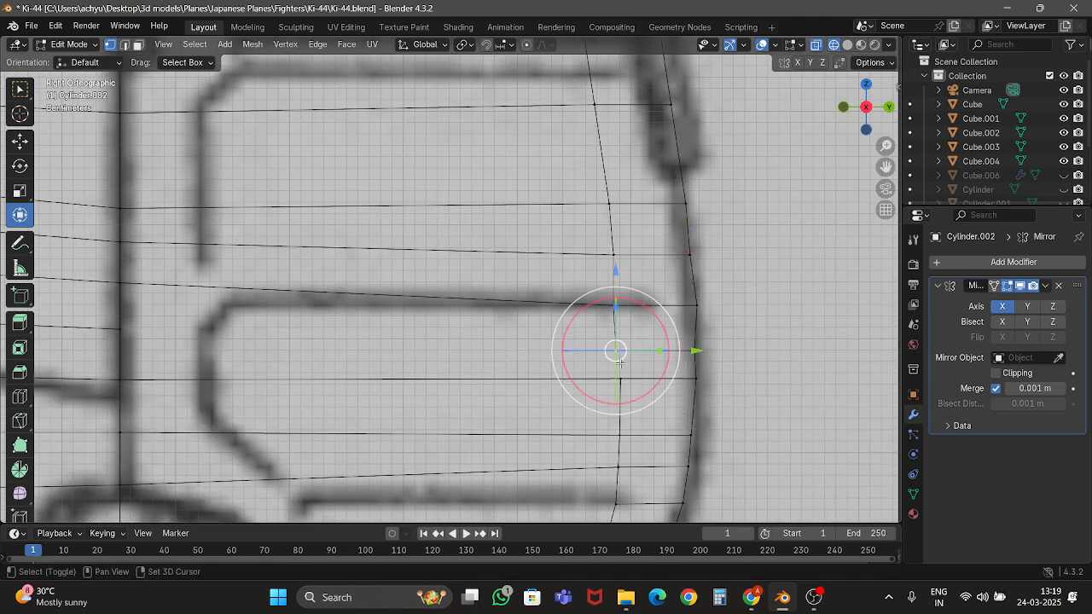
left_click(620, 378, "shift")
key("z")
left_click(715, 346)
middle_click_drag(635, 343, 550, 337)
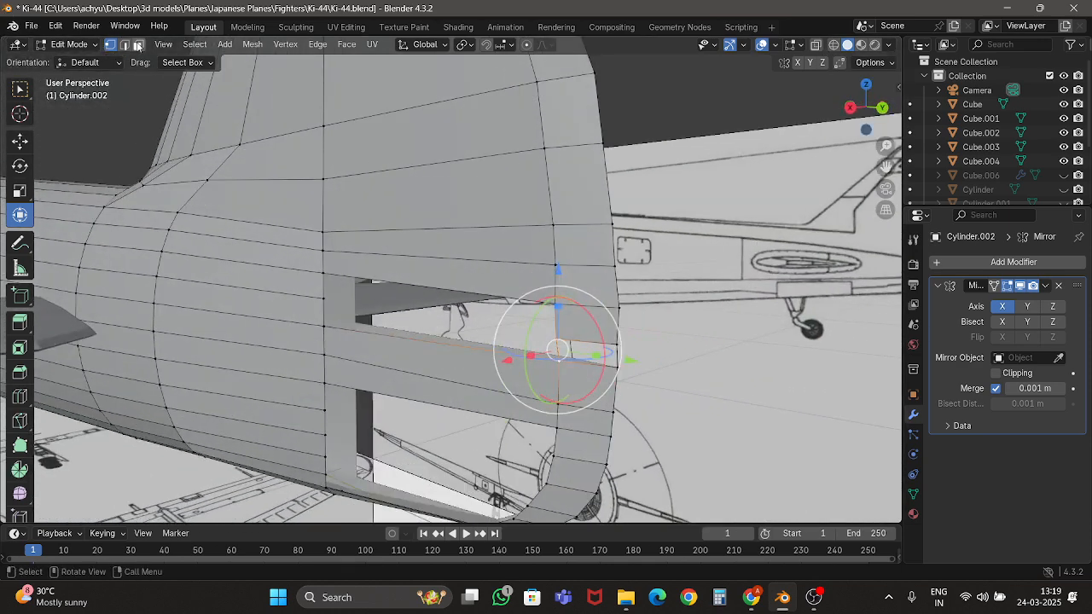
left_click(595, 340)
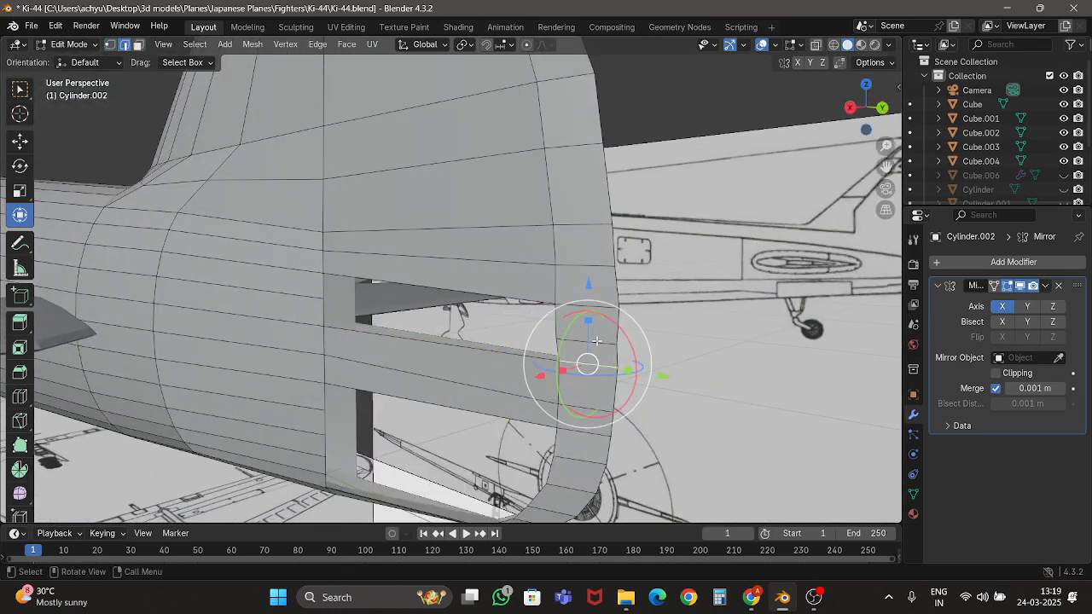
Fill the upper opening and most of the lower opening in the tail's side with rows of faces from their edges.
left_click(444, 285)
key("f")
key("f")
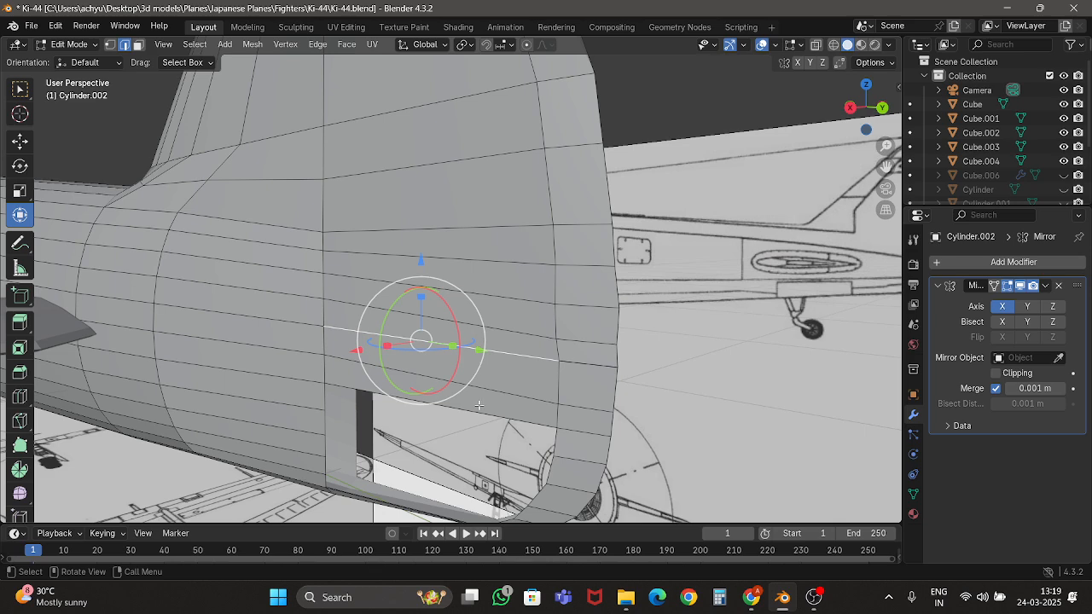
key("f")
key("f")
key("f")
Fill the last gap along the bottom of the tail opening with faces and save the file.
scroll(493, 352, "down", 3)
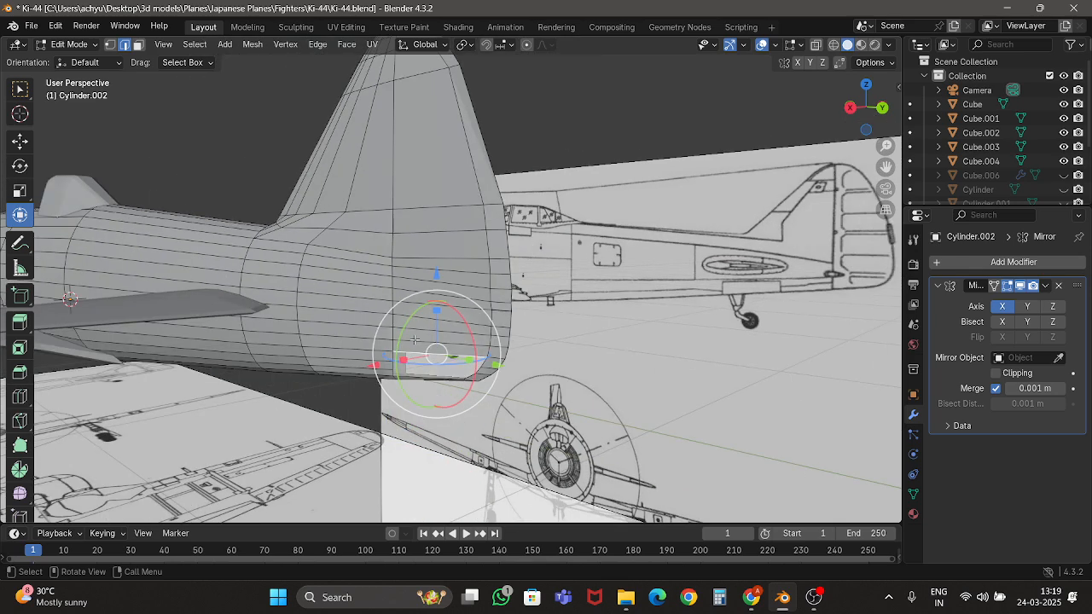
scroll(413, 339, "up", 2)
scroll(492, 353, "up", 1)
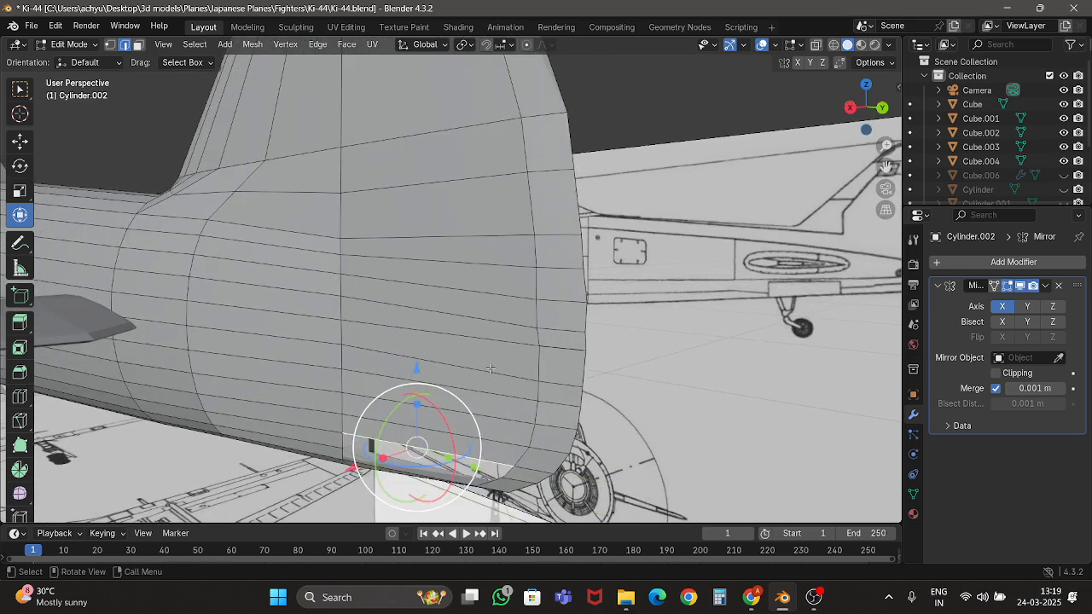
middle_click_drag(503, 374, 448, 381)
key("Tab")
scroll(552, 388, "down", 6)
scroll(549, 378, "up", 6)
key("ctrl+s")
key("Tab")
scroll(517, 308, "up", 1)
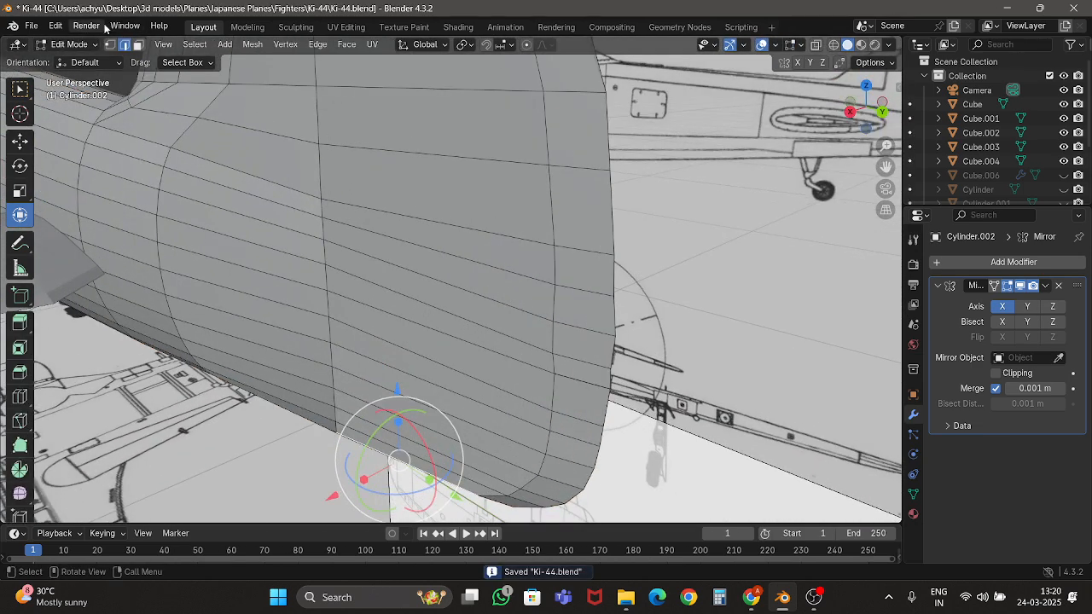
Move the vertical column of vertices at the front of the filled tail section slightly outward along X.
key("z")
key("Tab")
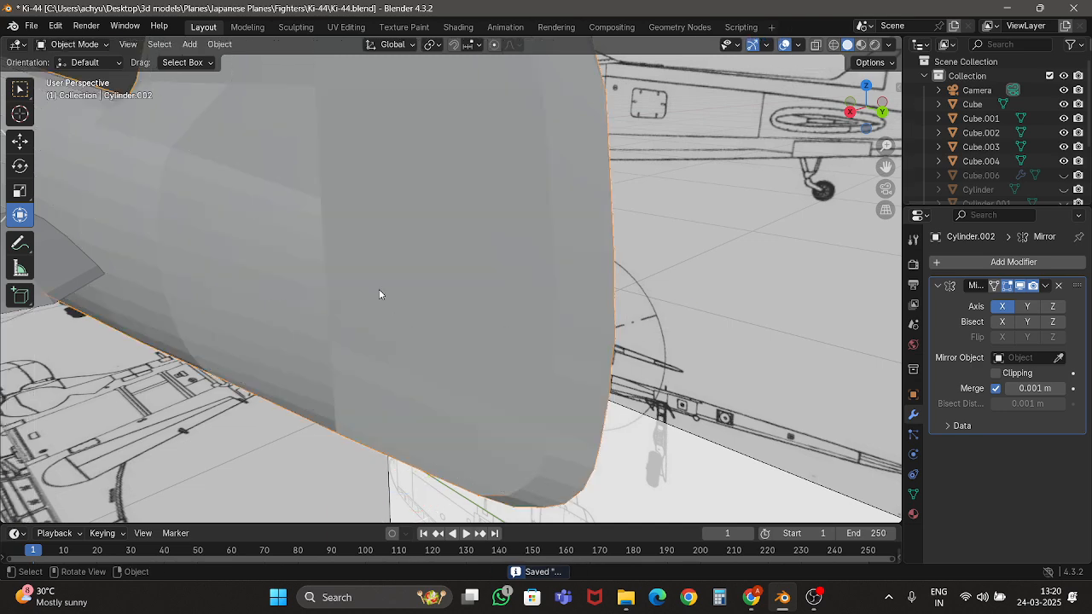
key("Tab")
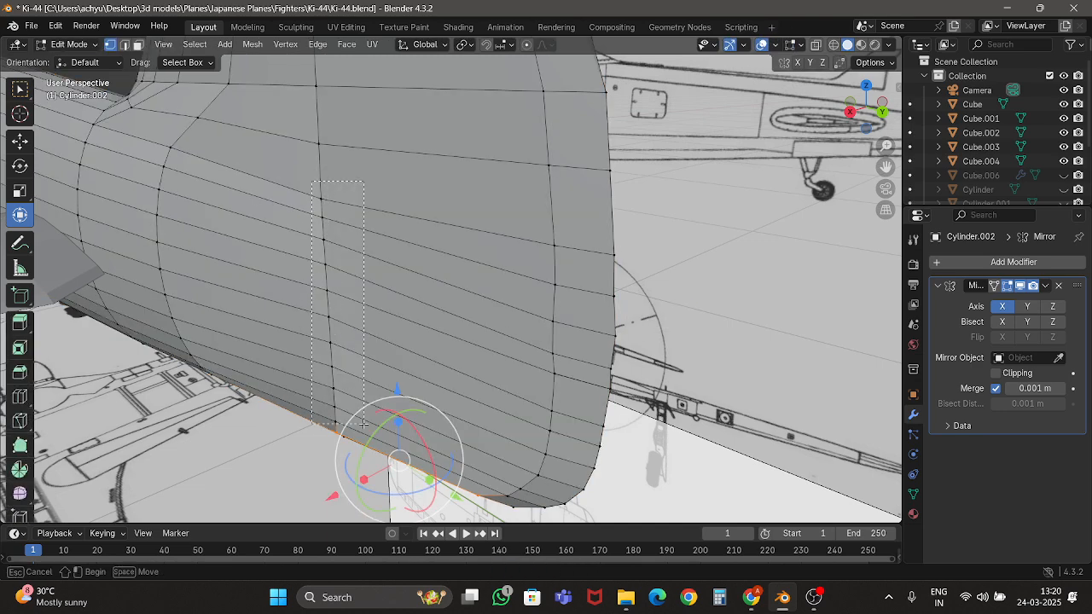
left_click_drag(357, 427, 358, 427)
left_click_drag(260, 343, 252, 344)
key("Tab")
scroll(329, 255, "down", 2)
key("Tab")
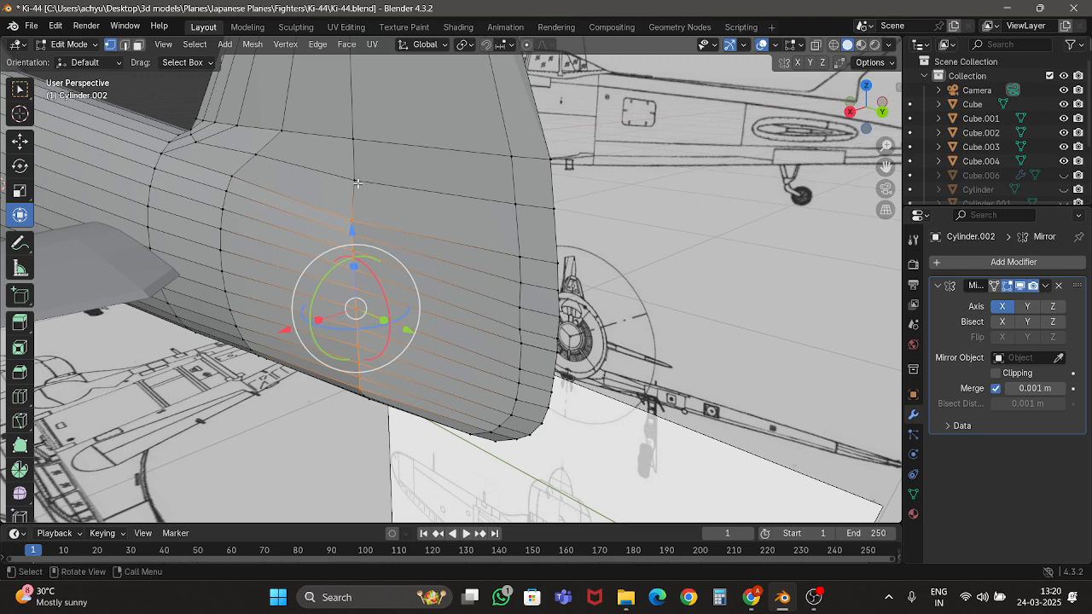
Extend the column selection to the vertices above and move it about 0.001 m along X.
key("Tab")
key("Tab")
scroll(377, 184, "down", 4)
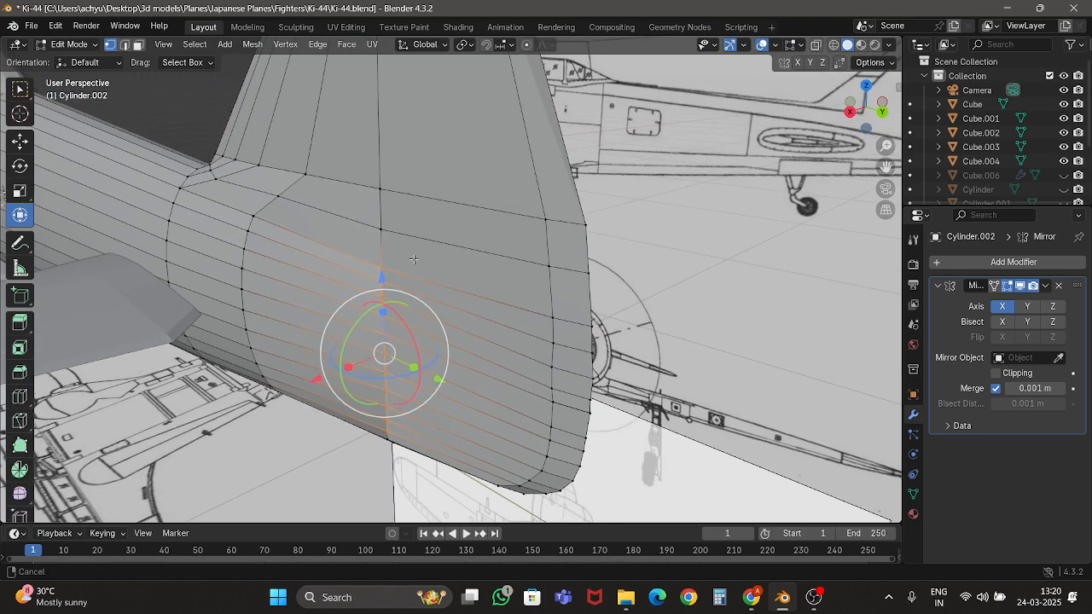
scroll(398, 270, "up", 1)
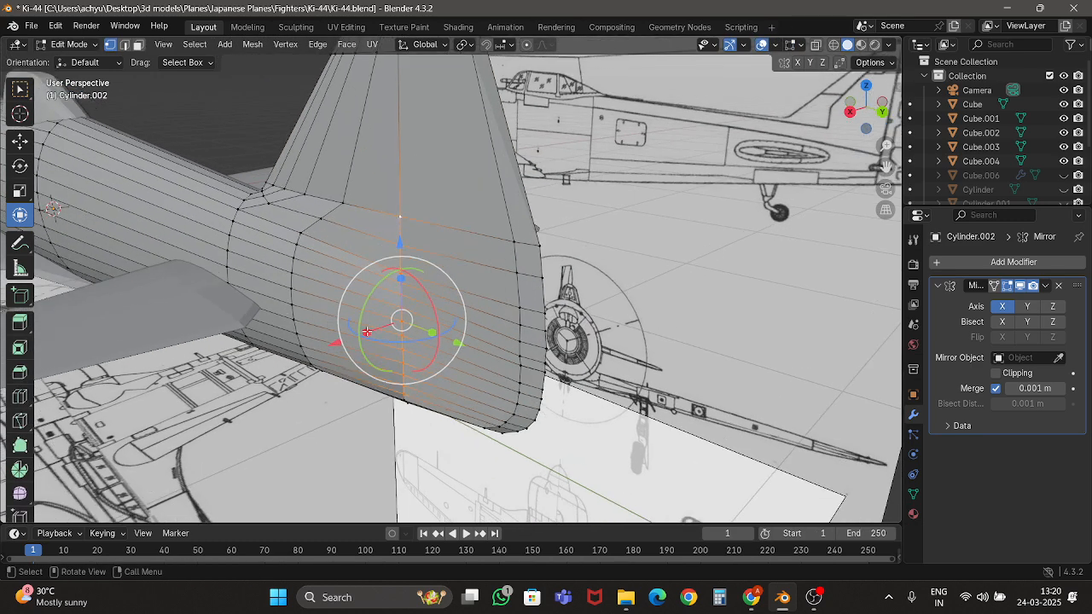
scroll(367, 332, "up", 1)
left_click_drag(317, 360, 321, 357)
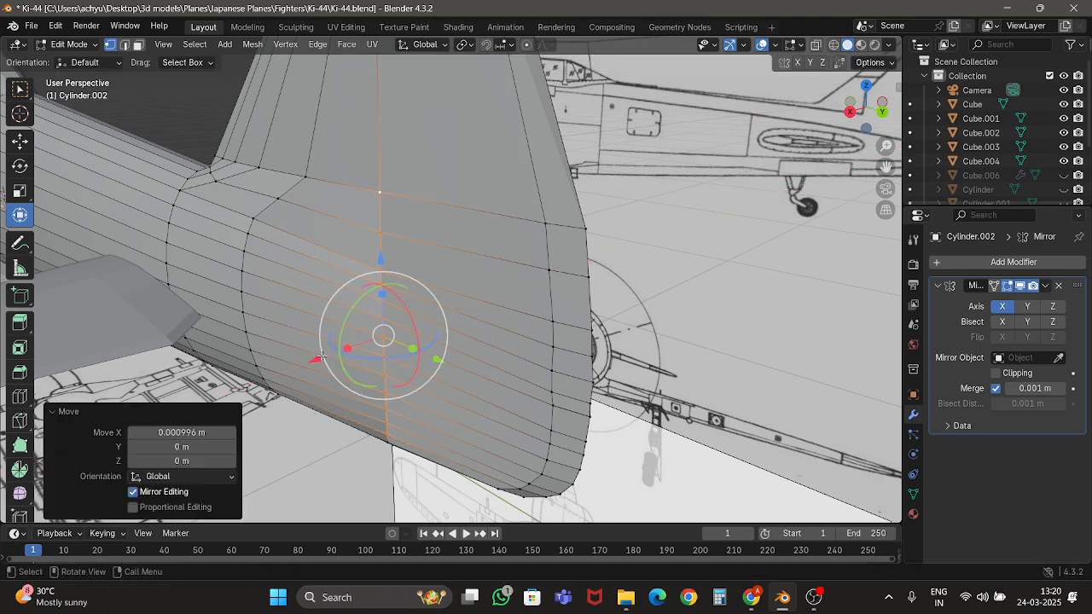
Move the top vertex of the column slightly outward along X and save the file.
left_click(381, 190)
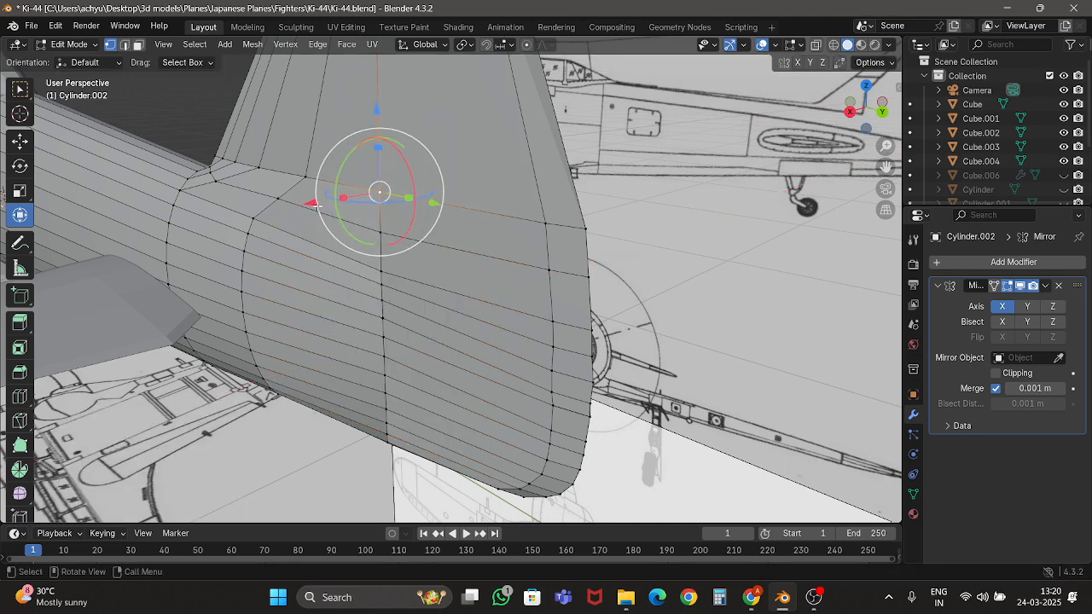
left_click_drag(314, 205, 309, 201)
key("Tab")
scroll(426, 294, "down", 8)
middle_click_drag(486, 316, 566, 343)
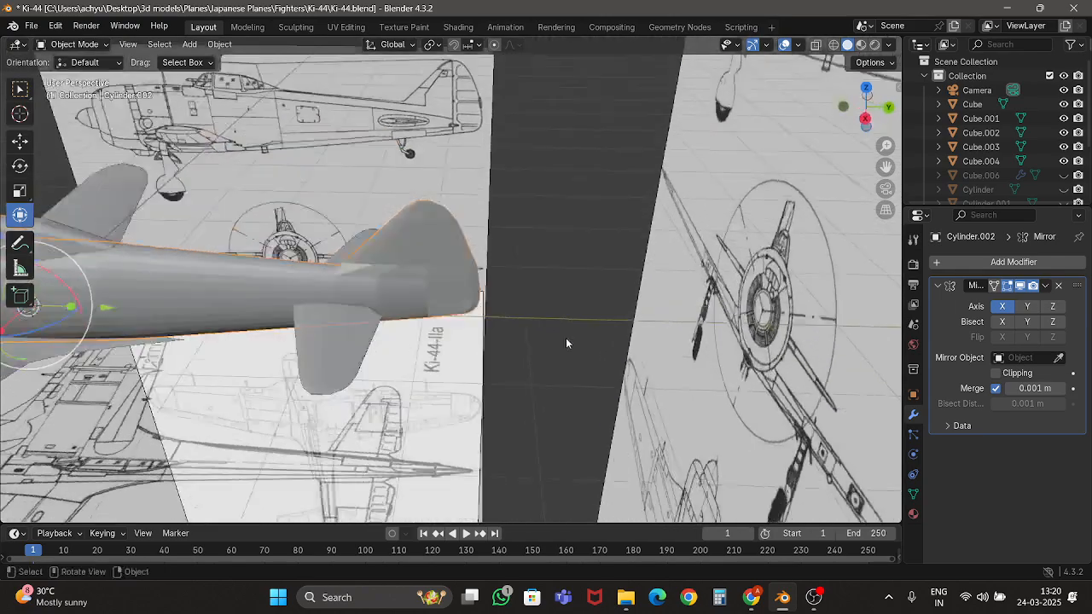
scroll(566, 343, "down", 5)
key("ctrl+s")
Examine the closed tail's surface shading from several angles in object mode and save the file.
scroll(499, 302, "up", 10)
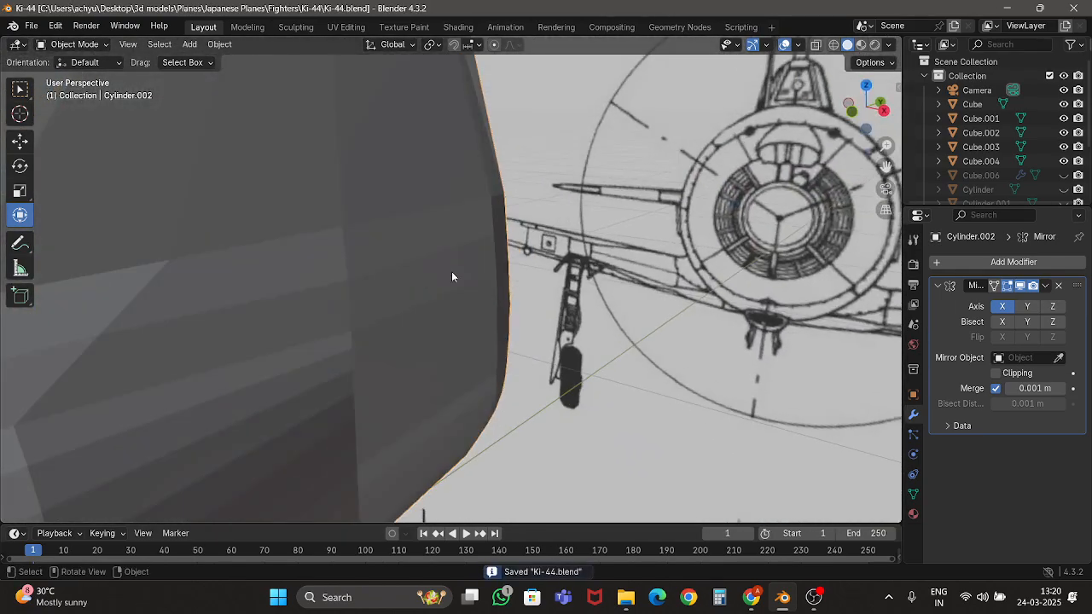
middle_click_drag(451, 271, 399, 369)
key("Tab")
scroll(411, 353, "up", 3)
key("Tab")
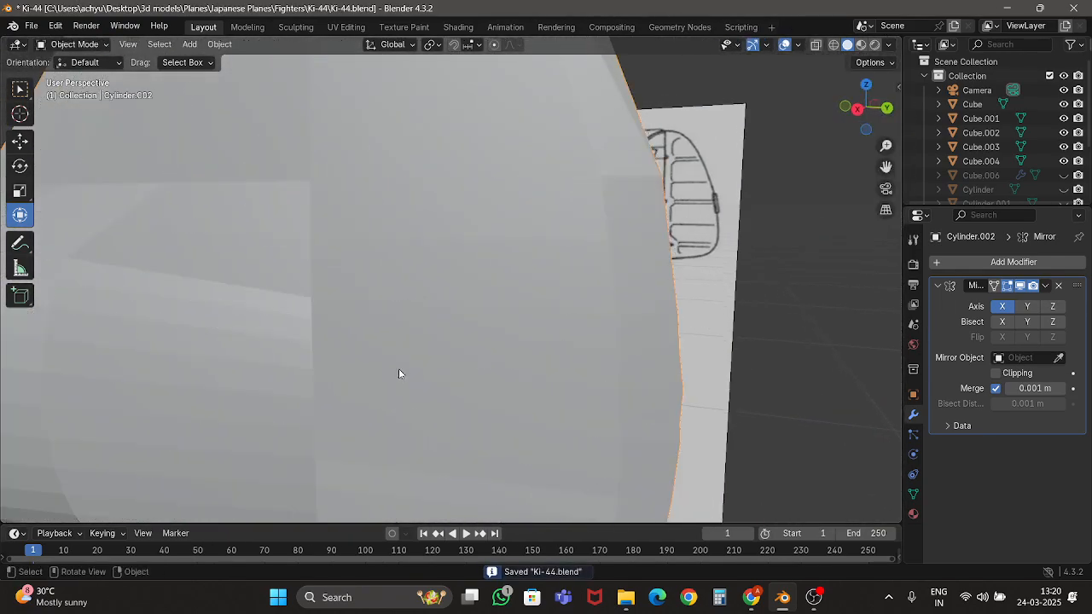
scroll(398, 369, "down", 5)
middle_click_drag(482, 273, 589, 271)
scroll(589, 271, "down", 6)
key("ctrl+s")
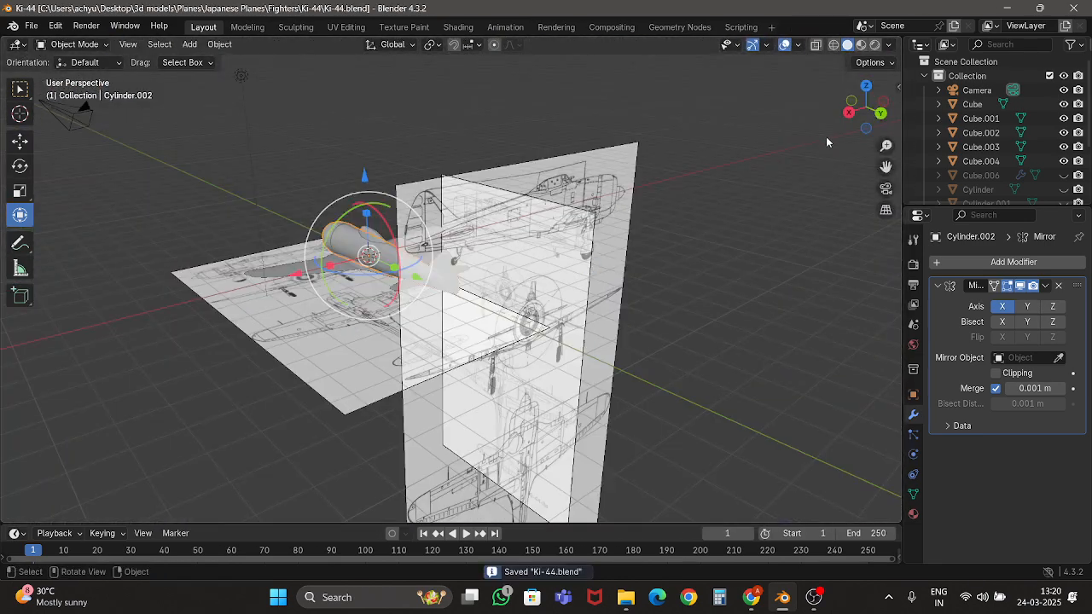
Compare the aircraft's side profile with the blueprint in the right view, alternating wireframe and solid shading.
left_click(848, 114)
middle_click_drag(457, 163, 586, 158, "shift")
scroll(509, 267, "up", 6)
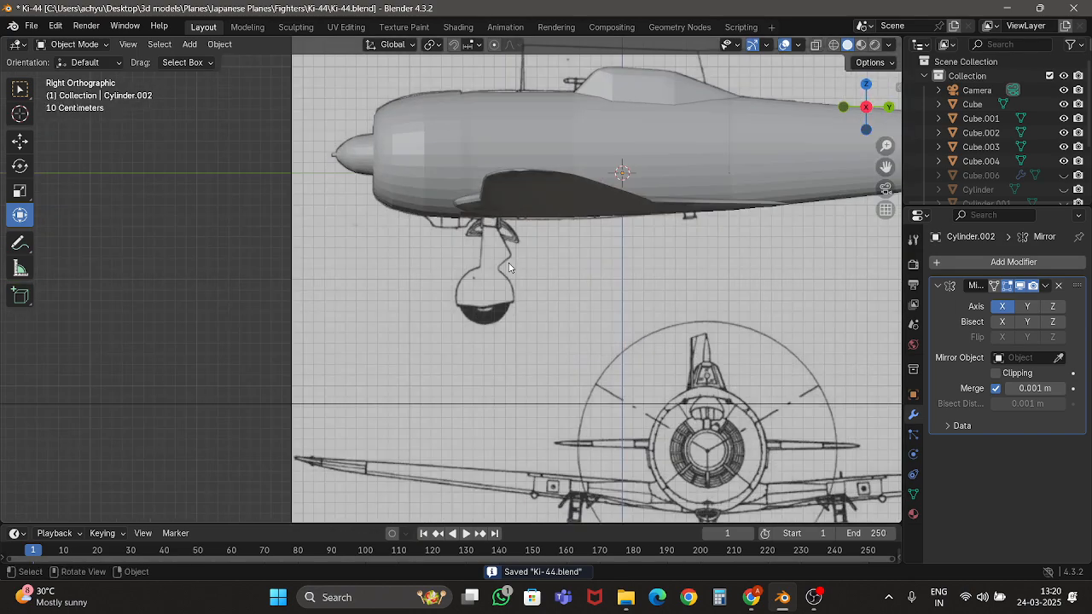
middle_click_drag(509, 268, 486, 279, "shift")
scroll(511, 228, "up", 7)
key("shift+z")
key("shift+z")
scroll(513, 234, "down", 7)
middle_click_drag(558, 263, 468, 263, "shift")
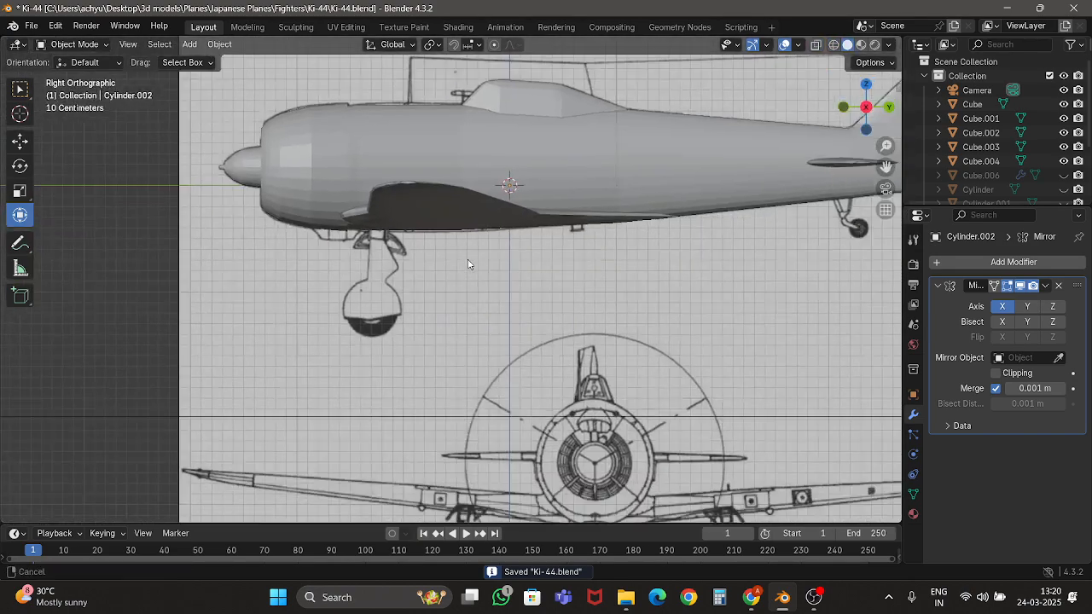
key("shift+z")
key("shift+z")
scroll(606, 303, "down", 4)
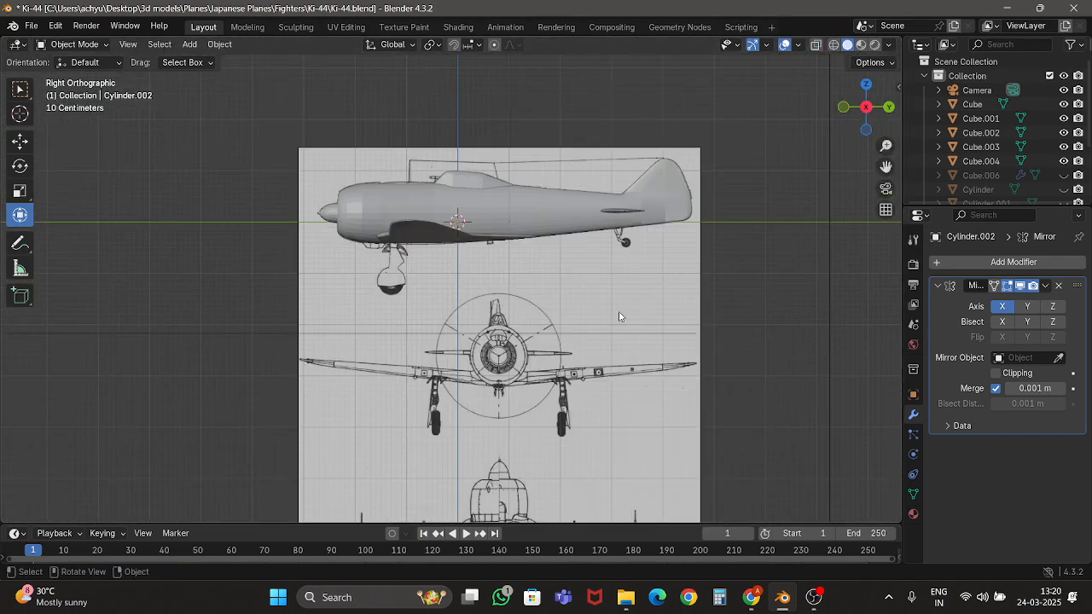
Compare the wings and fuselage with the top-view blueprint, alternating solid and wireframe shading.
left_click(867, 88)
scroll(573, 268, "up", 3)
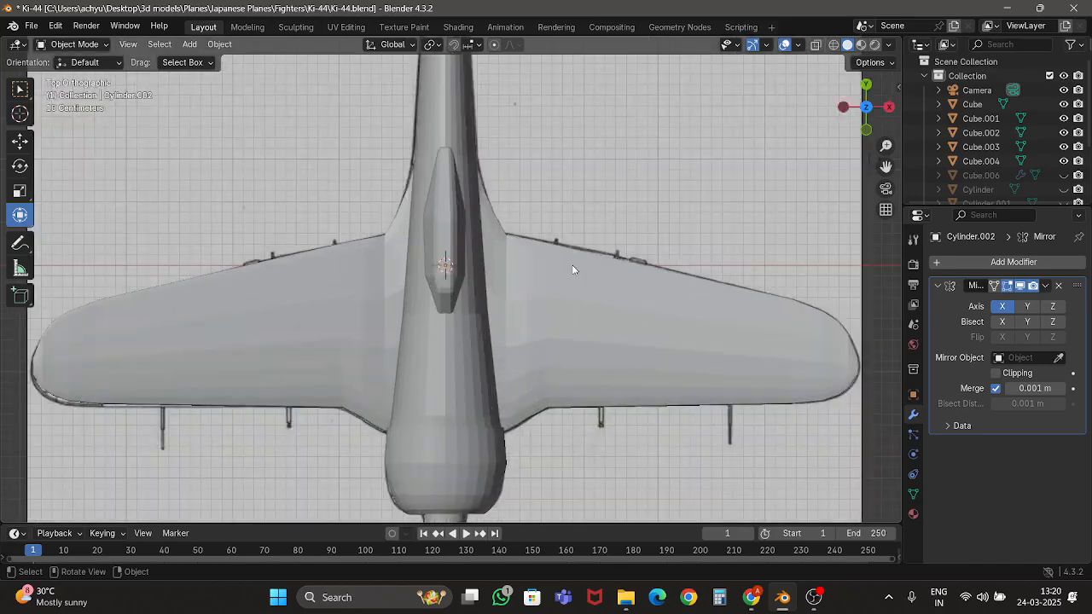
scroll(572, 268, "down", 2)
key("shift+z")
scroll(571, 265, "up", 3)
key("z")
key("6")
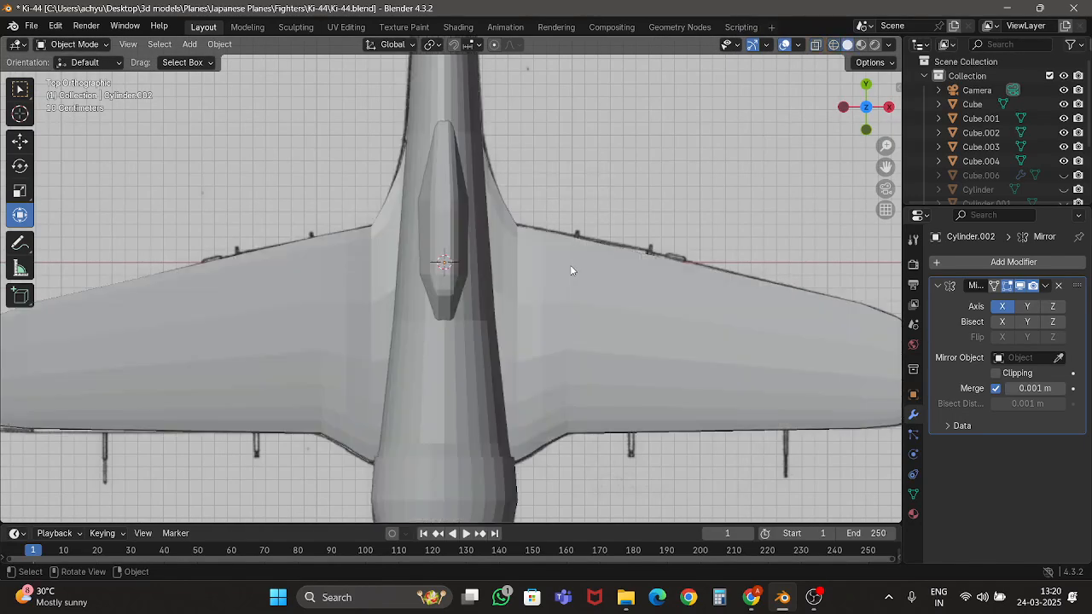
scroll(571, 265, "down", 1)
key("z")
key("4")
key("z")
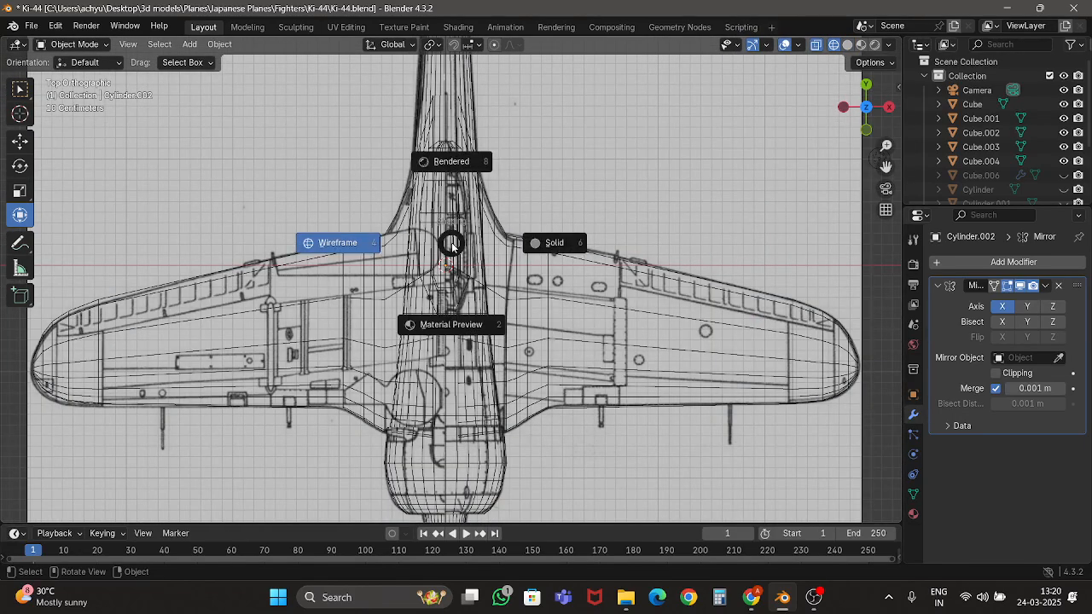
left_click(473, 236)
Extrude the root edge loop of the horizontal stabilizer on the +X side about 0.047 m inward along X.
scroll(474, 234, "down", 5)
middle_click_drag(515, 224, 524, 266, "shift")
scroll(503, 231, "up", 5)
middle_click_drag(494, 192, 477, 427, "shift")
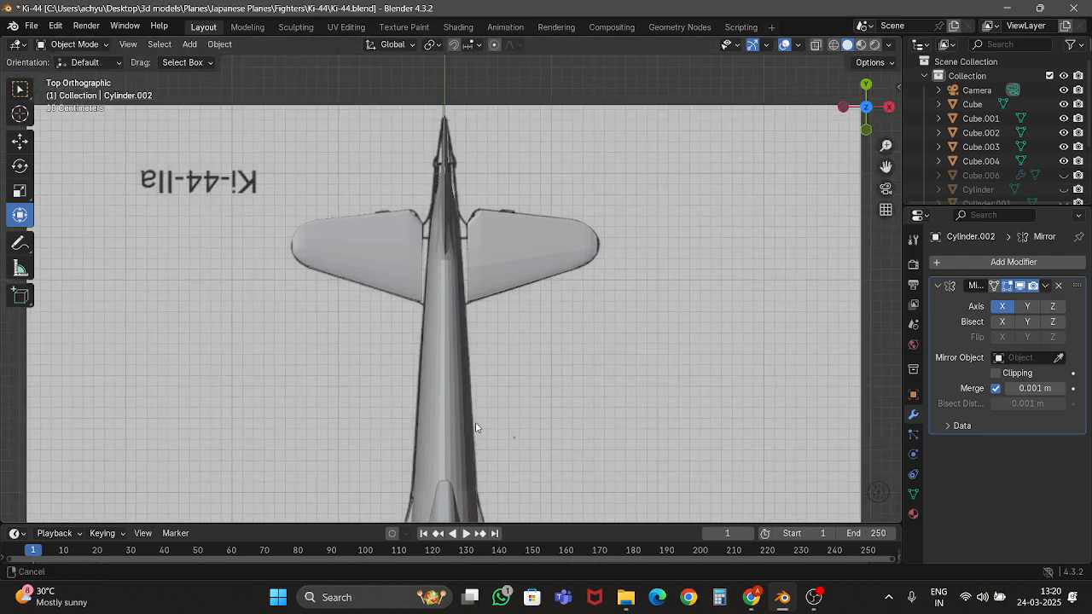
left_click(507, 245)
scroll(505, 241, "up", 5)
key("Tab")
key("z")
key("4")
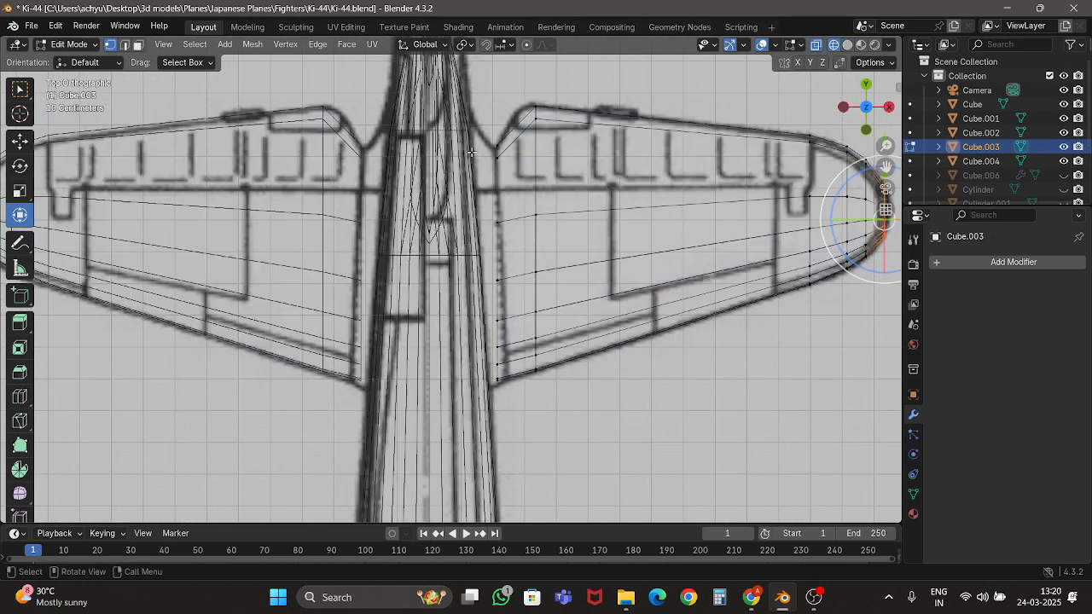
left_click_drag(446, 85, 498, 221)
left_click_drag(509, 392, 510, 393)
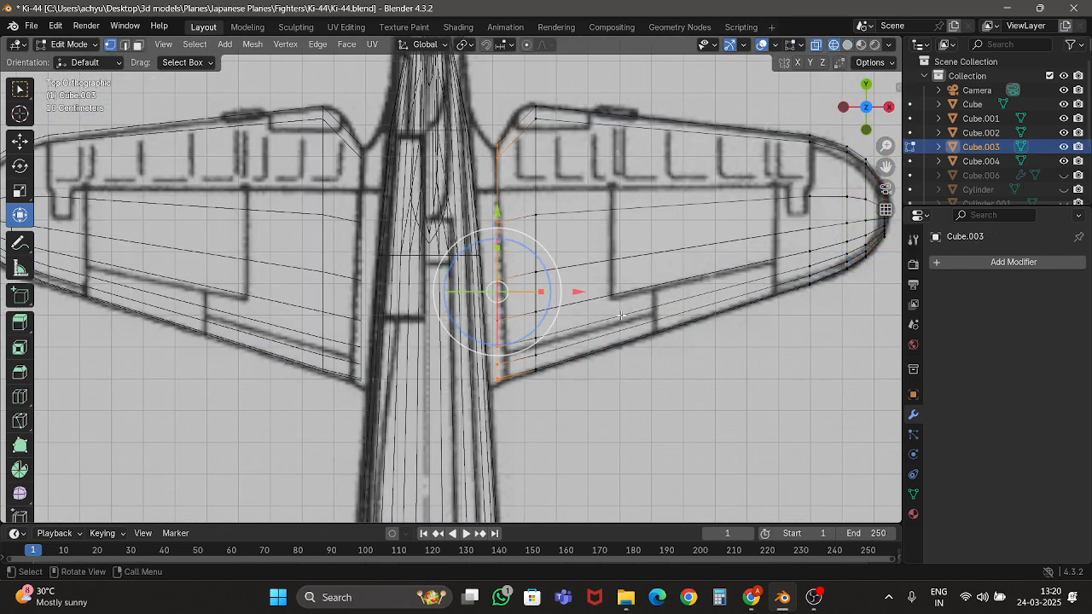
key("g")
left_click(606, 317)
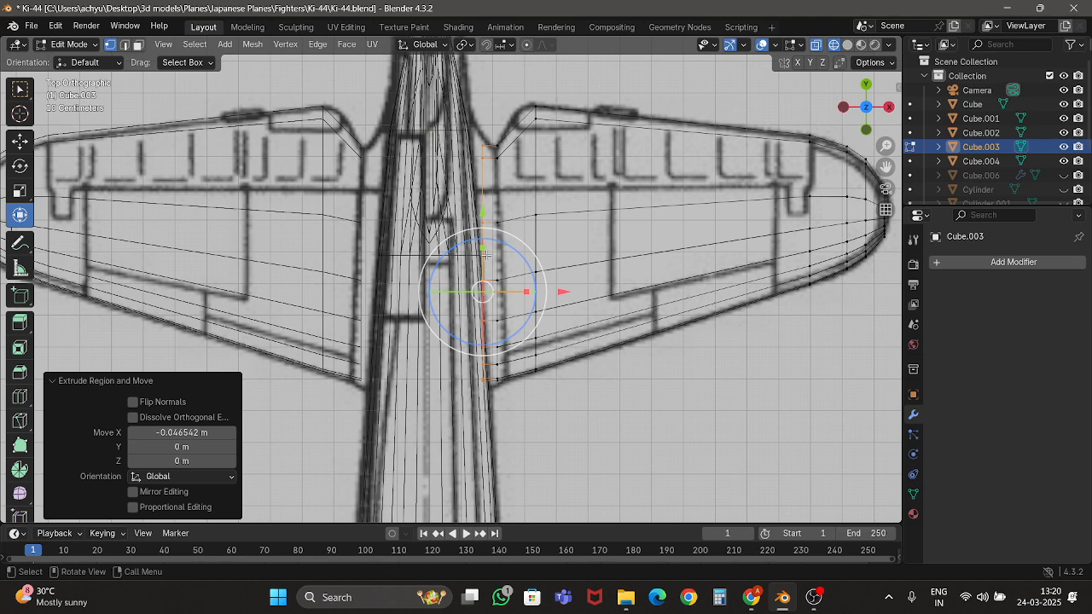
Scale the extruded loop along Y by 1.068, move it about 0.063 m farther inward along X, and scale it by 1.178 along Y.
left_click_drag(482, 245, 482, 240)
key("g")
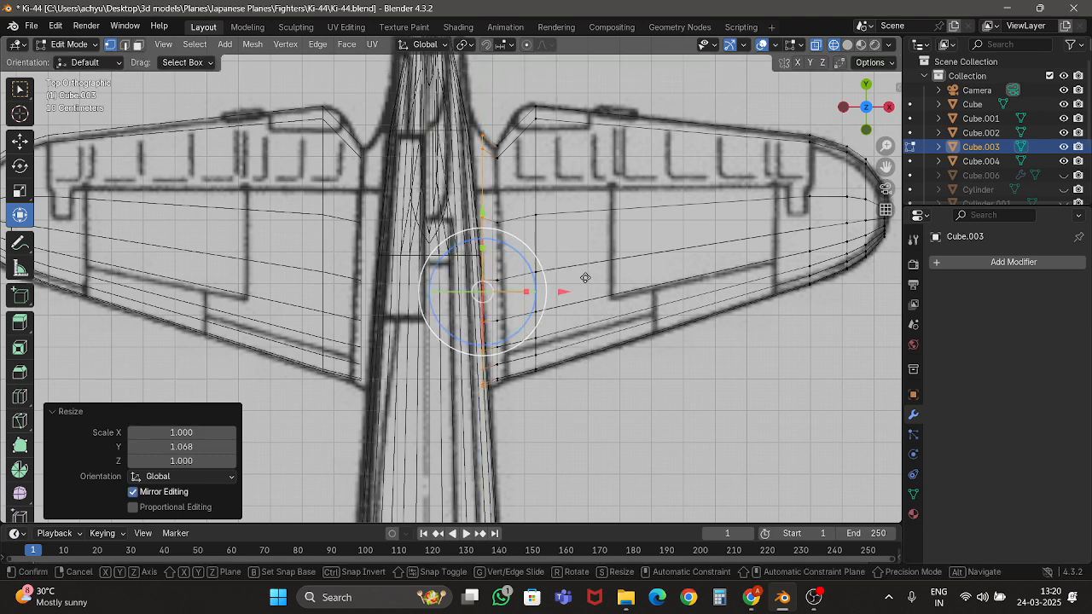
left_click(550, 275)
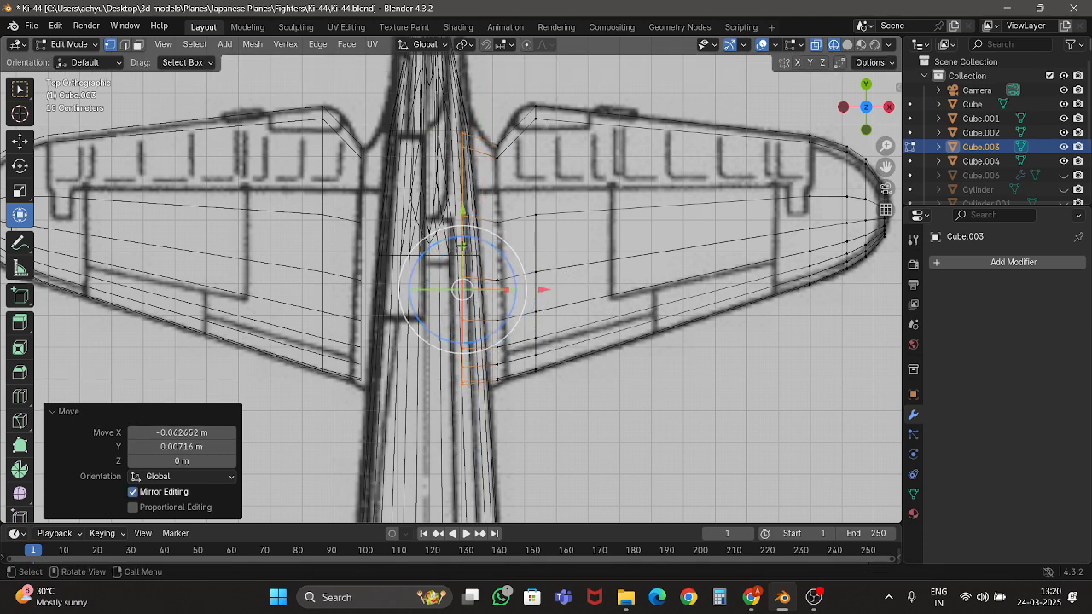
left_click_drag(461, 246, 462, 233)
middle_click_drag(457, 109, 443, 201, "shift")
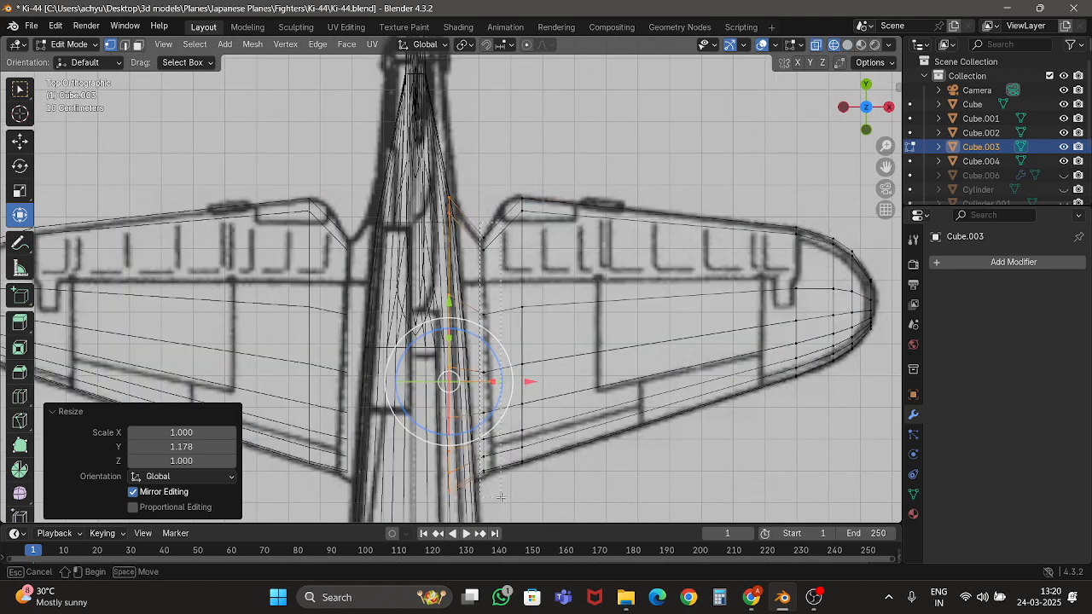
Move the stabilizer's original root loop about 0.007 m inward along X and its forward vertices about 0.009 m along negative Y.
left_click_drag(501, 497, 501, 498)
scroll(533, 407, "up", 1)
left_click_drag(571, 404, 562, 387)
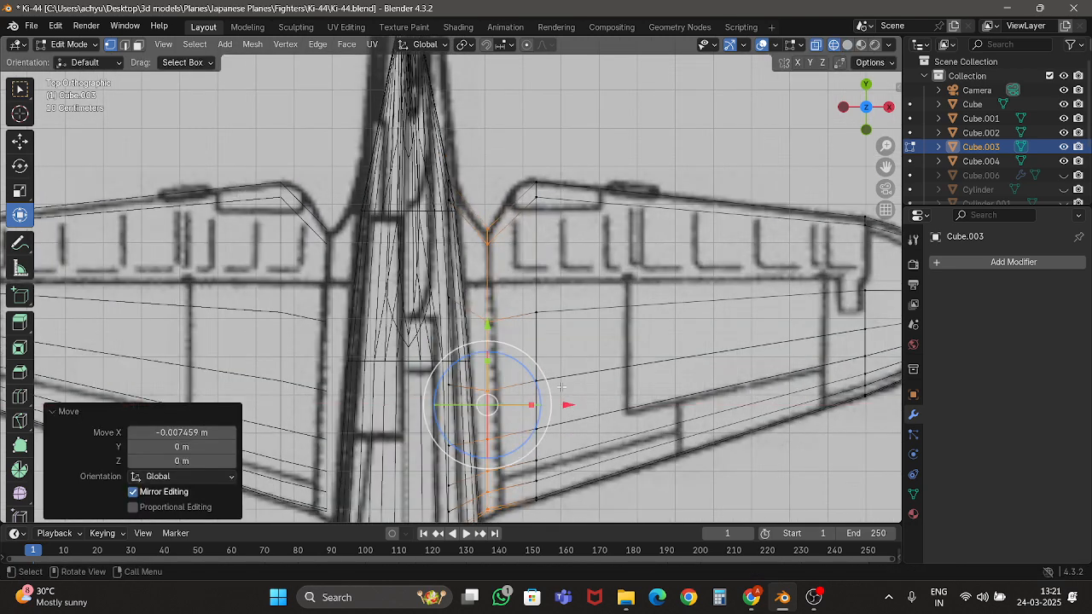
middle_click_drag(516, 276, 456, 217, "shift")
left_click_drag(503, 357, 494, 441)
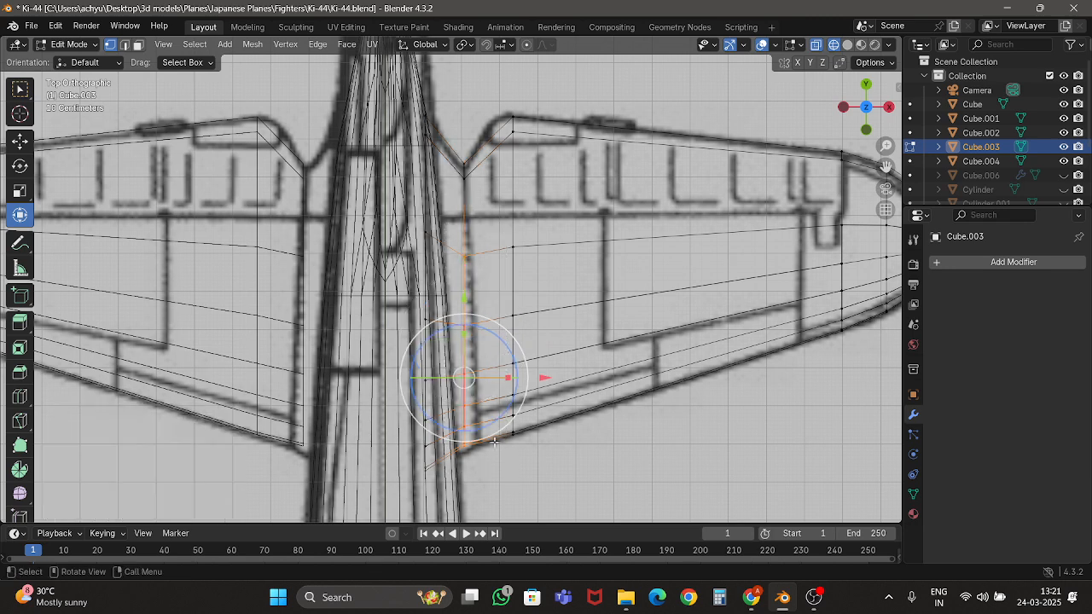
left_click_drag(468, 336, 467, 332)
left_click_drag(461, 288, 463, 292)
Move the forward vertices of the stabilizer's inner loop about 0.051 m along negative Y and save the file.
left_click_drag(384, 204, 449, 420)
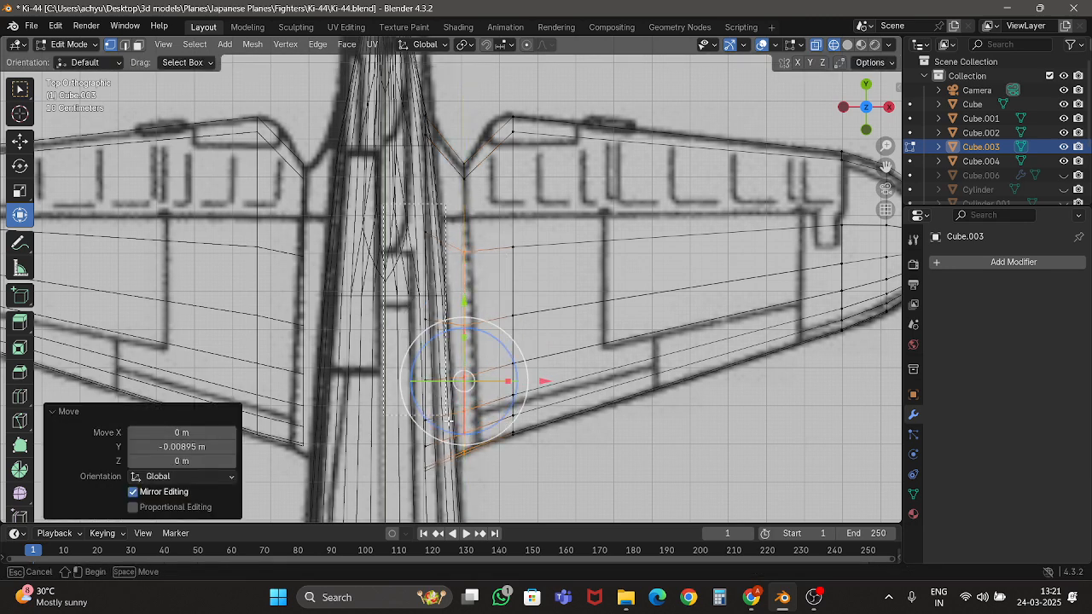
left_click_drag(446, 493, 446, 493)
mouse_move(425, 342)
left_mouse_down()
mouse_move(425, 310)
mouse_move(420, 322)
left_mouse_up()
key("shift+z")
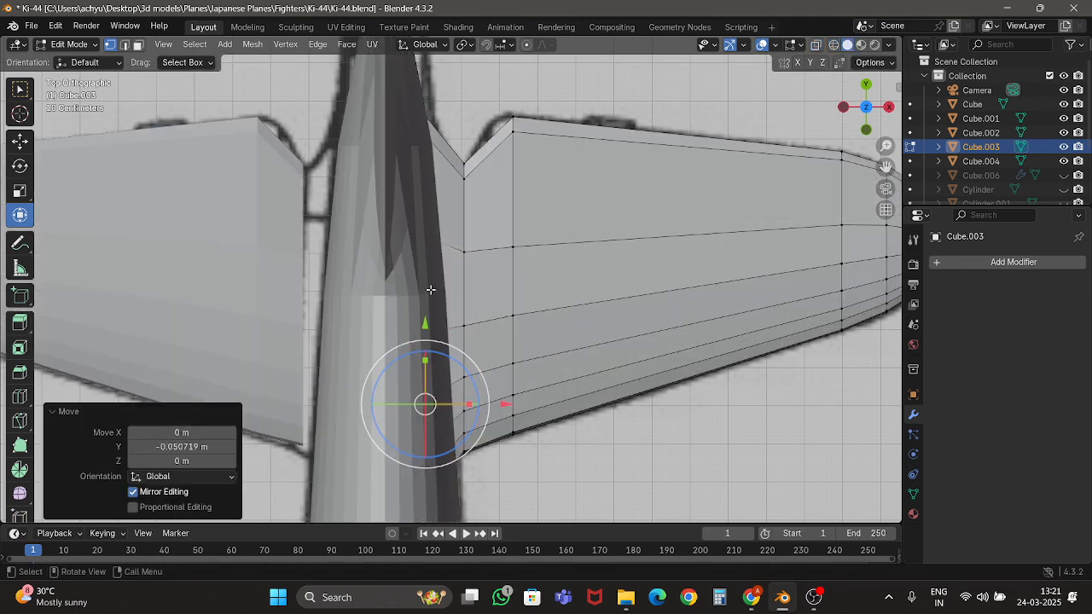
key("Tab")
key("ctrl+s")
Move the inner loop's rear vertices back along Y, shift them about -0.049 m in X and 0.043 m in Y, and save.
middle_click_drag(410, 114, 416, 227, "shift")
key("Tab")
key("z")
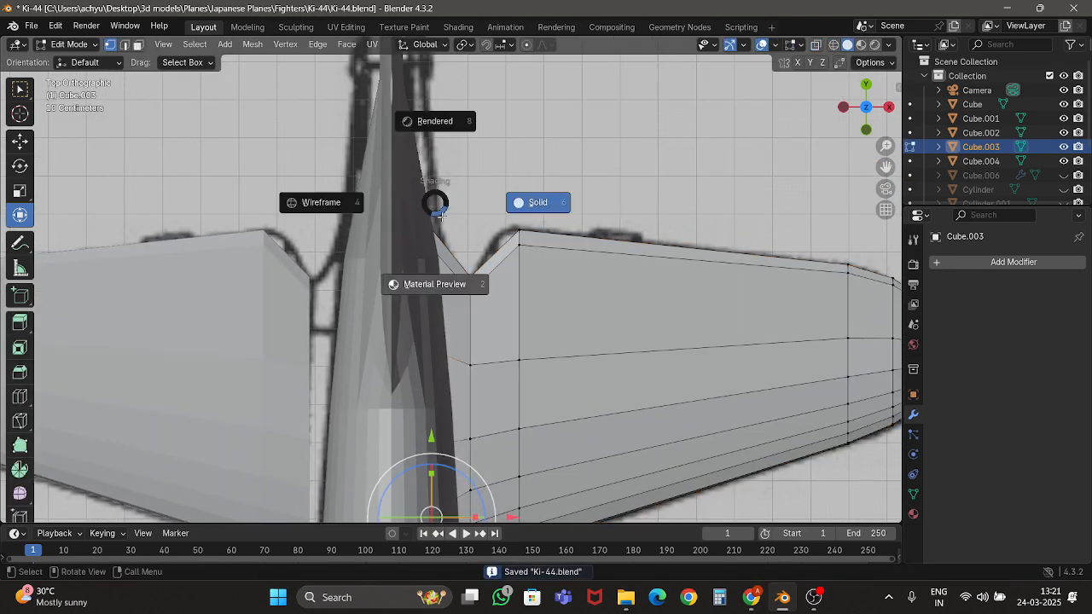
left_click(397, 198)
left_click_drag(395, 197, 443, 246)
left_click_drag(450, 314, 449, 313)
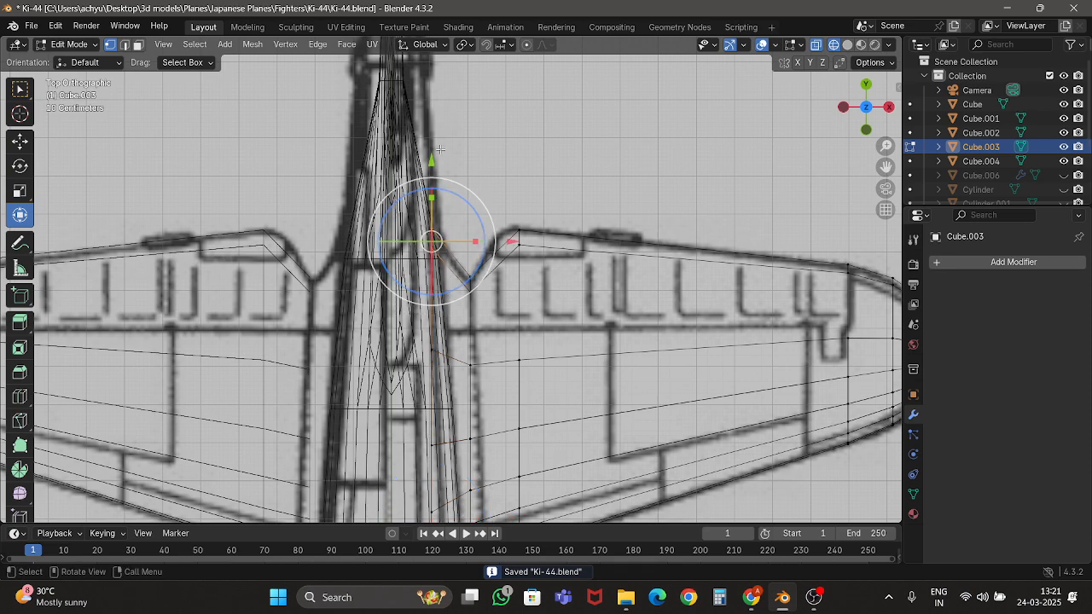
left_click_drag(434, 156, 433, 127)
key("g")
left_click(436, 186)
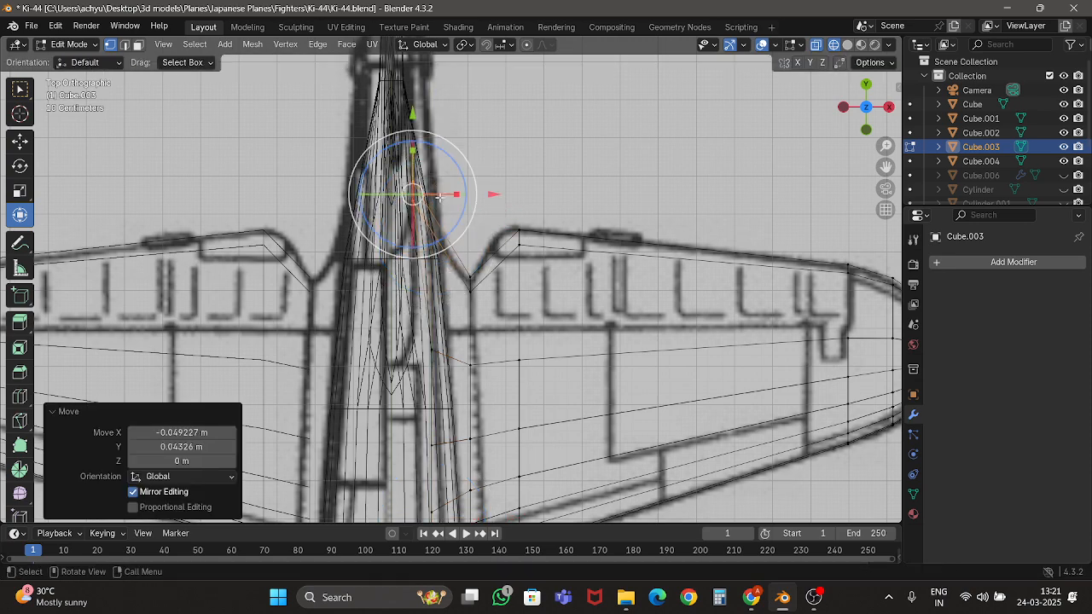
key("shift+z")
key("Tab")
scroll(549, 335, "down", 3)
key("ctrl+s")
Delete the old horizontal stabilizer on the opposite side of the fuselage.
middle_click_drag(548, 335, 469, 254)
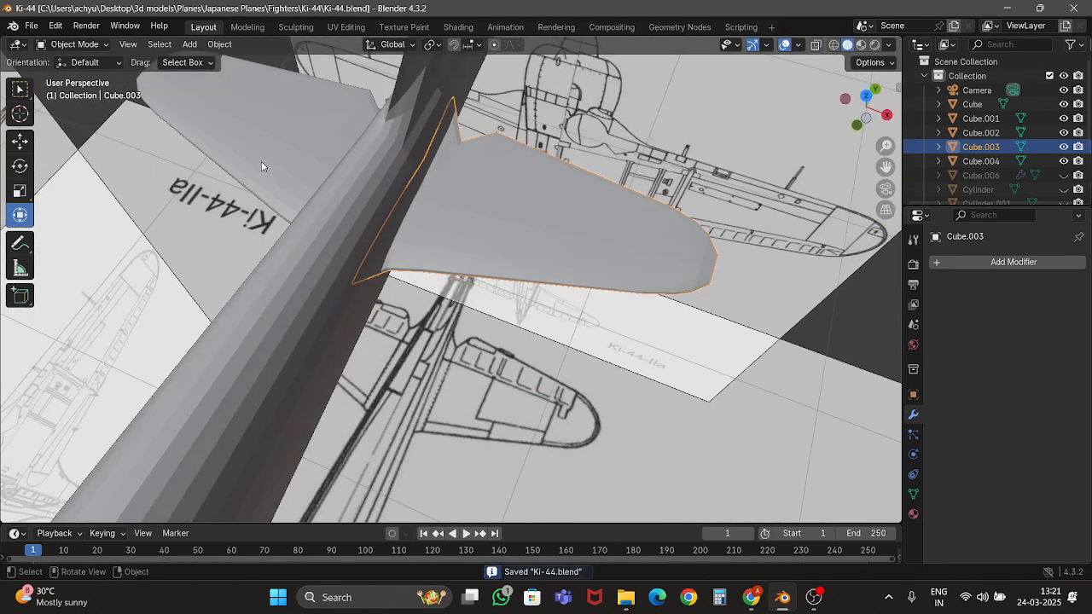
left_click(264, 162)
scroll(271, 165, "down", 5)
key("Delete")
Add a Boolean Difference modifier to the remaining stabilizer with the fuselage, Cylinder.002, as the cutting object.
left_click(504, 264)
scroll(504, 263, "up", 6)
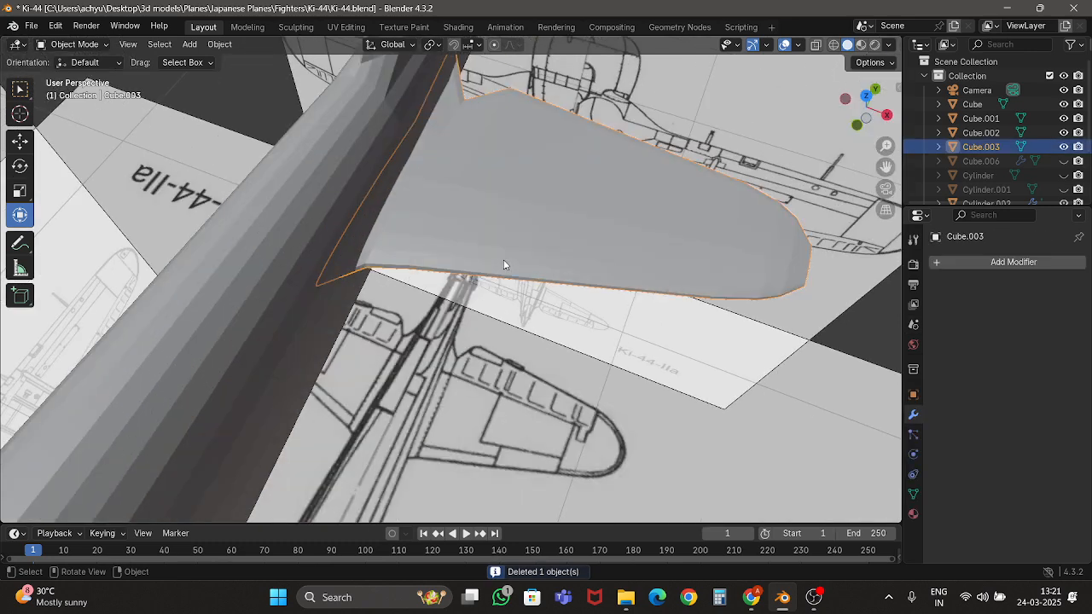
left_click(1040, 262)
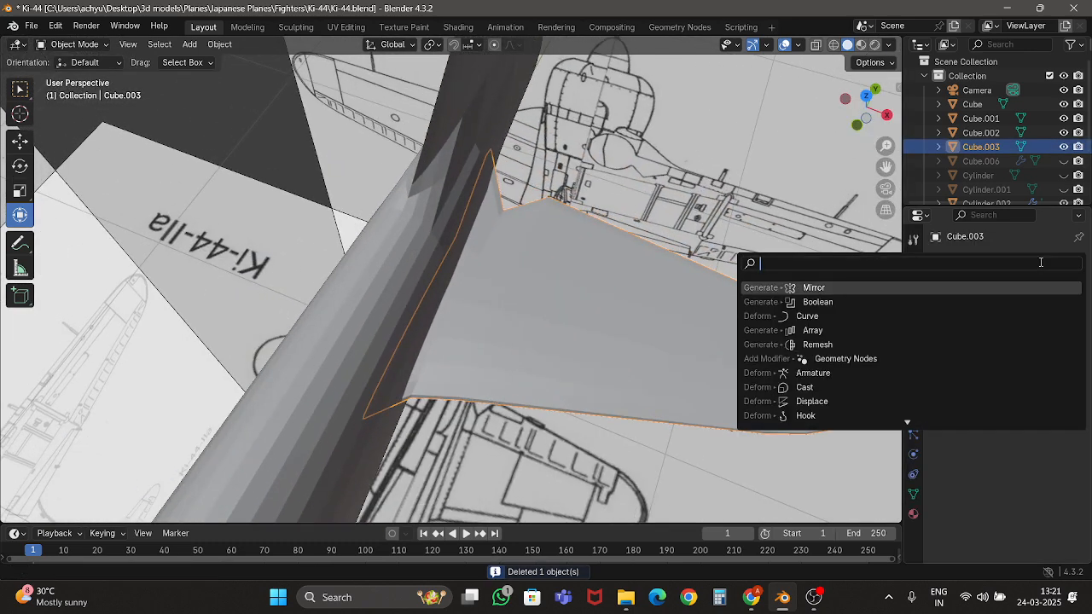
left_click(916, 302)
middle_click_drag(810, 324, 529, 298)
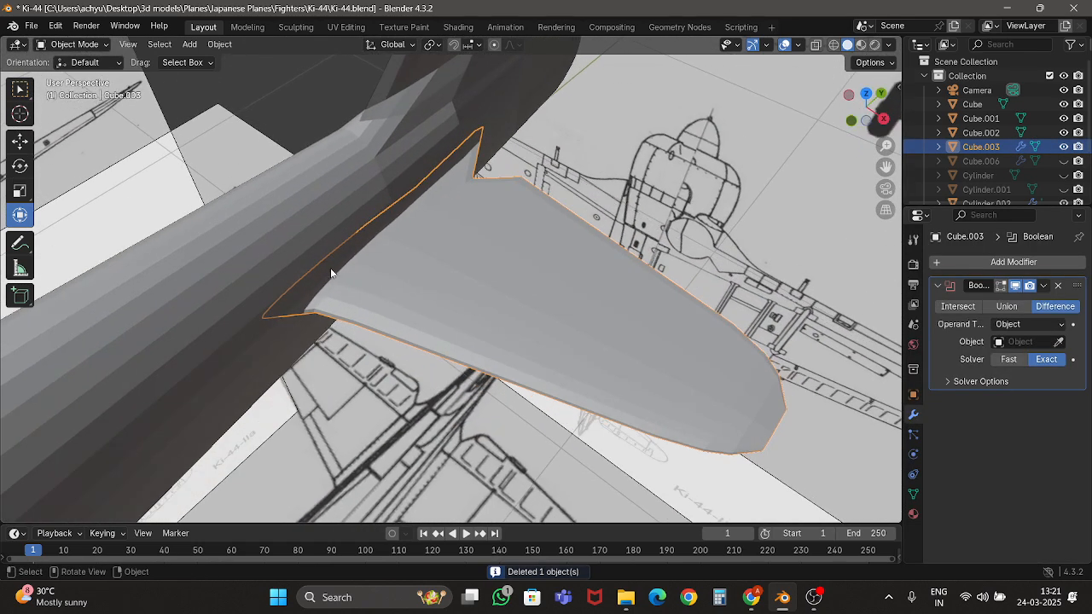
left_click(269, 267)
left_click(459, 313)
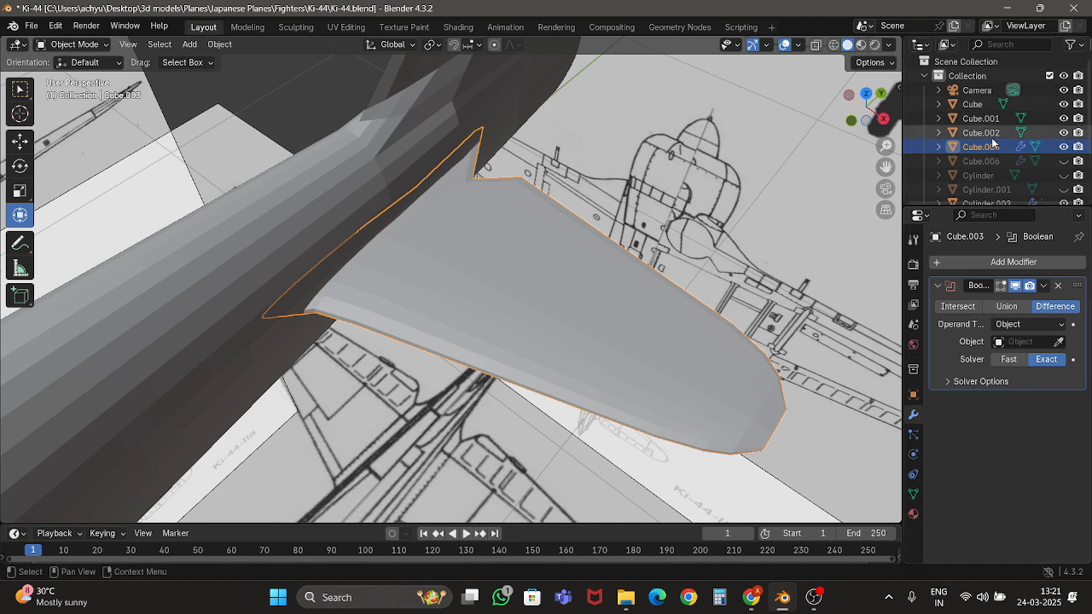
left_click(1027, 341)
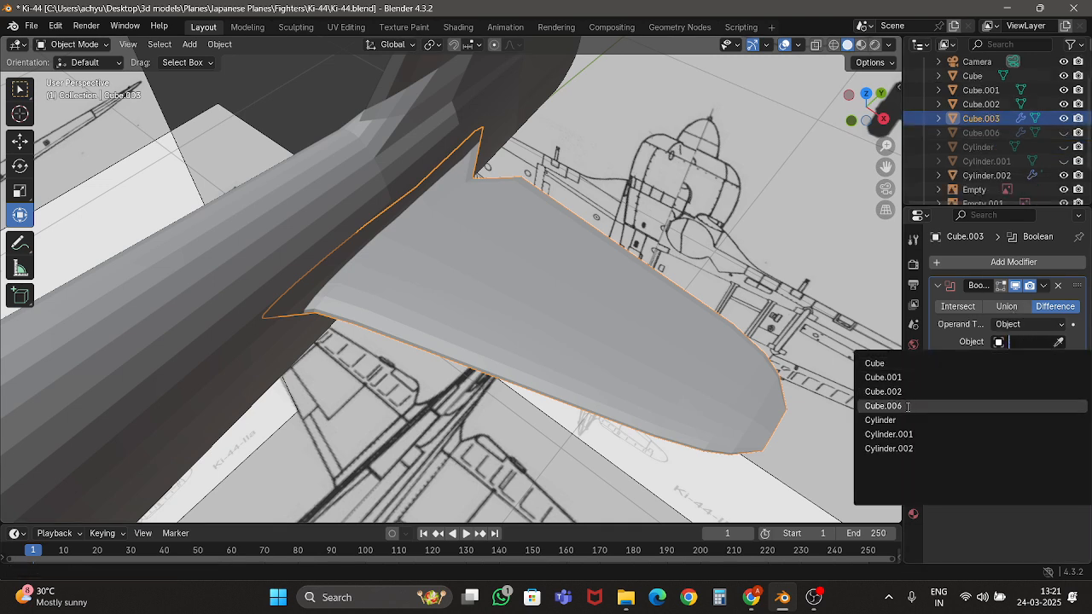
left_click(889, 448)
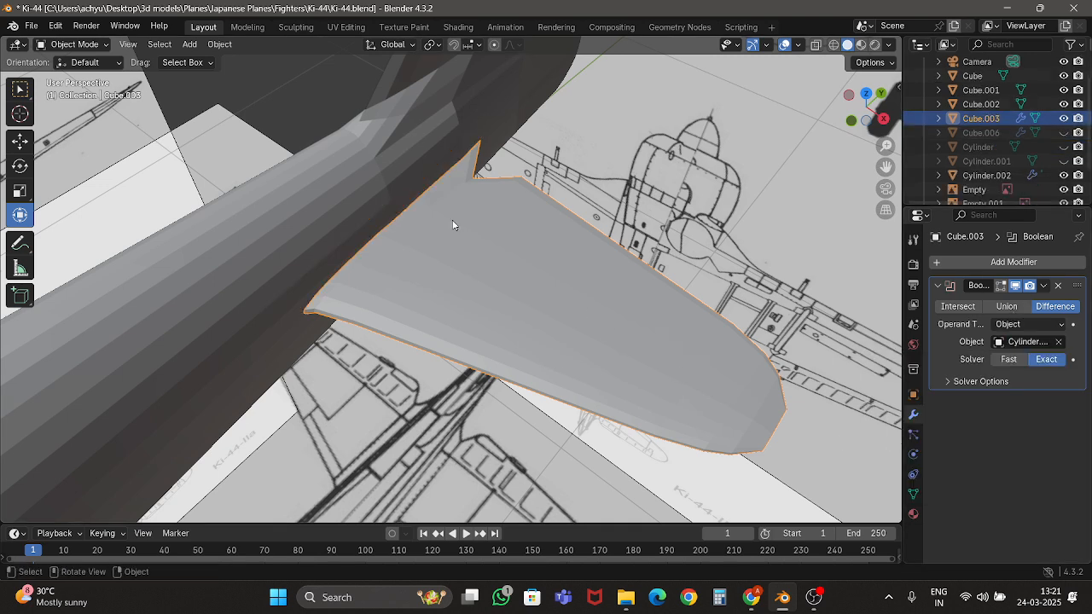
Apply the stabilizer's Boolean modifier and inspect the trimmed mesh in edit mode.
key("ctrl+a")
key("ctrl+a")
key("Tab")
mouse_move(478, 273)
middle_mouse_down()
mouse_move(597, 256)
mouse_move(484, 269)
middle_mouse_up()
key("Tab")
scroll(483, 270, "down", 8)
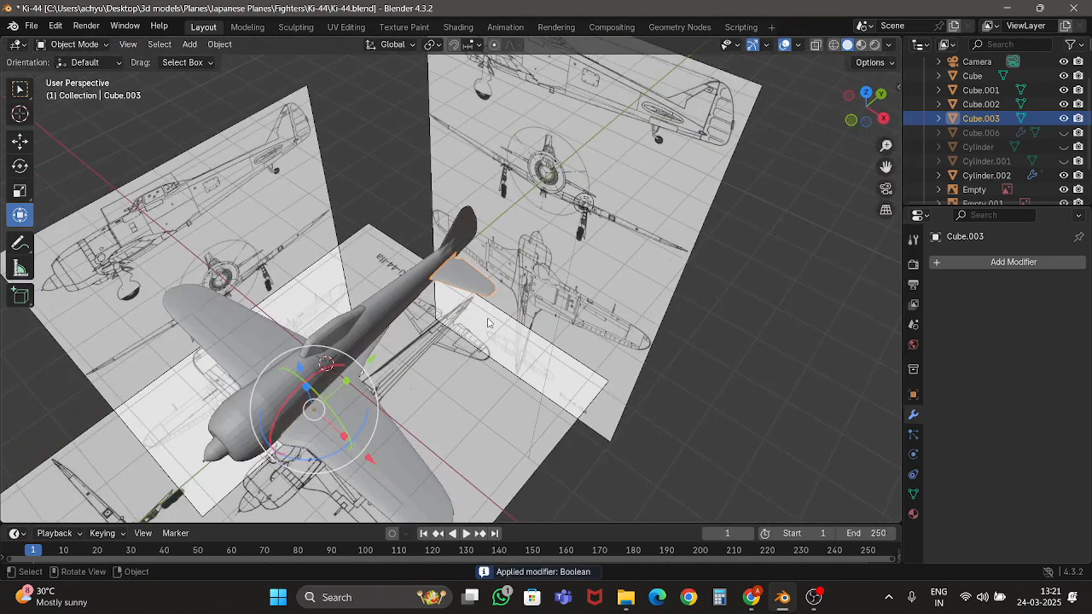
Duplicate the trimmed horizontal stabilizer in place.
right_click(487, 321)
left_click(488, 319)
right_click(488, 319)
scroll(486, 323, "up", 3)
scroll(483, 376, "down", 3)
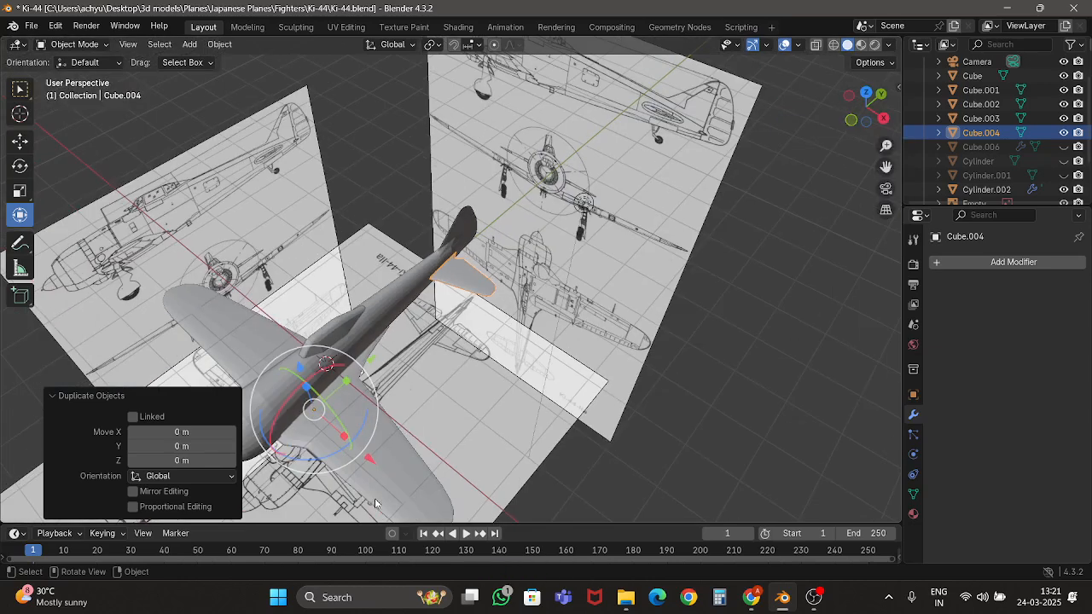
Mirror the duplicate to the other side by scaling it -1 along X about the 3D cursor, and save the file.
left_click(432, 47)
left_click(464, 98)
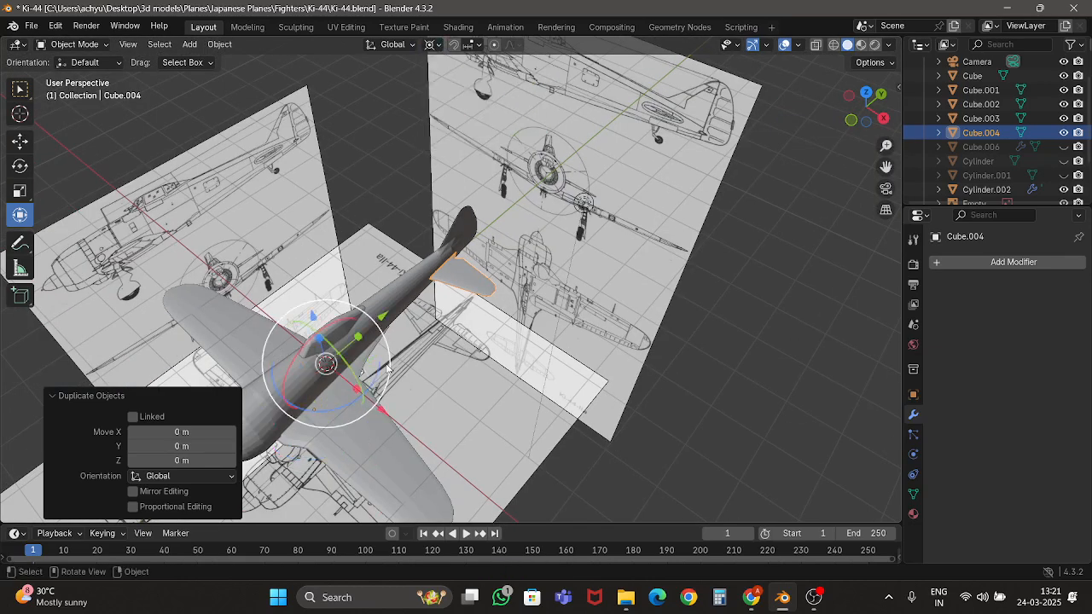
key("s")
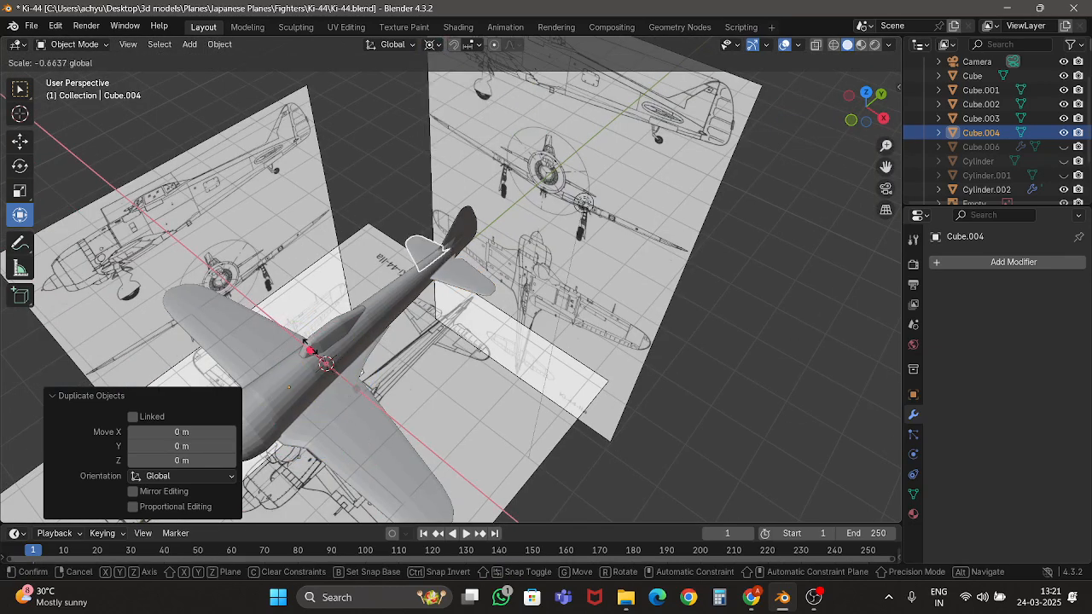
key("Return")
scroll(529, 342, "down", 5)
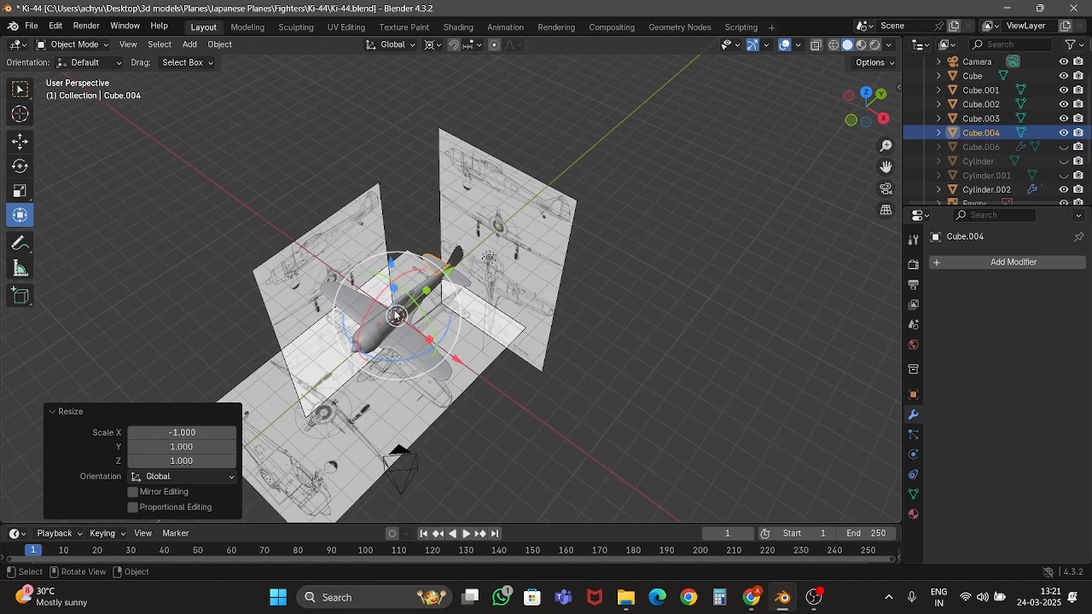
key("ctrl+s")
left_click(593, 355)
In the right view of the fuselage mesh, move the aft vertex of the fin-root fillet backward and slightly down.
scroll(397, 244, "up", 8)
middle_click_drag(398, 244, 390, 264)
left_click(438, 164)
key("Tab")
scroll(437, 165, "up", 5)
scroll(392, 367, "up", 4)
key("Tab")
scroll(530, 321, "down", 5)
scroll(390, 270, "up", 3)
key("Tab")
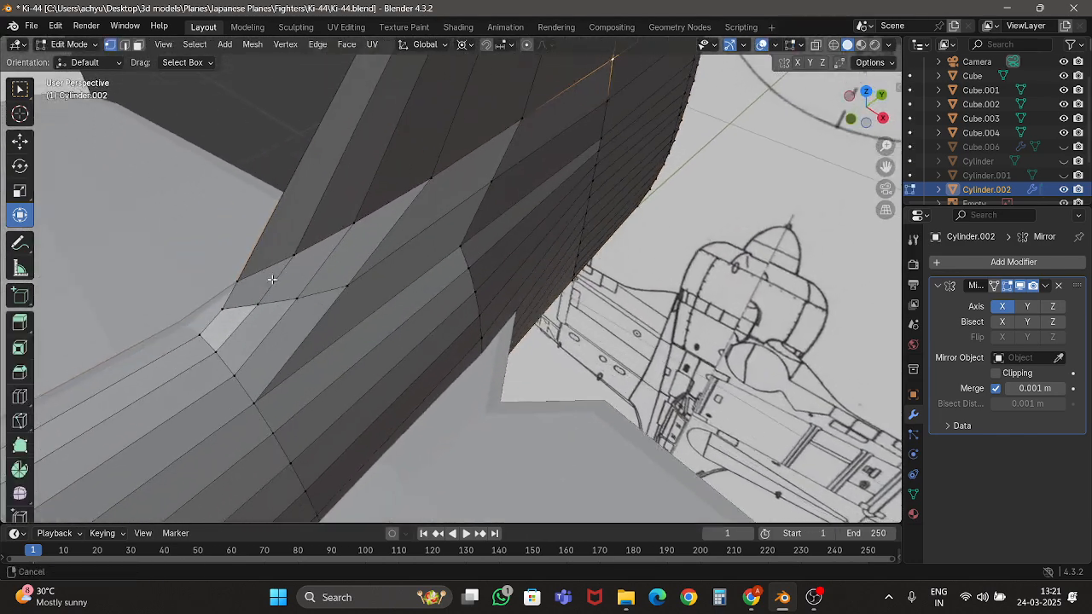
scroll(353, 301, "up", 2)
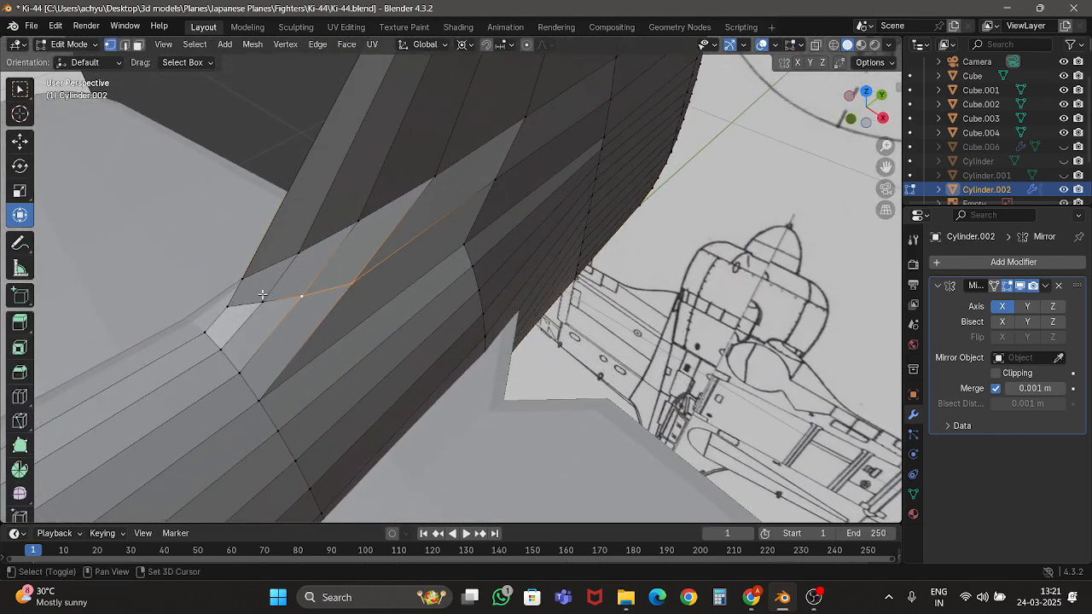
left_click(883, 118)
scroll(438, 182, "up", 4)
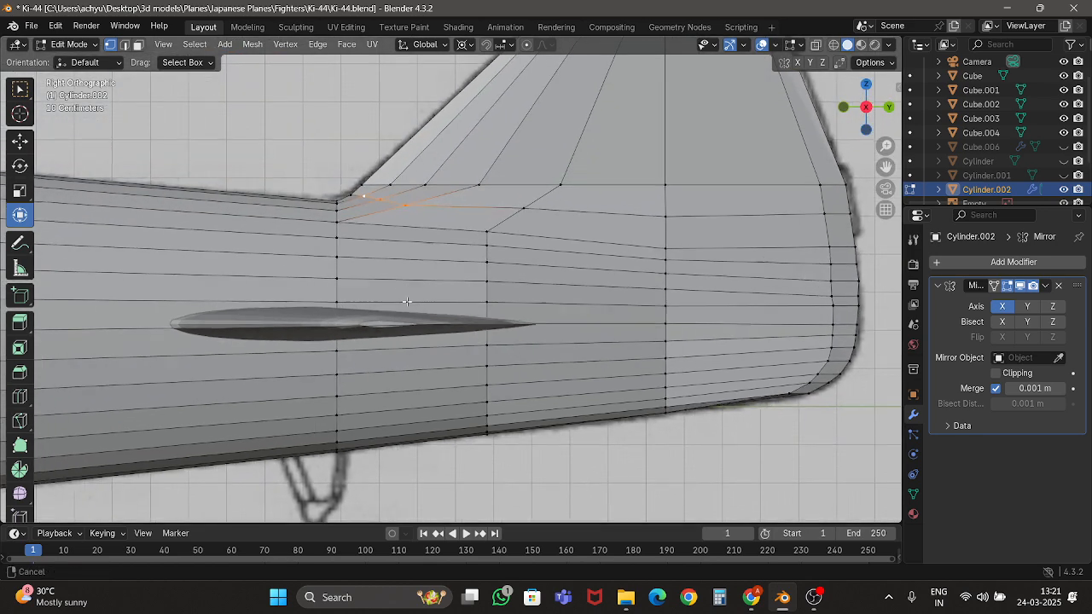
scroll(439, 181, "up", 4)
key("g")
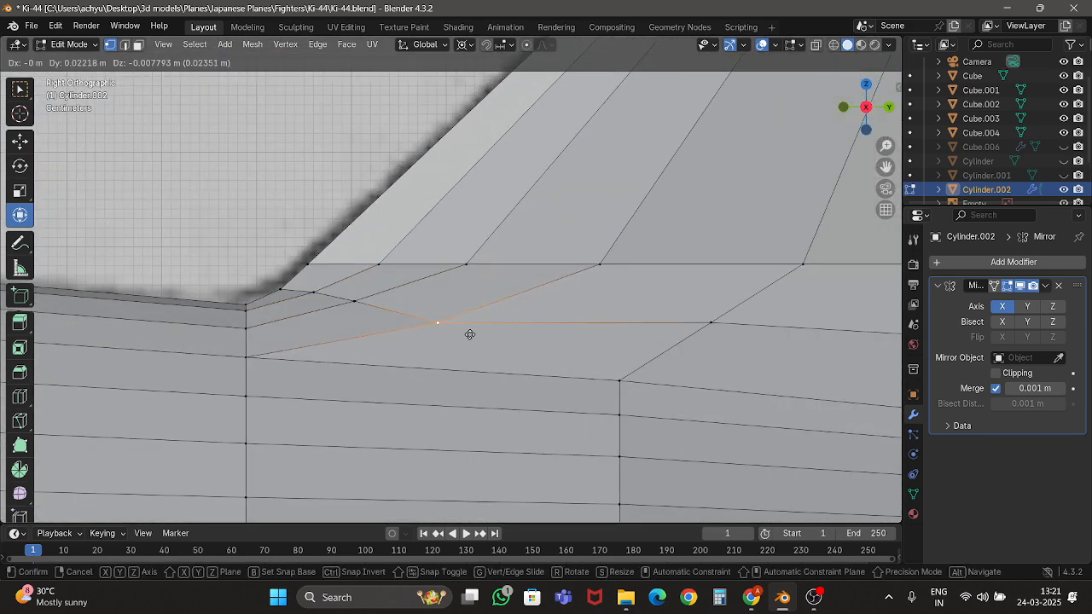
left_click(488, 341)
Shift the two fin-root fillet vertices ahead of it backward and down to smooth the fillet's edge line.
left_click(364, 300)
key("g")
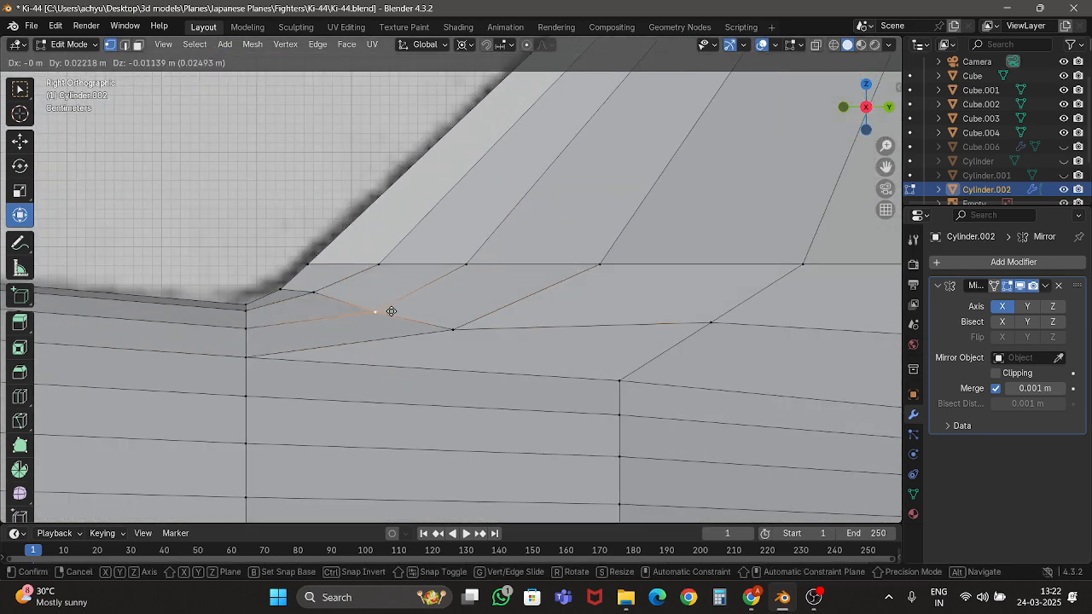
left_click(388, 310)
left_click(315, 292)
key("g")
left_click(327, 301)
Check the reshaped fin base in object mode and edit mode, and save the file.
key("Tab")
middle_click_drag(339, 304, 629, 342)
scroll(514, 356, "down", 4)
key("Tab")
scroll(514, 356, "up", 3)
key("ctrl+s")
key("Tab")
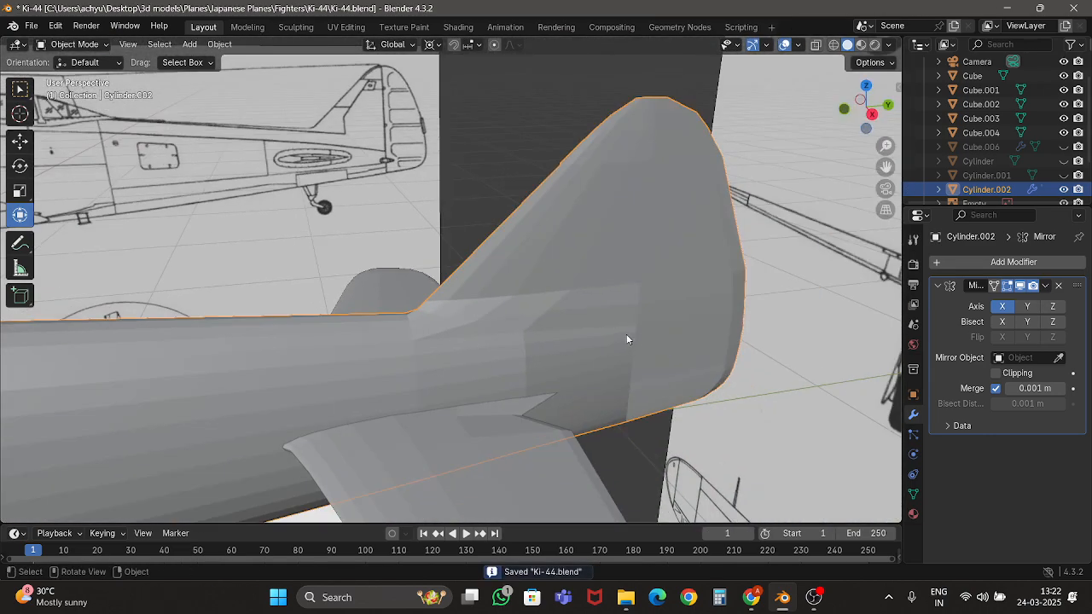
In the wireframe right view, nudge the fin-root vertex above the fillet panel line slightly up and backward.
key("Tab")
scroll(631, 348, "up", 3)
left_click(873, 116)
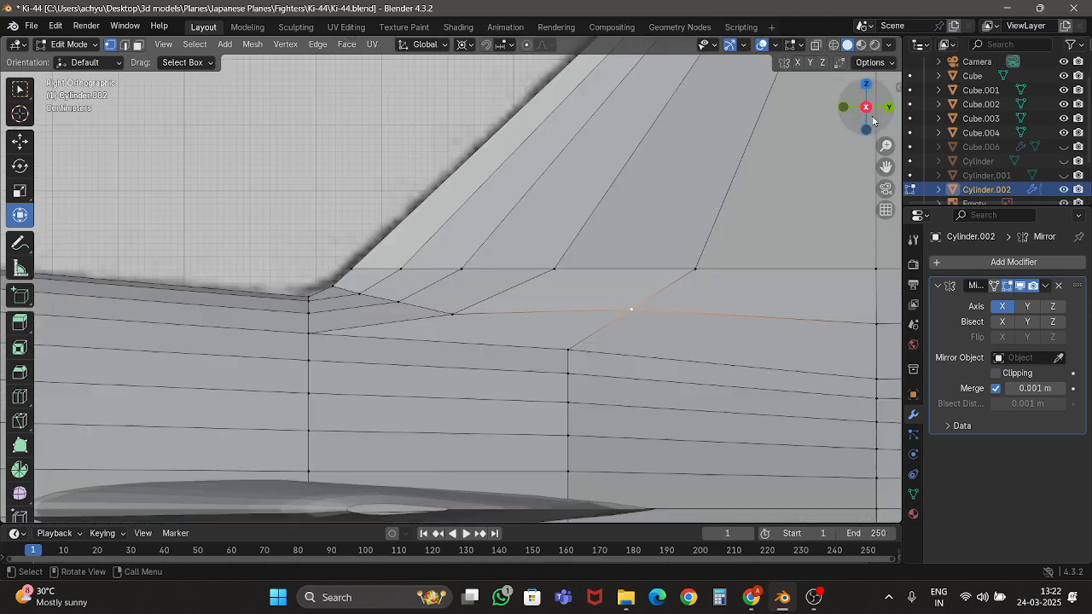
key("shift+z")
key("shift+z")
key("shift+z")
left_click_drag(440, 305, 474, 323)
key("g")
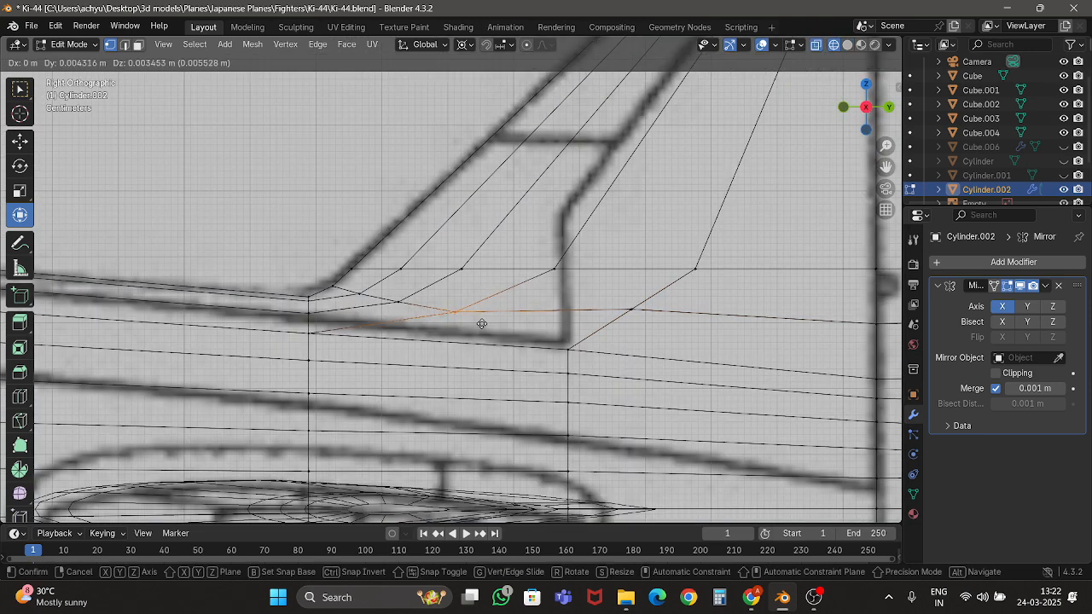
left_click(484, 316)
Nudge the next fin-base vertex farther aft slightly to even out the edge line, and save the file.
key("shift+z")
key("shift+z")
left_click_drag(627, 303, 650, 324)
key("g")
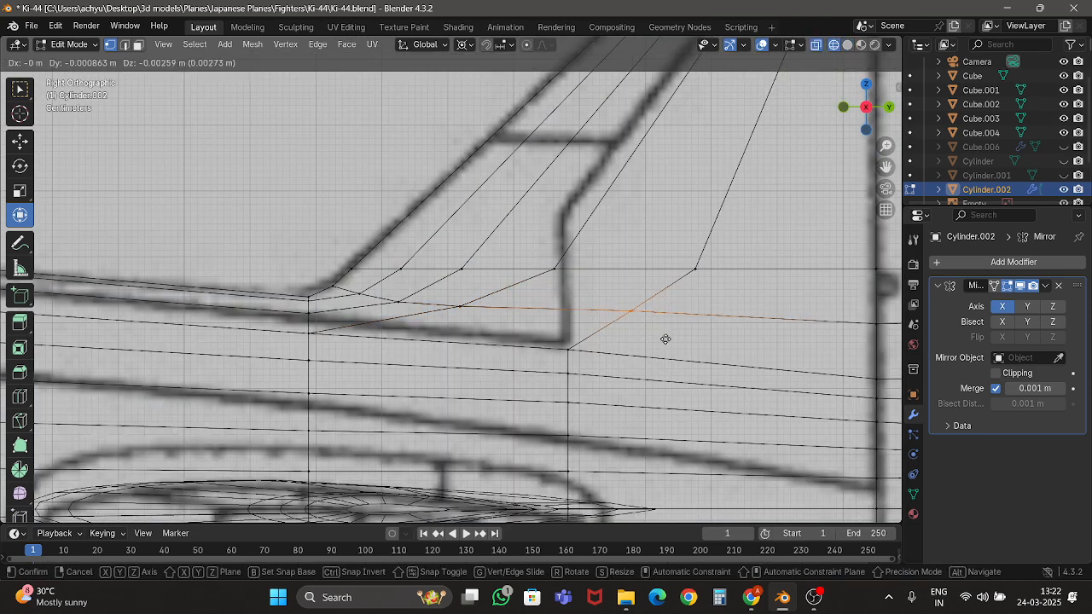
left_click(662, 345)
key("shift+z")
scroll(565, 334, "down", 10)
key("Tab")
key("ctrl+s")
Inspect the tail fin and fuselage in perspective and against the side blueprint, and save the file.
middle_click_drag(564, 331, 583, 308)
left_click(287, 141)
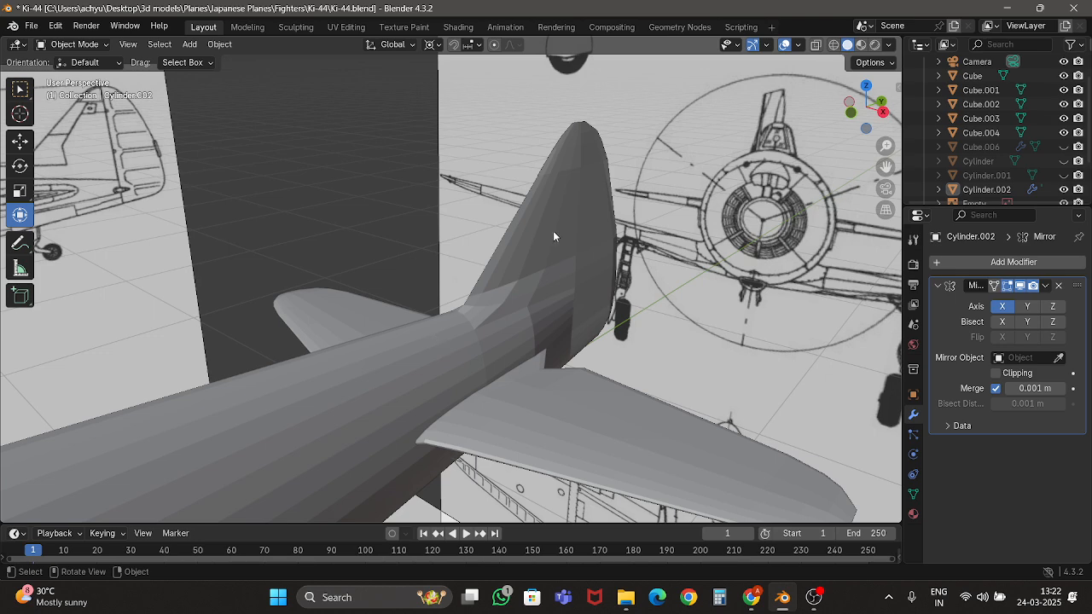
scroll(553, 230, "down", 6)
scroll(491, 249, "up", 3)
middle_click_drag(491, 249, 411, 299)
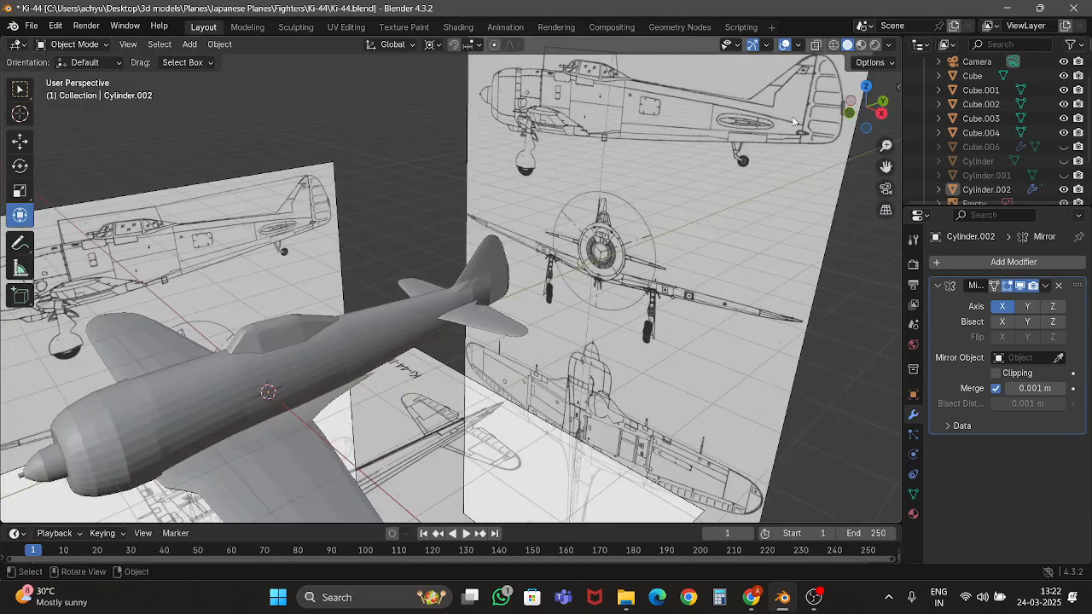
left_click(881, 113)
left_click(524, 299)
key("Tab")
scroll(563, 272, "up", 3)
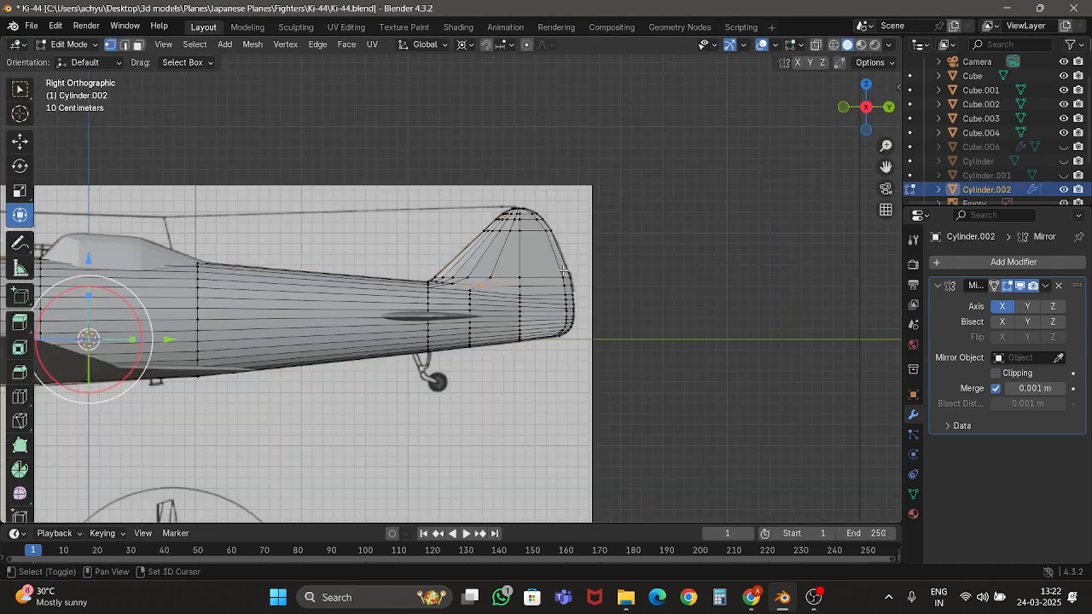
scroll(528, 264, "up", 4)
scroll(409, 273, "down", 5)
key("Tab")
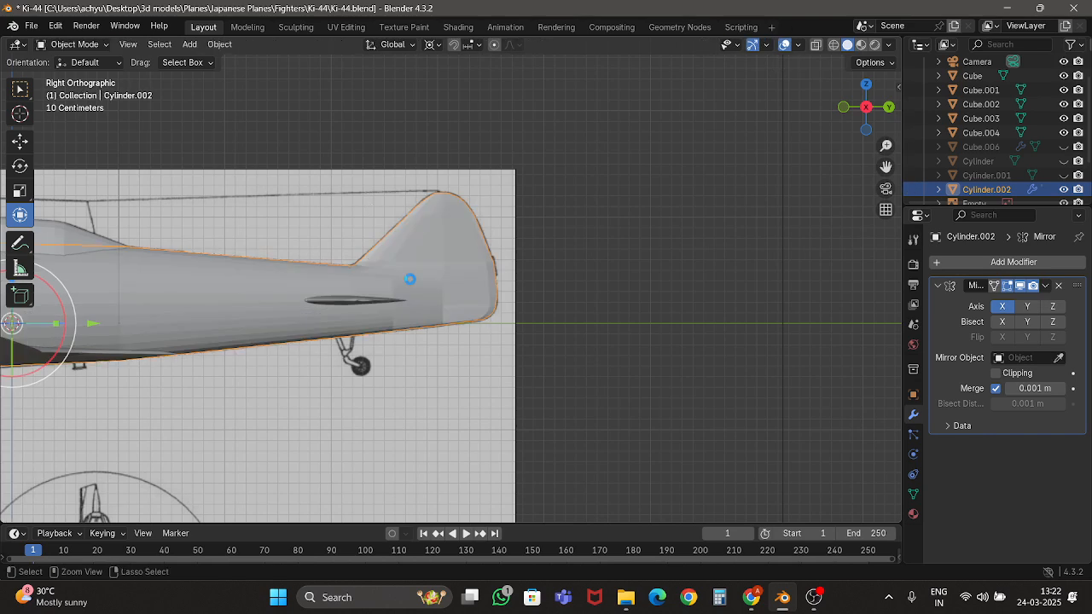
key("ctrl+s")
scroll(347, 253, "up", 3)
Apply the fuselage's Mirror modifier on Cylinder.002.
key("Tab")
key("alt+z")
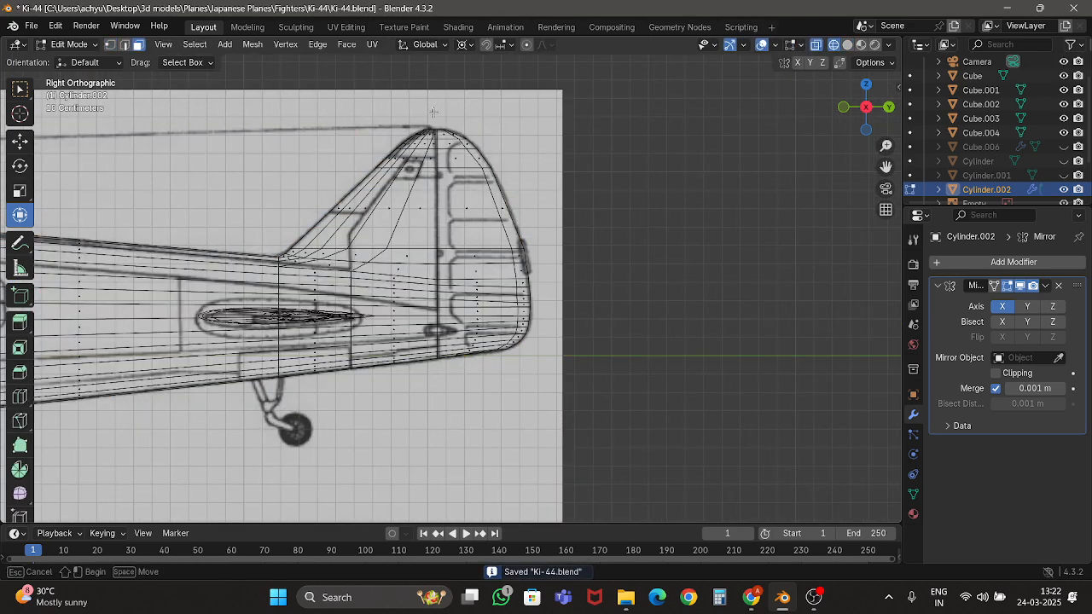
key("Tab")
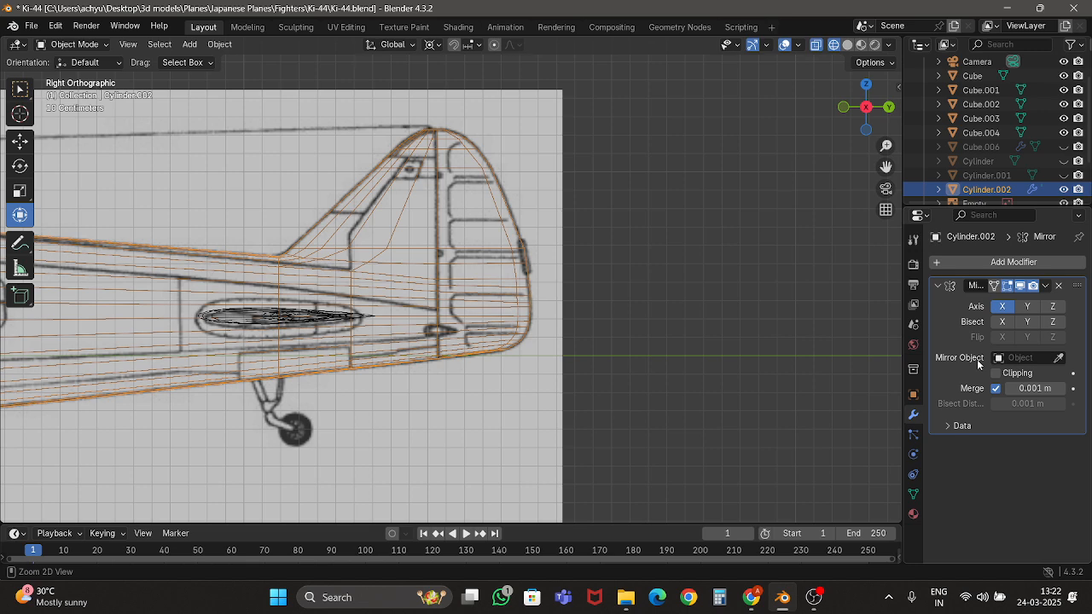
key("ctrl+a")
Separate the rudder faces behind the fin's vertical hinge line into their own object, select it, and save the file.
key("Tab")
left_click_drag(435, 108, 665, 361)
scroll(637, 257, "up", 2)
key("p")
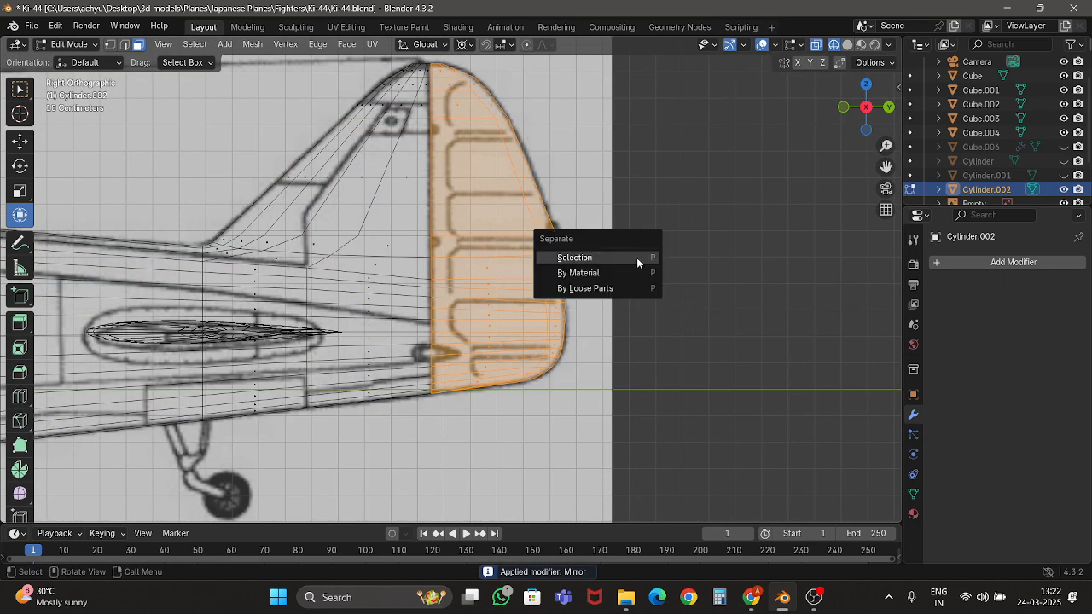
left_click(636, 258)
key("alt+z")
key("Tab")
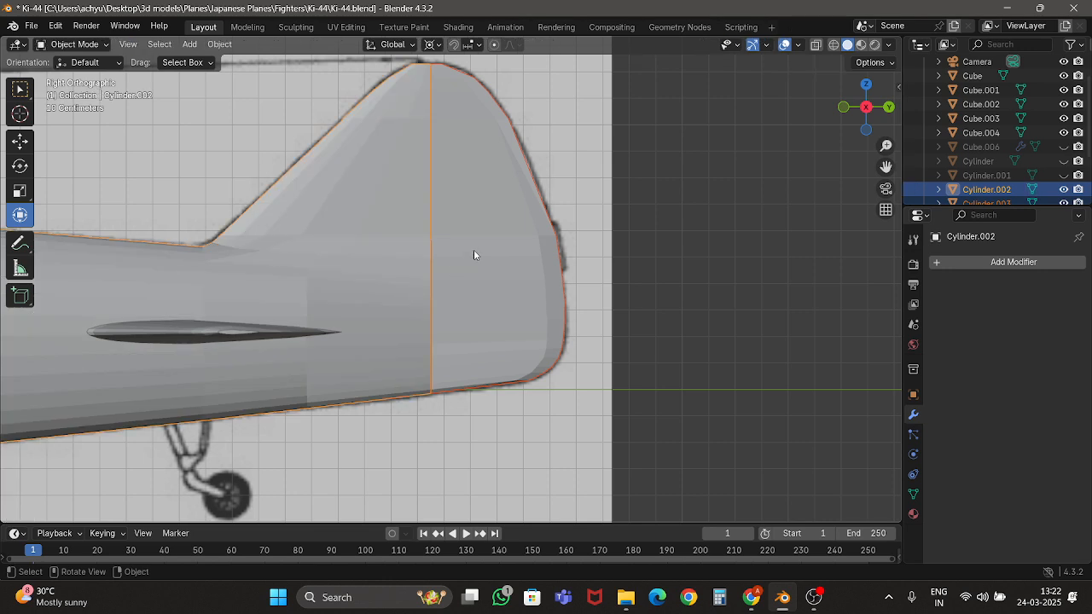
left_click(473, 249)
scroll(474, 248, "down", 4)
key("ctrl+s")
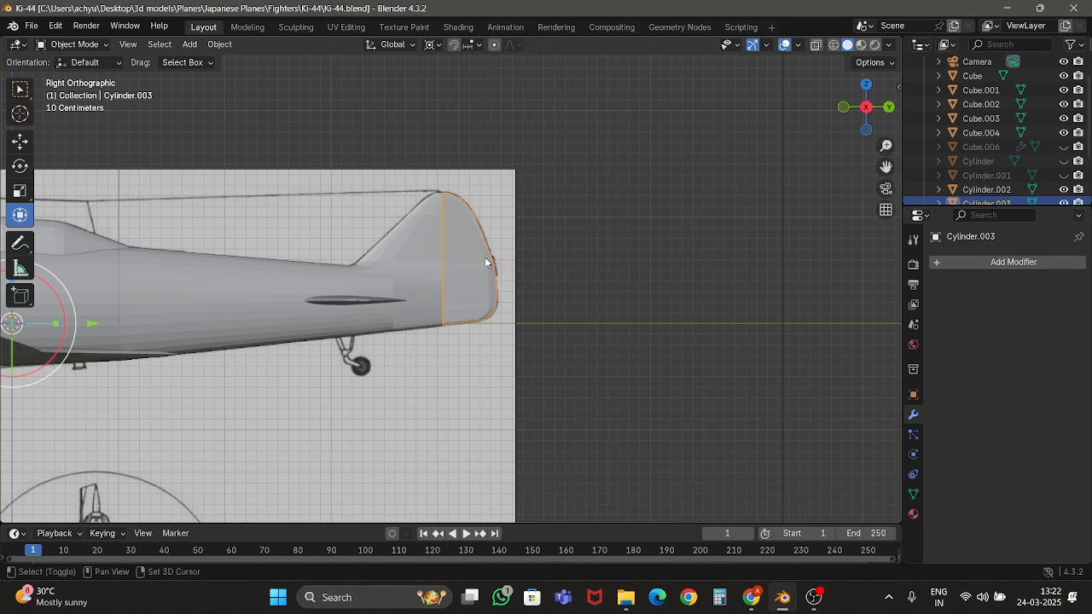
middle_click_drag(480, 255, 800, 193, "shift")
middle_click_drag(424, 245, 497, 245, "shift")
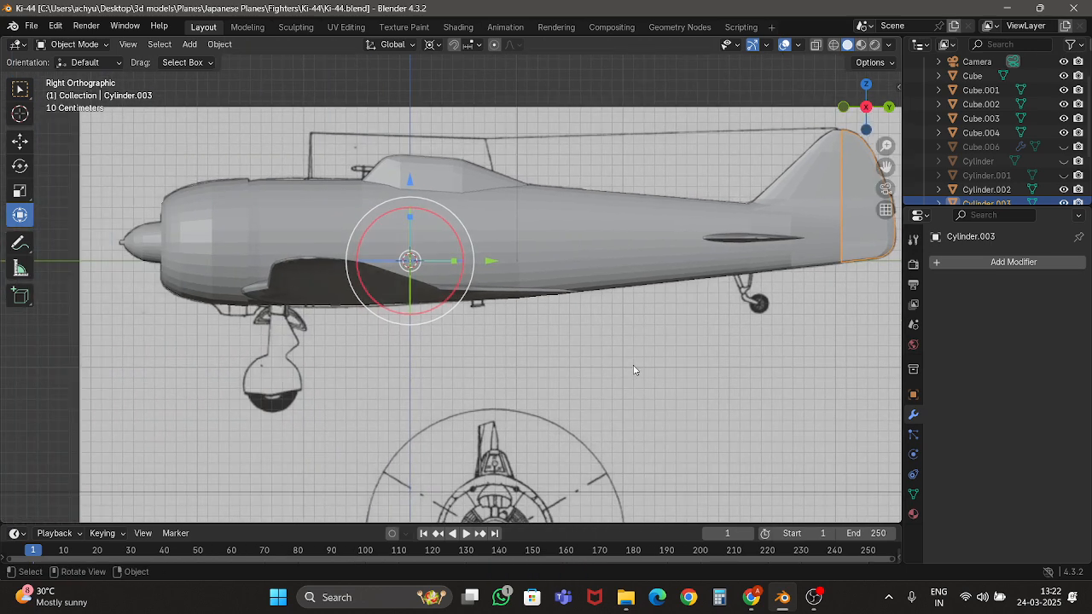
middle_click_drag(588, 261, 684, 299, "shift")
scroll(348, 290, "up", 1)
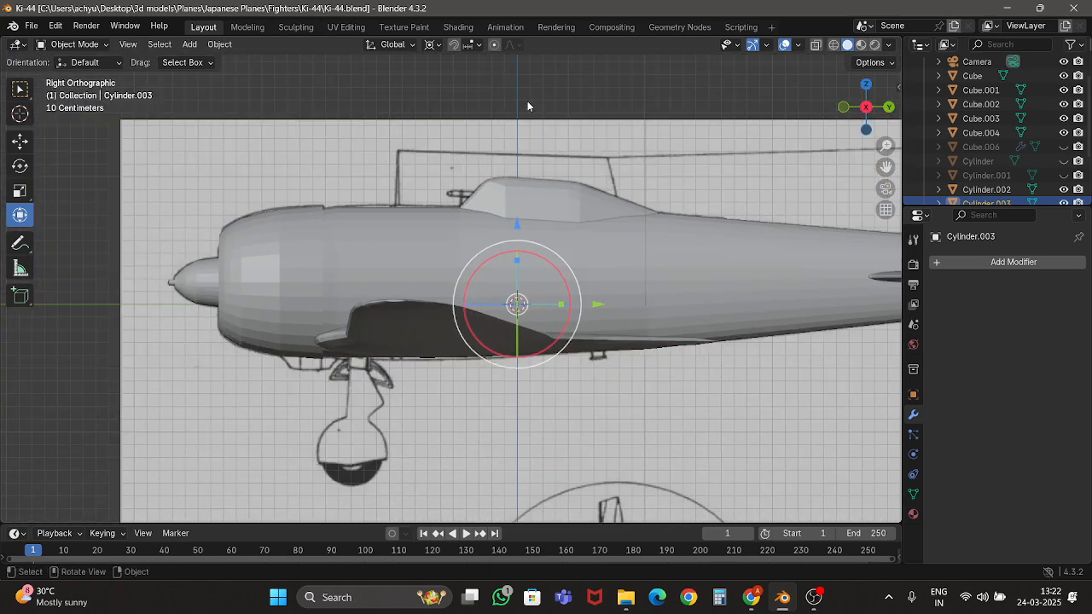
middle_click_drag(466, 255, 584, 242)
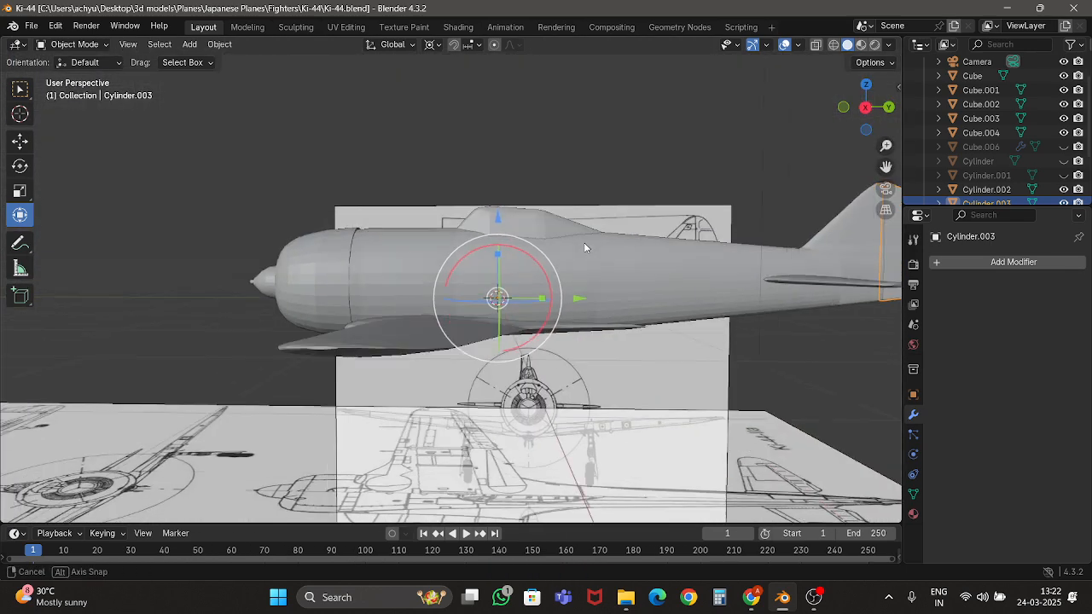
left_click(189, 44)
mouse_move(256, 61)
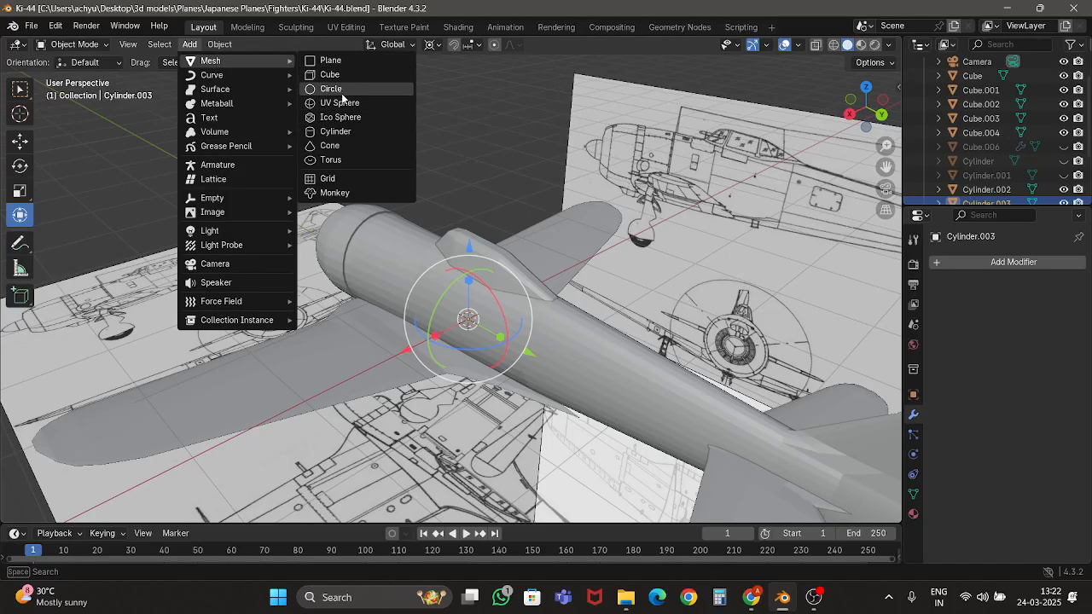
left_click(339, 131)
key("ctrl+z")
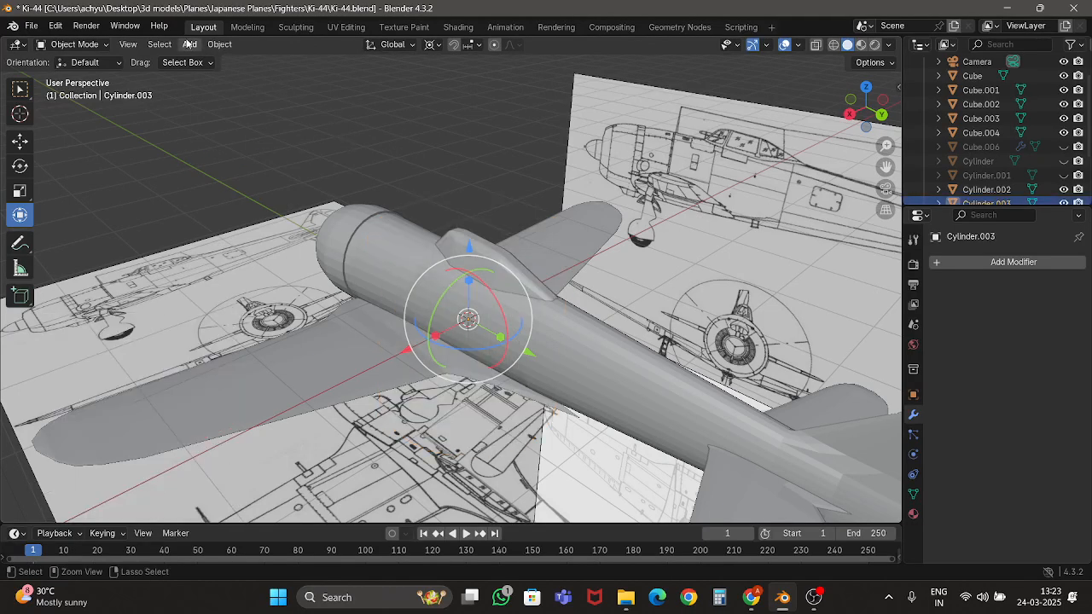
Add a cube mesh at the 3D cursor and open it in edit mode.
left_click(190, 43)
mouse_move(213, 61)
left_click(329, 76)
key("Tab")
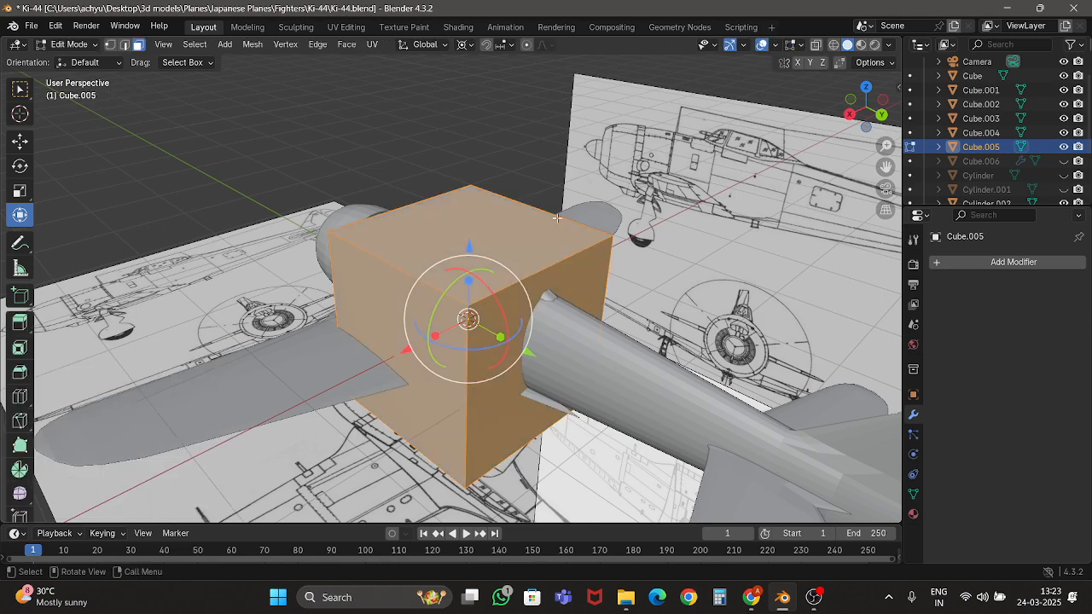
Delete all of the new cube's vertices except one.
middle_click_drag(460, 196, 338, 102)
left_click(110, 45)
key("alt+z")
middle_click_drag(478, 273, 560, 350)
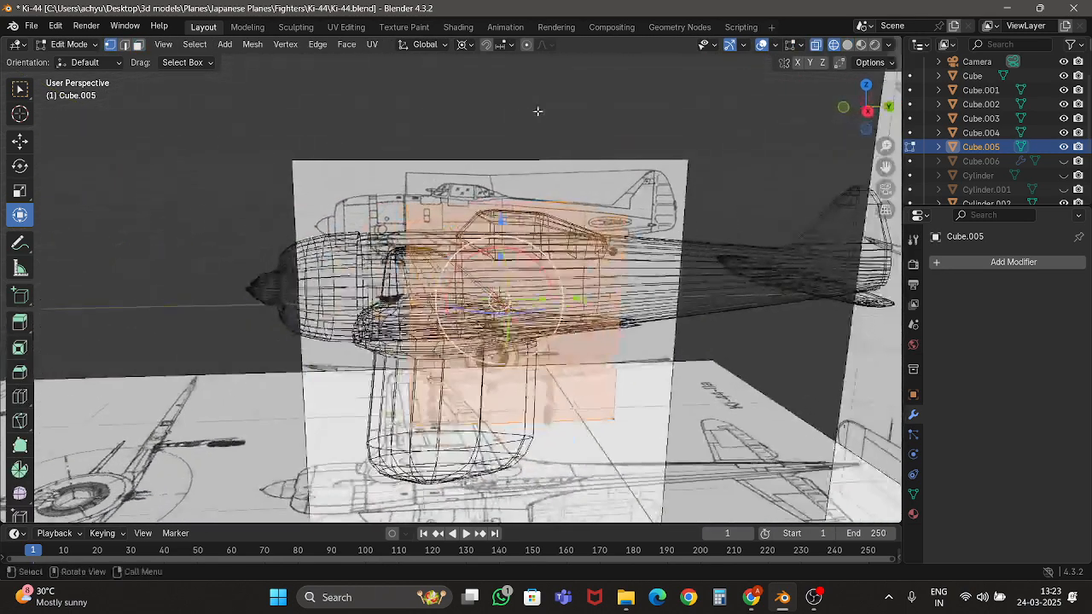
key("alt+z")
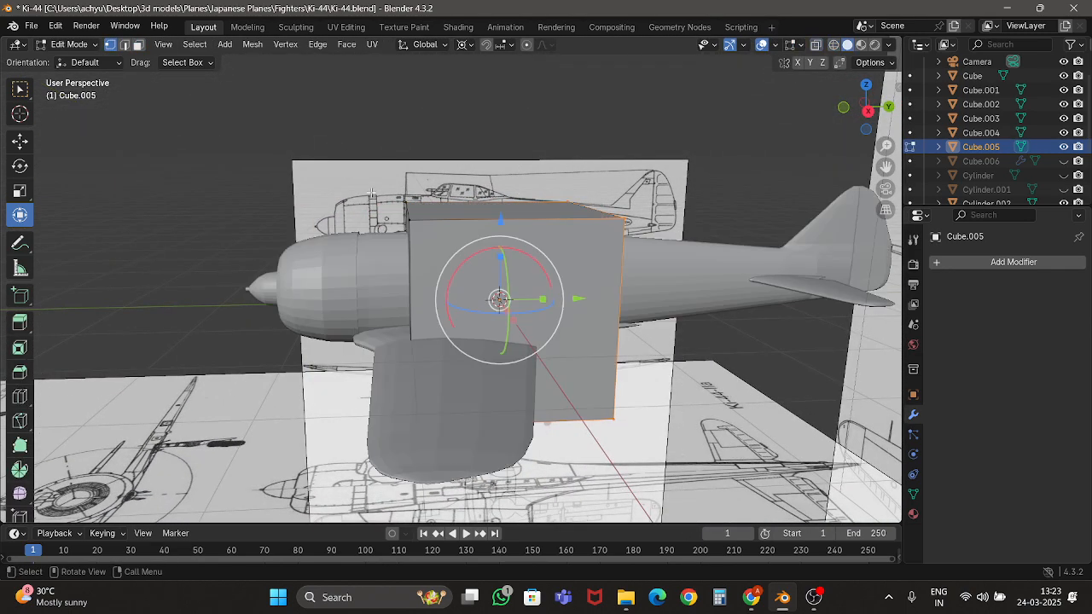
key("alt+z")
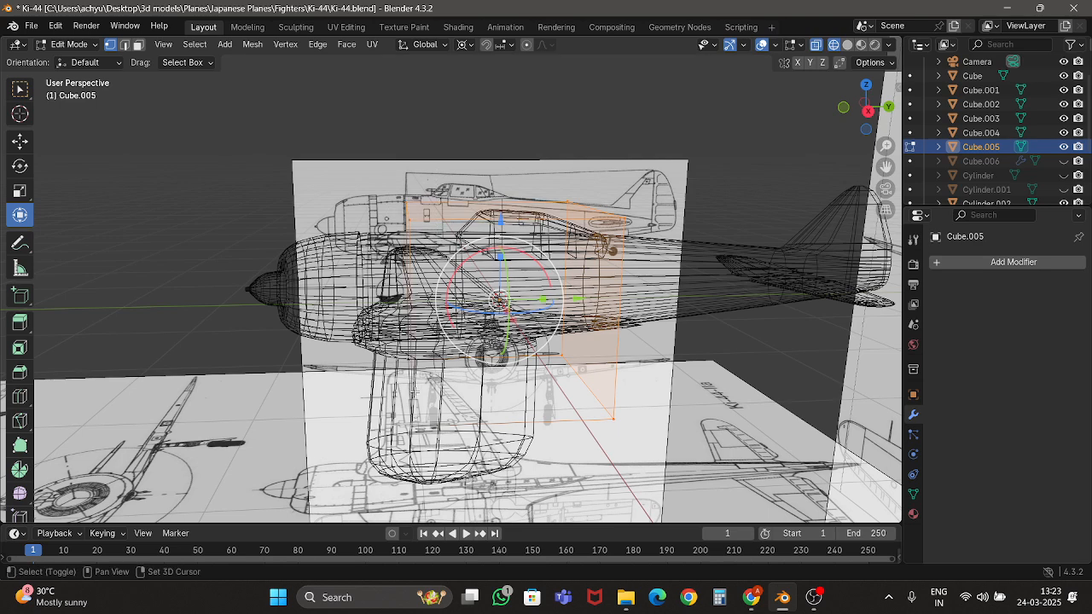
key("a")
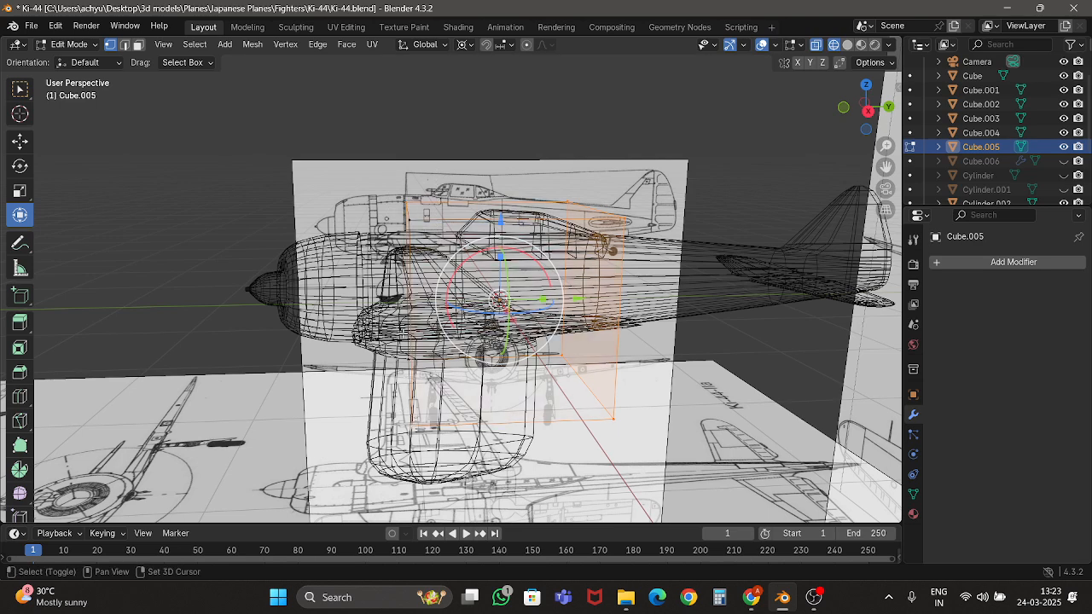
key("x")
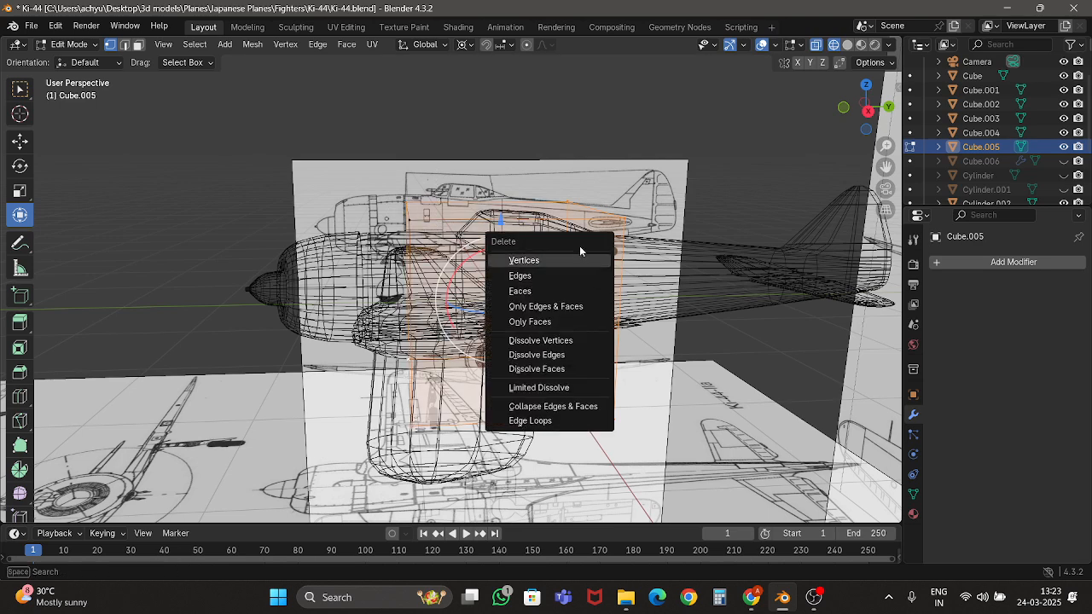
left_click(572, 258)
key("shift+z")
key("Tab")
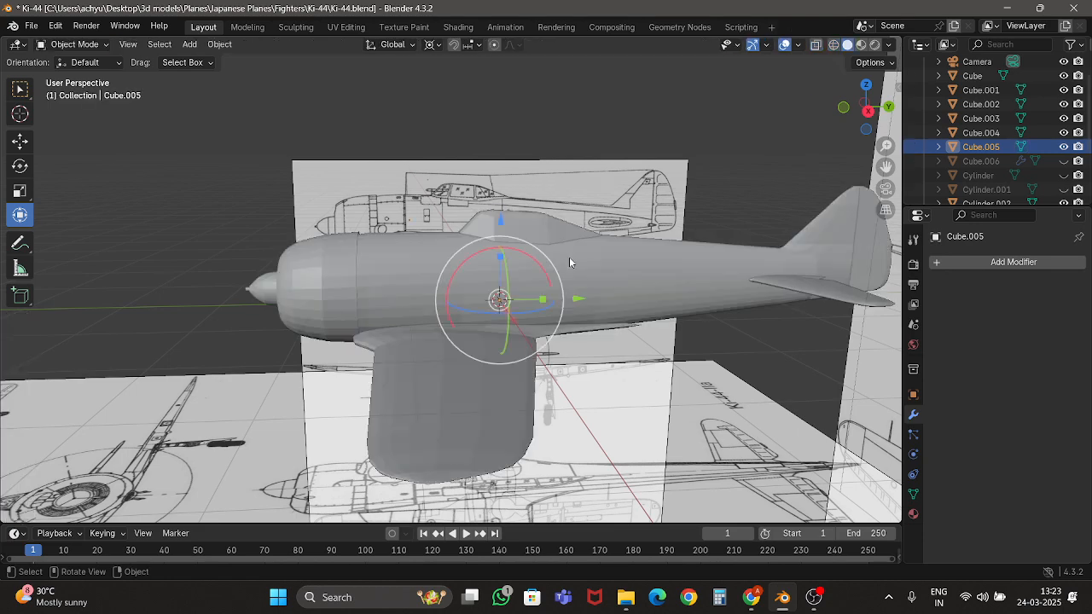
In the wireframe top view, move the remaining vertex about 0.646 m in X and 0.811 m in Y to the inboard end of the +X wing's aileron.
left_click(866, 89)
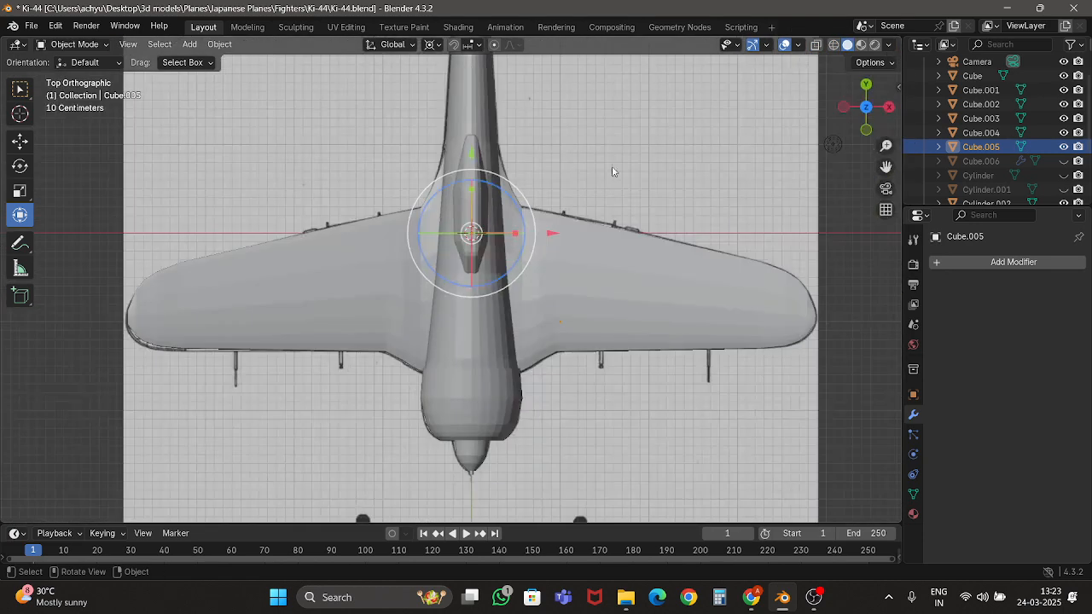
scroll(735, 335, "up", 5)
key("Tab")
key("shift+z")
scroll(736, 335, "down", 3)
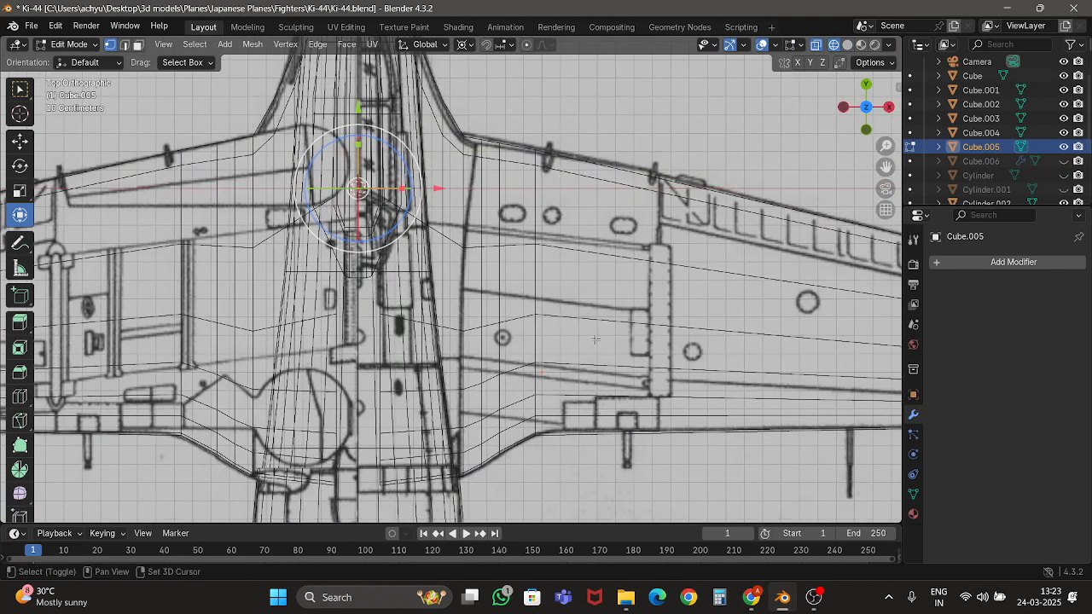
key("g")
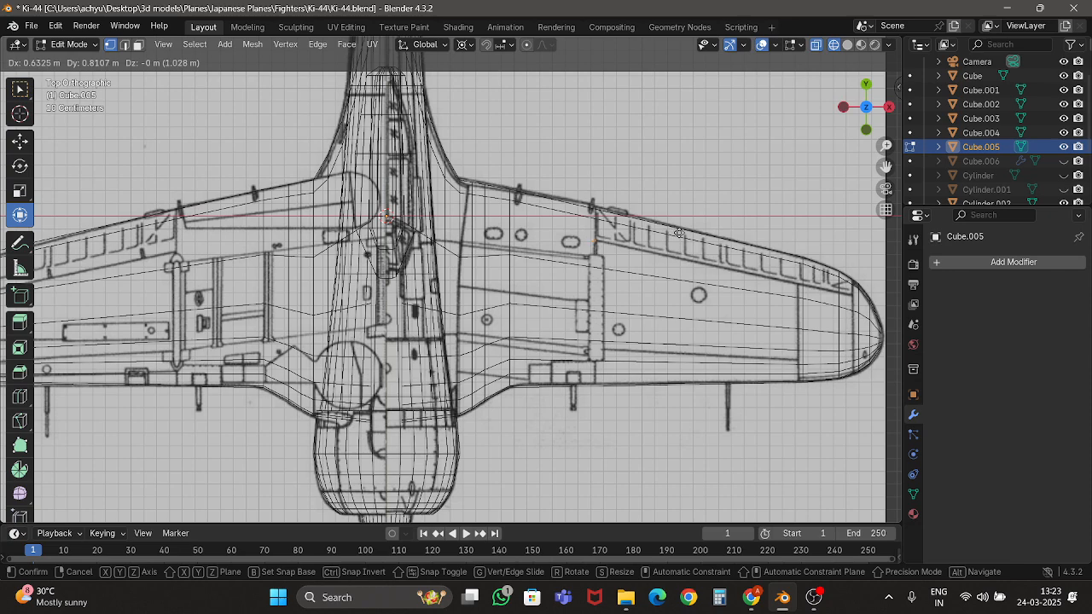
left_click(680, 233)
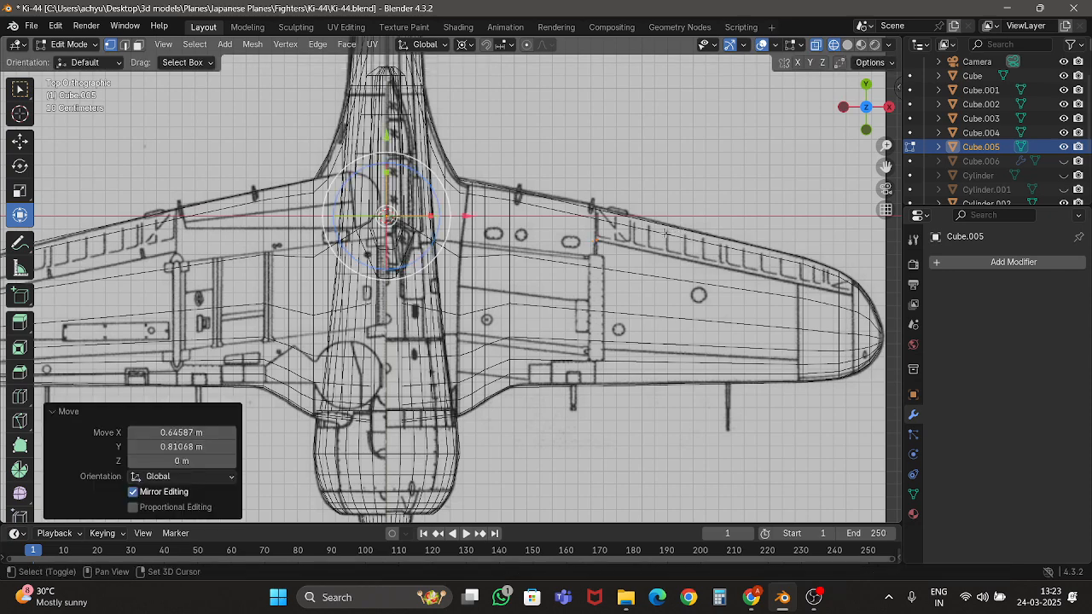
middle_click_drag(681, 233, 463, 243, "shift")
scroll(452, 244, "down", 3)
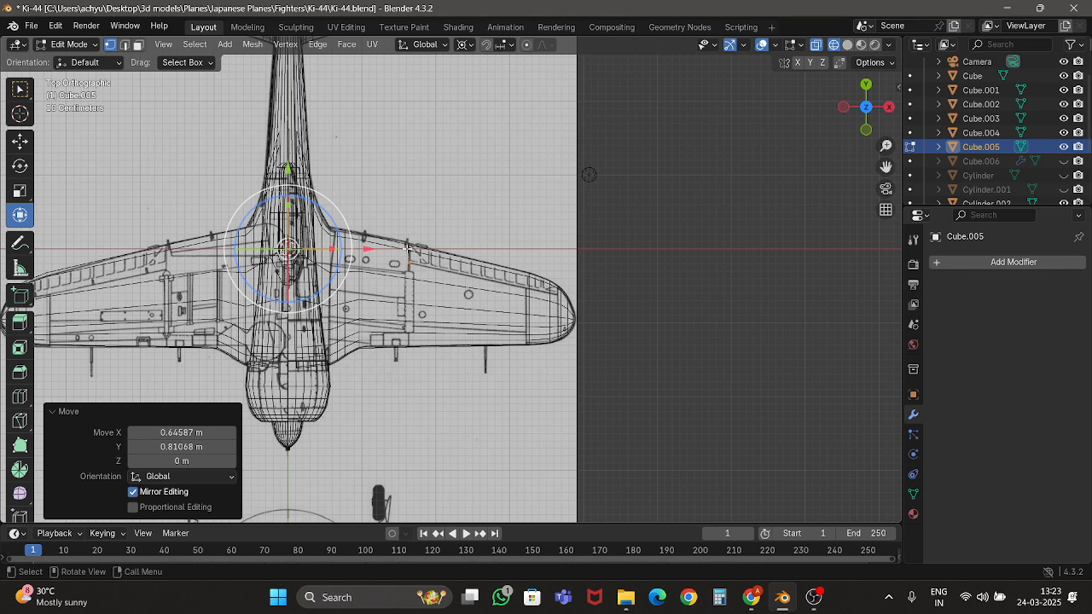
Extrude the vertex about 2.004 m in X and -0.431 m in Y along the hinge line to the aileron's outboard end.
scroll(407, 247, "up", 3)
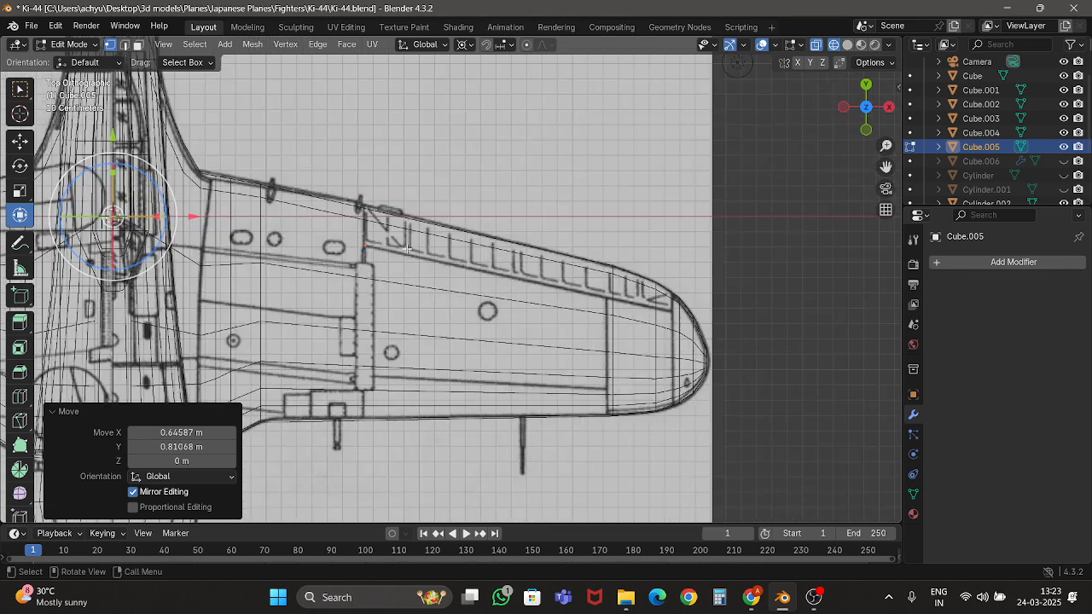
middle_click_drag(682, 314, 666, 319, "shift")
key("g")
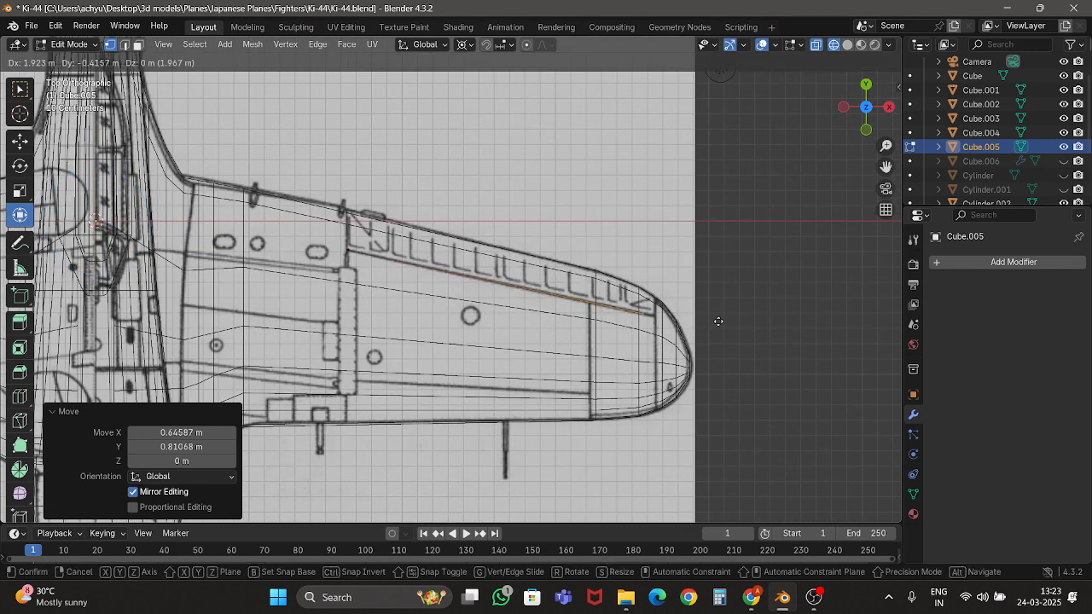
left_click(731, 323)
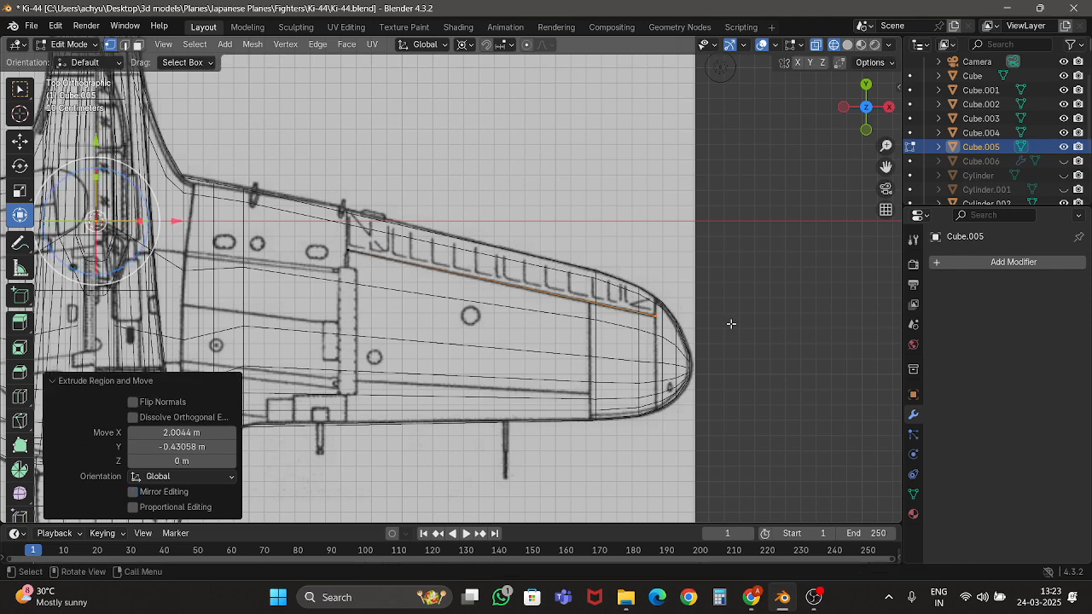
key("e")
right_click(731, 323)
key("ctrl+z")
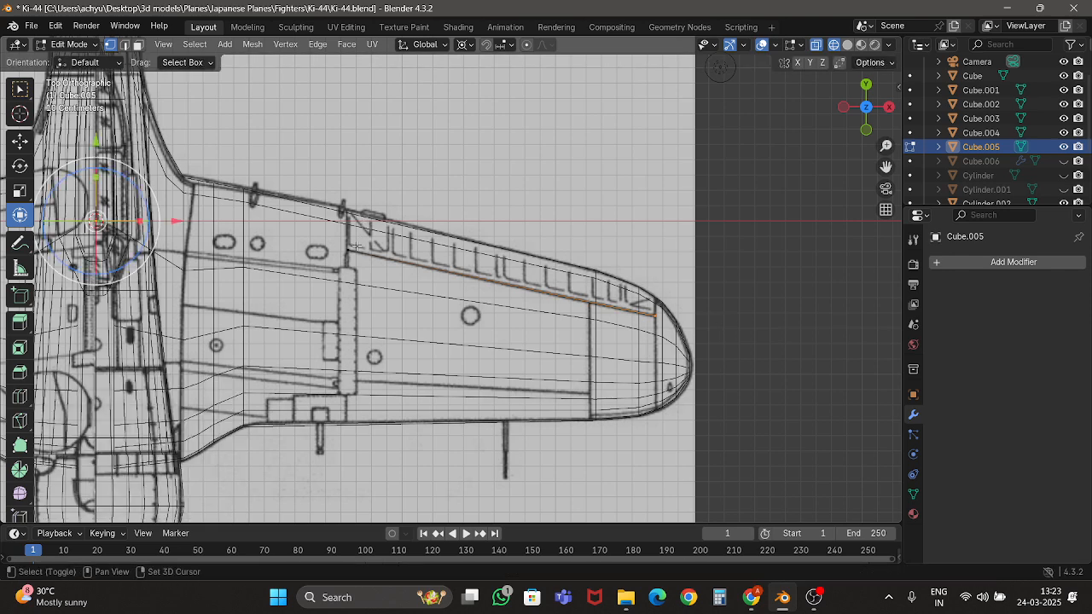
Extrude the hinge-line edge about 0.5 m in +Y past the wing's trailing edge, with the pivot point set to Median Point.
scroll(355, 248, "up", 1)
key("e")
right_click(436, 232)
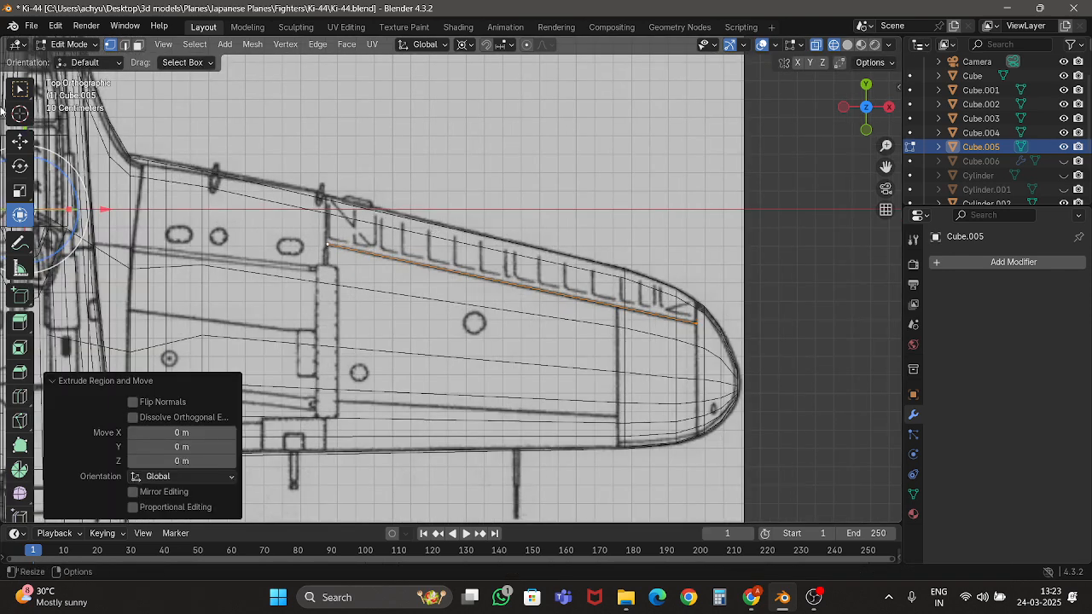
left_click(15, 145)
scroll(459, 164, "down", 3)
left_click(466, 45)
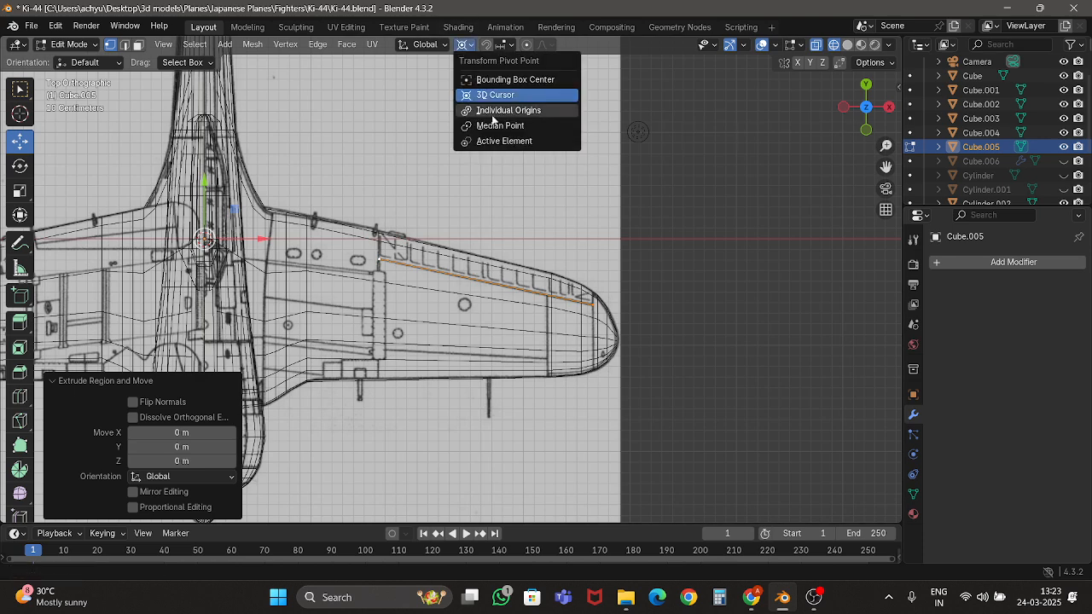
left_click(495, 123)
scroll(491, 212, "up", 3)
left_click_drag(517, 225, 515, 180)
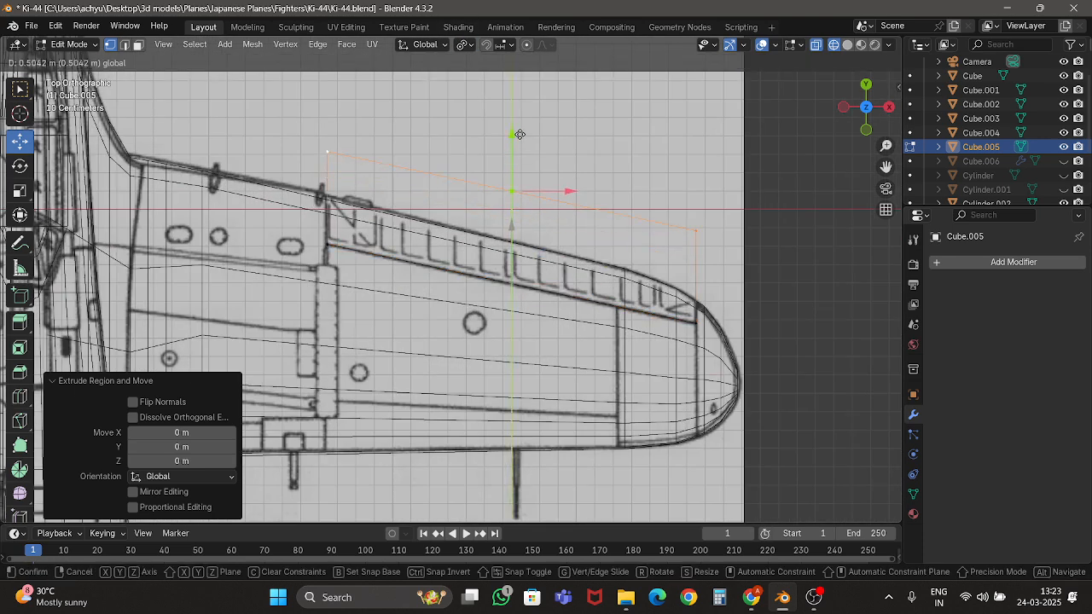
left_click_drag(519, 134, 519, 133)
In solid shading, delete the rear edge of the extruded quad to form an open three-sided aileron outline.
key("z")
left_click(550, 122)
left_click(136, 46)
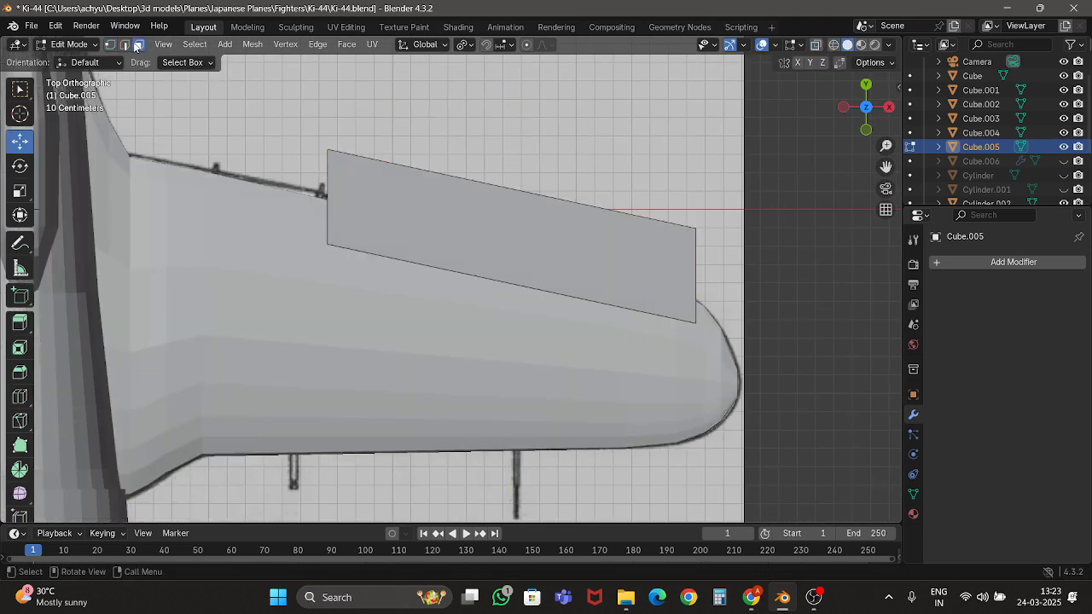
left_click(123, 44)
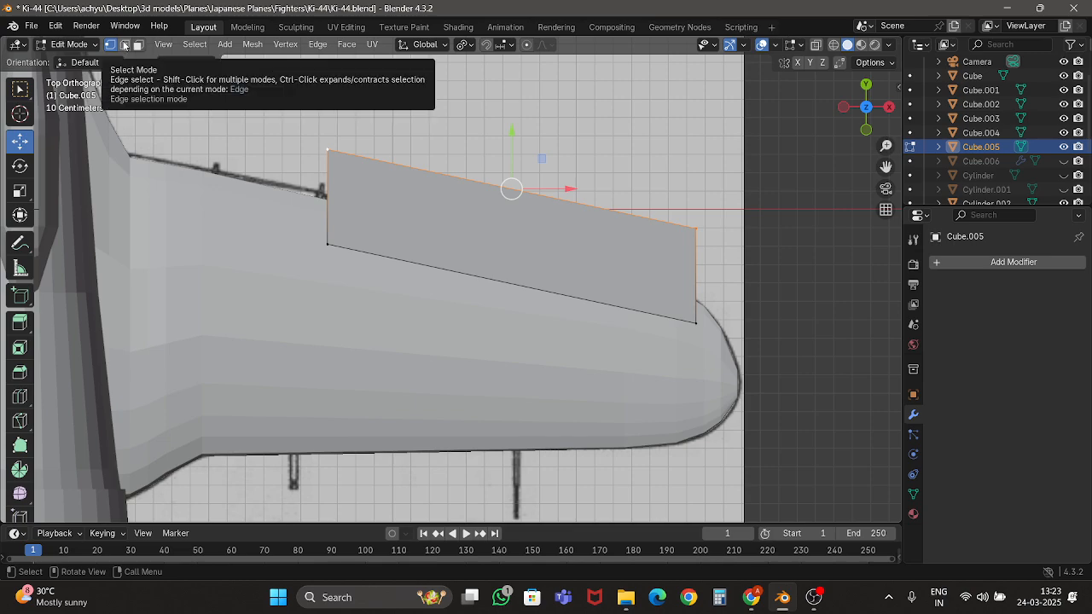
key("x")
left_click(594, 203)
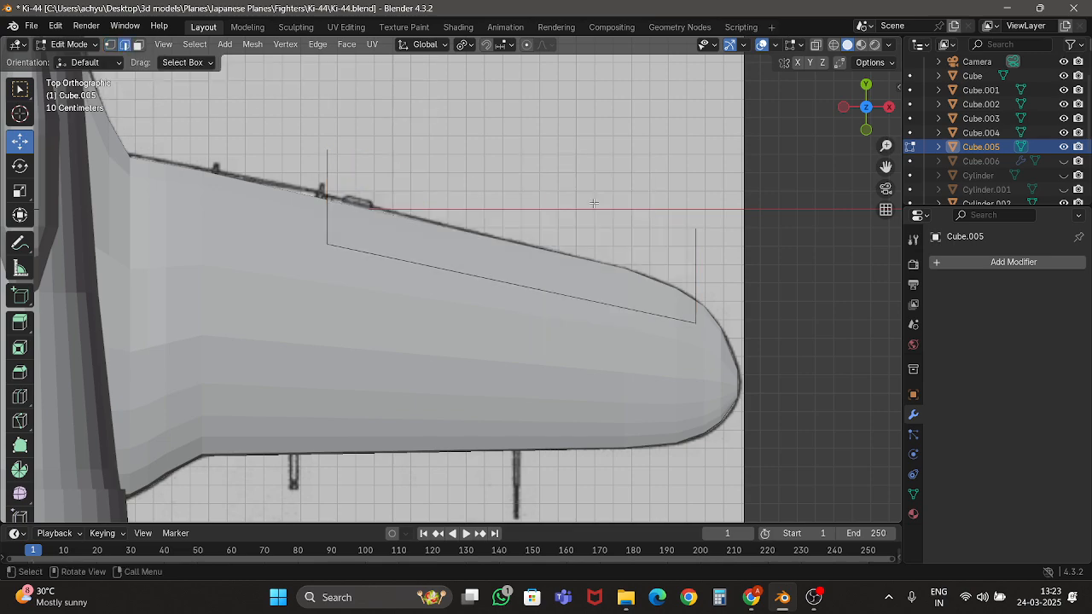
Return to object mode and save the file.
key("Tab")
scroll(594, 203, "down", 6)
scroll(574, 225, "up", 3)
key("ctrl+s")
Add a Mirror modifier to the aileron outline on the Z axis only and apply it.
middle_click_drag(475, 307, 484, 177)
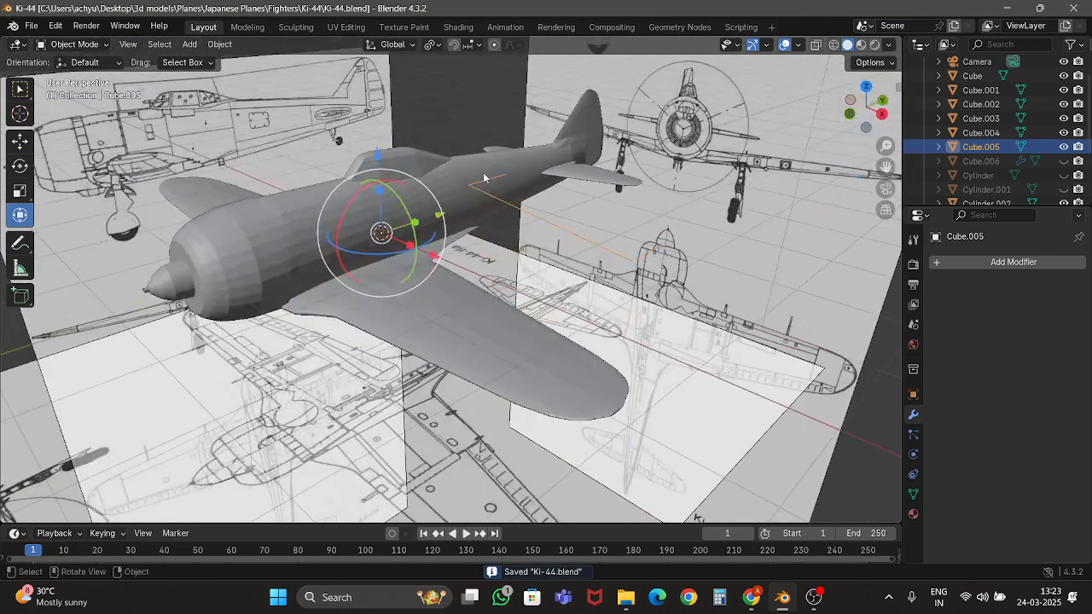
left_click(1000, 266)
left_click(857, 308)
left_click(1054, 306)
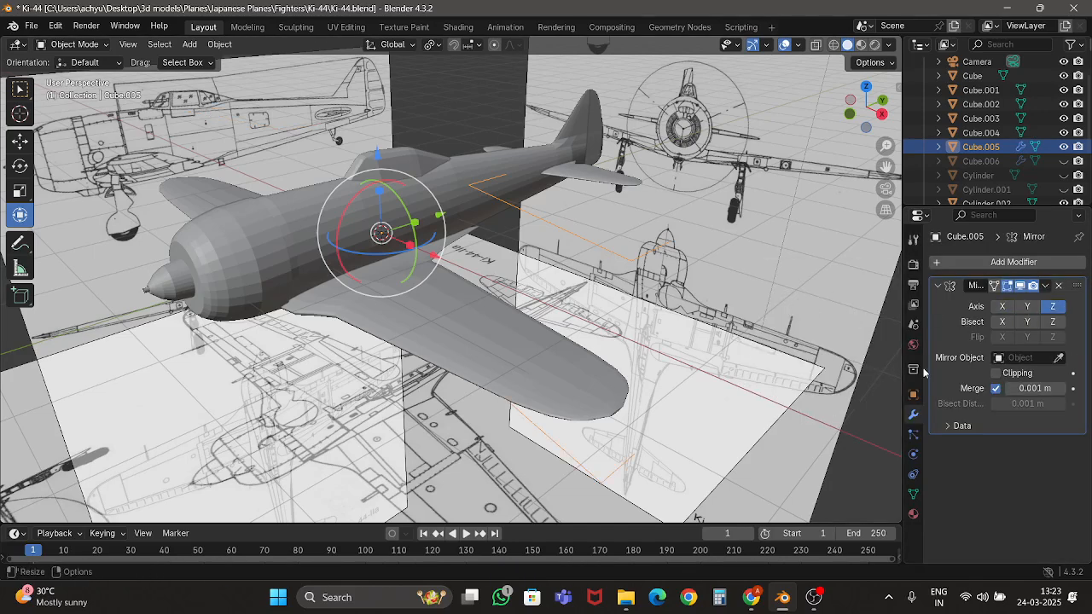
key("ctrl+a")
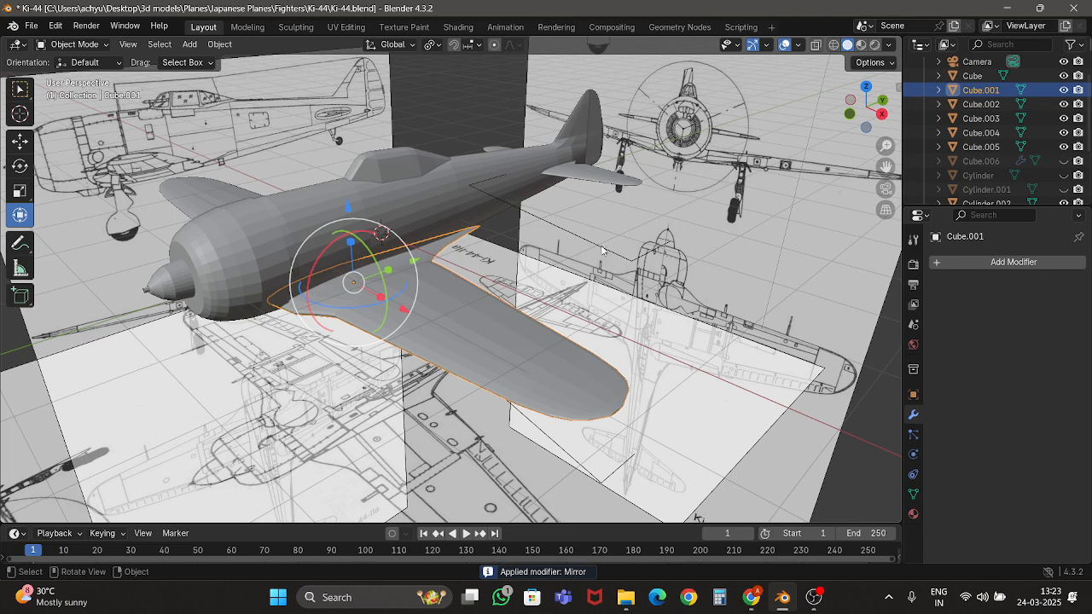
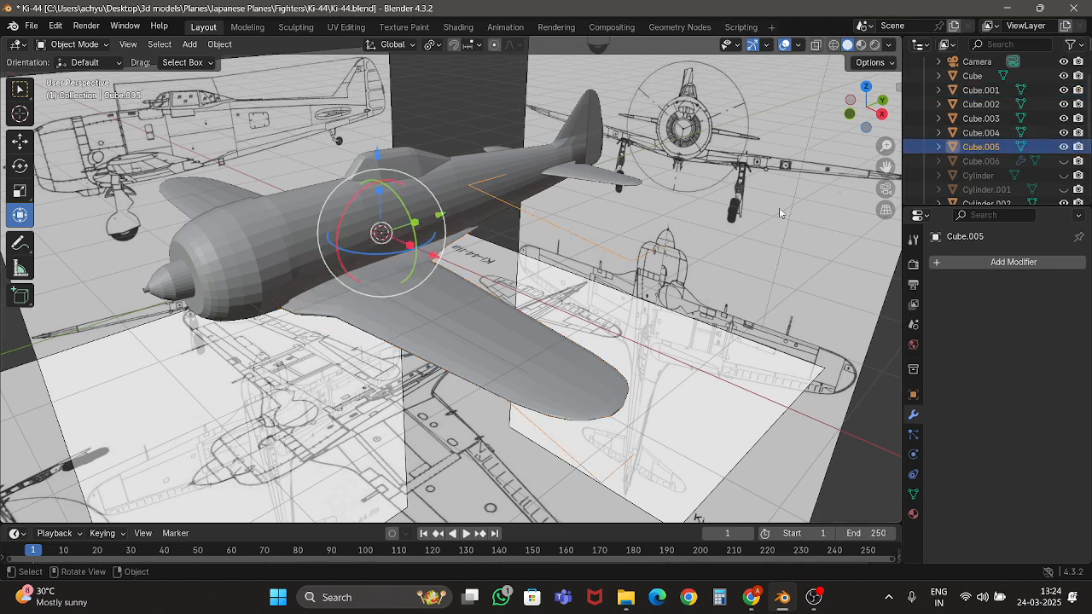
Open the +X wing in edit mode and add the mirrored aileron outline to the selection as the cutter.
left_click(480, 351)
key("Tab")
middle_click_drag(480, 352, 485, 347)
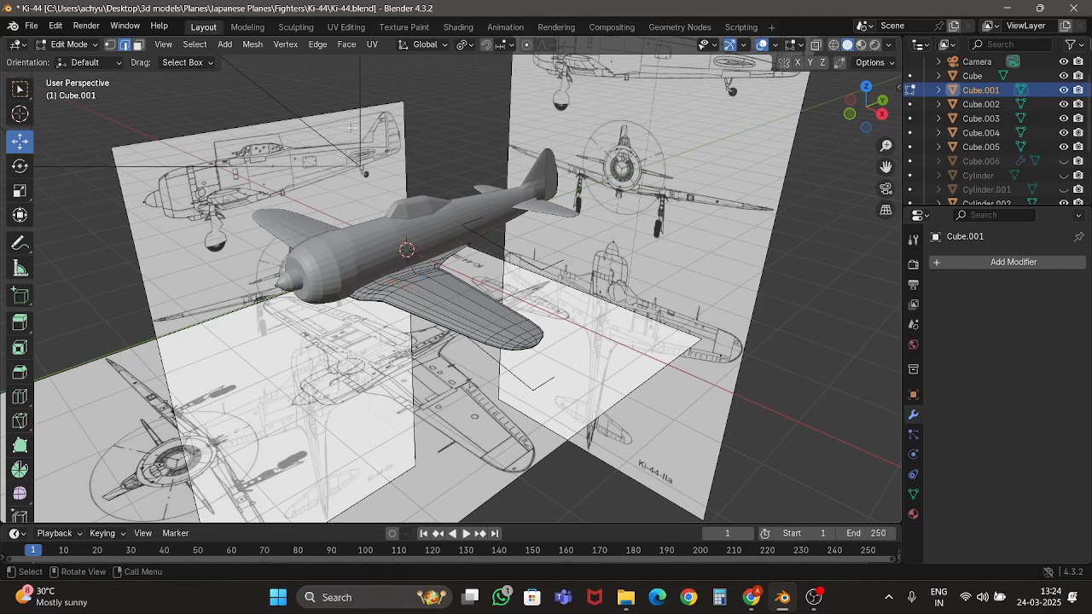
scroll(350, 128, "up", 3)
middle_click_drag(366, 133, 426, 152)
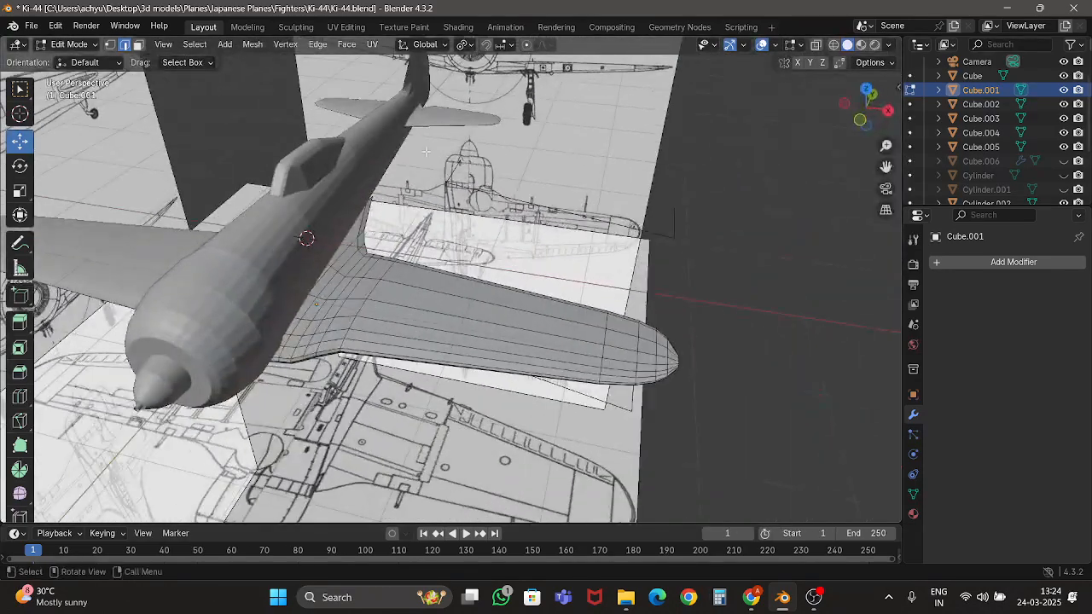
left_click(981, 146, "ctrl")
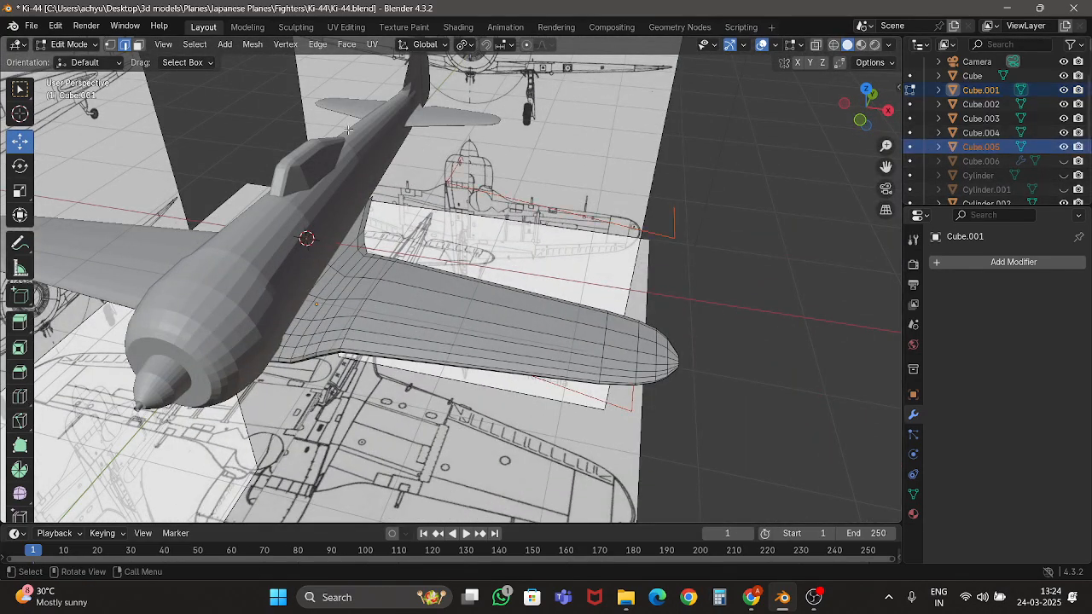
Cut the aileron outline into the wing's upper surface with Knife Project from the top view.
left_click(869, 88)
left_click(862, 90)
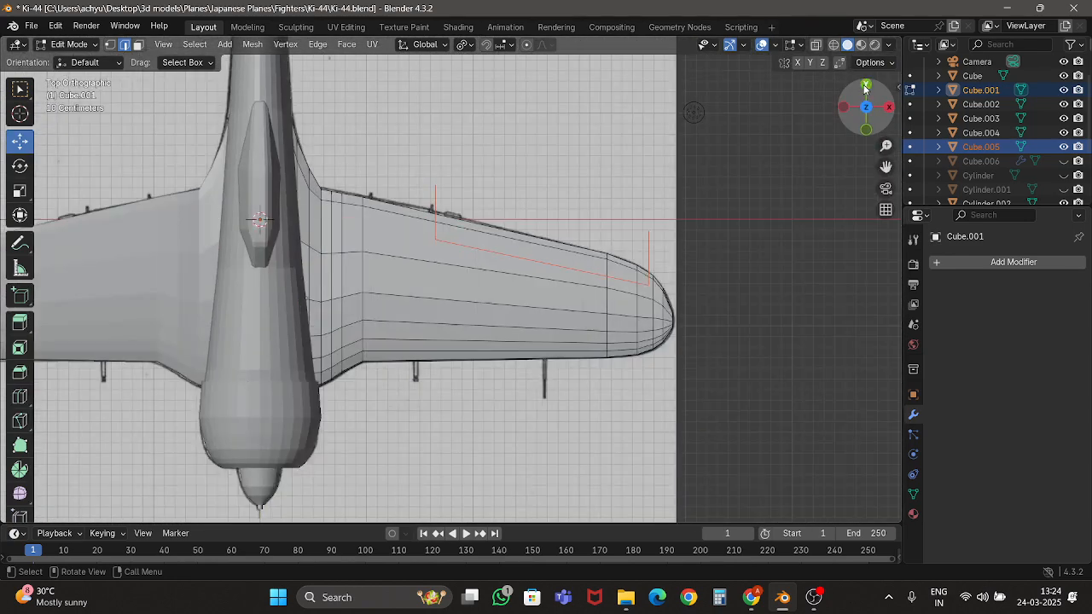
scroll(640, 81, "up", 1)
left_click(254, 45)
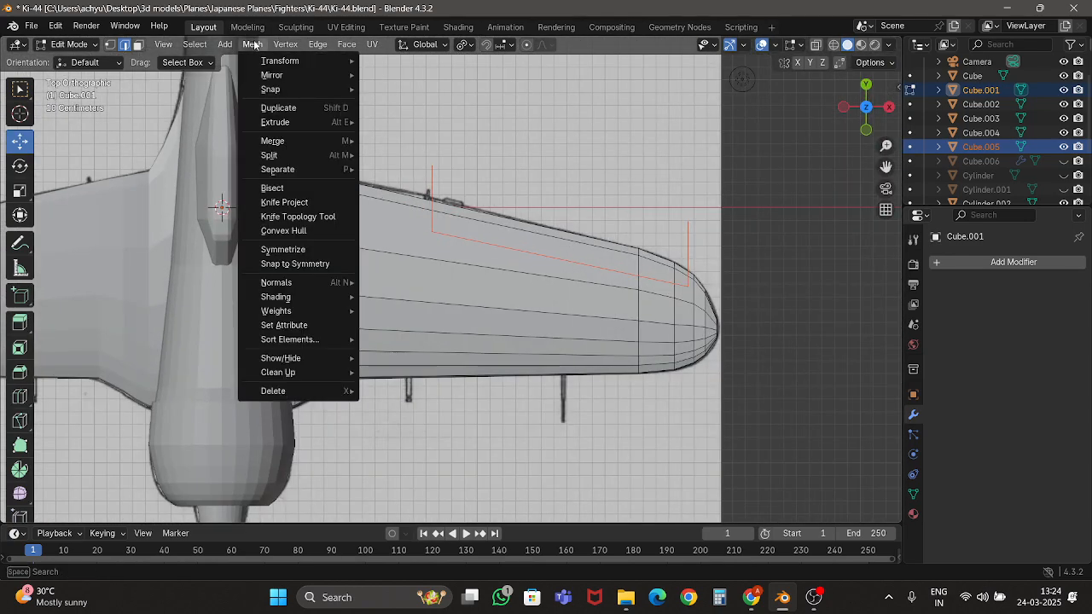
left_click(317, 202)
Cut the aileron outline into the wing's lower surface with Knife Project from the bottom view, in face select mode.
middle_click_drag(570, 284, 602, 283)
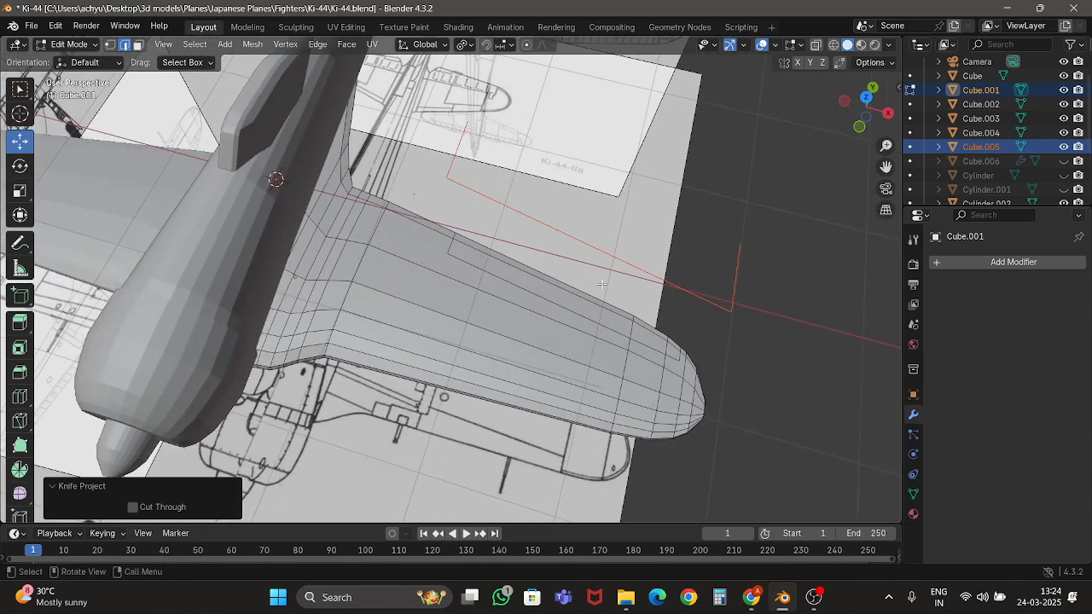
left_click(870, 119)
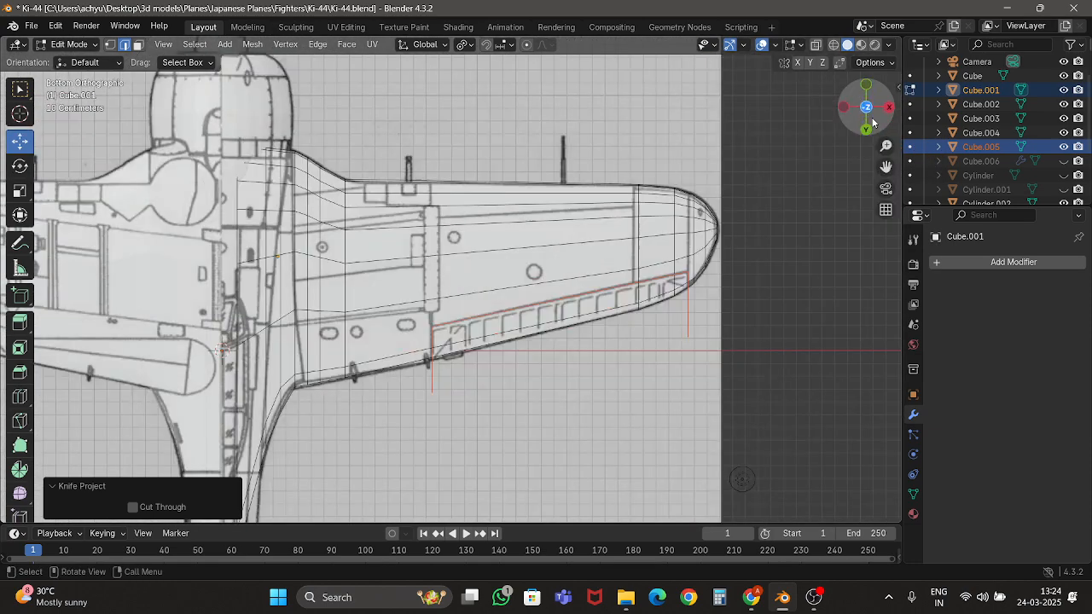
left_click(137, 44)
left_click(253, 45)
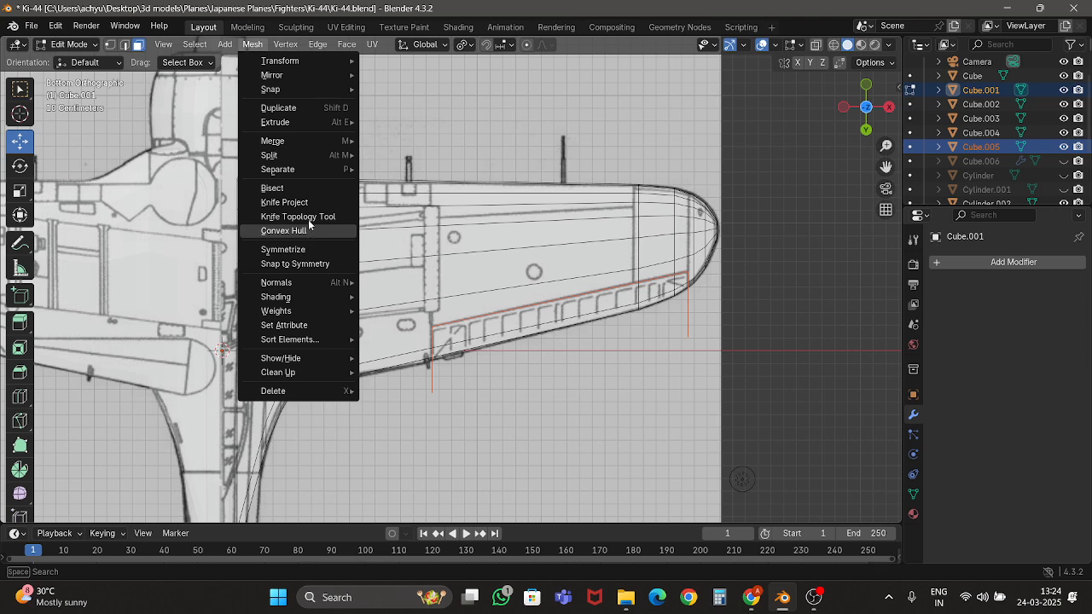
left_click(288, 202)
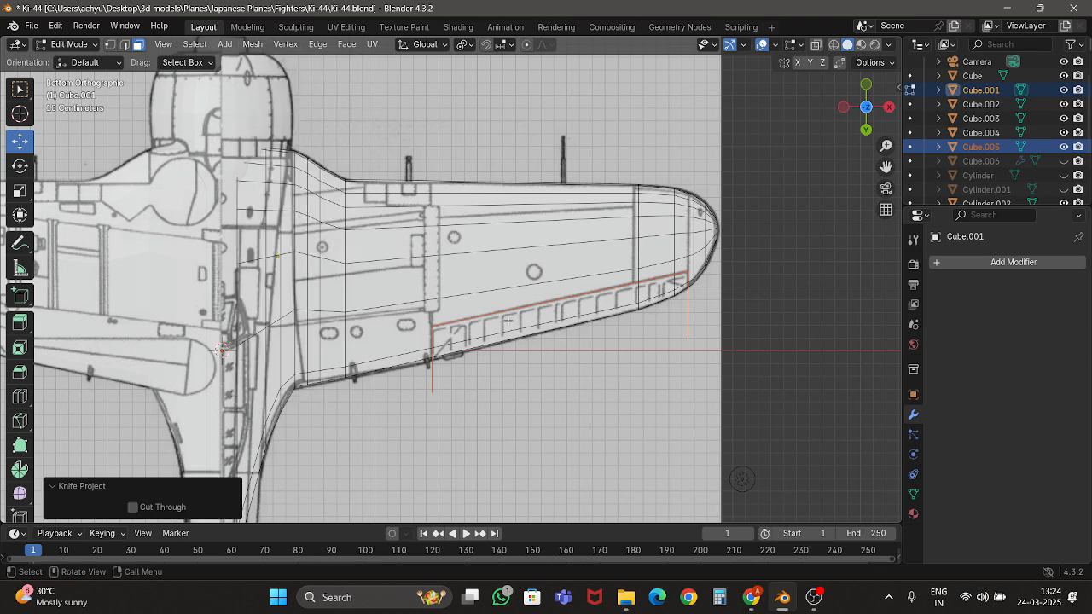
Select all aileron faces through the wing with X-ray on, separate them into their own object, and return to object mode.
scroll(508, 320, "up", 3)
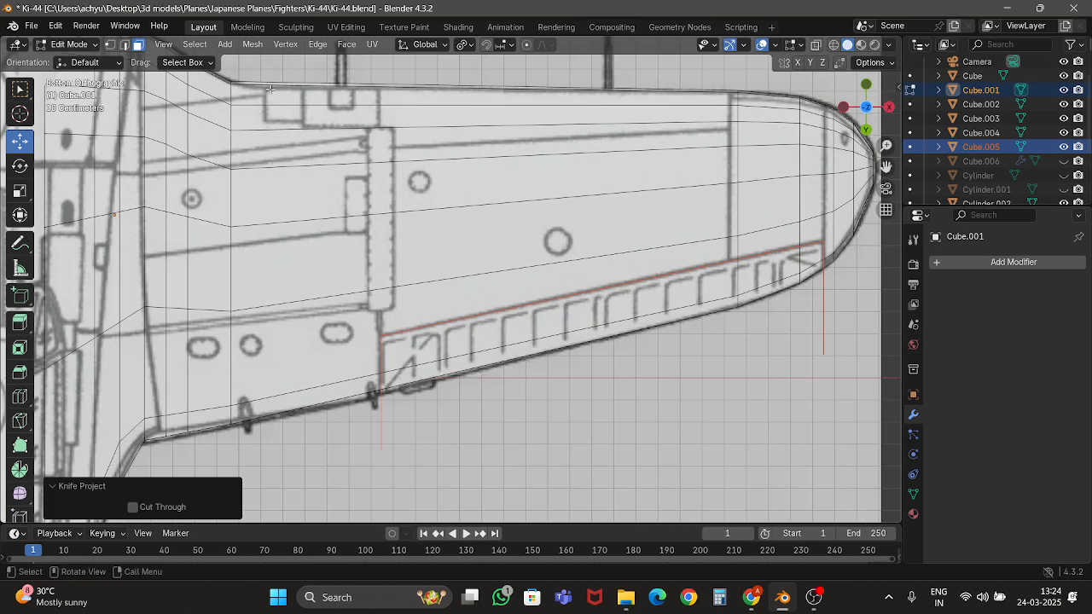
key("shift+z")
left_click_drag(514, 287, 587, 388)
middle_click_drag(653, 315, 587, 315, "shift")
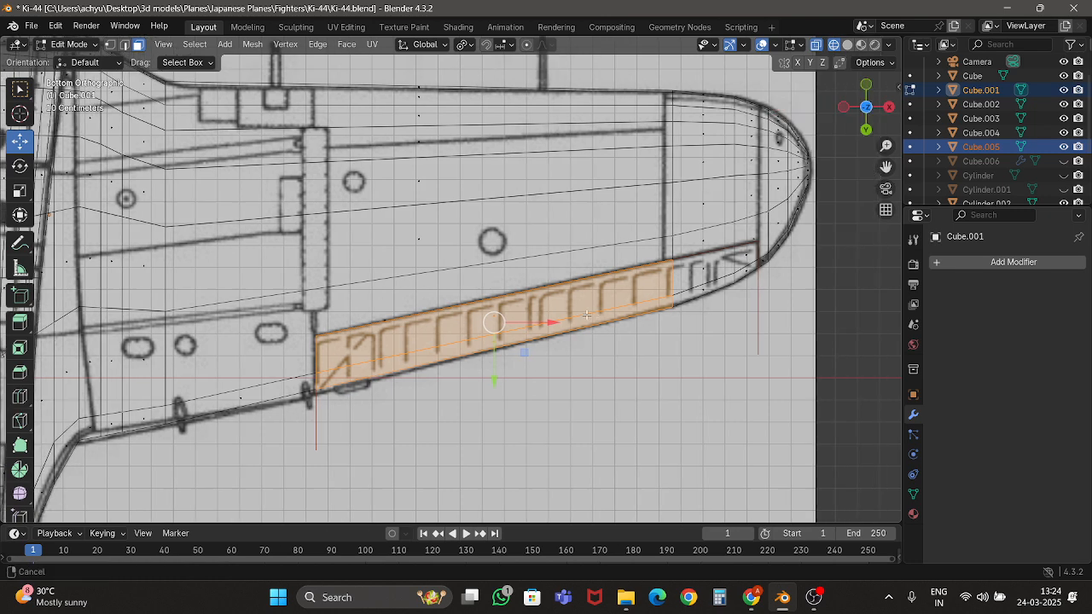
scroll(648, 256, "up", 2)
left_click_drag(640, 226, 744, 313)
left_click_drag(744, 243, 770, 287, "shift")
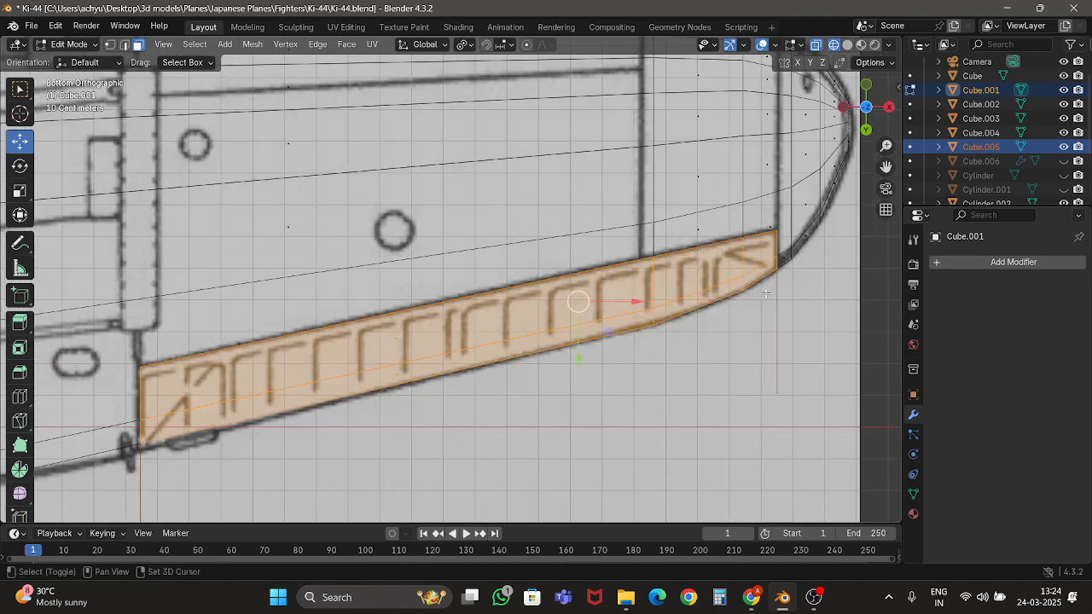
scroll(768, 288, "down", 1)
key("p")
left_click(765, 294)
key("z")
left_click(739, 279)
scroll(597, 286, "down", 3)
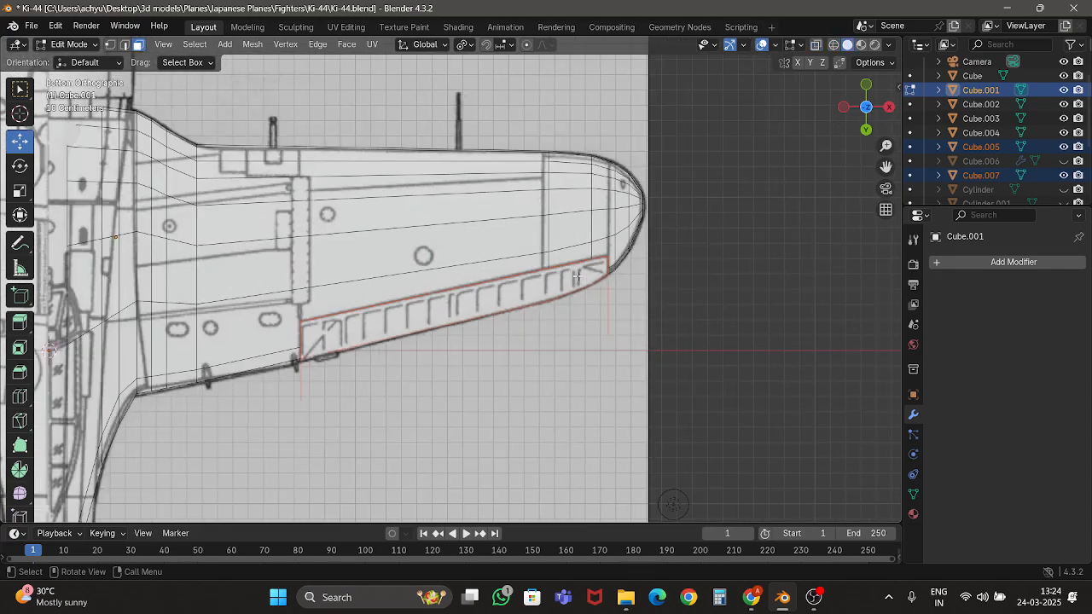
key("Tab")
Select the aileron outline used as the cutter and delete it.
middle_click_drag(533, 294, 430, 482)
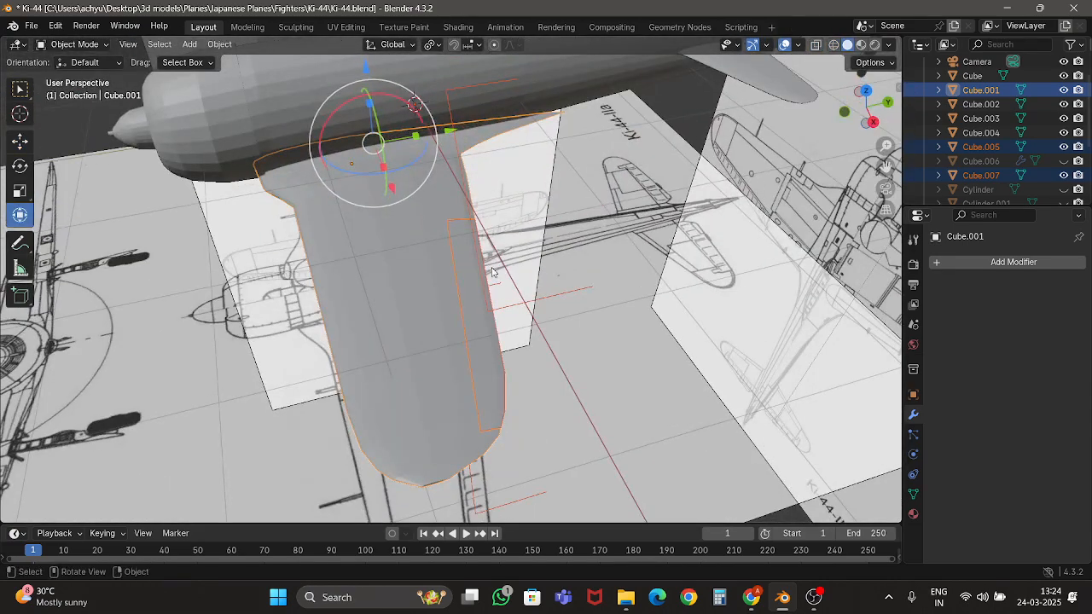
left_click(453, 251)
middle_click_drag(453, 251, 416, 223)
left_click(418, 211)
scroll(490, 227, "down", 3)
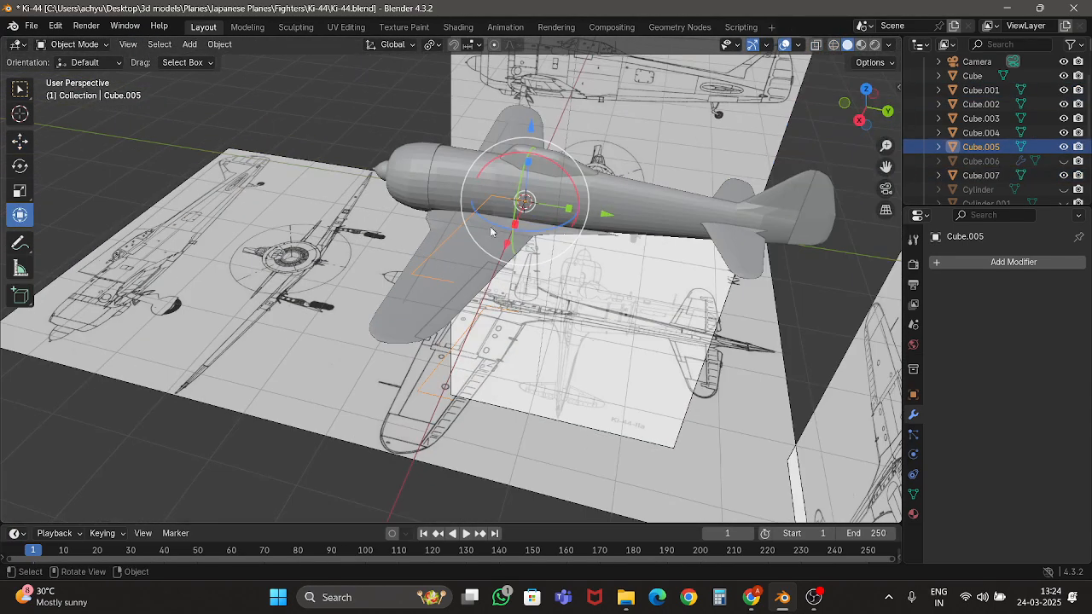
middle_click_drag(491, 230, 523, 236)
key("Delete")
Delete the old wing on the -X side of the fuselage.
scroll(580, 230, "up", 2)
scroll(580, 228, "up", 1)
scroll(576, 229, "down", 2)
left_click(788, 246)
scroll(789, 247, "down", 3)
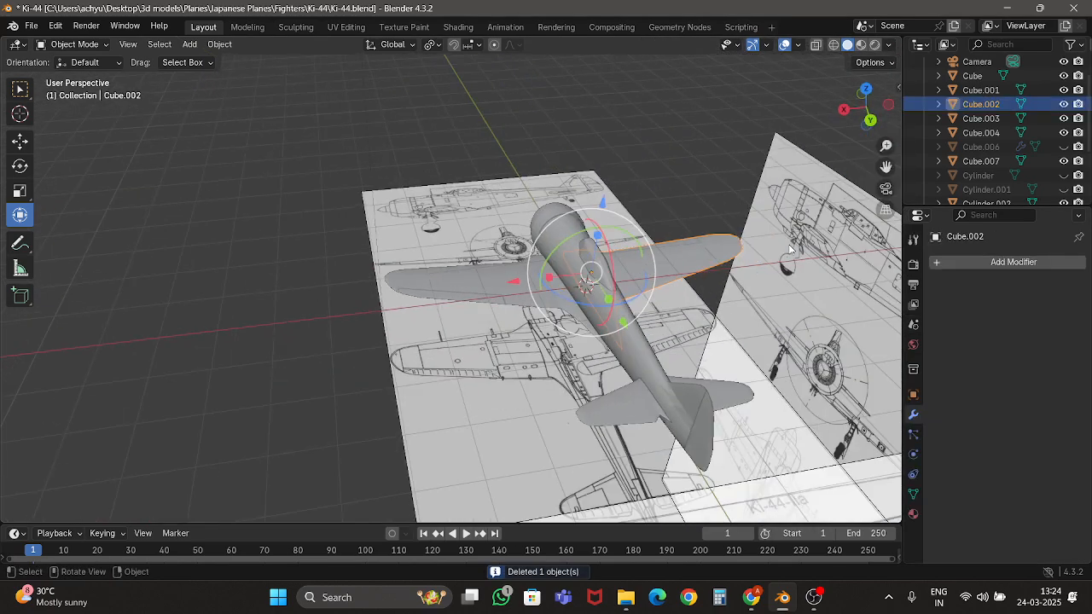
key("Delete")
Duplicate the +X wing and its separated aileron in place.
scroll(493, 281, "up", 4)
left_click(493, 281)
left_click(714, 267, "shift")
right_click(713, 268)
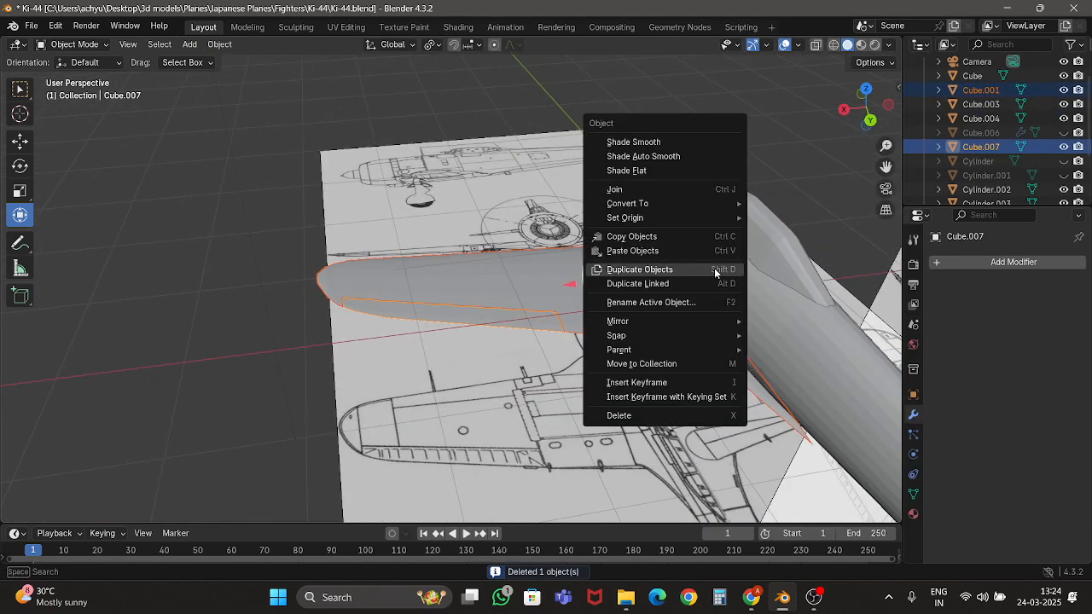
left_click(639, 269)
right_click(714, 268)
Set the pivot point to the 3D cursor and scale the duplicated wing and aileron by -1 in X.
left_click(433, 44)
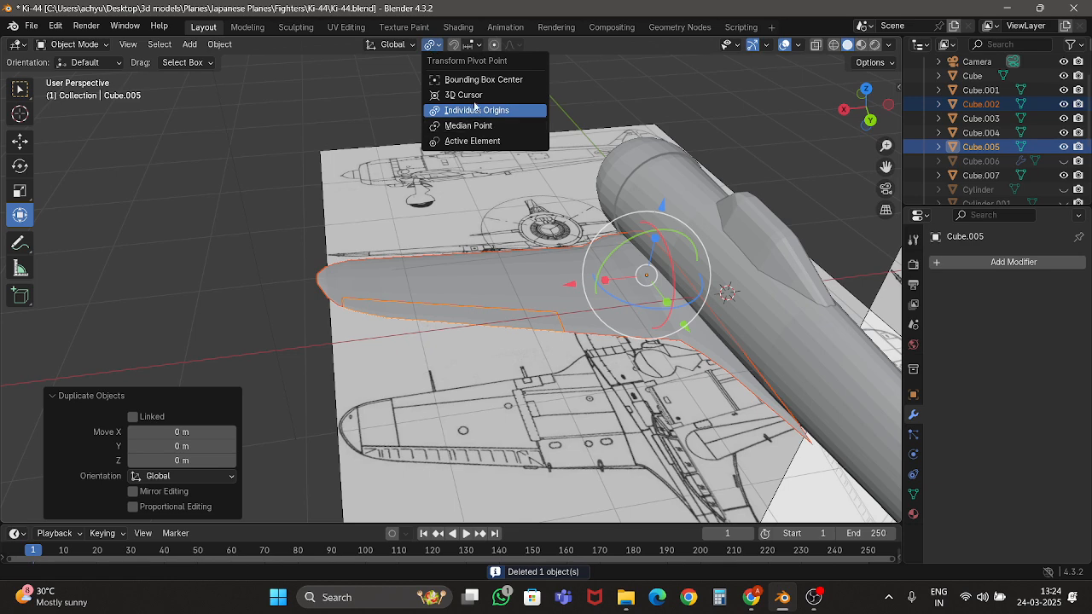
left_click(465, 95)
left_click(687, 299)
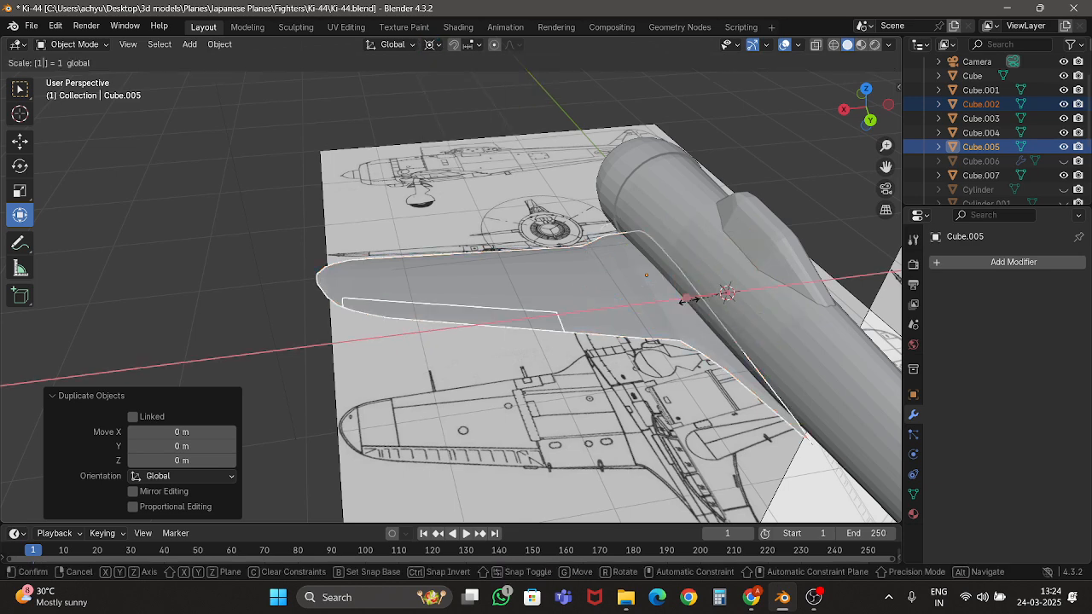
left_click_drag(689, 306, 698, 296)
type("-1")
key("Return")
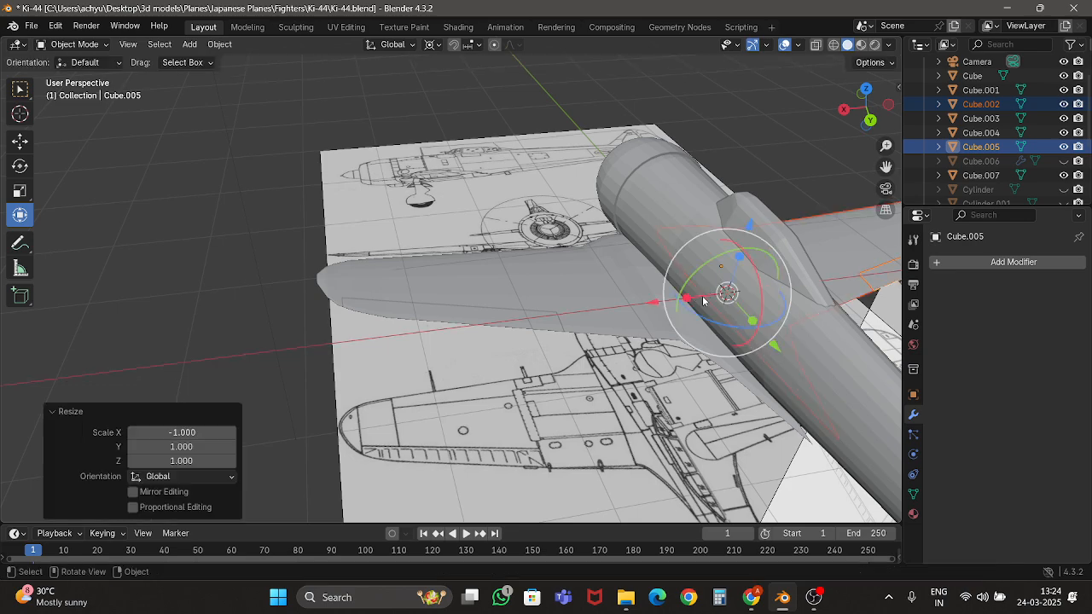
Save the file, deselect the new wing parts, and check both wings on the aircraft.
scroll(548, 182, "down", 4)
key("ctrl+s")
left_click(608, 116)
middle_click_drag(607, 117, 512, 263)
scroll(595, 196, "up", 2)
scroll(595, 200, "down", 4)
scroll(511, 264, "up", 4)
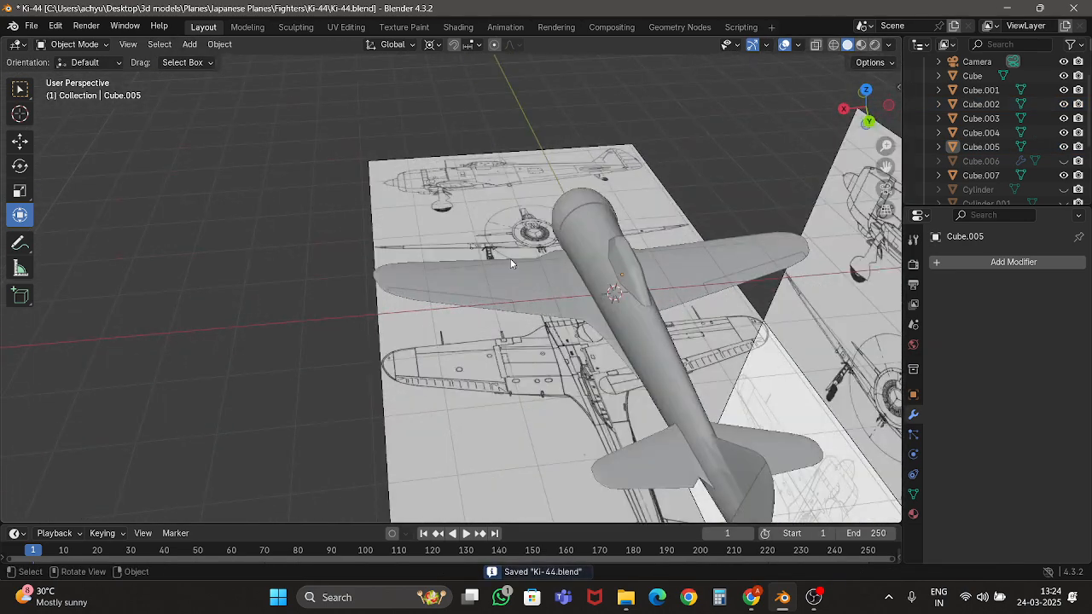
Add a cube mesh at the 3D cursor and show its vertices for editing in see-through wireframe.
left_click(188, 43)
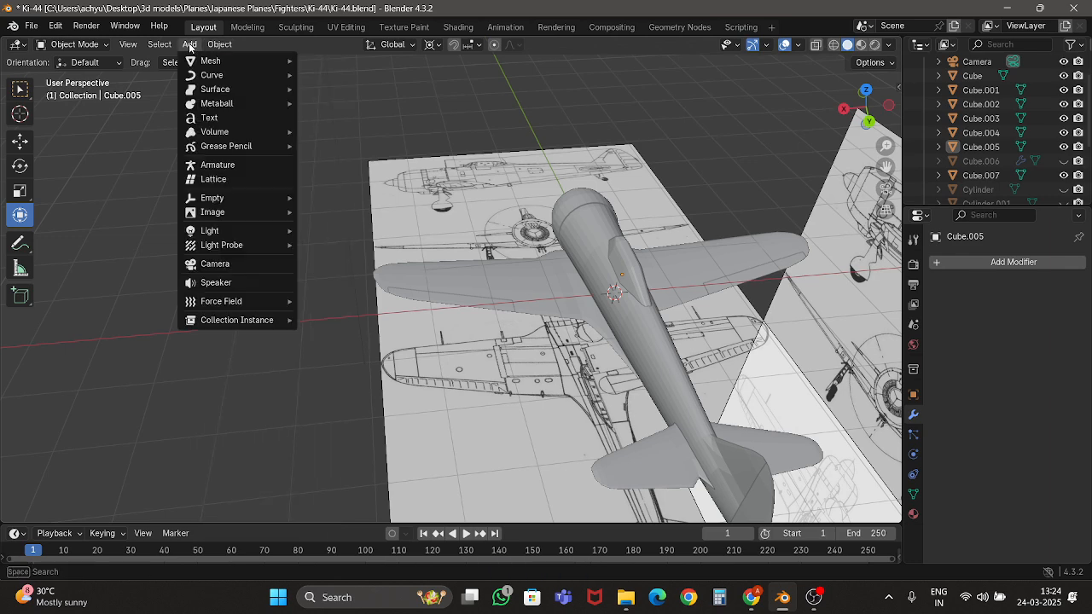
left_click(188, 44)
left_click(188, 44)
mouse_move(210, 61)
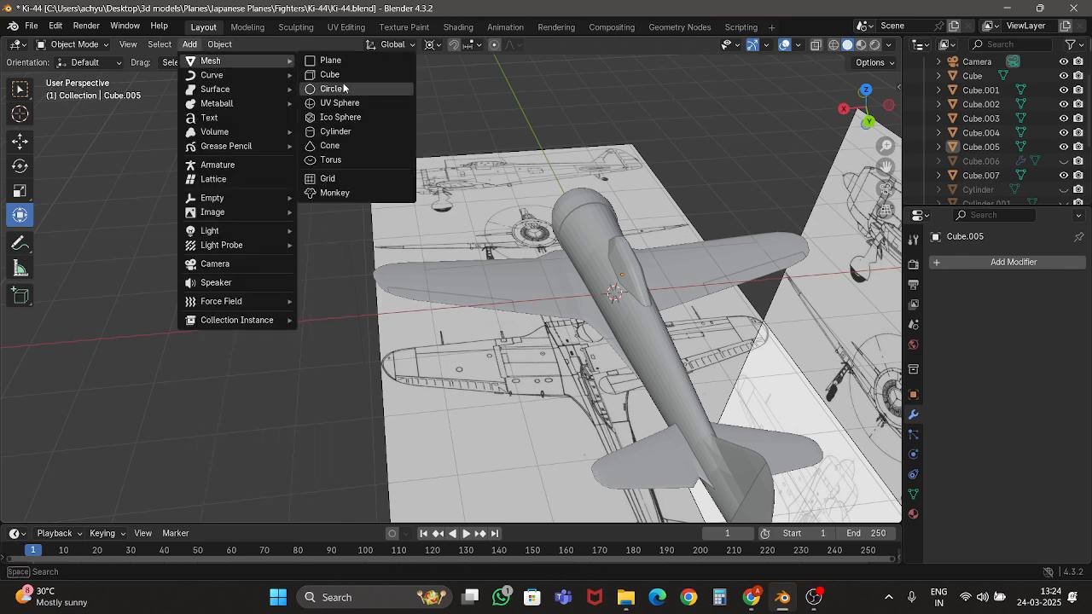
left_click(322, 75)
key("Tab")
middle_click_drag(660, 168, 224, 92)
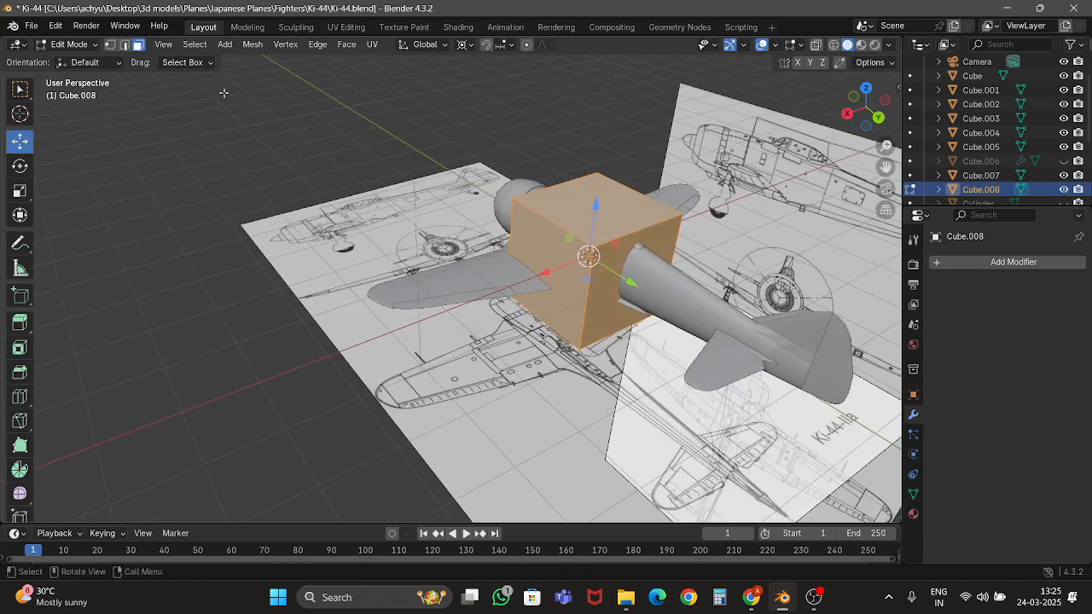
middle_click_drag(332, 171, 427, 165)
key("alt+z")
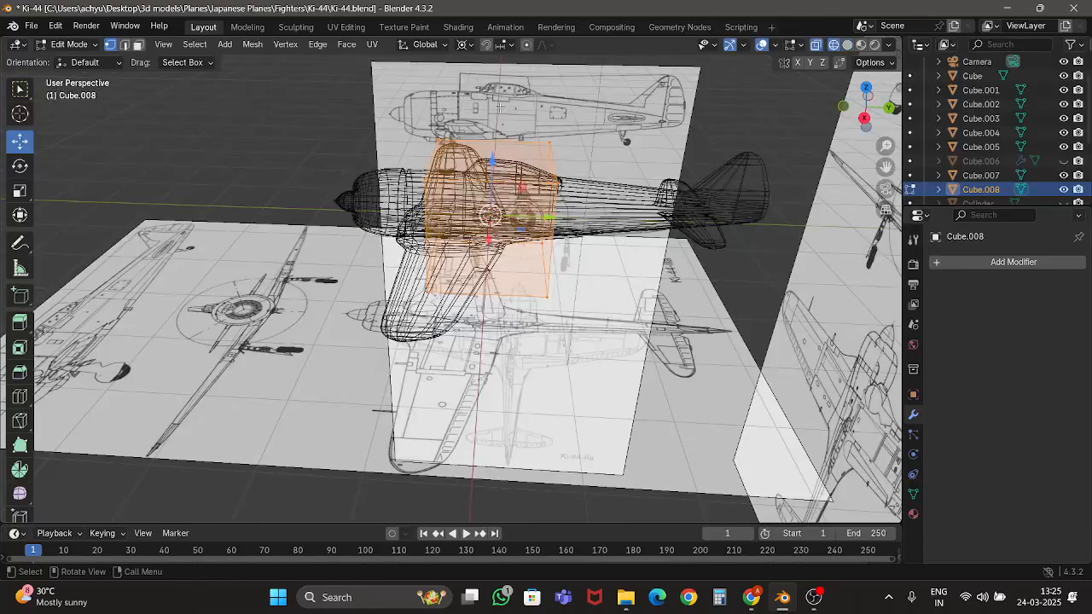
Delete the cube's vertices, leaving only a single vertex as the outline's starting point.
key("b")
left_click_drag(426, 135, 453, 164, "shift")
left_click_drag(398, 233, 460, 317, "shift")
key("x")
left_click(644, 193)
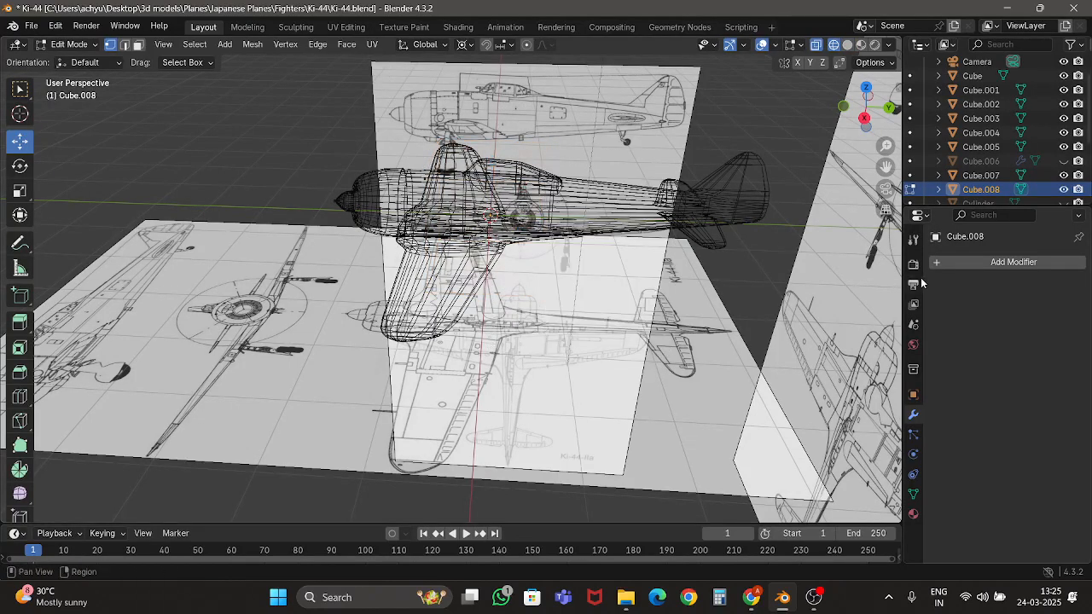
Add a Mirror modifier to the single-vertex object and mirror it on the Z axis only.
left_click(1027, 264)
left_click(1029, 270)
left_click(860, 295)
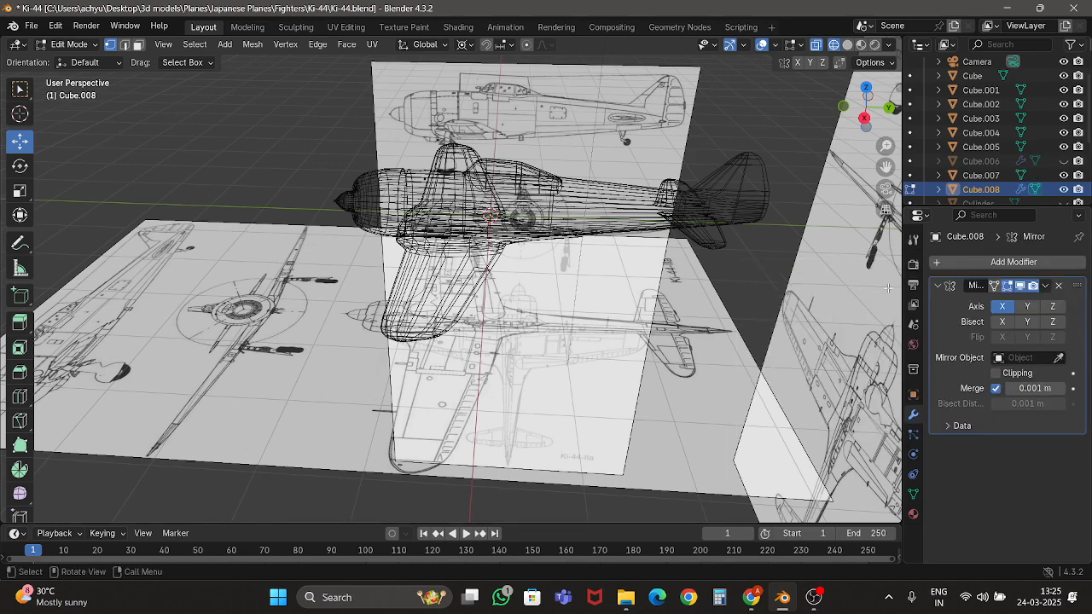
left_click(1004, 307)
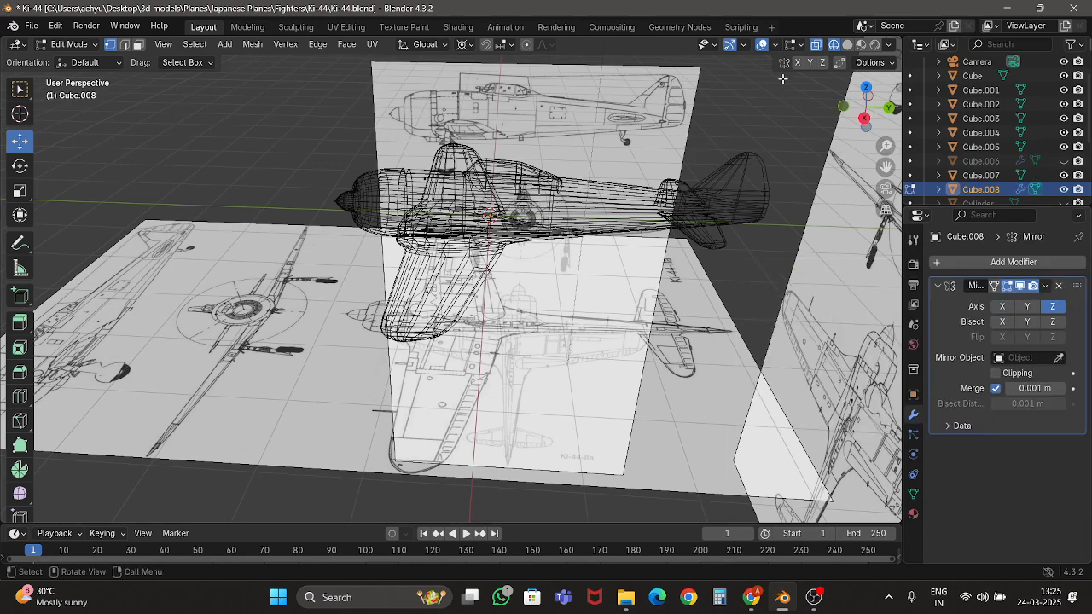
In top view, move the vertex onto the inboard end of the +X tailplane's elevator hinge line.
left_click(865, 90)
key("z")
middle_click_drag(338, 241, 361, 252, "shift")
key("z")
middle_click_drag(441, 263, 469, 330, "shift")
key("g")
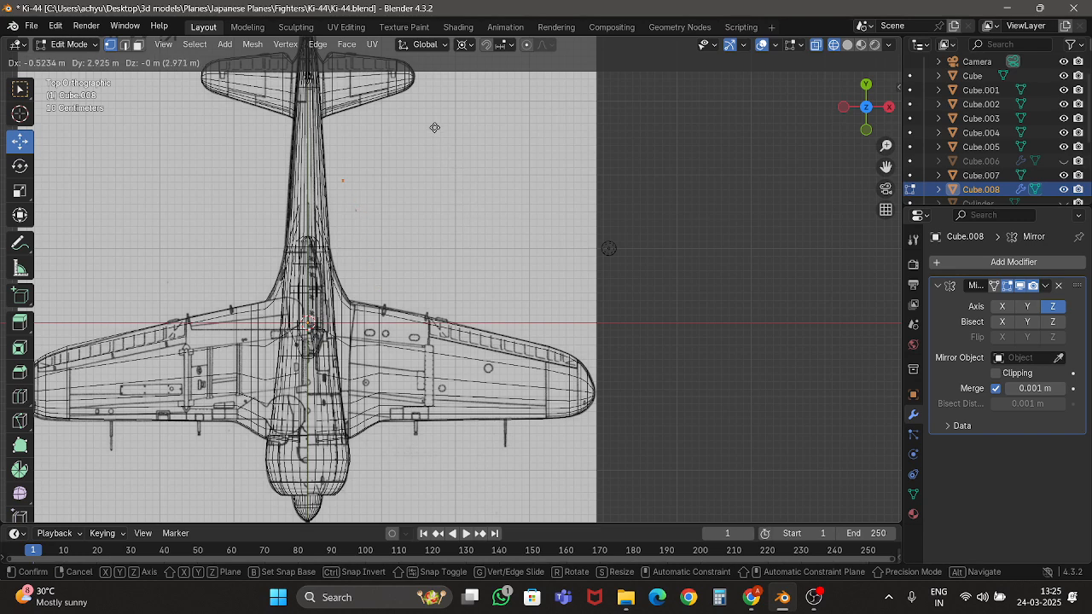
left_click(428, 69)
middle_click_drag(419, 154, 488, 354, "shift")
scroll(489, 354, "up", 5)
middle_click_drag(420, 312, 517, 383, "shift")
scroll(484, 384, "up", 2)
key("g")
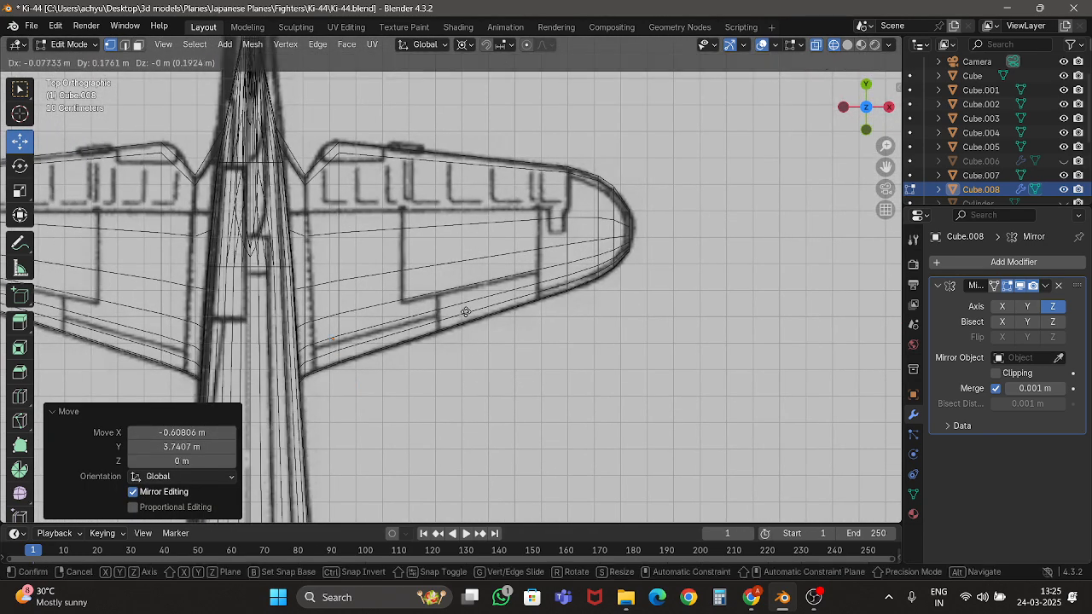
left_click(401, 219)
key("g")
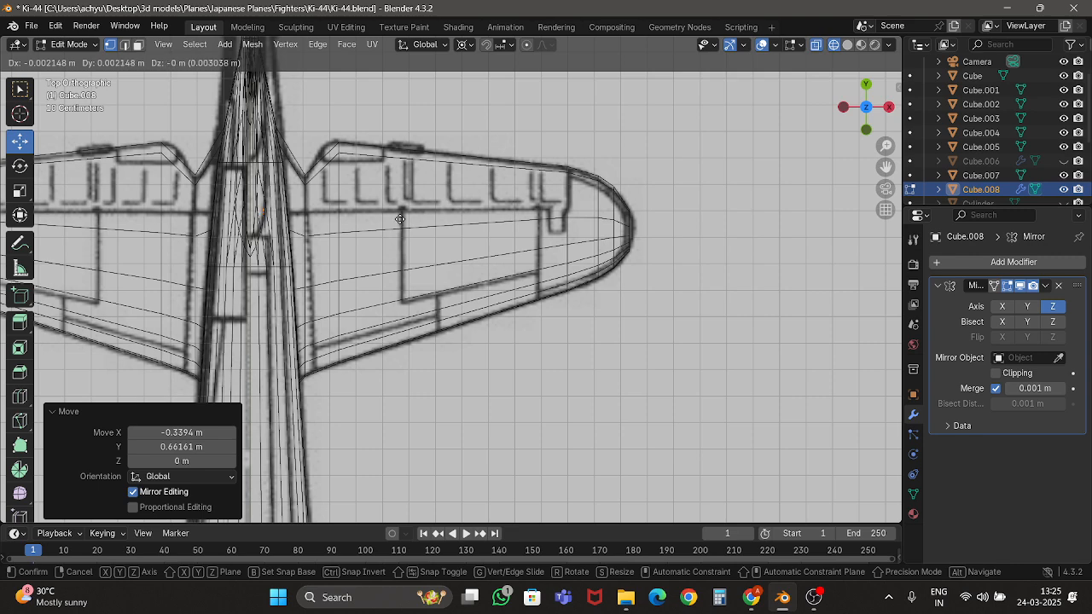
left_click(400, 220)
Move the pivot off the 3D cursor and extrude the vertex along the hinge line to the elevator's balance notch.
key("e")
left_click(400, 220)
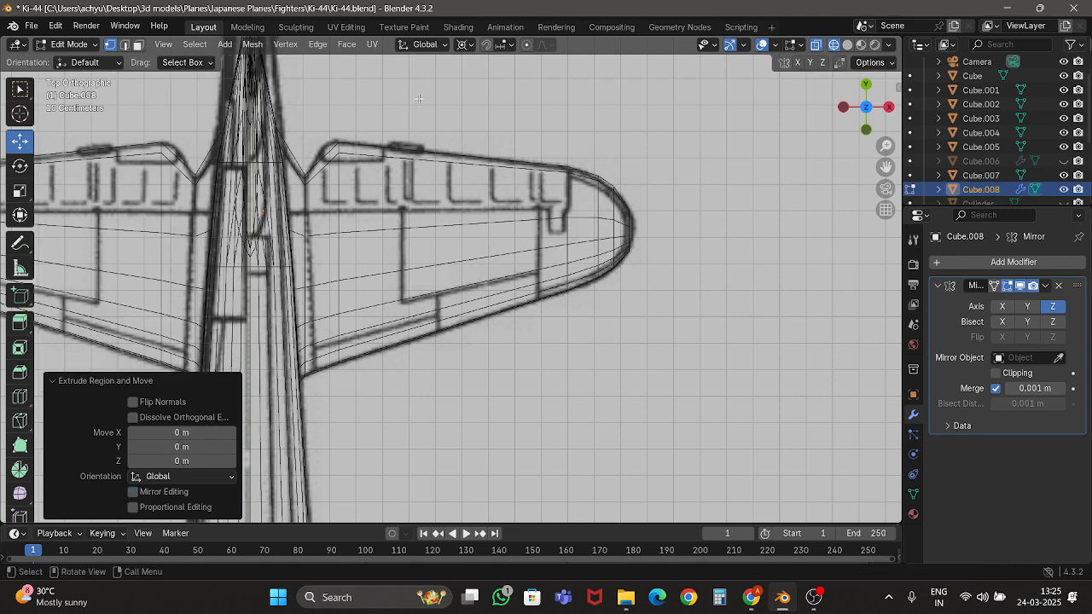
left_click(463, 44)
left_click(524, 109)
left_click_drag(325, 206, 615, 193)
scroll(573, 211, "up", 4)
key("ctrl+z")
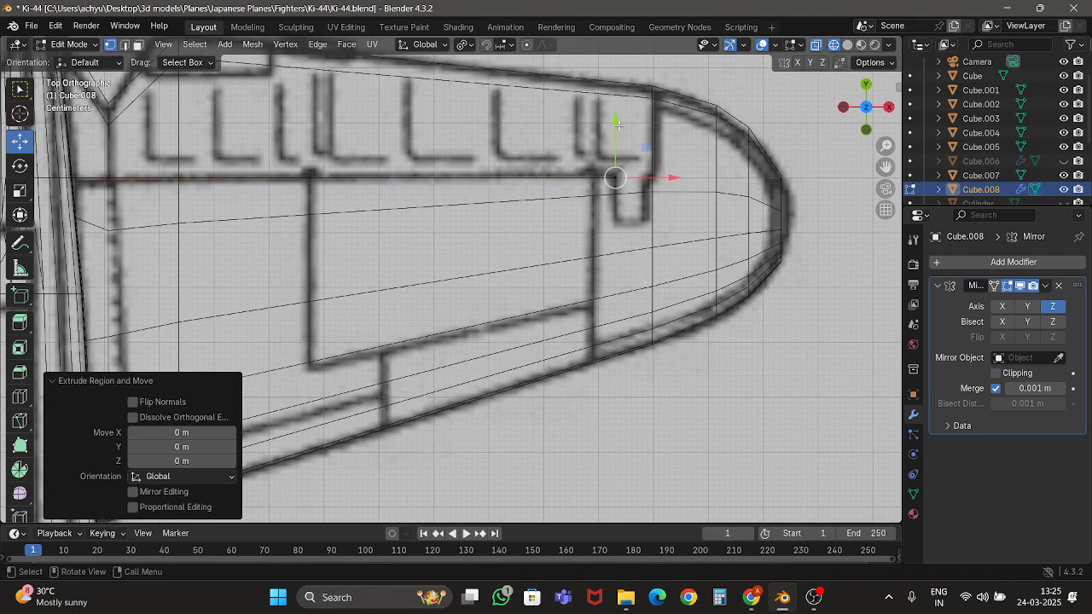
Extrude edges forward, outboard and back to trace the small balance notch at the elevator's outer end.
left_click_drag(618, 126, 620, 167)
key("e")
left_click(620, 168)
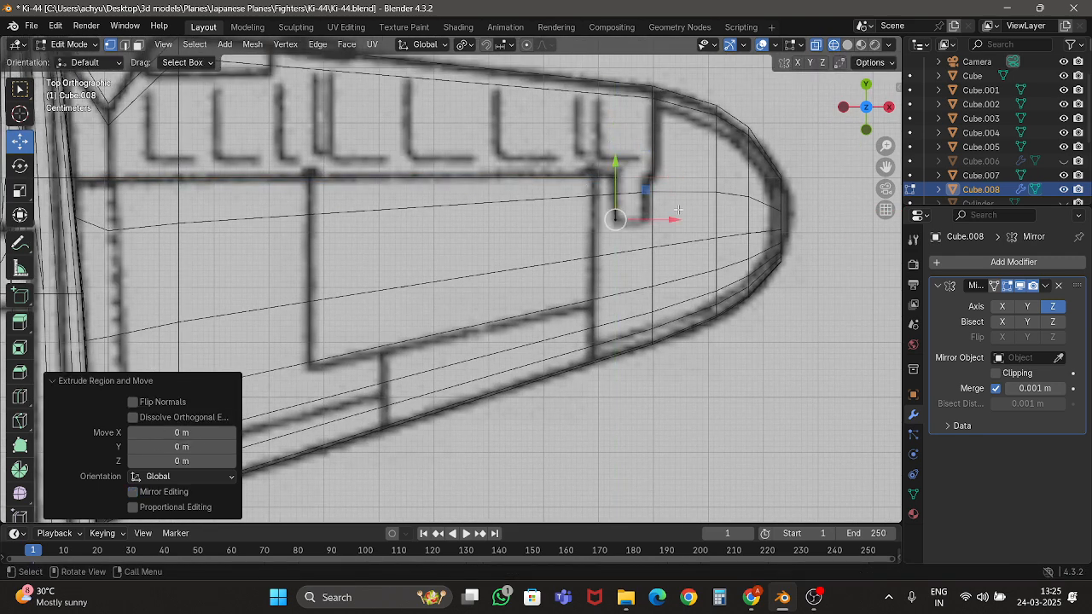
left_click_drag(673, 220, 704, 223)
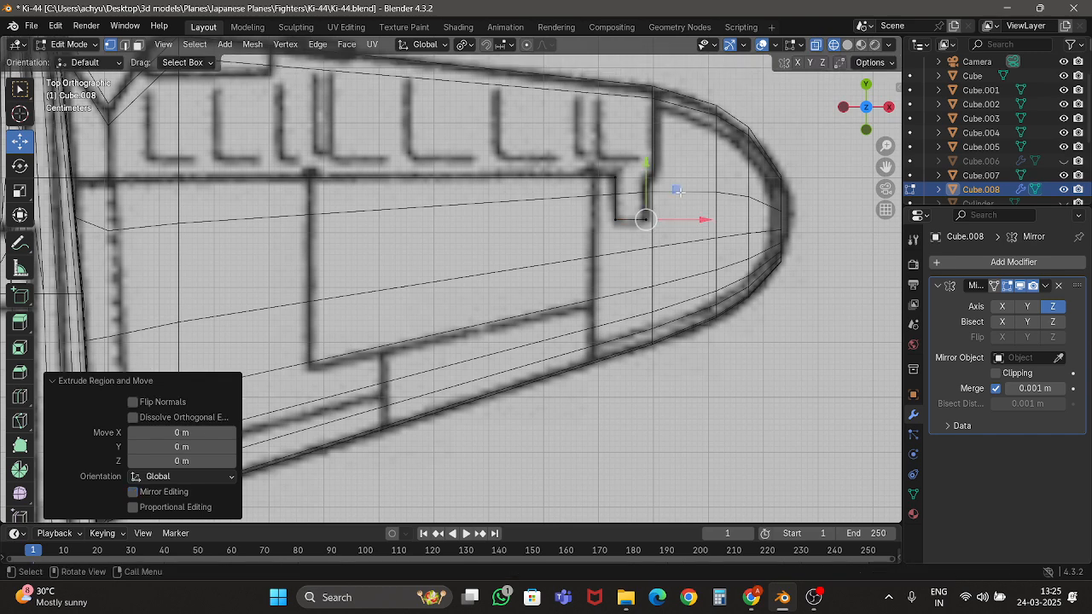
left_click_drag(648, 171, 648, 128)
key("e")
left_click(682, 150)
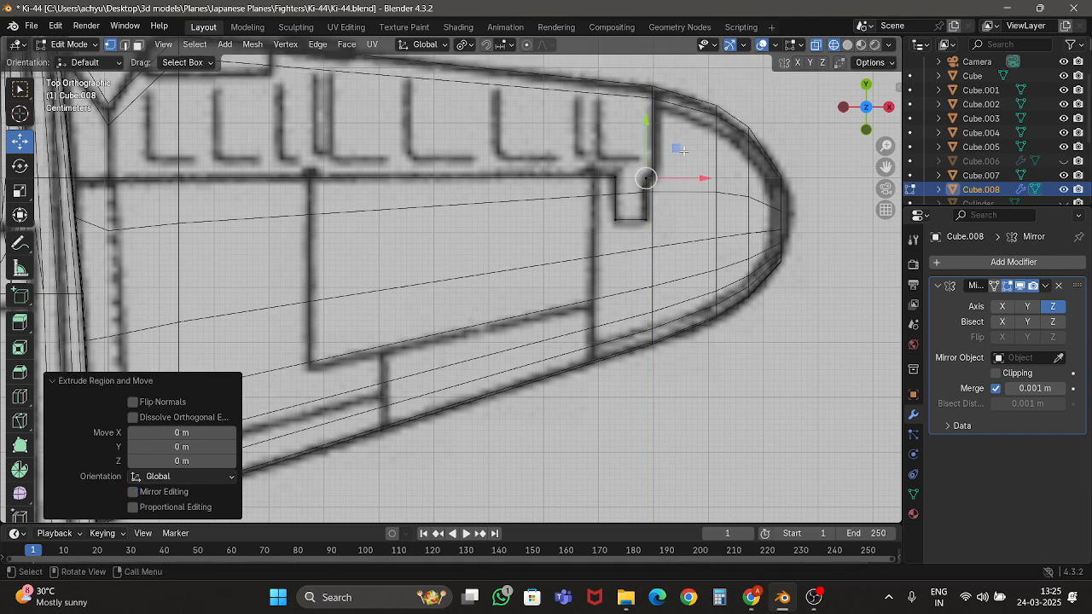
Shift the outline's end outboard, extrude it back past the trailing edge, and return to Object Mode in solid view.
left_click_drag(701, 177, 705, 177)
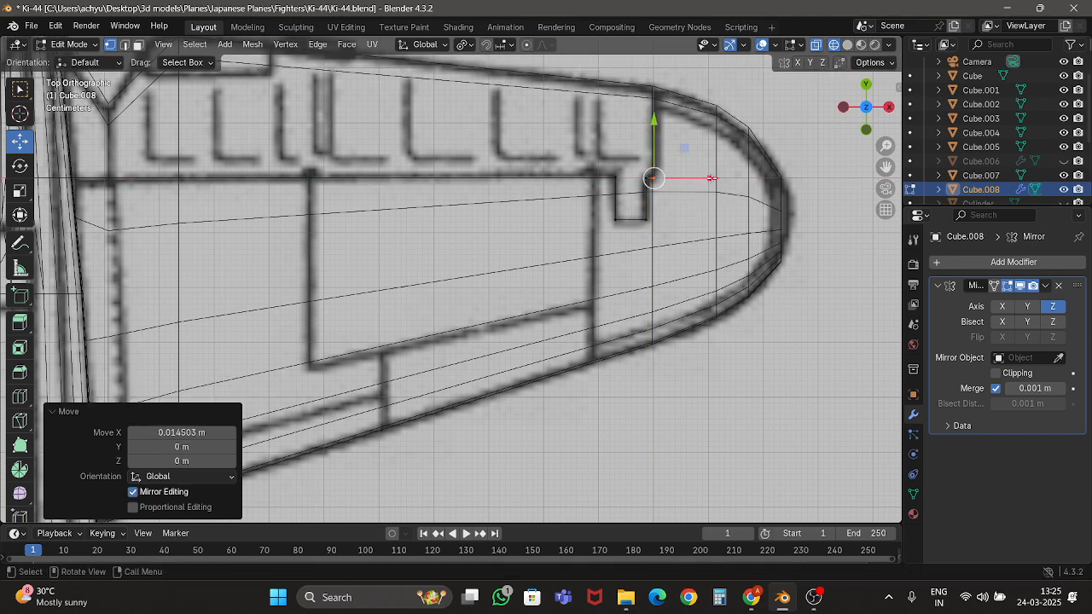
scroll(705, 177, "down", 2)
key("e")
left_click(702, 176)
left_click_drag(594, 157, 593, 53)
key("z")
left_click(546, 137)
key("Tab")
scroll(500, 165, "down", 4)
scroll(492, 210, "up", 3)
scroll(464, 255, "down", 3)
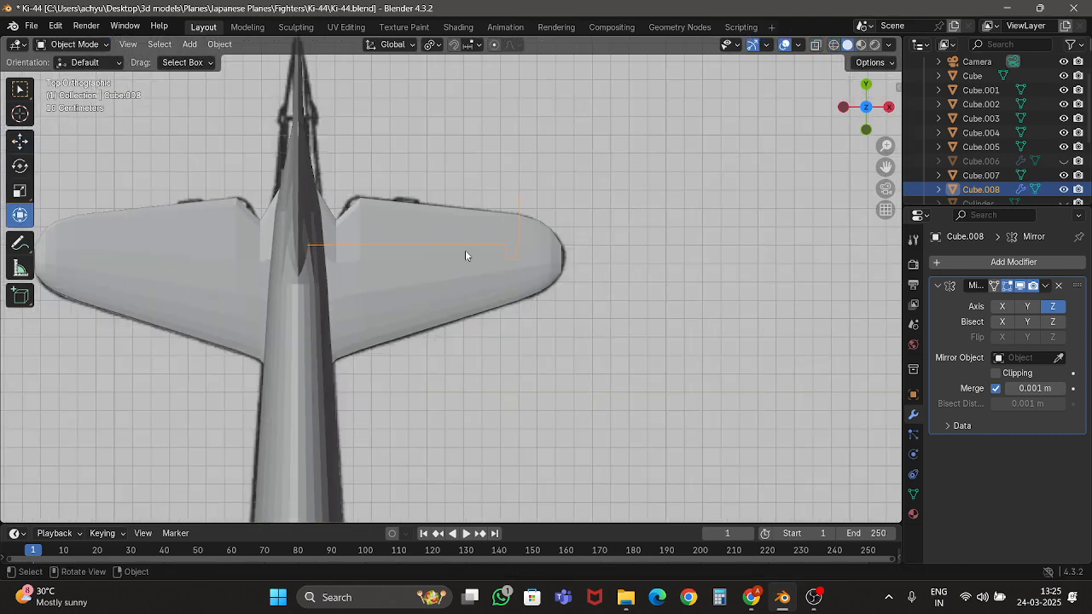
Knife Project the elevator outline onto the +X tailplane from the top view.
left_click(409, 290)
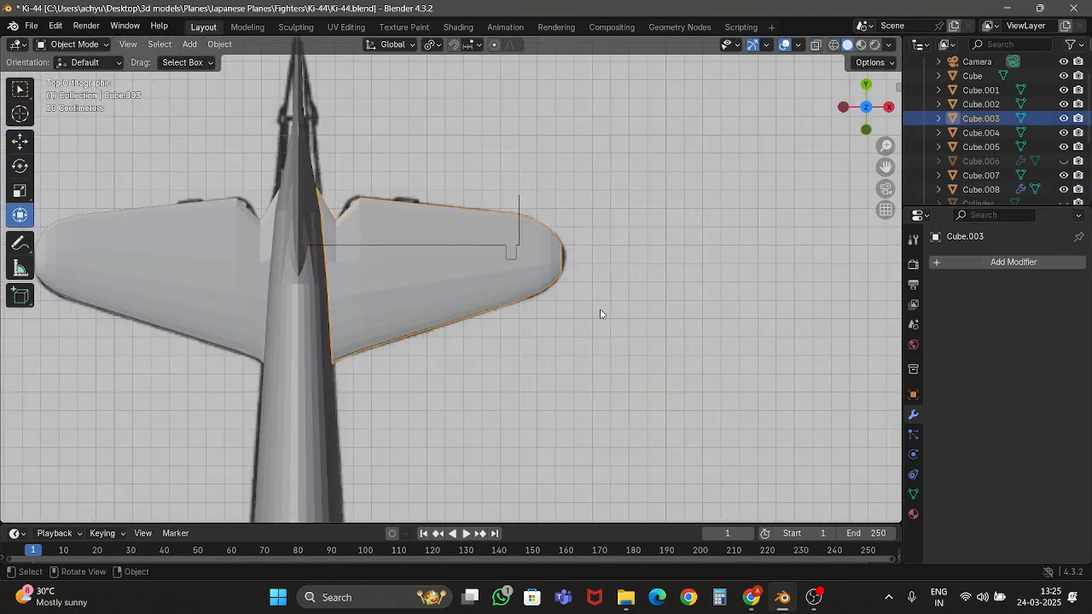
key("Tab")
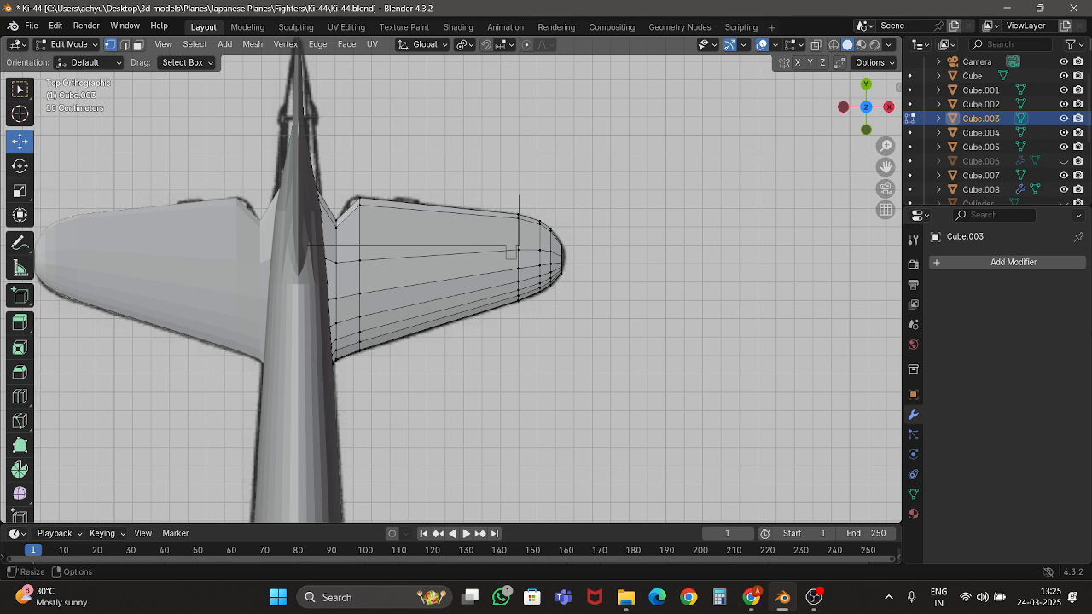
left_click(981, 189, "ctrl")
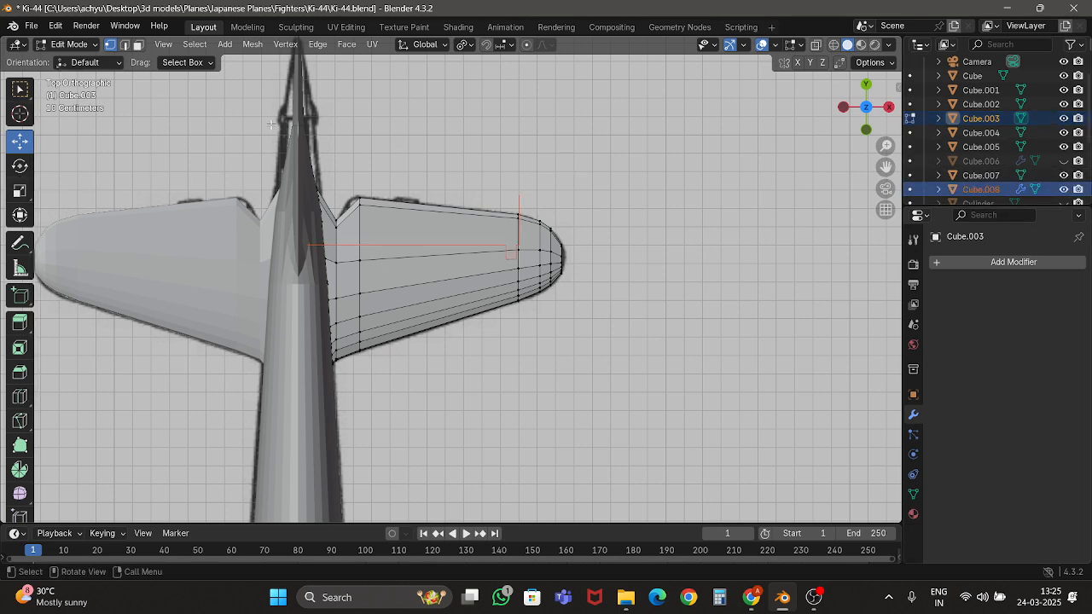
left_click(250, 45)
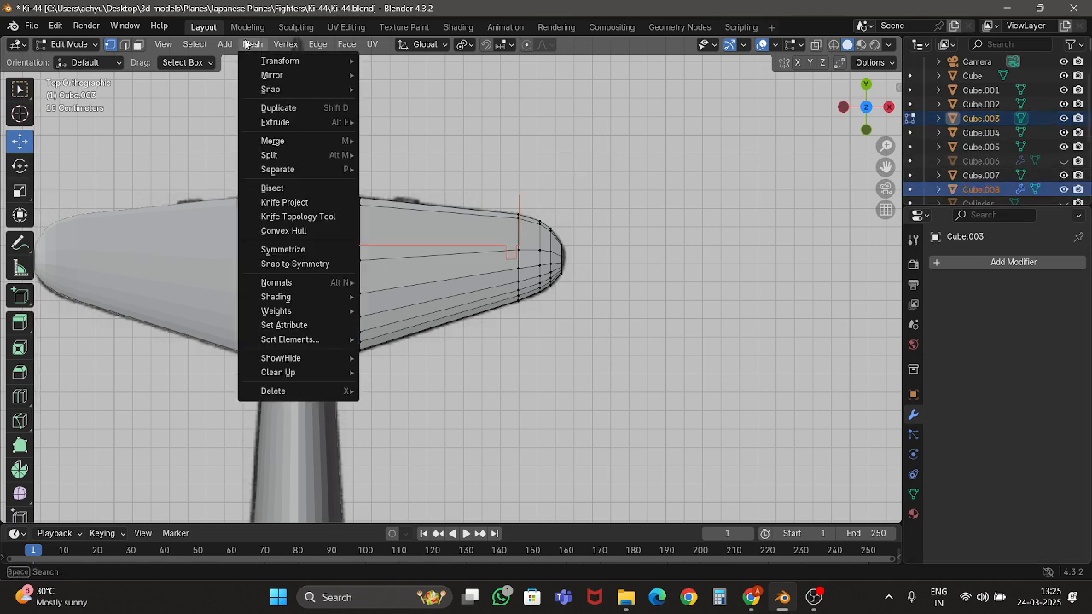
left_click(284, 202)
Knife Project the same elevator outline onto the underside of the tailplane from the bottom view in face select mode.
scroll(358, 209, "up", 4)
left_click(138, 44)
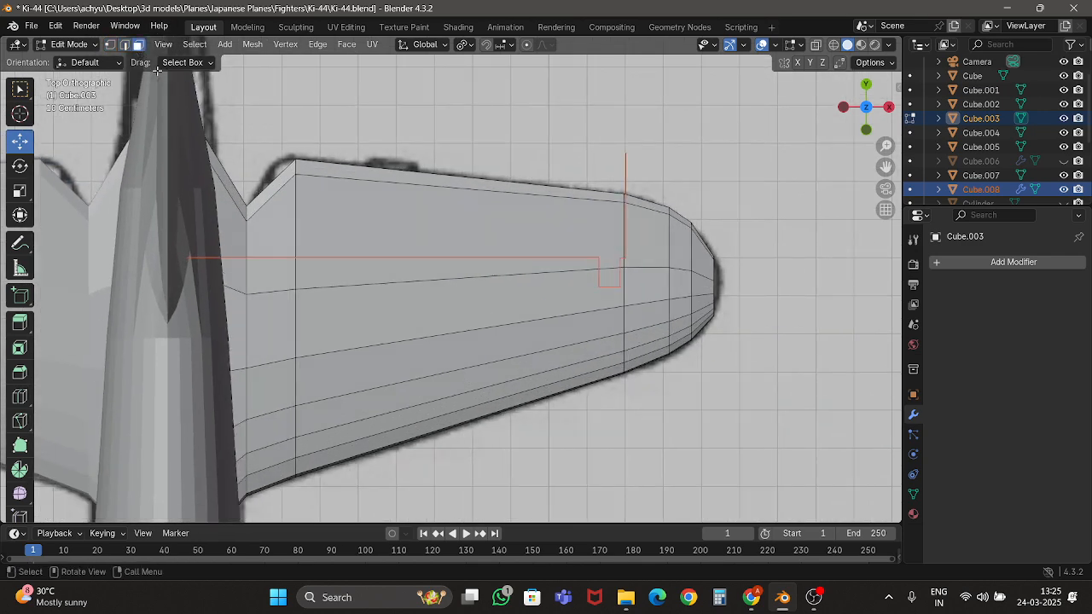
key("z")
left_click(869, 108)
left_click(254, 45)
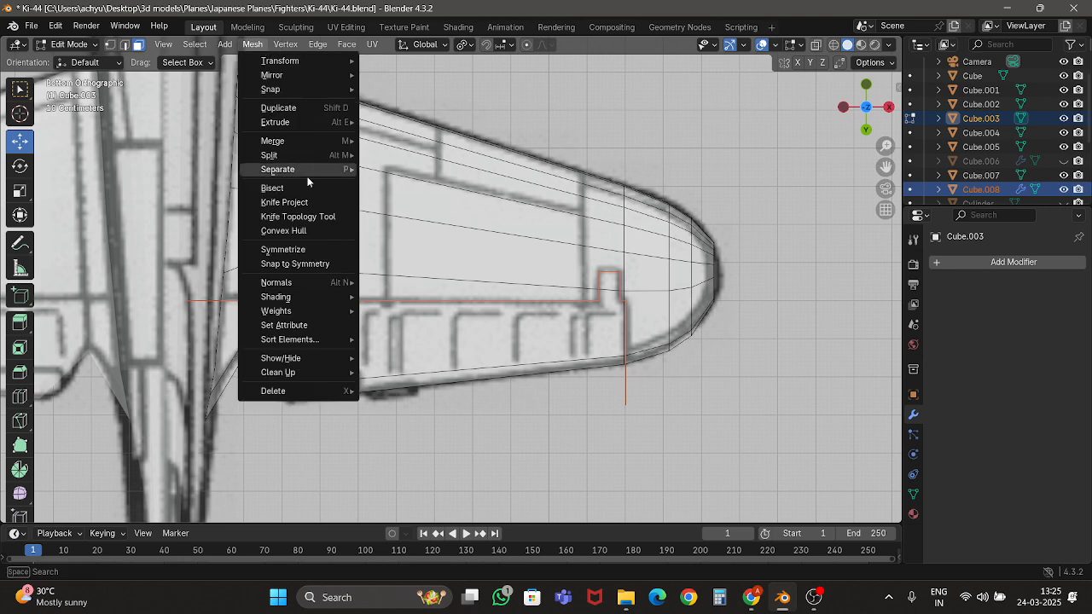
left_click(310, 205)
Separate all elevator faces behind the cut line, including the balance notch, from the +X tailplane into their own object.
key("alt+z")
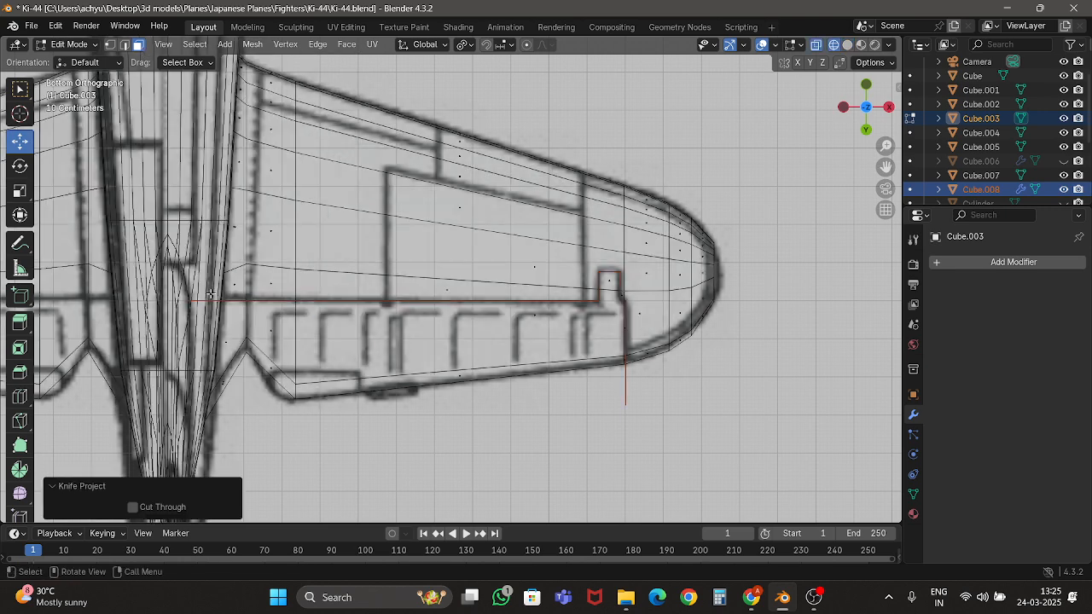
key("shift+z")
key("z")
key("shift+z")
left_click_drag(203, 308, 325, 434)
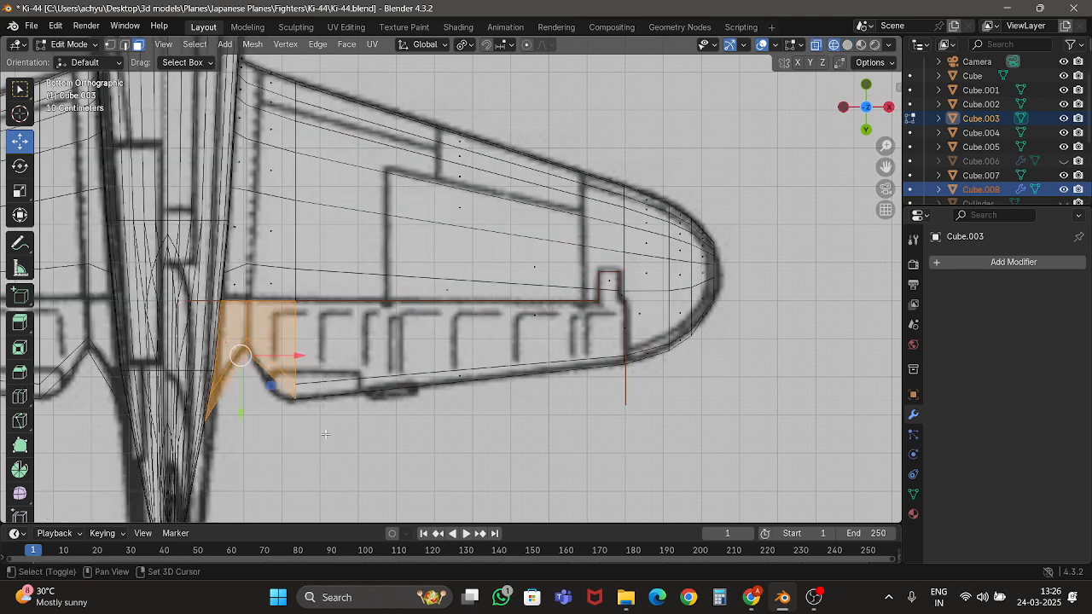
left_click(421, 313, "shift")
scroll(509, 277, "up", 4)
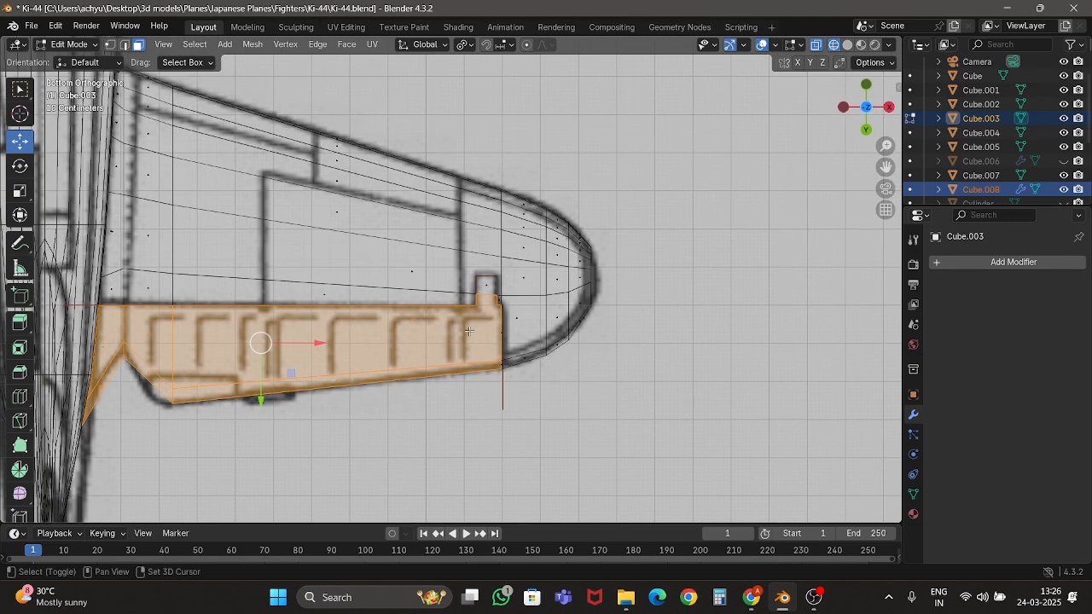
left_click(523, 292, "shift")
key("z")
left_click(633, 350)
scroll(530, 354, "down", 3)
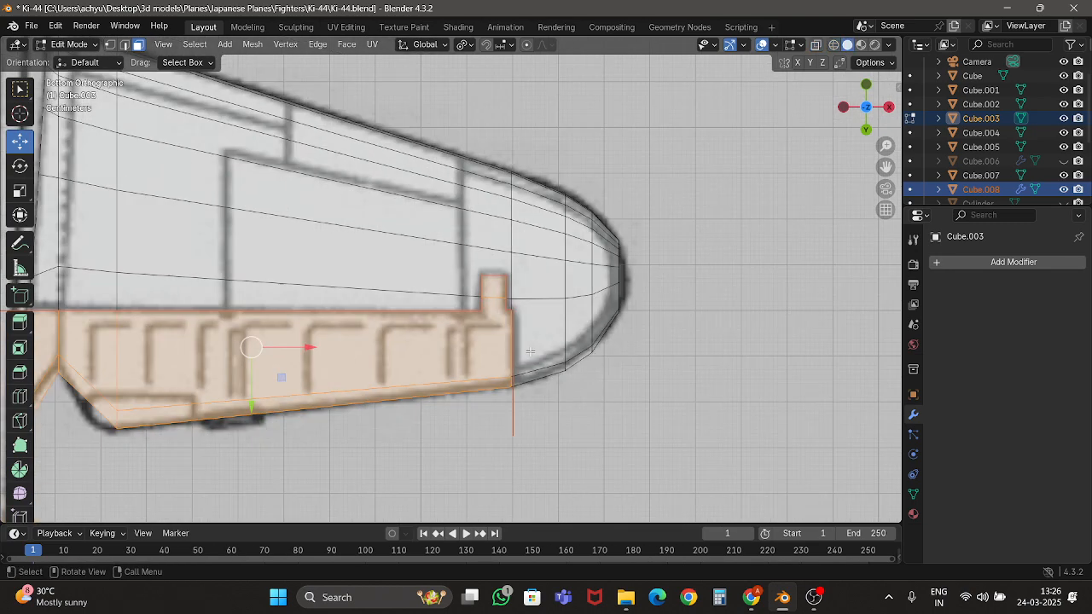
key("p")
left_click(531, 355)
key("z")
key("Tab")
scroll(528, 353, "down", 7)
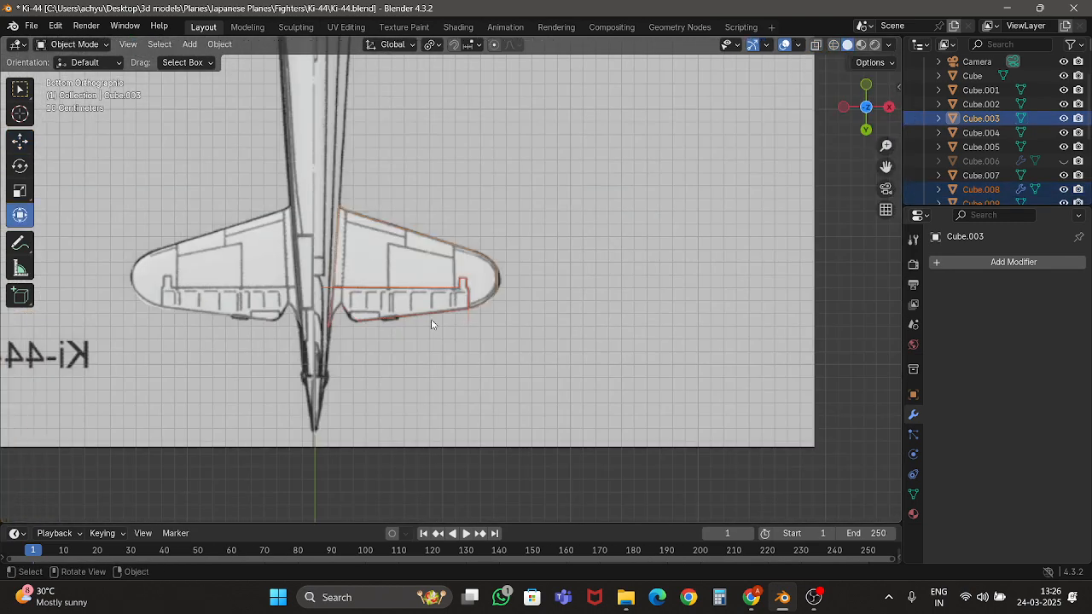
Delete the elevator outline object used for the knife projection.
left_click(429, 319)
mouse_move(416, 311)
middle_mouse_down()
mouse_move(446, 452)
mouse_move(422, 343)
middle_mouse_up()
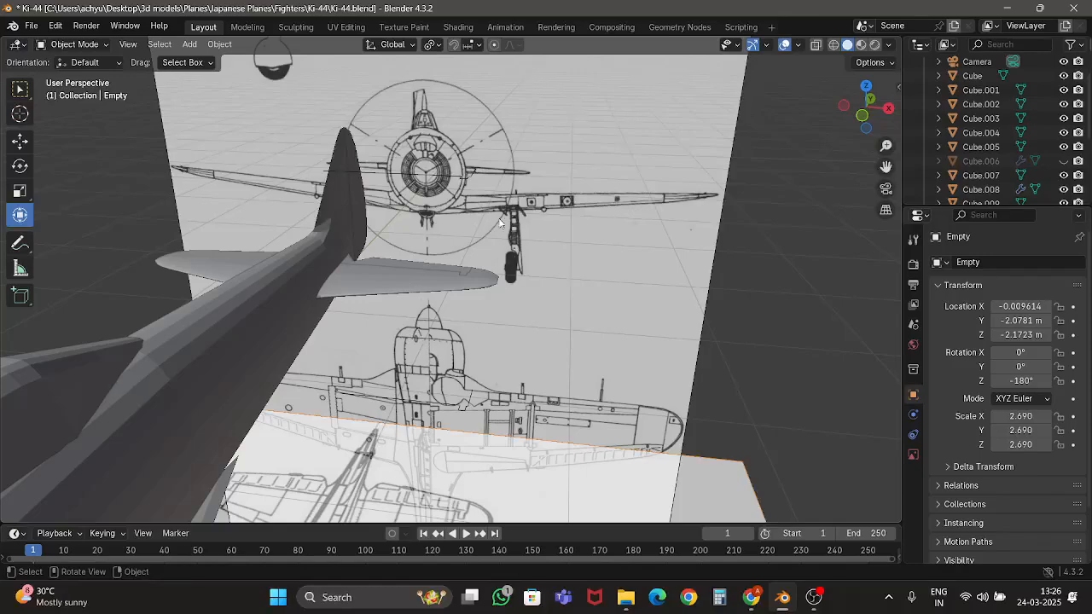
left_click(542, 184)
scroll(542, 186, "down", 7)
scroll(539, 240, "up", 5)
middle_click_drag(540, 239, 325, 281)
middle_click_drag(420, 183, 393, 199)
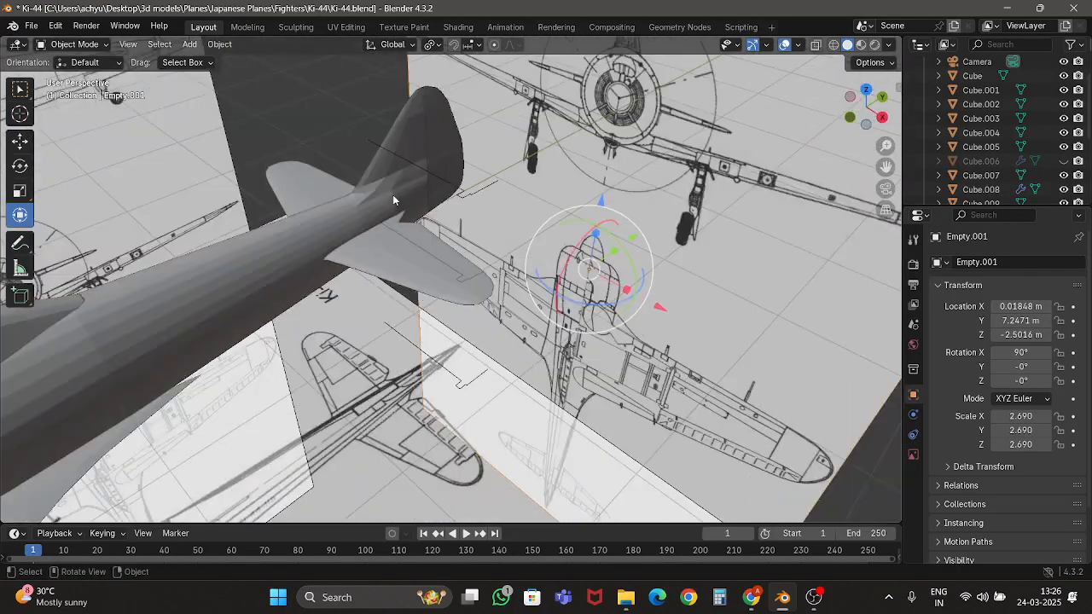
left_click(435, 178)
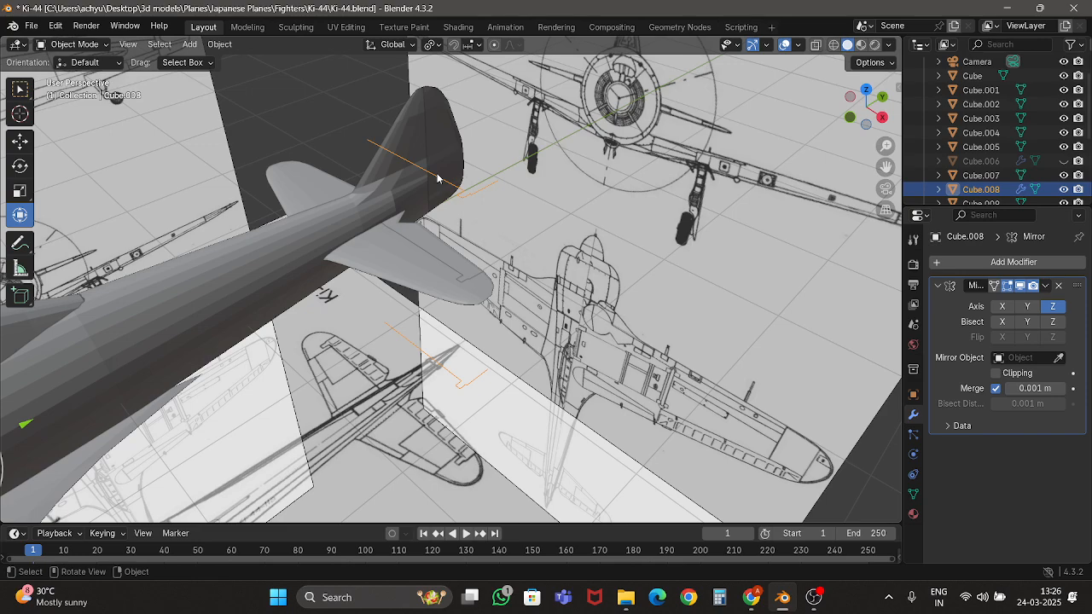
key("Delete")
Delete the old tailplane half on the -X side of the fuselage.
middle_click_drag(437, 178, 305, 240)
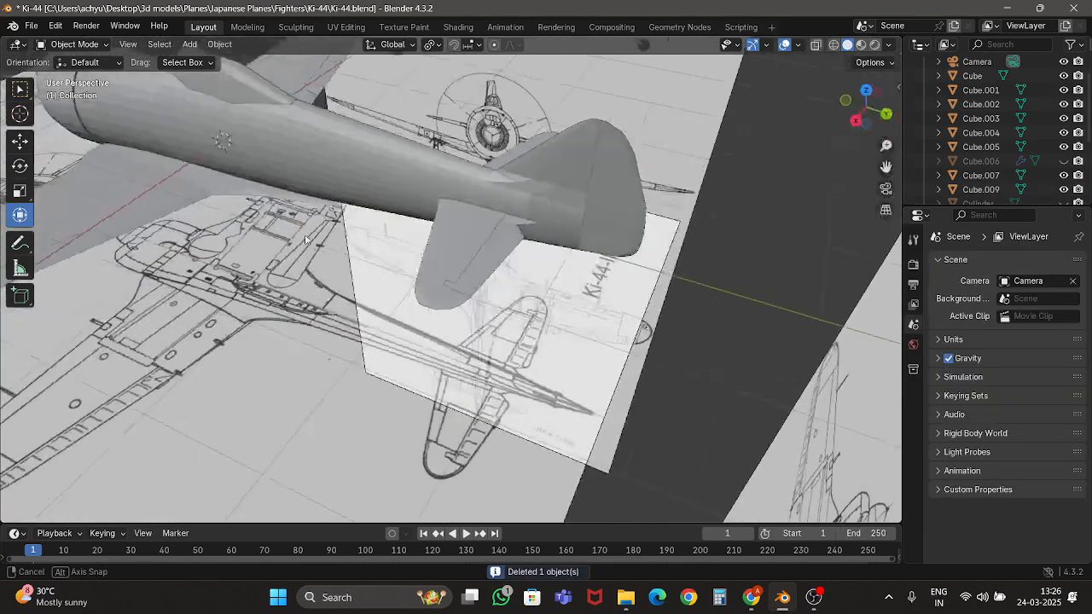
left_click(575, 479)
key("Delete")
Duplicate the +X tailplane and its separated elevator in place.
middle_click_drag(543, 343, 588, 356)
left_click(489, 267)
left_click(439, 291, "shift")
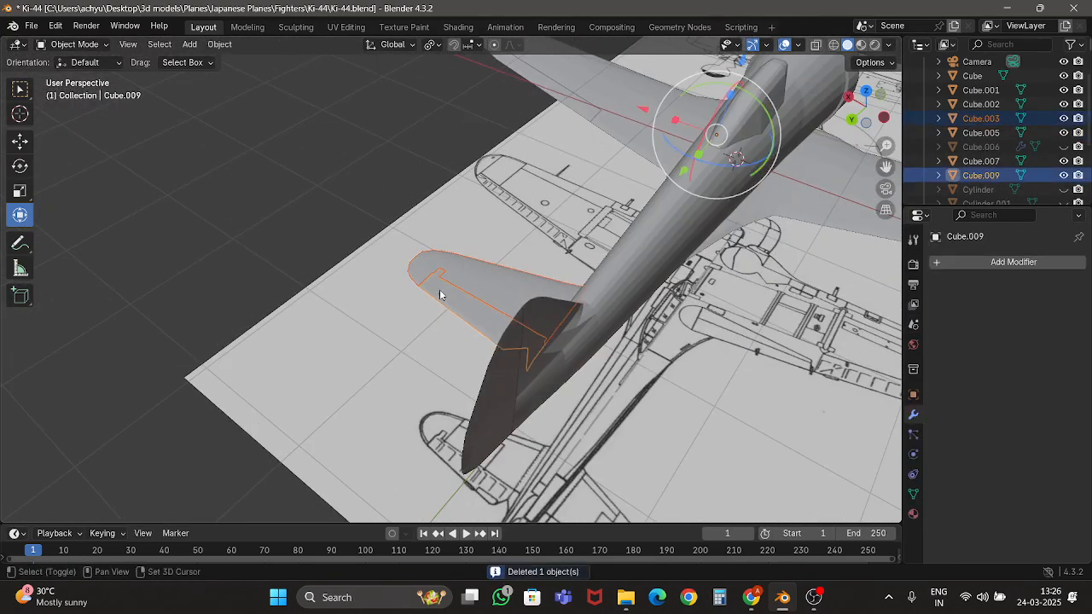
right_click(684, 279)
left_click(684, 279)
key("Escape")
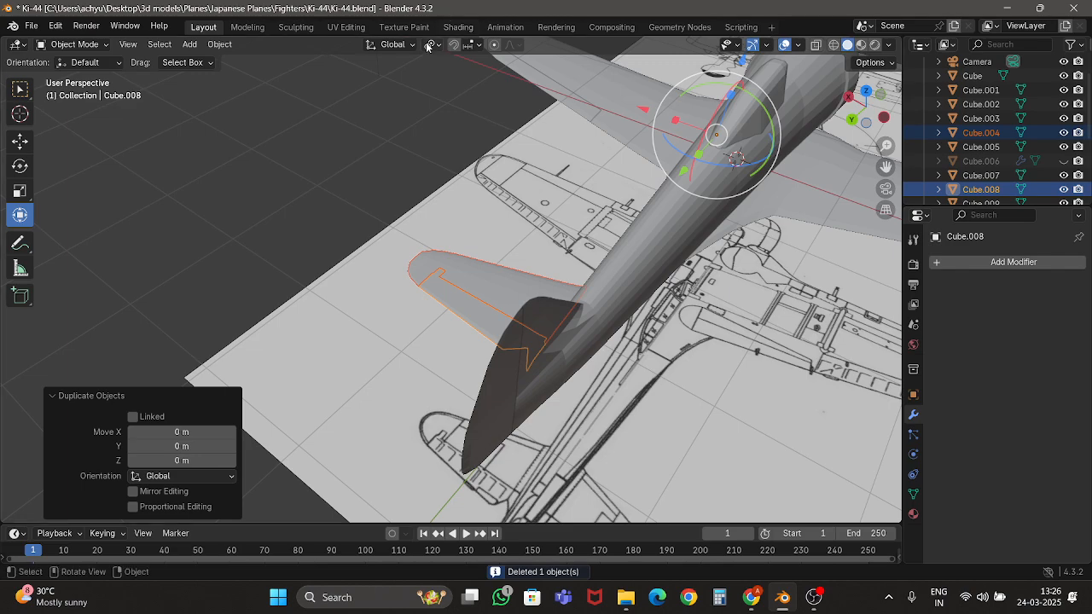
Mirror the duplicated tailplane and elevator to the -X side by scaling -1 along X about the 3D cursor, and save the file.
left_click(431, 45)
left_click(478, 94)
type("s")
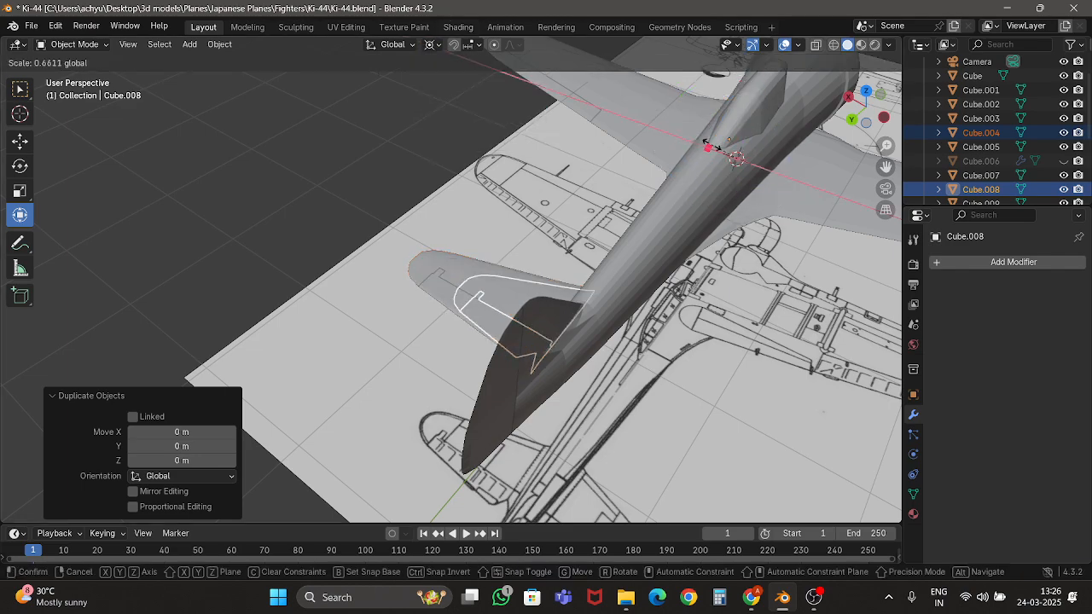
type("-1")
key("Return")
scroll(273, 178, "down", 5)
key("ctrl+s")
middle_click_drag(273, 179, 411, 330)
left_click(338, 117)
scroll(411, 330, "up", 6)
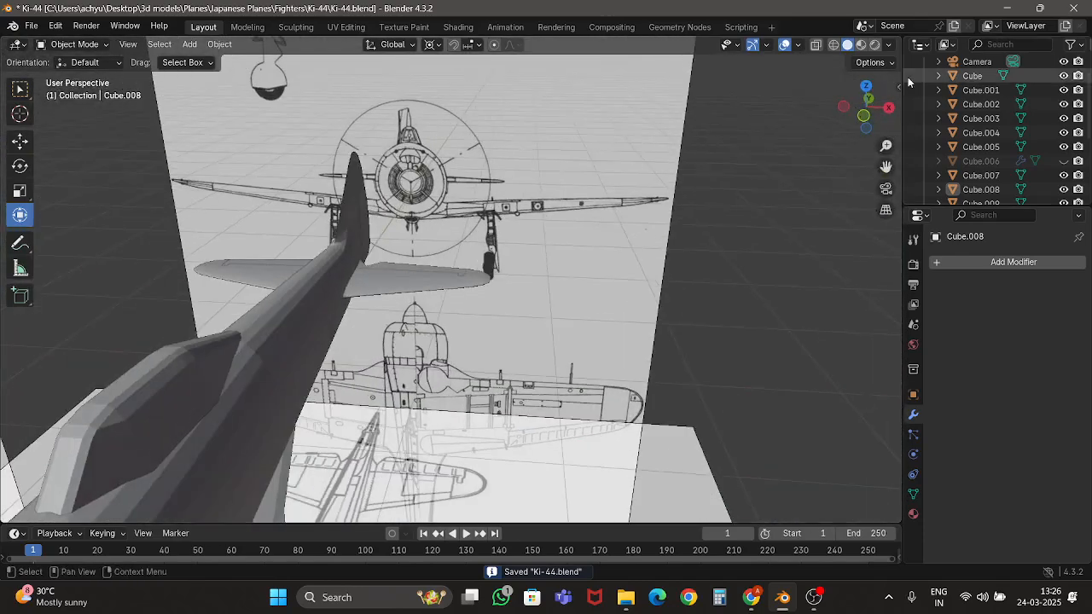
Examine the cockpit canopy area against the side blueprint in right view, in both wireframe and solid shading.
left_click(888, 110)
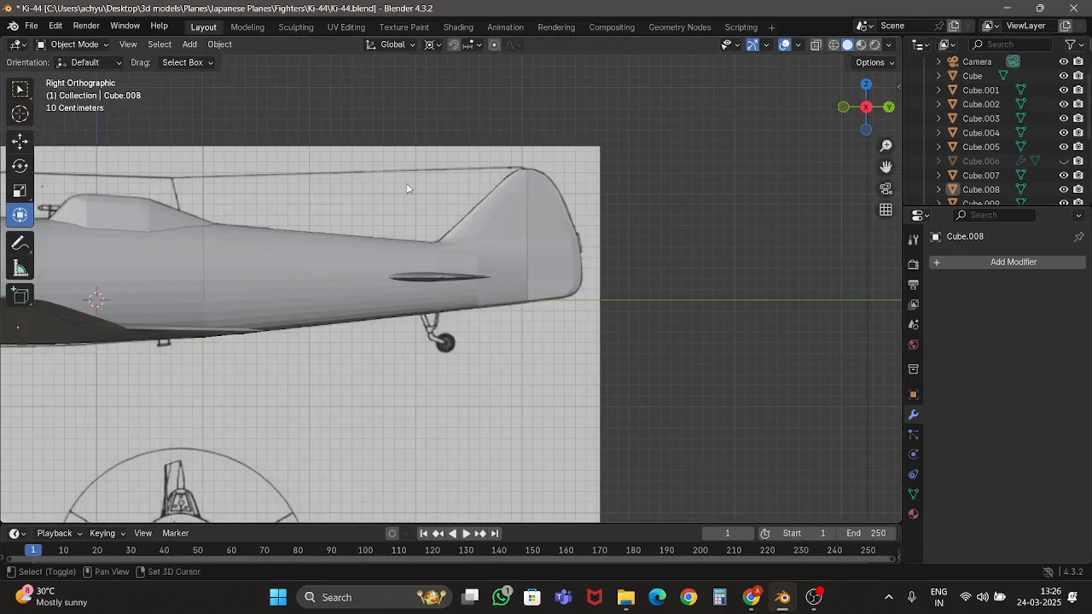
middle_click_drag(173, 222, 415, 212, "shift")
scroll(416, 211, "up", 4)
middle_click_drag(244, 168, 419, 222, "shift")
scroll(420, 222, "down", 3)
key("shift+z")
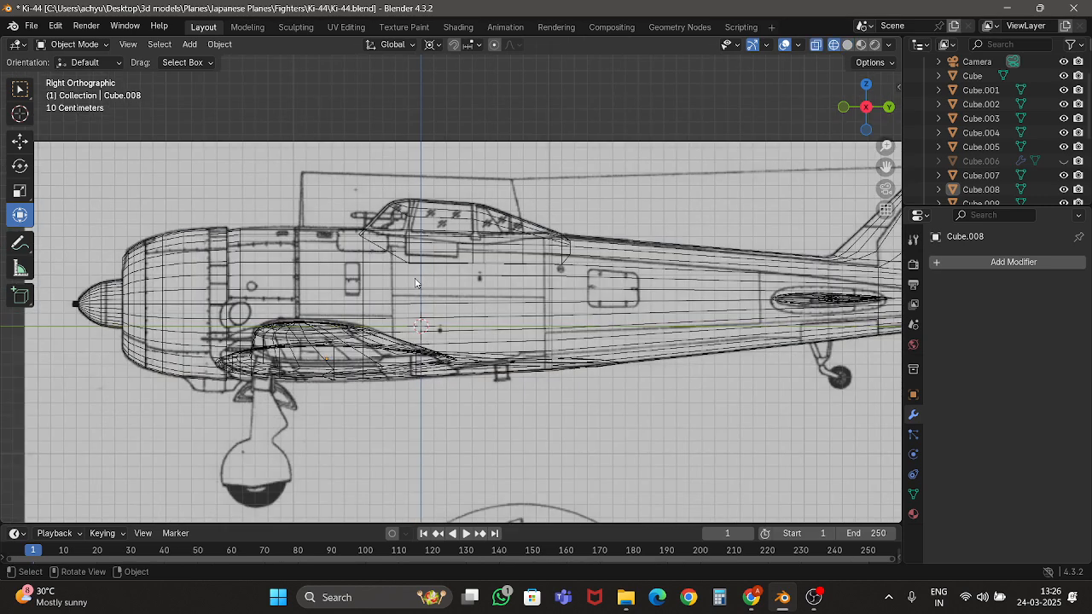
key("shift+z")
middle_click_drag(349, 139, 370, 194, "shift")
left_click(183, 44)
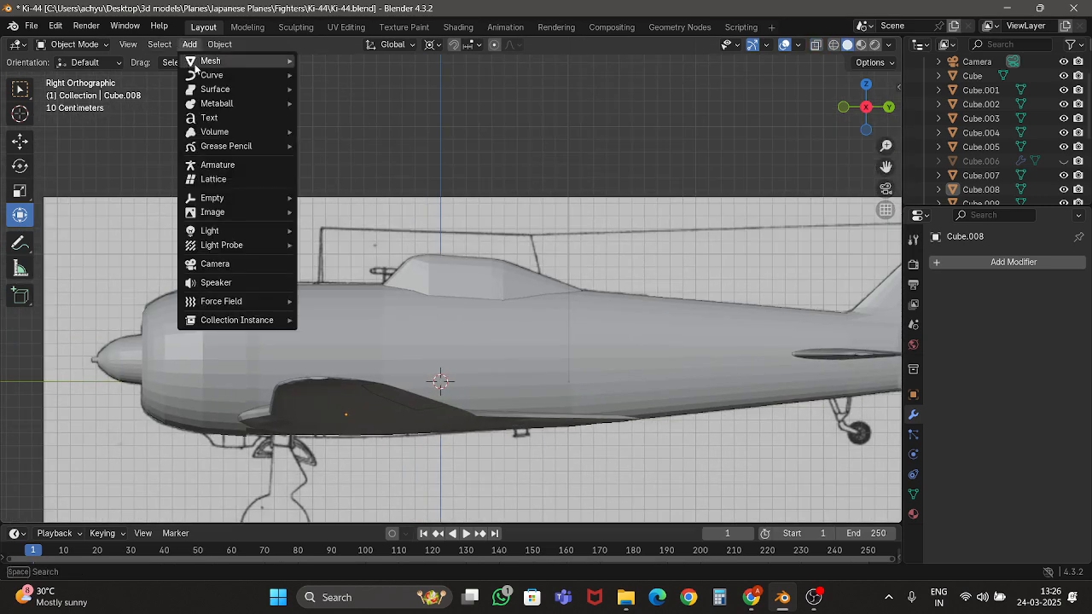
mouse_move(205, 58)
left_click(321, 82)
key("ctrl+z")
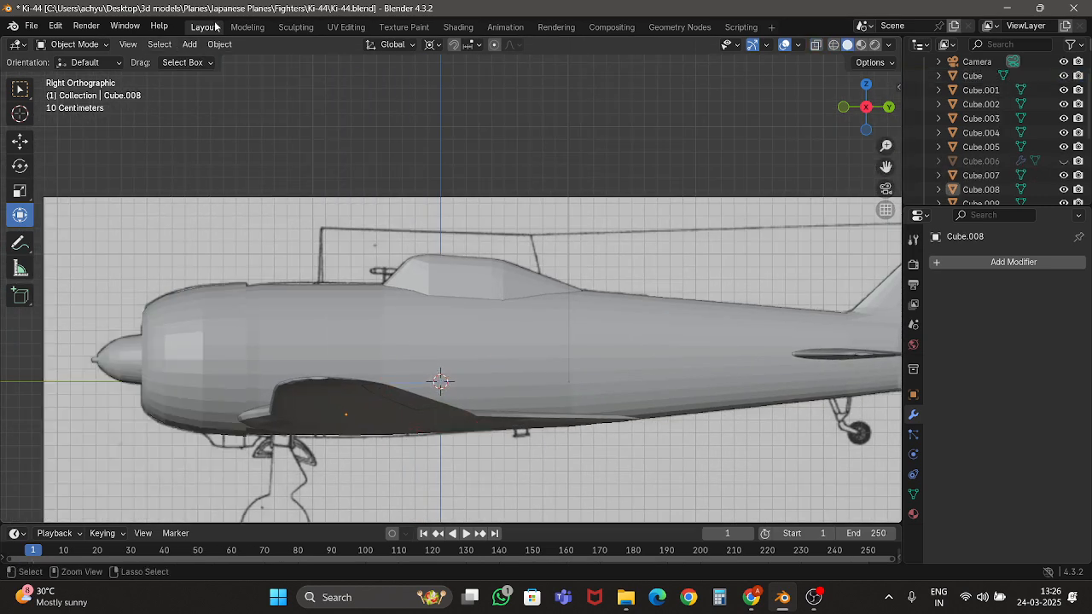
Add a 2 m cube at the world origin.
left_click(219, 45)
left_click(189, 44)
left_click(189, 44)
mouse_move(226, 65)
left_click(331, 75)
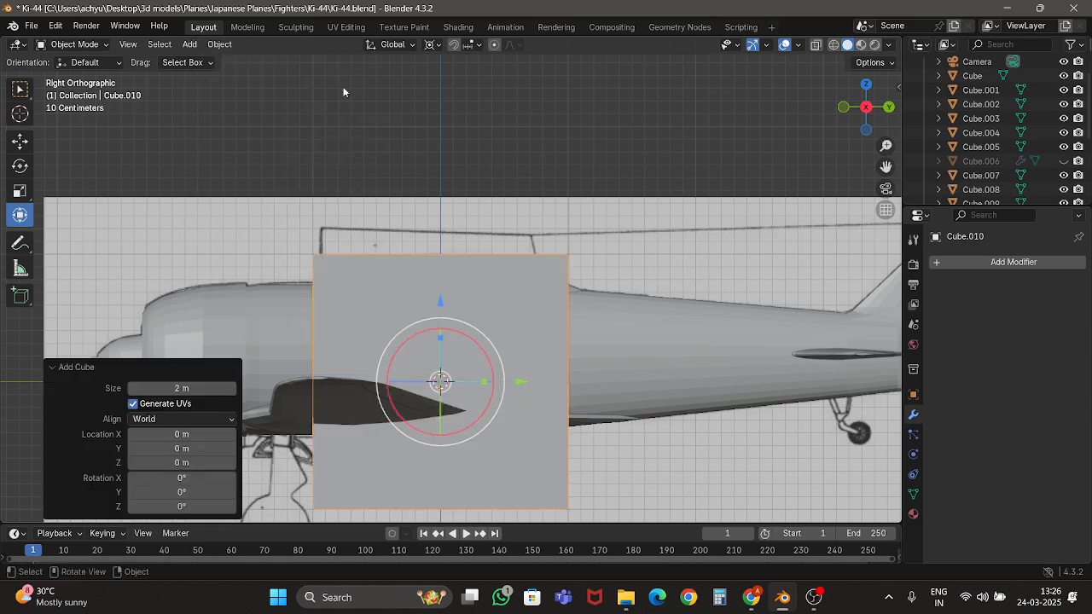
Delete the four vertices on the near (+X) side of the new cube.
key("Tab")
key("z")
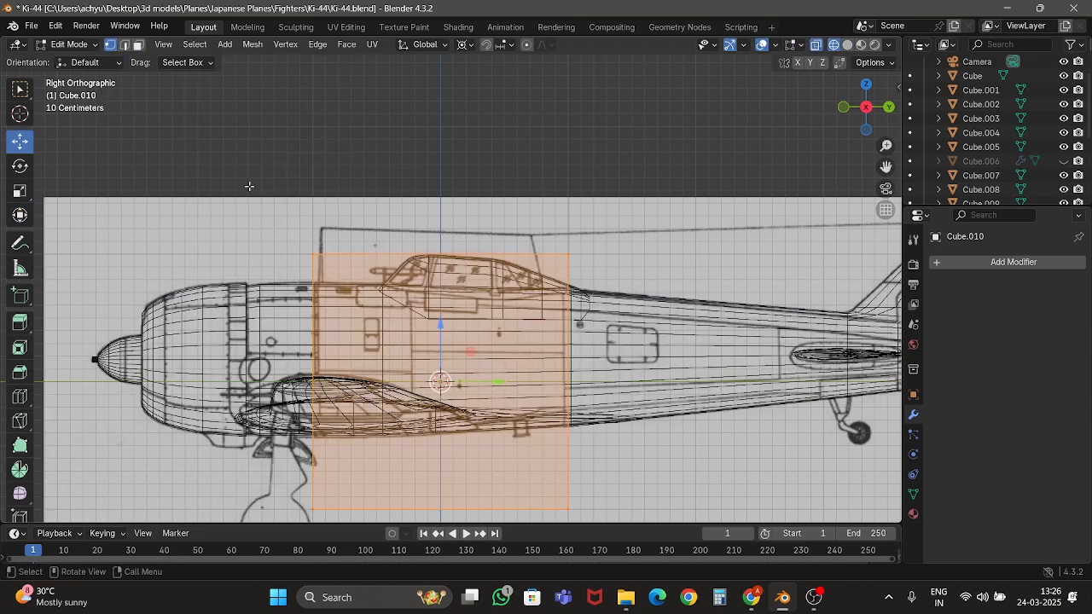
left_click_drag(248, 185, 373, 236)
key("z")
left_click_drag(283, 185, 726, 567)
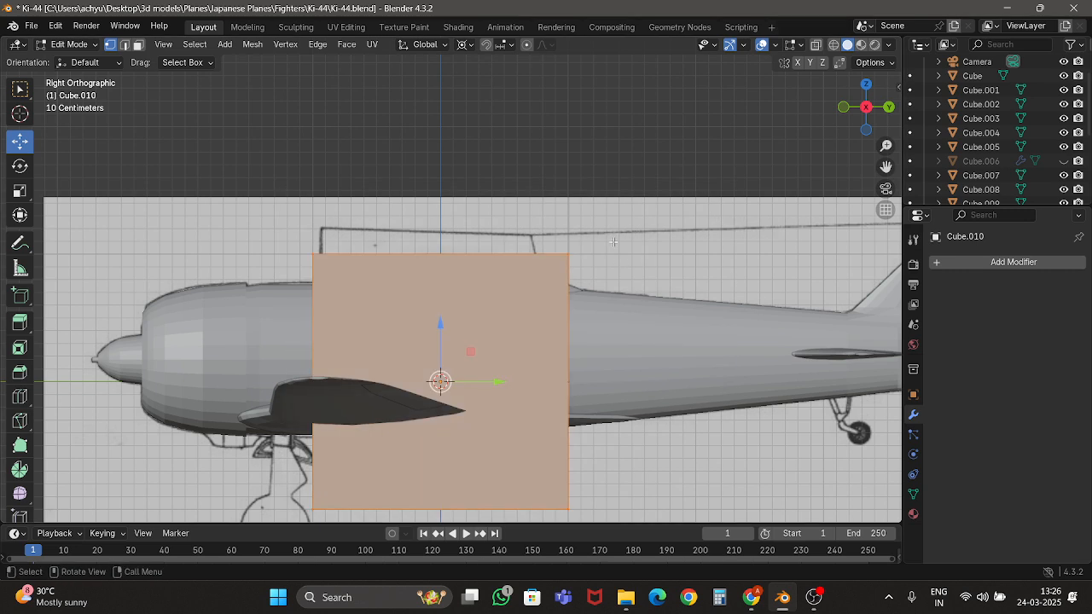
key("x")
left_click(612, 241)
Delete the cube's other vertices, keeping only the upper one at the nose end.
key("shift+z")
left_click_drag(507, 207, 604, 345)
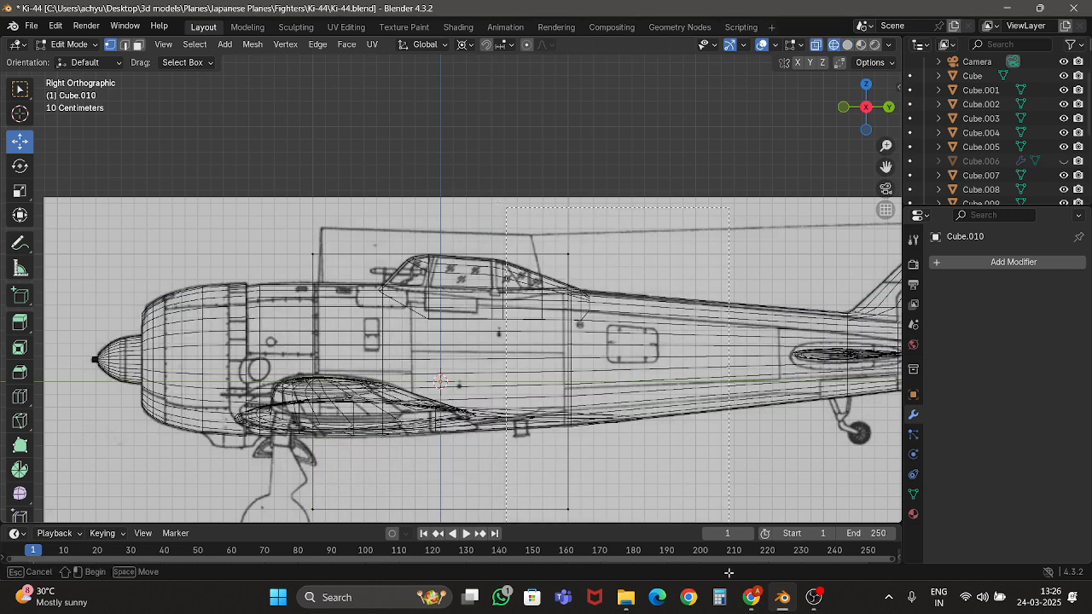
left_click_drag(729, 572, 728, 573)
key("x")
left_click(575, 310)
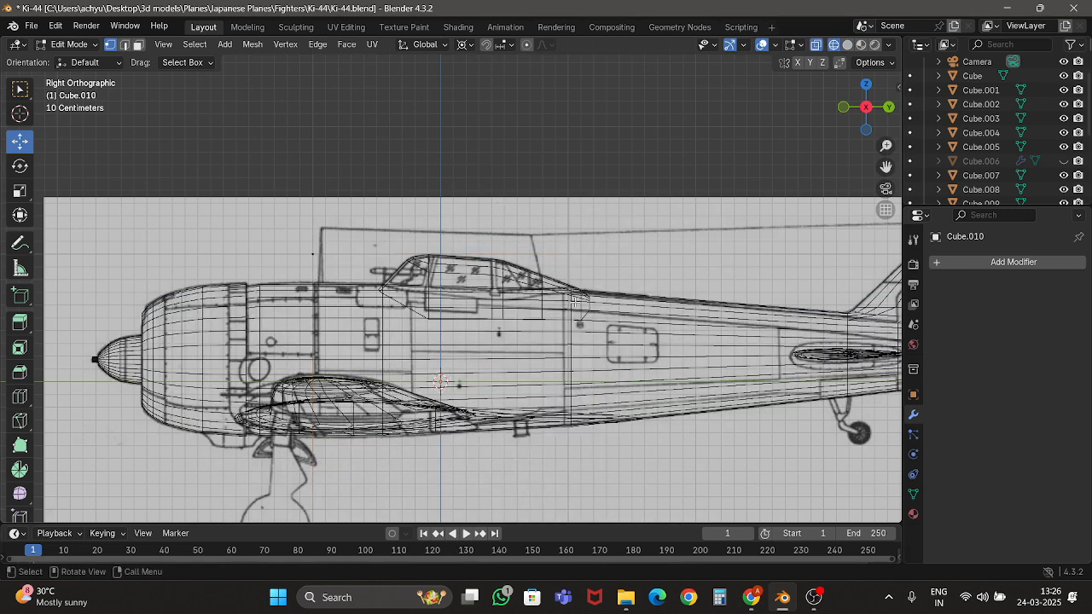
key("shift+z")
key("Tab")
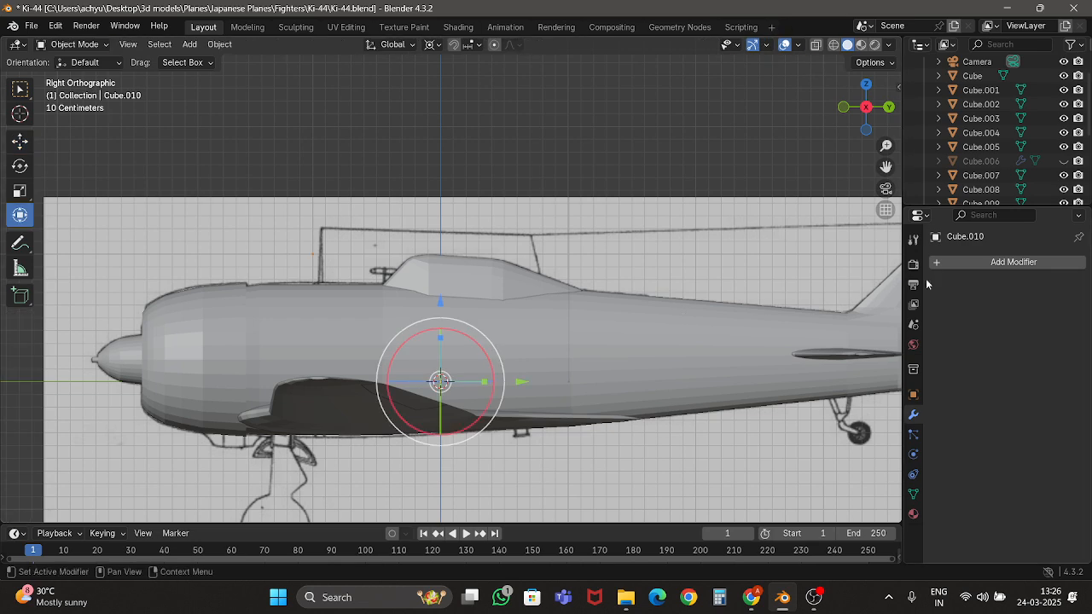
Add a Mirror modifier on the X axis to the single-vertex object.
left_click(1004, 262)
left_click(930, 259)
left_click(907, 286)
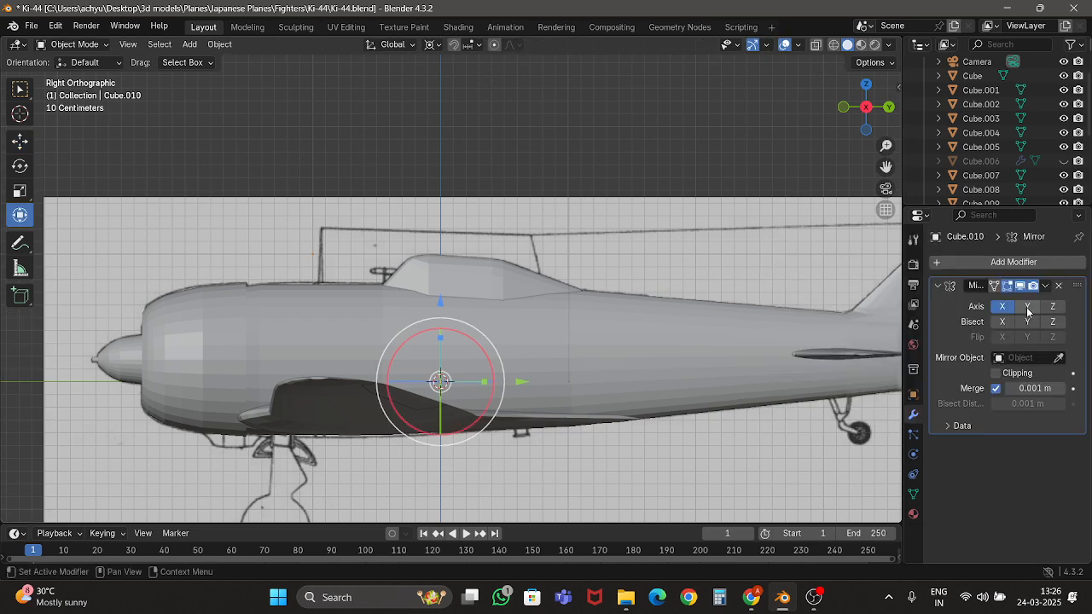
middle_click_drag(767, 325, 717, 291)
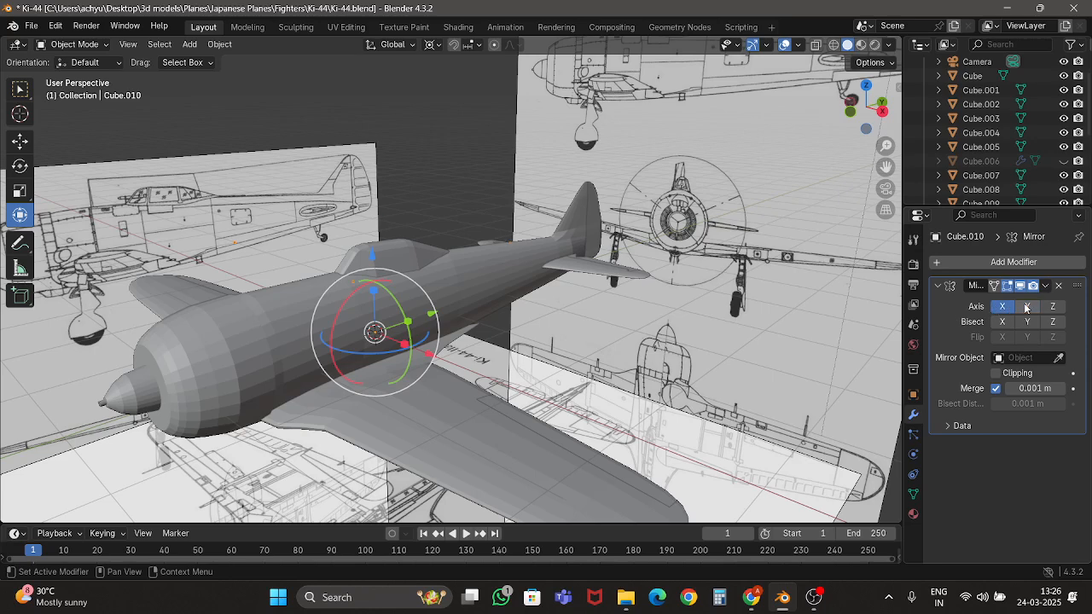
Move the vertex about 0.61 m in Y and -0.22 m in Z onto the windshield side window's lower front corner in right view.
key("Tab")
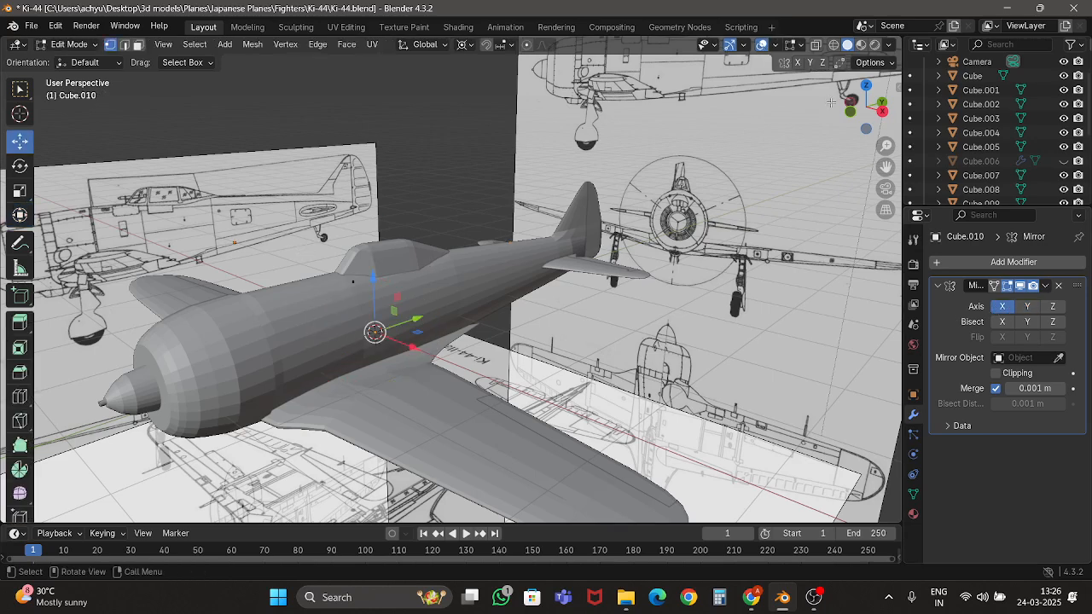
left_click(882, 111)
scroll(203, 269, "up", 6)
key("g")
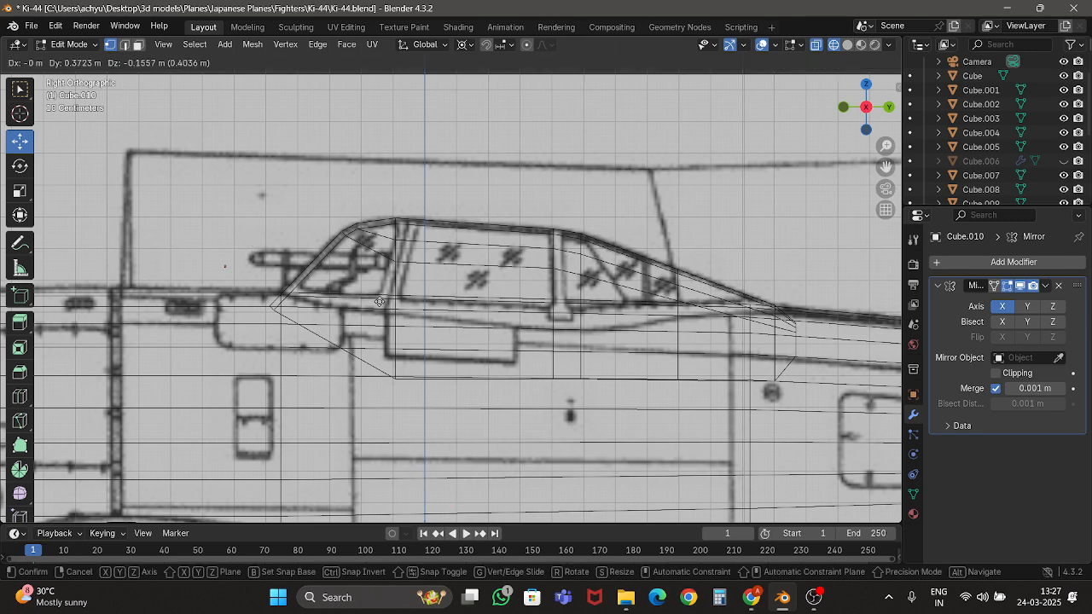
left_click(445, 317)
scroll(384, 307, "up", 5)
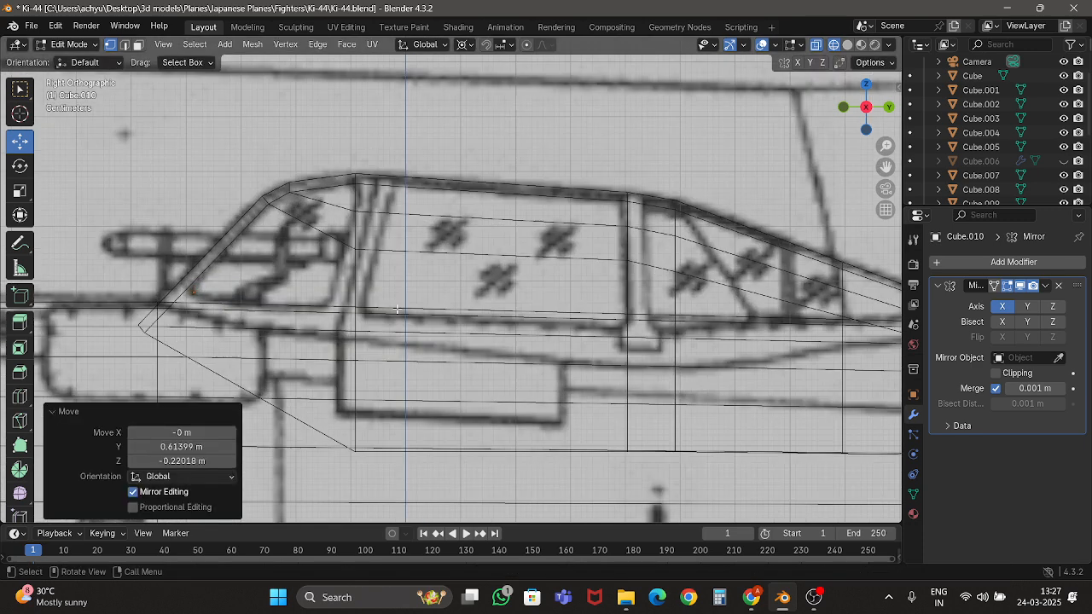
key("g")
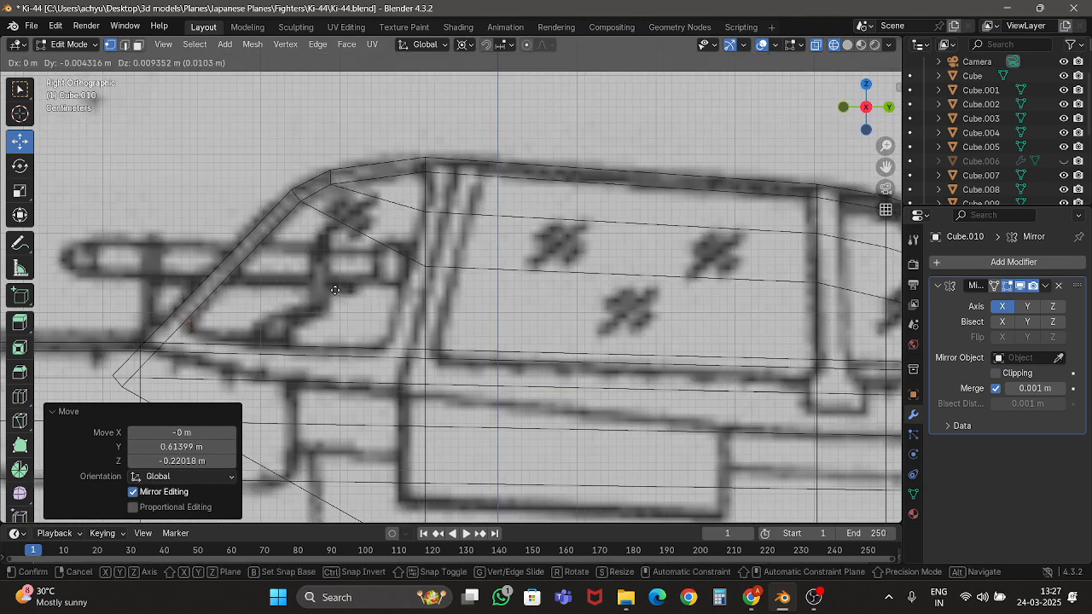
left_click(338, 288)
Extrude three segments of about 0.20, 0.04 and 0.11 m up the window's slanted front edge and along its upper edge.
key("g")
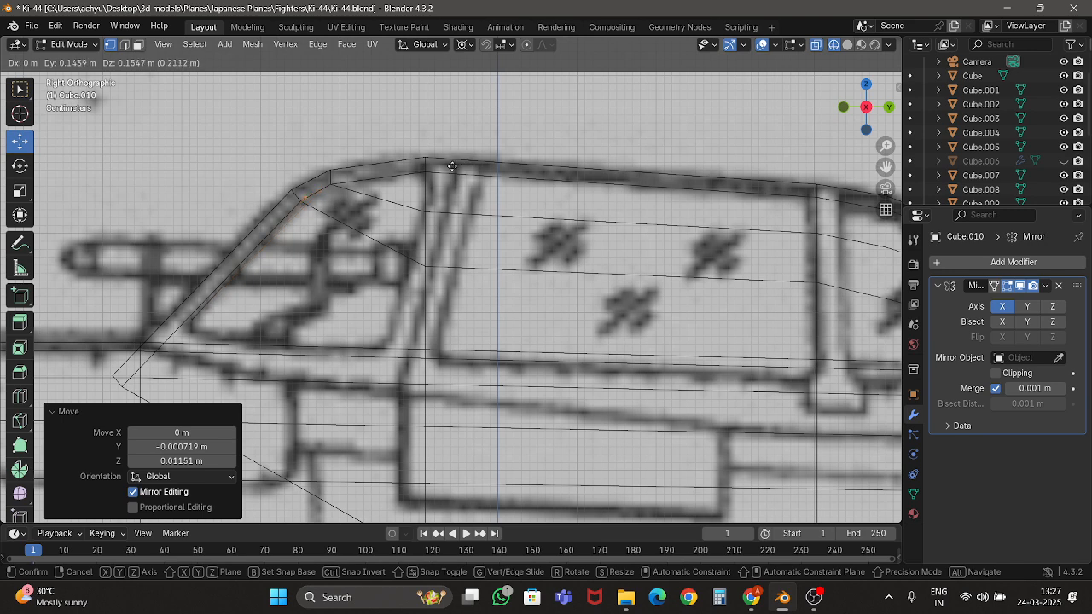
left_click(448, 170)
key("e")
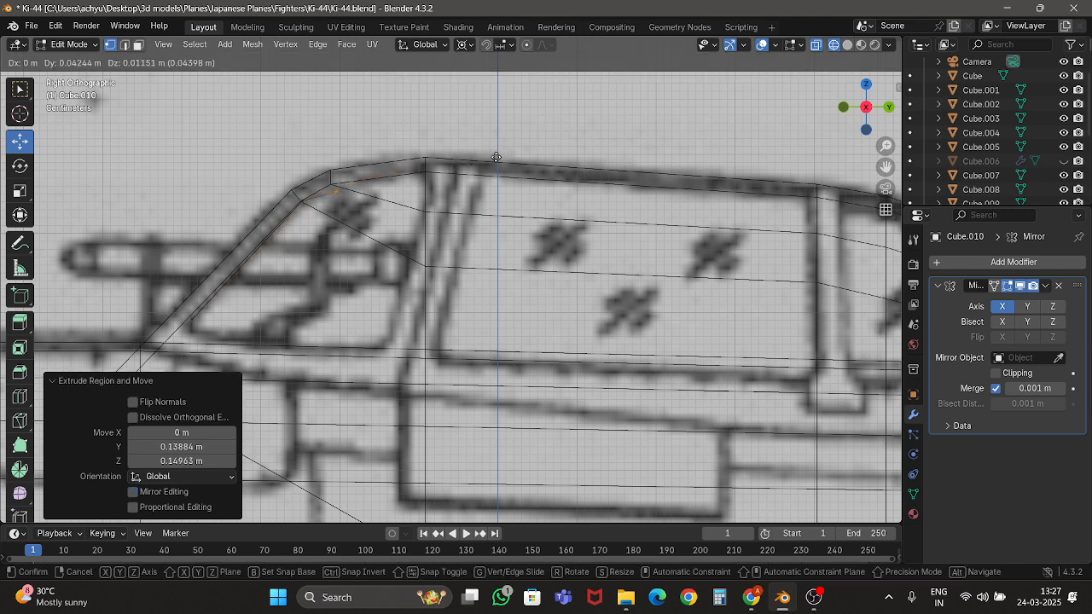
left_click(493, 149)
key("e")
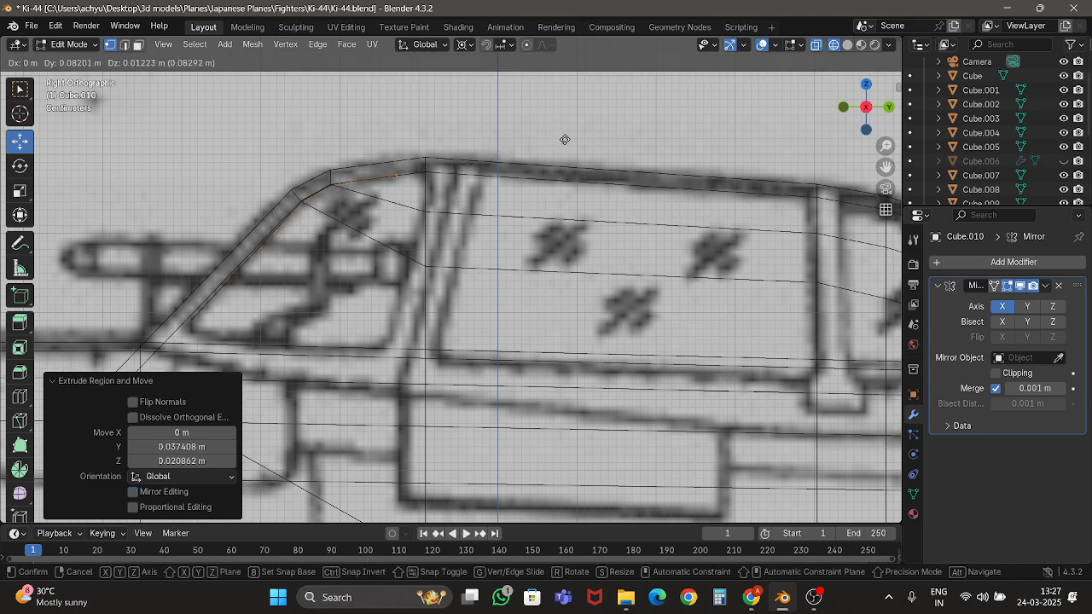
left_click(588, 137)
key("e")
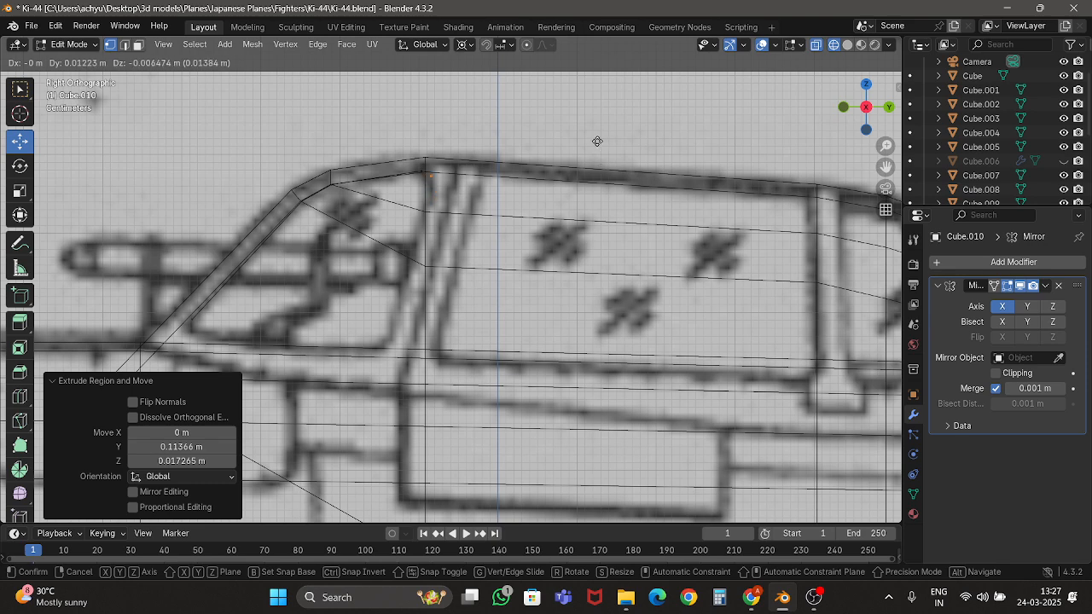
right_click(597, 141)
key("ctrl+z")
Hide the old solid canopy object and return to editing the windshield window outline's mesh.
scroll(556, 145, "up", 2)
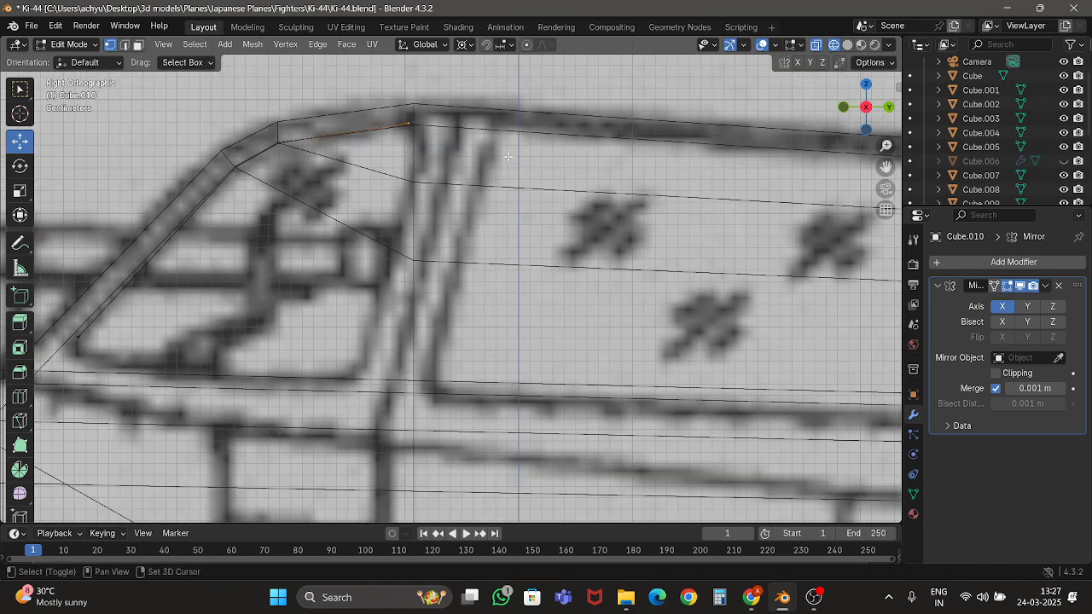
scroll(507, 156, "down", 5)
key("Tab")
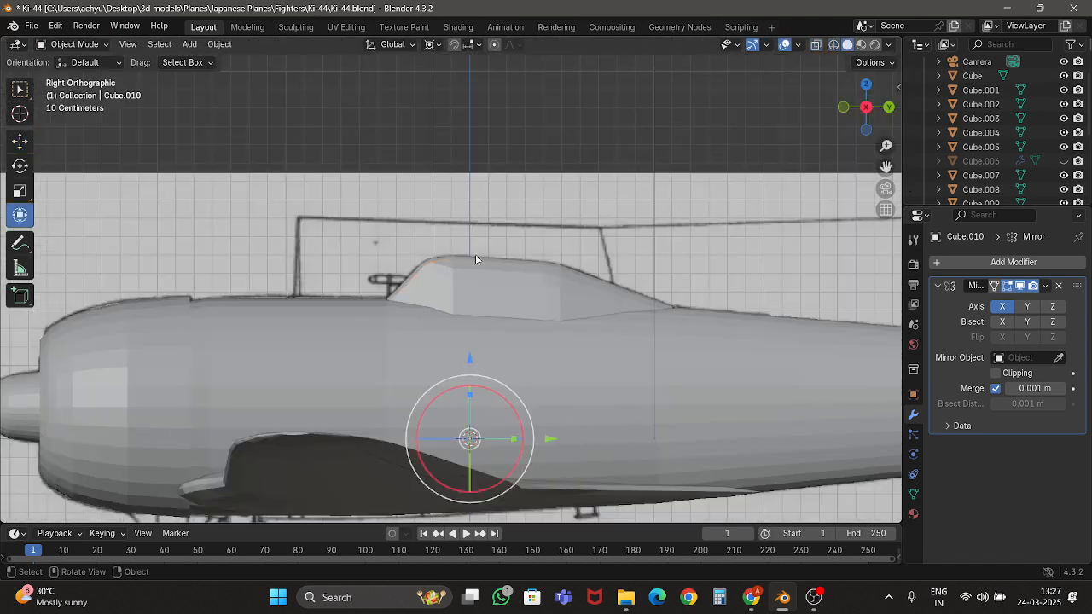
left_click(479, 299)
key("h")
scroll(431, 285, "up", 4)
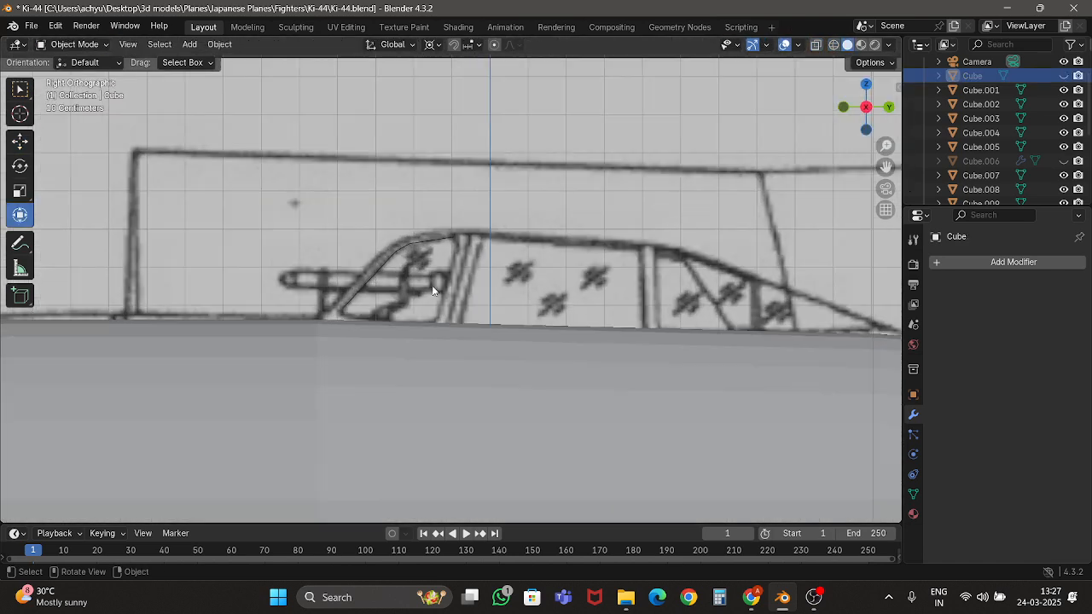
left_click(381, 255)
key("Tab")
Extrude four outline segments around the window's upper rear corner, down its rear edge and into the lower rear corner.
scroll(405, 242, "up", 4)
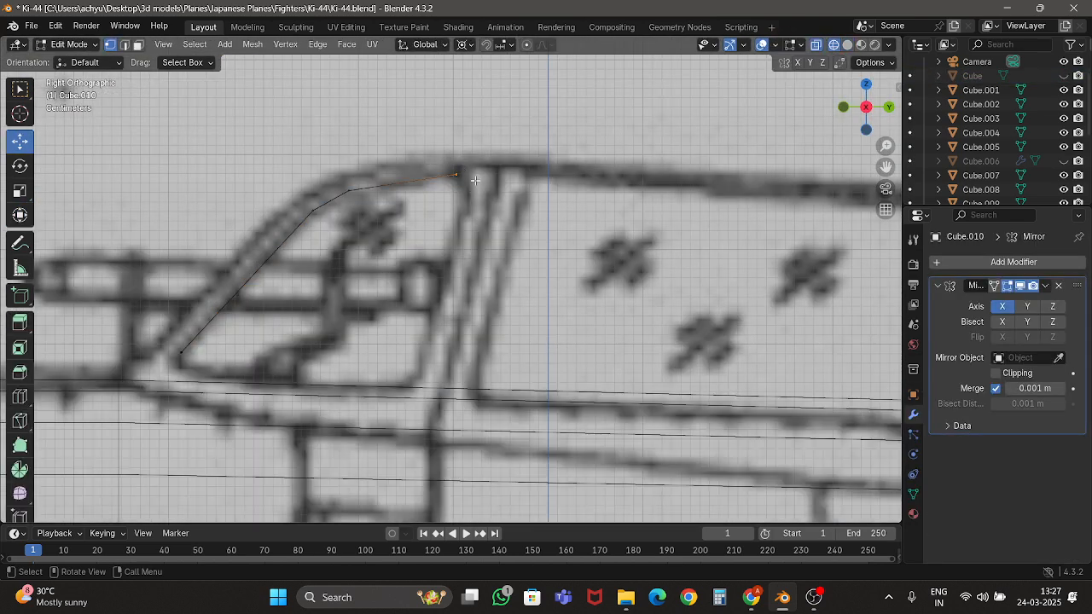
scroll(475, 180, "up", 2)
scroll(475, 180, "down", 1)
key("g")
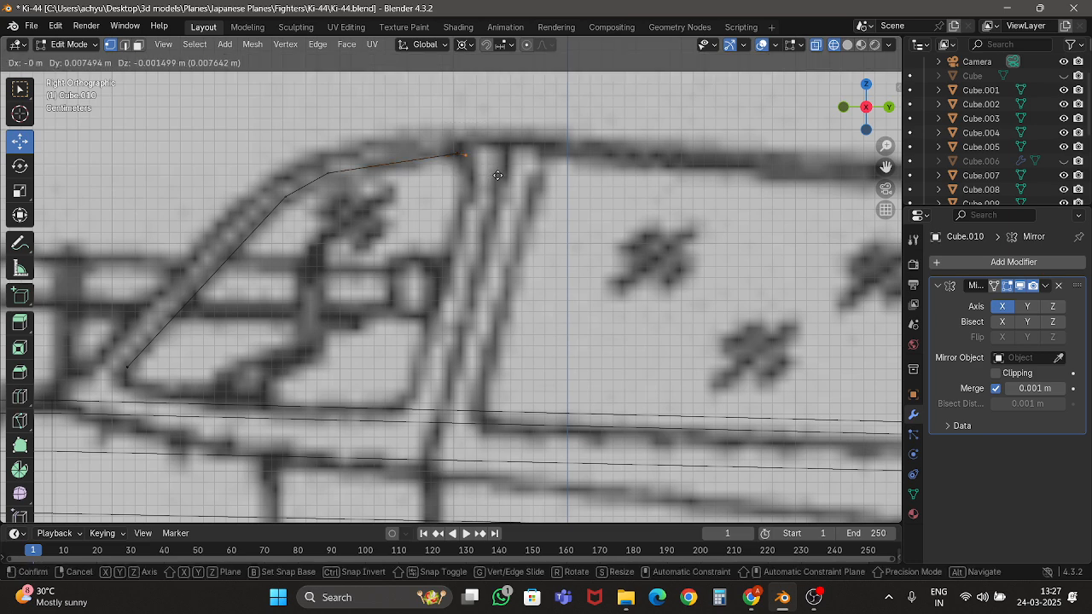
left_click(504, 183)
key("e")
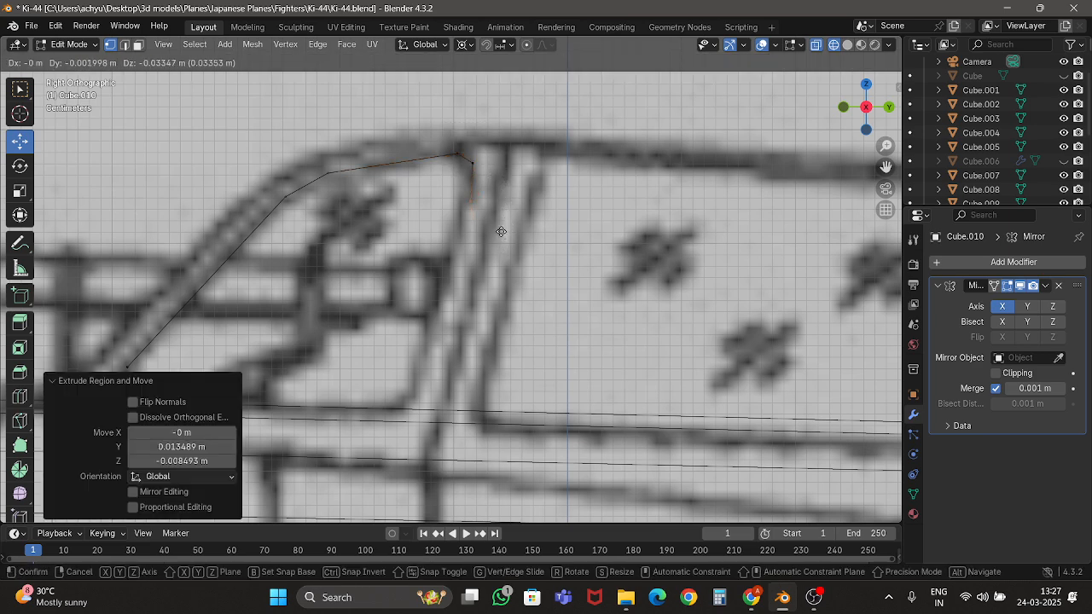
left_click(498, 242)
key("e")
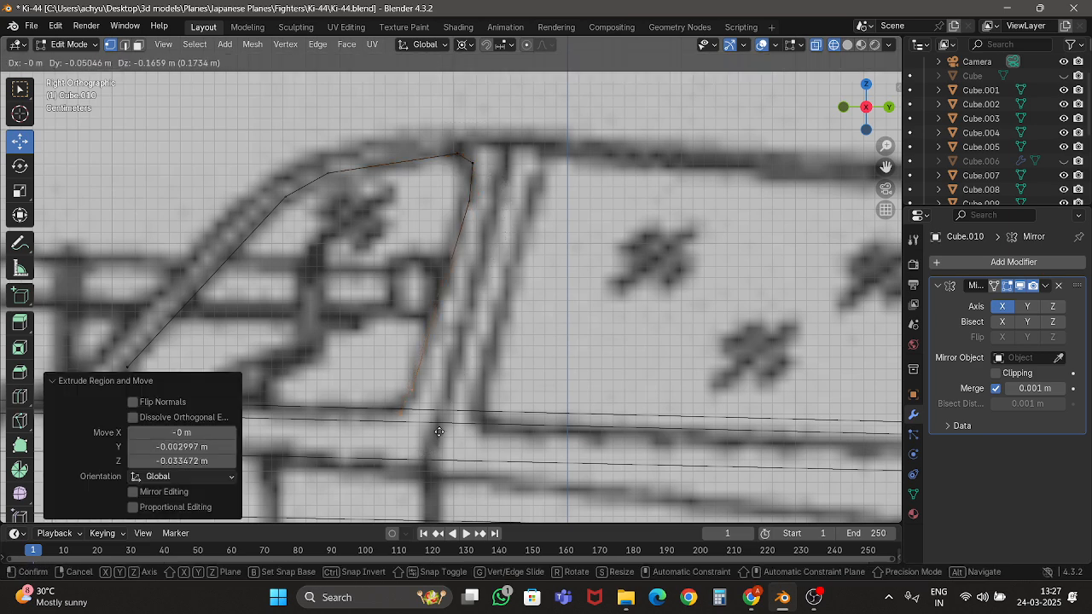
left_click(438, 438)
key("e")
left_click(427, 460)
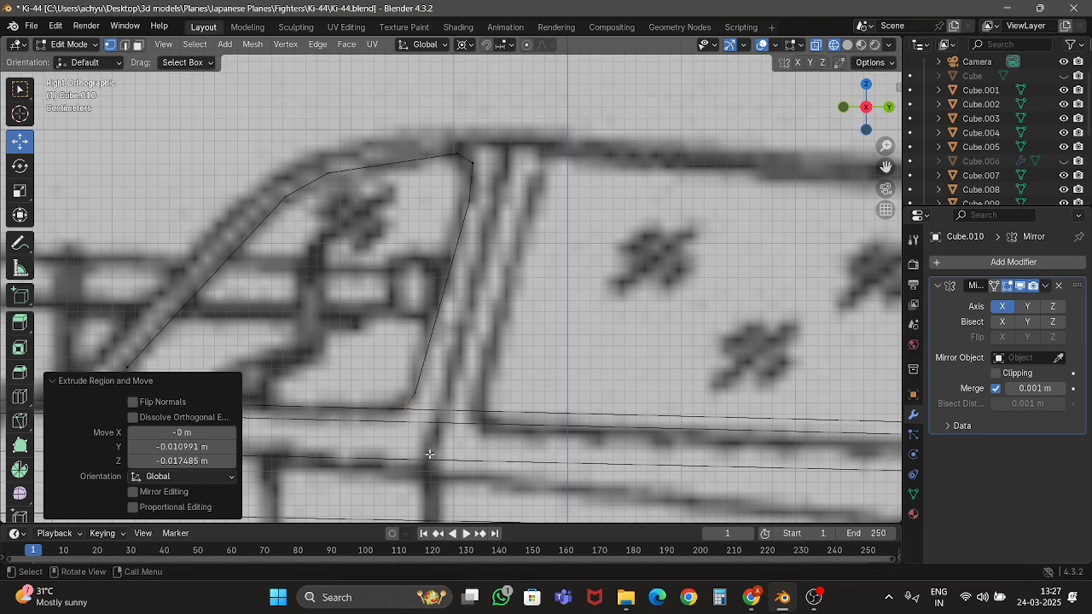
Extrude the outline along the window's lower edge to the front corner and join its end vertex to the starting vertex.
middle_click_drag(427, 461, 568, 394, "shift")
key("e")
left_click(613, 334)
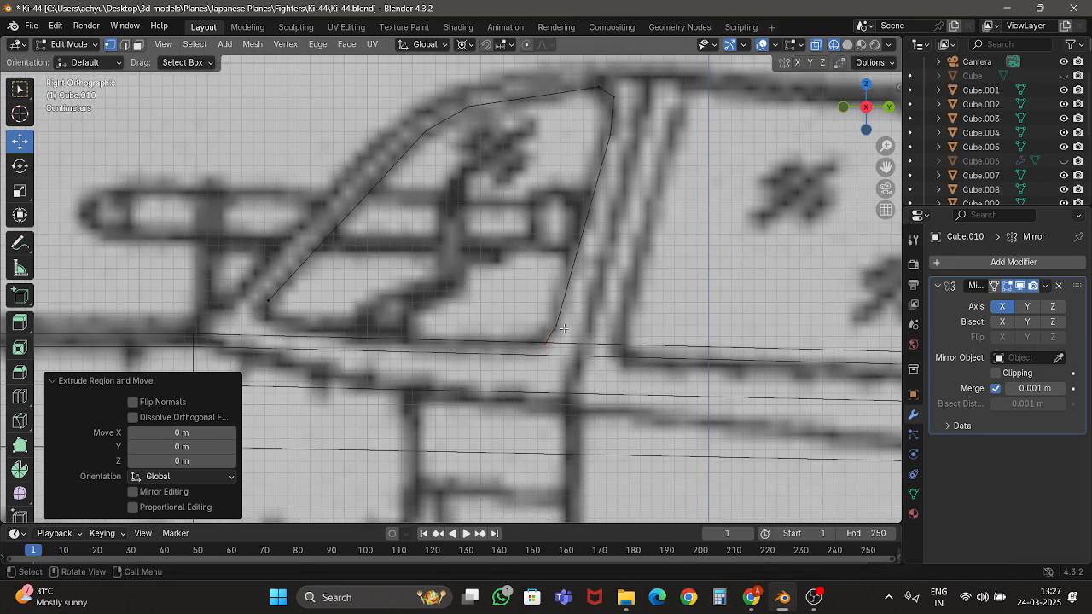
key("e")
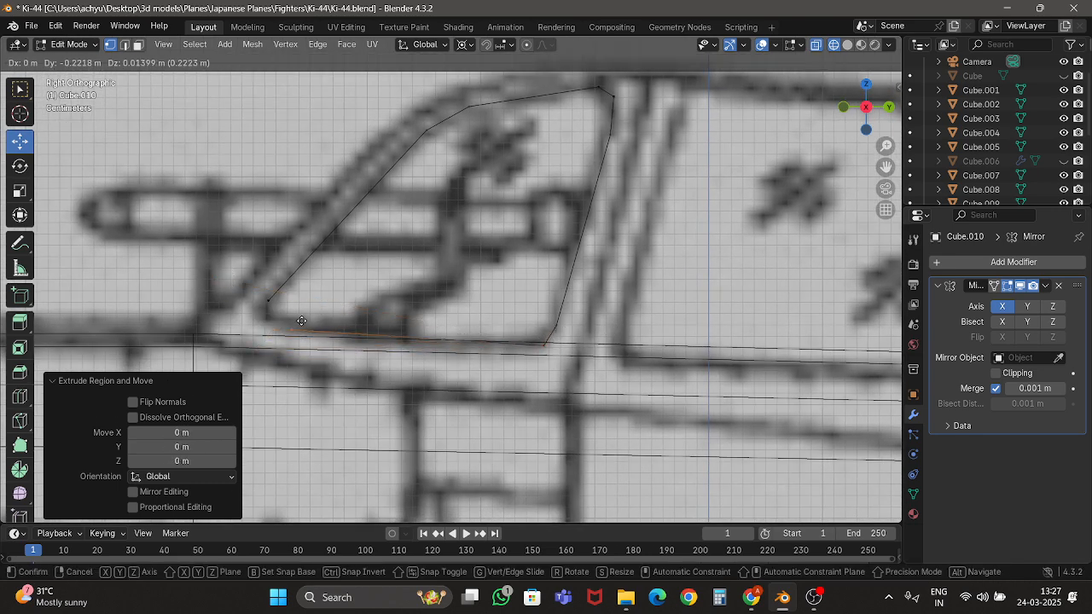
left_click(266, 314)
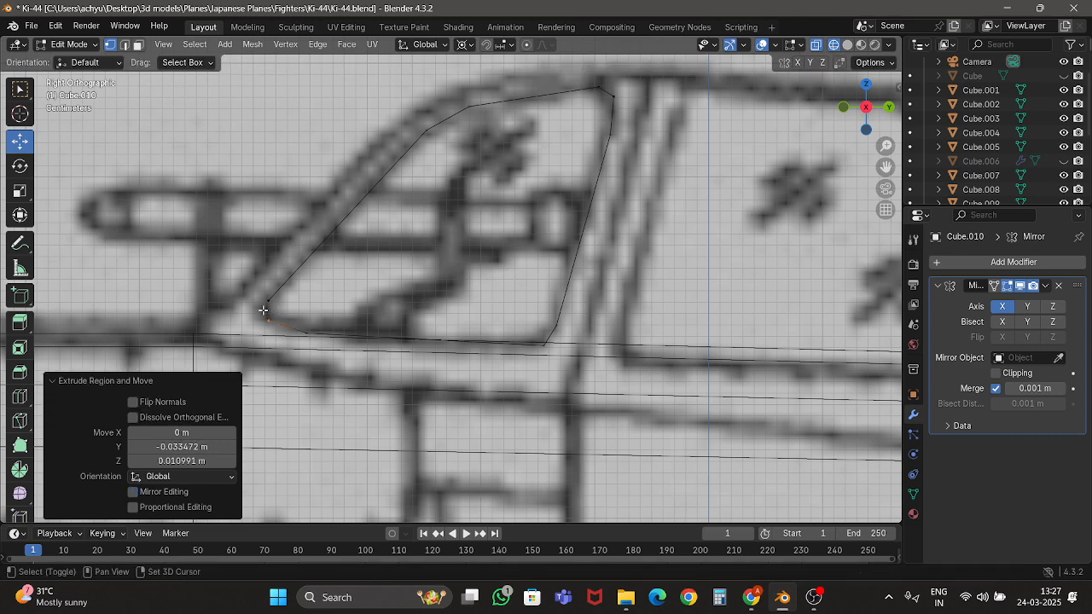
left_click_drag(183, 238, 273, 339)
key("f")
key("shift+z")
scroll(362, 268, "down", 7)
key("Tab")
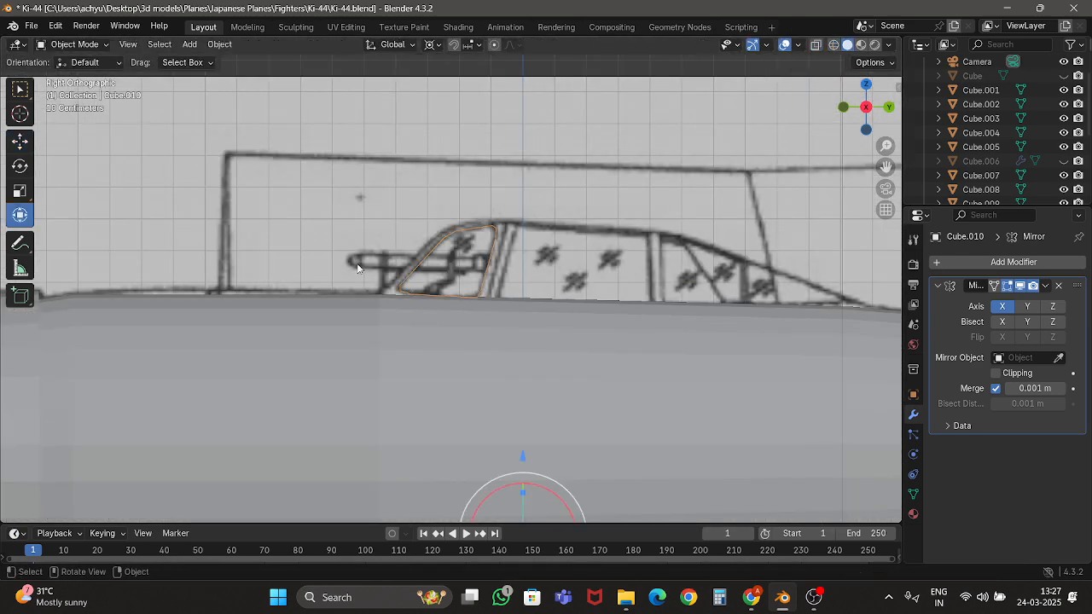
Duplicate the windshield window outline in place and delete all of the copy's vertices except the lower front one.
scroll(365, 273, "up", 5)
scroll(504, 267, "down", 3)
right_click(516, 266)
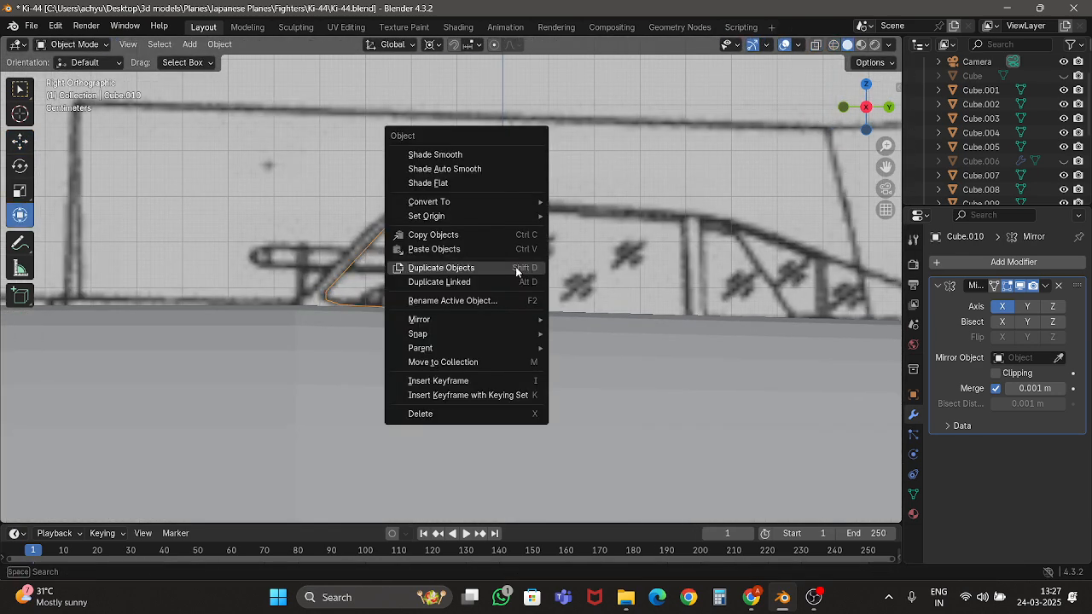
left_click(515, 266)
right_click(515, 266)
key("Tab")
key("shift+z")
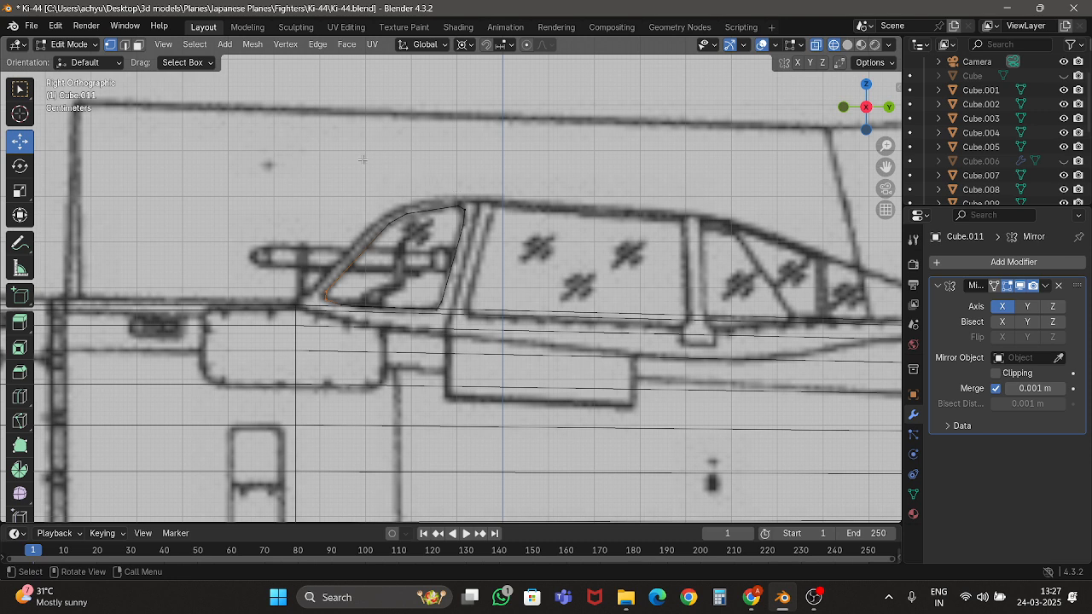
left_click_drag(362, 159, 509, 216)
left_click_drag(415, 185, 417, 188)
left_click_drag(304, 289, 336, 308)
key("ctrl+l")
key("x")
left_click(480, 252)
scroll(451, 258, "up", 3)
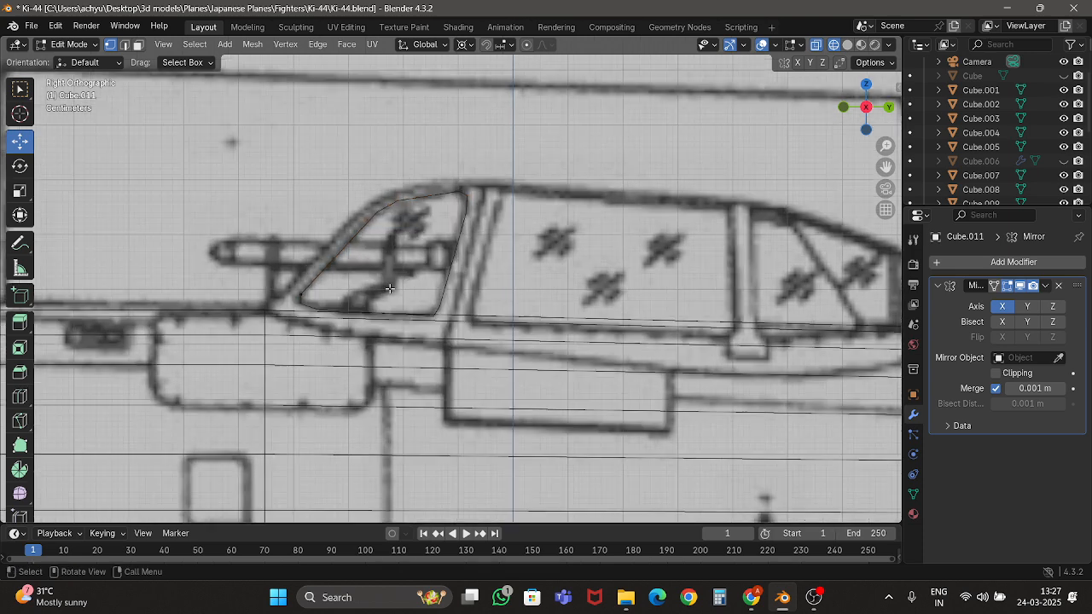
Move the remaining vertex to the foot of the windshield's rear frame and extrude it about 0.48 m up along the frame.
middle_click_drag(351, 316, 292, 339, "shift")
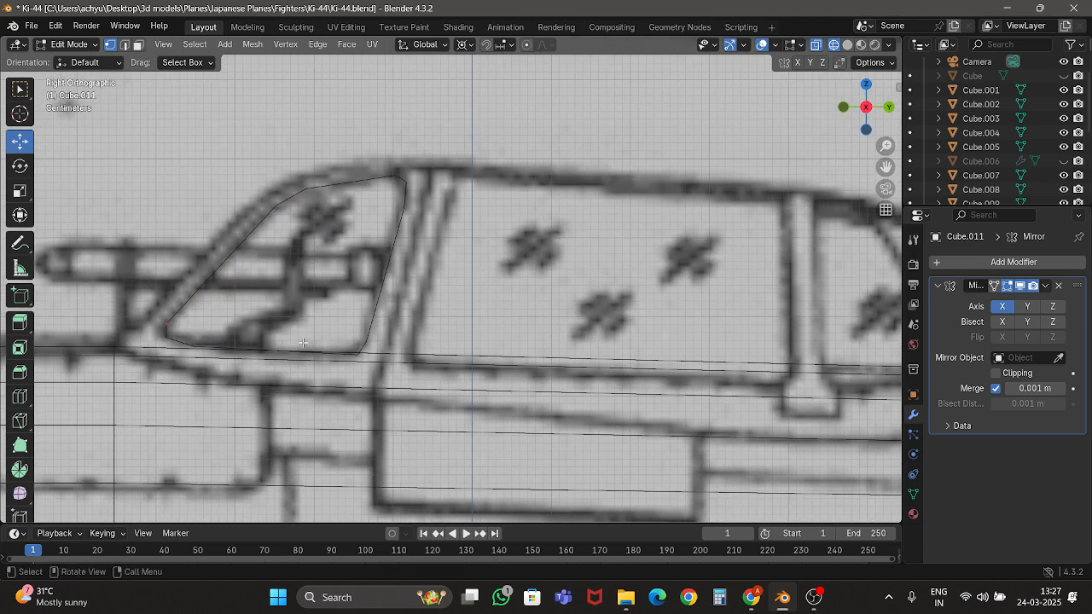
key("g")
left_click(670, 441)
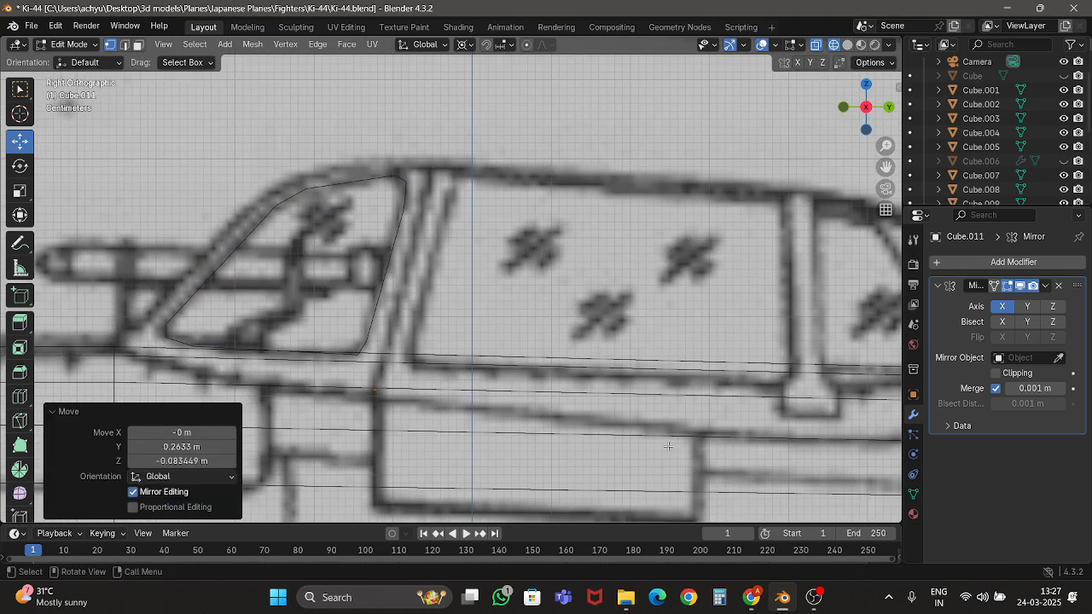
key("g")
left_click(764, 68)
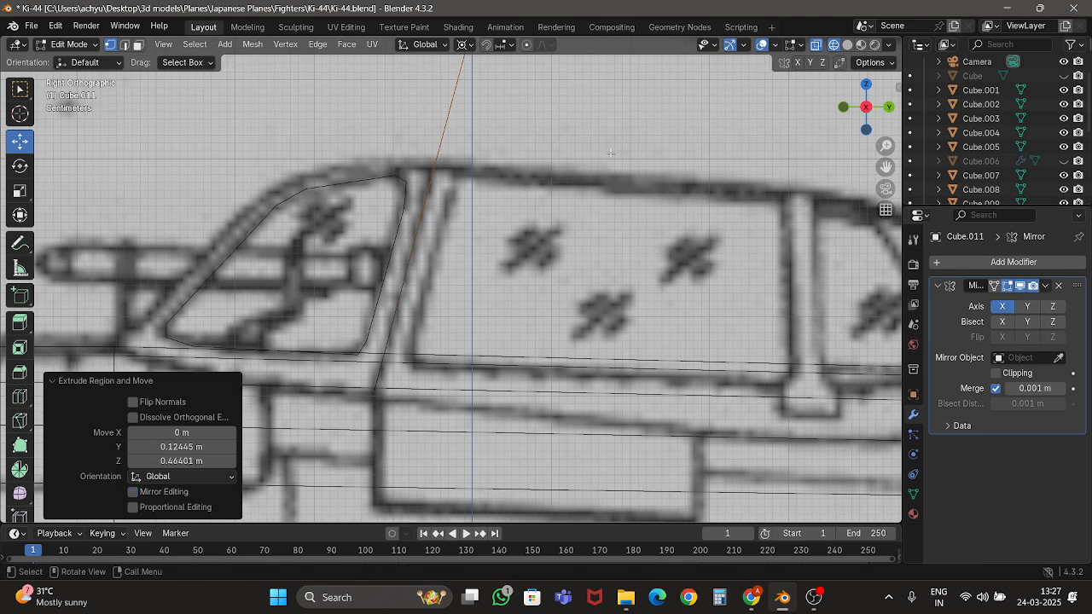
Duplicate the slanted frame line in place and delete one end vertex of the copy, keeping the lower one.
middle_click_drag(544, 172, 525, 188, "shift")
key("z")
key("6")
key("Tab")
right_click(525, 188)
left_click(451, 189)
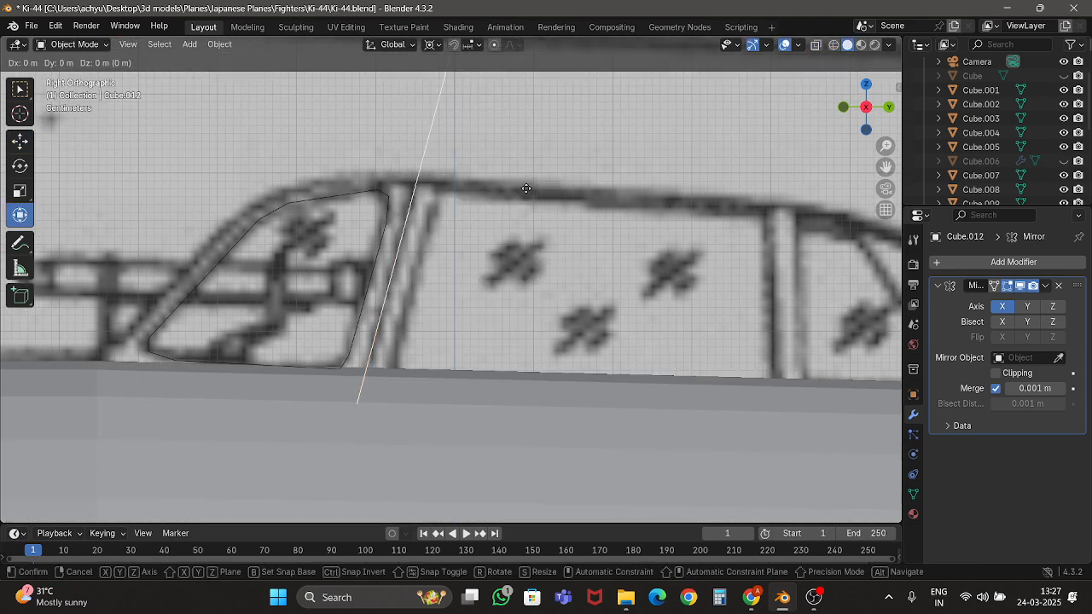
right_click(526, 188)
key("Tab")
scroll(526, 188, "down", 3)
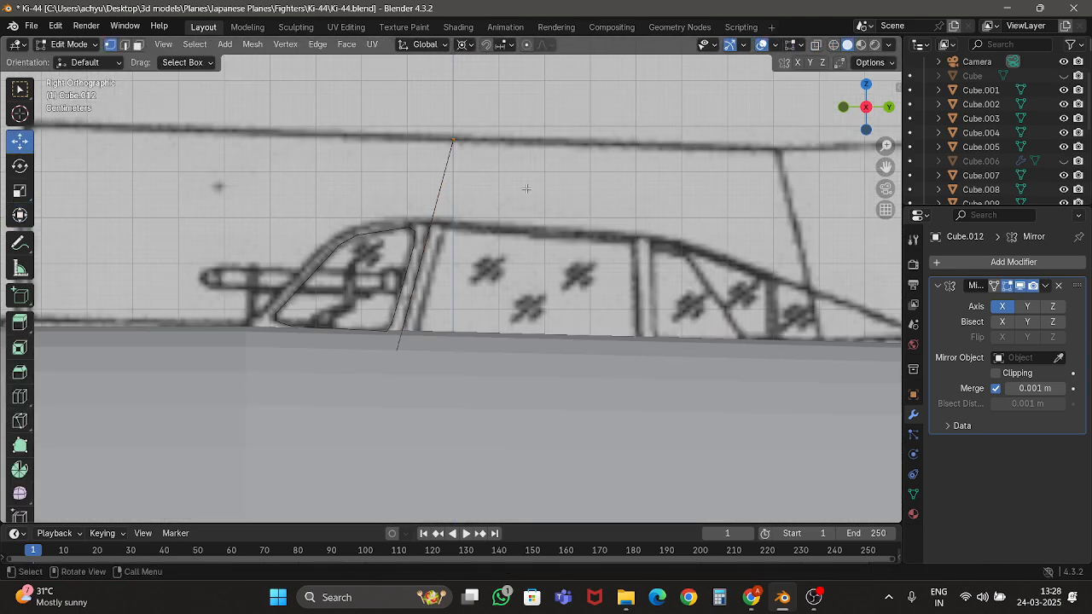
key("x")
left_click(526, 189)
Move the copy's remaining vertex to the lower front corner of the middle canopy window.
key("shift+z")
left_click_drag(363, 341, 471, 379)
scroll(471, 378, "up", 2)
key("g")
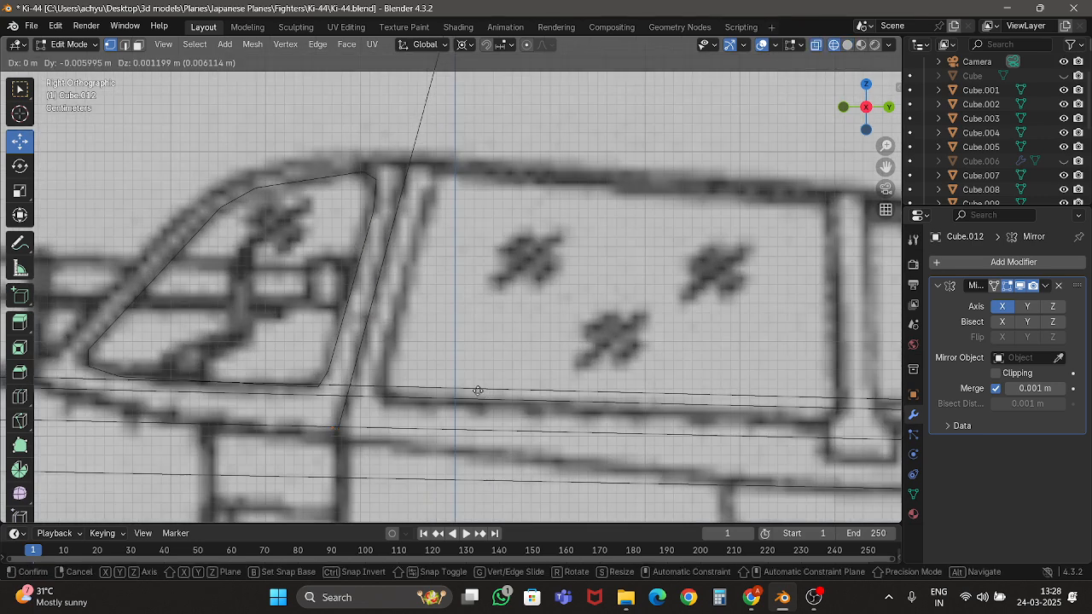
left_click(527, 342)
key("z")
left_click(574, 342)
key("Tab")
scroll(447, 354, "down", 1)
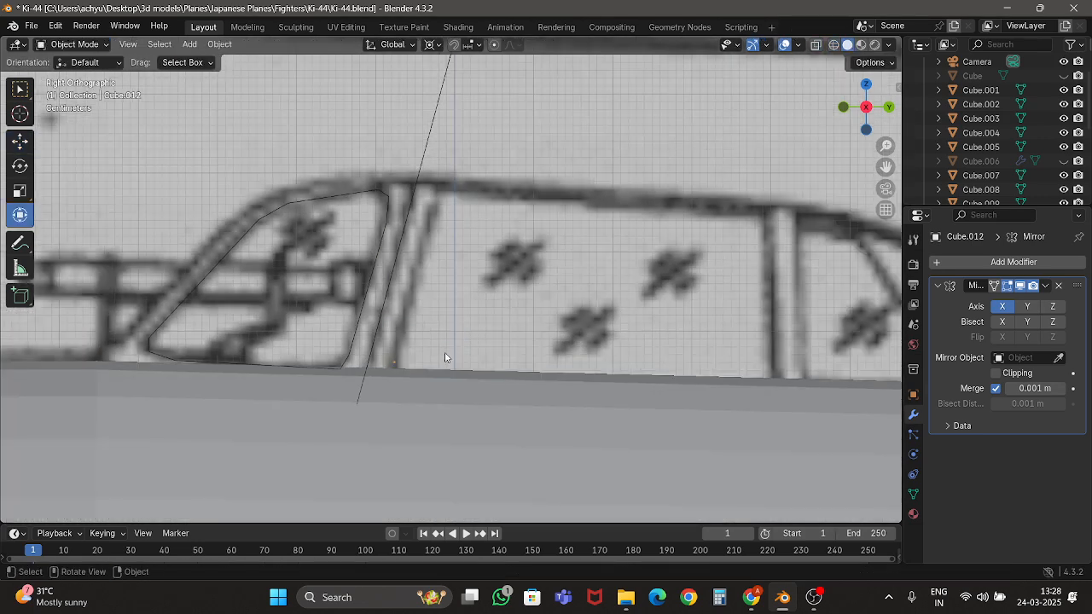
Extrude the vertex about 0.38 m up along the middle window's slanted front edge, past the canopy top.
middle_click_drag(479, 362, 412, 350, "shift")
key("shift+z")
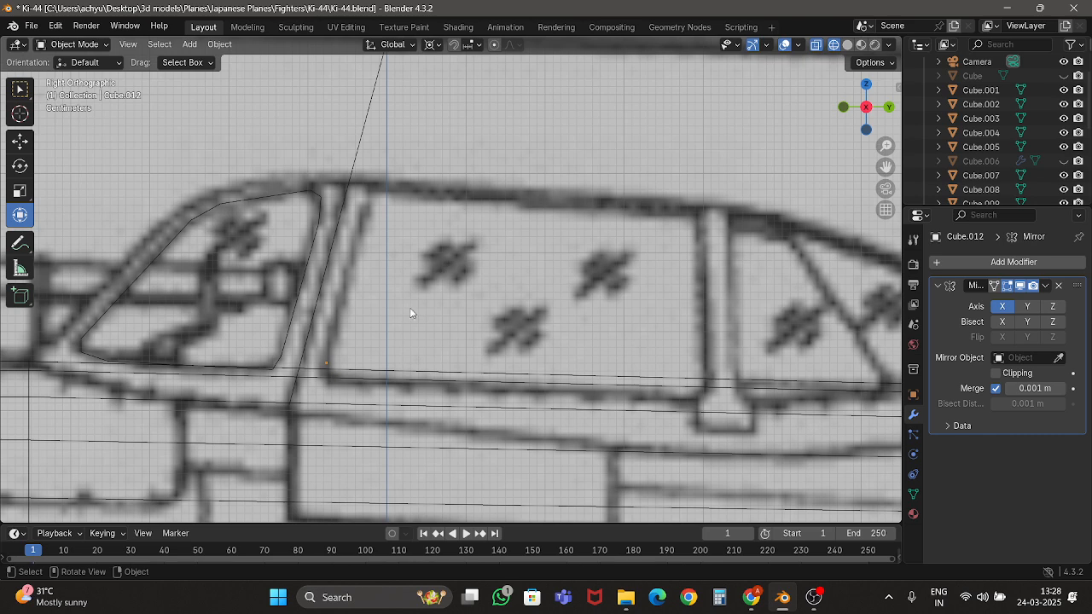
key("a")
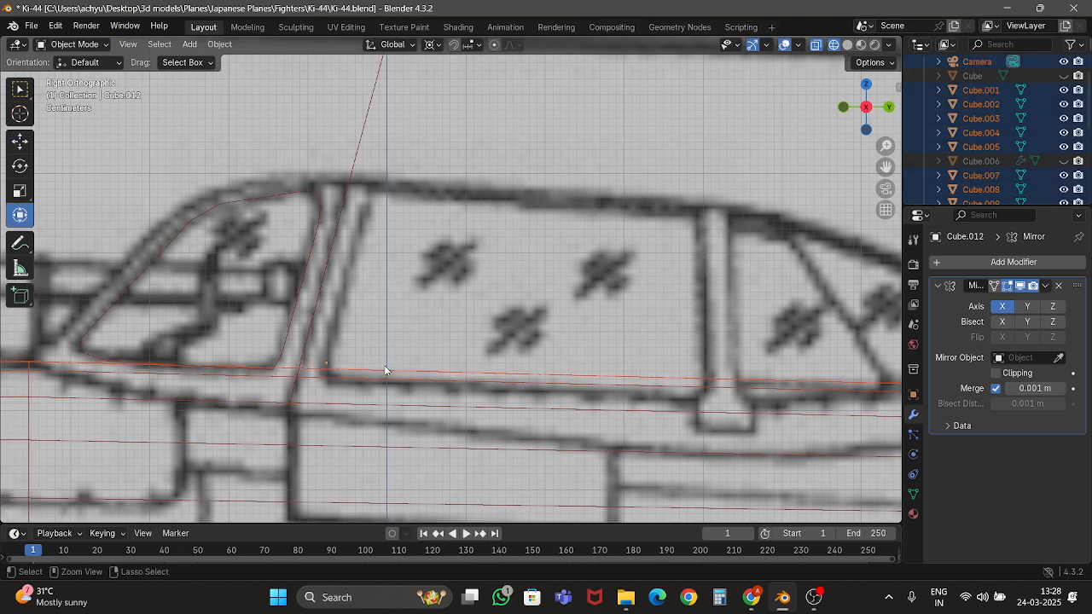
left_click(385, 370)
key("Tab")
key("g")
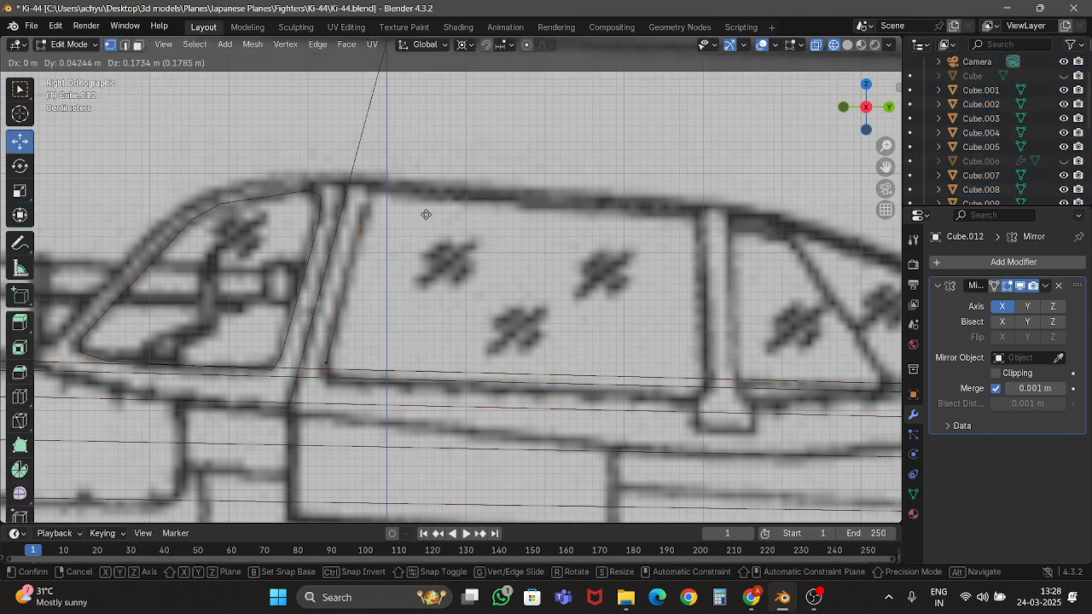
left_click(453, 77)
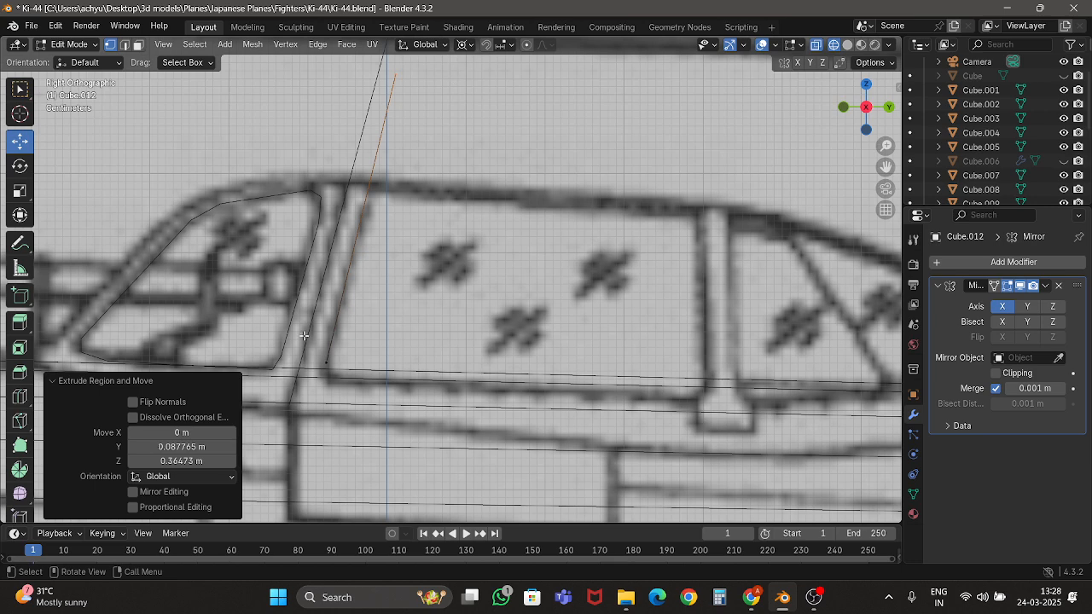
Extrude the middle window outline around its lower front corner, about 0.47 m along the lower edge and about 0.38 m up the rear edge.
key("g")
left_click(355, 412)
key("e")
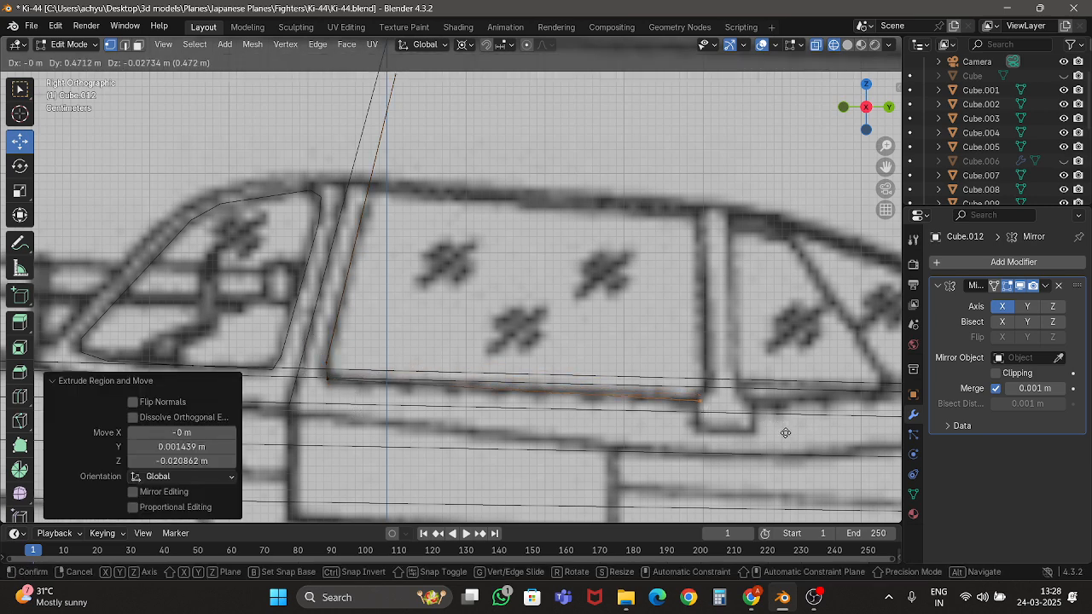
left_click(785, 432)
key("e")
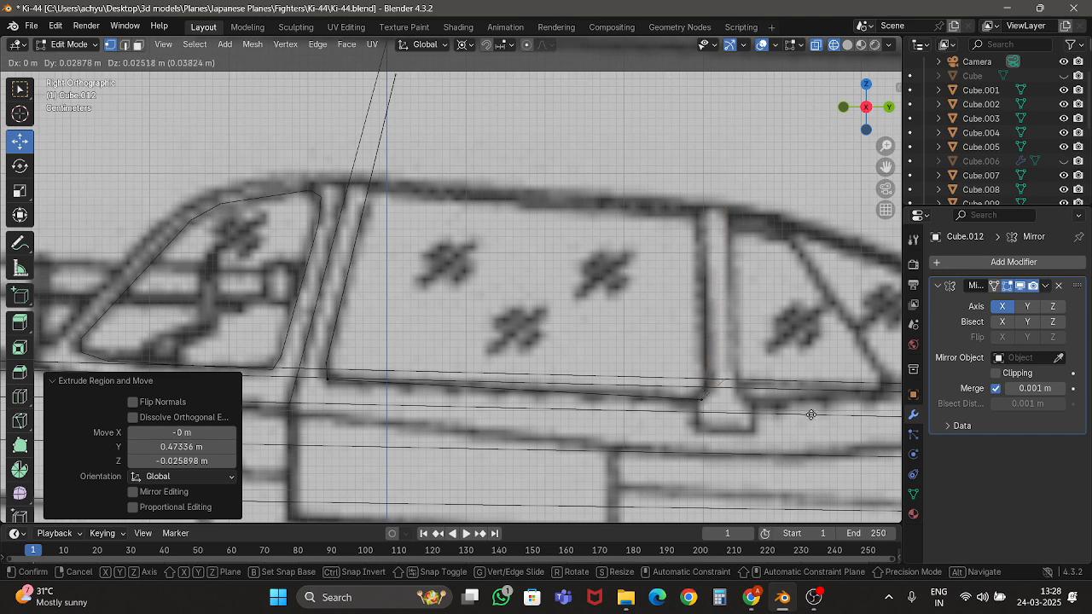
left_click(794, 421)
key("e")
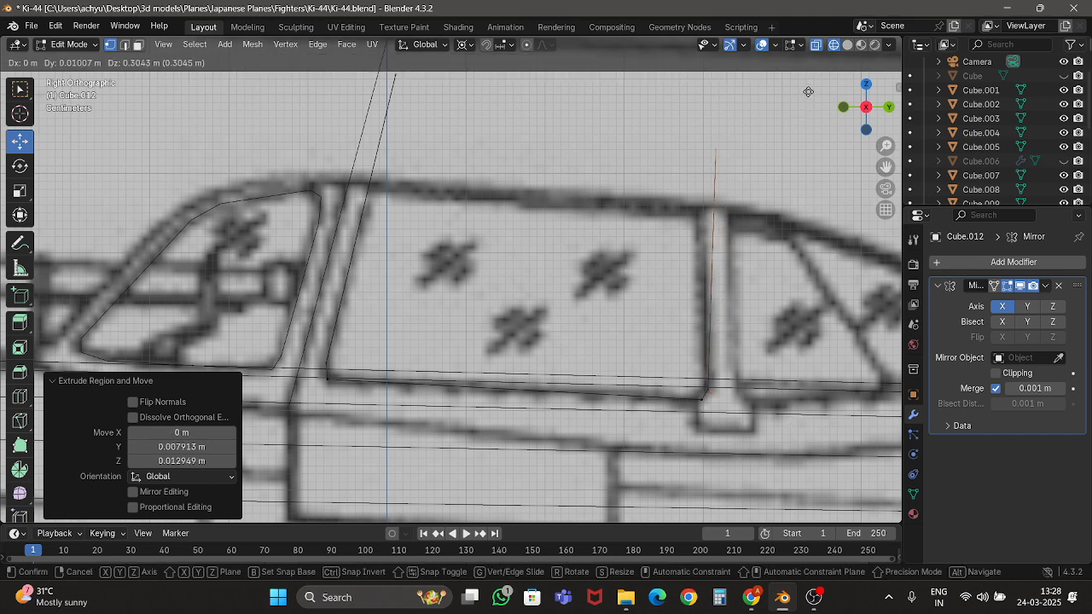
left_click(788, 516)
Duplicate the middle window outline in place and delete all of the copy's vertices except the upper rear one.
mouse_move(789, 309)
middle_mouse_down("shift")
mouse_move(605, 298)
mouse_move(355, 263)
middle_mouse_up("shift")
key("shift+z")
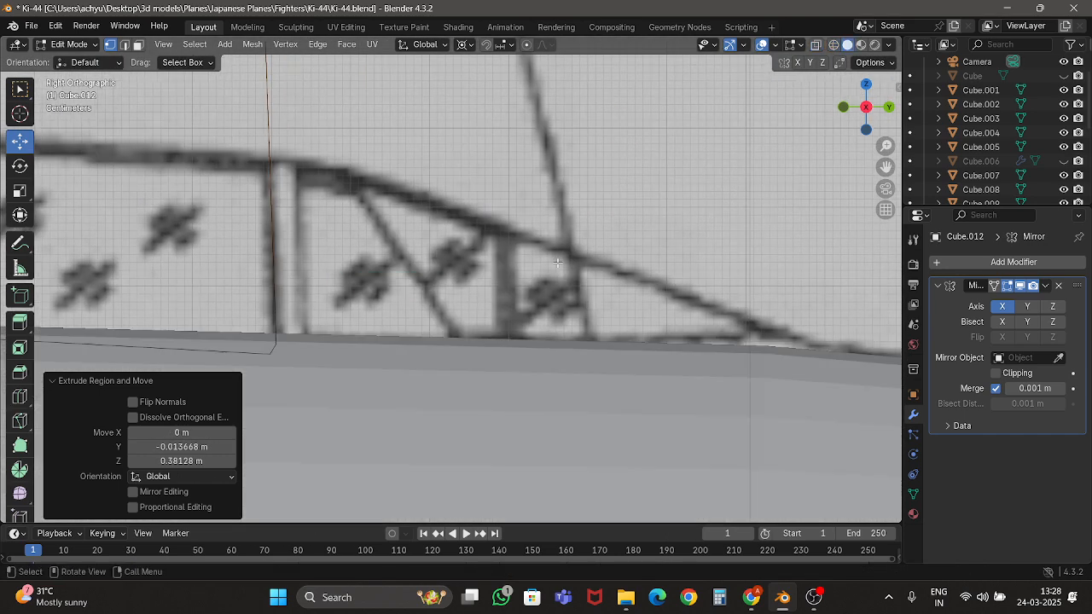
scroll(541, 302, "down", 4)
key("Tab")
right_click(541, 295)
left_click(542, 295)
right_click(541, 296)
key("Tab")
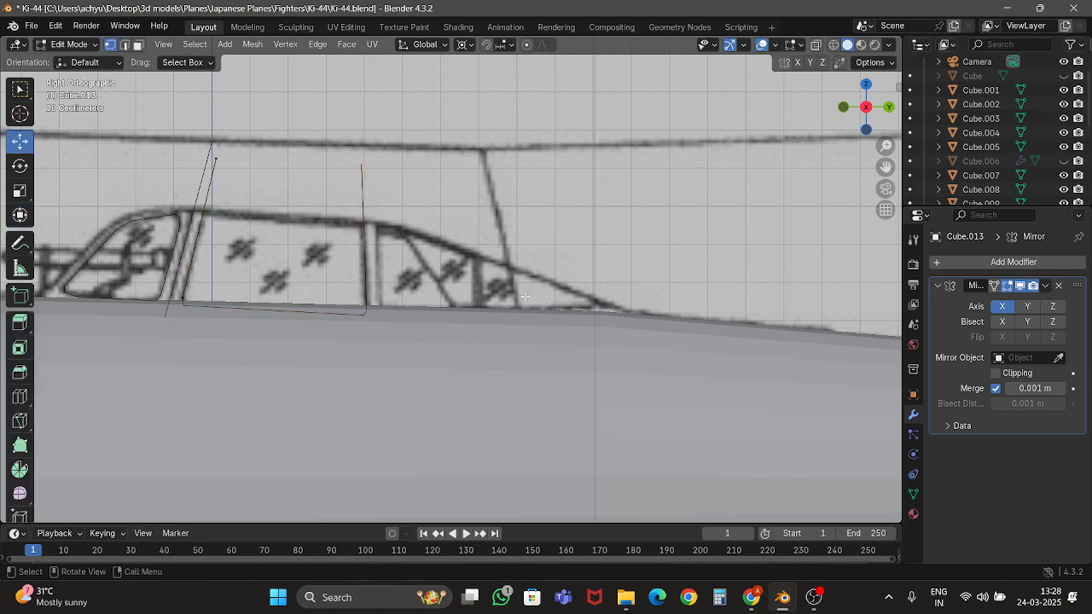
scroll(441, 276, "down", 2)
scroll(411, 250, "up", 3)
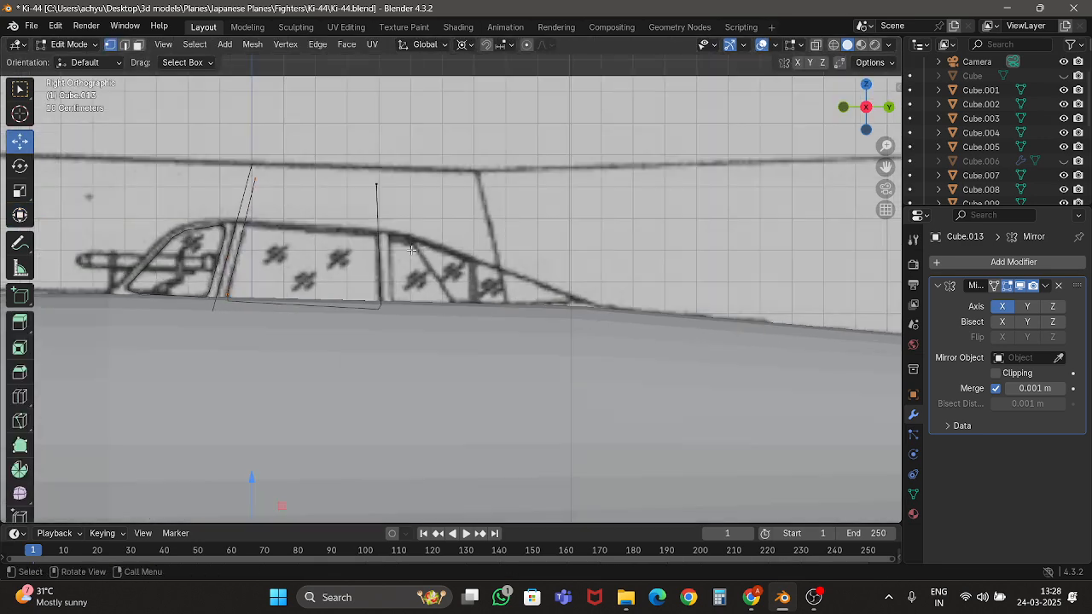
key("x")
left_click(411, 249)
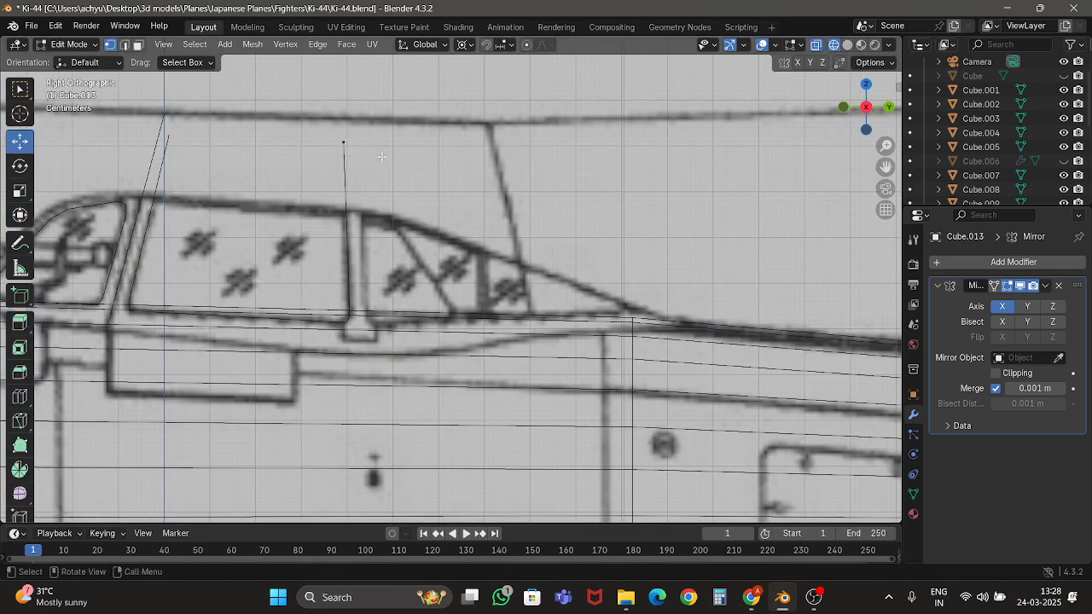
Move the vertex above the rear window, extrude it about 0.31 m down the front edge and shift its upper end to match the slant.
key("g")
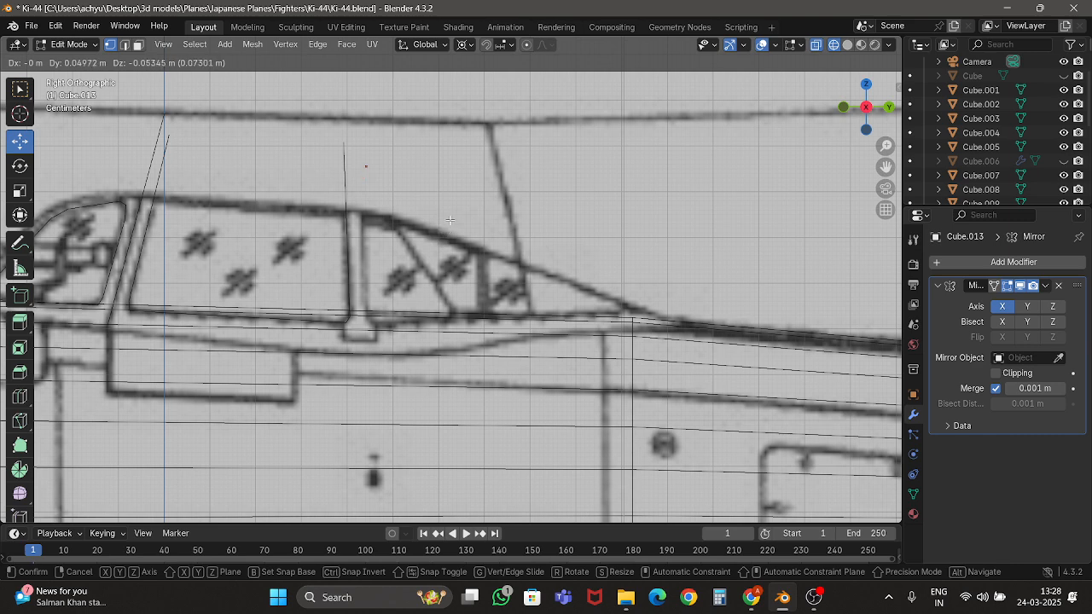
left_click(450, 221)
key("e")
left_click(442, 410)
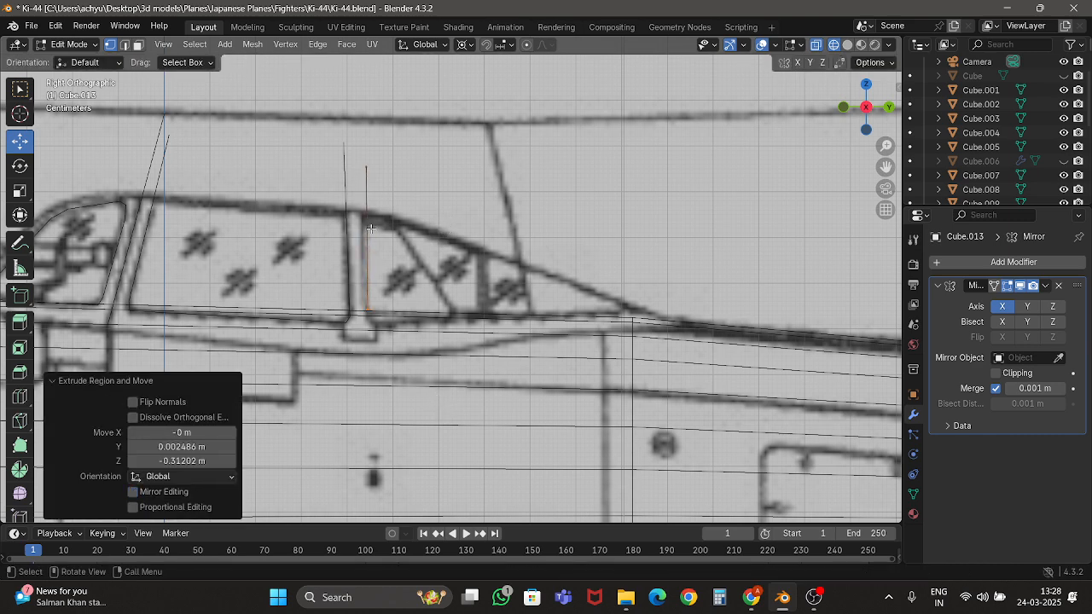
key("g")
left_click(390, 158)
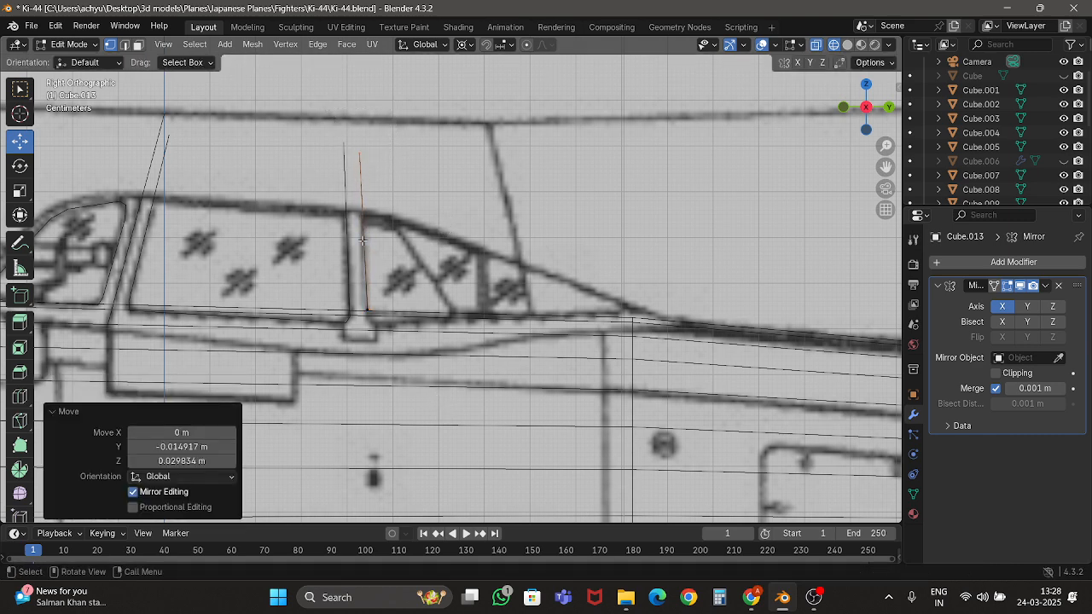
Extrude a segment of about 0.04 m around the rear window's lower front corner and adjust its vertices to the blueprint.
left_click(410, 318)
key("g")
left_click(410, 317)
scroll(409, 318, "up", 4)
key("e")
left_click(418, 352)
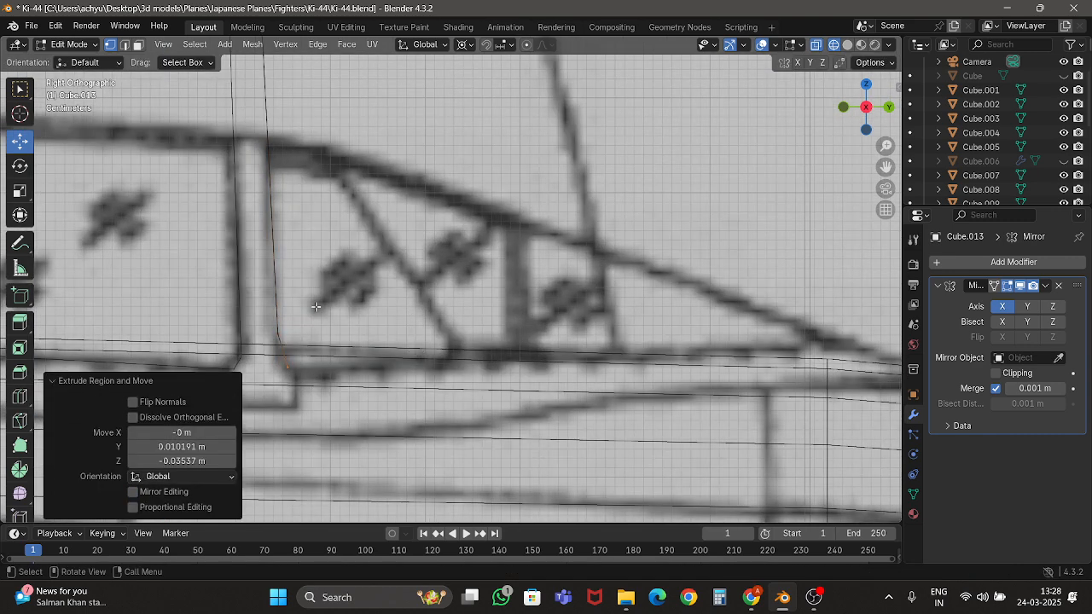
left_click_drag(254, 311, 324, 351)
key("g")
left_click(320, 352)
scroll(293, 198, "down", 4)
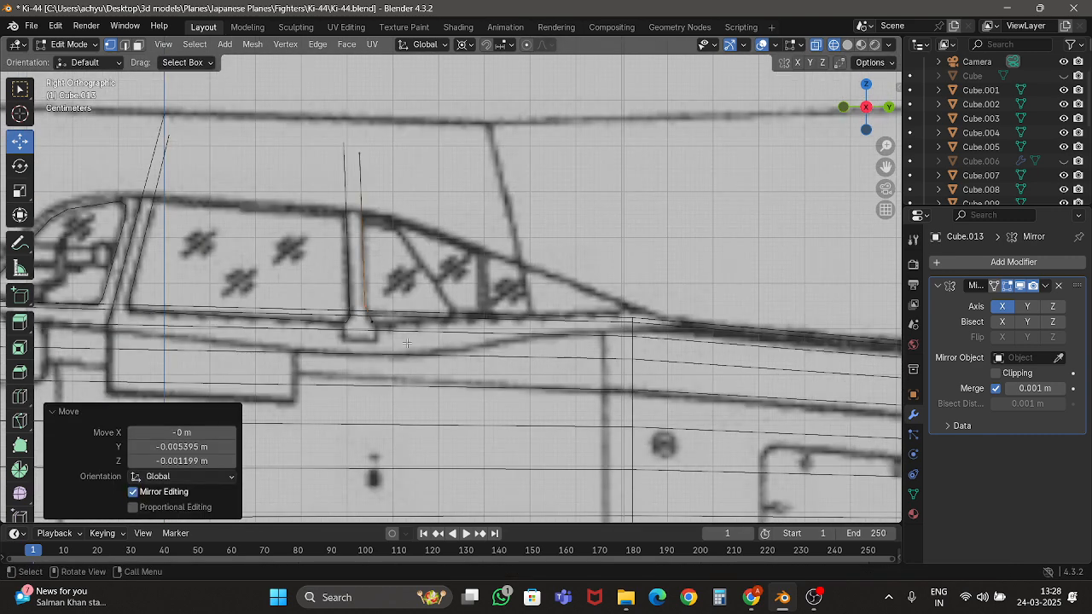
Extrude the rear window outline about 0.03 m past the corner, 0.51 m along the lower edge and 0.10 m upward at the rear.
scroll(407, 342, "up", 4)
left_click(314, 351)
key("g")
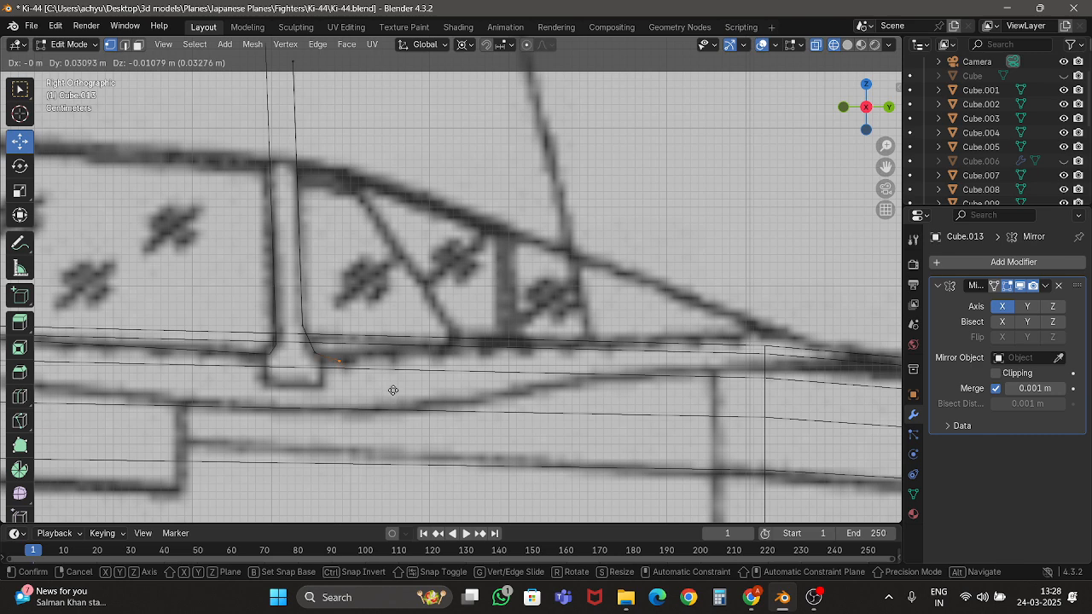
left_click(393, 390)
key("e")
left_click(876, 371)
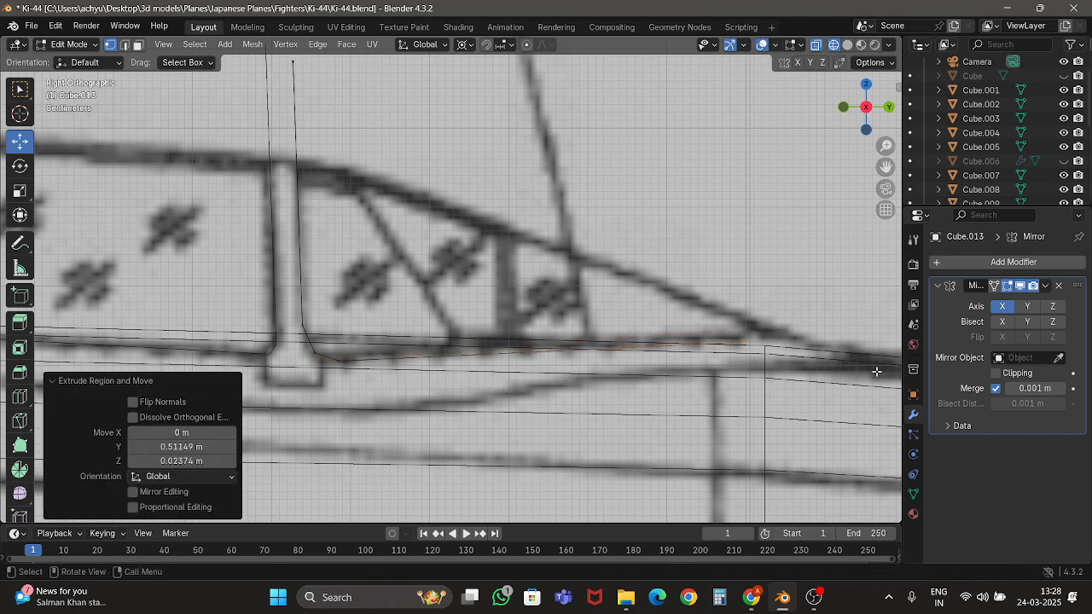
key("e")
left_click(893, 294)
key("z")
key("6")
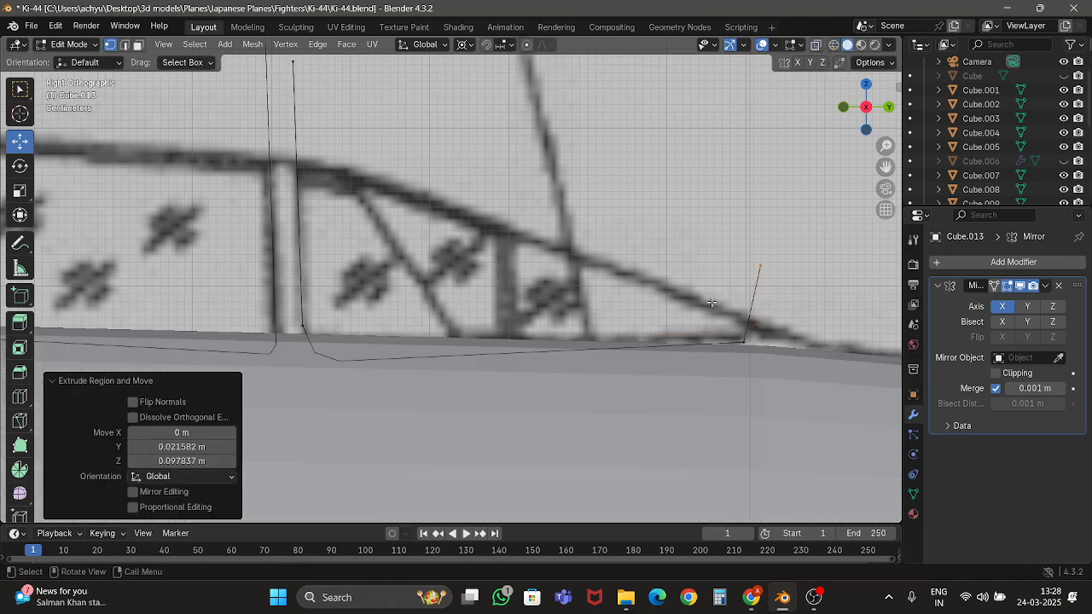
Save the file and join the separate canopy window outlines with the windshield window outline into one object.
key("Tab")
scroll(597, 281, "down", 12)
middle_click_drag(525, 257, 587, 288)
key("ctrl+s")
scroll(447, 295, "up", 4)
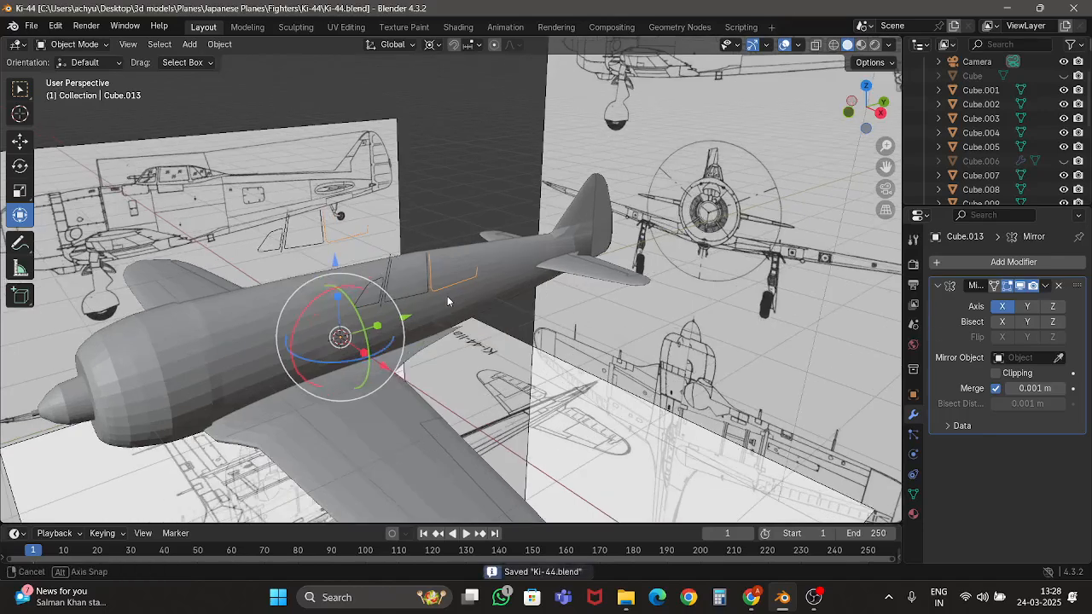
left_click(389, 307, "shift")
left_click(319, 318, "shift")
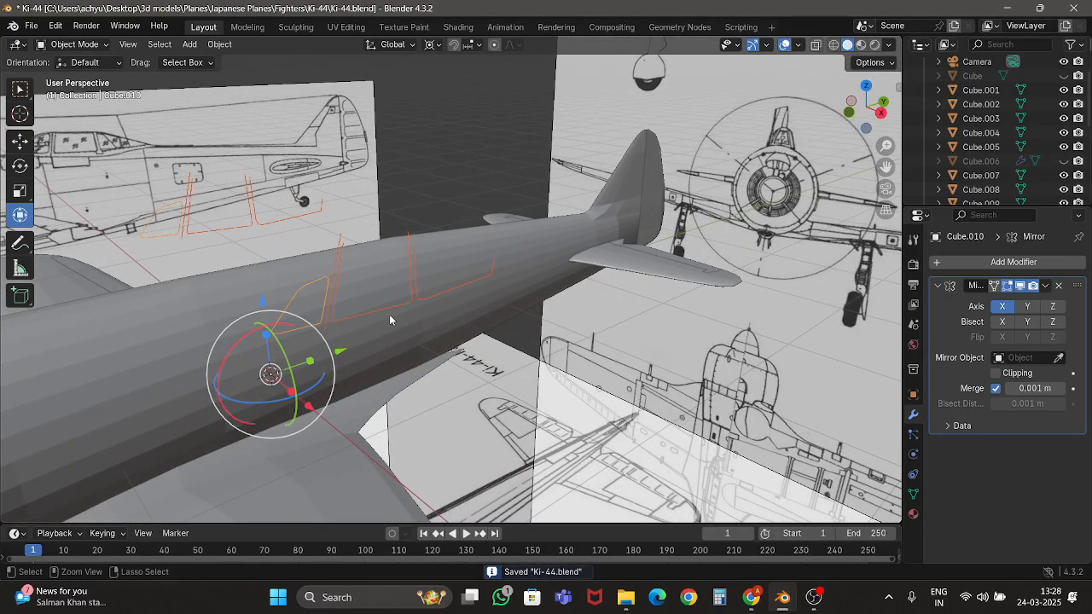
key("ctrl+j")
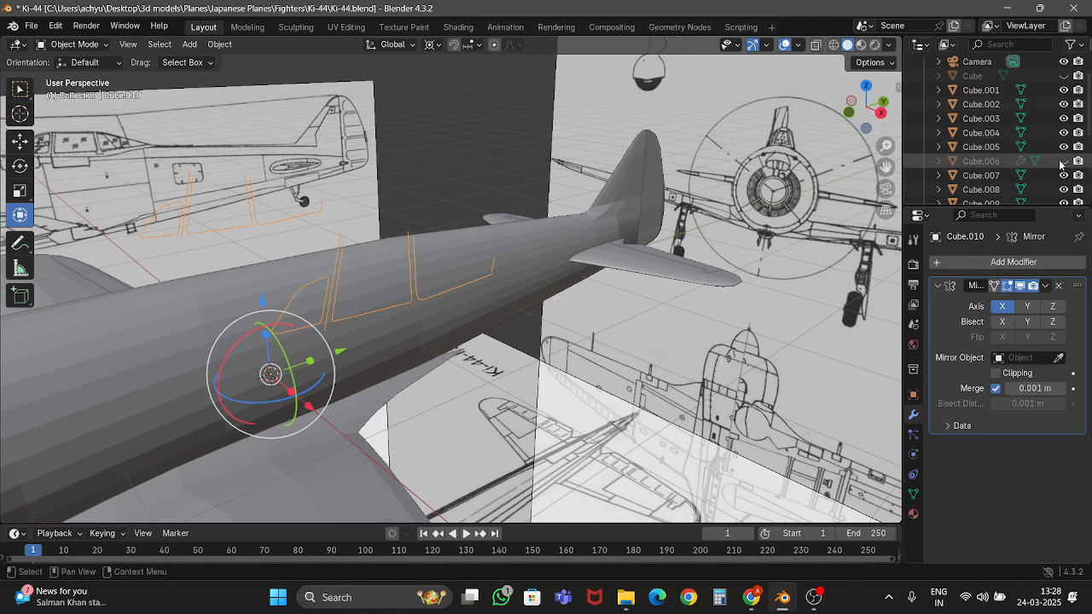
Unhide the old solid canopy object and open its mesh for editing.
left_click(1063, 76)
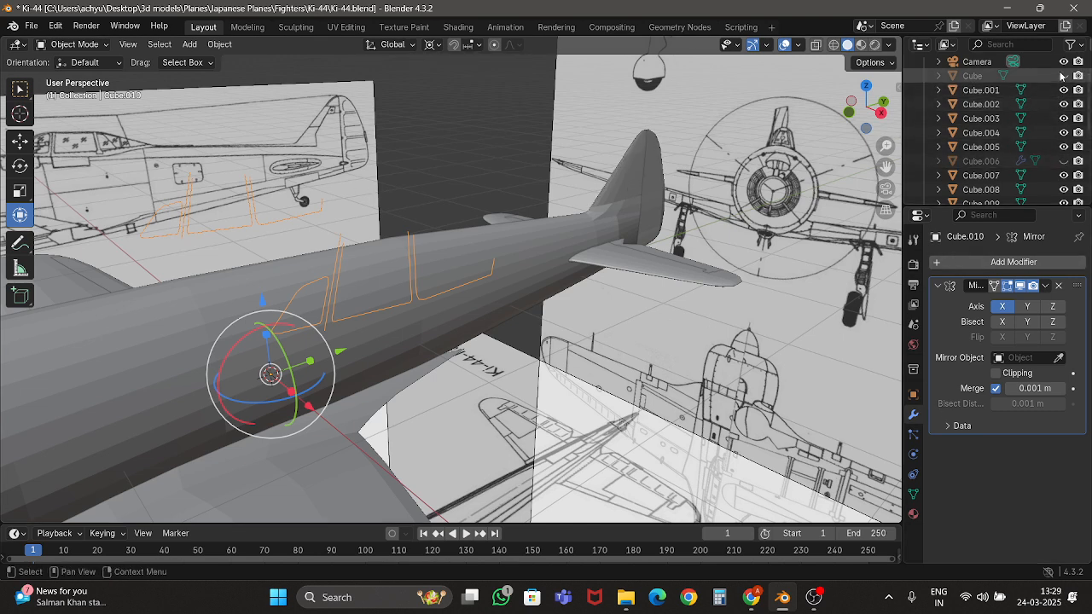
left_click(225, 263)
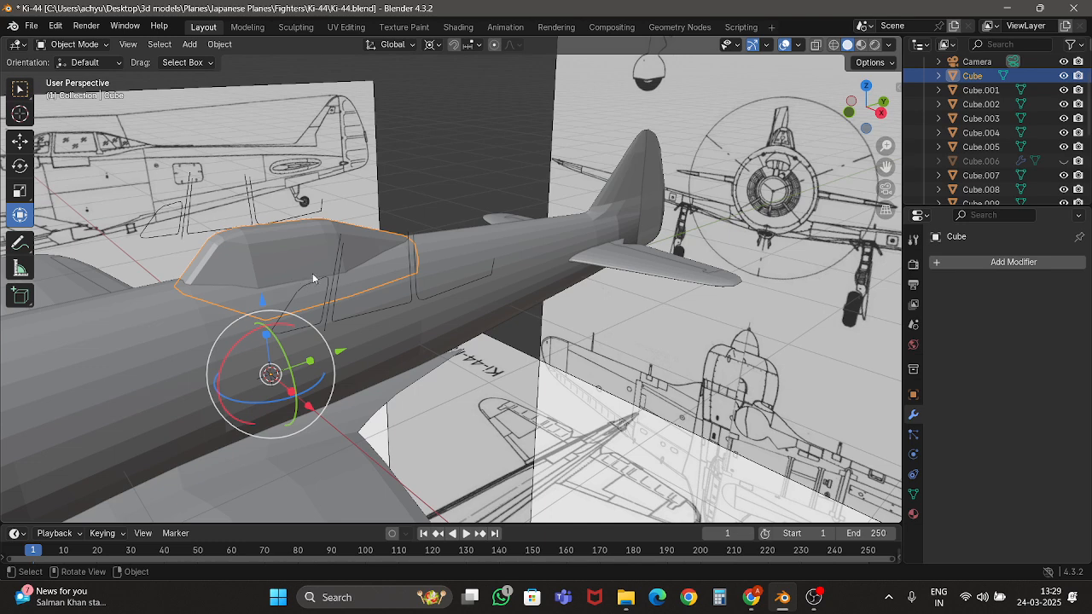
key("Tab")
scroll(975, 168, "down", 4)
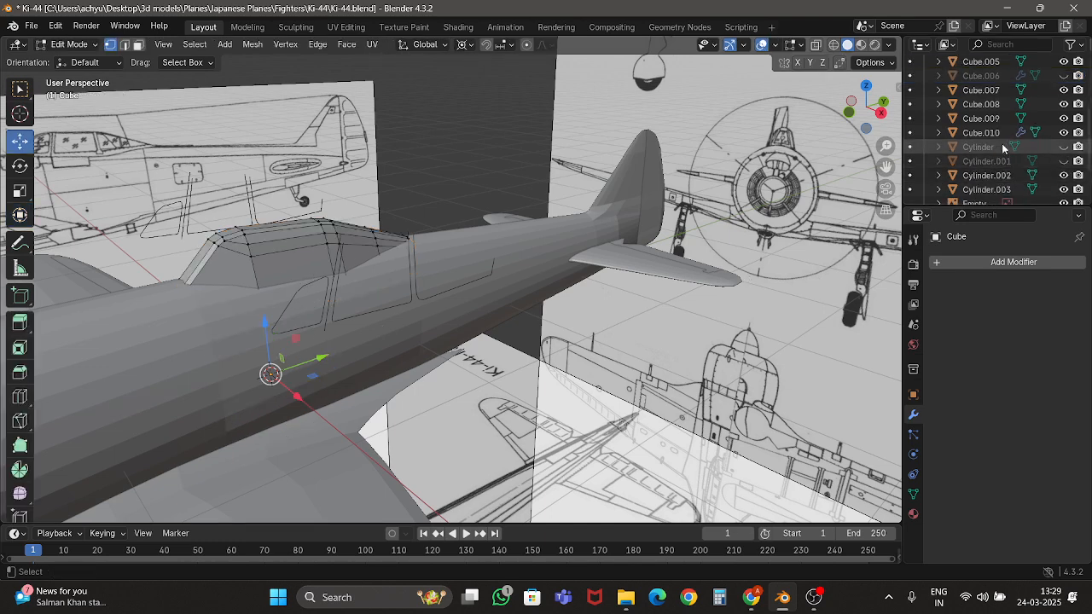
left_click(991, 135)
left_click(881, 113)
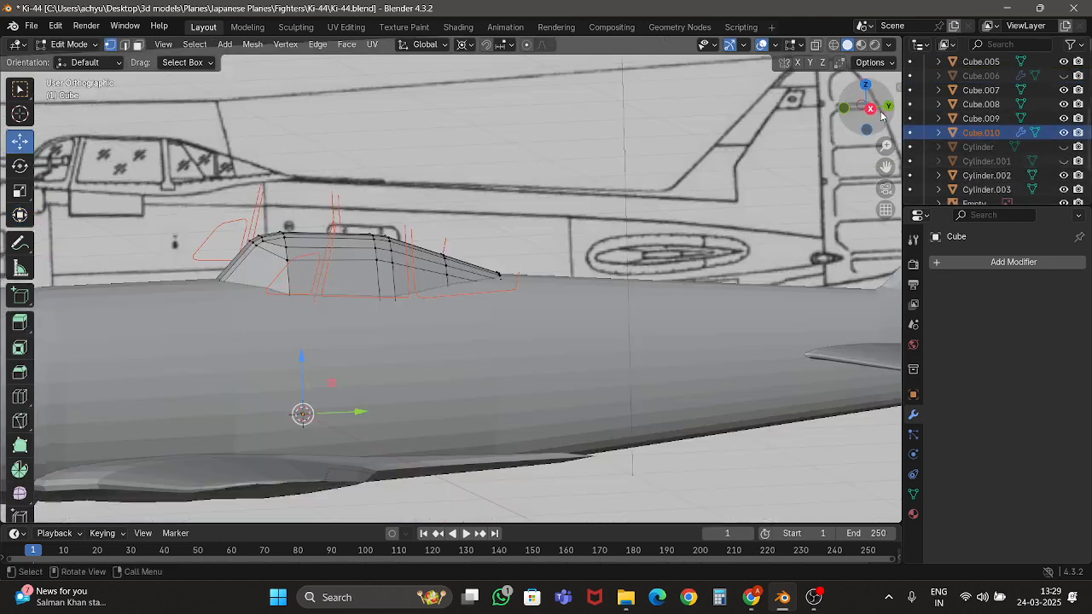
left_click(252, 44)
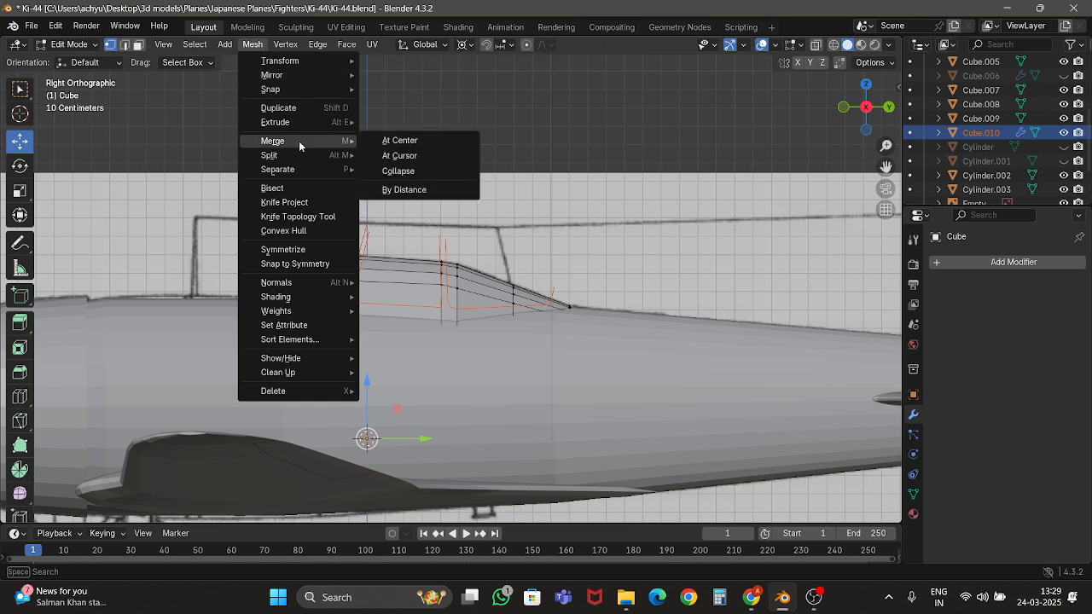
scroll(409, 346, "up", 4)
key("Tab")
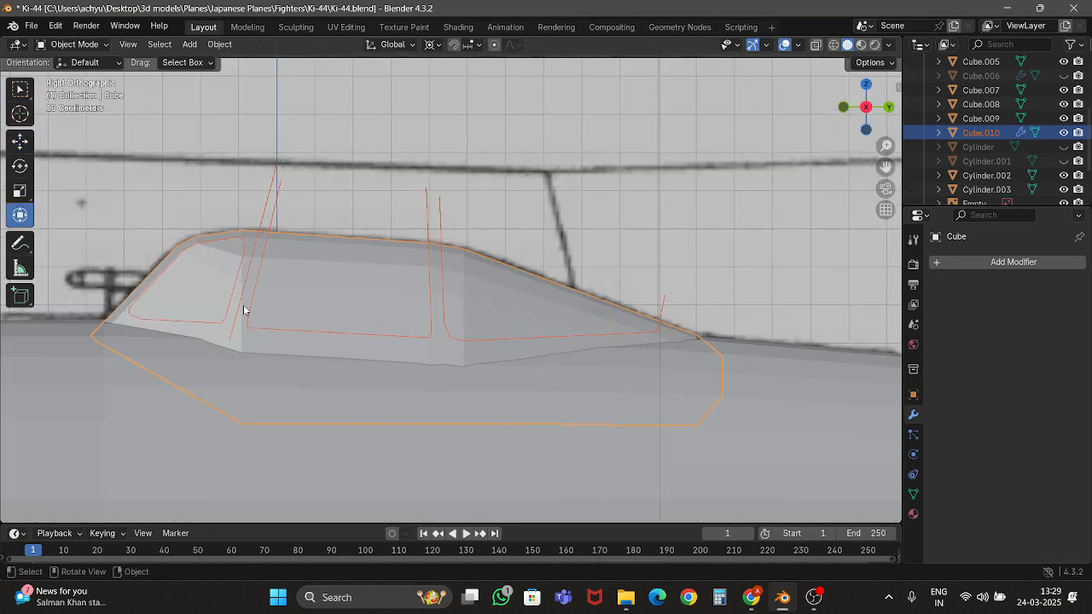
Move the lower end of the frame line behind the windshield window about 0.18 m downward, past the canopy's lower edge.
left_click(240, 304)
middle_click_drag(265, 318, 329, 280, "shift")
scroll(324, 282, "up", 2)
key("Tab")
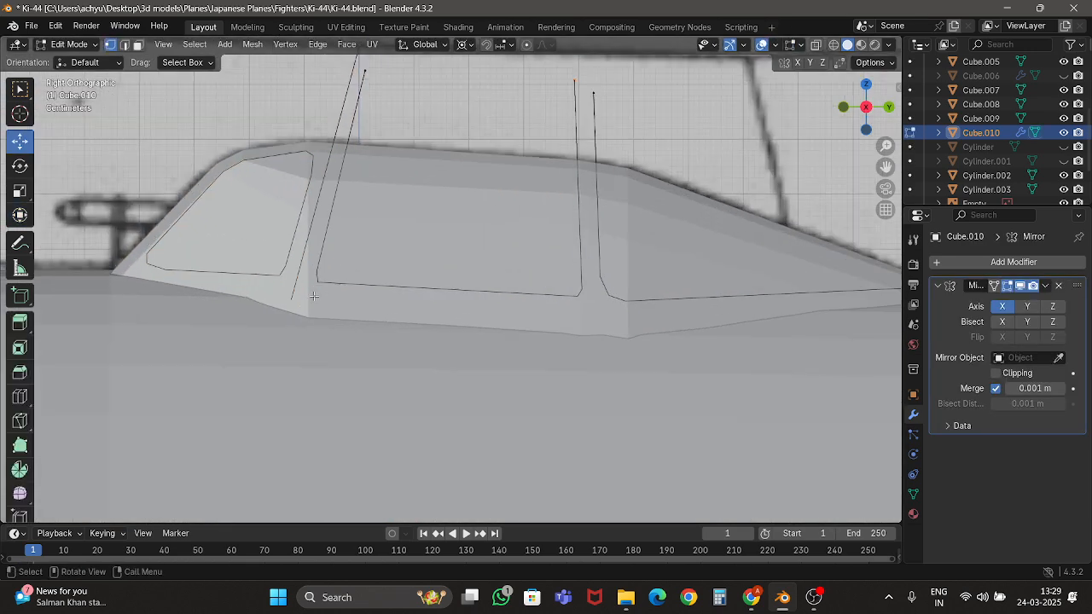
key("shift+z")
key("shift+z")
key("shift+z")
key("g")
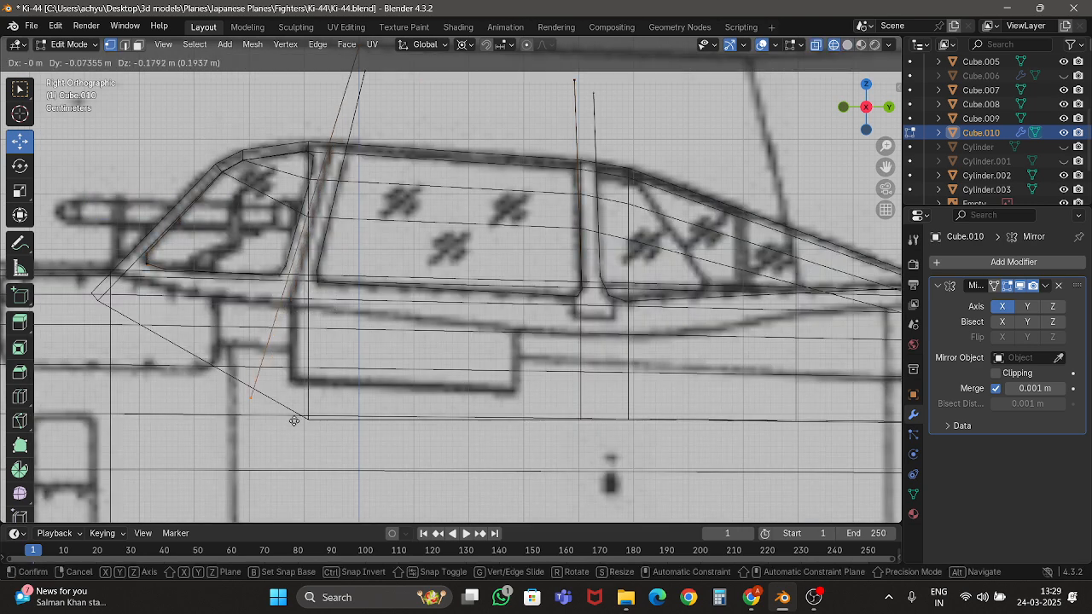
left_click(310, 365)
key("shift+z")
key("Tab")
Knife-project the window outlines onto the canopy mesh from the right orthographic view without cutting through.
scroll(307, 356, "down", 3)
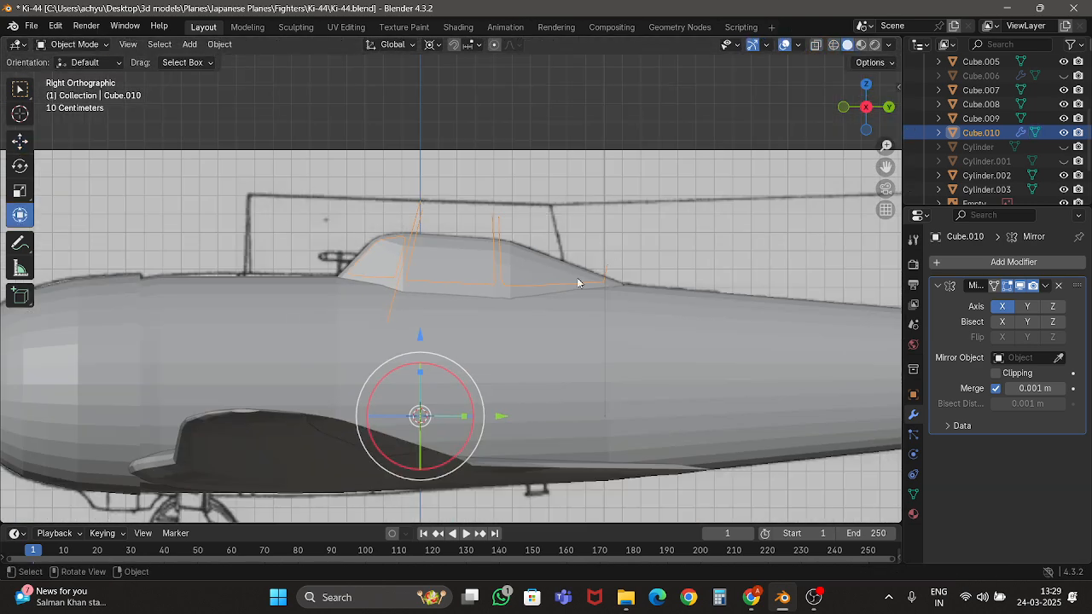
left_click(495, 294)
key("Tab")
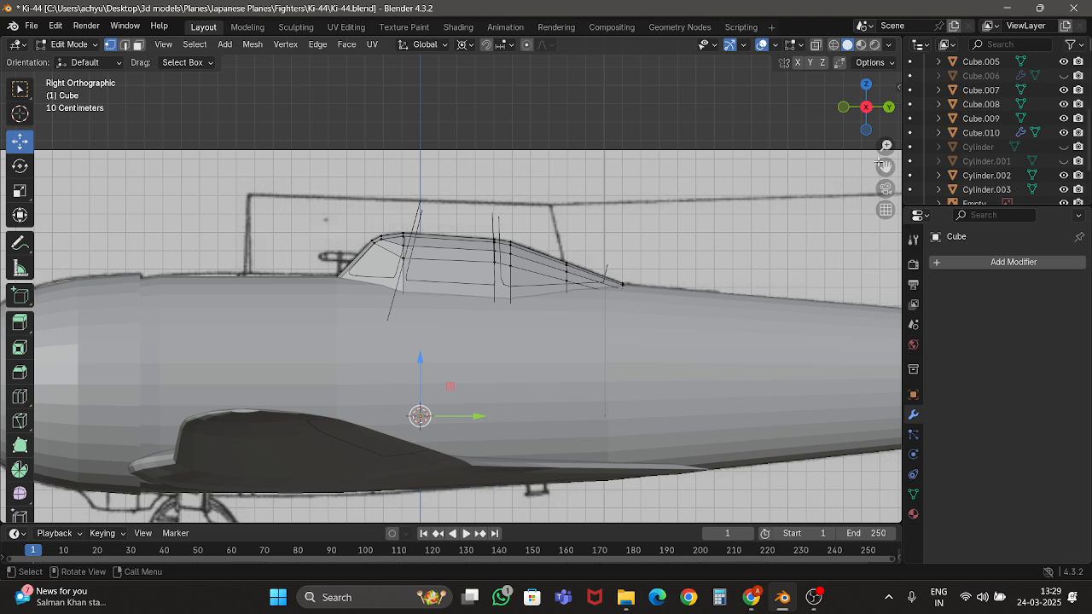
left_click(972, 133)
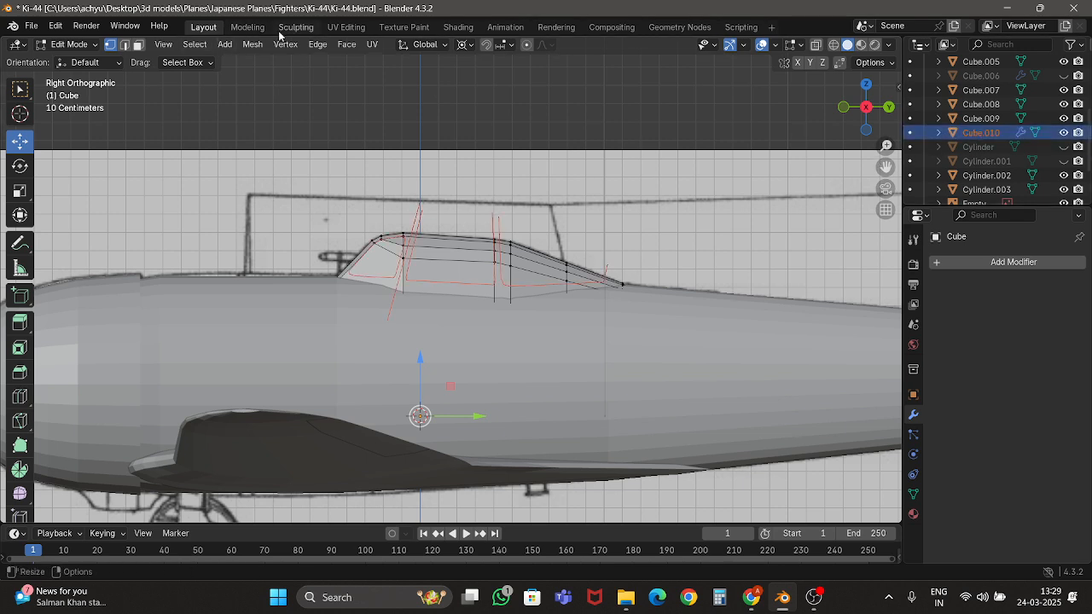
left_click(254, 44)
left_click(305, 200)
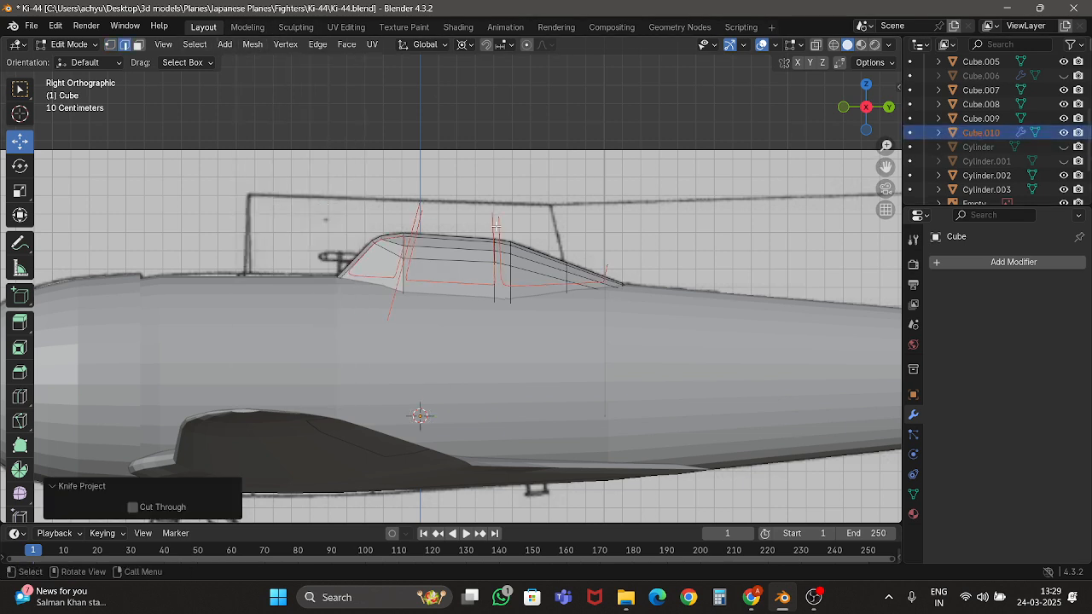
Knife-project the same outlines onto the canopy's other side from the left orthographic view.
scroll(497, 226, "up", 4)
left_click(865, 108)
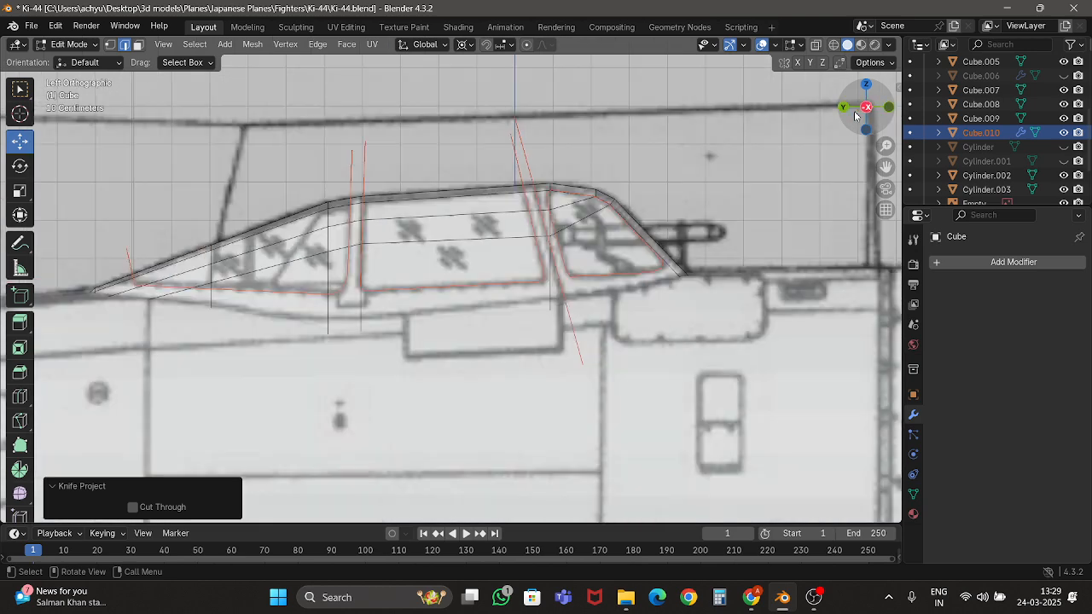
left_click(253, 45)
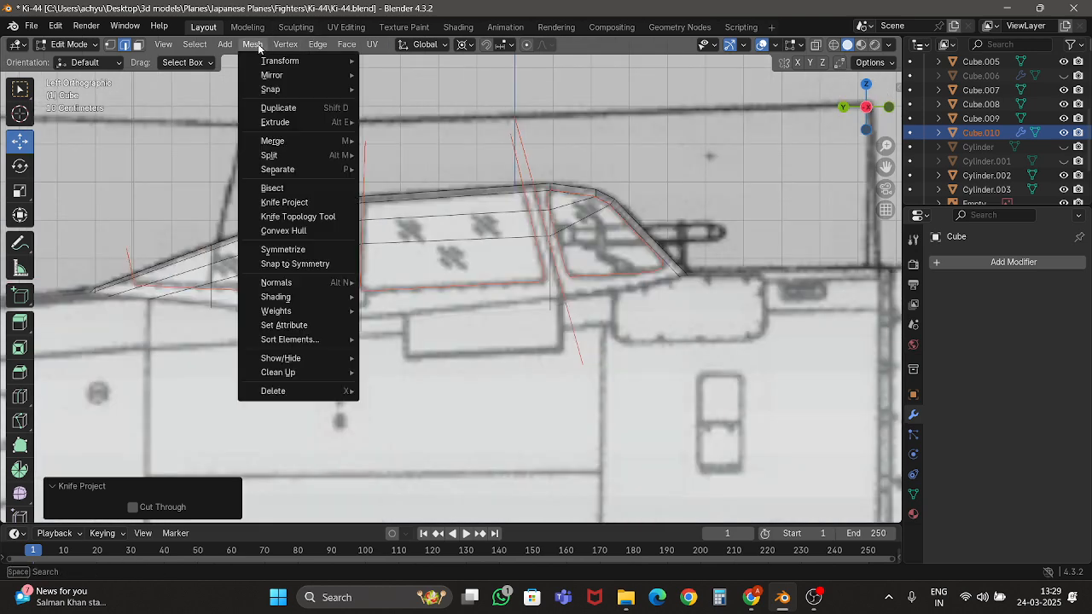
left_click(304, 200)
Return to Object Mode and delete the joined window outline object.
scroll(601, 234, "down", 2)
middle_click_drag(601, 234, 529, 268)
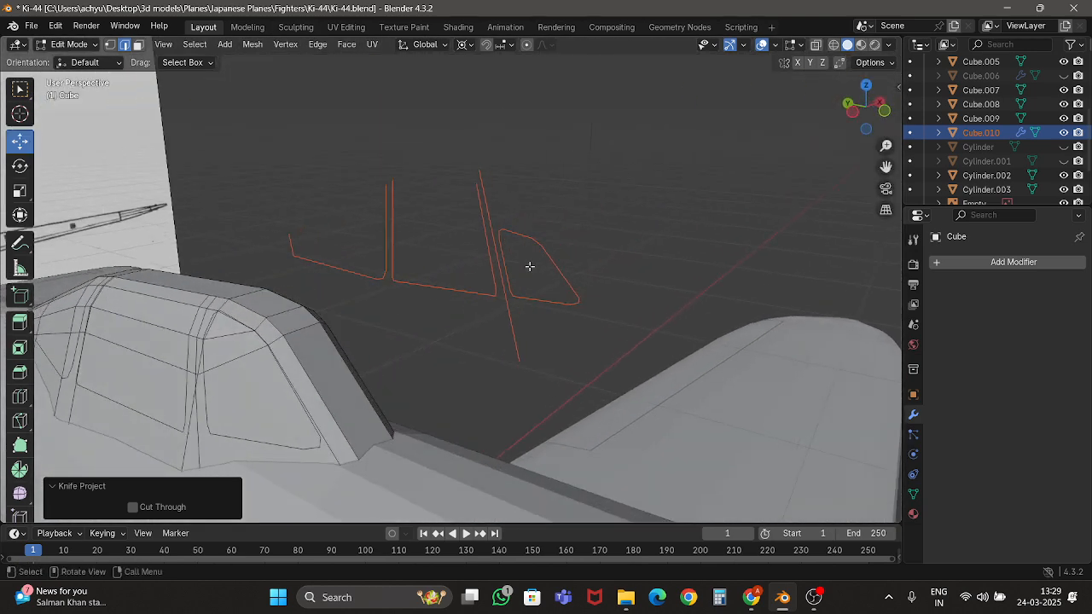
key("Tab")
left_click(484, 277)
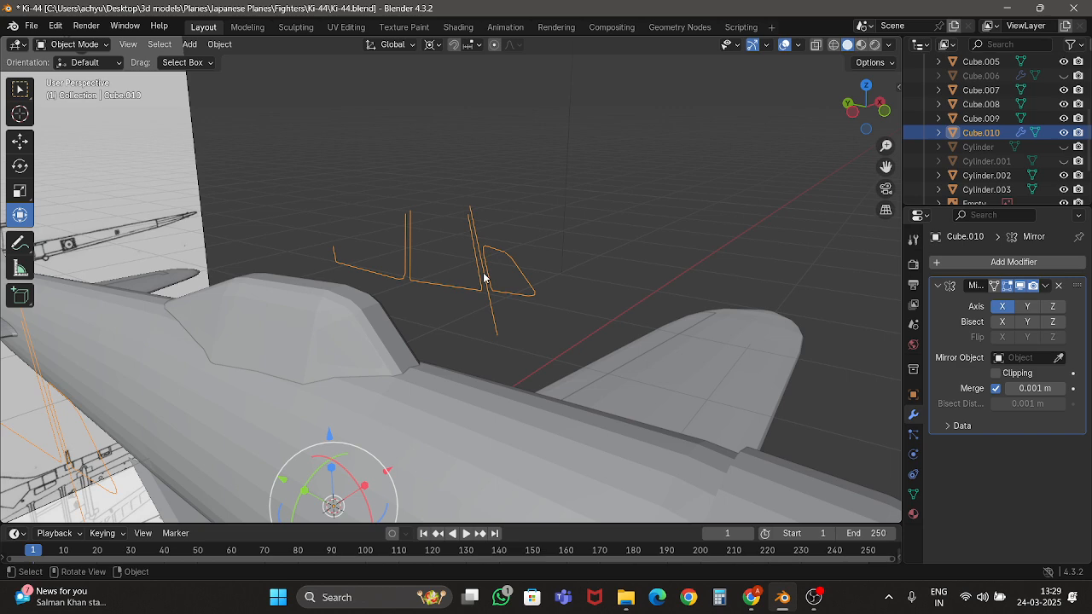
left_click(361, 331)
left_click(480, 274)
key("Delete")
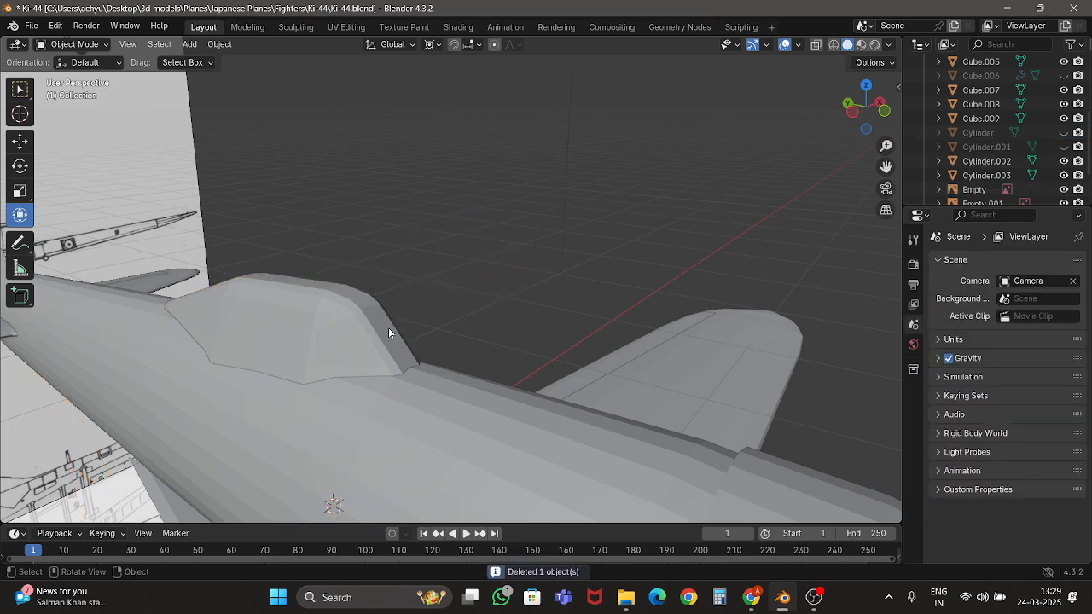
Add a Boolean Difference modifier to the canopy with Cube.009 as its object and apply it.
left_click(390, 329)
left_click(1006, 265)
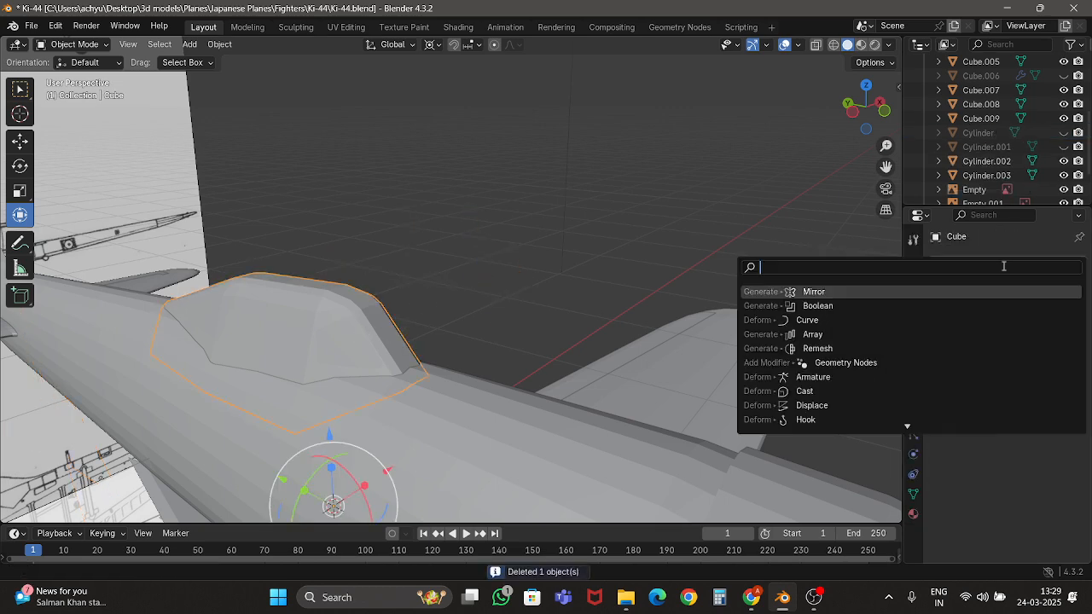
left_click(810, 307)
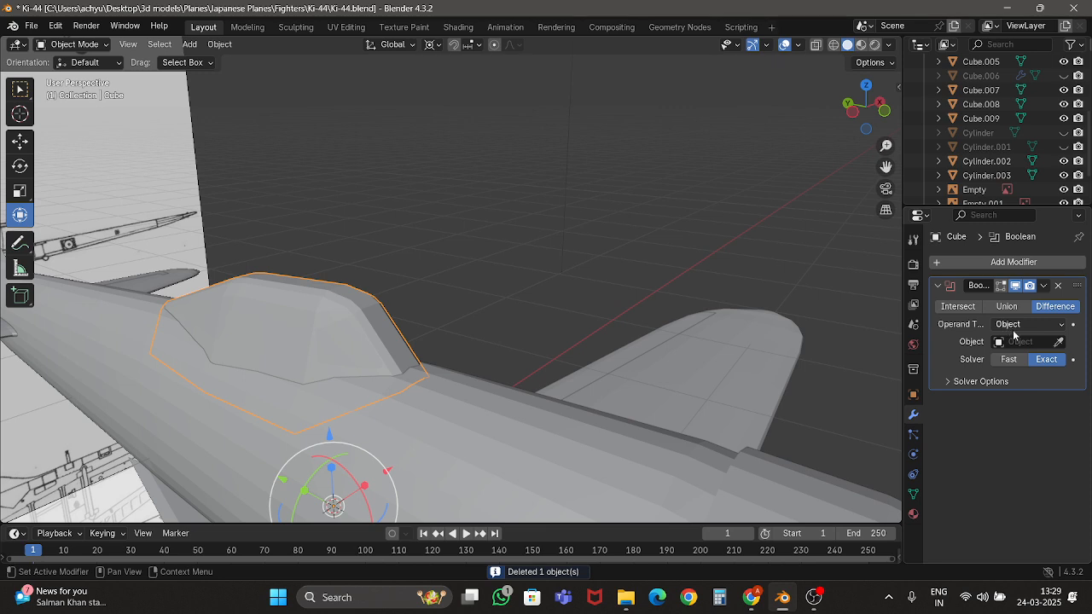
left_click(430, 389)
left_click(326, 333)
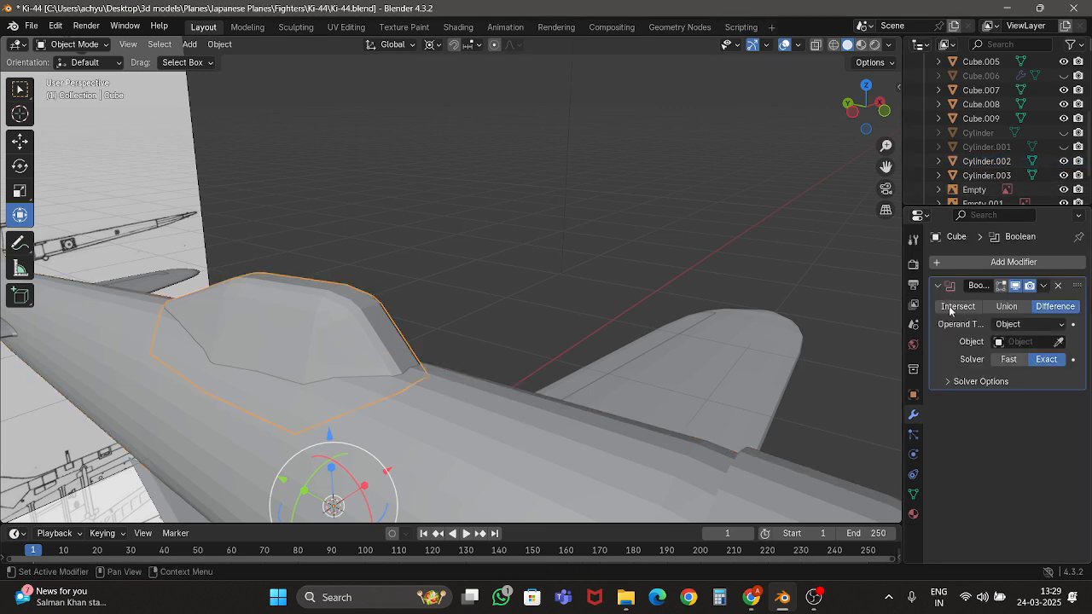
left_click(1032, 341)
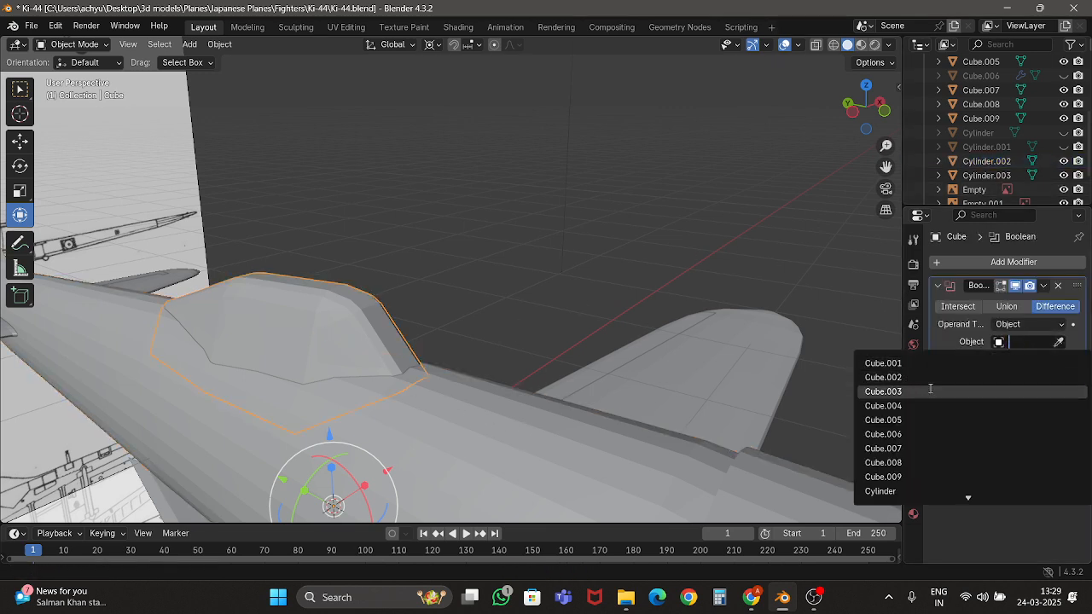
left_click(889, 476)
key("ctrl+a")
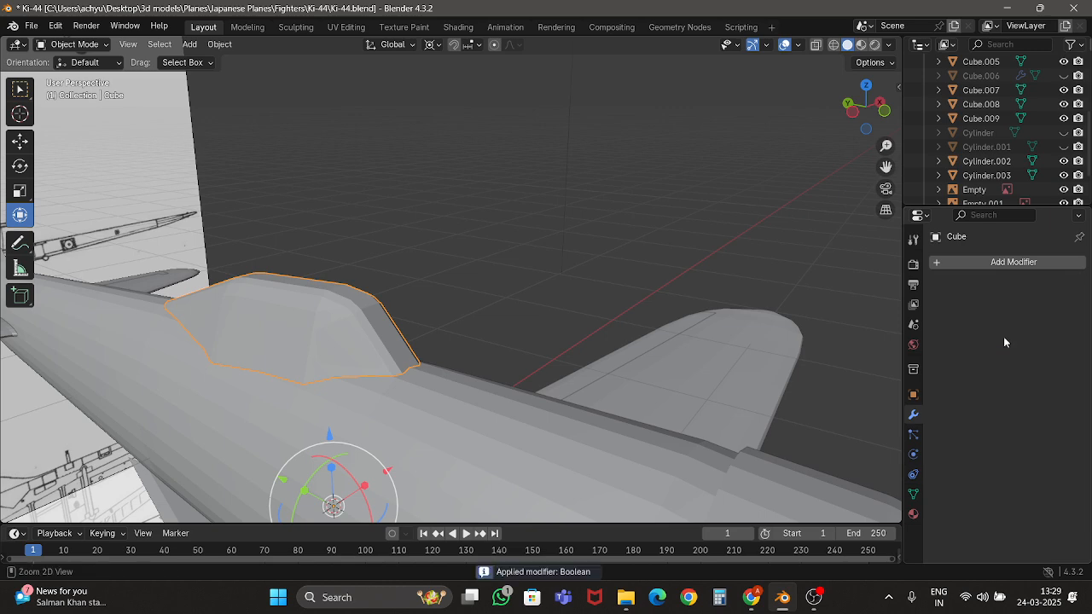
Select the faces of the canopy's middle window section on both sides using X-ray in the right orthographic view.
key("Tab")
middle_click_drag(483, 346, 551, 350)
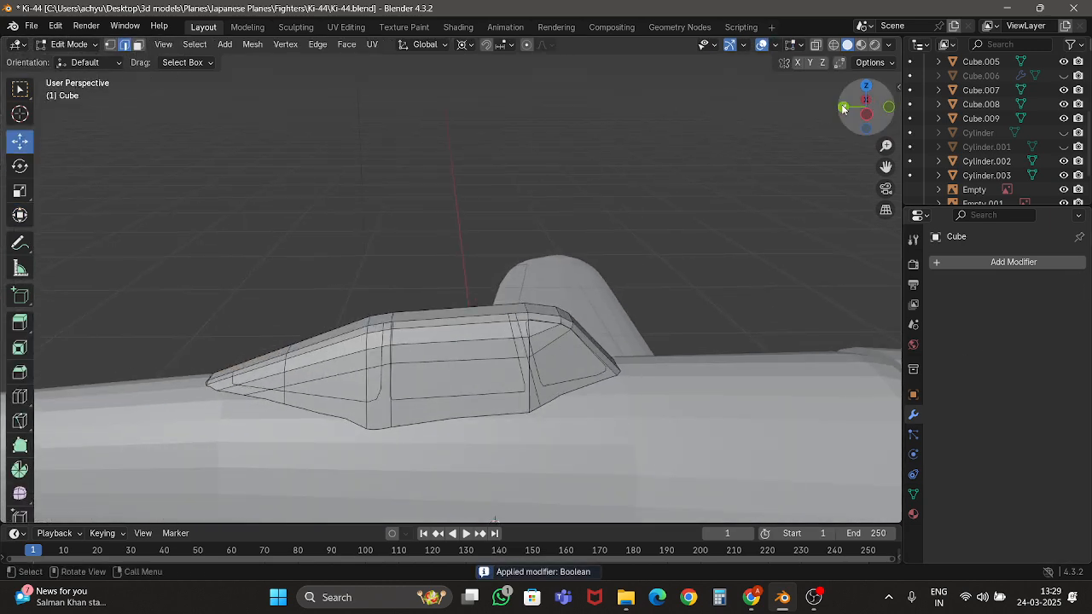
left_click(867, 100)
scroll(461, 178, "up", 5)
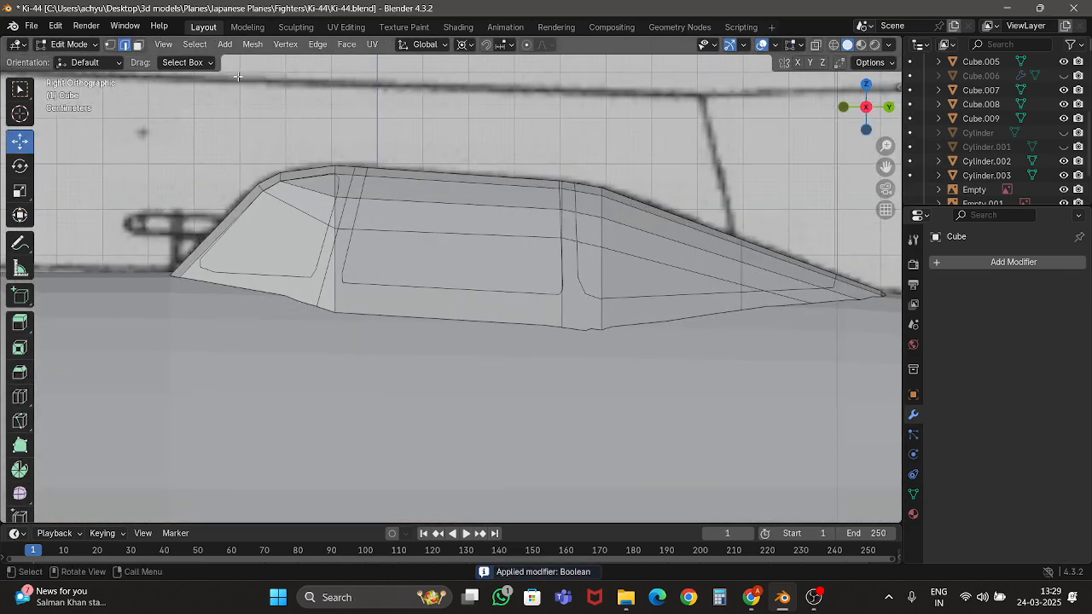
key("alt+z")
key("alt+z")
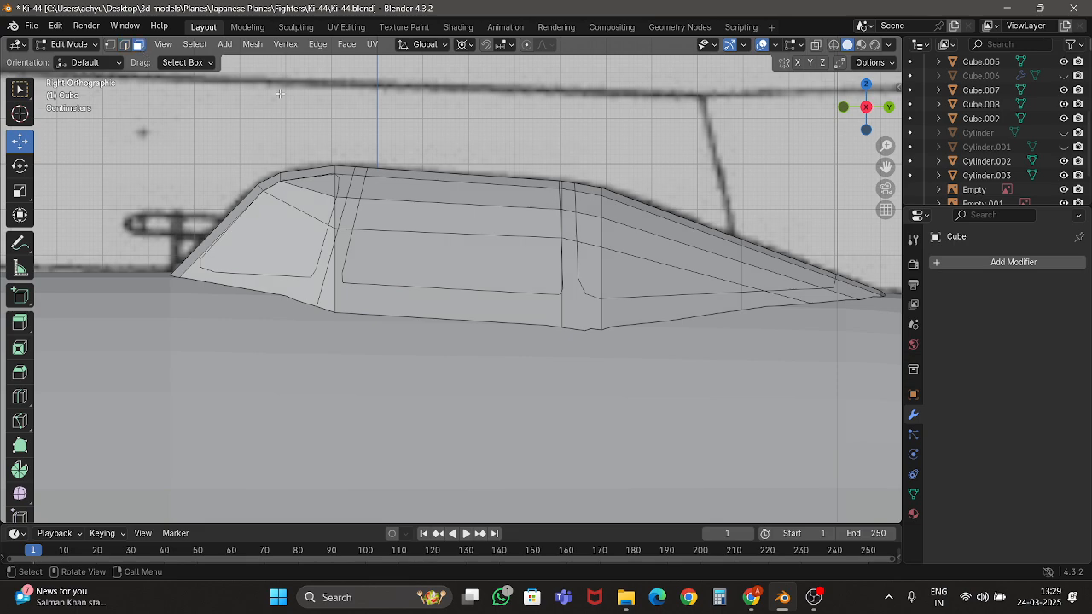
key("alt+z")
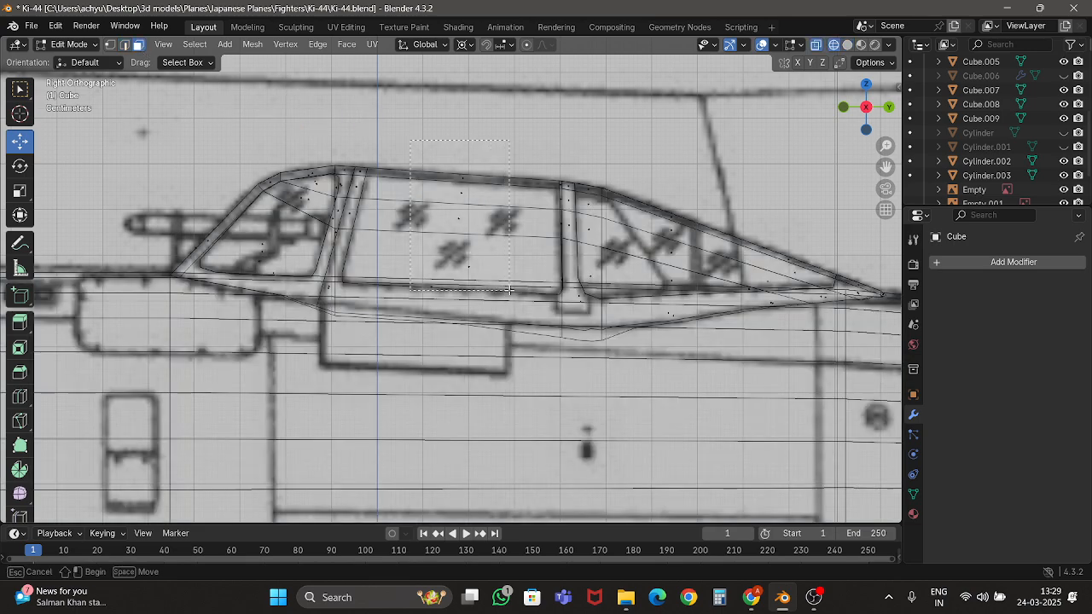
left_click_drag(510, 290, 509, 289)
key("alt+z")
scroll(409, 197, "down", 2)
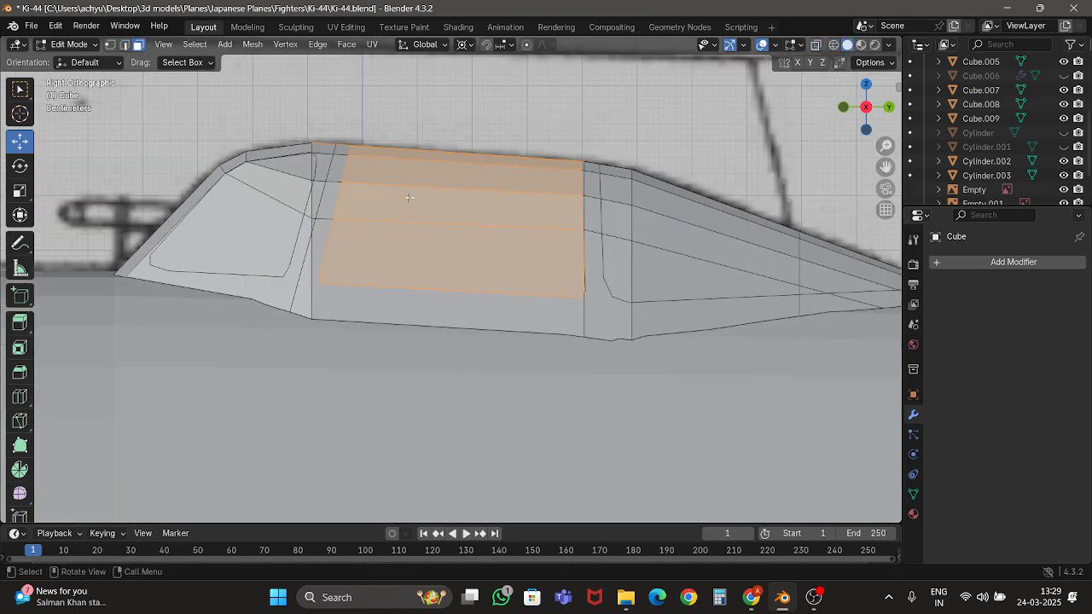
Examine the selected middle canopy section and the projected window lines from several angles and clear the selection.
middle_click_drag(410, 197, 497, 305)
scroll(449, 244, "down", 7)
scroll(497, 305, "up", 6)
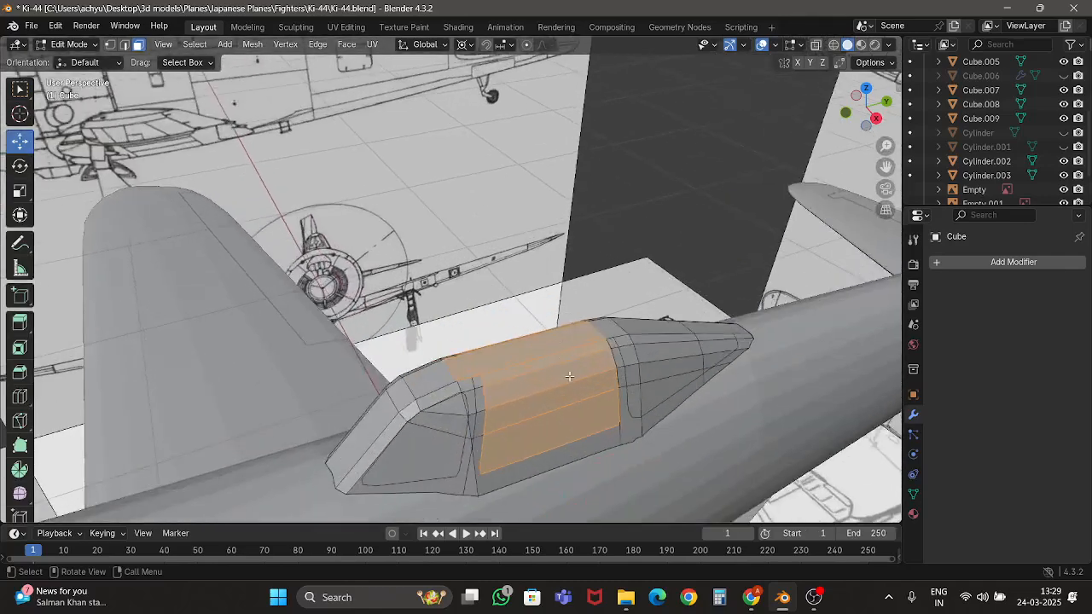
middle_click_drag(569, 376, 553, 298, "shift")
scroll(512, 294, "up", 2)
middle_click_drag(383, 298, 449, 314)
scroll(449, 316, "down", 5)
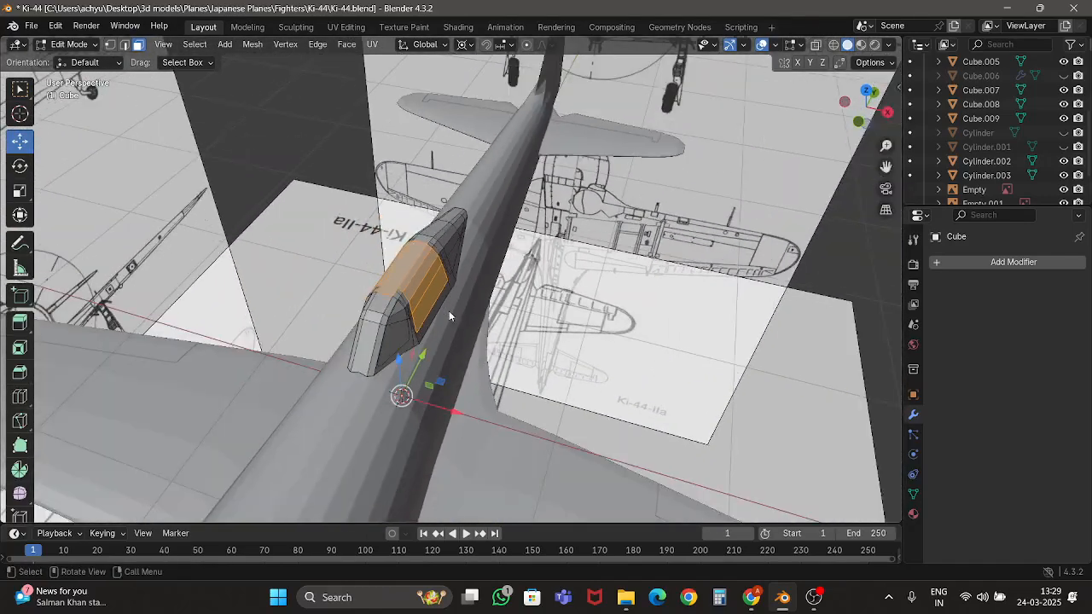
key("Tab")
scroll(377, 303, "up", 4)
key("Tab")
scroll(423, 246, "up", 3)
scroll(423, 246, "down", 4)
left_click(603, 298)
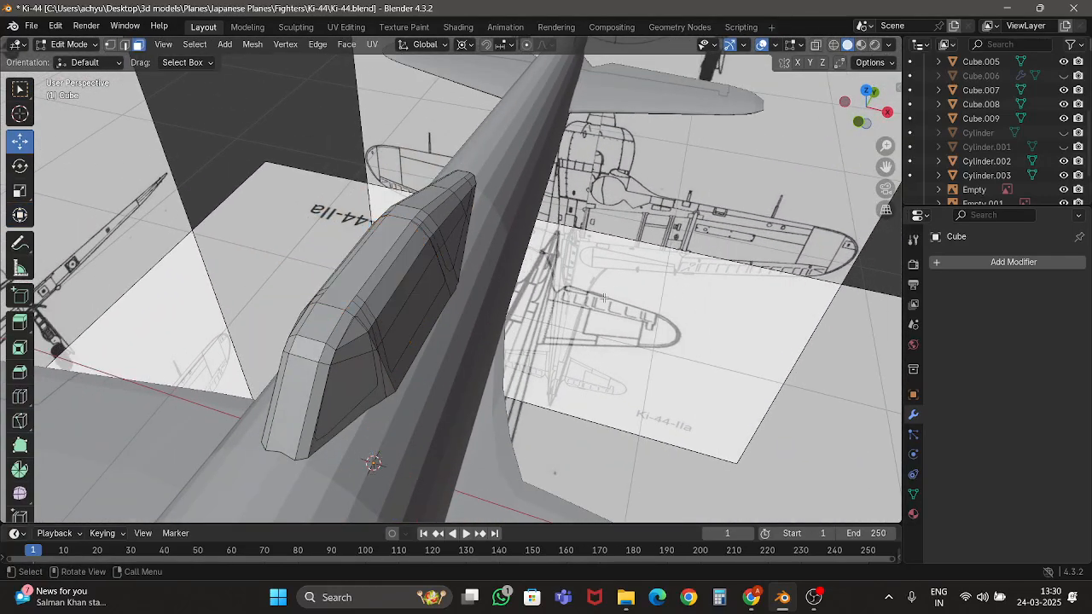
Reopen the canopy mesh for editing and ready the Knife tool at the frame lines on its roof in top view.
key("Tab")
left_click(874, 93)
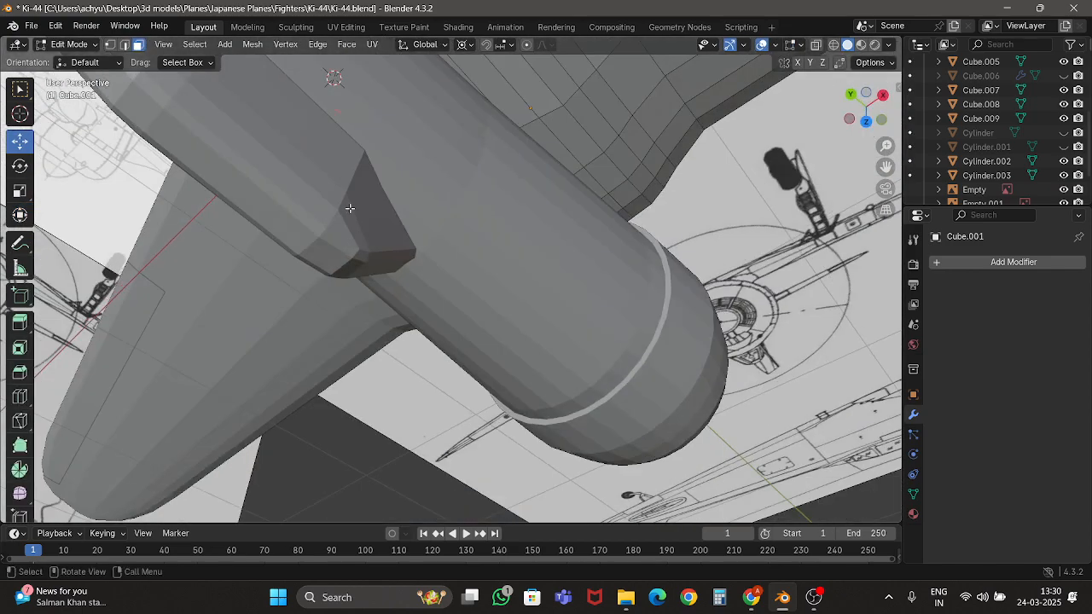
key("Tab")
left_click(347, 207)
key("Tab")
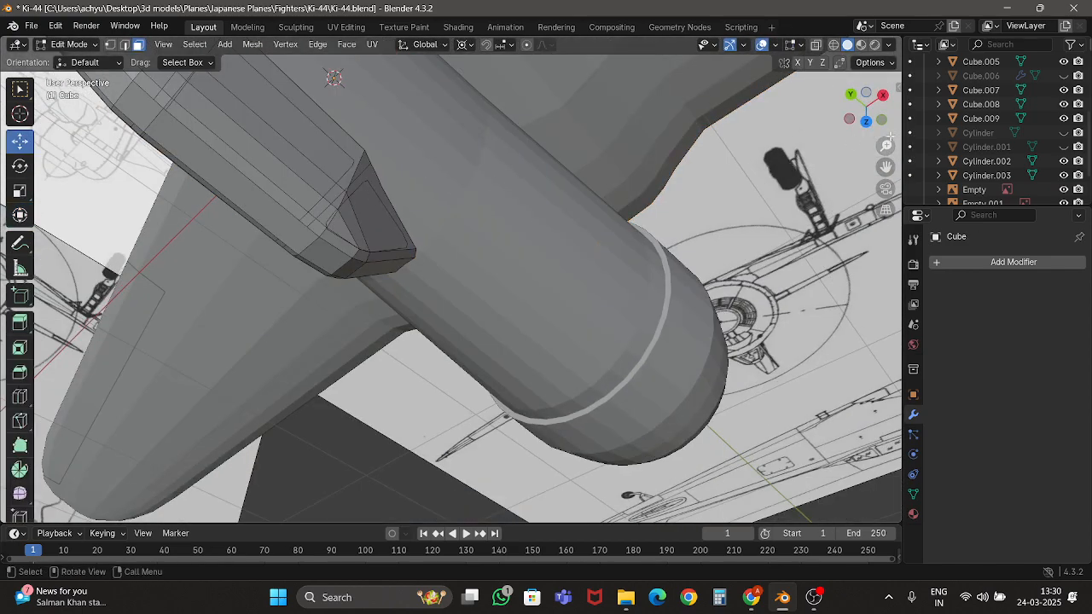
left_click(866, 121)
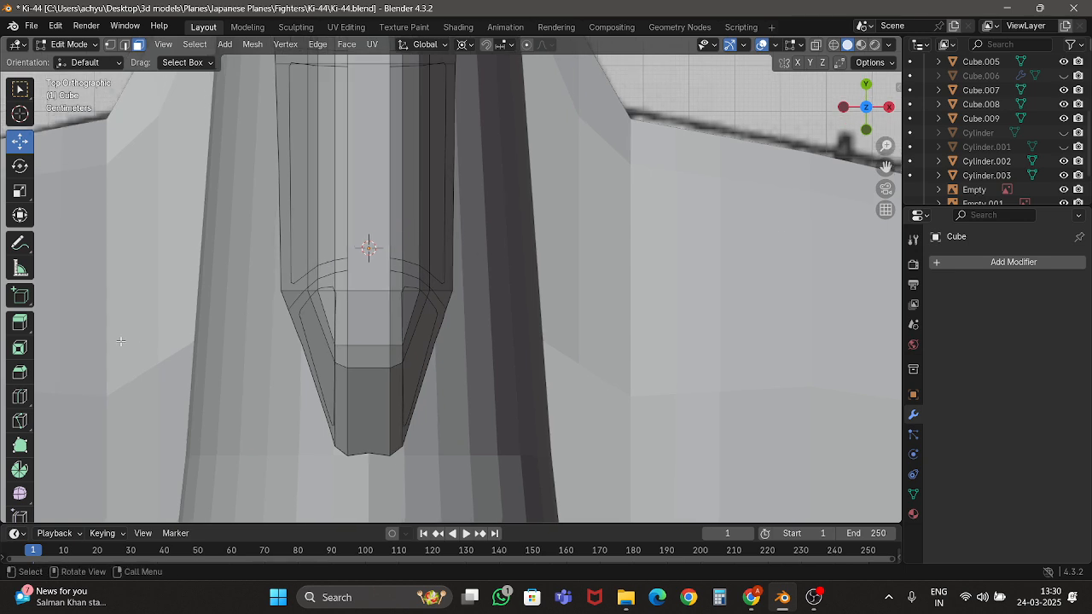
left_click(21, 421)
scroll(214, 268, "up", 4)
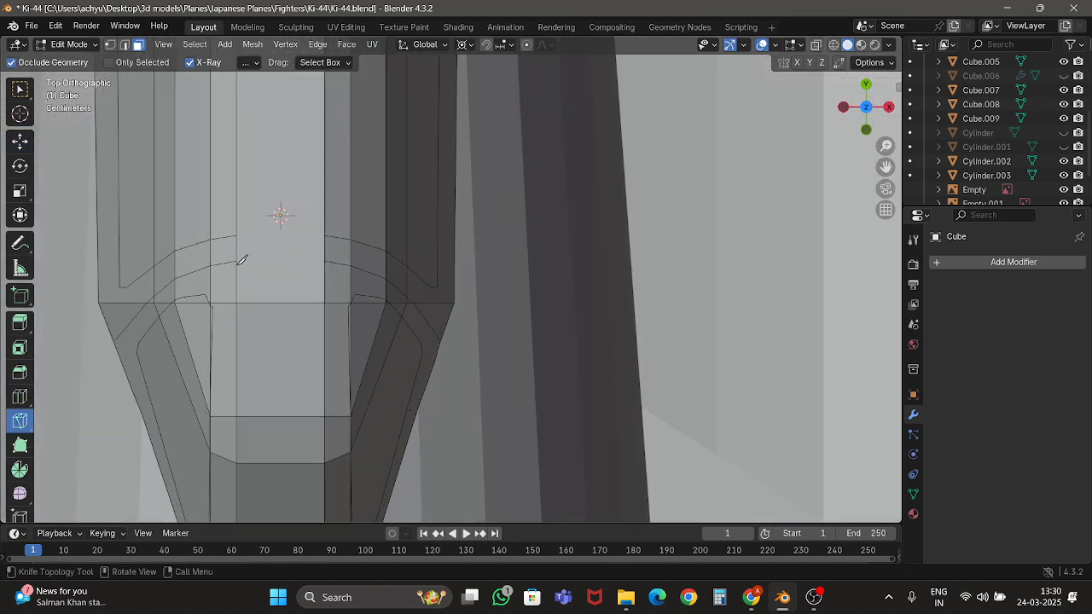
Knife-cut two segments across the canopy's centre strip, joining both halves of the two arched frame lines near the windshield.
left_click(239, 260)
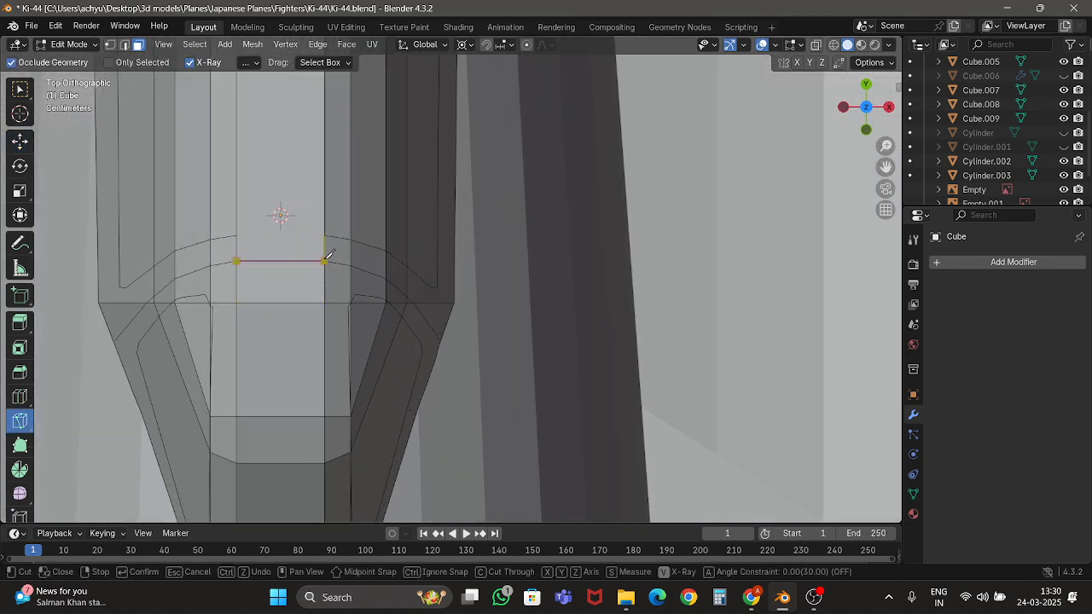
key("Return")
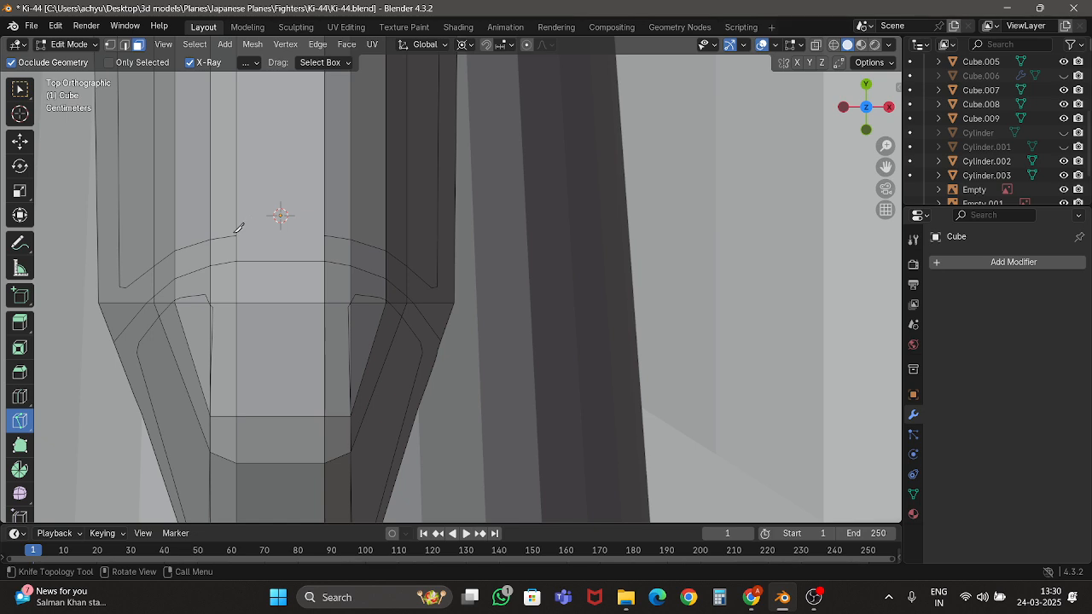
left_click(238, 235)
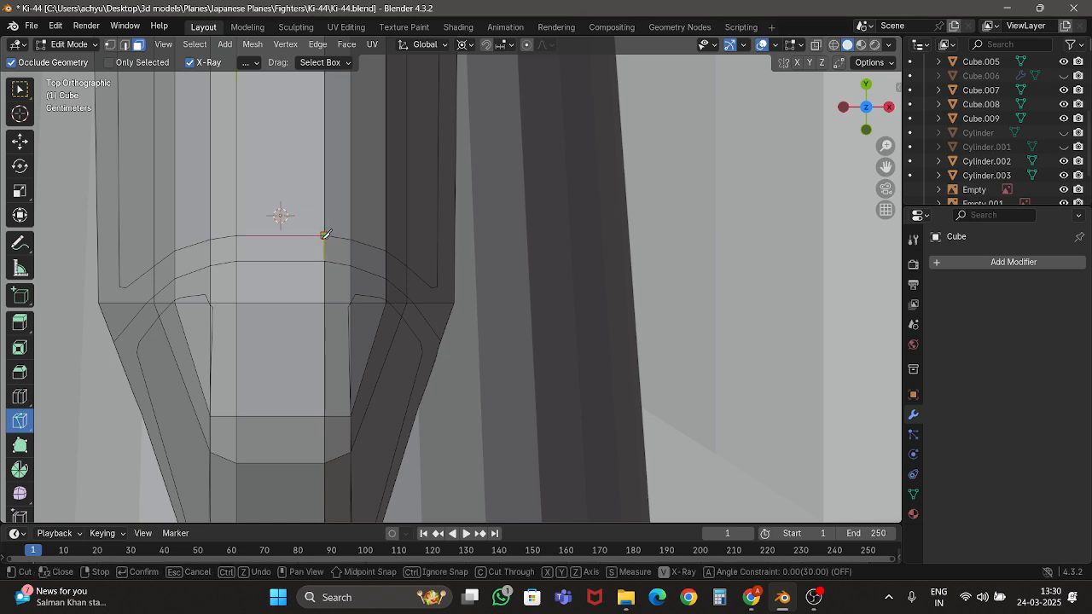
key("Return")
Knife-cut two segments across the centre strip to join the frame lines on both sides of the canopy's rear cross edge.
middle_click_drag(293, 161, 390, 391, "shift")
middle_click_drag(414, 164, 428, 424, "shift")
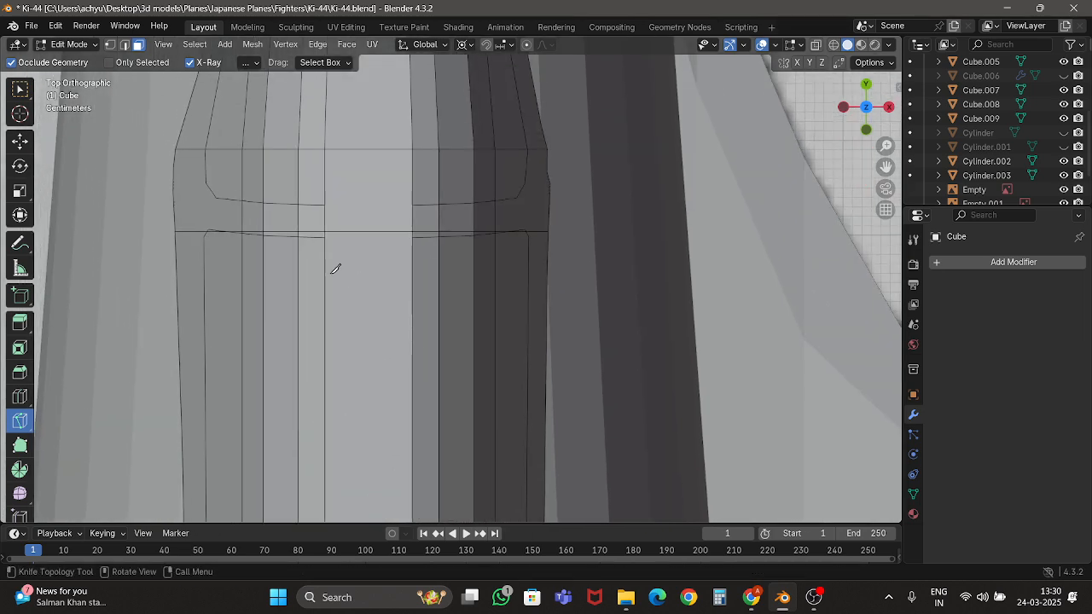
left_click(331, 235)
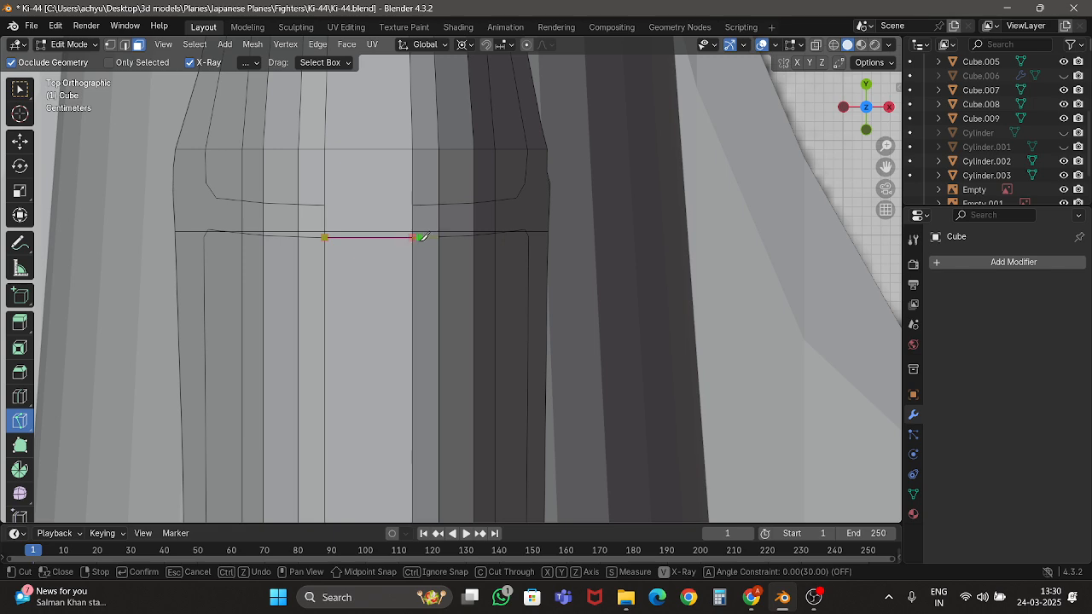
left_click(415, 237)
key("Return")
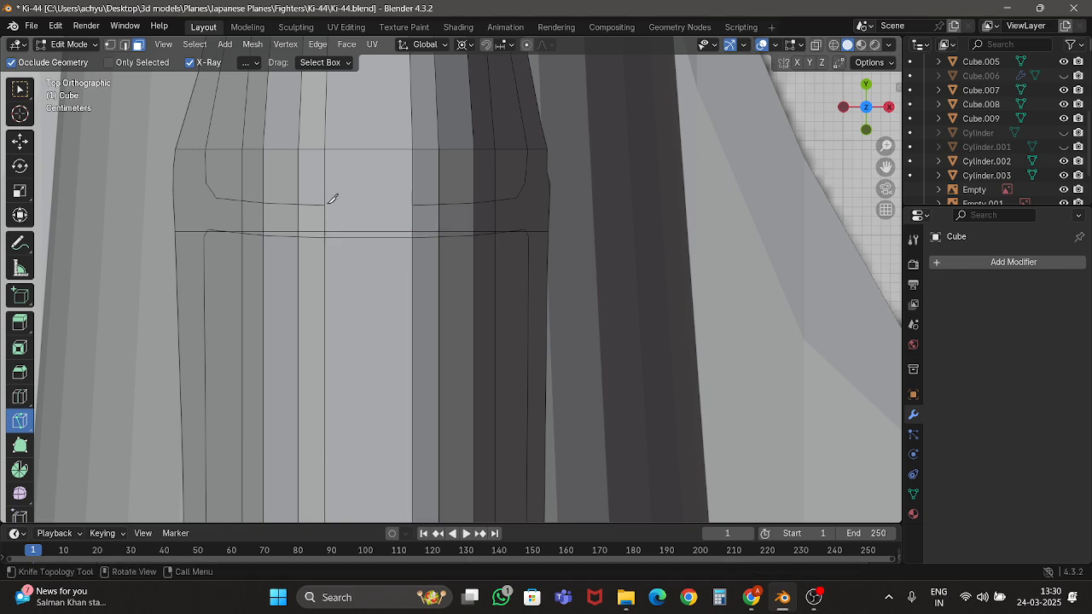
left_click(333, 199)
key("Return")
Knife-cut a segment across the centre strip to join the frame line near the canopy's tapered tail end.
scroll(414, 202, "down", 7)
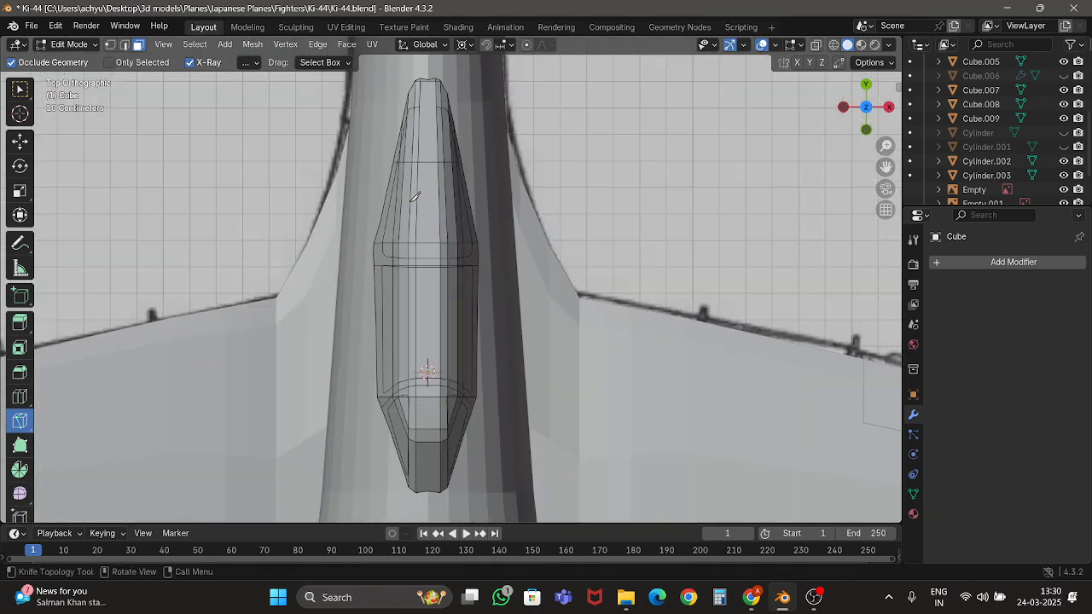
middle_click_drag(454, 172, 471, 330, "shift")
scroll(414, 207, "up", 6)
scroll(416, 203, "up", 3)
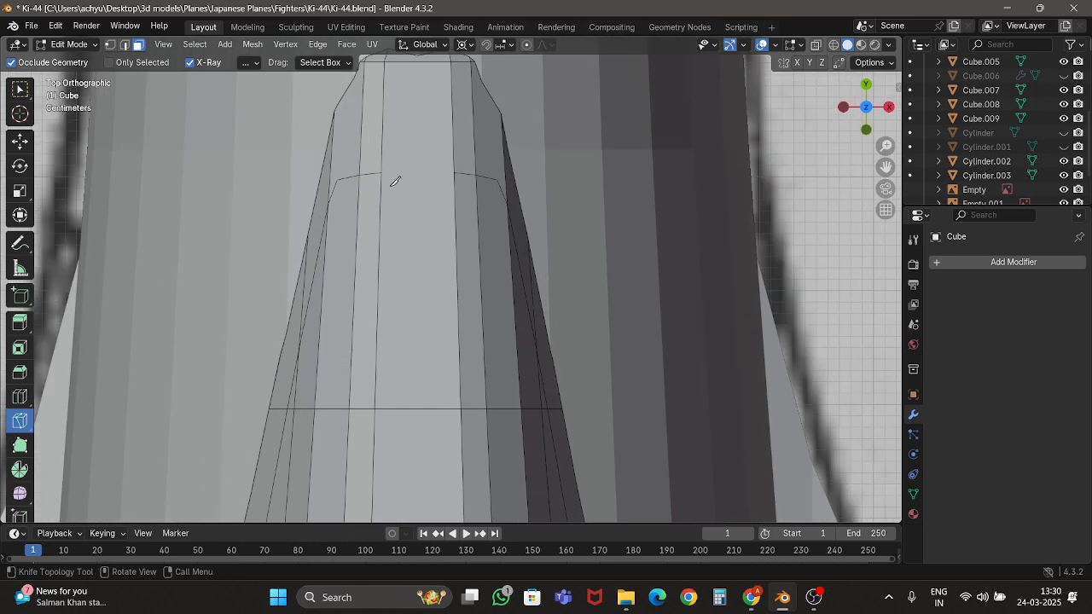
left_click(383, 171)
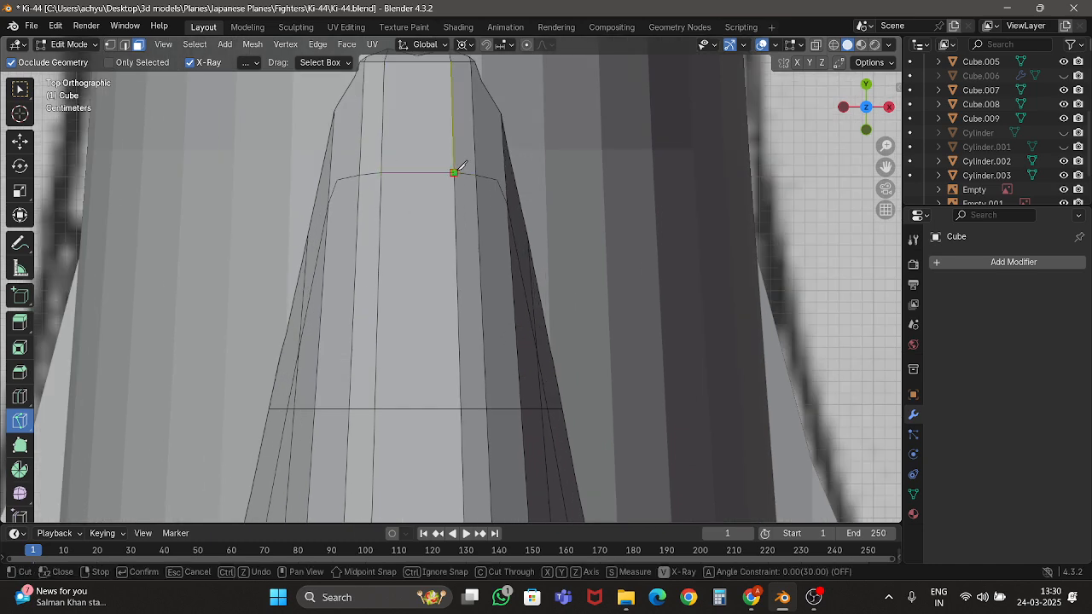
key("Return")
Examine the windshield end of the canopy with and without its mesh edges, ending in Edit Mode.
scroll(455, 170, "down", 7)
middle_click_drag(478, 335, 413, 78, "shift")
scroll(424, 305, "up", 3)
middle_click_drag(371, 332, 409, 213, "shift")
scroll(348, 225, "up", 4)
scroll(345, 228, "down", 6)
key("z")
key("Escape")
key("Tab")
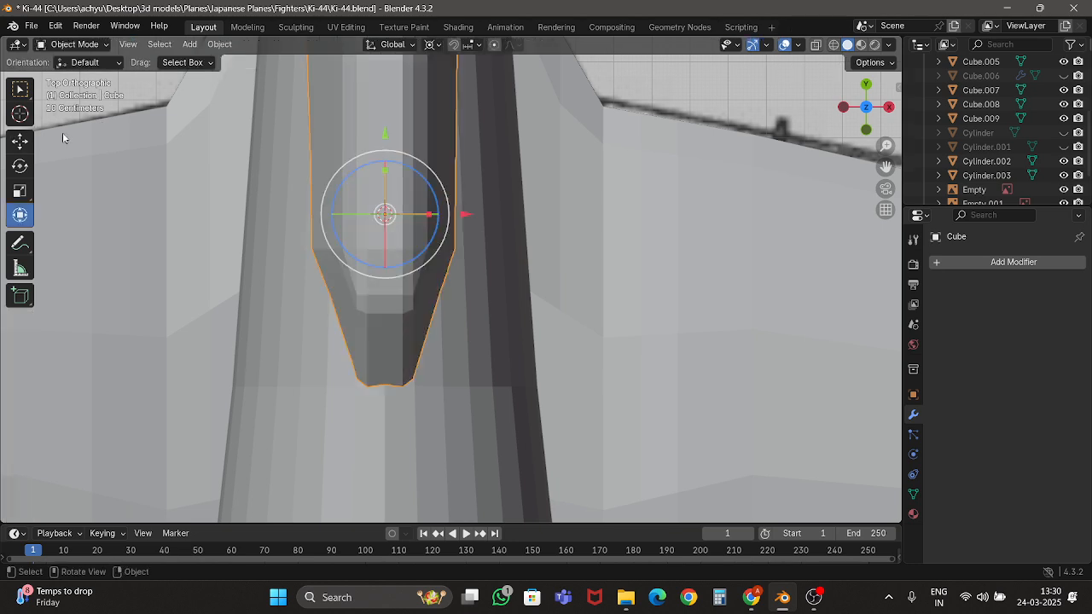
key("Tab")
scroll(372, 386, "up", 2)
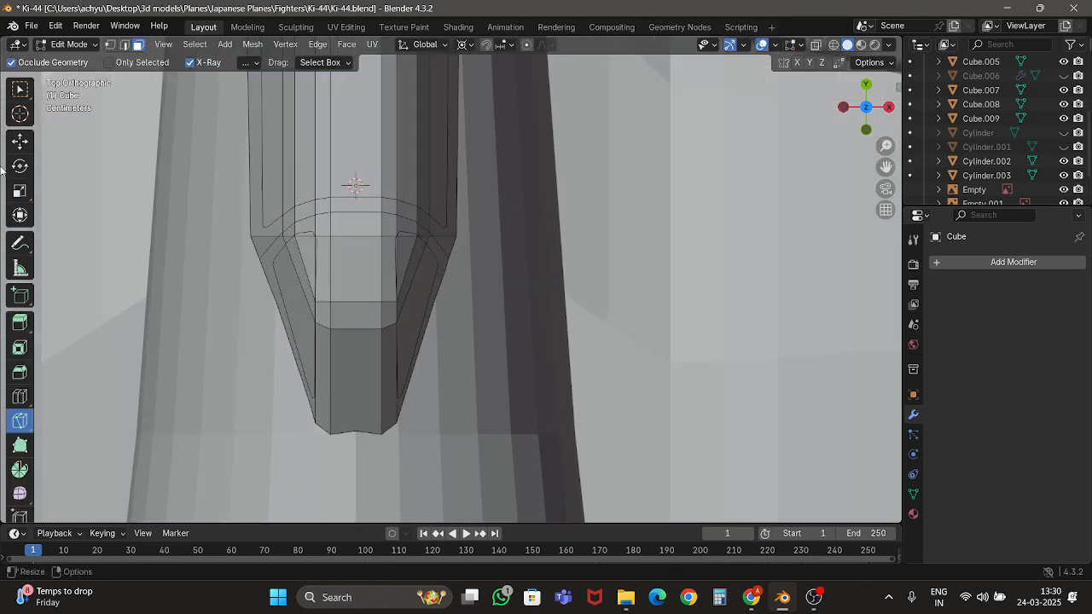
Select the three long sloping windshield faces: the centre face and the narrow face on each side.
left_click(14, 145)
scroll(368, 274, "up", 2)
left_click(305, 359)
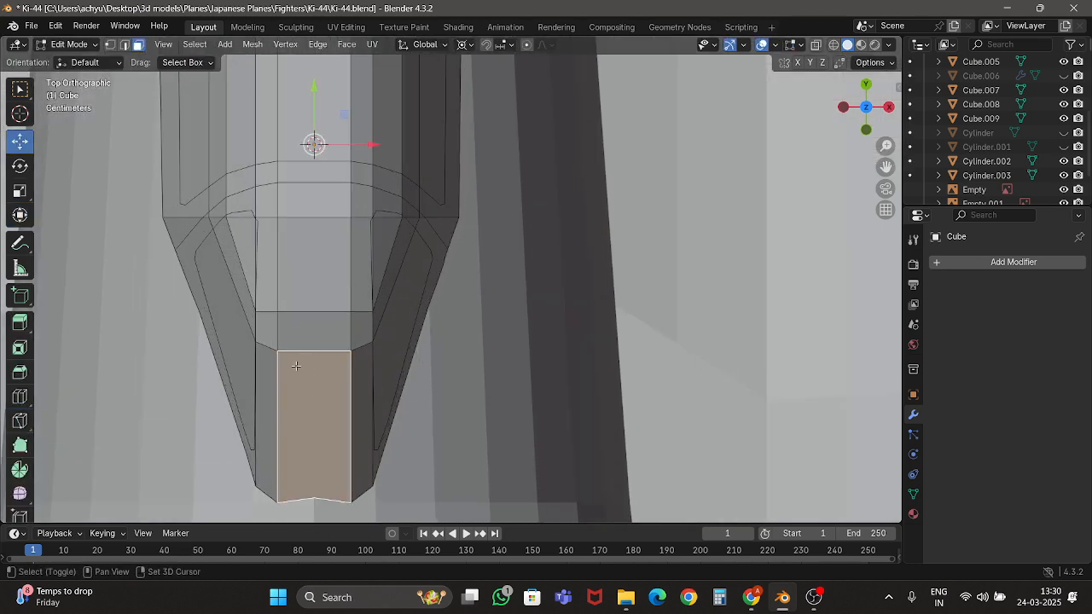
left_click(269, 380, "shift")
left_click(364, 388, "shift")
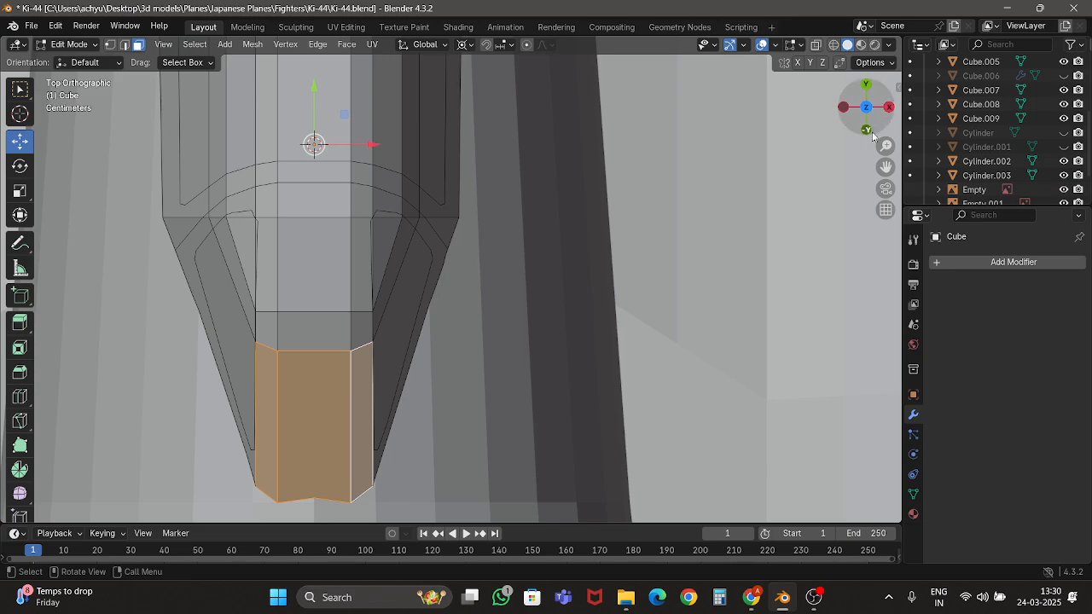
left_click(868, 130)
key("z")
scroll(373, 461, "down", 3)
mouse_move(372, 478)
middle_mouse_down("shift")
mouse_move(380, 381)
mouse_move(427, 265)
mouse_move(475, 312)
mouse_move(510, 316)
middle_mouse_up("shift")
scroll(427, 266, "up", 4)
key("z")
key("6")
middle_click_drag(464, 267, 460, 292)
left_click(417, 294, "shift")
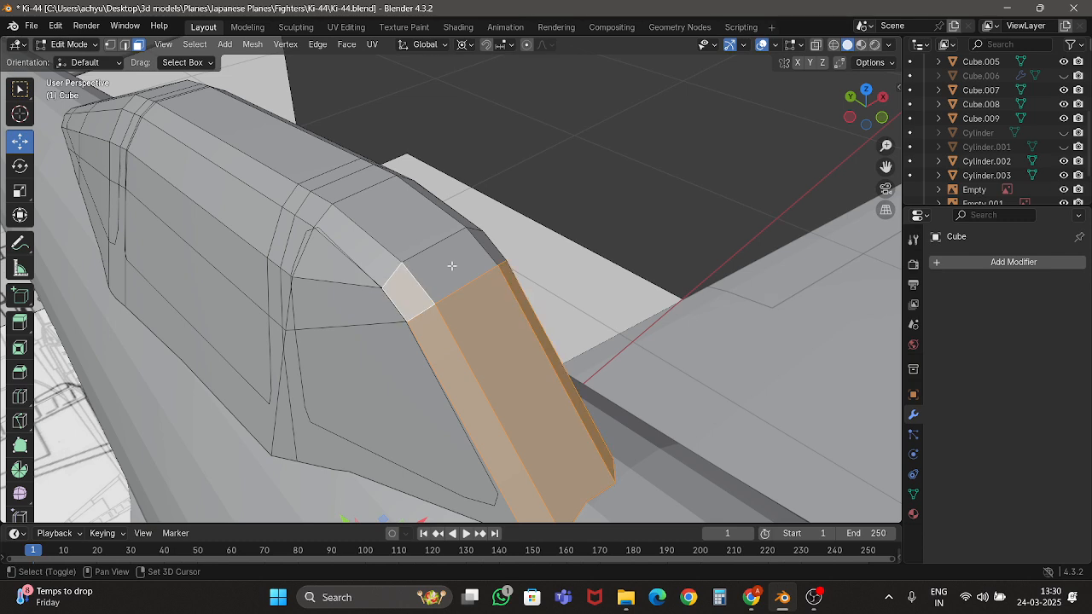
left_click(452, 265, "shift")
left_click(488, 243, "shift")
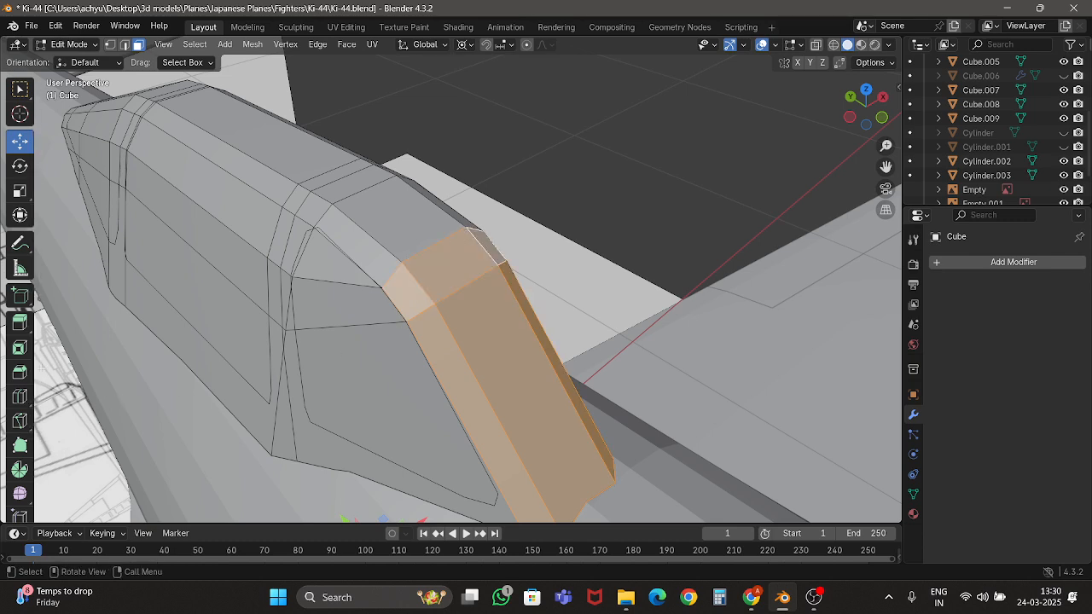
key("ctrl+z")
key("ctrl+z")
key("ctrl+z")
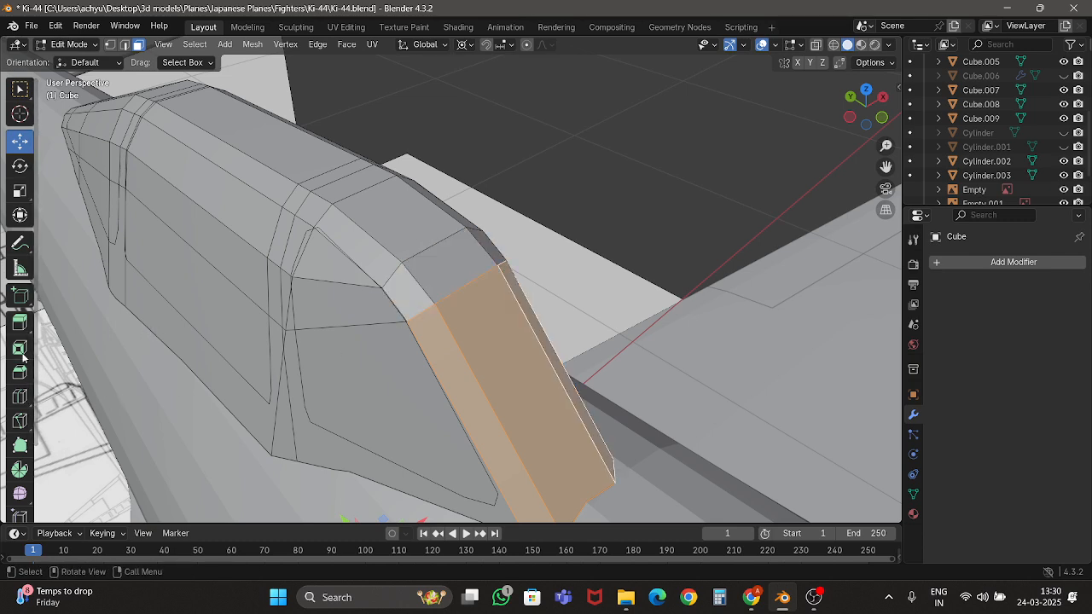
Inset the three selected windshield faces together by a thin margin with the Inset Faces tool.
left_click(20, 348)
left_click_drag(603, 461, 587, 450)
Select the six roof faces between the windshield and the canopy's widest cross edge.
left_click(402, 291)
left_click(392, 237, "shift")
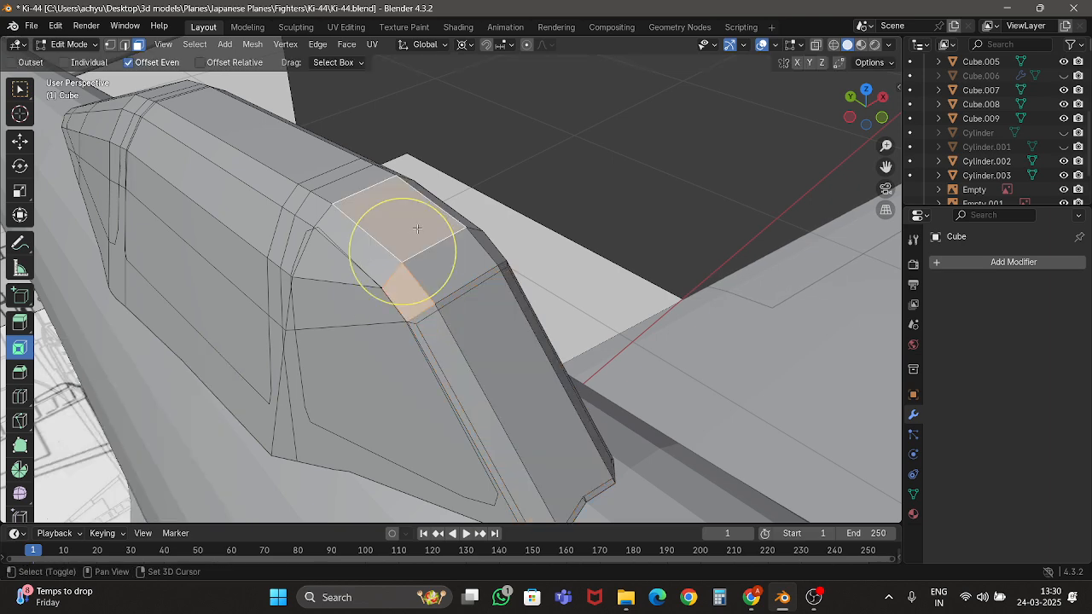
left_click(376, 248, "shift")
left_click(442, 259, "shift")
middle_click_drag(443, 260, 442, 286)
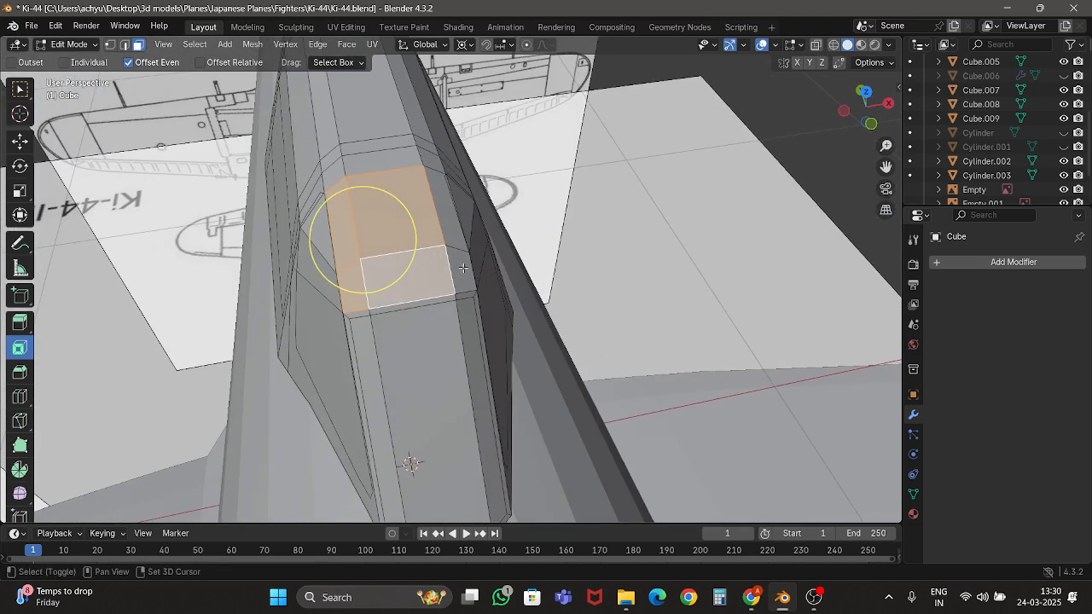
left_click(463, 268, "shift")
left_click(461, 223, "shift")
key("ctrl+z")
left_click(448, 229, "shift")
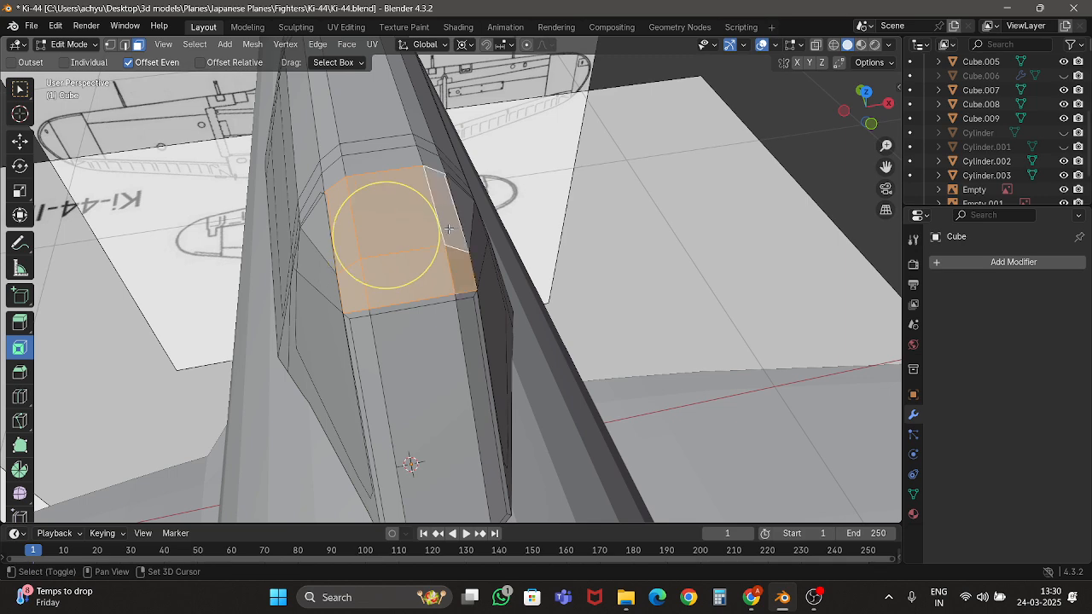
Try to inset the six selected roof faces by 0.0263 m, and undo it.
key("i")
left_click(422, 229)
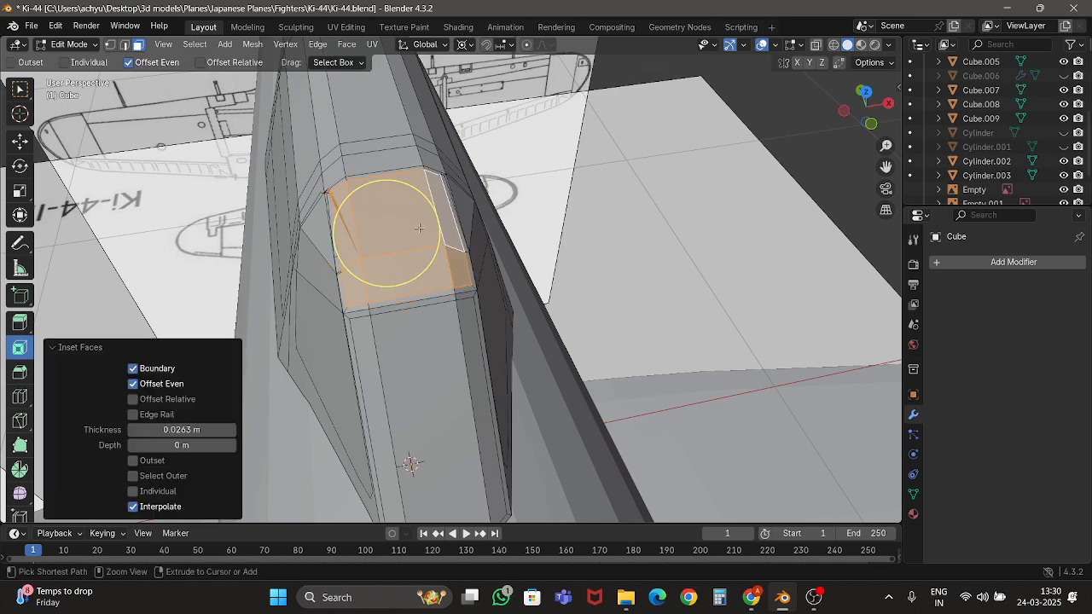
key("ctrl+z")
middle_click_drag(346, 243, 382, 290)
scroll(382, 289, "up", 4)
scroll(382, 290, "down", 1)
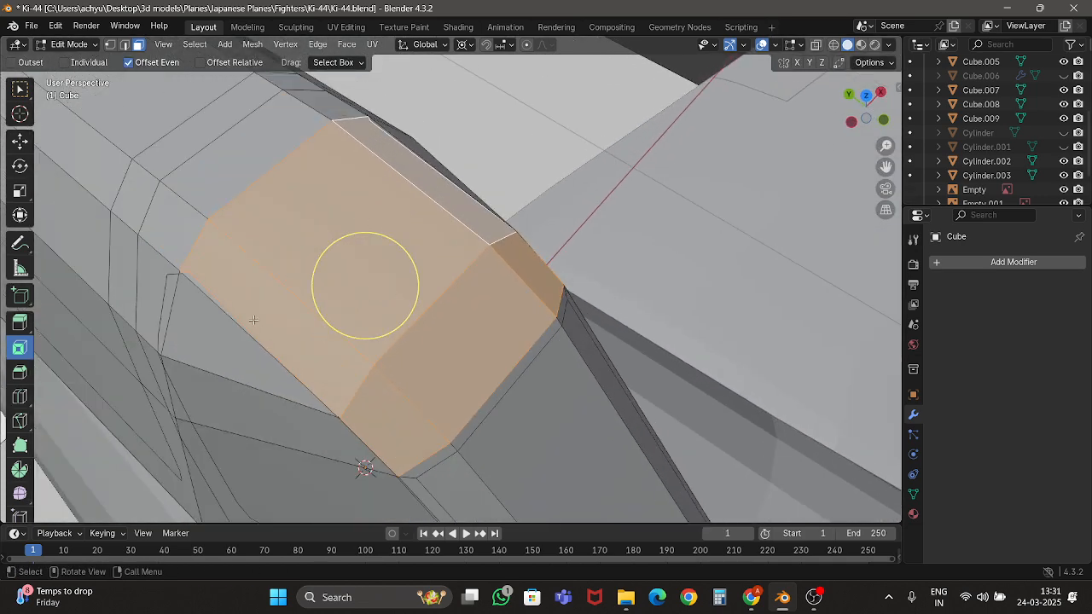
middle_click_drag(198, 280, 275, 297)
scroll(276, 298, "up", 2)
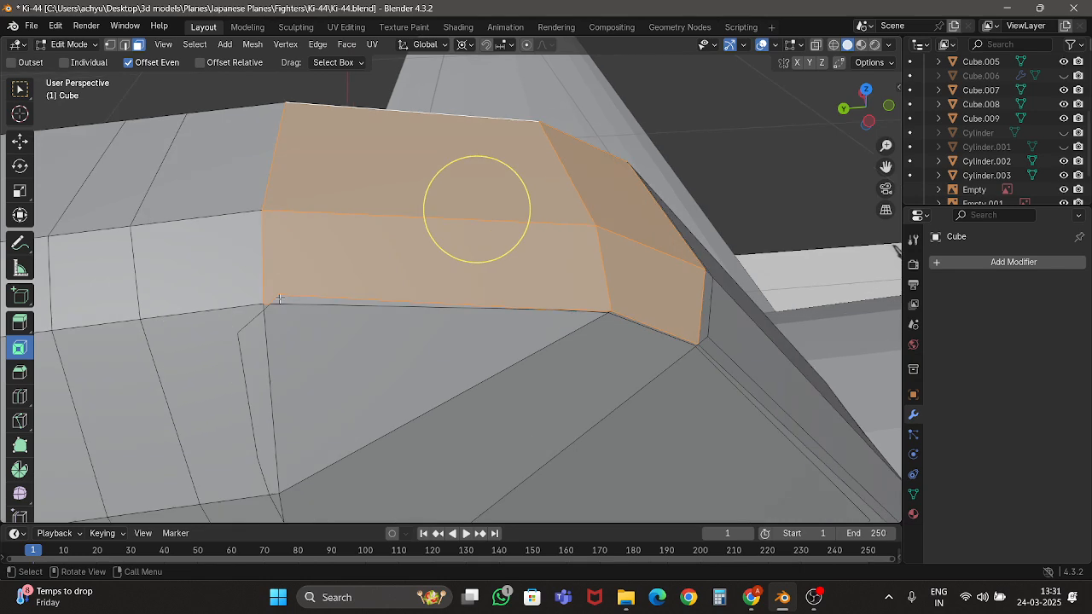
Try a very thin inset of the six roof faces and check it in Object Mode.
left_click_drag(515, 233, 515, 228)
left_click(515, 226)
middle_click_drag(515, 226, 490, 293)
key("Tab")
key("Tab")
scroll(490, 292, "down", 2)
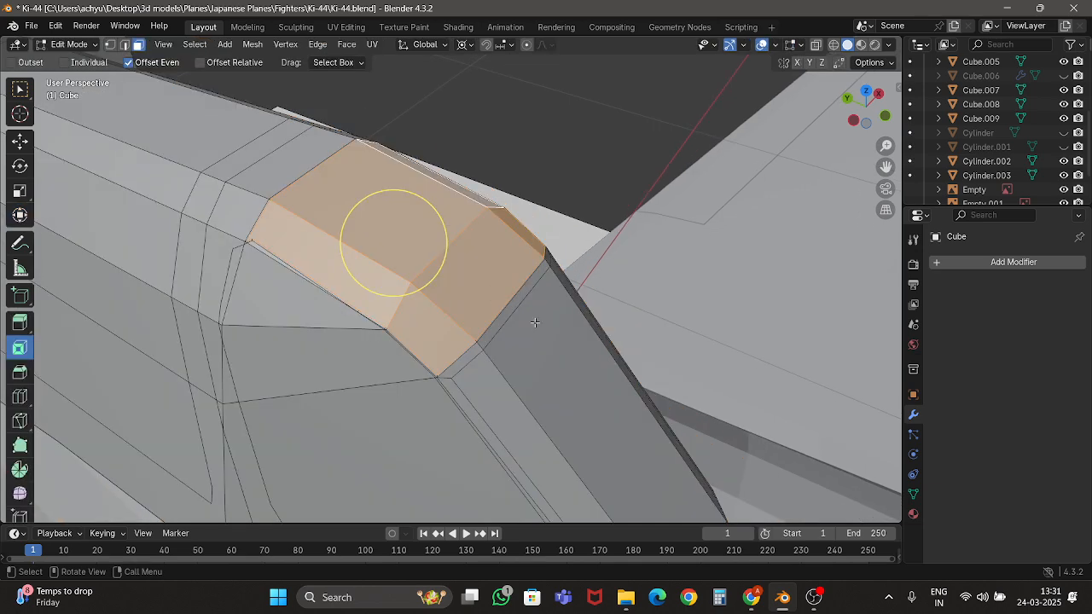
key("p")
key("Escape")
scroll(535, 322, "down", 2)
Add the three inset windshield panes and the side panes on one flank to the roof-face selection.
left_click(499, 374, "shift")
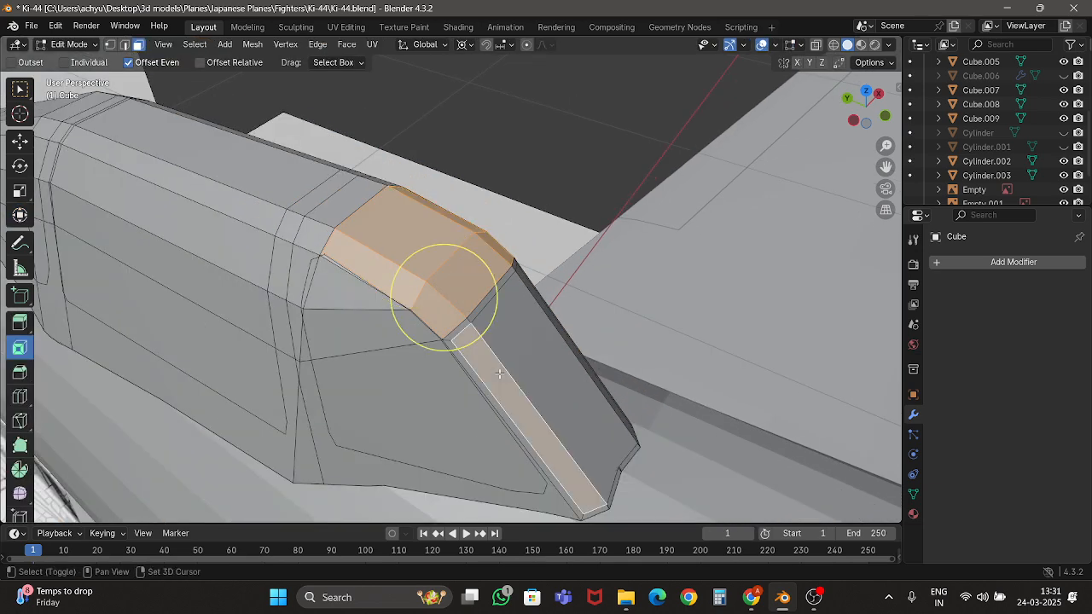
left_click(544, 343, "shift")
middle_click_drag(492, 325, 448, 327)
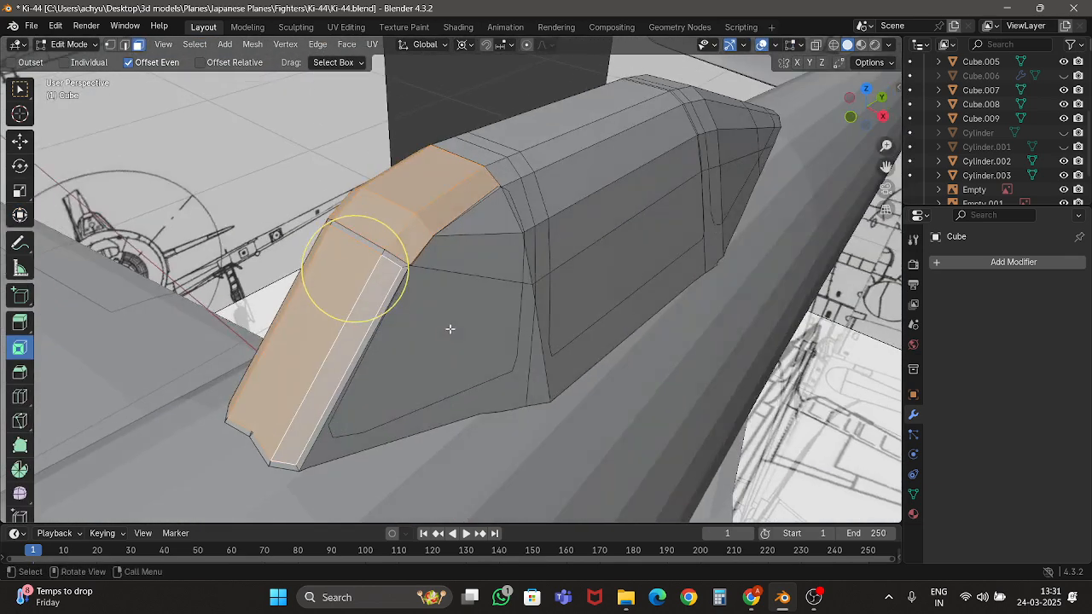
left_click(459, 296, "shift")
left_click(470, 258, "shift")
scroll(471, 254, "up", 3)
left_click(509, 179, "shift")
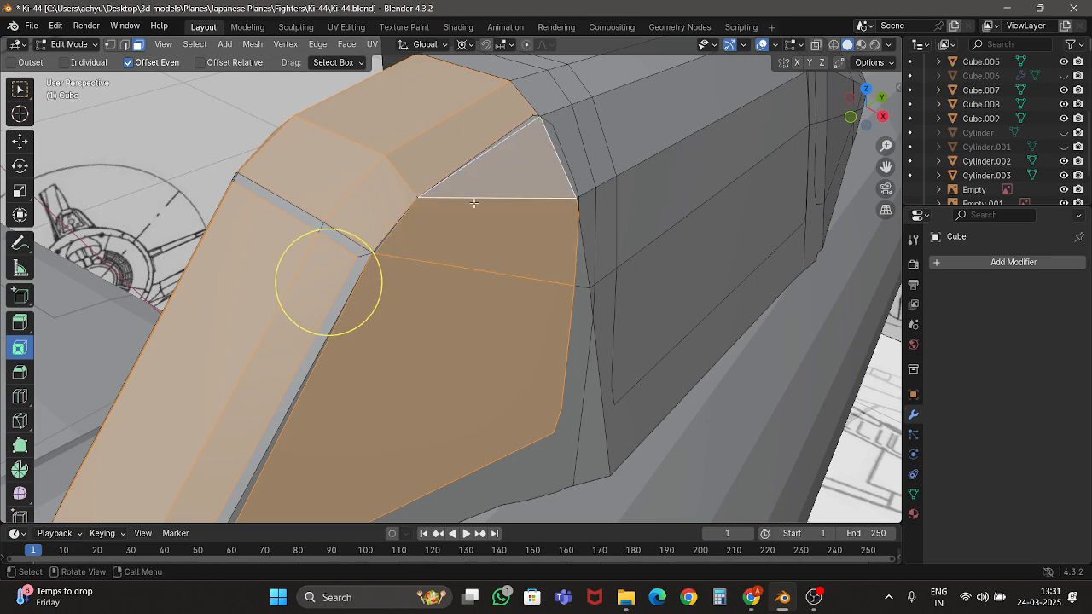
Extend the selection to the triangular side pane and adjoining narrow strip on the opposite flank.
scroll(466, 205, "up", 3)
middle_click_drag(460, 223, 466, 263)
middle_click_drag(391, 172, 443, 182)
scroll(494, 184, "down", 6)
middle_click_drag(514, 185, 223, 285)
left_click(205, 259, "shift")
left_click(205, 254, "shift")
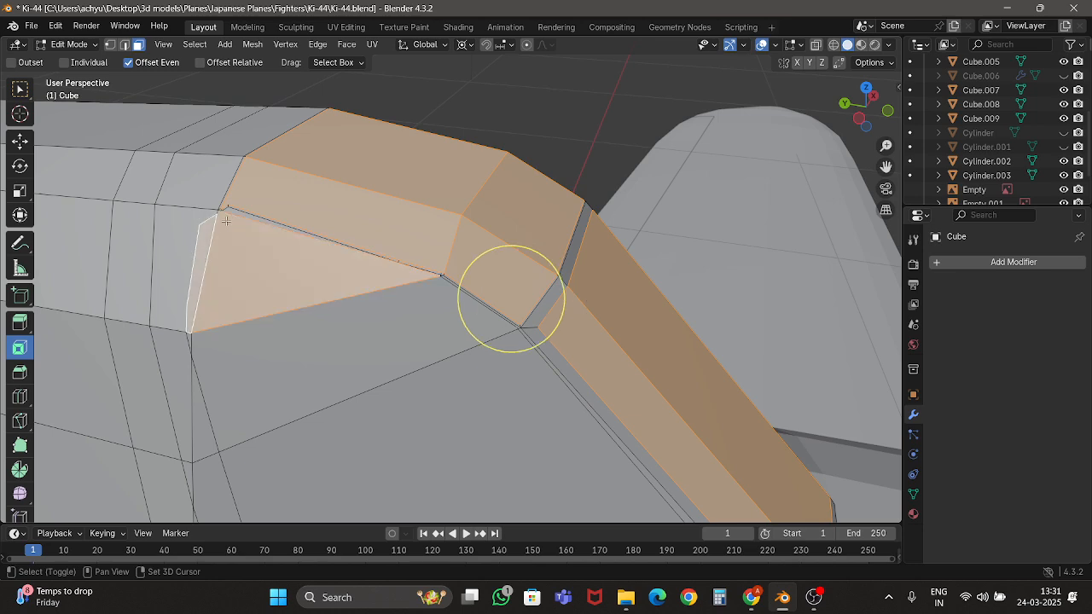
Undo the extended face selections and the roof-face inset, back to the inset windshield faces.
key("ctrl+z")
key("ctrl+z")
key("ctrl+z")
scroll(368, 244, "down", 2)
key("ctrl+z")
key("ctrl+z")
key("ctrl+z")
key("ctrl+z")
key("ctrl+z")
key("ctrl+z")
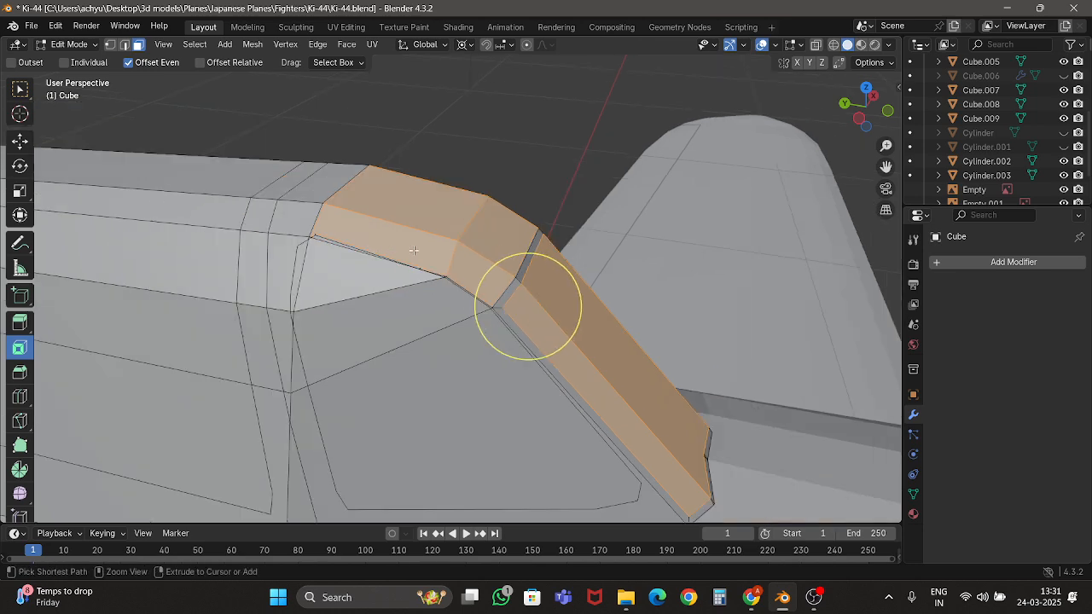
key("ctrl+z")
key("ctrl+z")
key("ctrl+z")
key("ctrl+z")
key("ctrl+z")
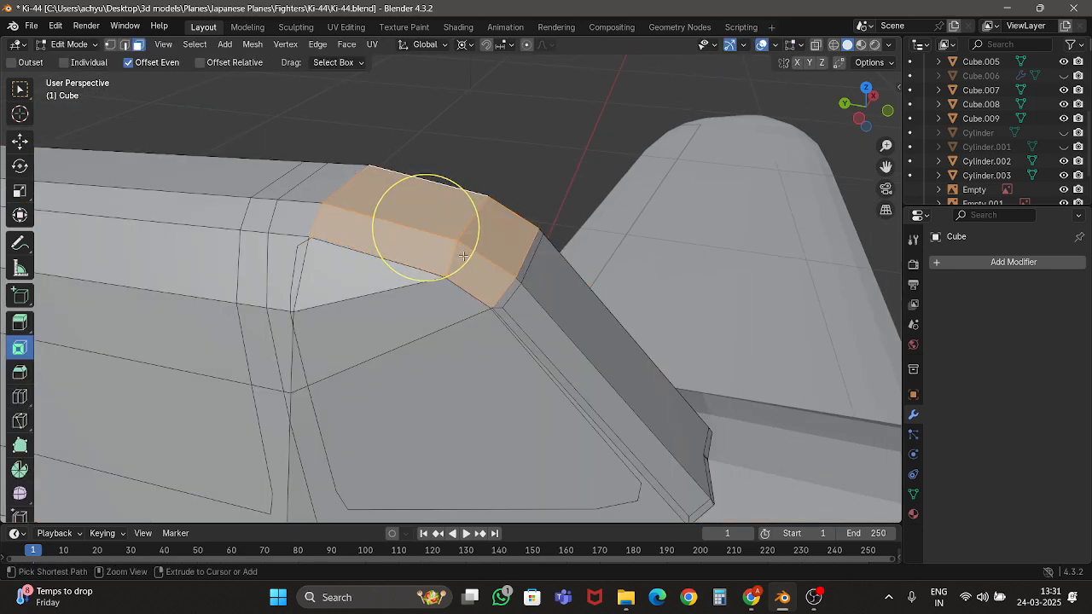
key("ctrl+z")
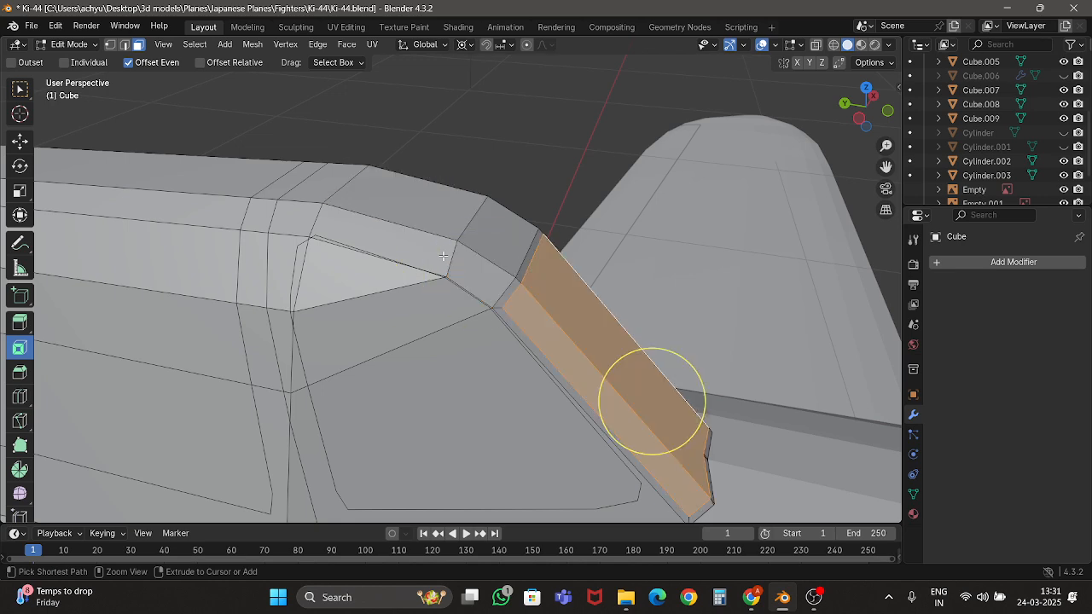
From the top view, select the six roof faces between the windshield and the canopy's widest cross edge.
left_click(869, 93)
left_click(864, 84)
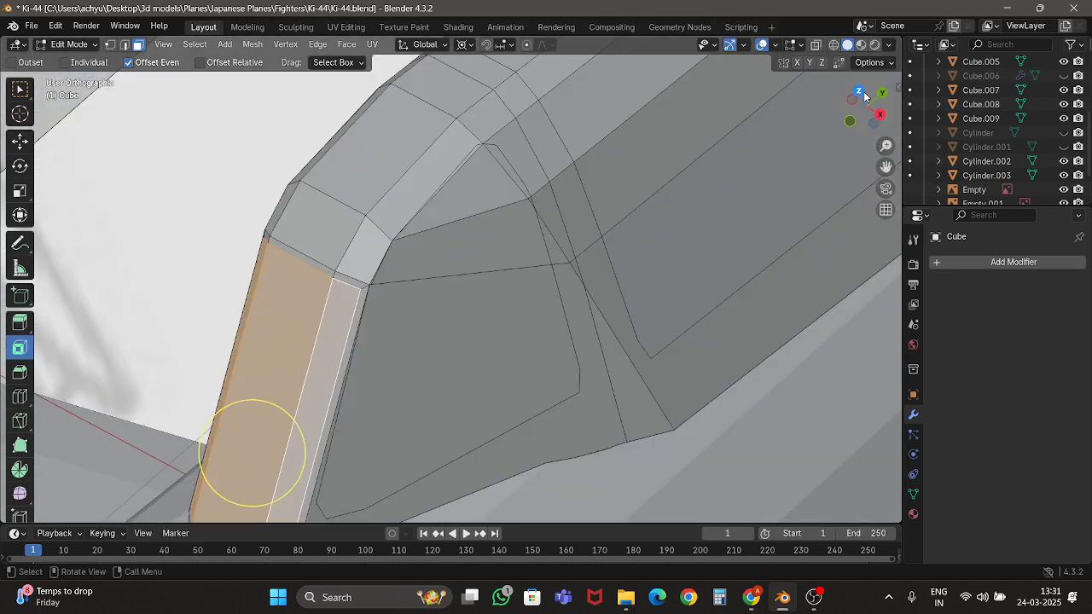
middle_click_drag(443, 209, 535, 245, "shift")
scroll(534, 244, "up", 3)
middle_click_drag(400, 282, 374, 241, "shift")
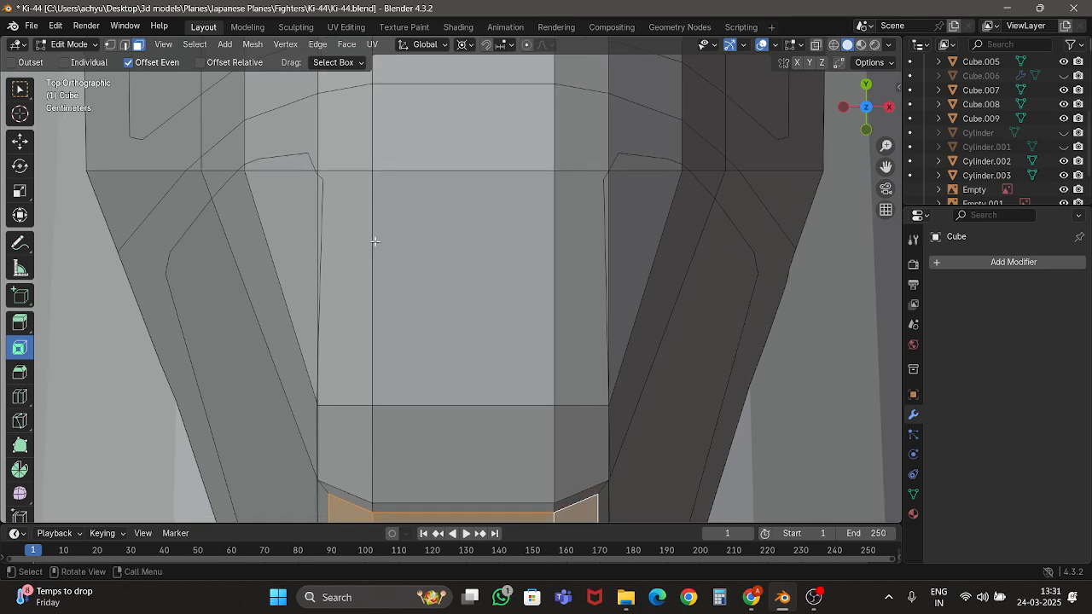
left_click(342, 420)
left_click(334, 325, "shift")
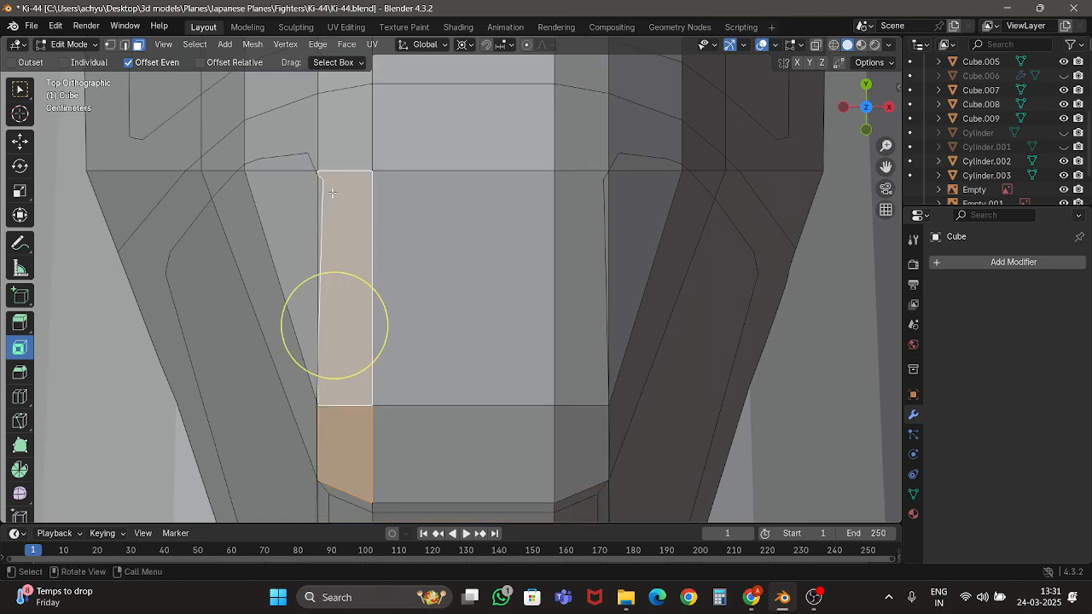
left_click(457, 223, "shift")
left_click(563, 260, "shift")
left_click(577, 417, "shift")
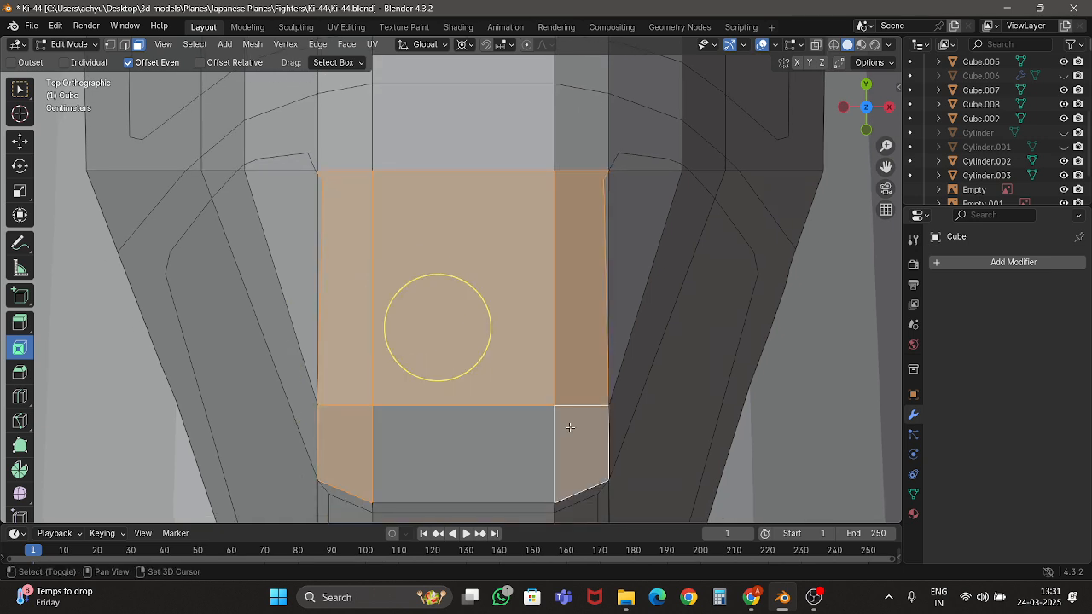
left_click(532, 433, "shift")
Try a slight inset of the six selected roof faces from the top view, and undo it.
left_click_drag(475, 324, 471, 324)
key("ctrl+z")
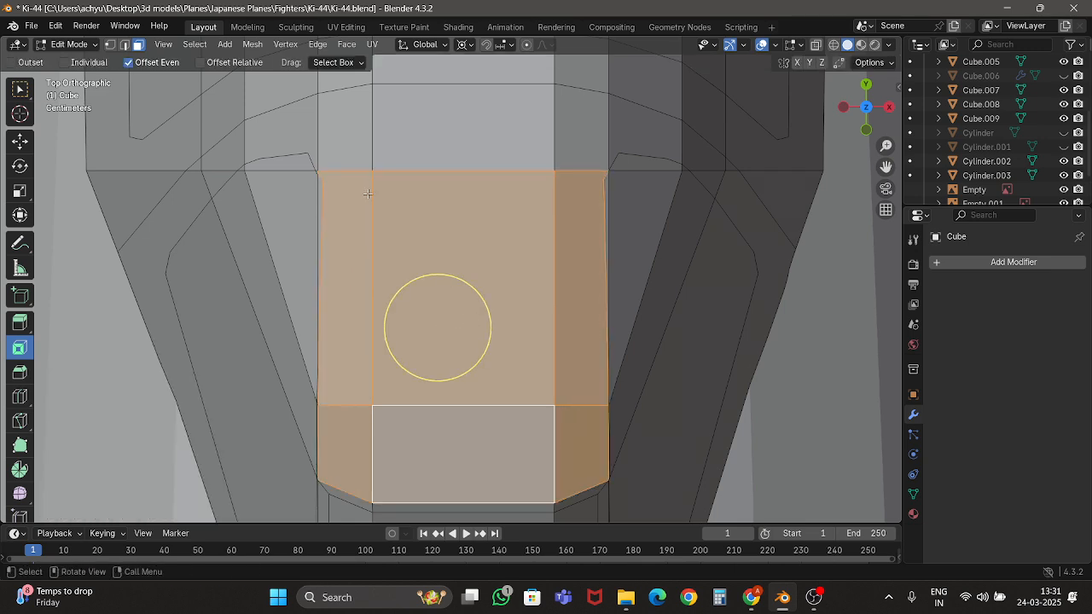
Knife-cut diagonally across both outer corners of the selected roof faces at the canopy's widest cross edge, from each side corner to the lengthwise edge.
scroll(372, 196, "up", 3)
middle_click_drag(411, 344, 424, 380, "shift")
middle_click_drag(260, 269, 264, 313, "shift")
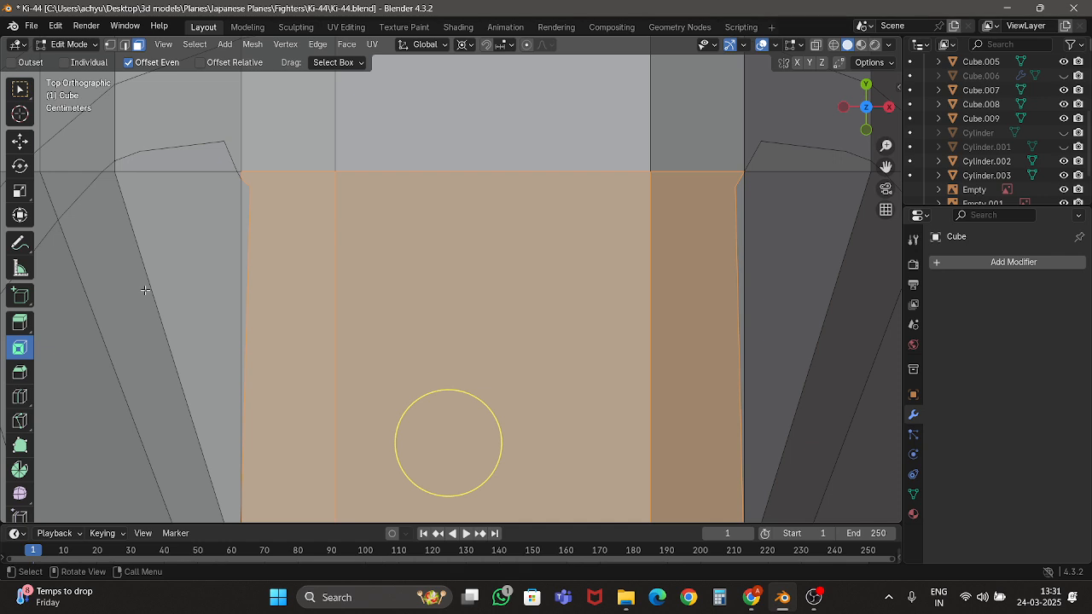
left_click(18, 423)
left_click(250, 185)
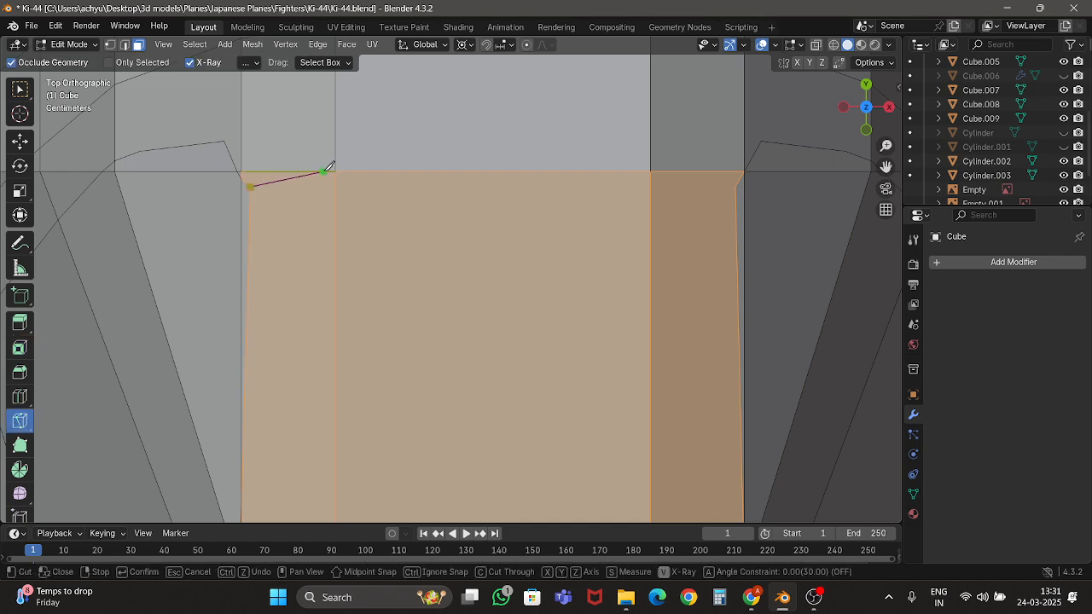
left_click(338, 168)
key("Return")
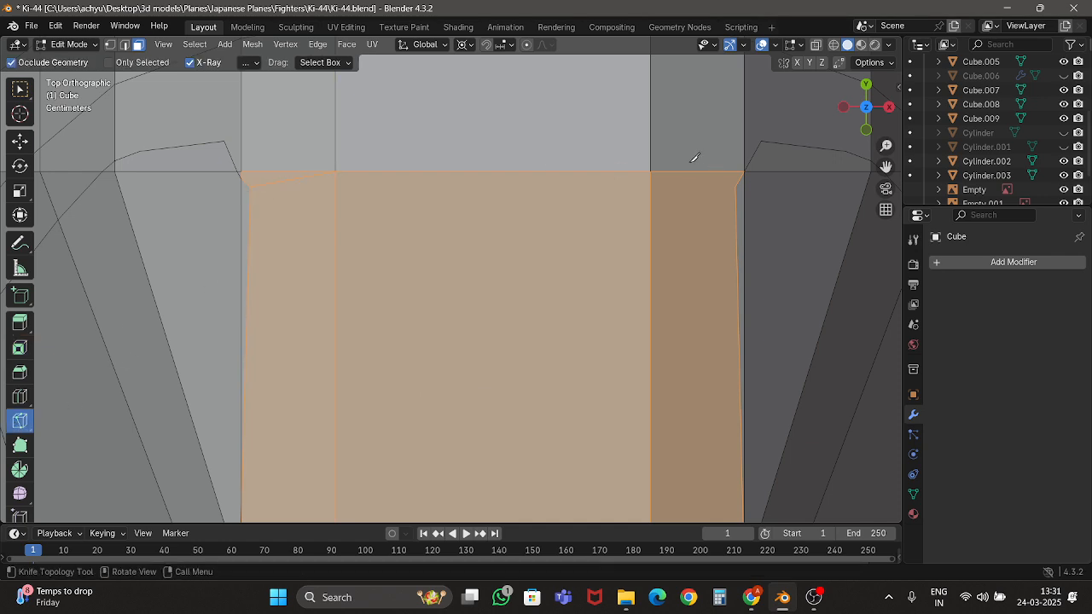
left_click(652, 169)
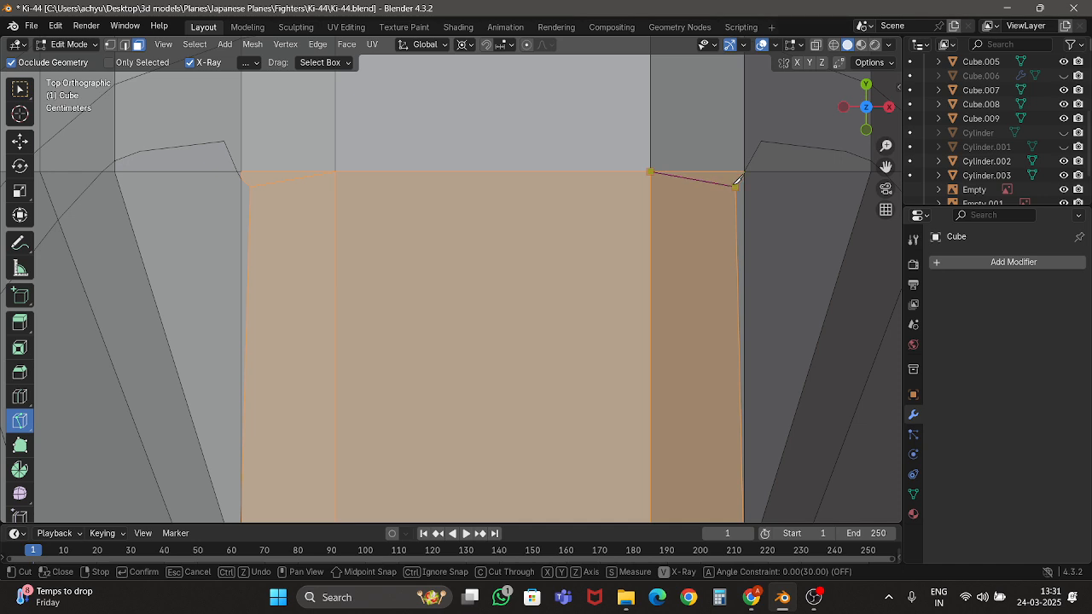
left_click(737, 180)
key("Return")
Drop the two small corner slivers from the selection and slightly inset the remaining roof faces.
left_click(20, 141)
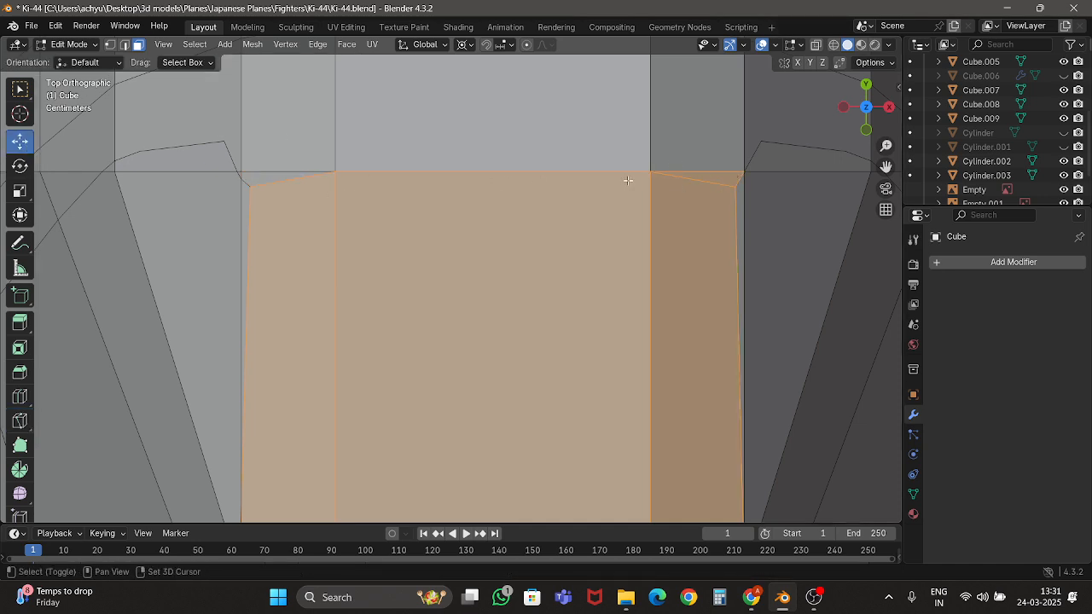
scroll(703, 175, "down", 6)
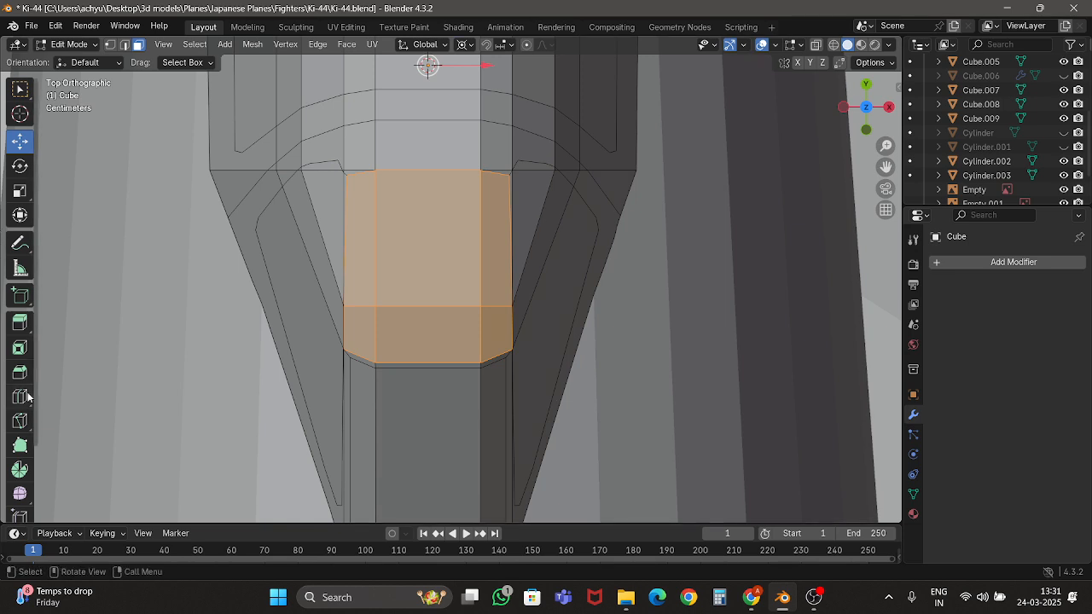
left_click(21, 347)
scroll(517, 289, "up", 2)
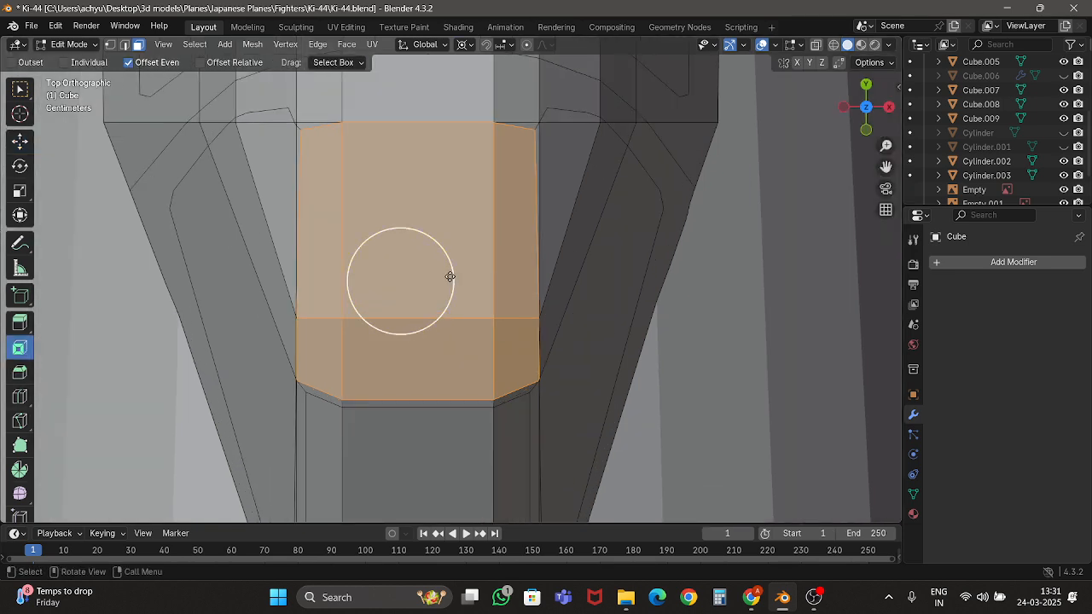
left_click_drag(451, 276, 441, 276)
Add the three sloping windshield panes in front of the roof section to the face selection.
left_click(336, 452, "shift")
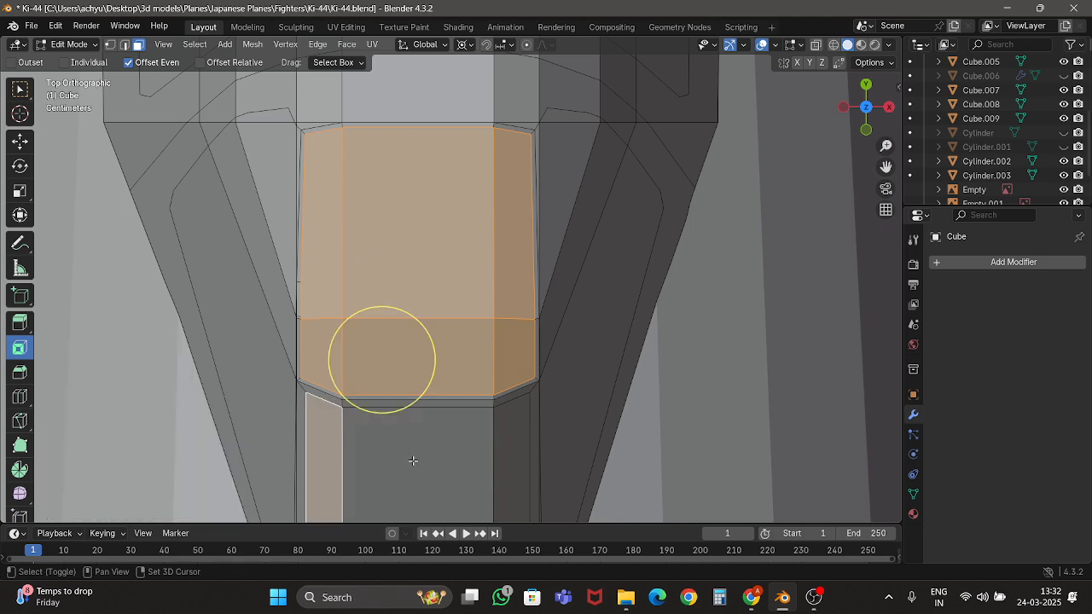
left_click(418, 462, "shift")
scroll(445, 462, "down", 3)
left_click(488, 449, "shift")
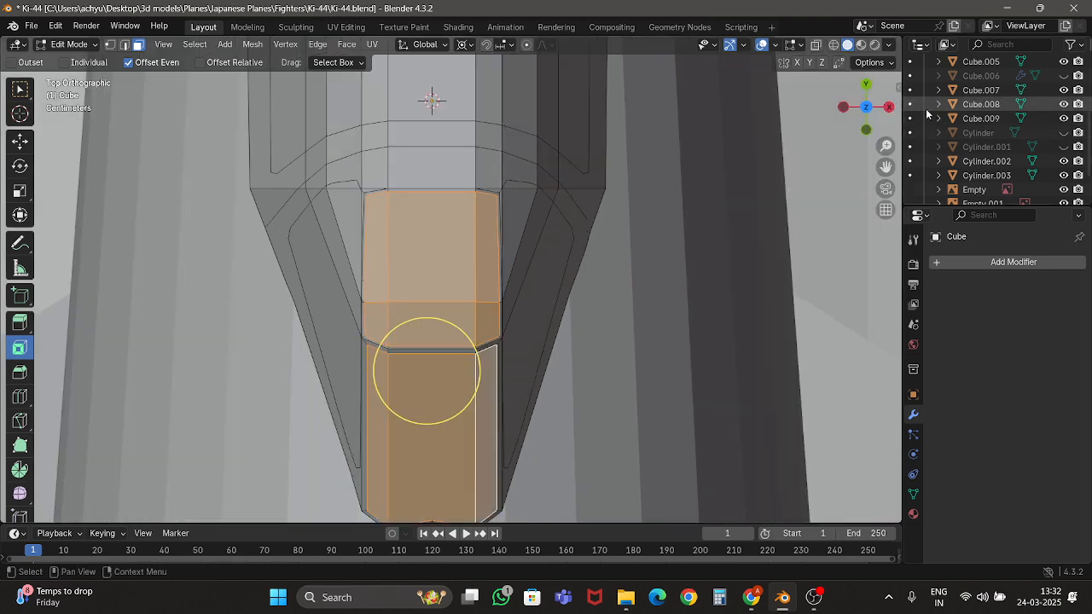
From the right side view in wireframe, add the triangular upper side pane and the narrow strip behind it to the selection.
left_click(889, 108)
middle_click_drag(568, 168, 554, 186, "shift")
scroll(554, 187, "up", 1)
key("alt+z")
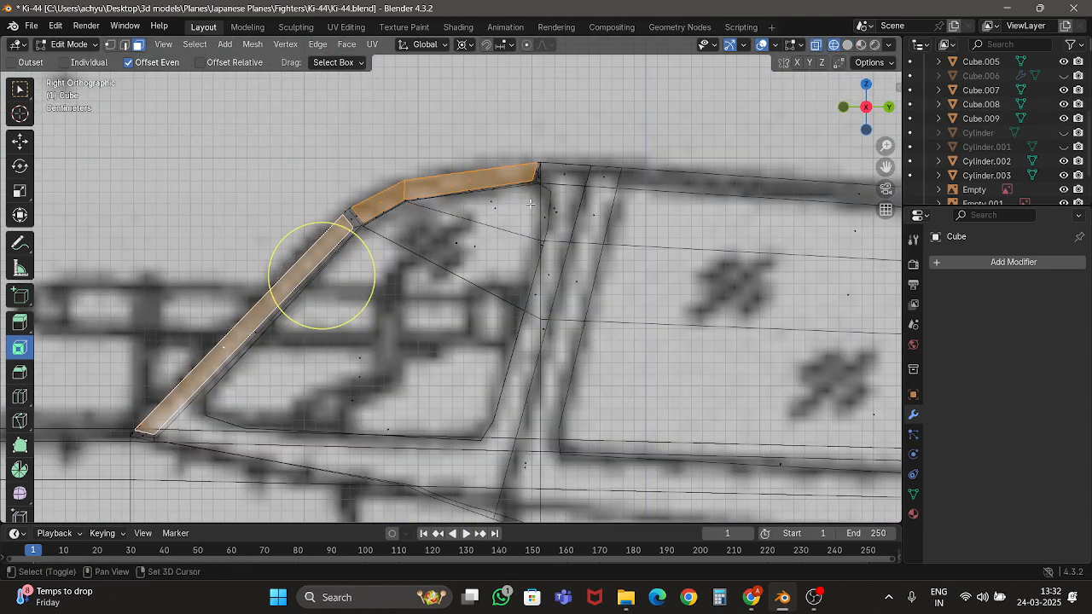
key("alt+z")
middle_click_drag(506, 227, 475, 319, "shift")
scroll(475, 319, "up", 4)
key("alt+z")
left_click(481, 333, "shift")
key("z")
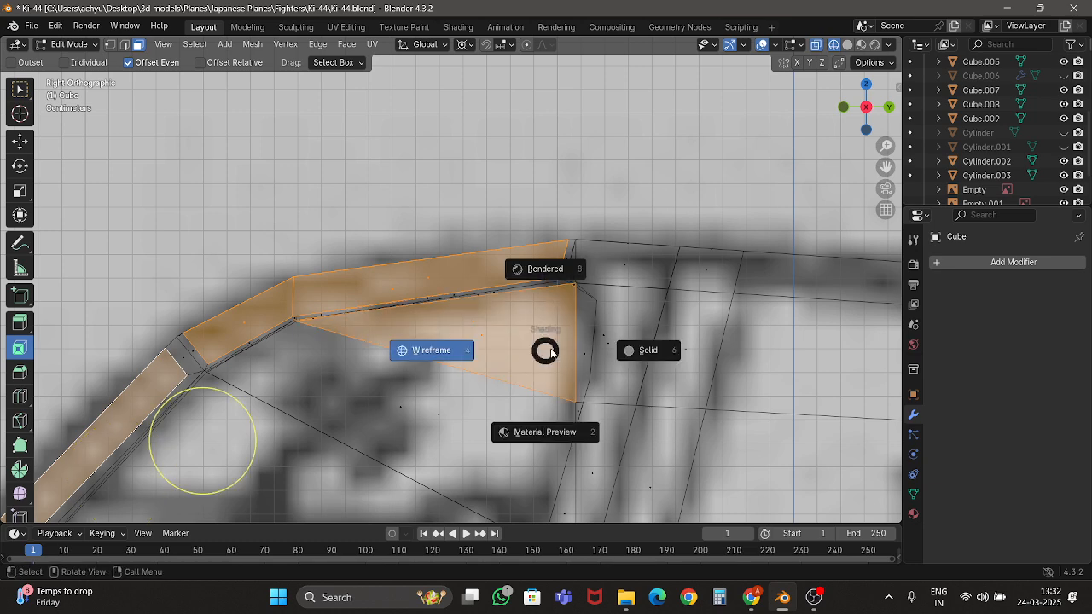
left_click(600, 337)
middle_click_drag(601, 333, 541, 304, "shift")
scroll(538, 298, "up", 1)
key("z")
left_click(514, 273)
left_click_drag(534, 341, 528, 345, "shift")
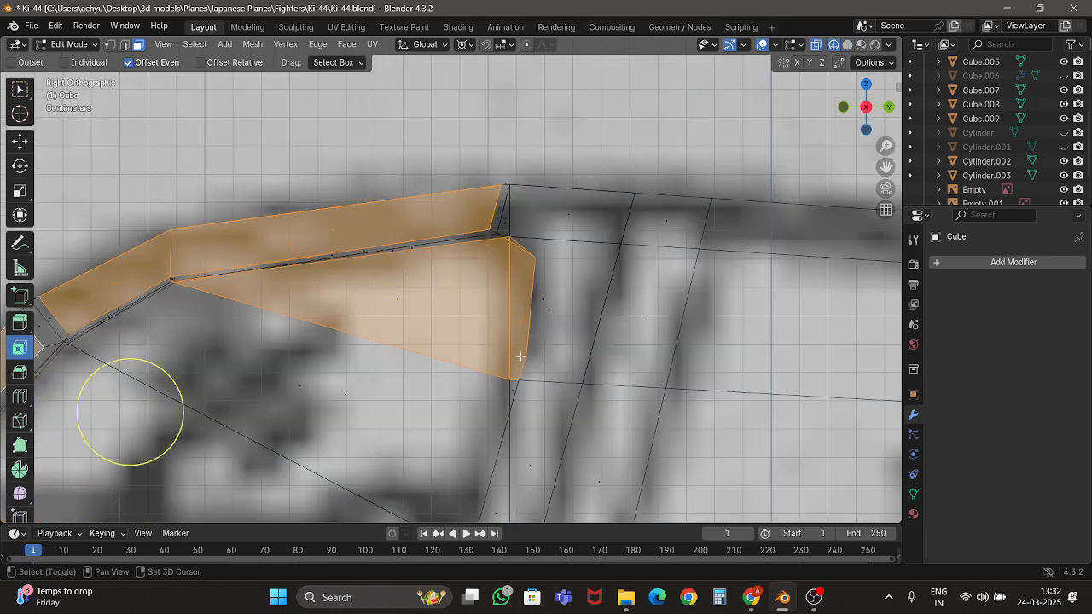
key("z")
left_click(533, 373)
key("z")
left_click(458, 372)
left_click_drag(505, 381, 519, 398)
middle_click_drag(502, 384, 503, 338, "shift")
key("ctrl+z")
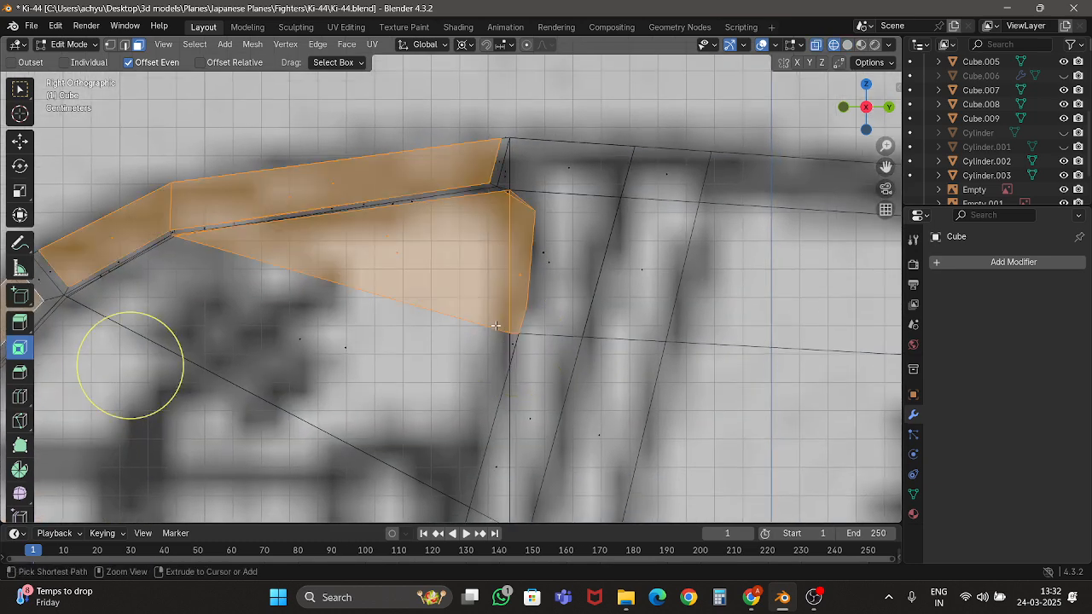
Extend the see-through selection to the remaining faces of the front side panes on both flanks.
left_click_drag(495, 336, 516, 350, "shift")
scroll(328, 308, "down", 2)
left_click_drag(307, 301, 346, 340, "shift")
middle_click_drag(346, 342, 425, 201, "shift")
scroll(409, 218, "down", 3)
left_click_drag(304, 283, 421, 406, "shift")
Return to solid shading and deselect the lower frame face around the front side pane on each flank.
key("alt+z")
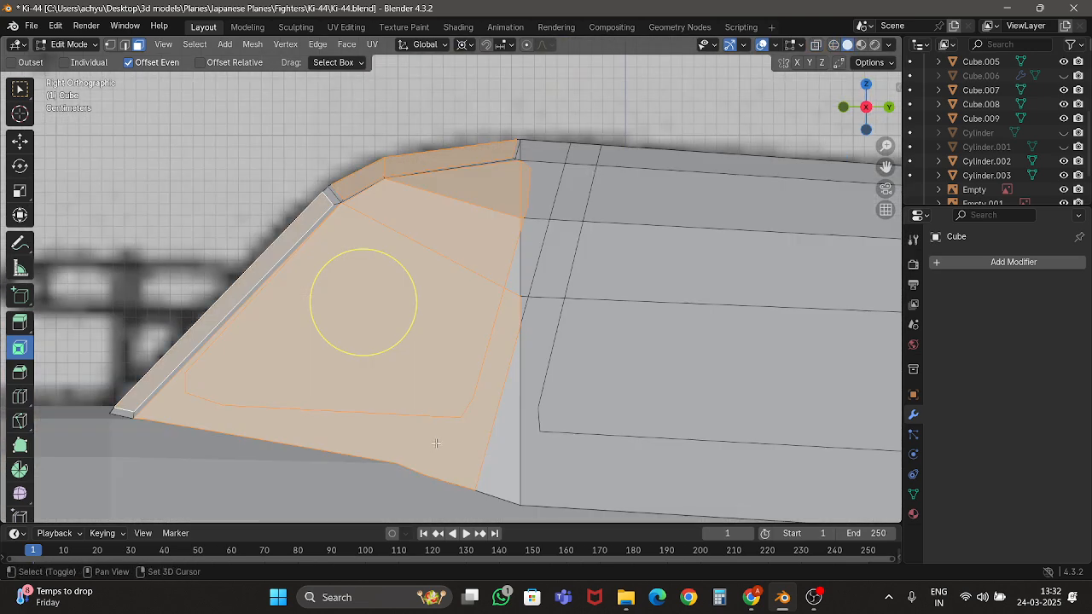
left_click(435, 443, "shift")
scroll(369, 319, "down", 3)
scroll(368, 319, "up", 3)
middle_click_drag(371, 319, 614, 380)
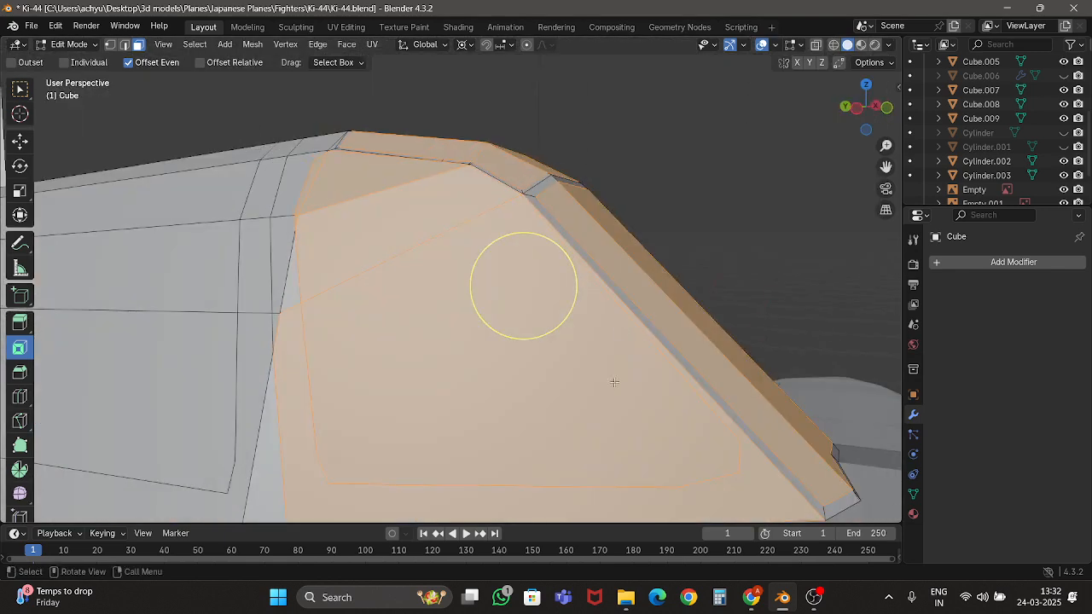
scroll(616, 384, "down", 3)
left_click(581, 389, "shift")
Separate the selected windshield, roof and side panes into their own object and return to Object Mode.
scroll(572, 375, "up", 3)
middle_click_drag(496, 293, 482, 341)
scroll(483, 341, "up", 2)
middle_click_drag(388, 287, 441, 281)
scroll(441, 281, "down", 5)
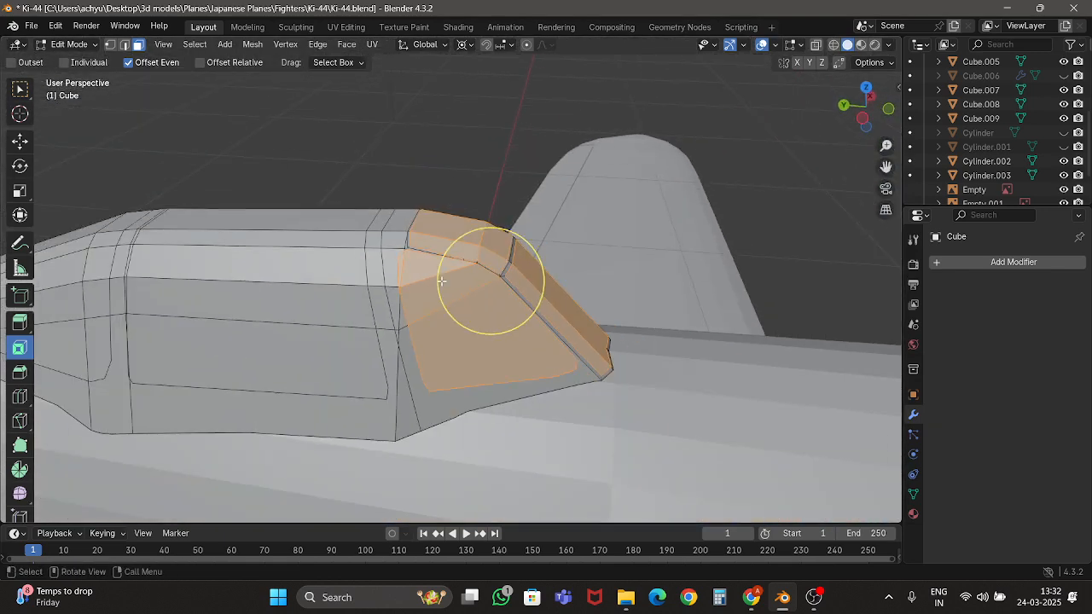
key("p")
left_click(491, 287)
key("Tab")
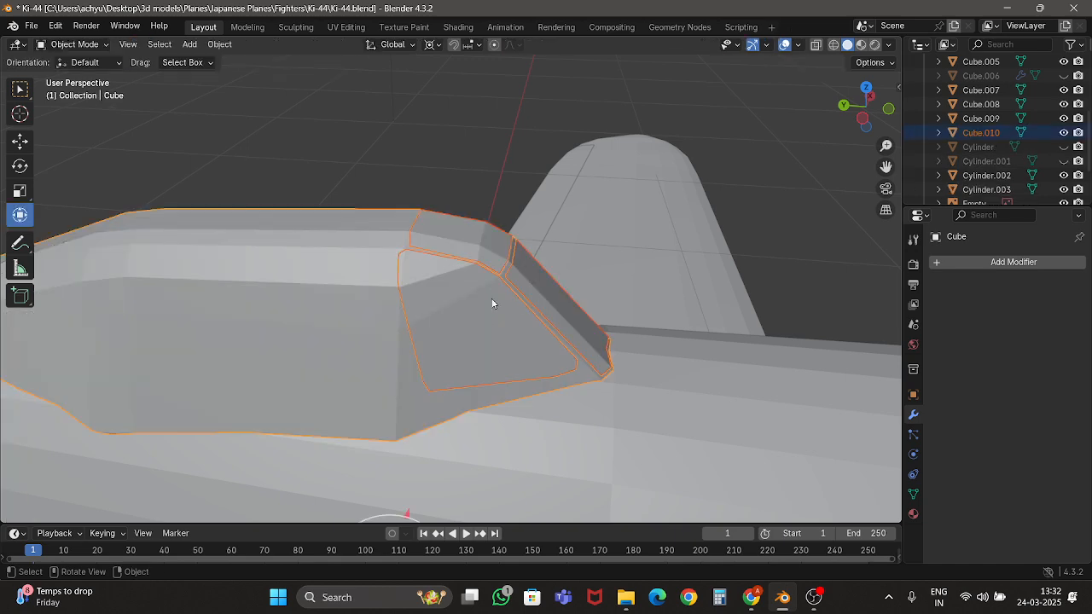
Reopen the canopy frame for editing and box-select the tapering rear window faces in the right side wireframe view.
left_click(483, 322)
scroll(482, 322, "down", 5)
left_click(373, 292)
key("Tab")
scroll(373, 290, "up", 4)
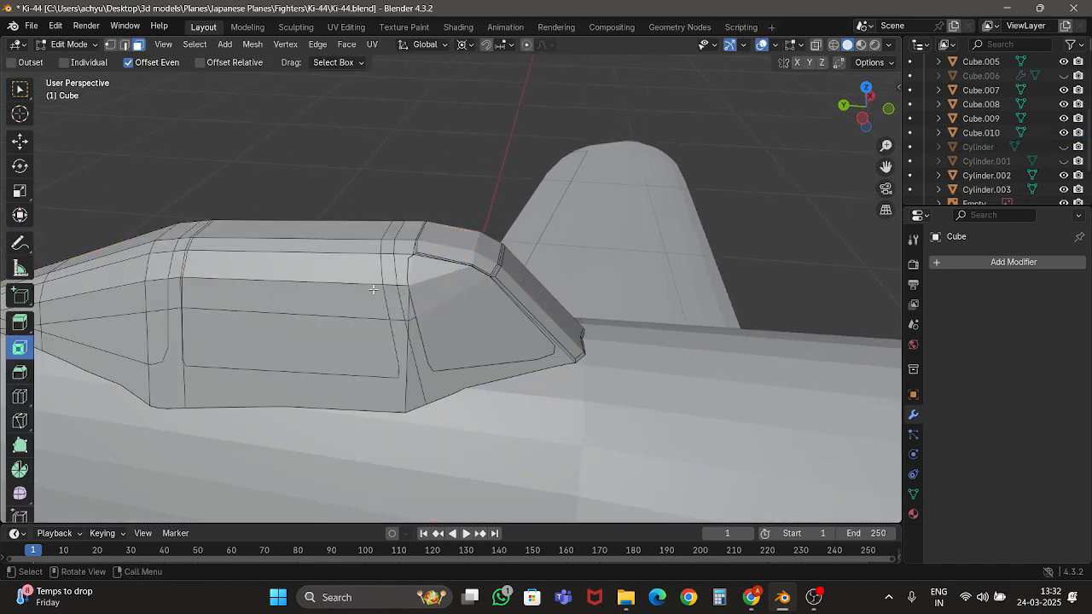
middle_click_drag(373, 288, 387, 283)
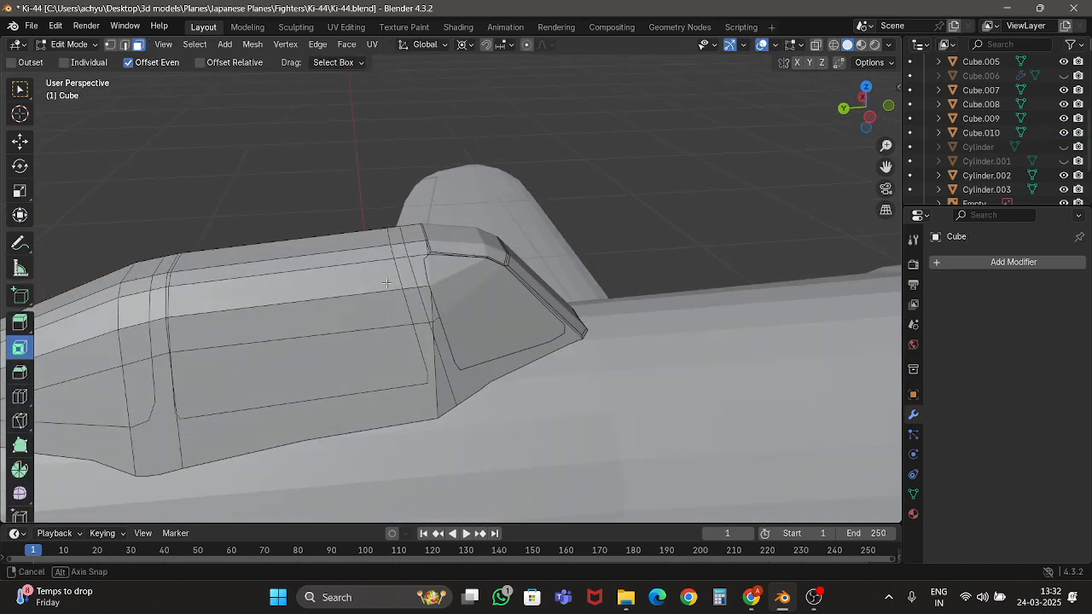
left_click(863, 99)
scroll(386, 258, "up", 4)
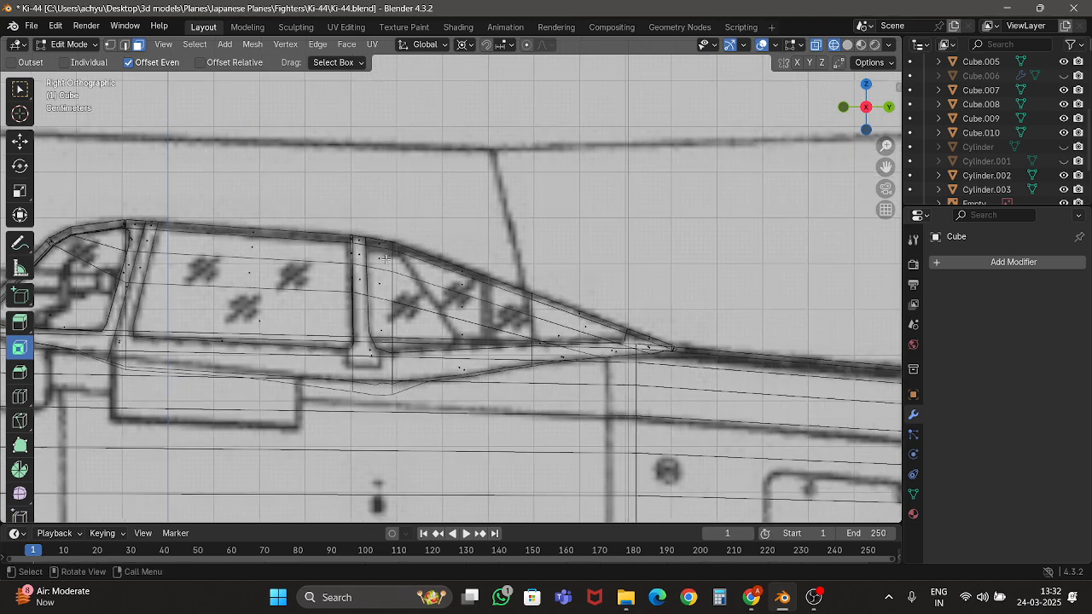
scroll(451, 282, "up", 2)
left_click_drag(335, 192, 601, 376)
left_click_drag(519, 223, 588, 278)
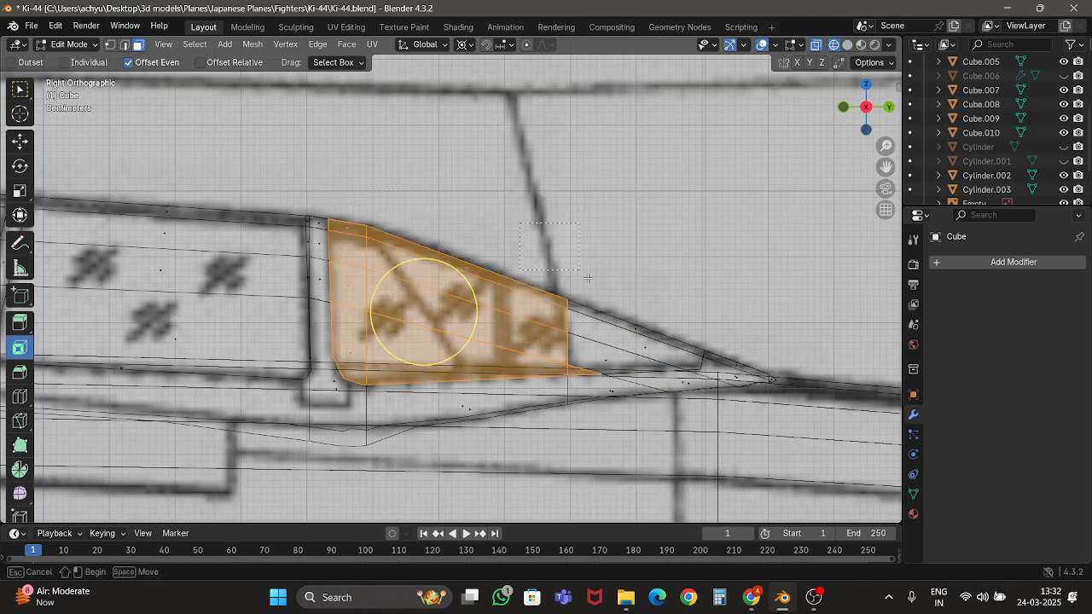
left_click_drag(700, 367, 706, 372)
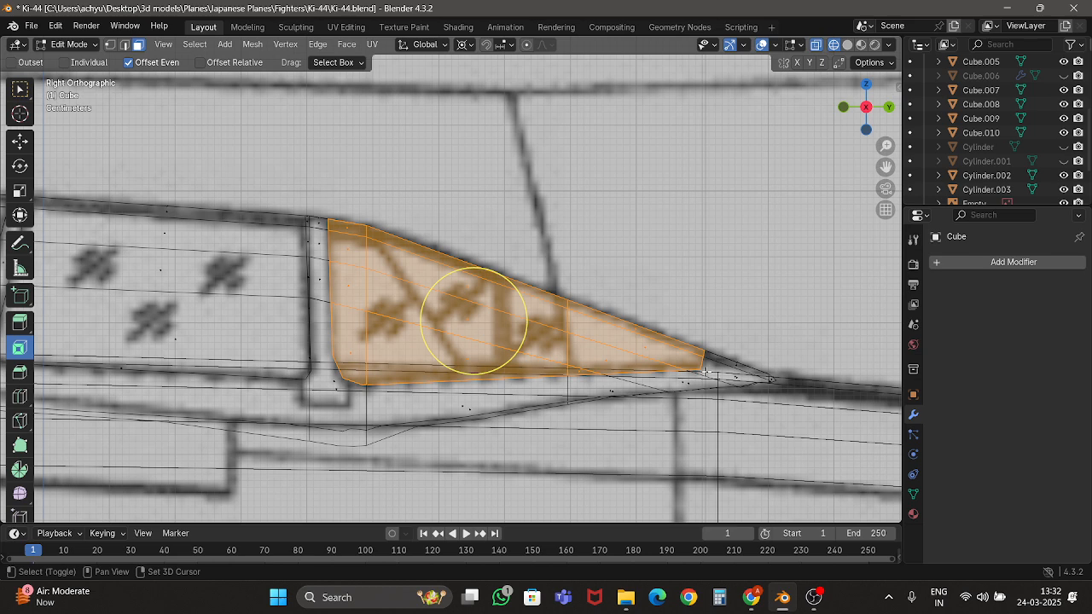
Separate the selected rear window faces into their own object, return to solid Object Mode and save the file.
key("p")
left_click(665, 331)
key("z")
key("6")
key("Tab")
key("ctrl+s")
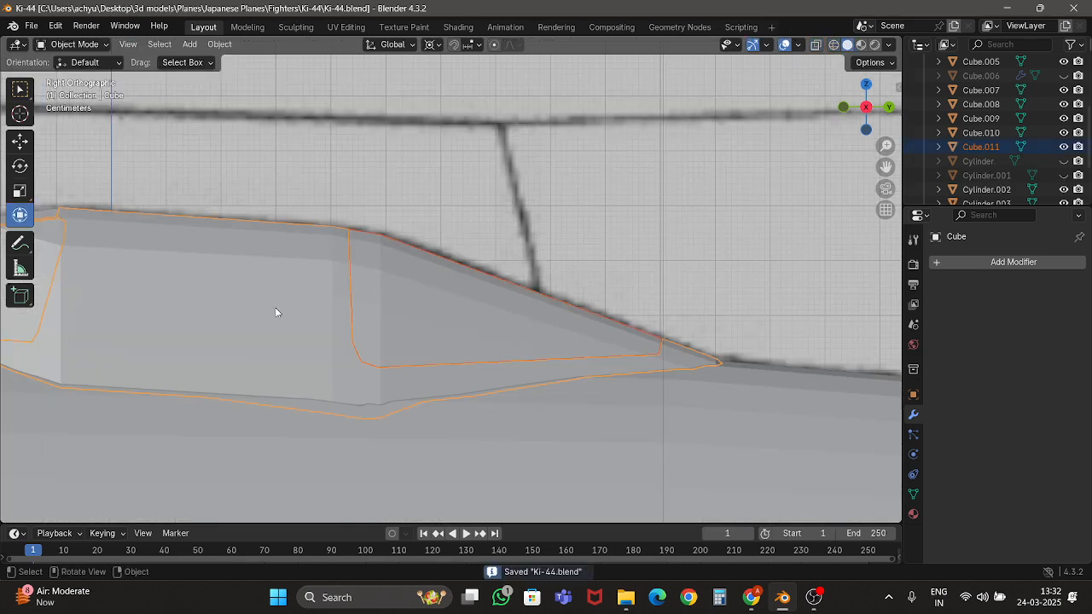
Reopen the canopy frame for editing and try to box-select the middle canopy section's window faces in the side wireframe view.
left_click(275, 312)
middle_click_drag(346, 307, 435, 300, "shift")
key("Tab")
middle_click_drag(203, 189, 266, 193, "shift")
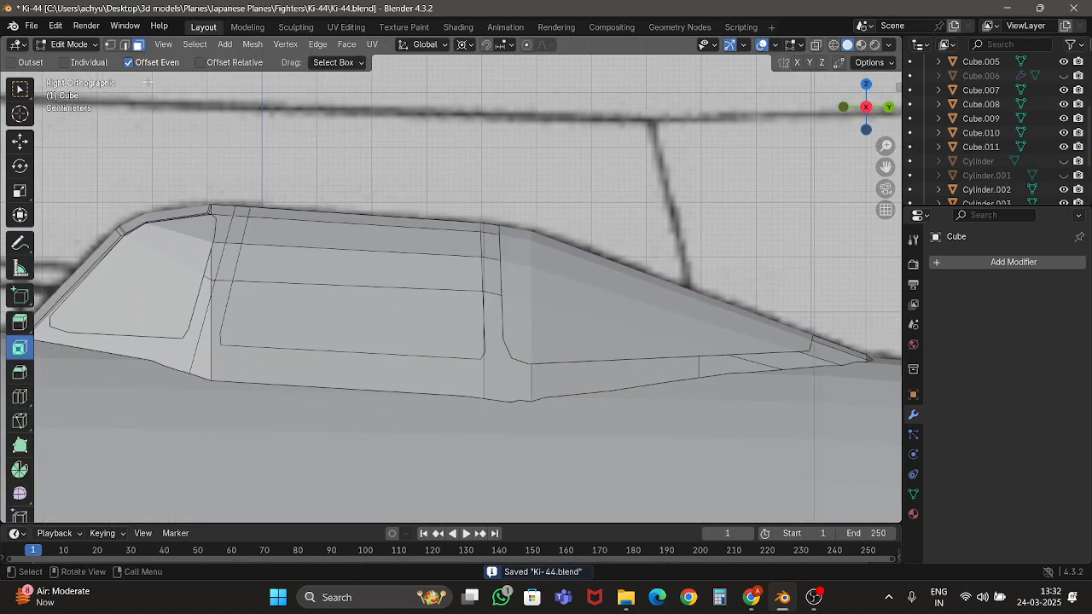
key("alt+z")
key("b")
left_click_drag(231, 165, 329, 240)
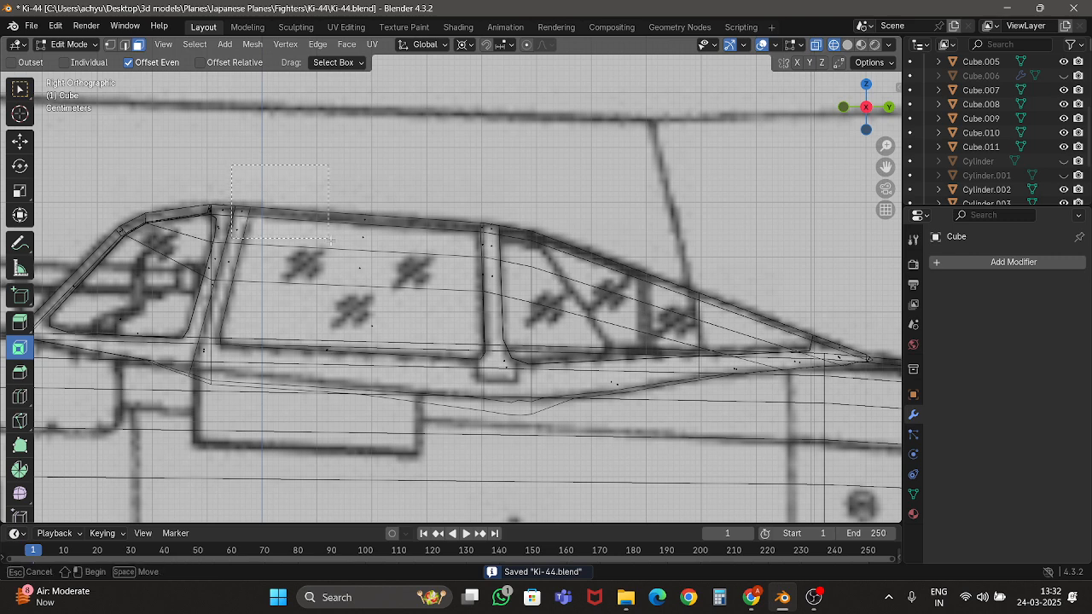
mouse_move(444, 338)
left_mouse_down()
mouse_move(487, 362)
mouse_move(499, 384)
left_mouse_up()
key("z")
left_click(474, 212)
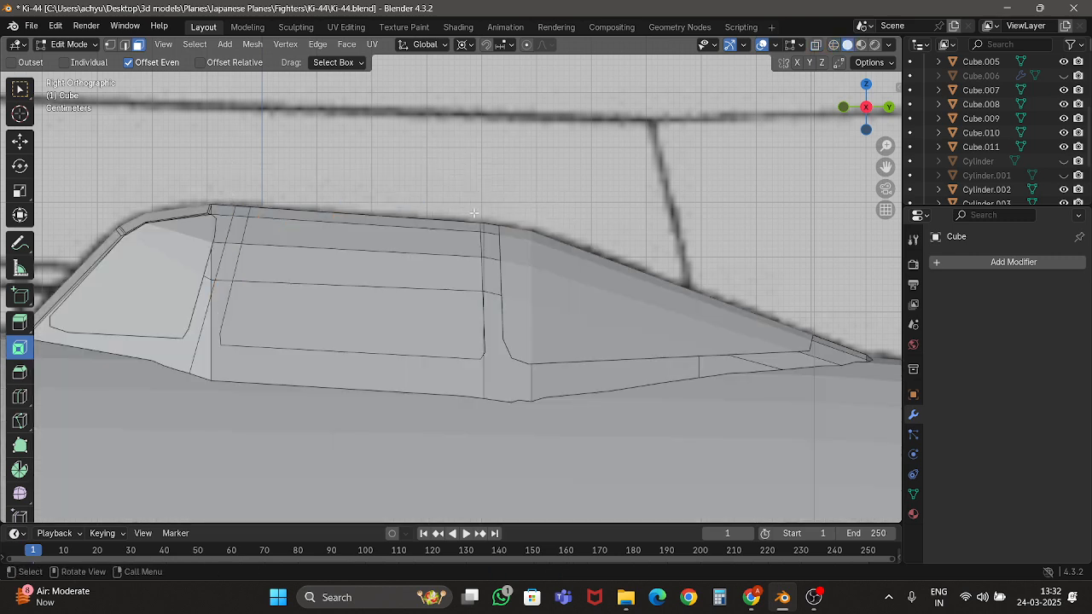
Examine the canopy frame against the side blueprint and, in Object Mode, on the whole aircraft.
scroll(474, 212, "up", 2)
key("alt+z")
scroll(474, 212, "down", 1)
key("z")
key("6")
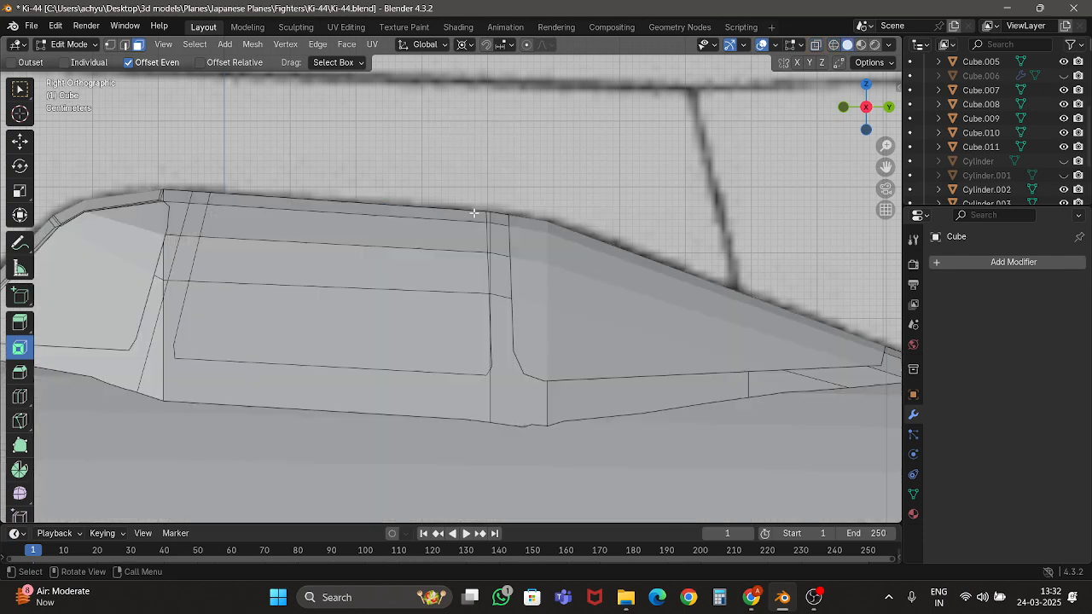
scroll(475, 213, "down", 5)
key("Tab")
scroll(603, 289, "up", 3)
key("z")
key("4")
middle_click_drag(602, 289, 546, 314)
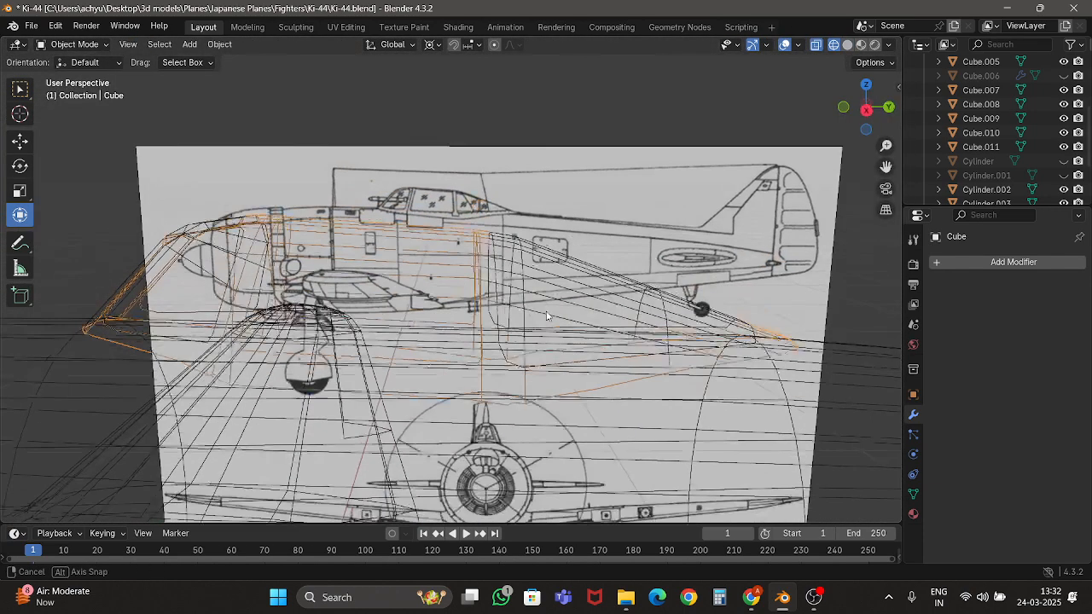
key("z")
key("6")
scroll(546, 314, "down", 6)
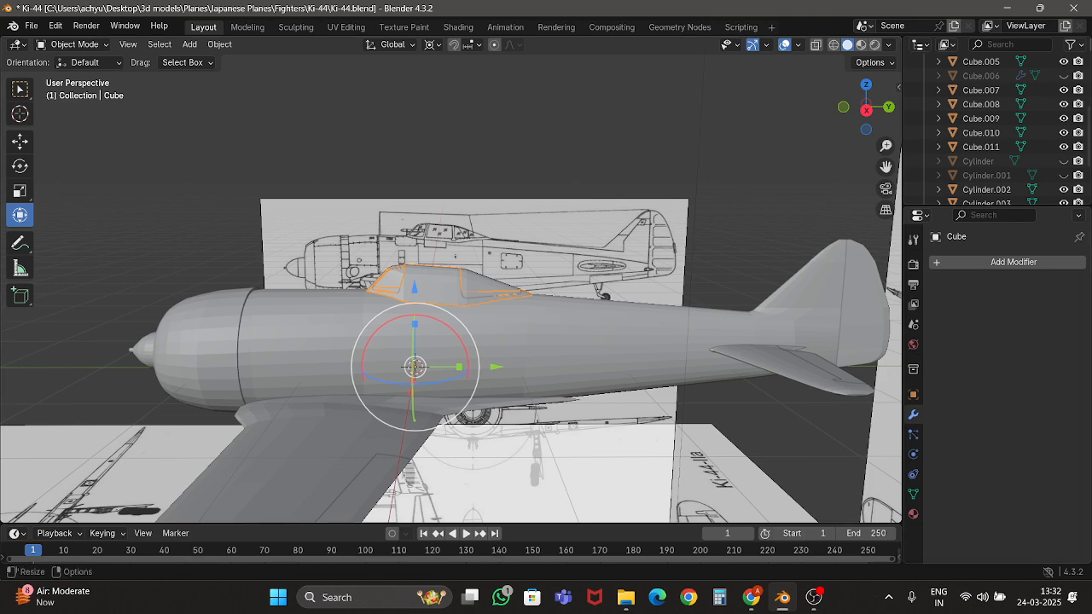
Switch to Chrome, search the web for "ki-44 open canopy" images in a new tab, and open the Hasegawa 1/48 Ki-44 picture.
left_click(755, 601)
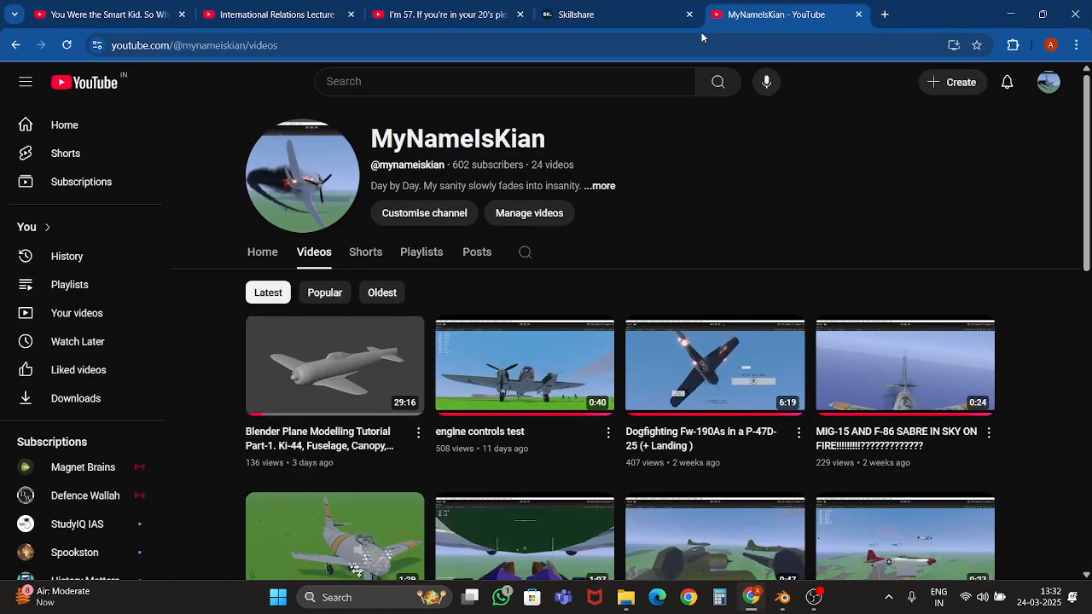
left_click(877, 6)
type("ki-44")
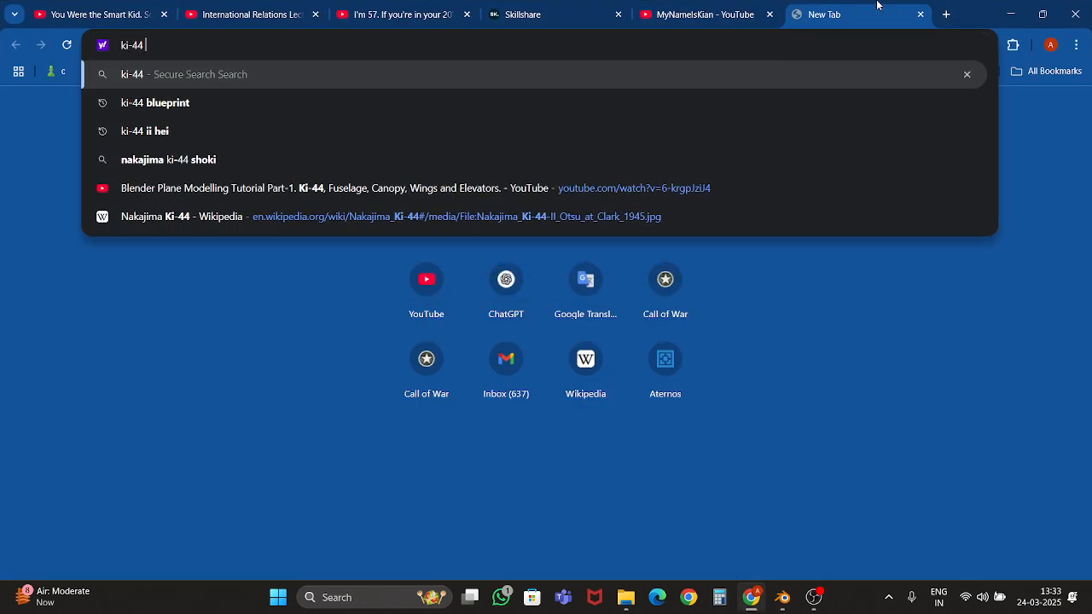
type(" oep")
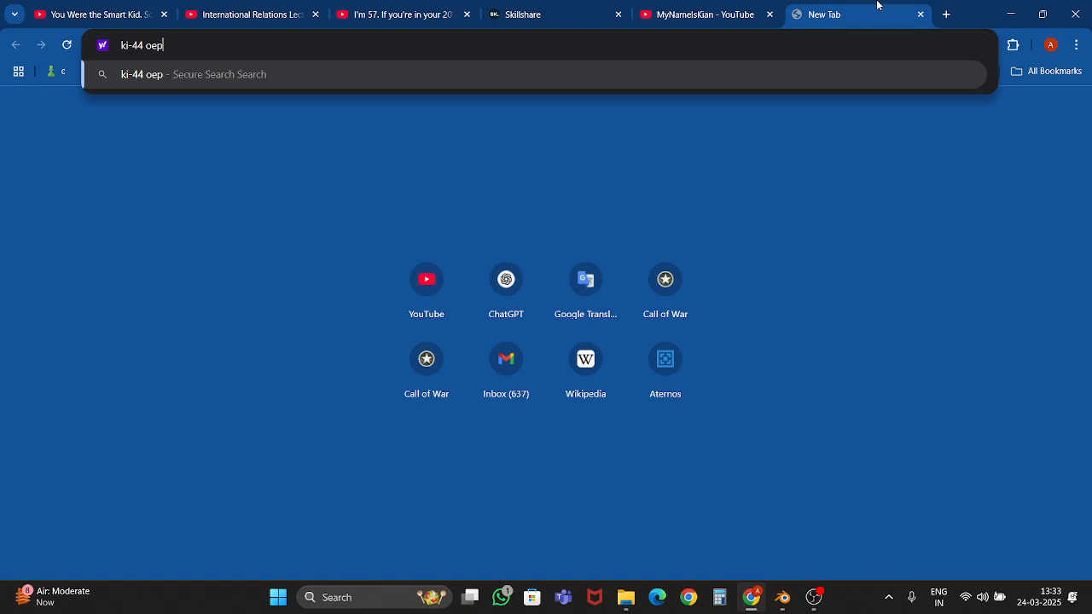
type("n canopy")
key("Return")
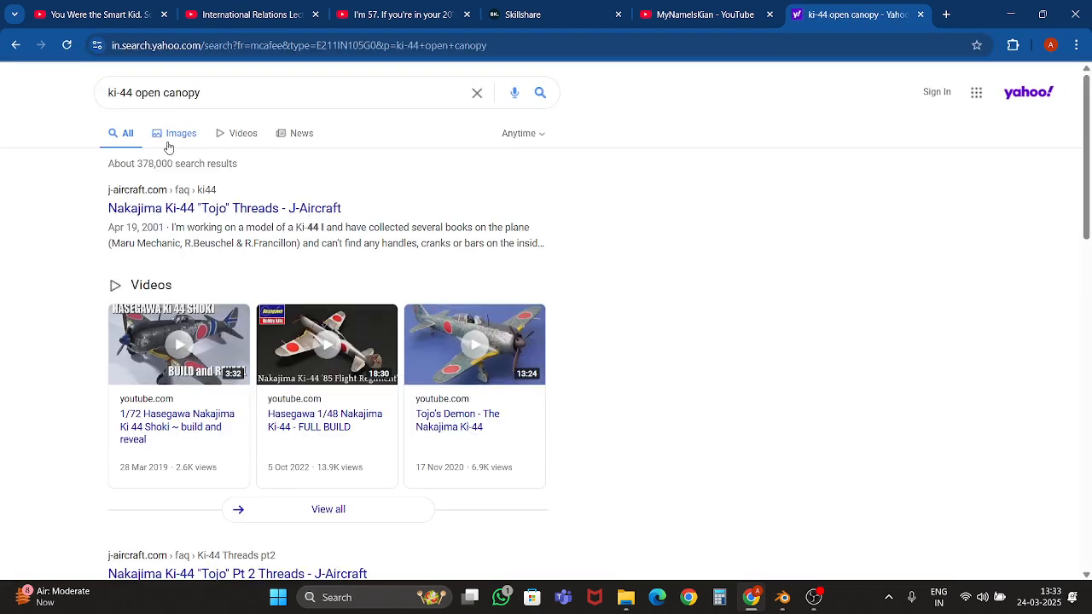
left_click(174, 134)
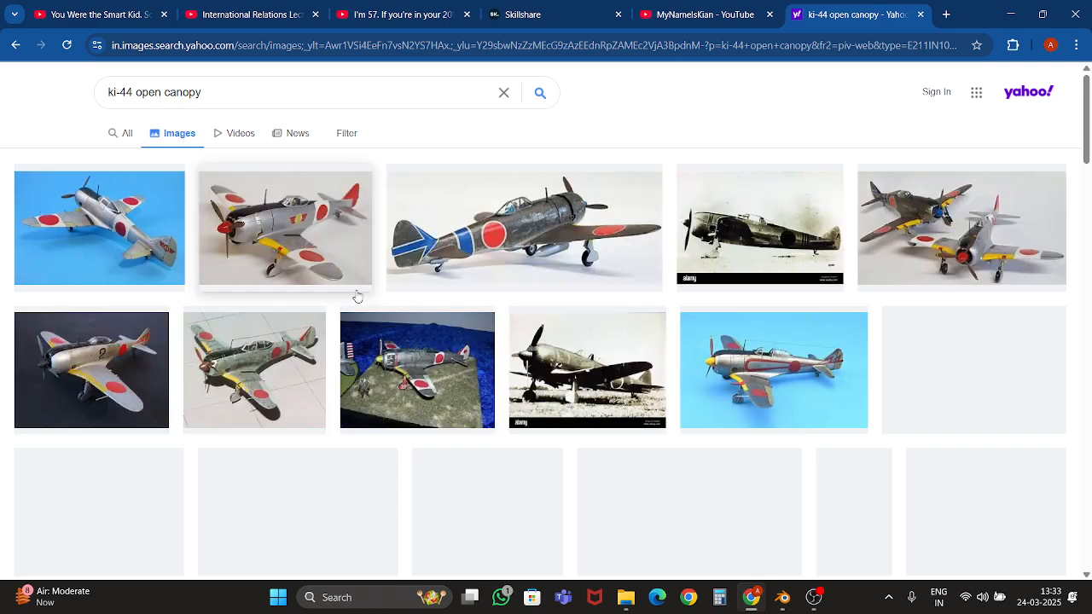
left_click(258, 370)
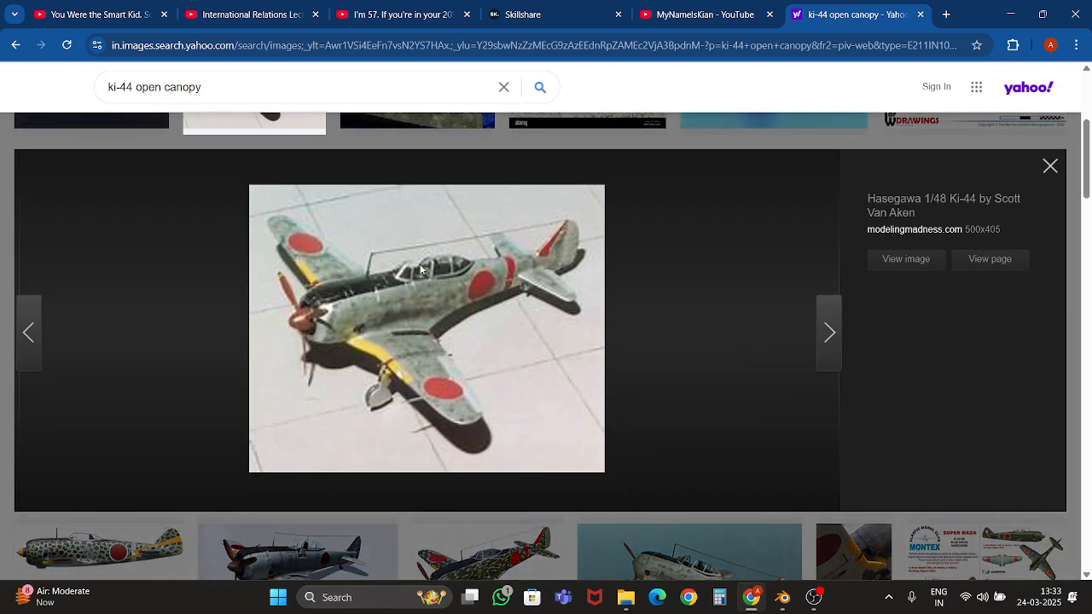
Examine the open-canopy picture up close, close it, and open the rear-quarter Ki-44 model picture from the image results.
scroll(420, 270, "up", 5, "ctrl")
scroll(420, 271, "down", 5, "ctrl")
left_click(1049, 166)
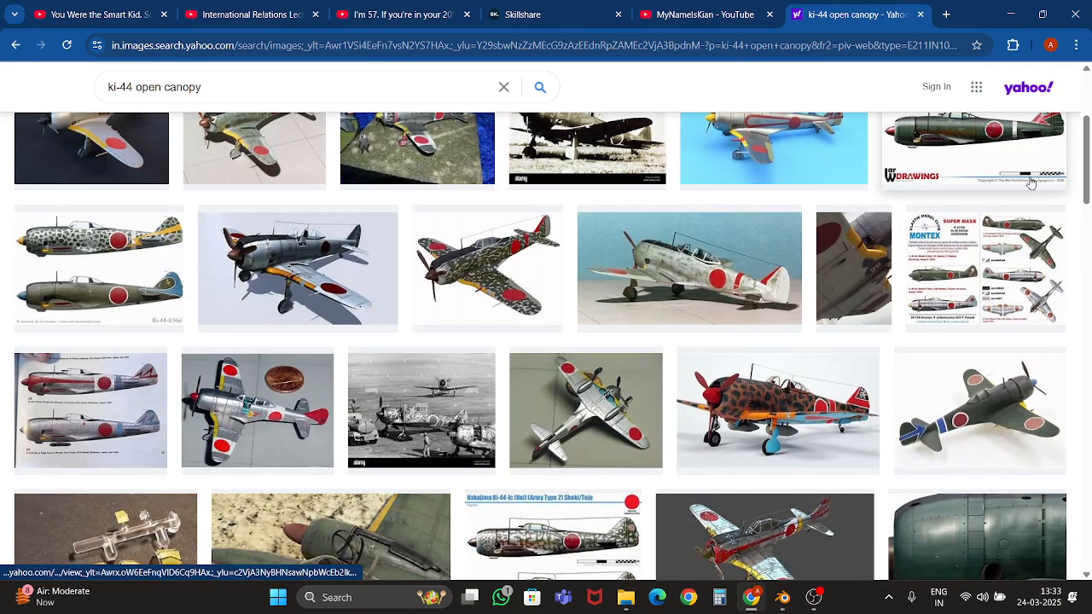
left_click(672, 277)
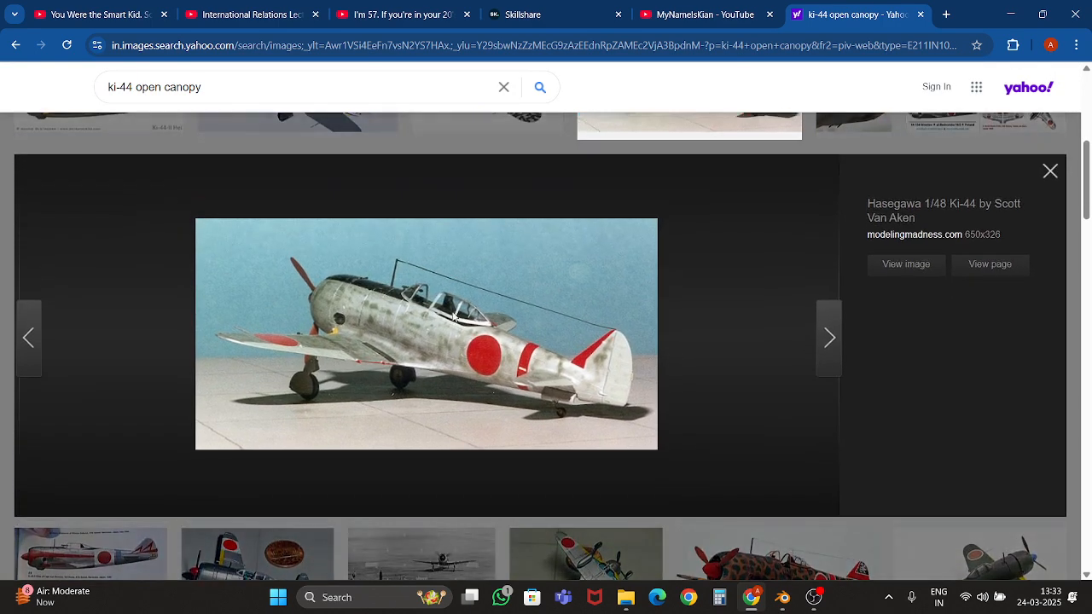
Switch to Blender and, in the right side view, separate the middle canopy section's window faces into their own object.
key("alt+Tab")
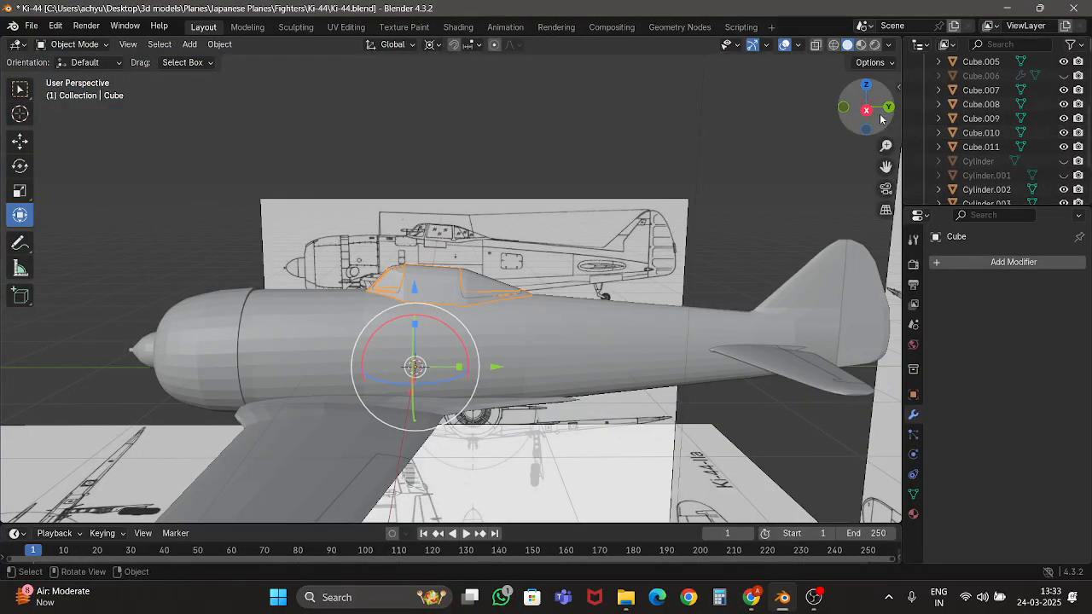
left_click(866, 110)
scroll(431, 176, "up", 9)
key("Tab")
scroll(291, 220, "up", 3)
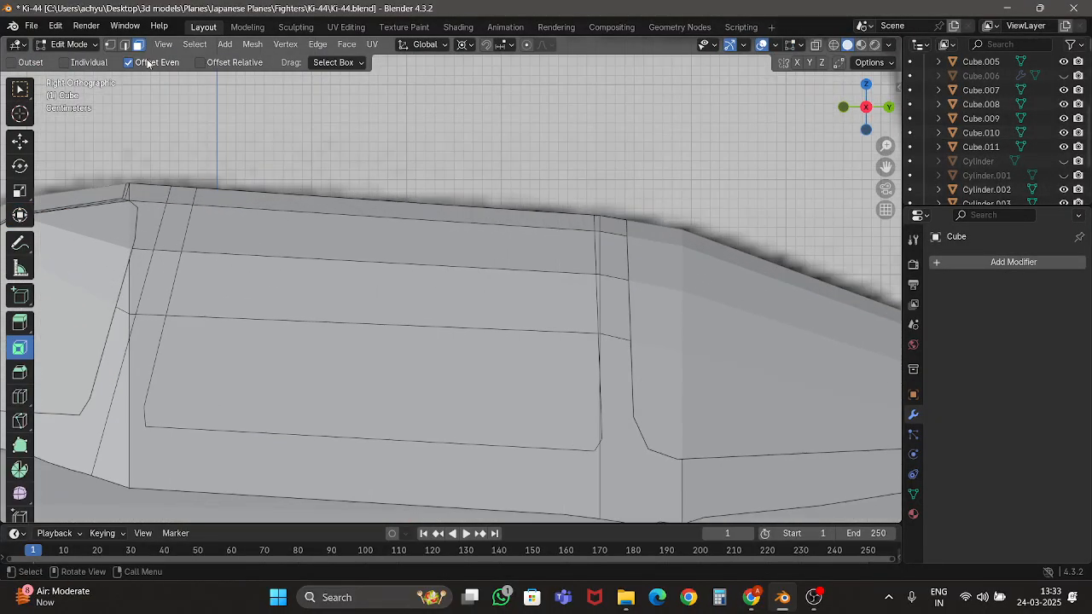
key("alt+z")
left_click_drag(244, 152, 460, 427)
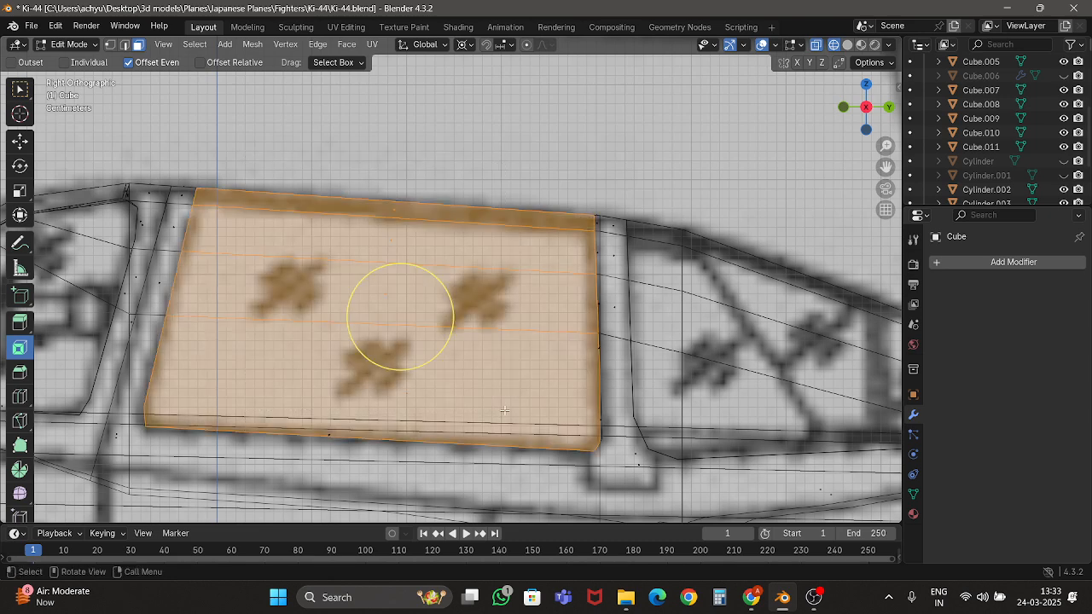
key("alt+z")
scroll(473, 369, "down", 4)
key("p")
left_click(473, 369)
Select the frame faces around the middle and rear canopy windows in wireframe and separate them into their own object.
key("z")
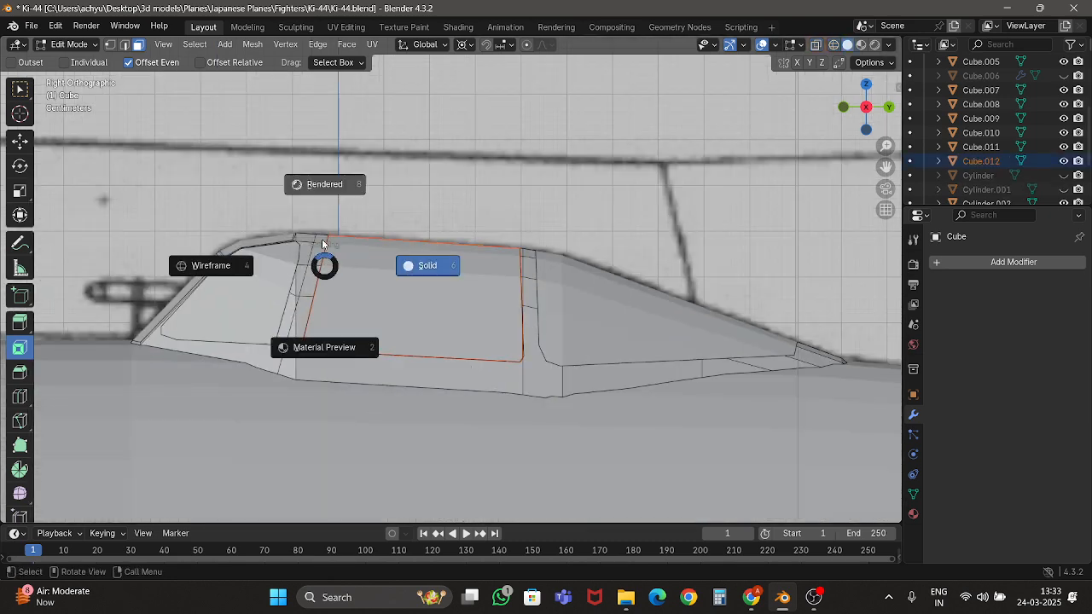
left_click(209, 265)
left_click_drag(385, 309, 401, 299)
left_click_drag(471, 196, 1055, 511, "shift")
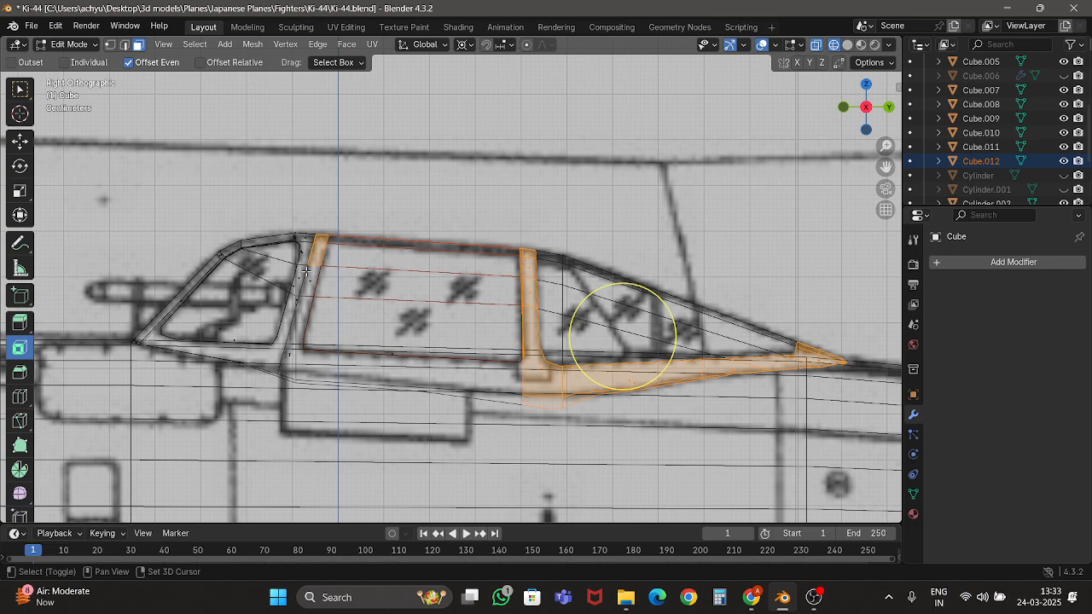
scroll(241, 312, "up", 2)
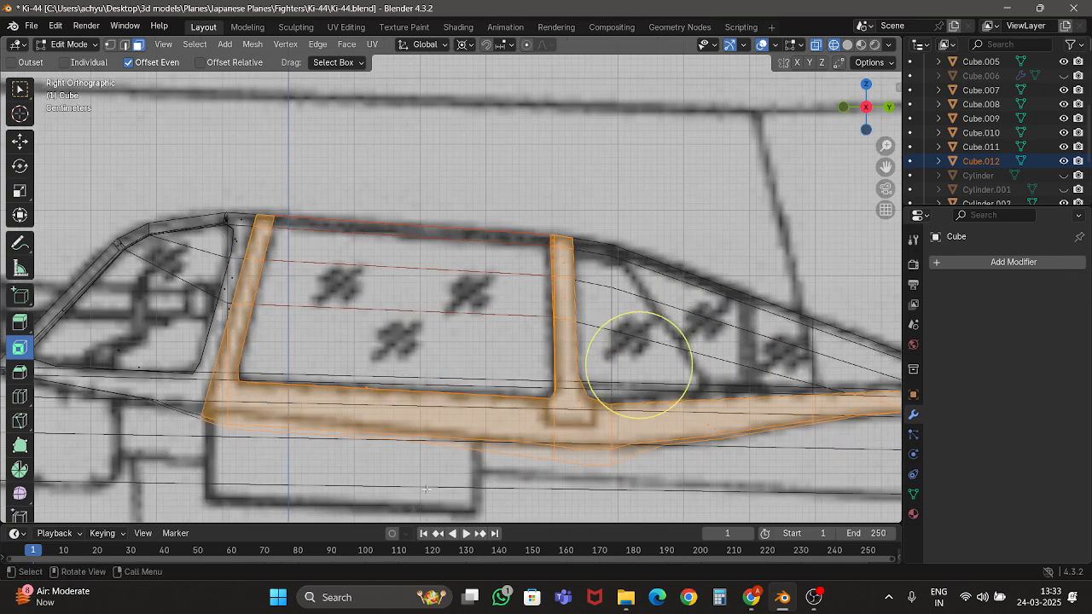
key("shift+z")
scroll(427, 363, "down", 3)
key("p")
left_click(427, 359)
scroll(427, 364, "down", 4)
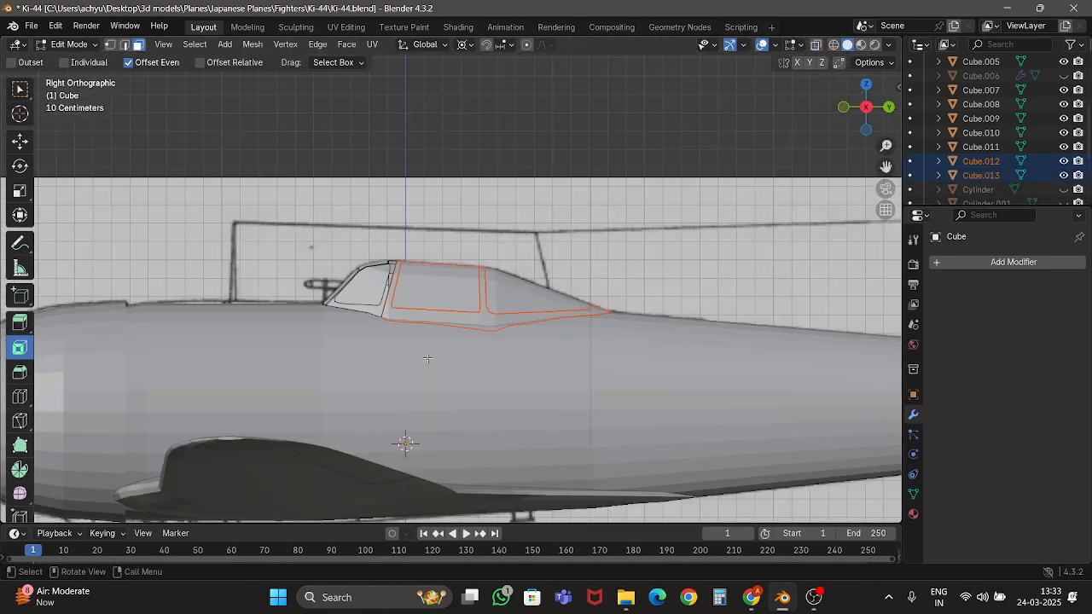
Return to Object Mode, save the file and clear the selection.
key("Tab")
middle_click_drag(431, 360, 568, 343)
key("ctrl+s")
left_click(516, 271)
Examine the separated canopy on the whole aircraft from the front quarter.
scroll(517, 292, "up", 4)
scroll(503, 344, "down", 4)
scroll(568, 342, "up", 3)
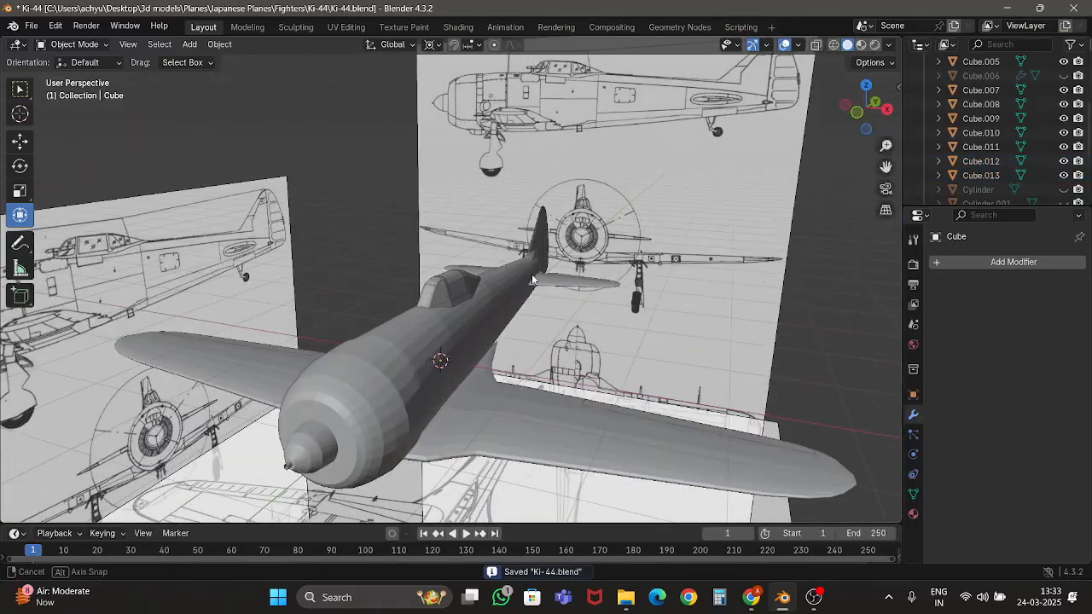
middle_click_drag(532, 279, 482, 291)
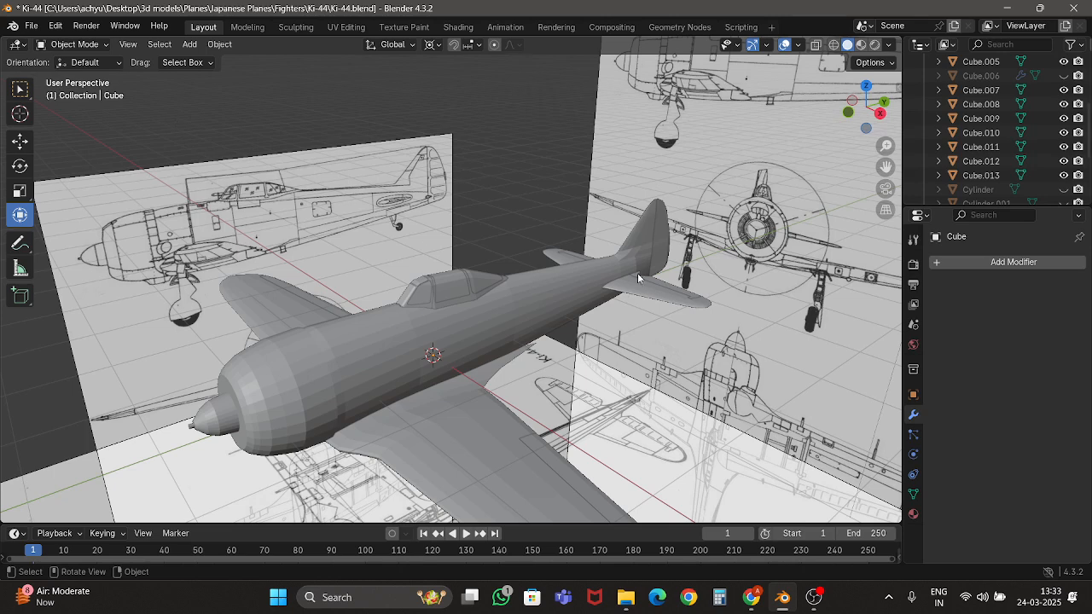
scroll(647, 283, "down", 4)
scroll(646, 283, "up", 4)
mouse_move(808, 597)
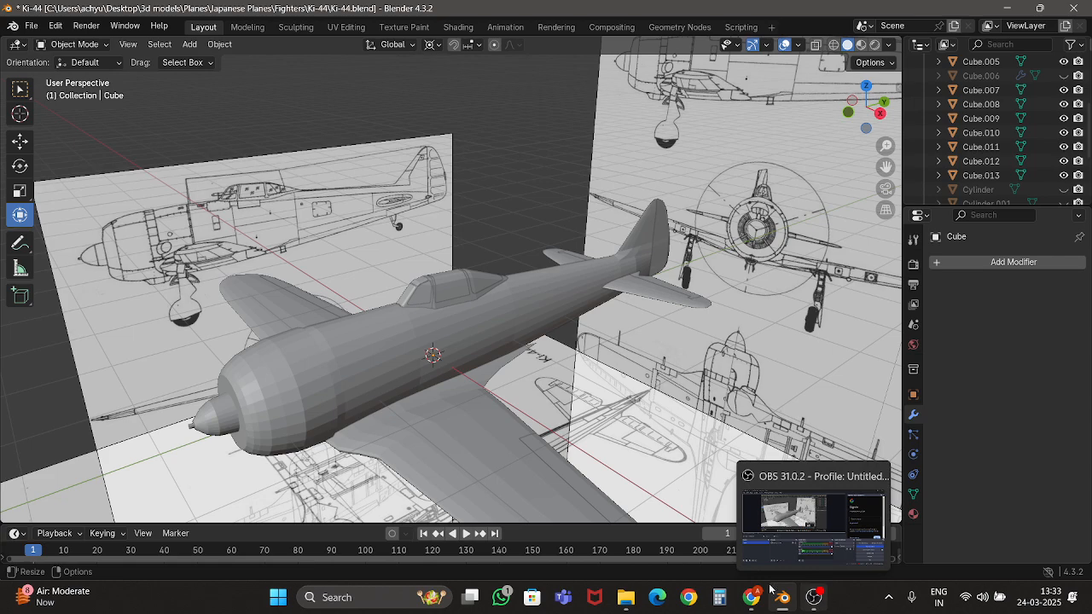
scroll(555, 248, "down", 4)
scroll(556, 248, "up", 4)
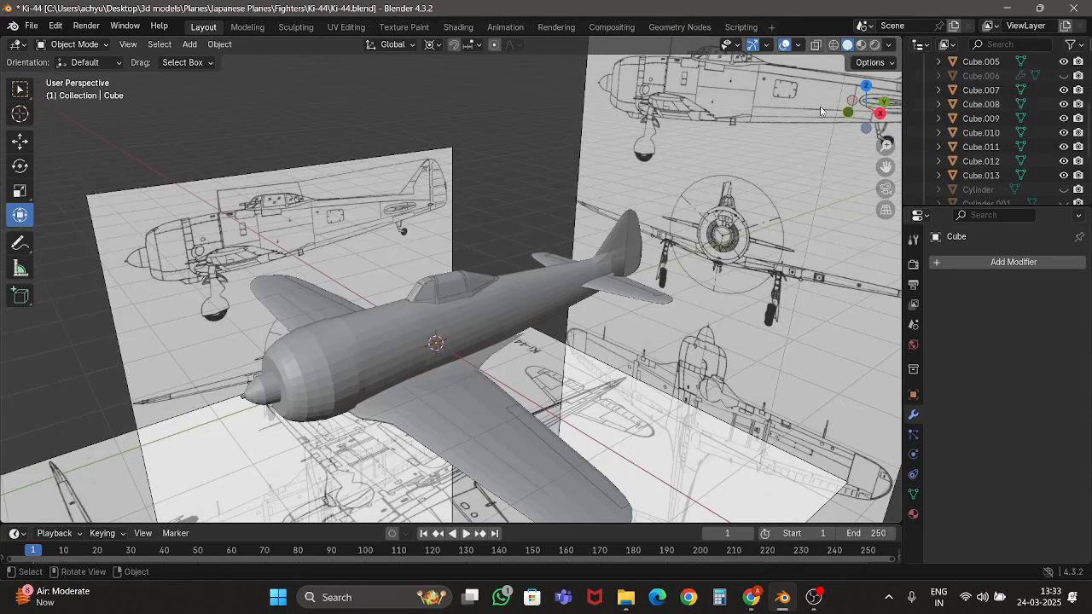
Add a cylinder mesh in the front view and set its vertices to 10.
left_click(848, 112)
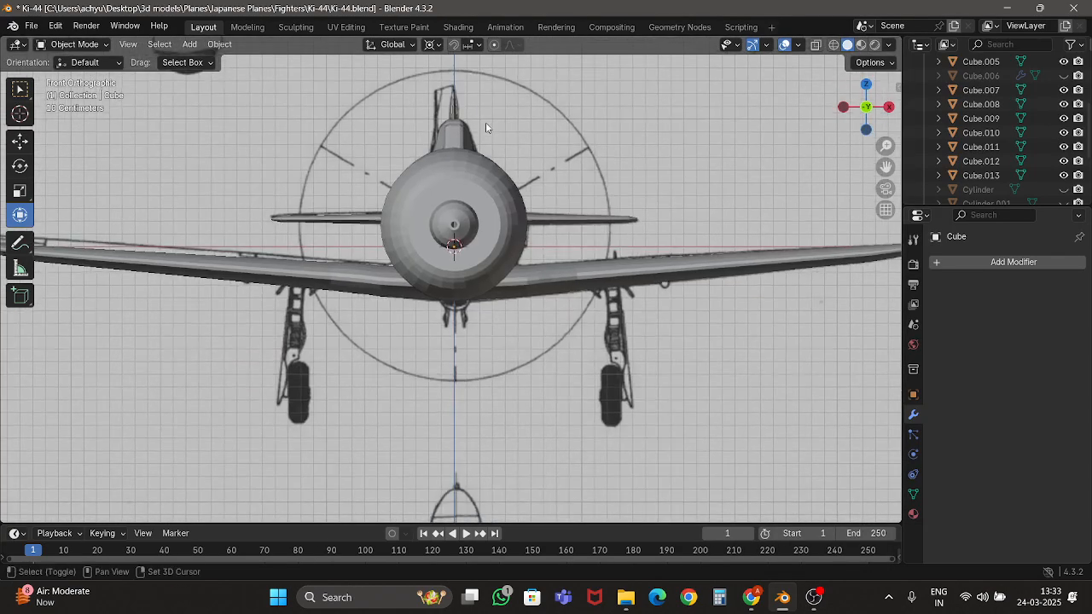
left_click(189, 44)
mouse_move(209, 61)
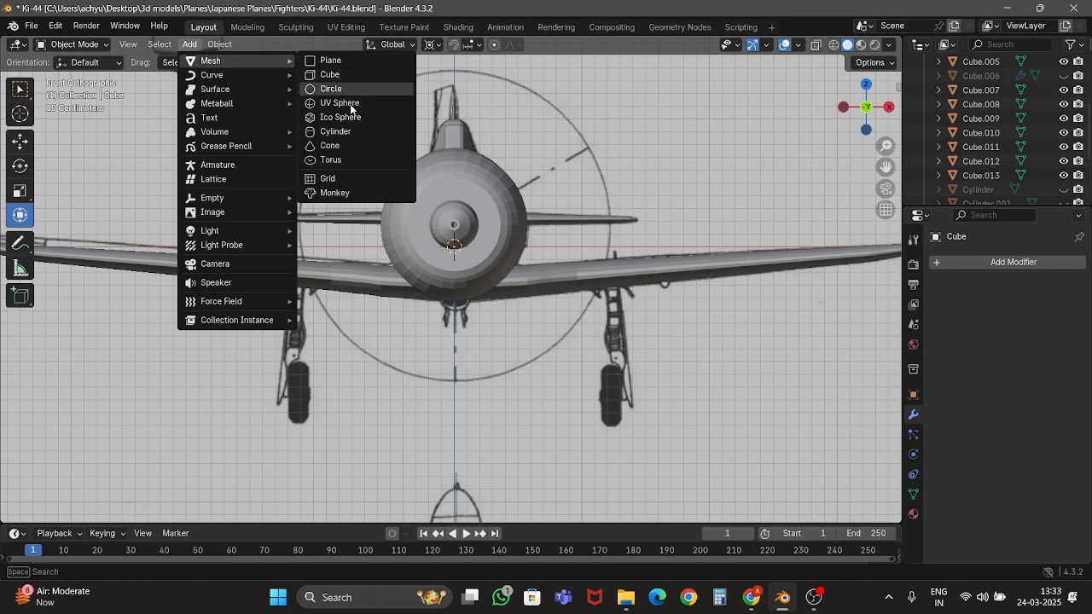
left_click(349, 132)
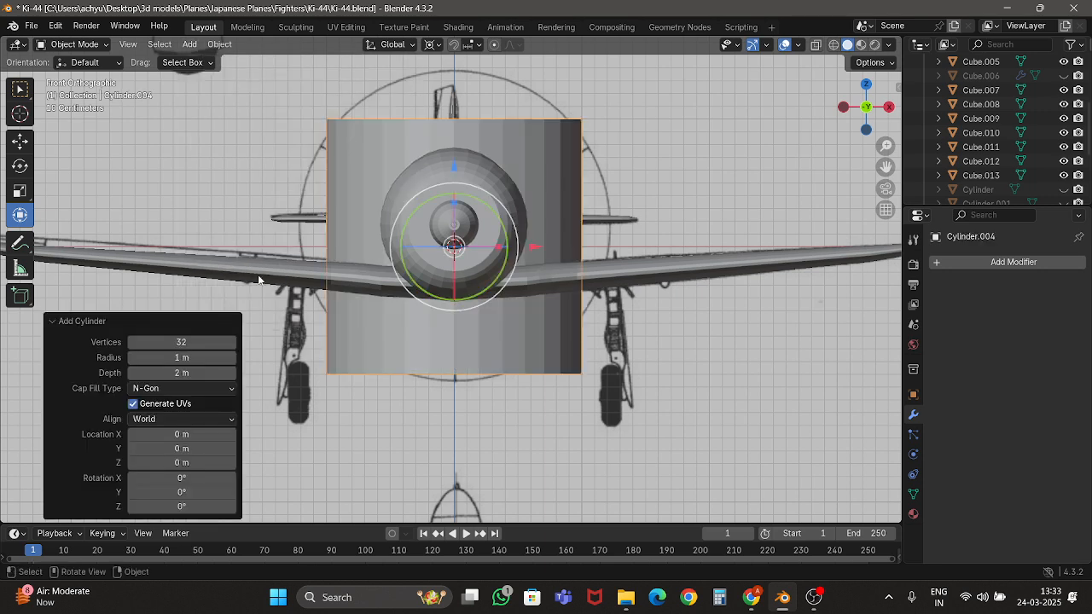
left_click(203, 341)
key("Return")
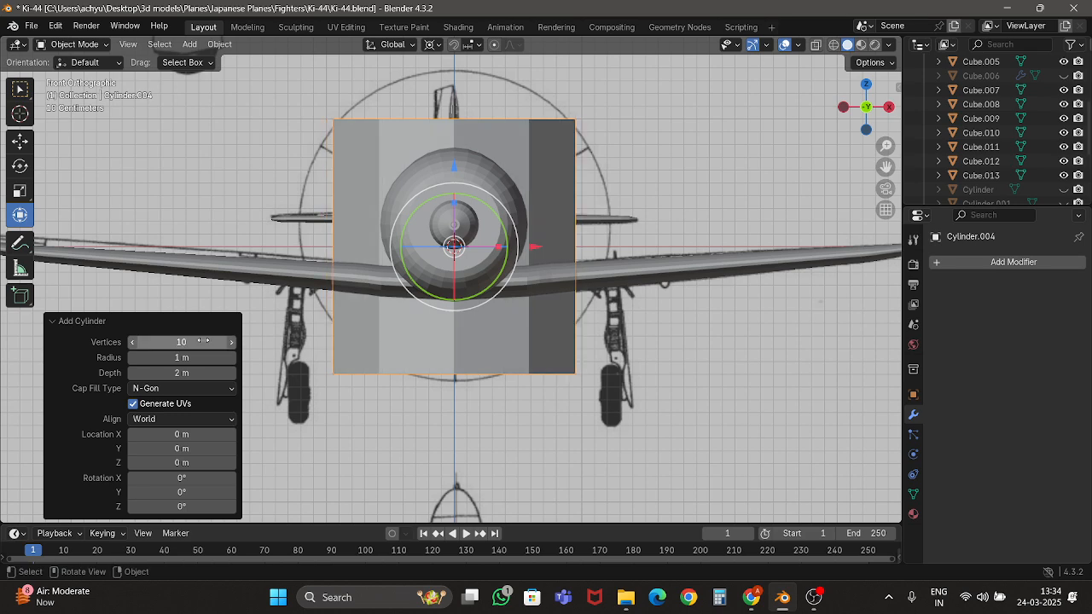
In wireframe Edit Mode, move the cylinder sideways and down, over the landing gear leg on the positive X side.
key("shift+z")
key("Tab")
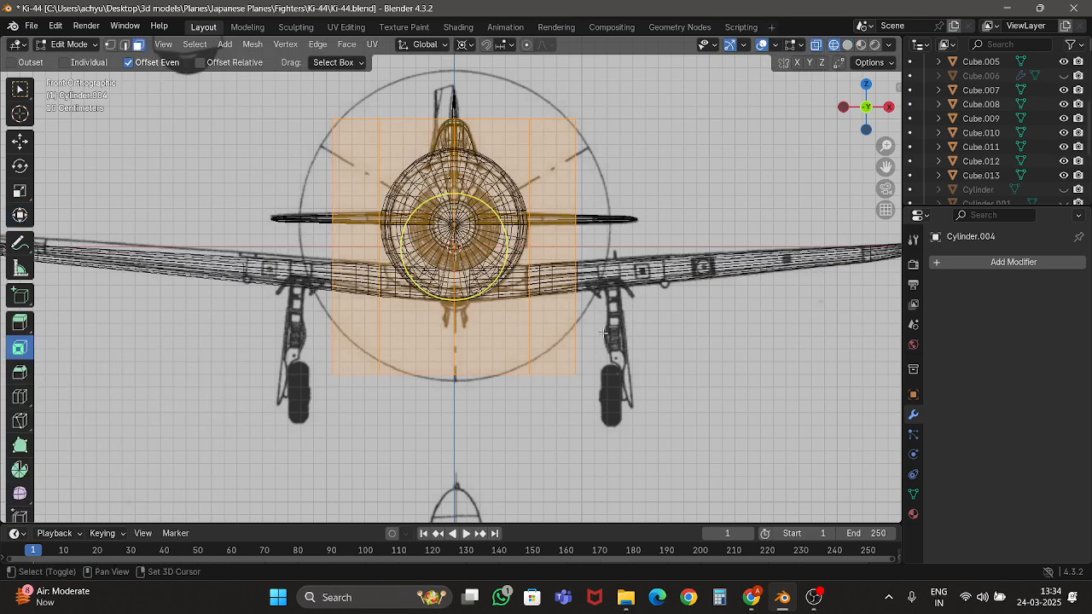
key("g")
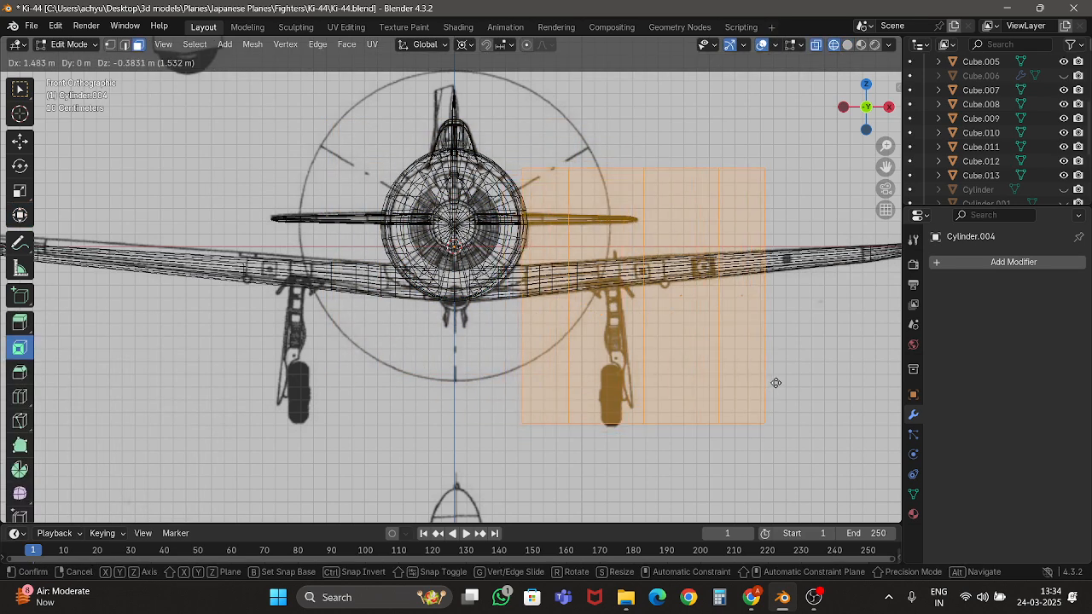
left_click(780, 381)
middle_click_drag(732, 352, 551, 346, "shift")
Change the transform pivot point so the cylinder scales about its own centre, and scale it down to 0.128.
key("s")
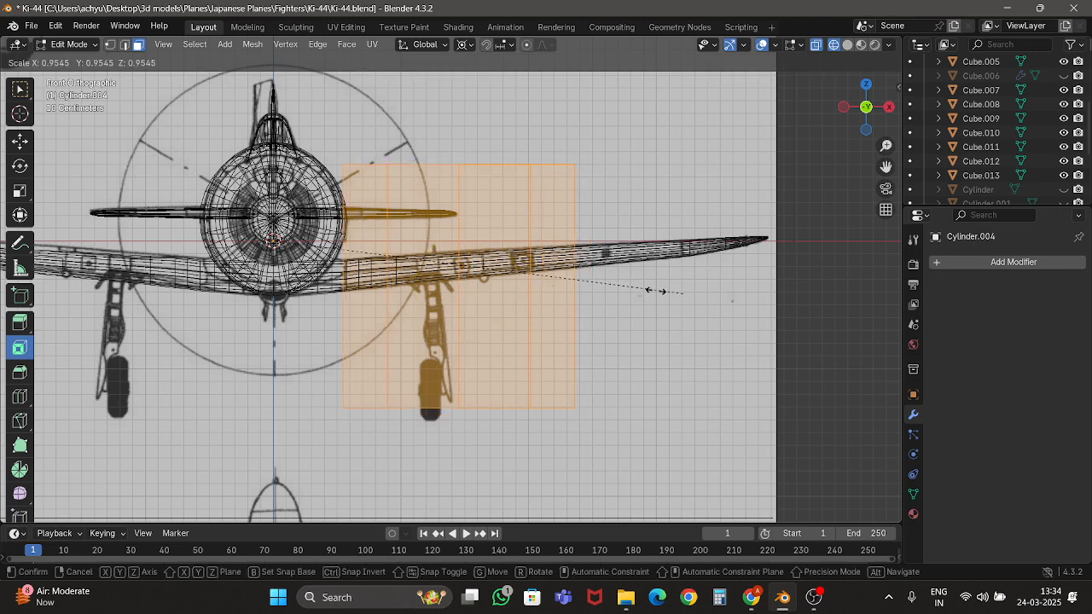
right_click(467, 289)
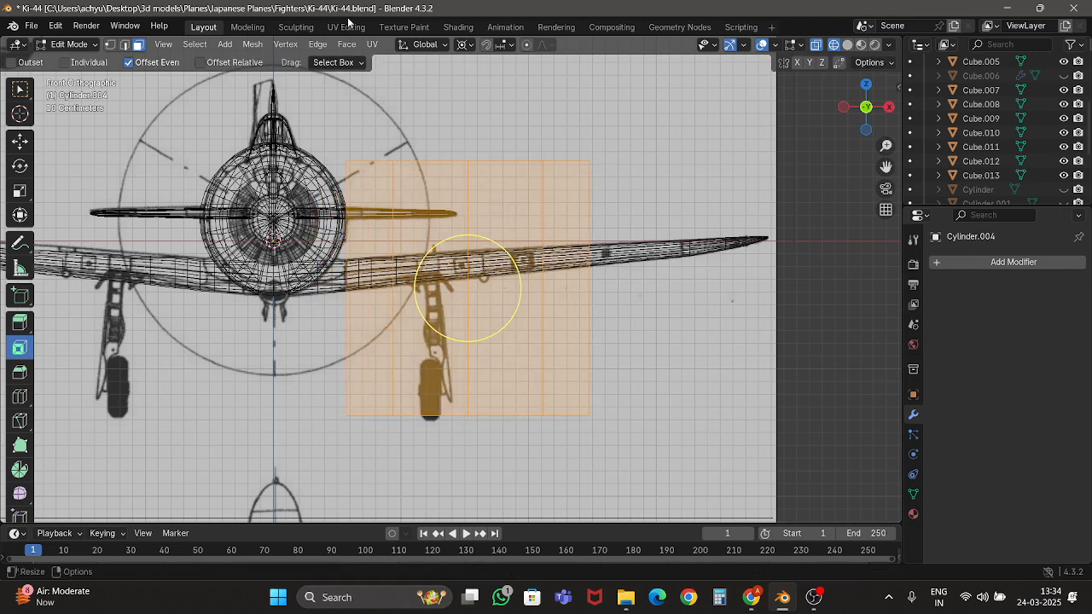
left_click(466, 47)
left_click(504, 125)
key("s")
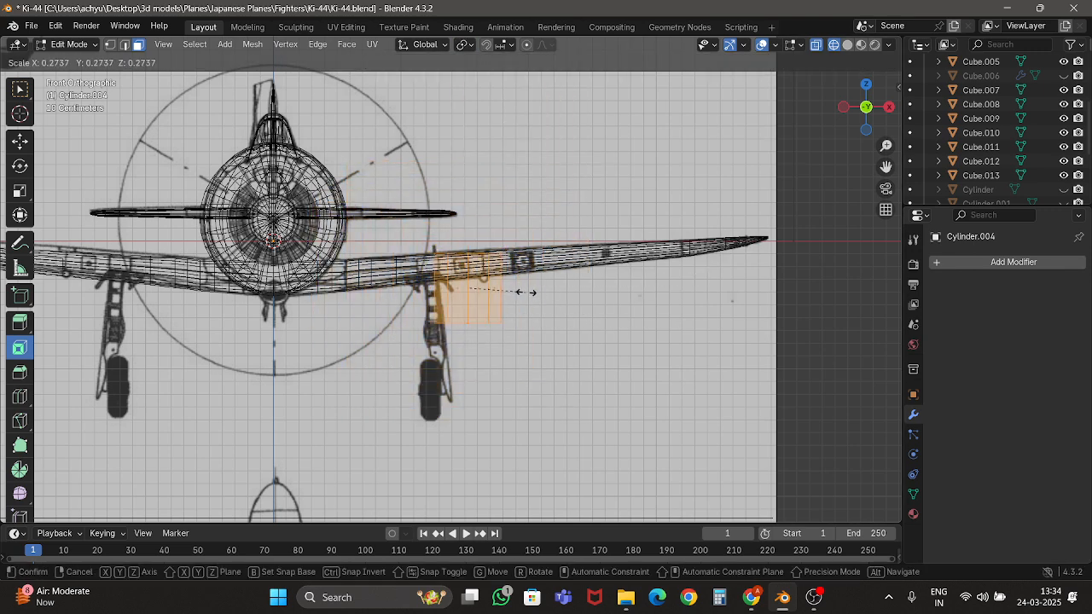
left_click(499, 294)
Move the cylinder onto the top of the landing gear strut and scale it down by 0.719 to approach the strut's width.
scroll(532, 296, "up", 4)
middle_click_drag(532, 296, 574, 280, "shift")
scroll(574, 279, "up", 4)
key("s")
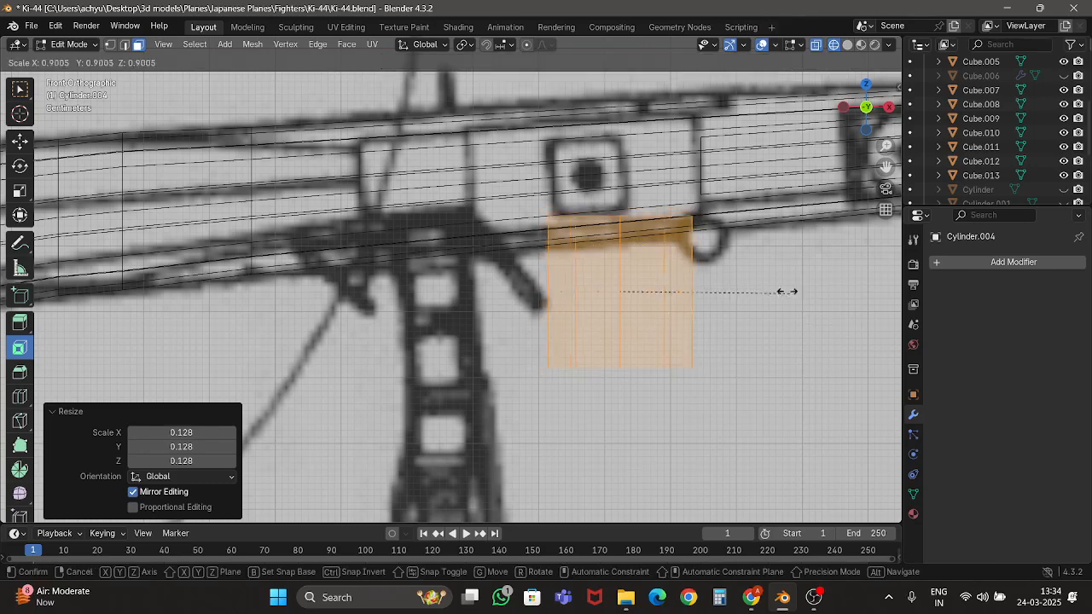
left_click(764, 284)
key("g")
left_click(575, 262)
key("s")
left_click(529, 239)
Rotate the cylinder by -5° to follow the tilt of the landing gear strut.
key("r")
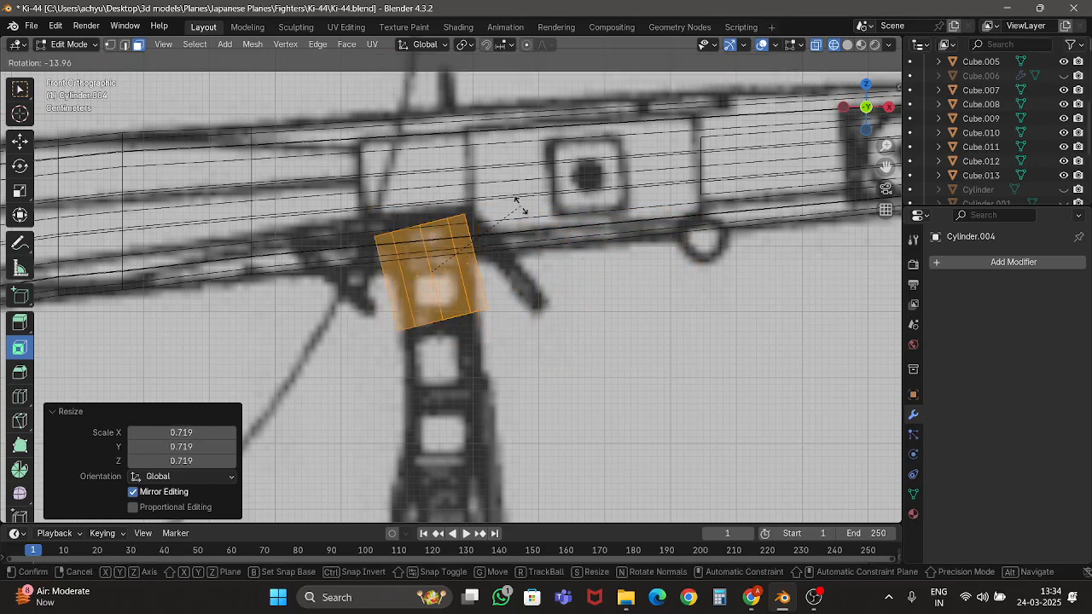
left_click(524, 225)
scroll(524, 225, "up", 2)
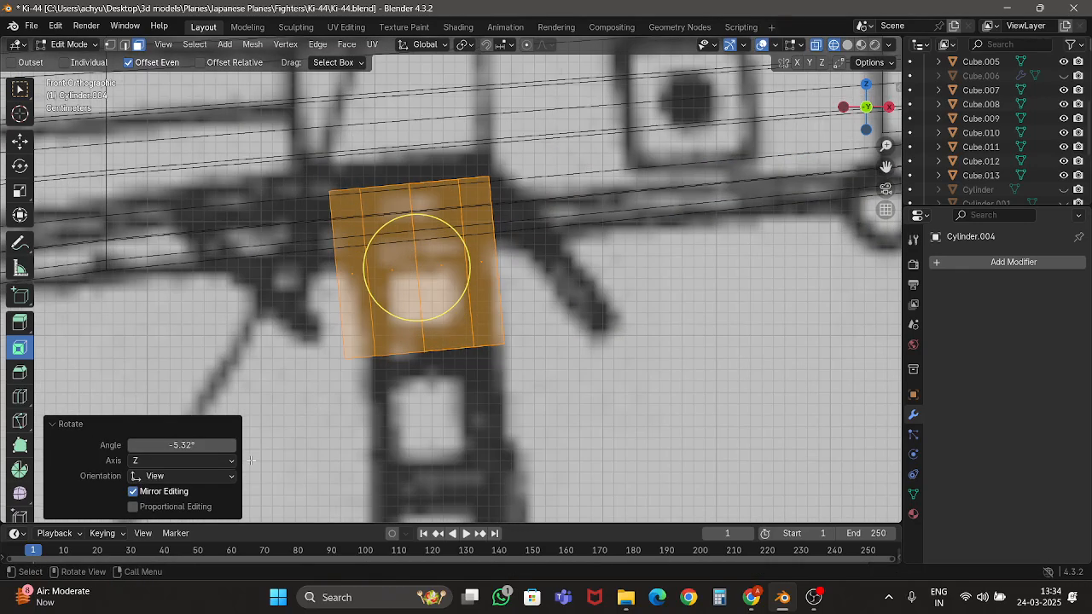
left_click(188, 445)
type("-")
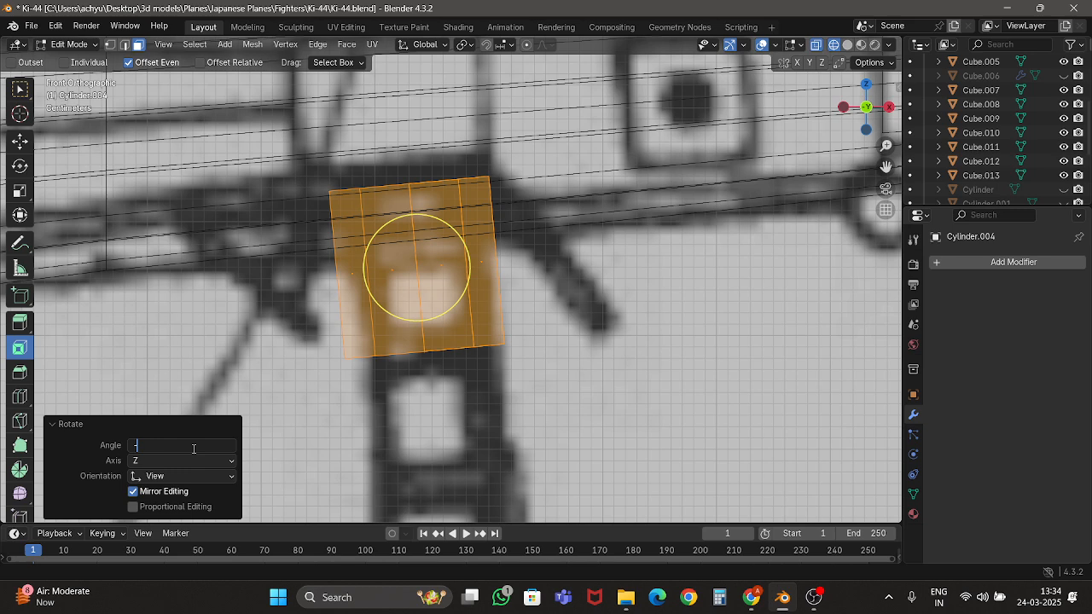
type("5")
key("Return")
Scale the cylinder down further and reposition it to fit inside the top of the landing gear strut.
key("s")
left_click(537, 269)
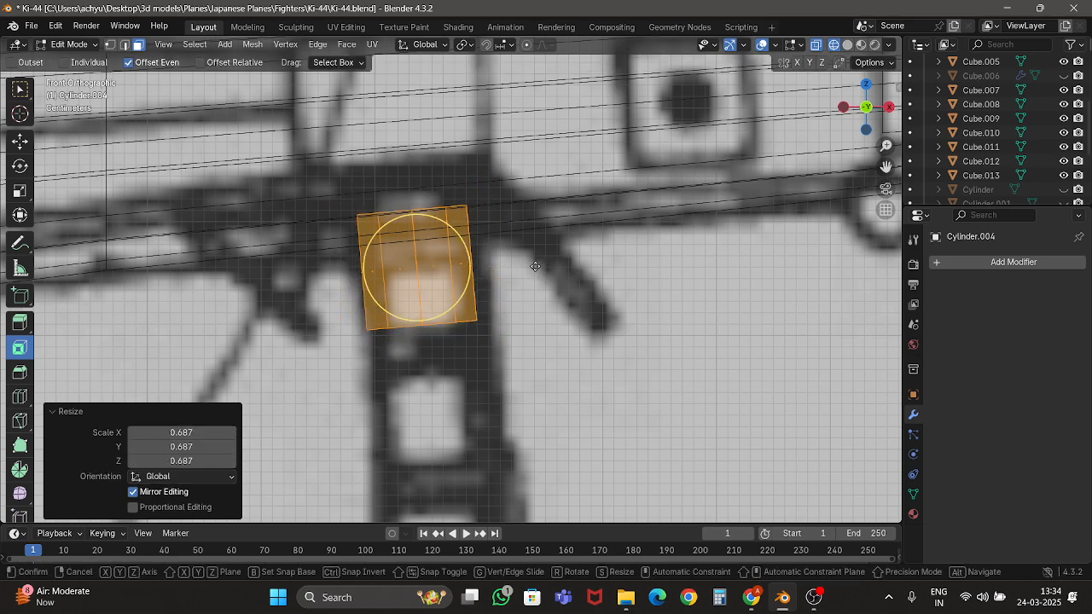
key("g")
left_click(546, 258)
key("s")
left_click(564, 261)
scroll(565, 271, "down", 5)
key("Tab")
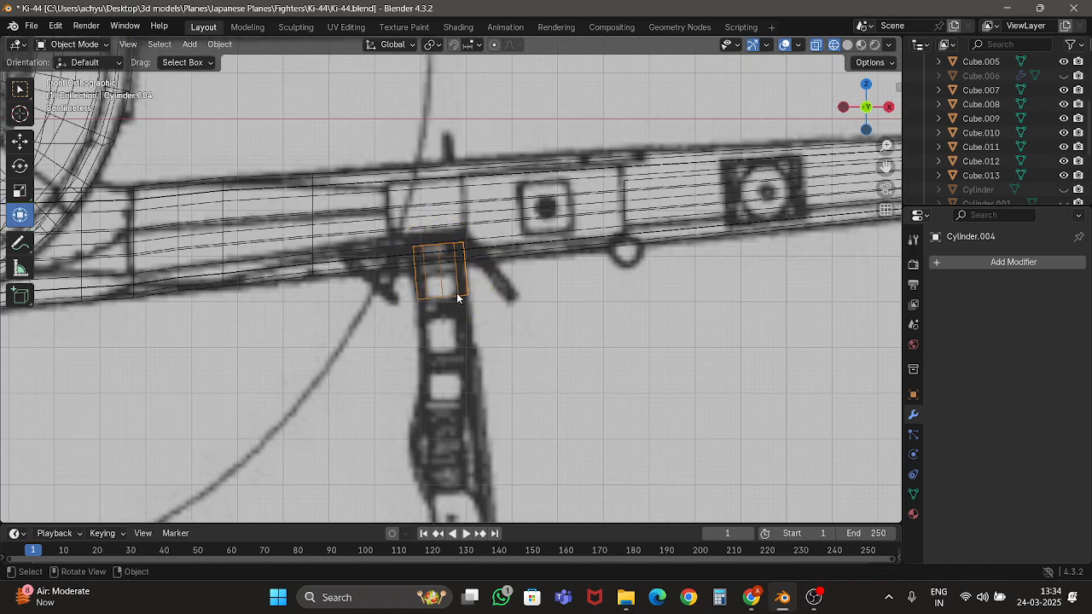
scroll(458, 298, "up", 4)
key("Tab")
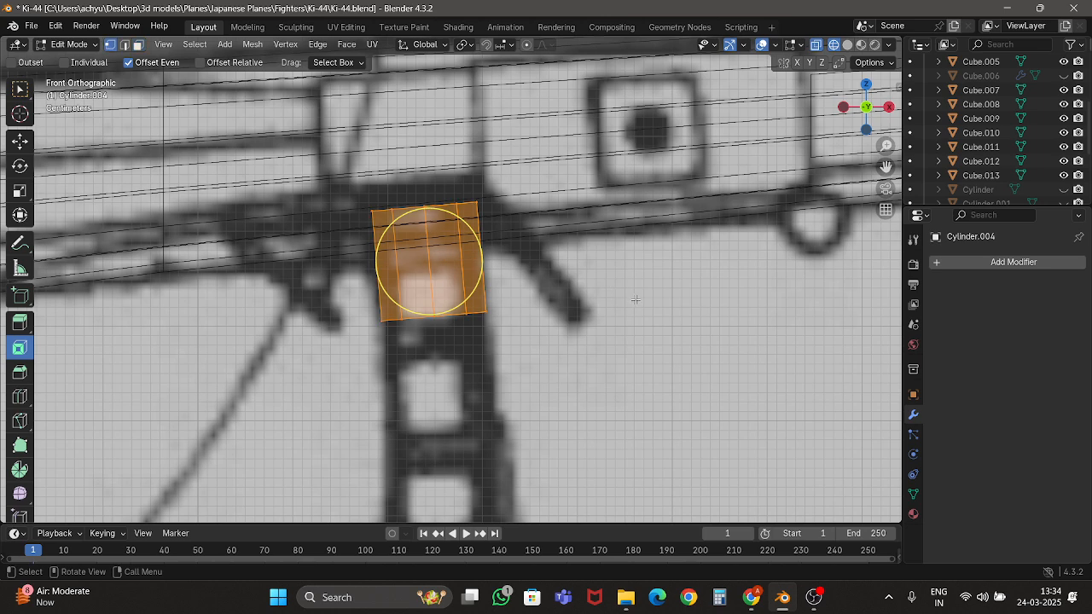
key("s")
left_click(587, 294)
Select the cylinder's bottom vertices and move them along the local Z axis to the lower edge of the strut's first opening.
scroll(558, 294, "down", 2)
left_click_drag(345, 277, 537, 371)
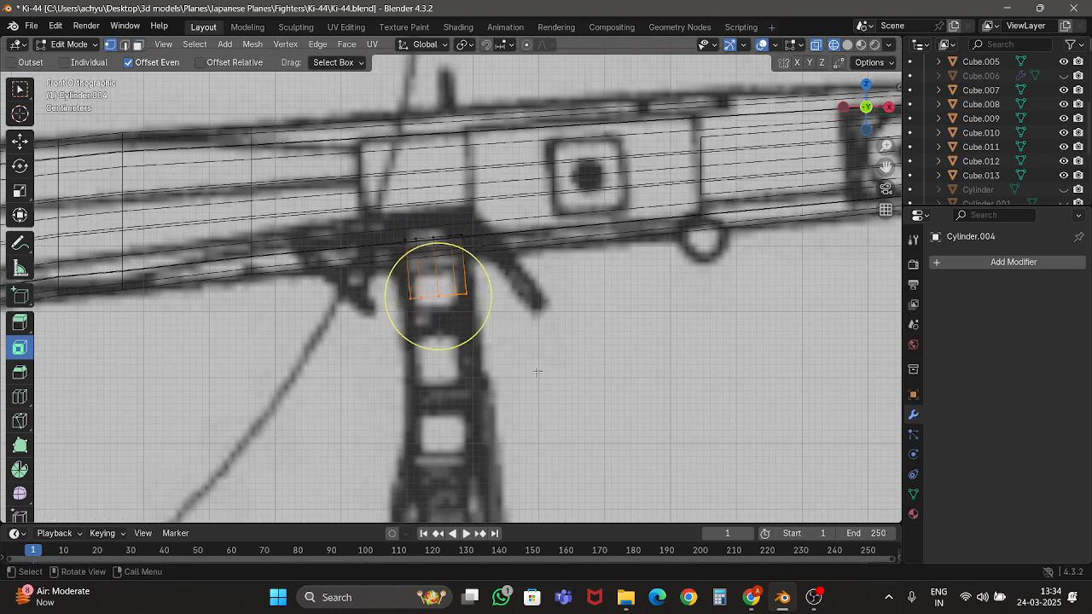
scroll(537, 371, "up", 2)
key("g")
key("z")
key("z")
Extrude the bottom ring in place, scale it by 1.183 and extrude it about 0.027 m down to form a collar.
right_click(540, 396)
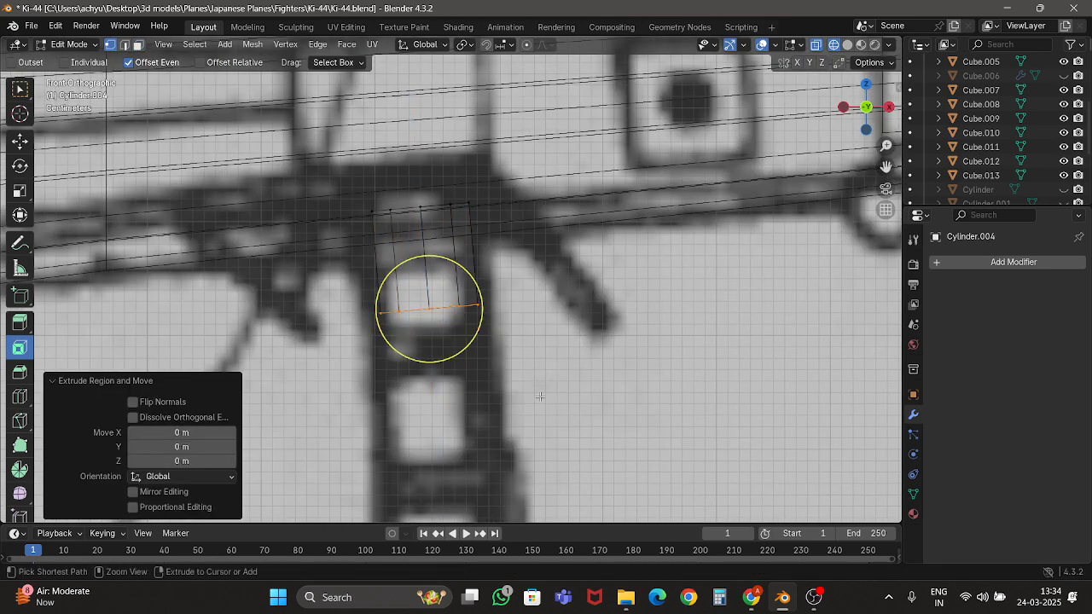
key("s")
left_click(550, 376)
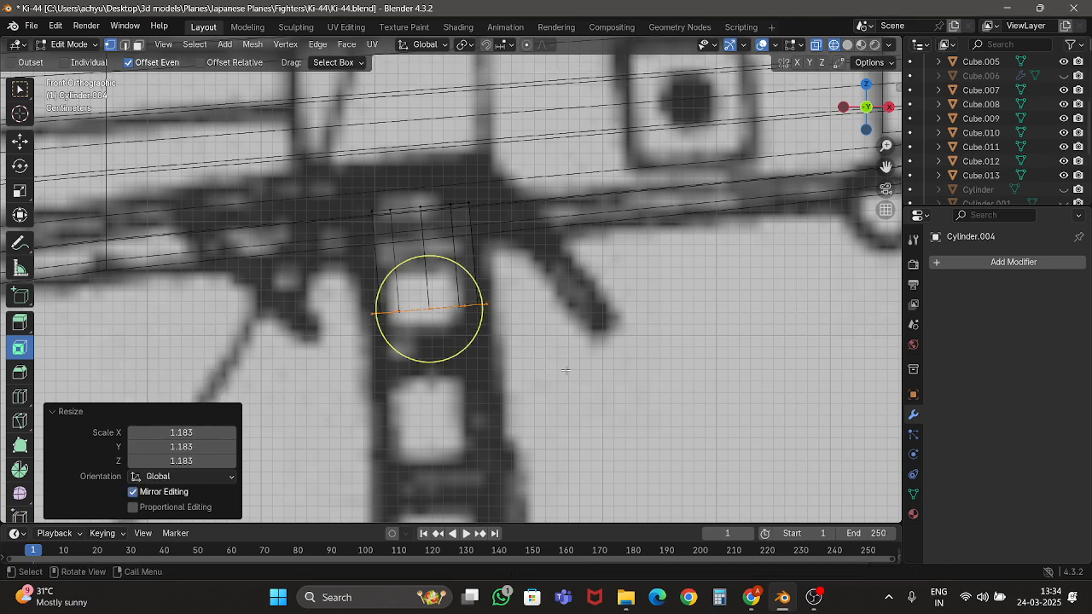
key("e")
left_click(581, 398)
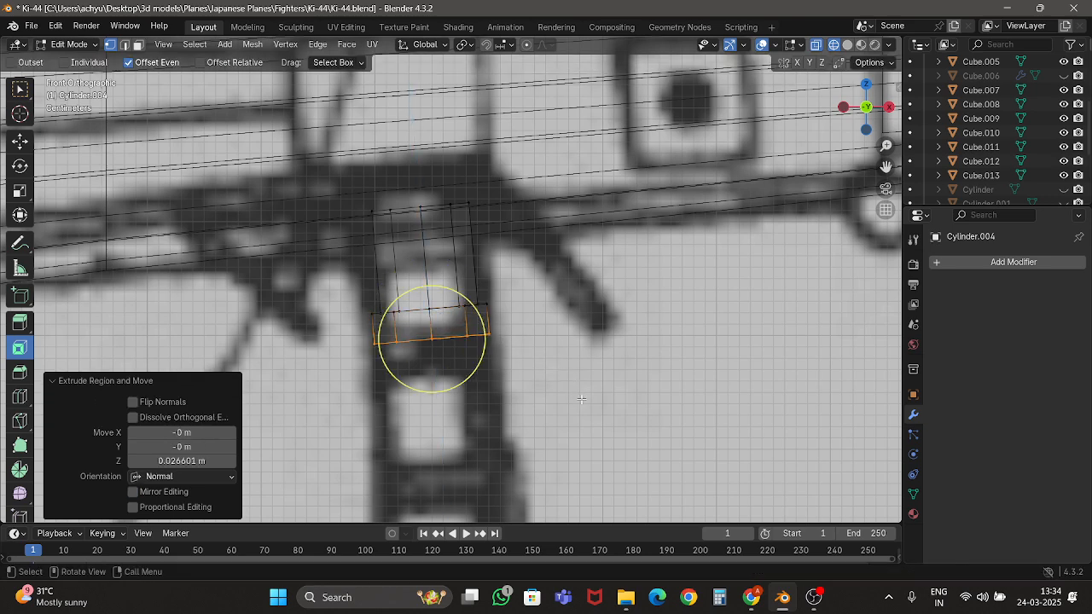
Extrude the collar's bottom ring in place, scale it to 0.882 and extrude it down past the strut's second opening.
key("e")
right_click(581, 399)
key("s")
left_click(561, 395)
scroll(561, 397, "down", 4)
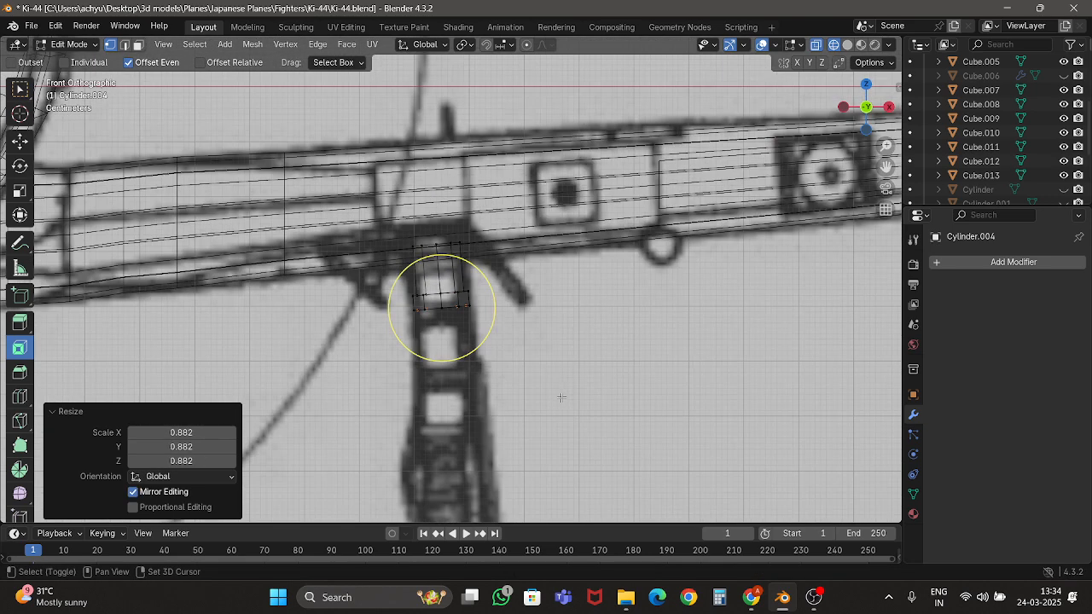
middle_click_drag(561, 397, 561, 340, "shift")
scroll(561, 339, "up", 4)
key("e")
left_click(578, 433)
Extrude the strut's bottom ring in place, widen it, and extrude it about 0.030 m down to form a second collar.
key("e")
right_click(580, 435)
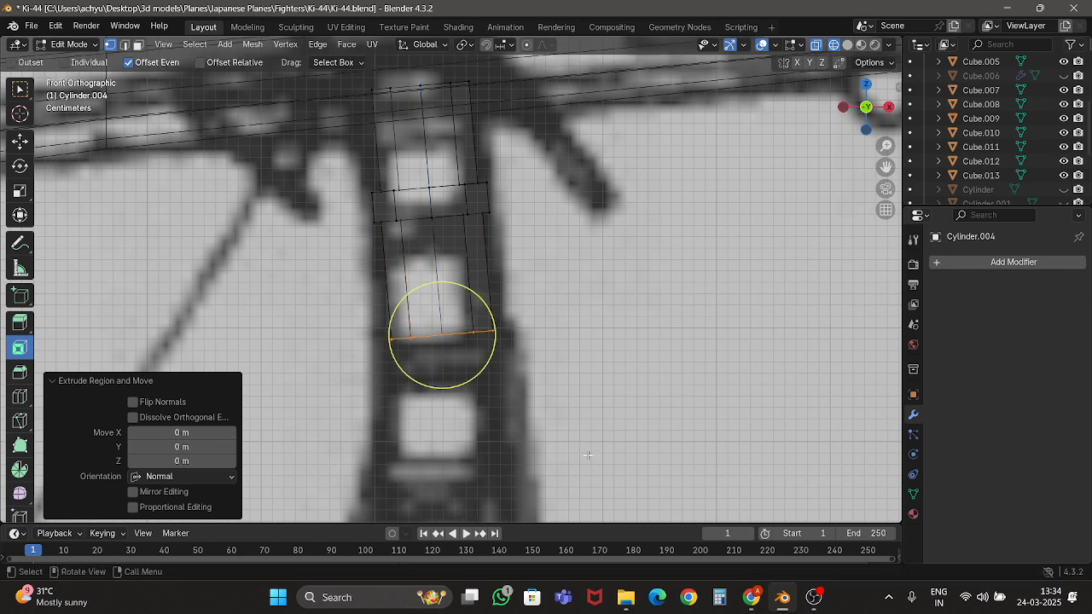
key("s")
left_click(595, 455)
key("e")
left_click(631, 485)
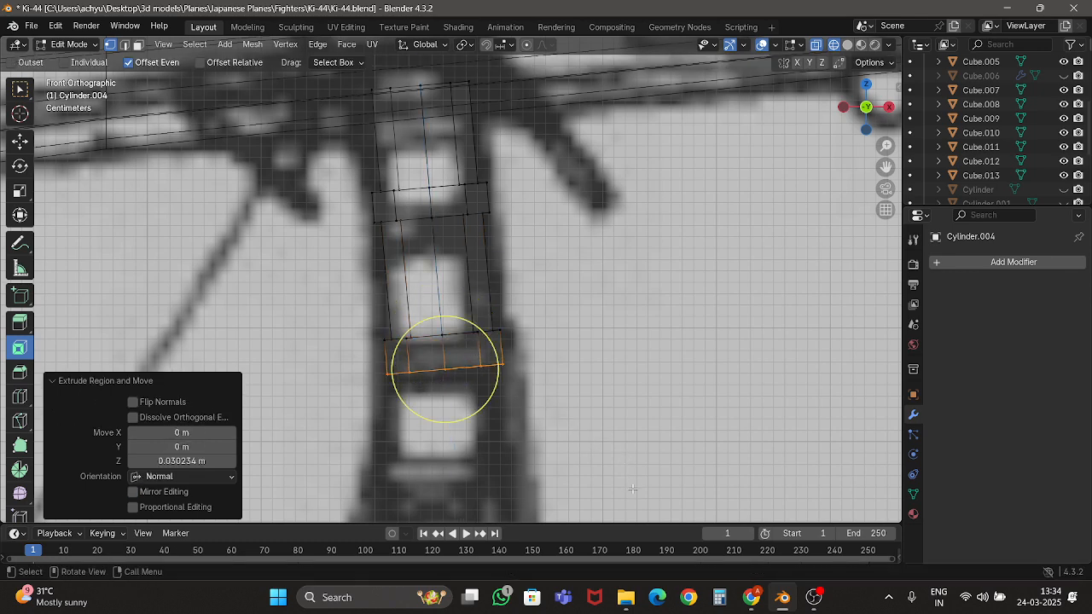
Extrude the second collar's bottom ring in place, scale it to 0.832, and extrude it about 0.079 m down past the third opening.
scroll(579, 402, "down", 3)
middle_click_drag(579, 402, 562, 343, "shift")
scroll(536, 329, "up", 4)
key("e")
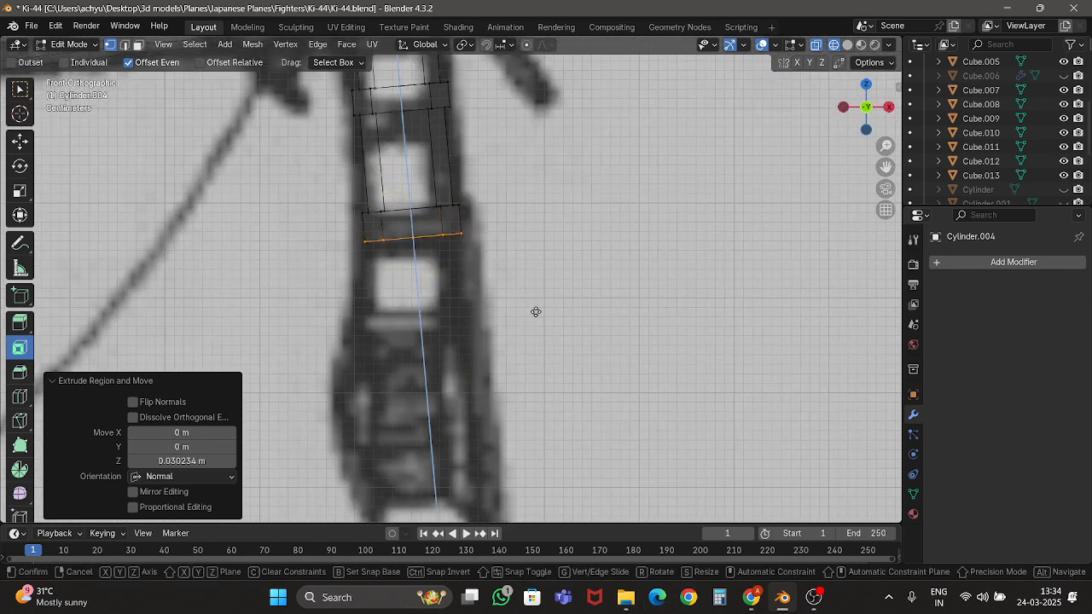
right_click(537, 313)
key("s")
left_click(512, 304)
key("e")
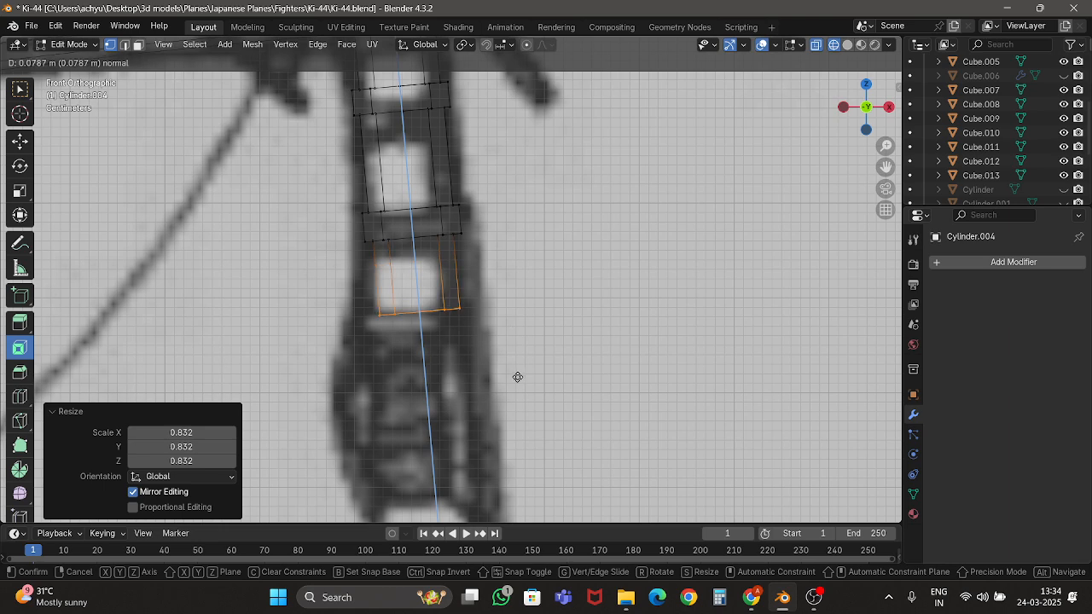
Extrude the bottom ring in place, scale it by 1.193, and extrude it slightly down to form a third collar below the third opening.
right_click(516, 377)
key("s")
left_click(542, 379)
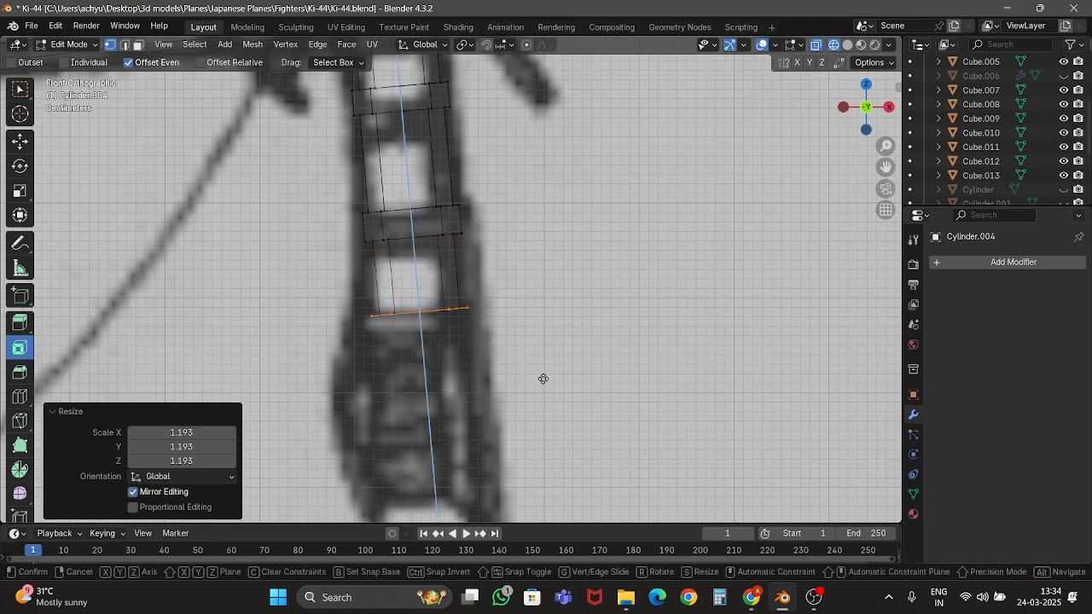
left_click(547, 392)
scroll(547, 392, "down", 4)
key("z")
key("6")
key("Tab")
scroll(543, 391, "down", 4)
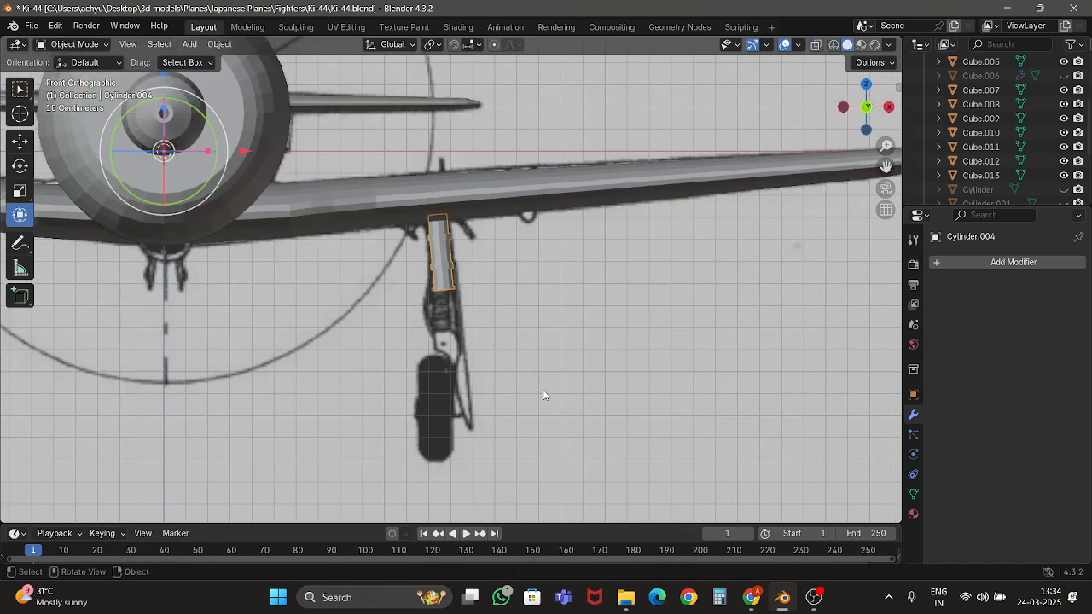
Rotate the whole strut mesh 5° in the front view so it stands vertical.
scroll(543, 395, "up", 3)
key("Tab")
key("r")
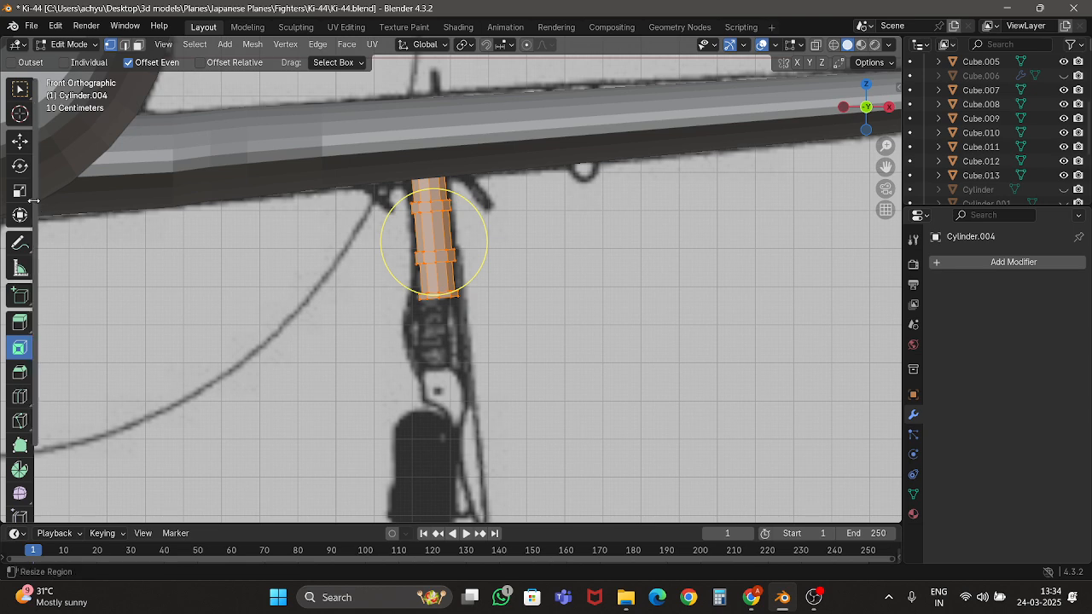
left_click(566, 336)
left_click(201, 438)
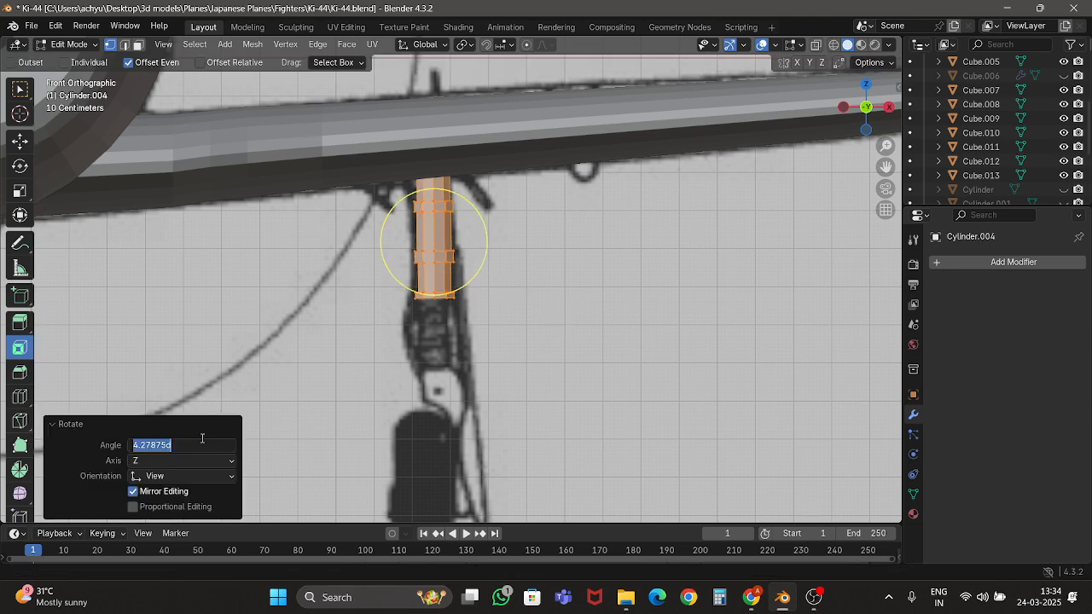
type("5")
key("Return")
Select the strut's bottom ring, extrude it in place, scale it inward, and extrude it about 0.178 m down.
scroll(363, 286, "up", 2)
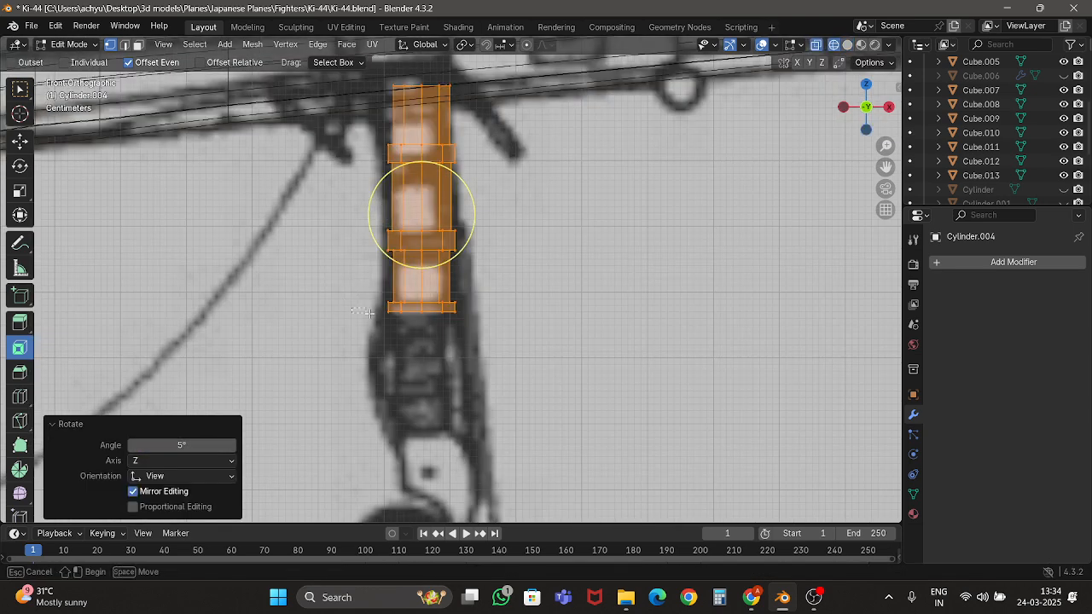
left_click_drag(370, 314, 467, 342)
middle_click_drag(517, 324, 519, 297, "shift")
key("e")
right_click(519, 297)
key("s")
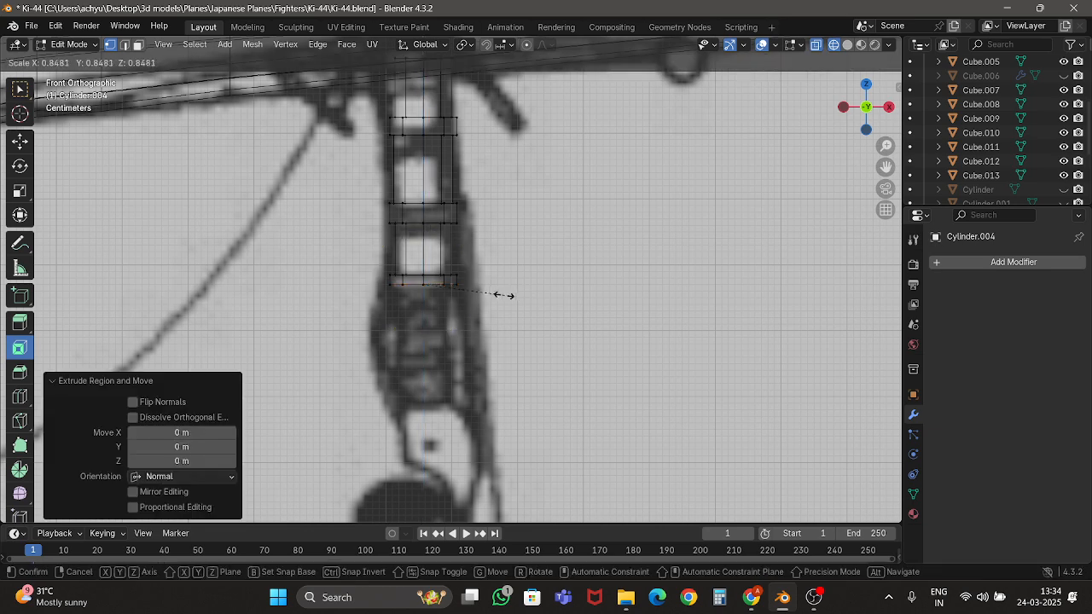
left_click(493, 298)
key("e")
left_click(490, 414)
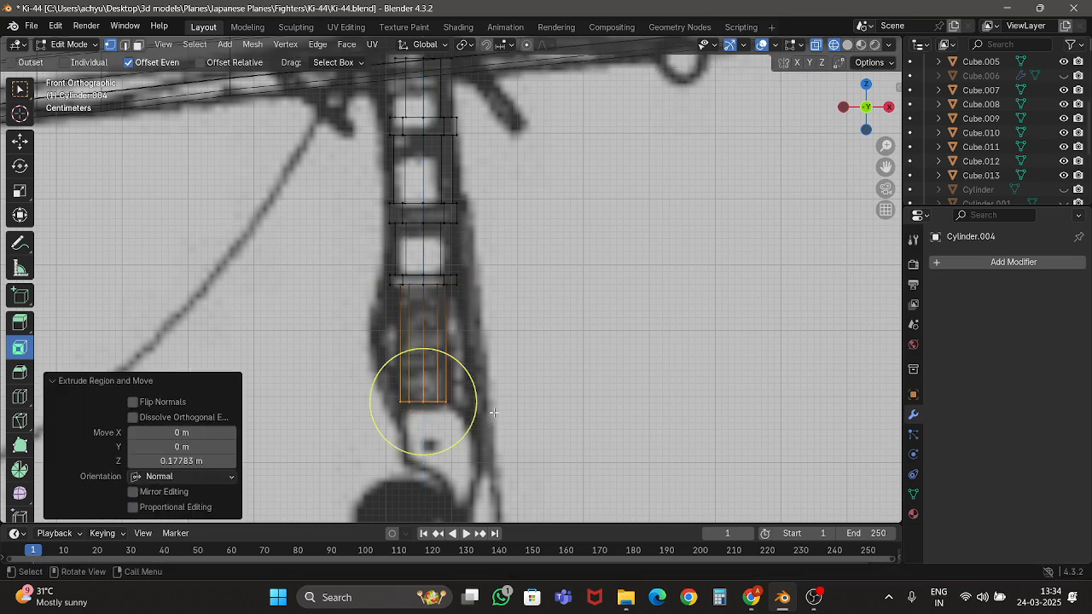
Scale the strut's bottom ring by 1.170 and extrude it about 0.013 m down to form an end flange.
middle_click_drag(486, 326, 487, 274, "shift")
scroll(486, 282, "down", 5)
scroll(482, 290, "up", 5)
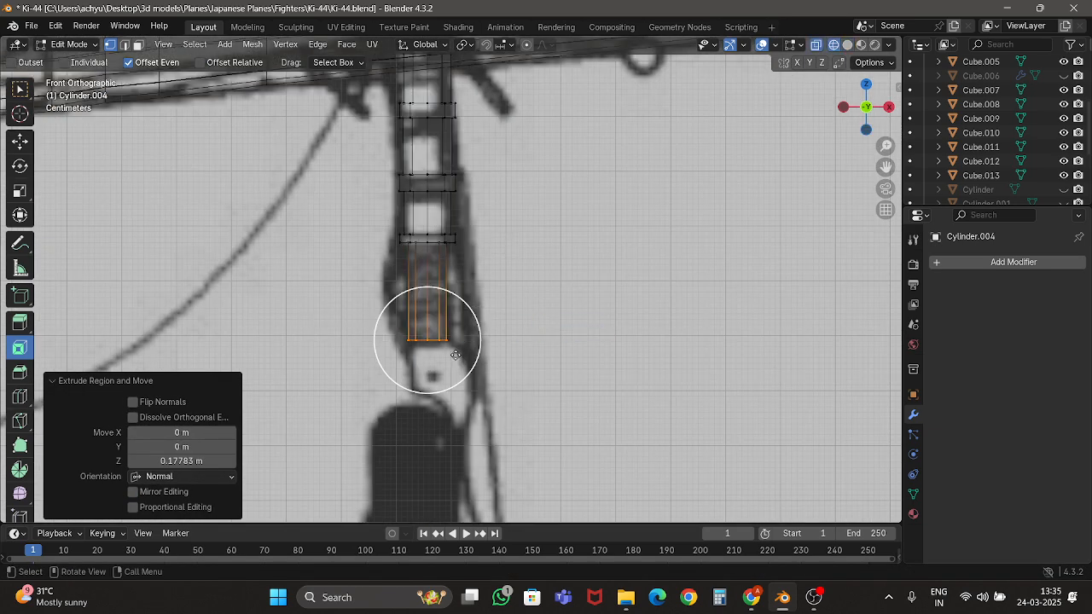
scroll(458, 323, "up", 3)
key("s")
left_click(474, 345)
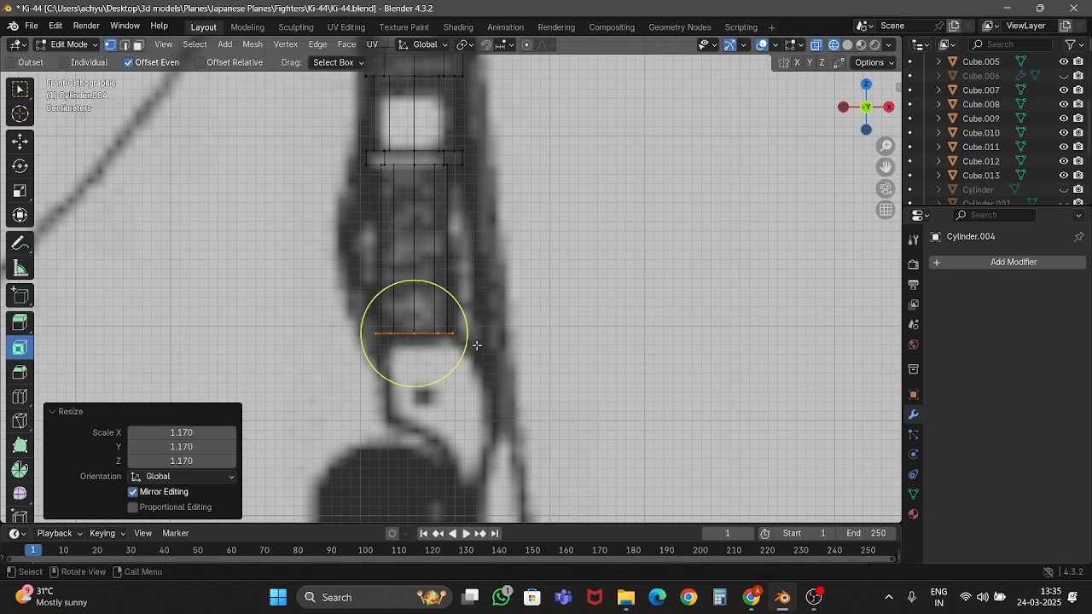
key("g")
key("Escape")
key("e")
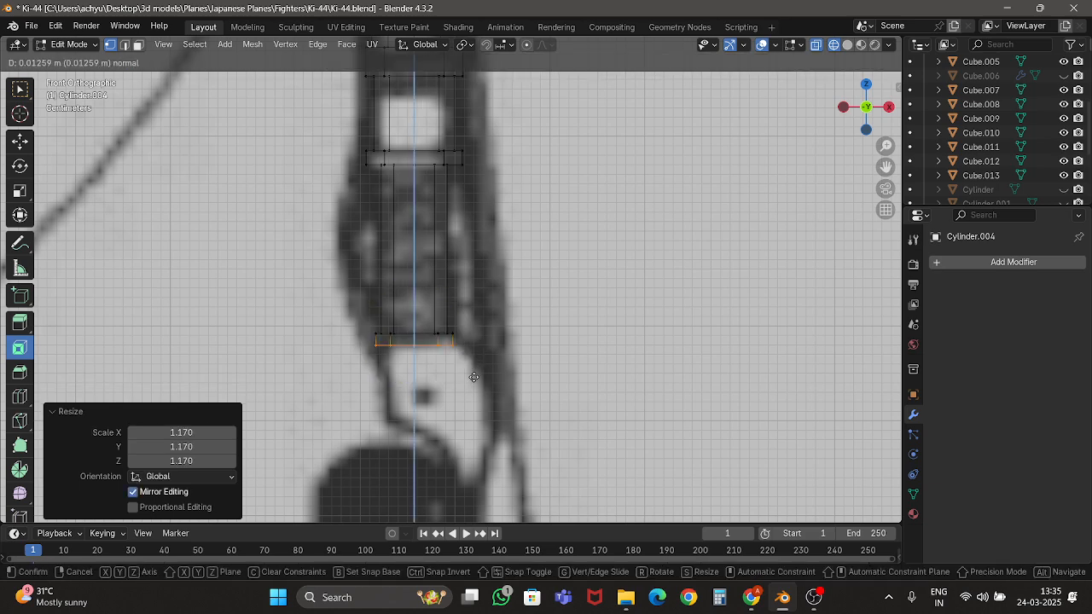
left_click(474, 370)
Examine the strut's lower end against the front blueprint in wireframe and solid shading.
key("z")
left_click(533, 377)
middle_click_drag(463, 316, 459, 237, "shift")
key("z")
left_click(430, 267)
scroll(430, 267, "down", 3)
key("z")
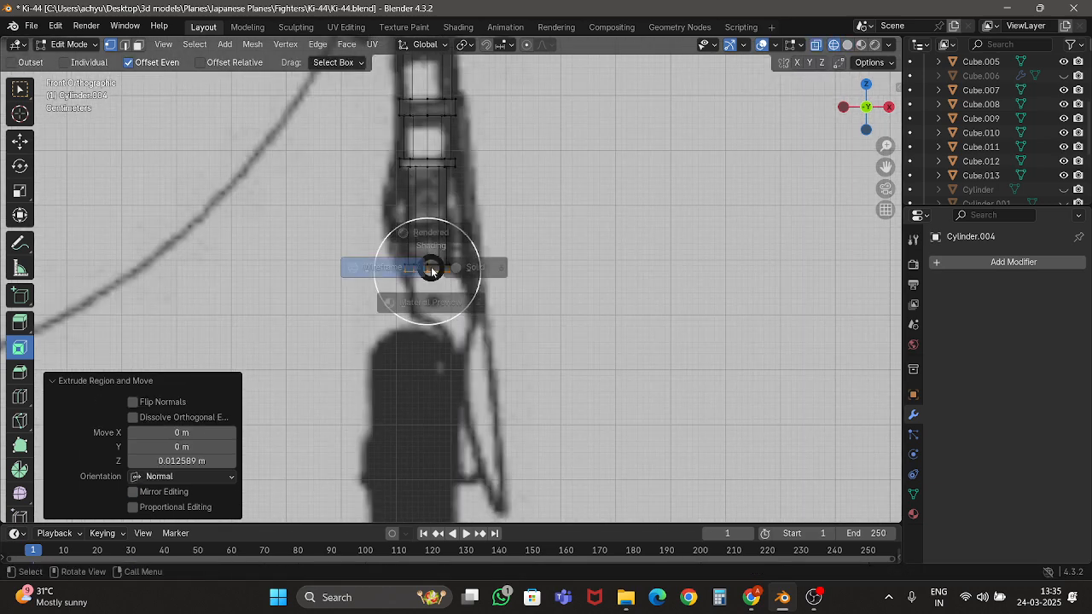
left_click(464, 269)
Add a new 12-vertex cylinder object in object mode and rotate it 90° in the front view.
key("Tab")
scroll(444, 315, "down", 4)
scroll(422, 469, "up", 4)
scroll(442, 375, "down", 8)
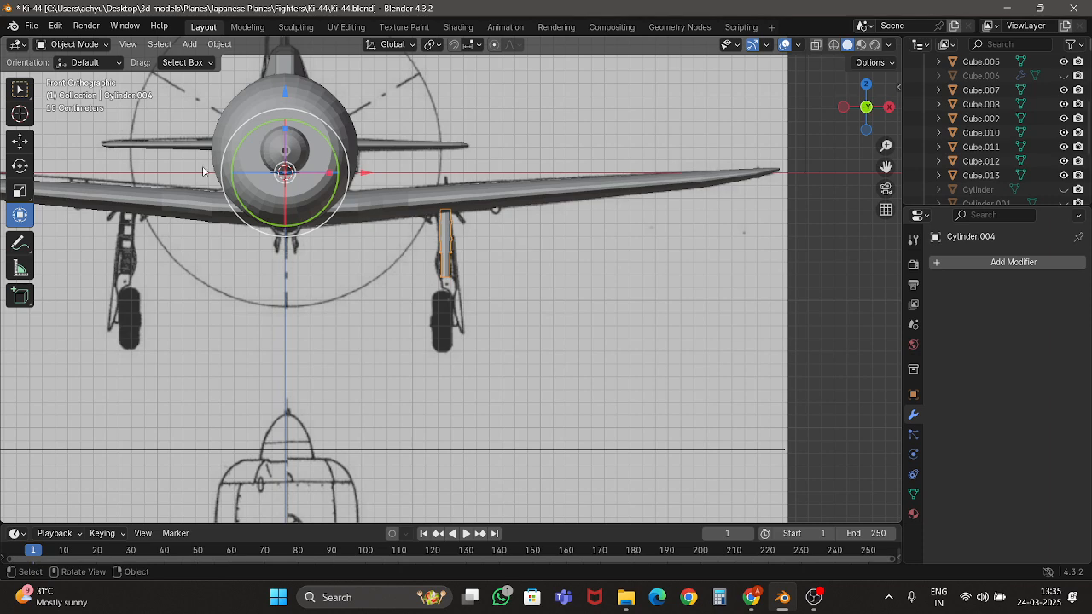
left_click(189, 43)
mouse_move(204, 64)
left_click(334, 132)
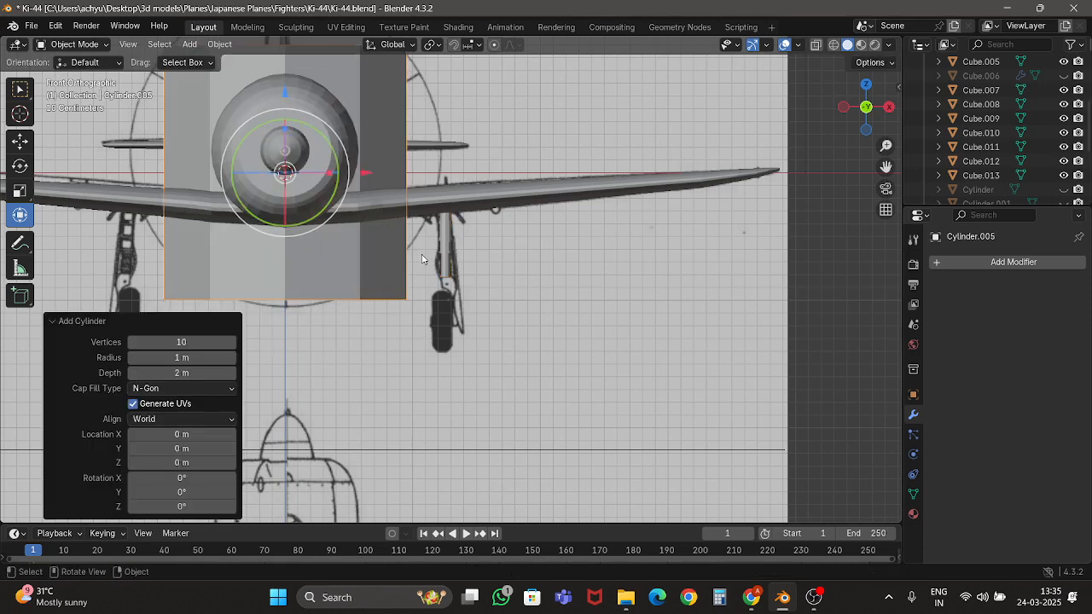
left_click_drag(184, 342, 186, 342)
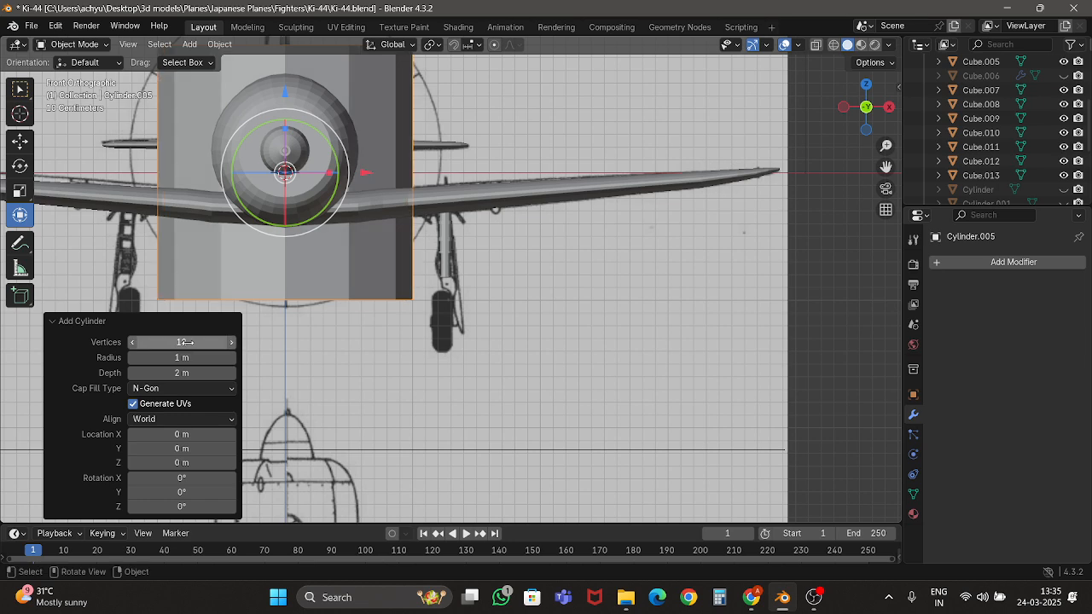
type("r90")
key("Return")
Move the cylinder's mesh about 1.283 m in X and -1.136 m in Z onto the blueprint wheel, and scale it to 0.215.
key("shift+z")
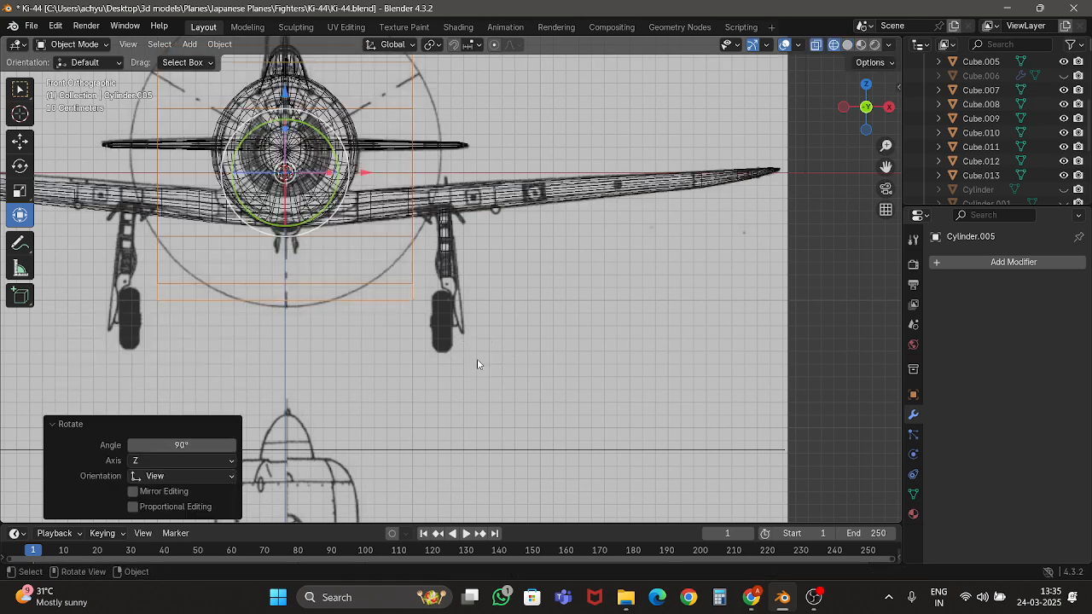
key("Tab")
key("g")
left_click(678, 475)
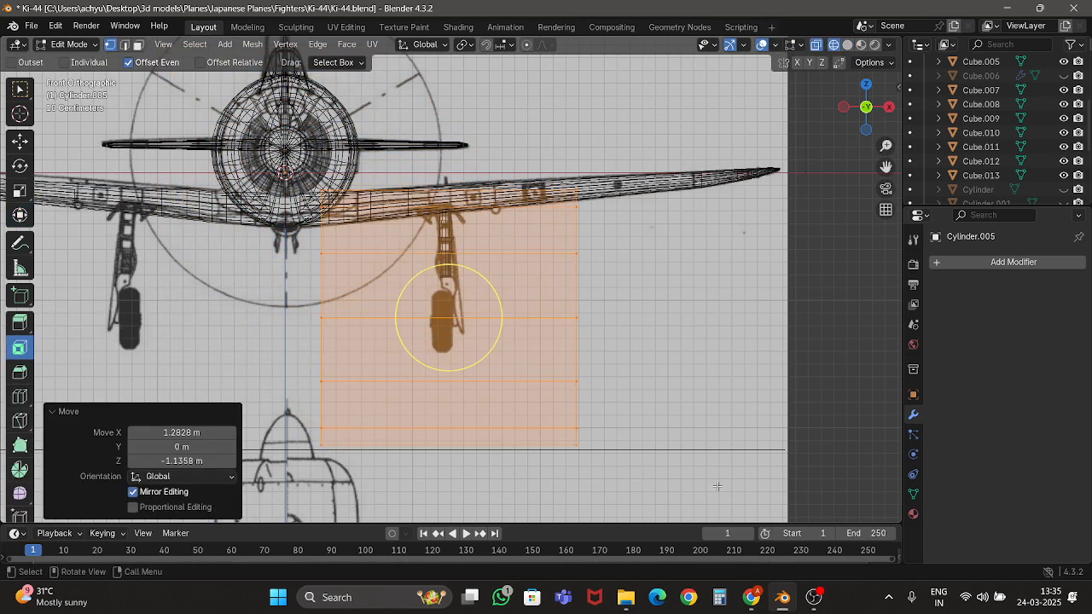
key("s")
left_click(494, 331)
Scale the cylinder by 1.141 to the wheel's height and move it about -0.046 m in X and -0.030 m in Z to centre it.
scroll(526, 371, "up", 4)
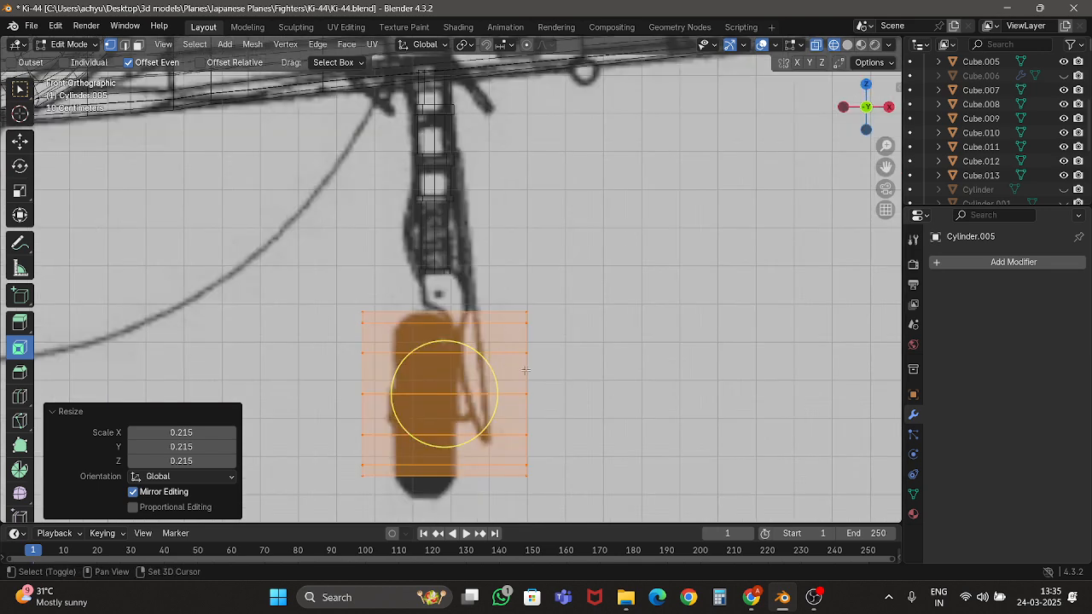
key("g")
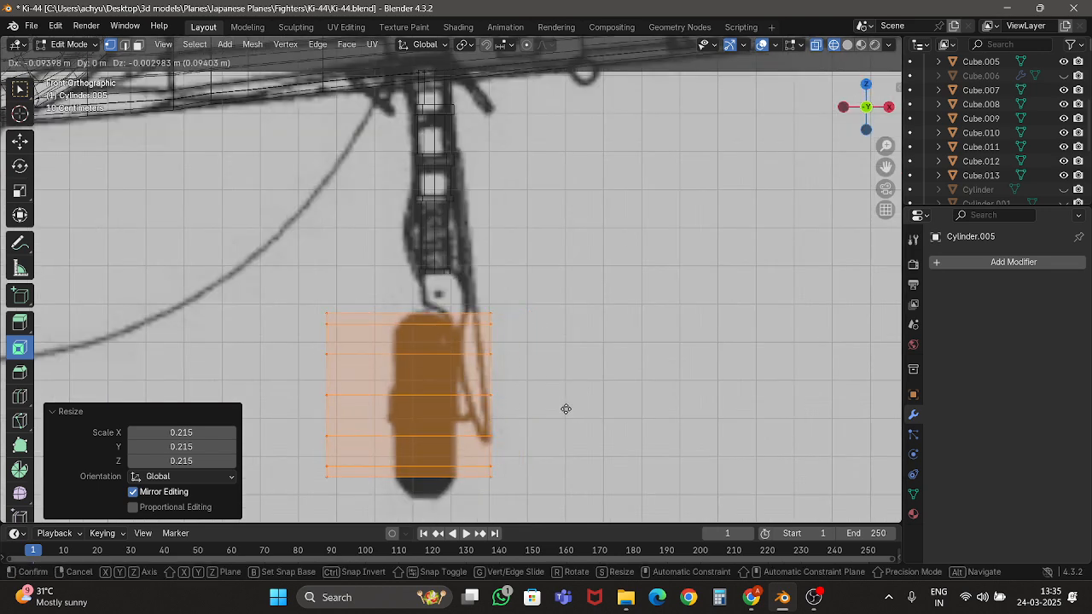
key("s")
left_click(575, 419)
key("s")
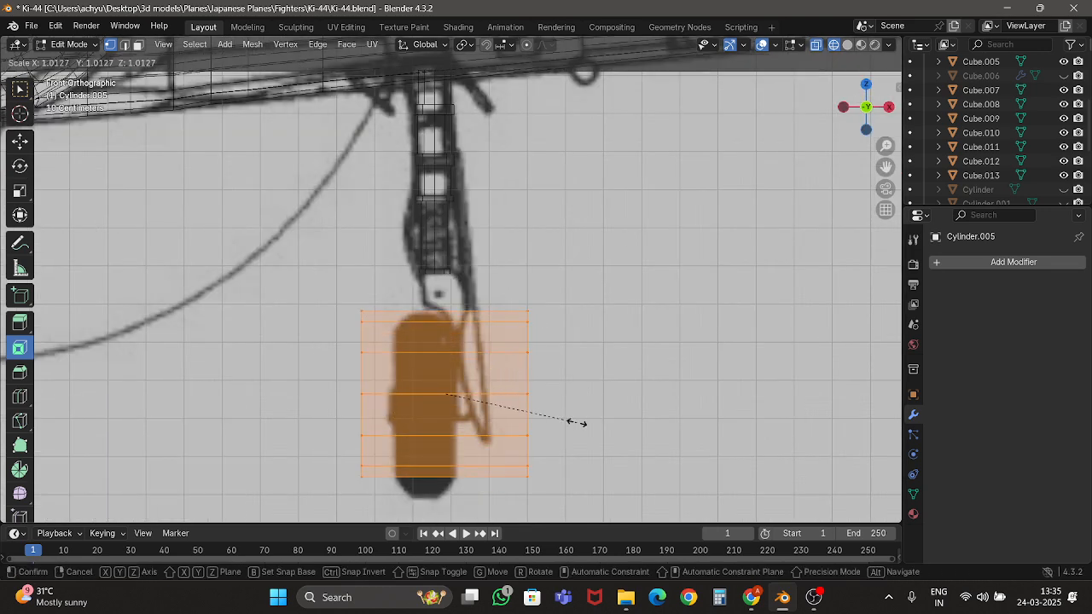
left_click(591, 431)
key("g")
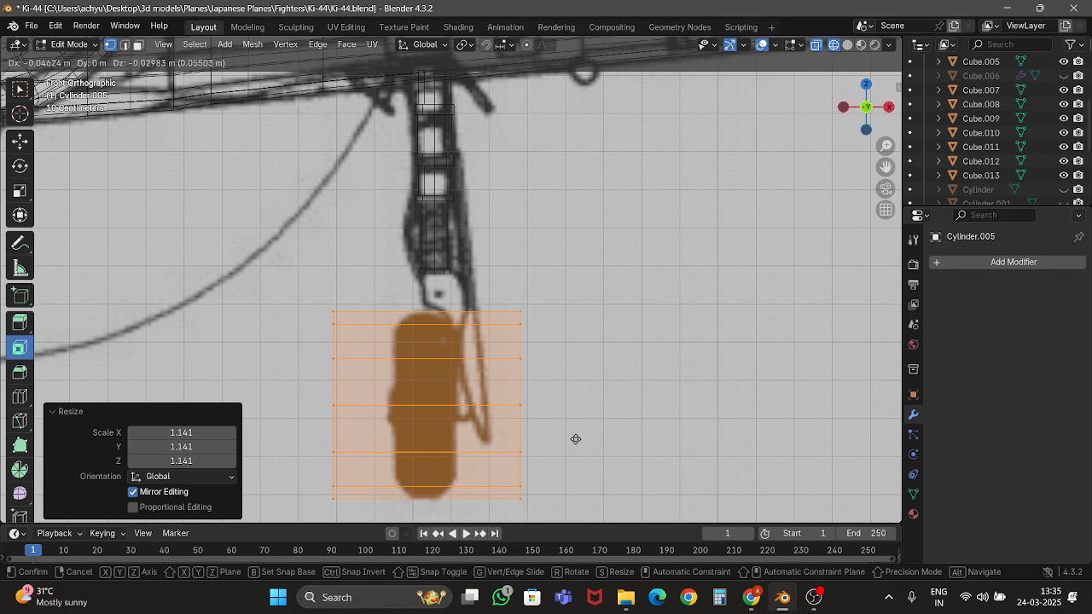
left_click(575, 441)
Add one centred loop cut around the wheel cylinder and delete the end vertices on its inboard side, leaving the outboard half.
left_click(20, 396)
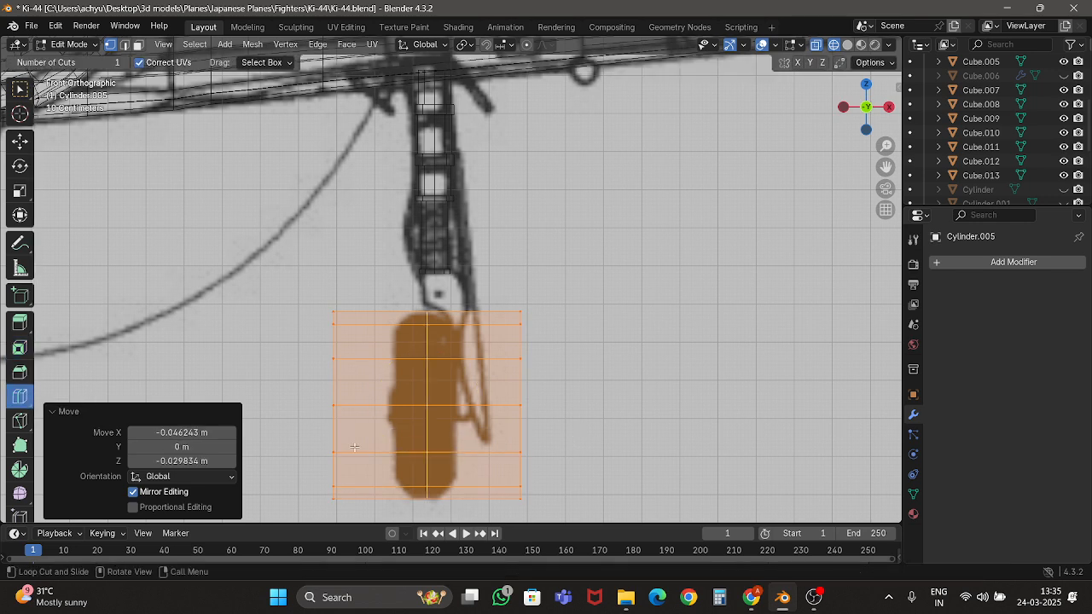
left_click(443, 405)
left_click(20, 141)
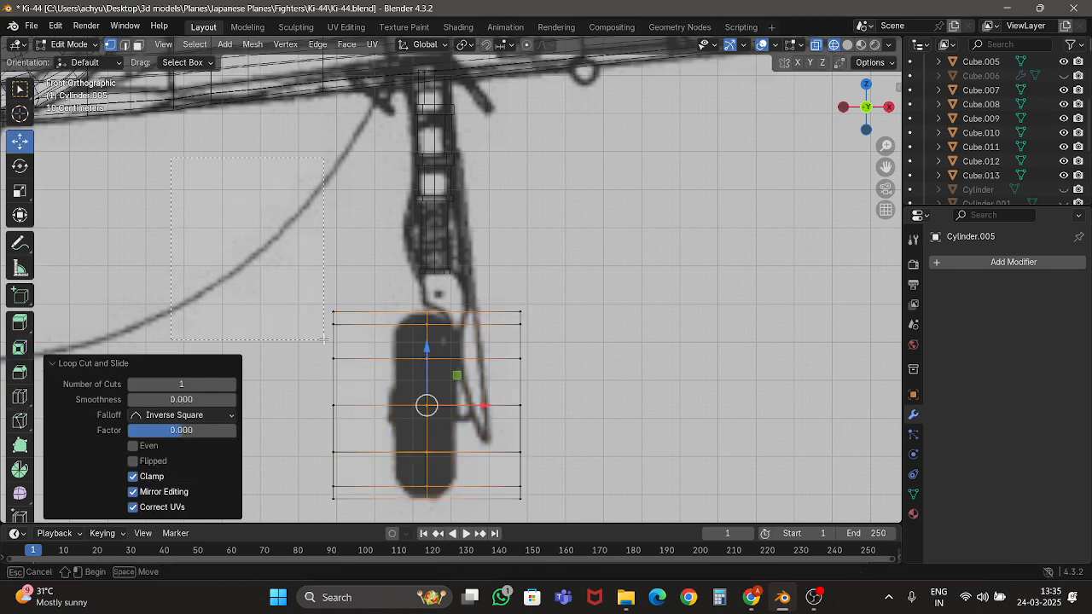
left_click_drag(324, 339, 367, 510)
key("x")
left_click(427, 286)
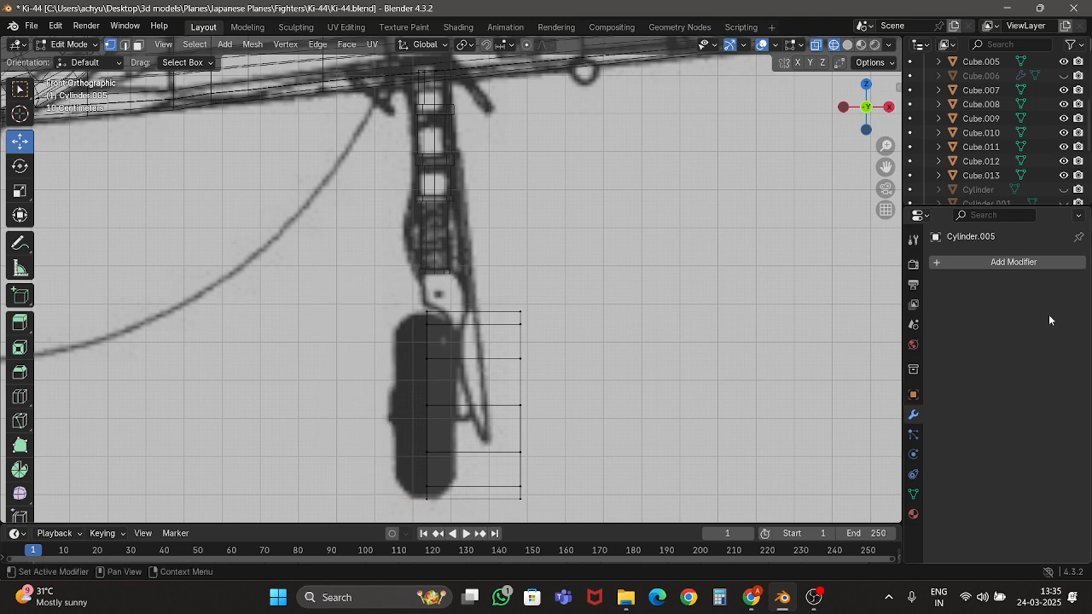
Add a Mirror modifier to the half wheel and try different mirror axes, leaving only X enabled.
left_click(1013, 262)
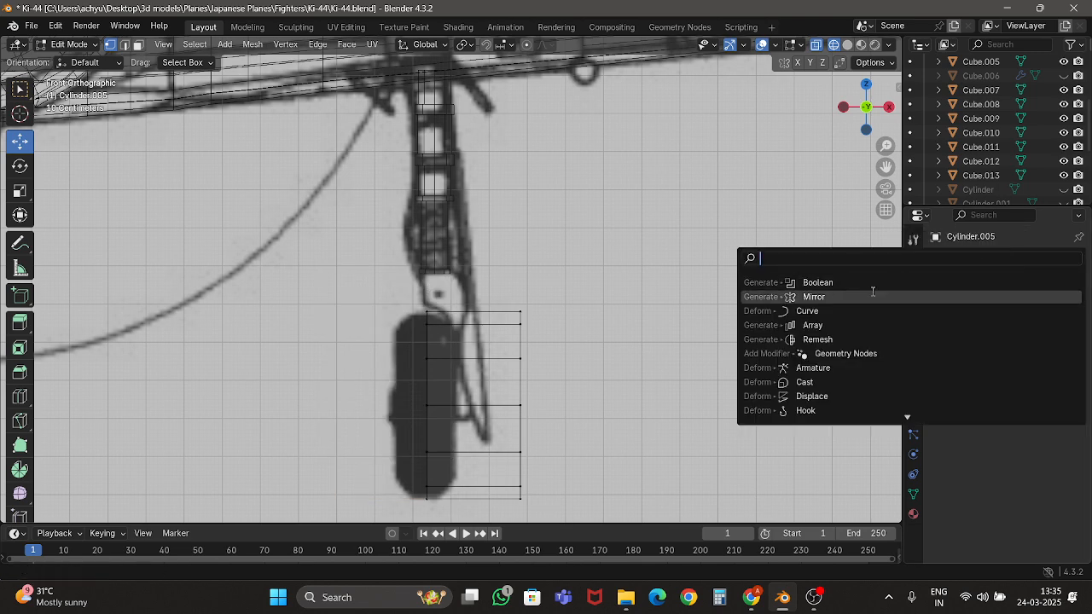
left_click(895, 295)
middle_click_drag(433, 356, 504, 251, "shift")
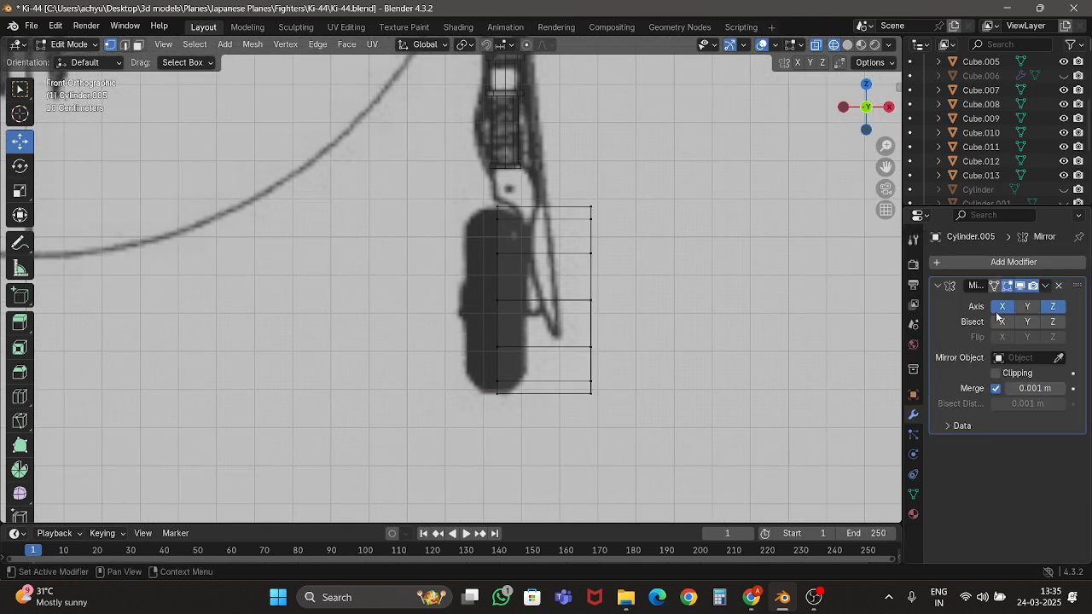
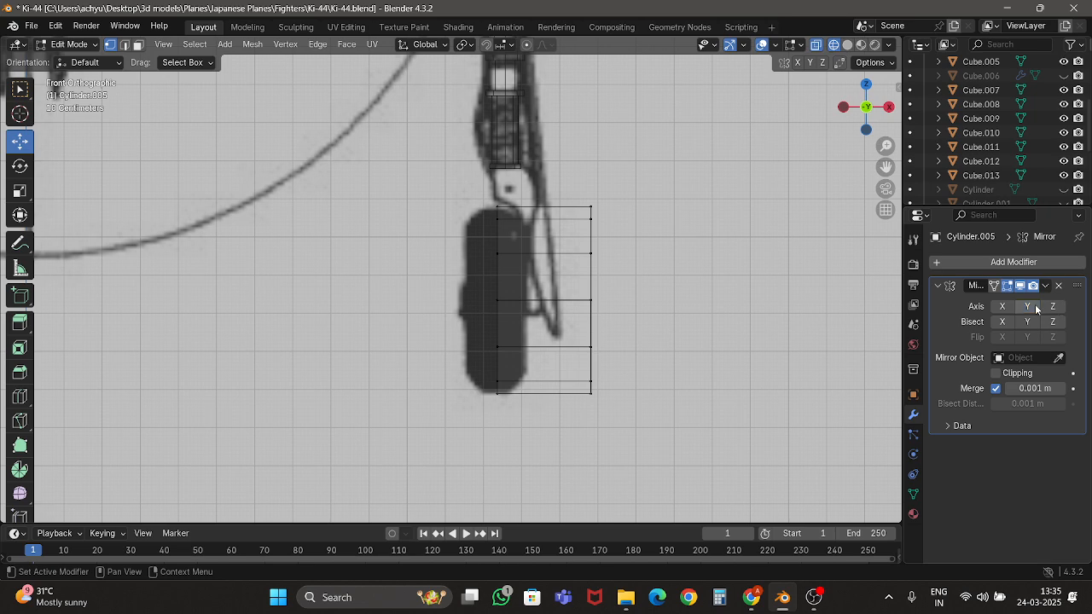
key("z")
left_click(721, 287)
key("z")
left_click(478, 264)
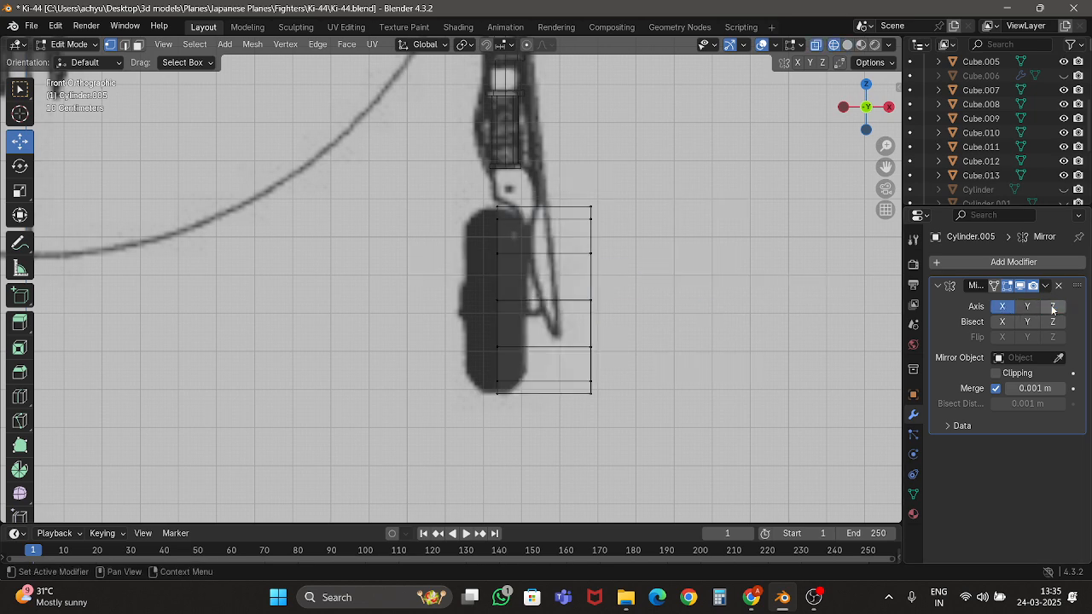
Check the mirrored half wheel in object mode with solid shading, and turn off the Mirror modifier's X axis.
scroll(548, 278, "down", 6)
key("z")
scroll(512, 256, "down", 1)
key("Tab")
middle_click_drag(440, 248, 441, 277, "shift")
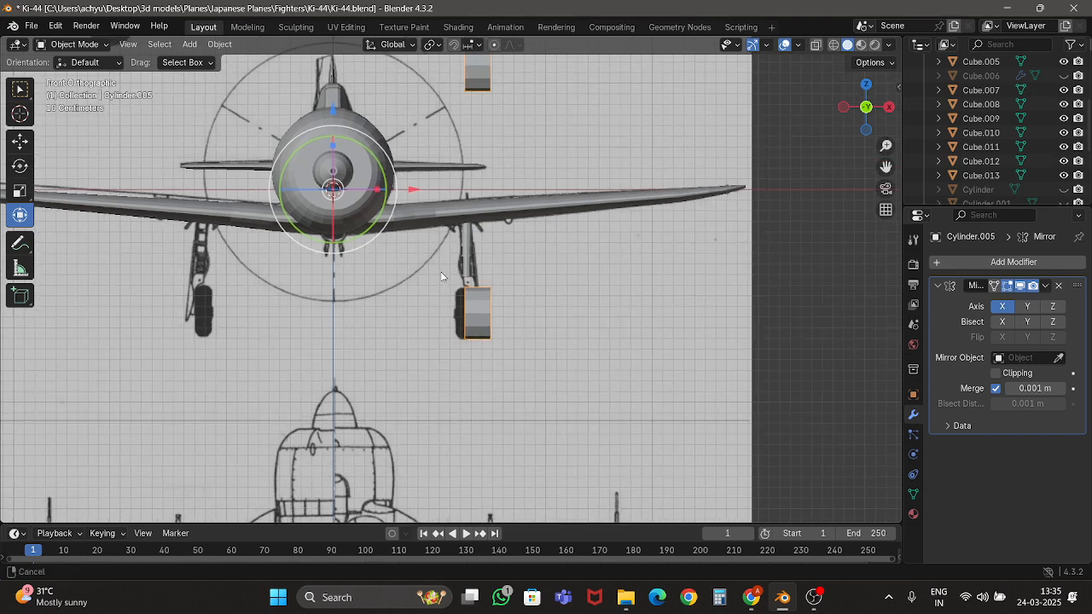
scroll(441, 276, "up", 5)
scroll(441, 276, "down", 3)
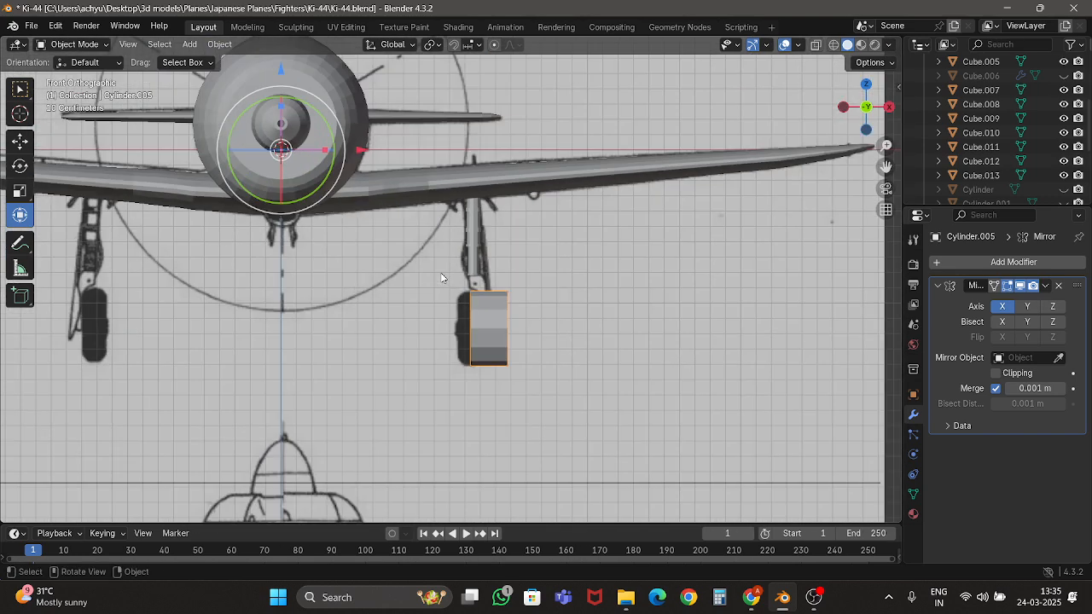
scroll(441, 276, "down", 5)
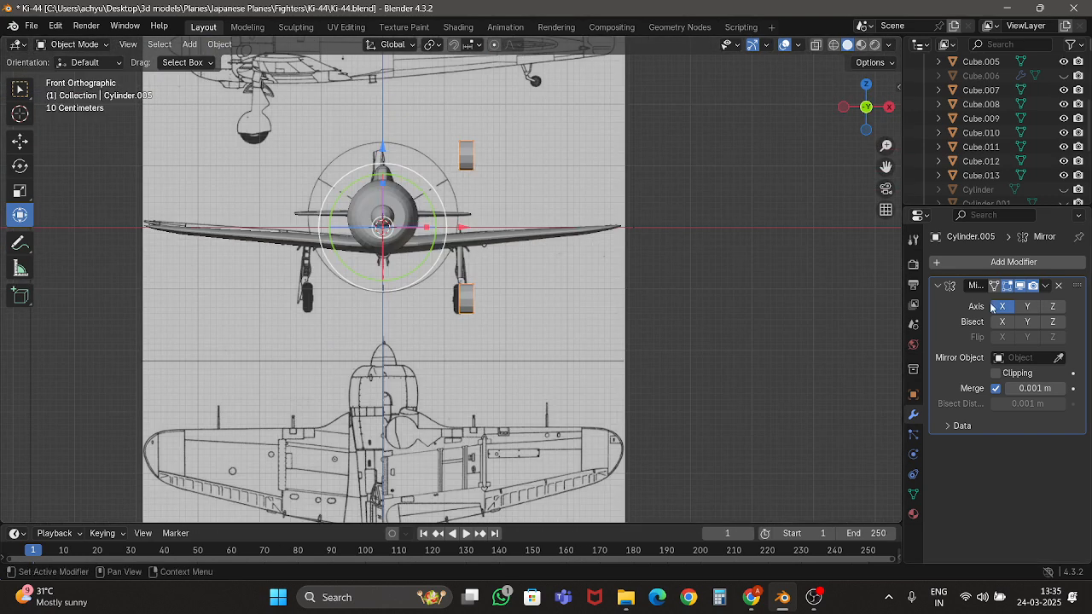
left_click(1056, 312)
scroll(433, 261, "up", 5)
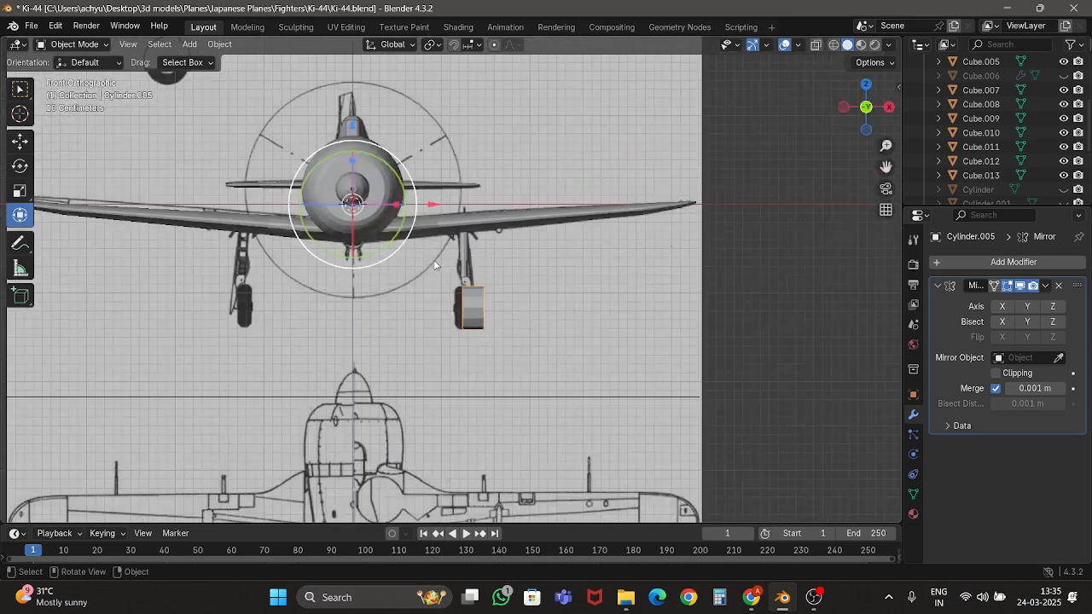
Set the half wheel's origin to Center of Mass (Surface).
scroll(433, 264, "down", 2)
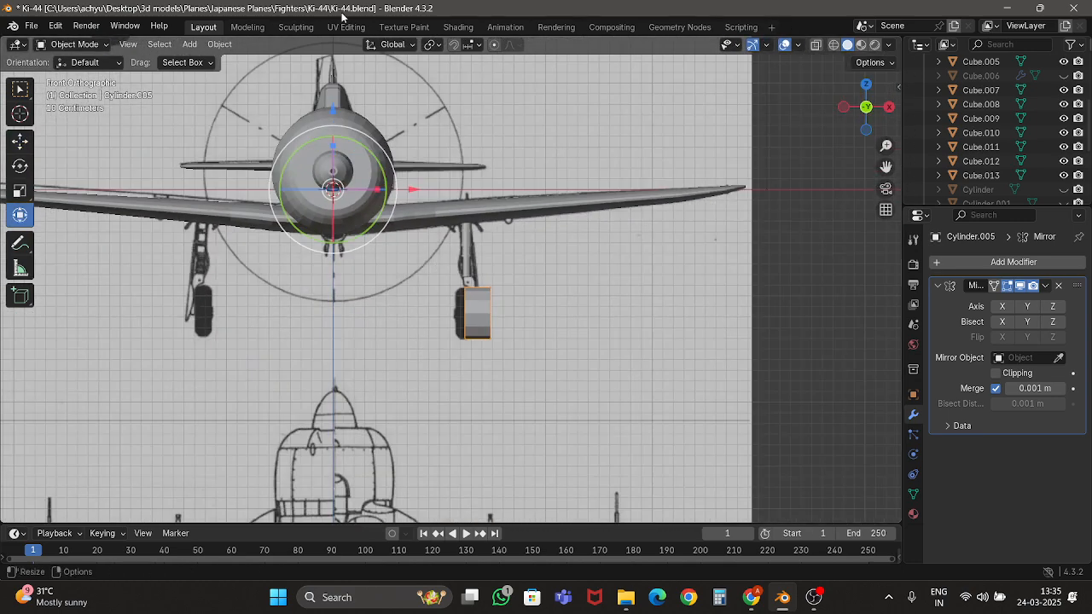
left_click(223, 45)
mouse_move(247, 76)
left_click(420, 123)
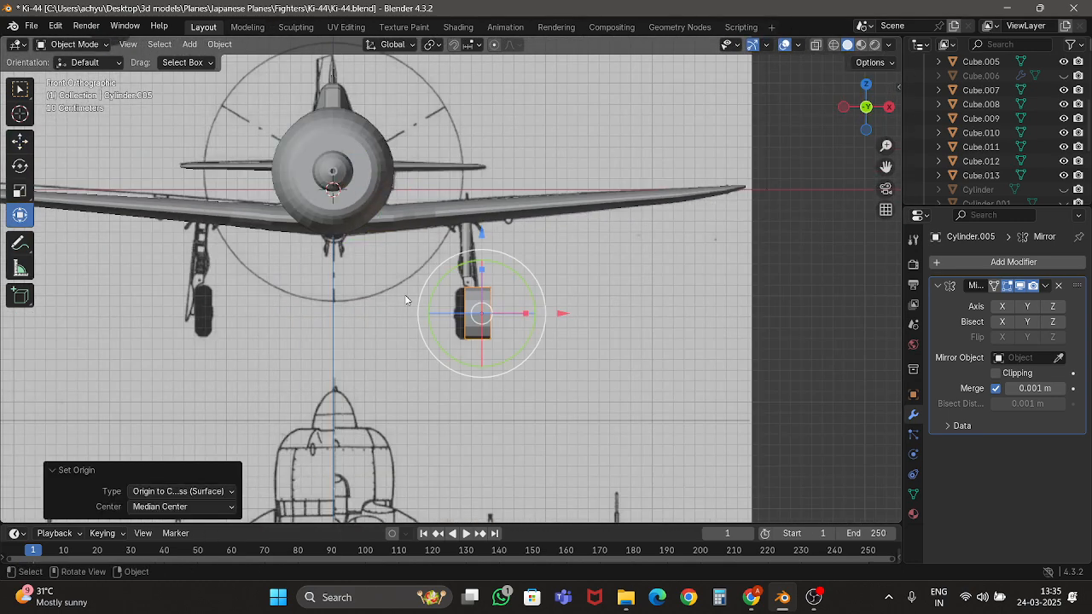
Recentre the half wheel's origin midway between its inboard and outboard ends.
scroll(408, 295, "up", 6)
key("Tab")
middle_click_drag(491, 312, 411, 201, "shift")
key("z")
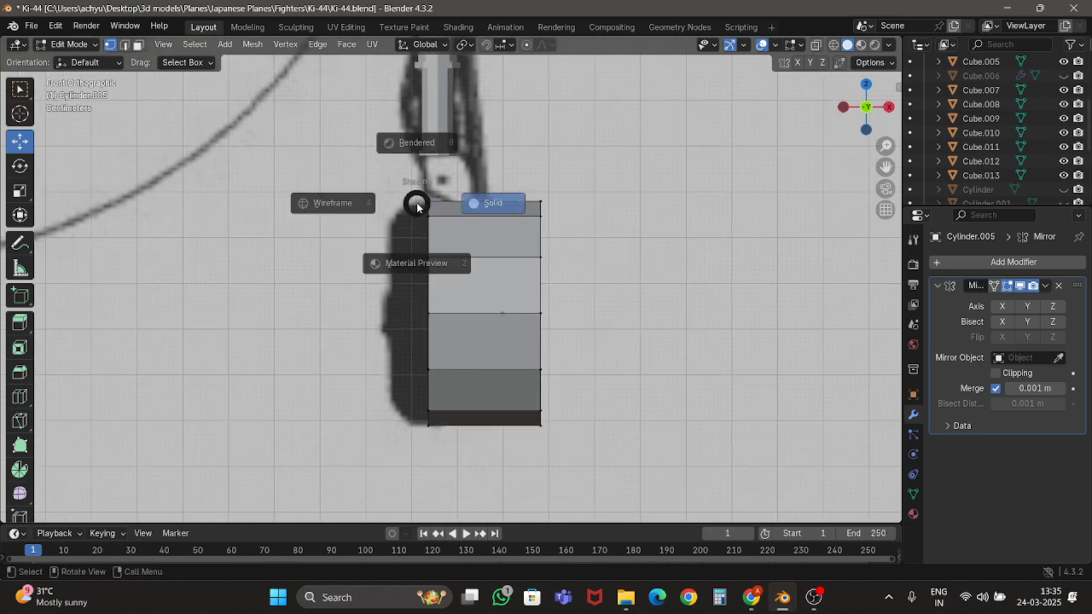
key("4")
left_click_drag(406, 152, 483, 482)
key("z")
key("6")
scroll(528, 349, "down", 6)
key("Tab")
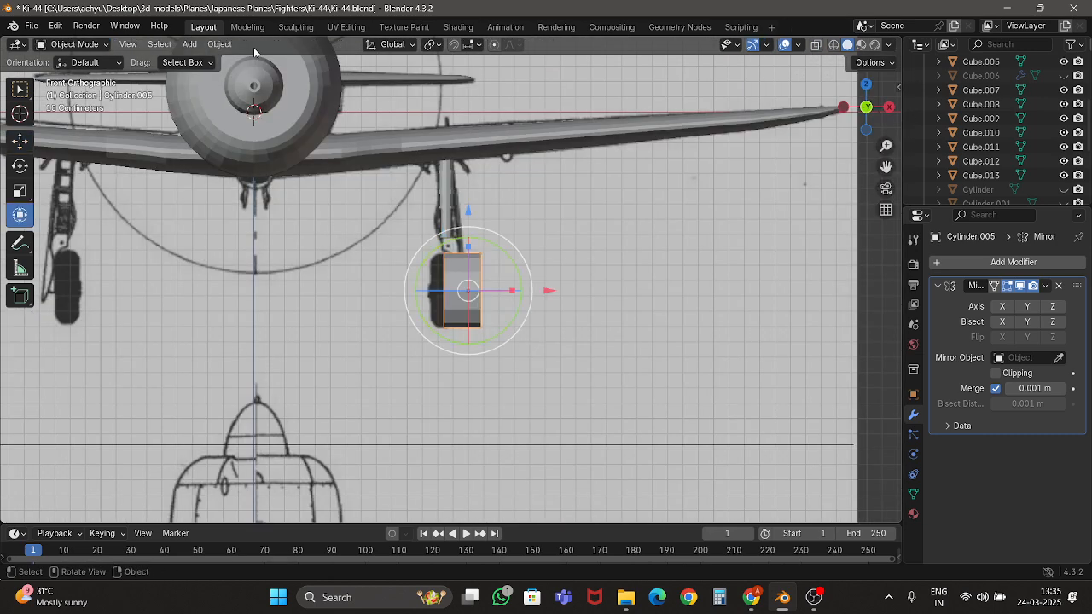
left_click(219, 44)
mouse_move(256, 75)
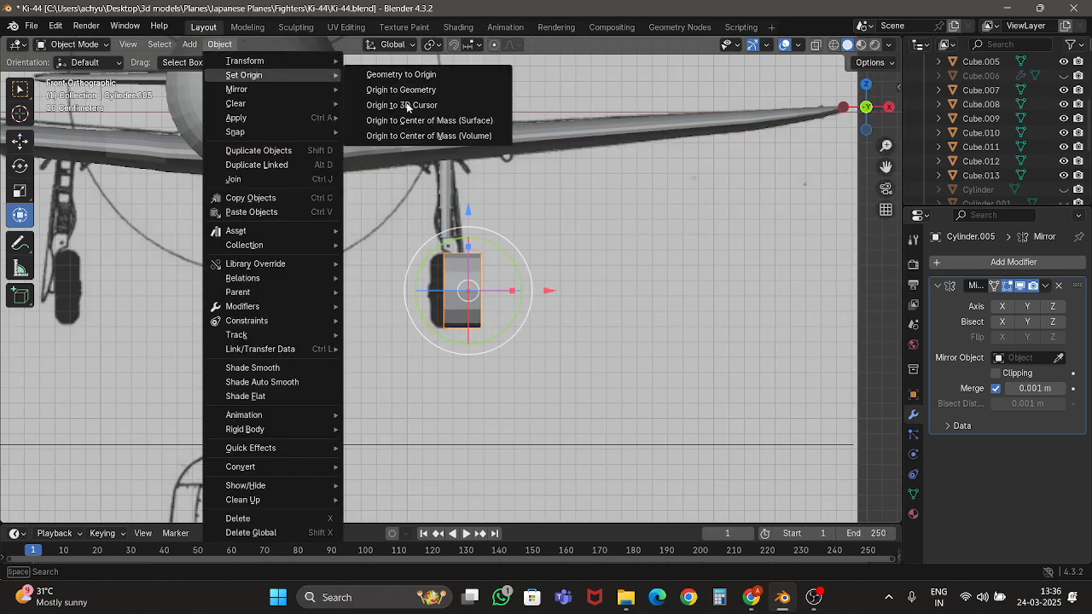
left_click(413, 122)
Add one centred loop cut around the wheel cylinder and delete the vertices at its inboard end.
scroll(129, 290, "up", 5)
key("Tab")
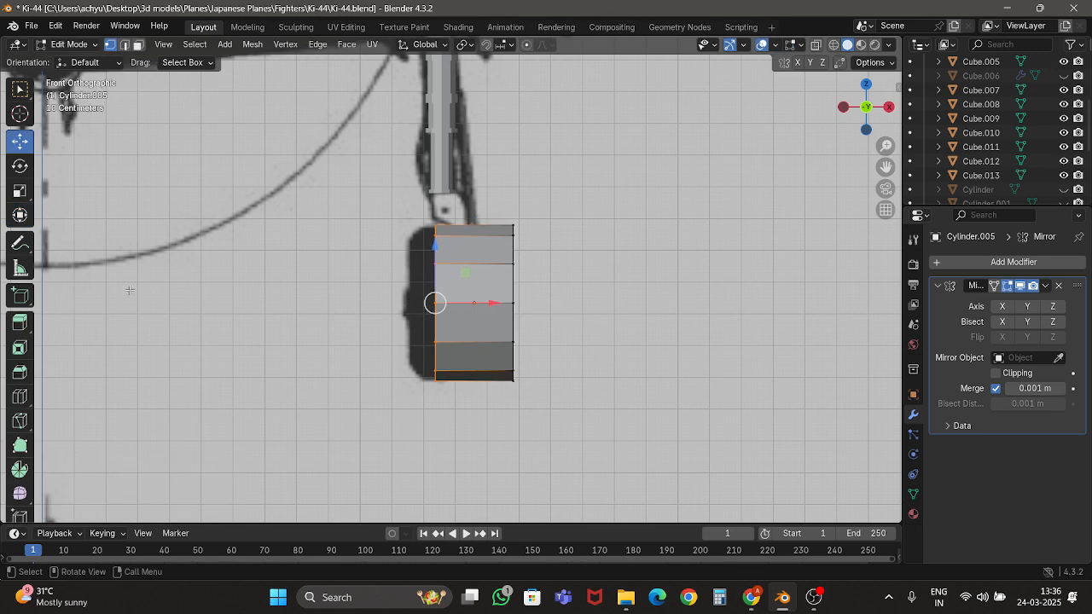
left_click(20, 395)
left_click(477, 336)
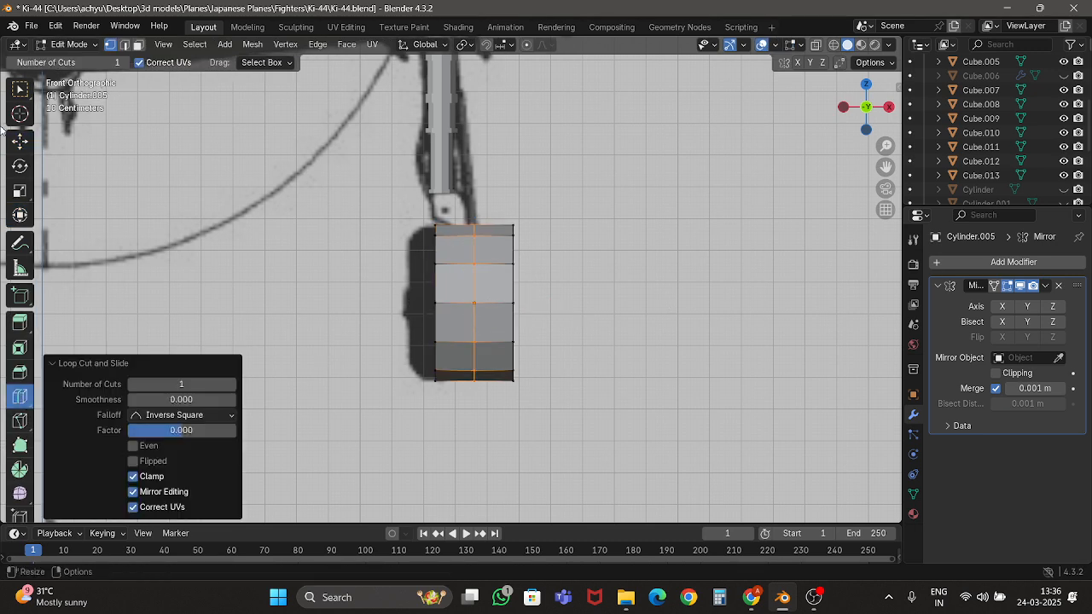
left_click(22, 142)
key("shift+z")
left_click_drag(399, 219, 453, 386)
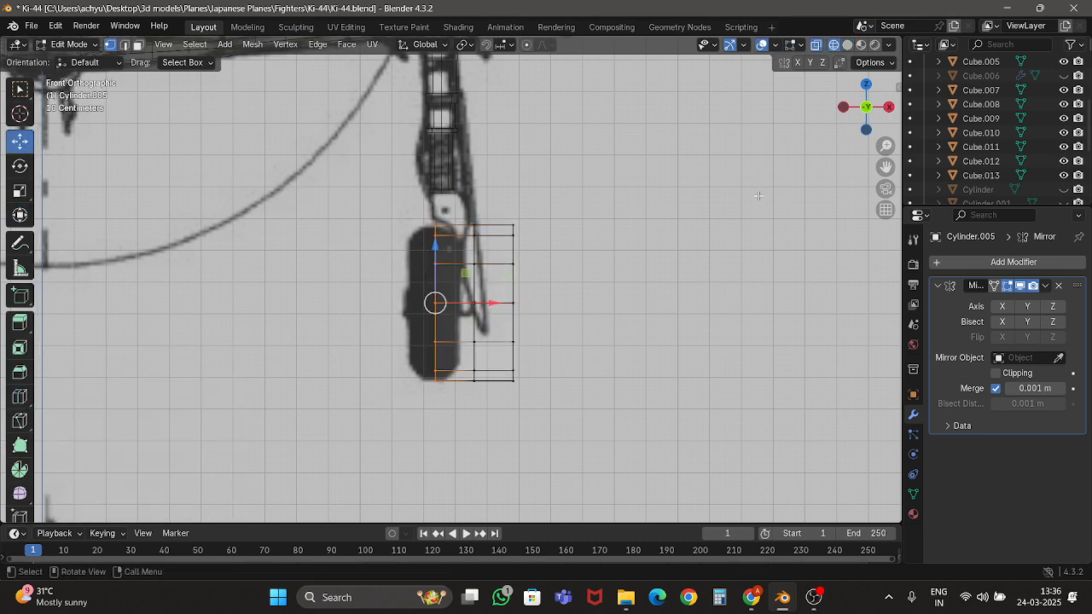
key("x")
left_click(703, 216)
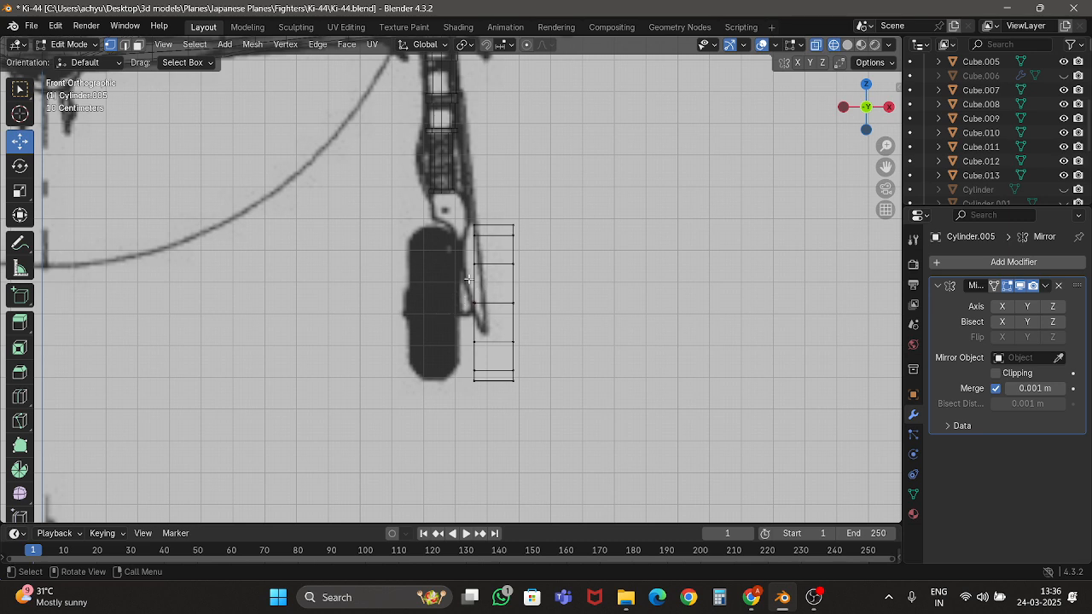
Enable only the Z axis in the Mirror modifier, and try moving the whole half wheel mesh along X.
key("z")
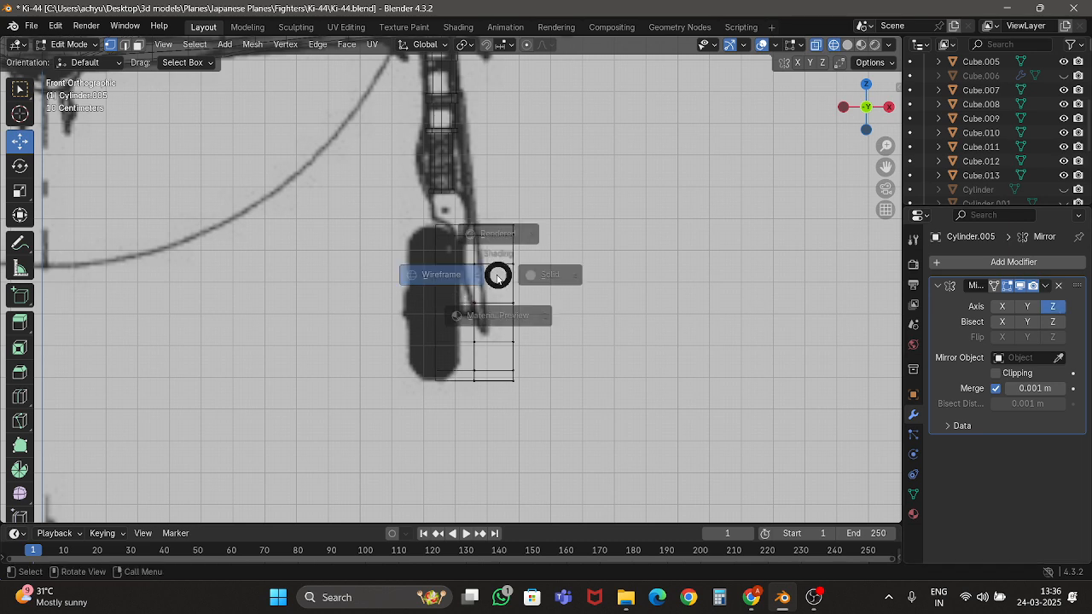
key("shift+z")
key("shift+z")
key("q")
key("a")
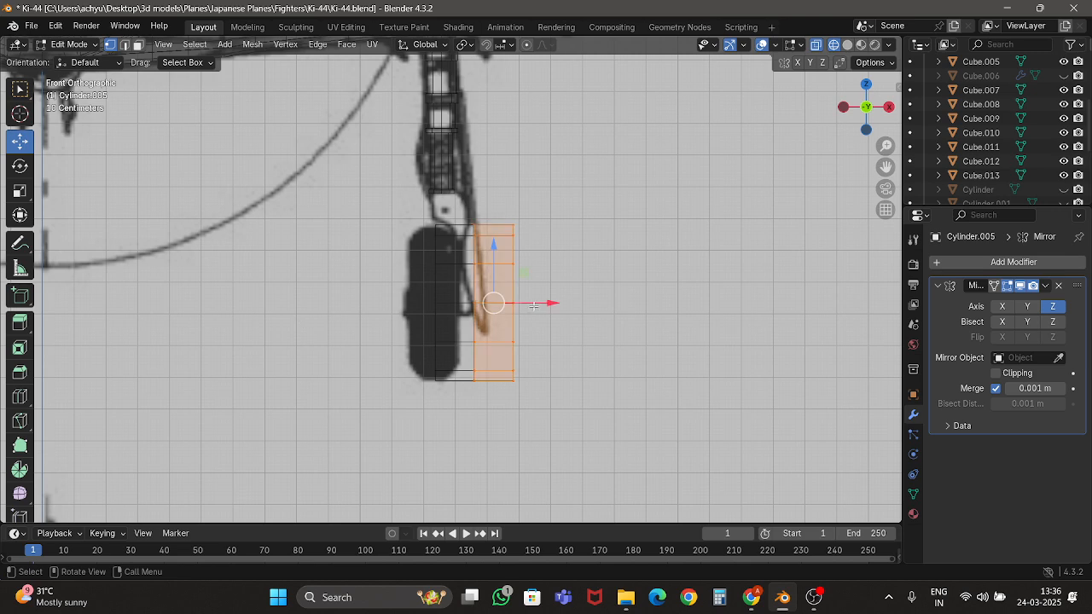
left_click_drag(553, 304, 540, 307)
key("Tab")
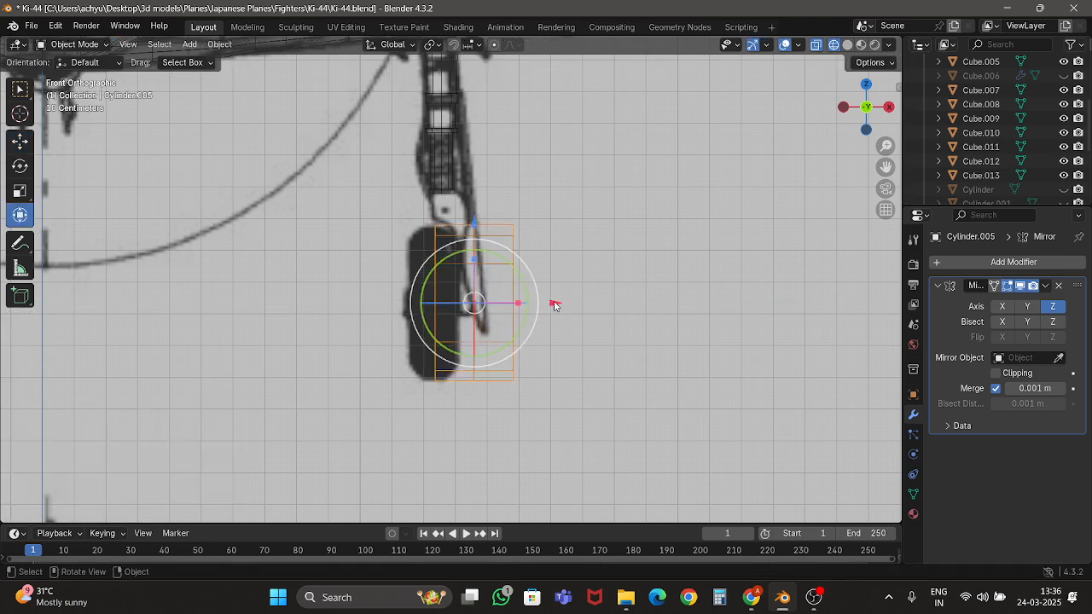
Move the mirrored wheel about -0.132 m in X onto the blueprint wheel and scale it slightly to fit.
left_click_drag(555, 304, 510, 316)
key("s")
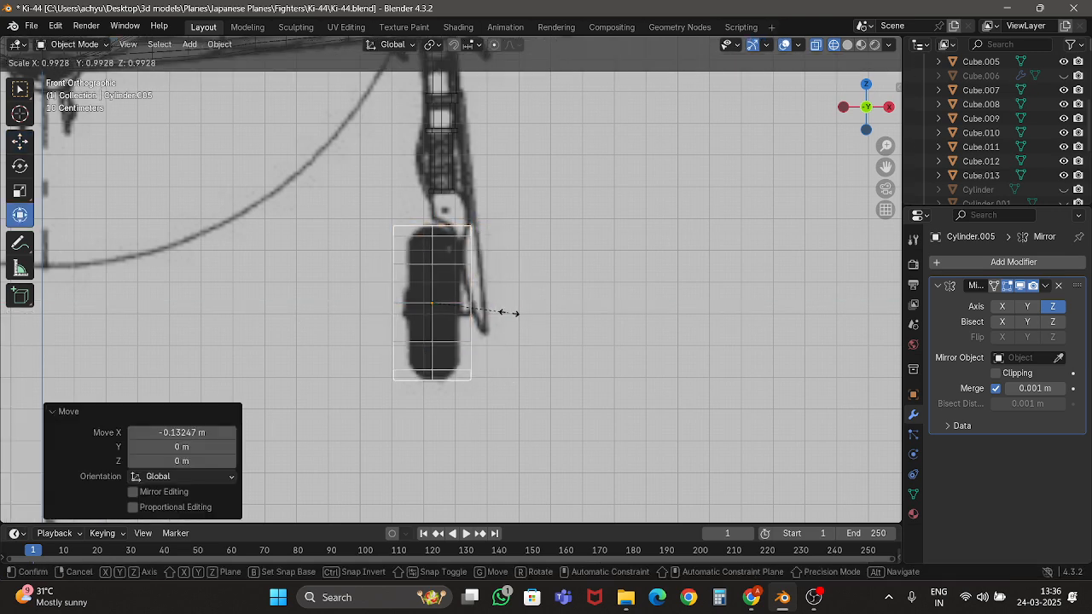
left_click(509, 315)
Move the wheel's outboard edge vertices about -0.036 m in X and scale them by 0.717.
scroll(509, 317, "up", 3)
key("Tab")
left_click_drag(468, 155, 588, 449)
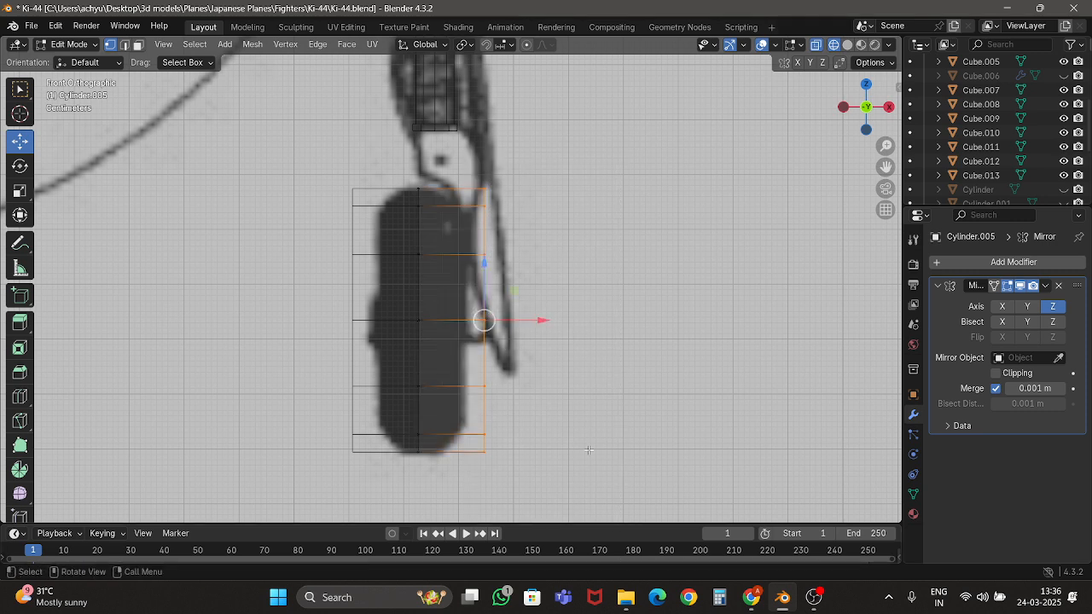
mouse_move(527, 327)
left_mouse_down()
mouse_move(493, 331)
mouse_move(509, 324)
left_mouse_up()
key("s")
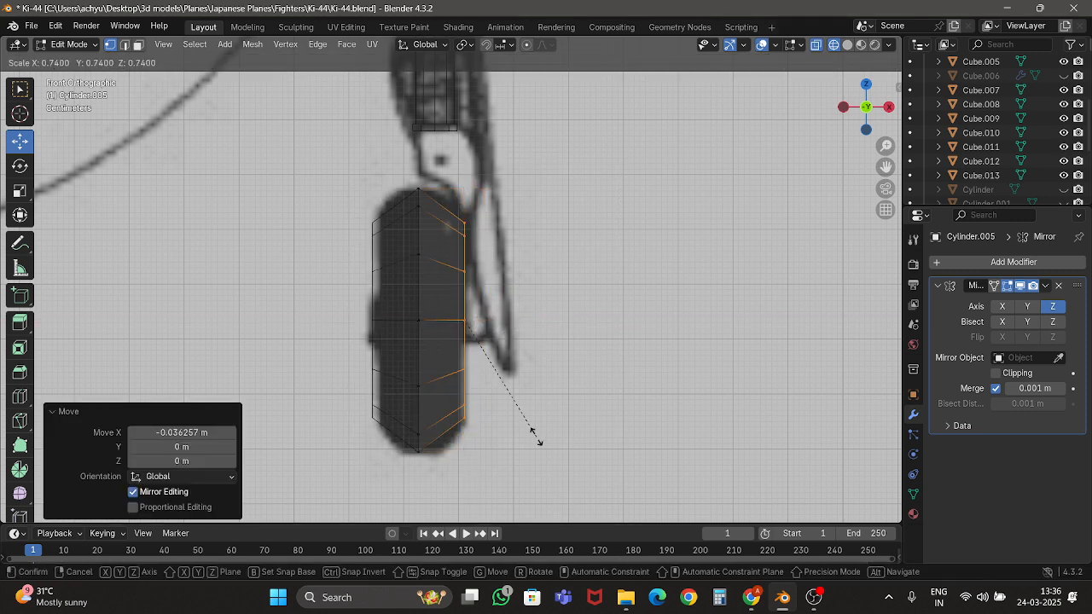
left_click(531, 434)
key("b")
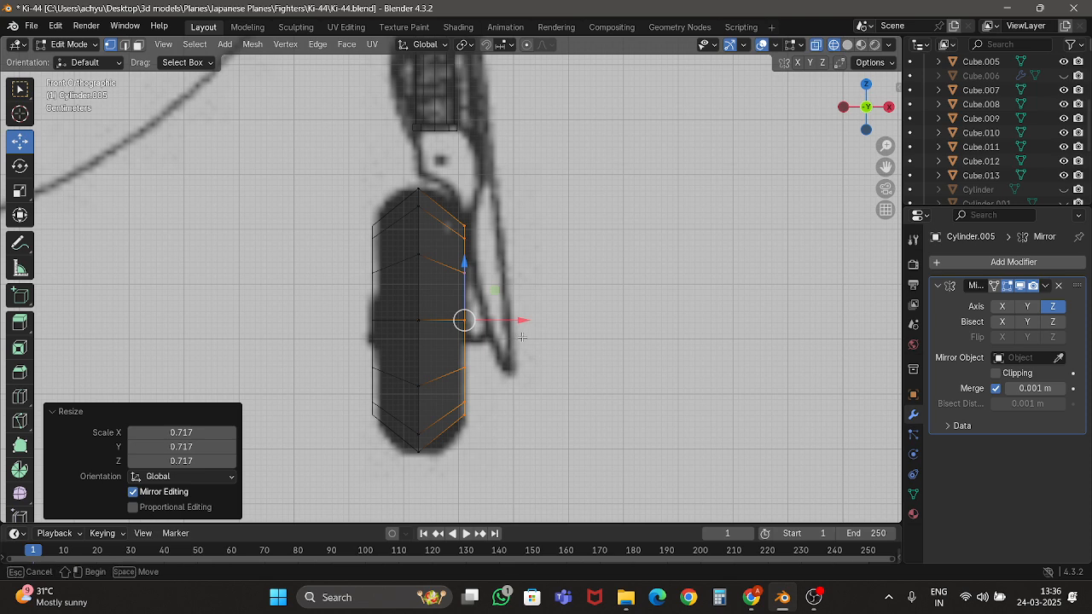
key("Escape")
Undo a trial rotation of the whole wheel and nudge it slightly outboard in X to match the blueprint.
key("Tab")
key("r")
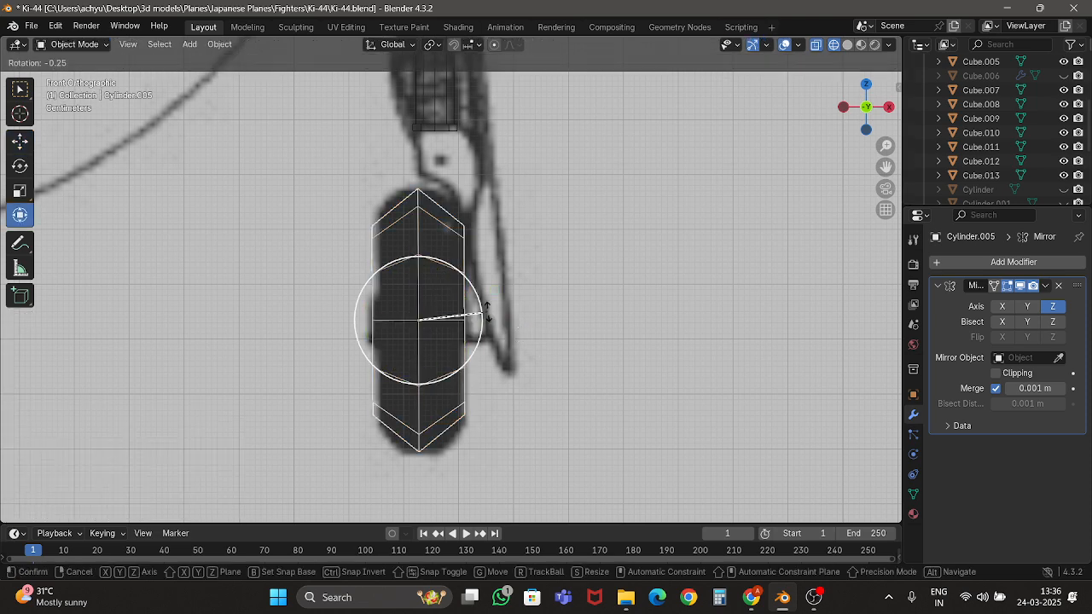
left_click_drag(487, 312, 503, 317)
key("ctrl+z")
Move the outboard edge vertices about -0.004 m in X and scale them by 1.133 to fit the tyre outline.
key("Tab")
left_click_drag(461, 206, 539, 458)
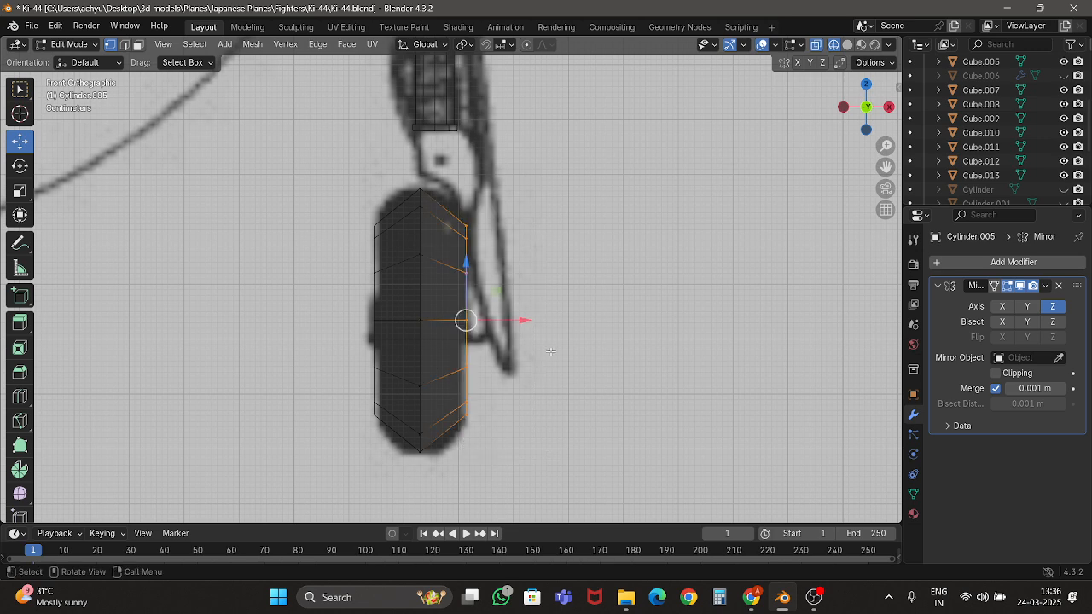
left_click_drag(523, 320, 519, 324)
key("s")
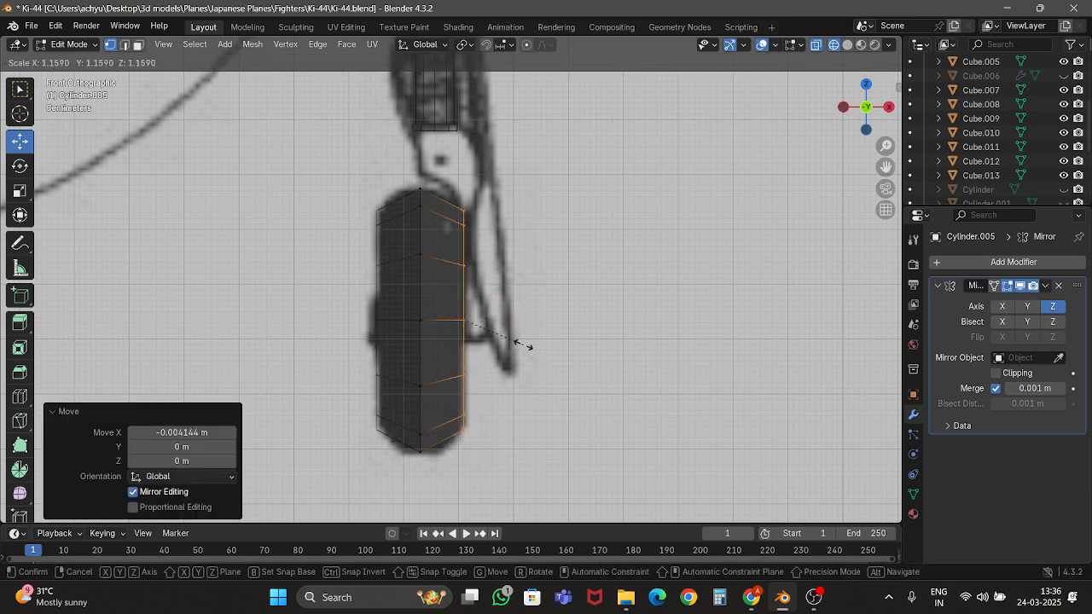
left_click(525, 335)
Add two loop cuts across the wheel's outboard half and round the tyre shoulder with final scalings of 0.968 and 1.043.
left_click(11, 401)
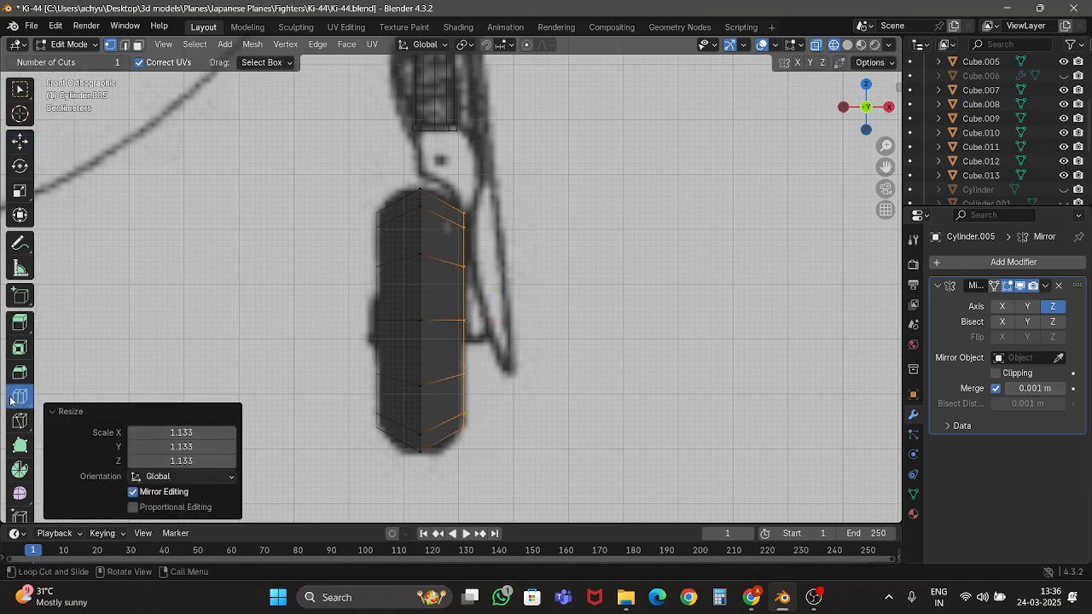
left_click(454, 446)
key("s")
left_click(459, 462)
key("s")
left_click(461, 456)
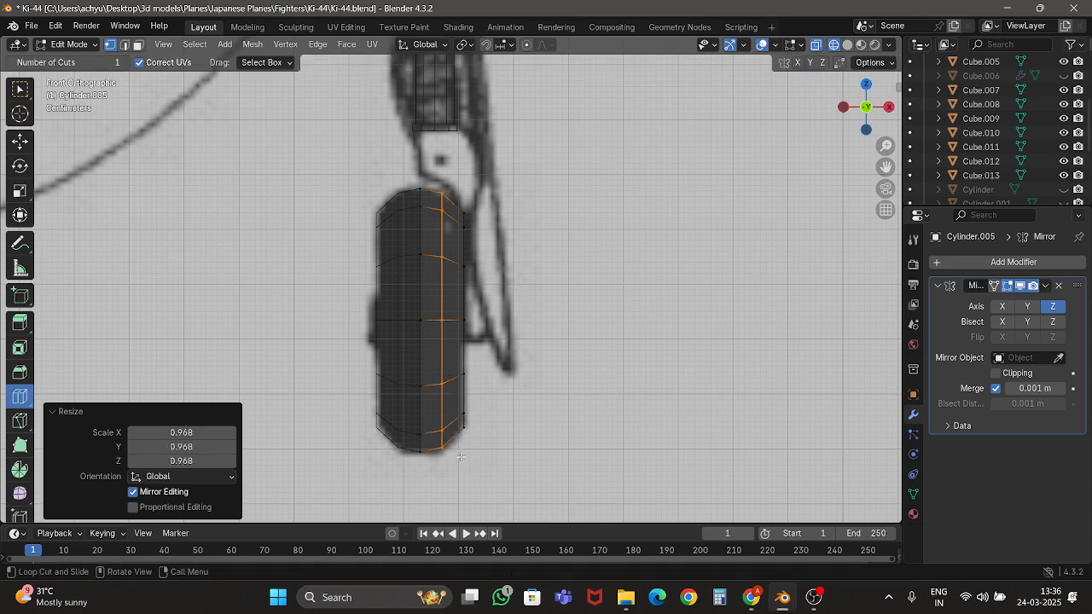
left_click(461, 454)
key("s")
left_click(465, 449)
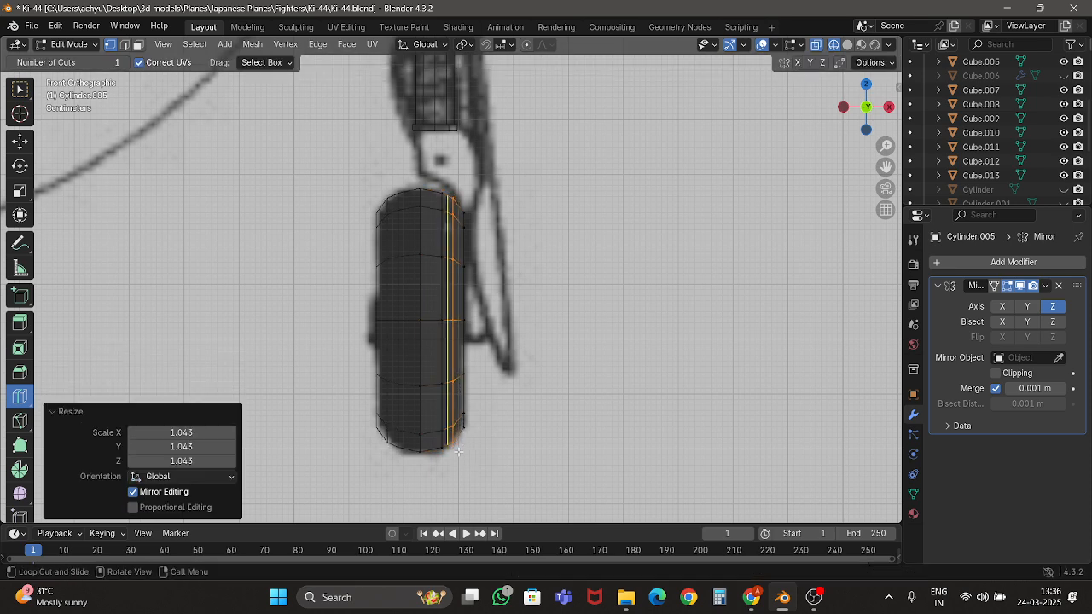
Examine the rounded wheel's shape in solid shading from an angled perspective view.
left_click(19, 142)
key("alt+z")
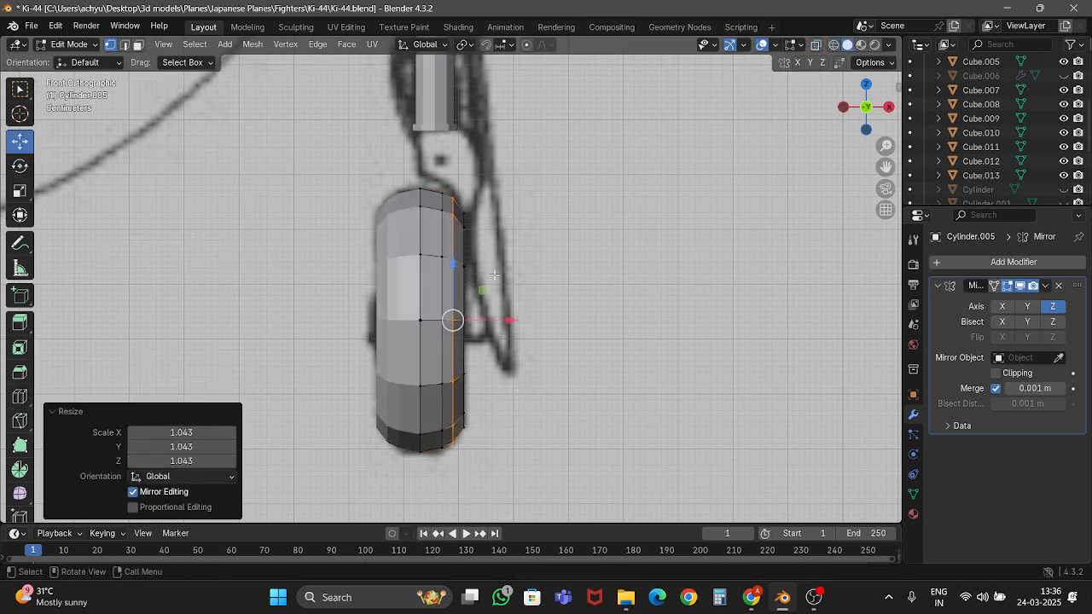
key("Tab")
scroll(205, 76, "down", 5)
middle_click_drag(217, 81, 268, 99)
key("Tab")
scroll(265, 75, "up", 4)
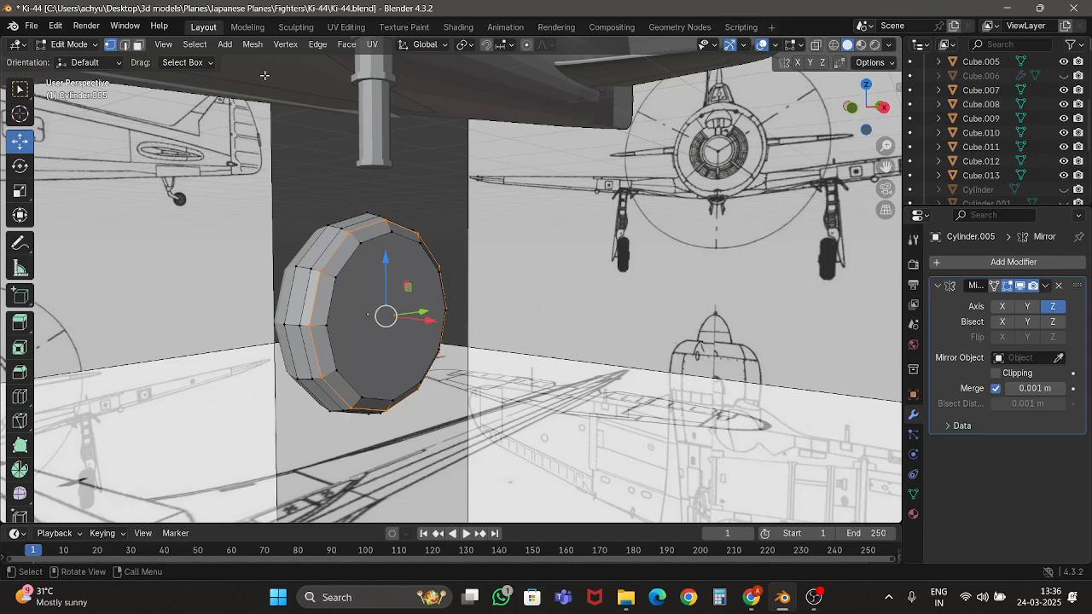
Inset the wheel's outboard side face by about 0.011 m and extrude it about 0.021 m inward.
left_click(139, 45)
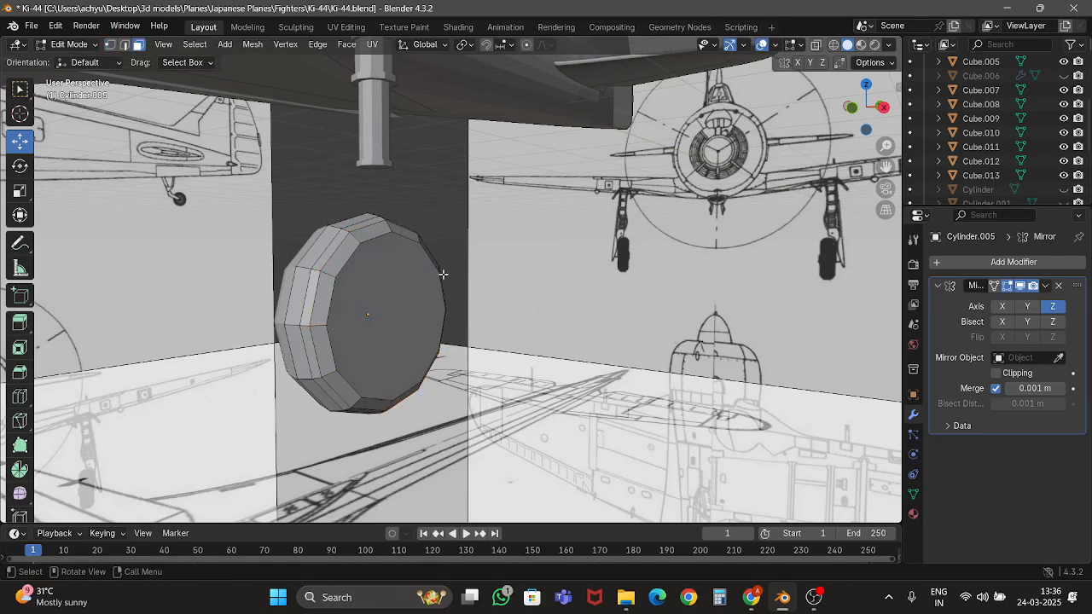
left_click(426, 313)
scroll(517, 358, "up", 1)
left_click(19, 348)
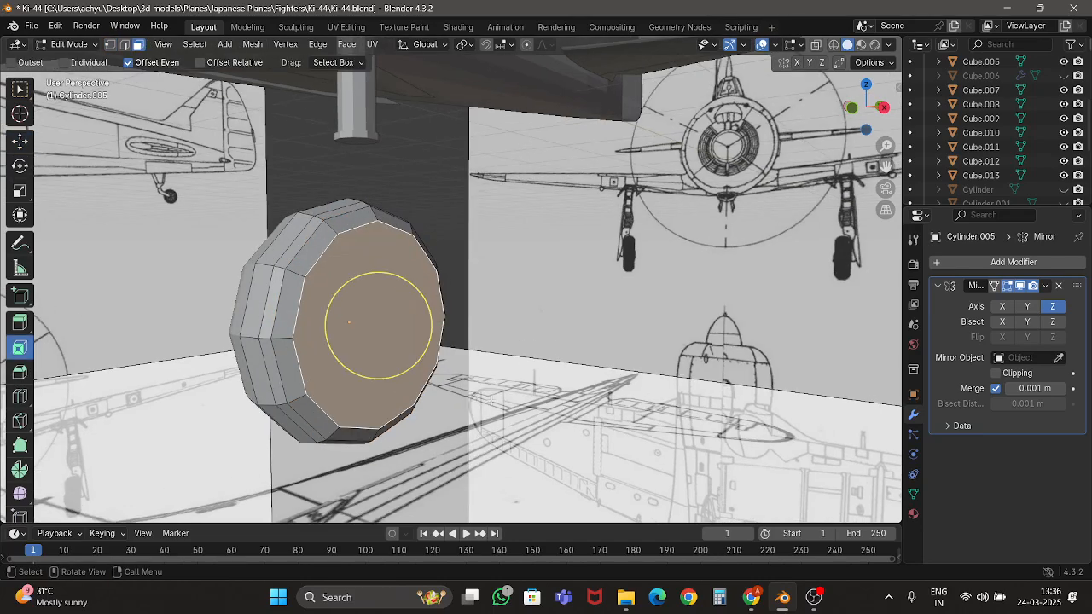
left_click_drag(422, 342, 415, 341)
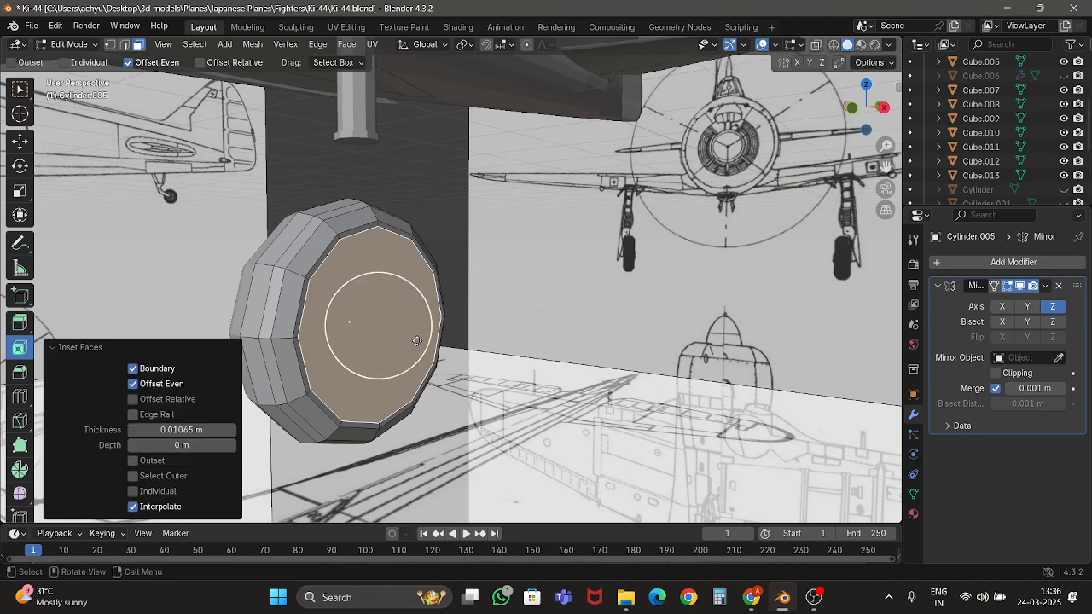
key("e")
left_click(410, 339)
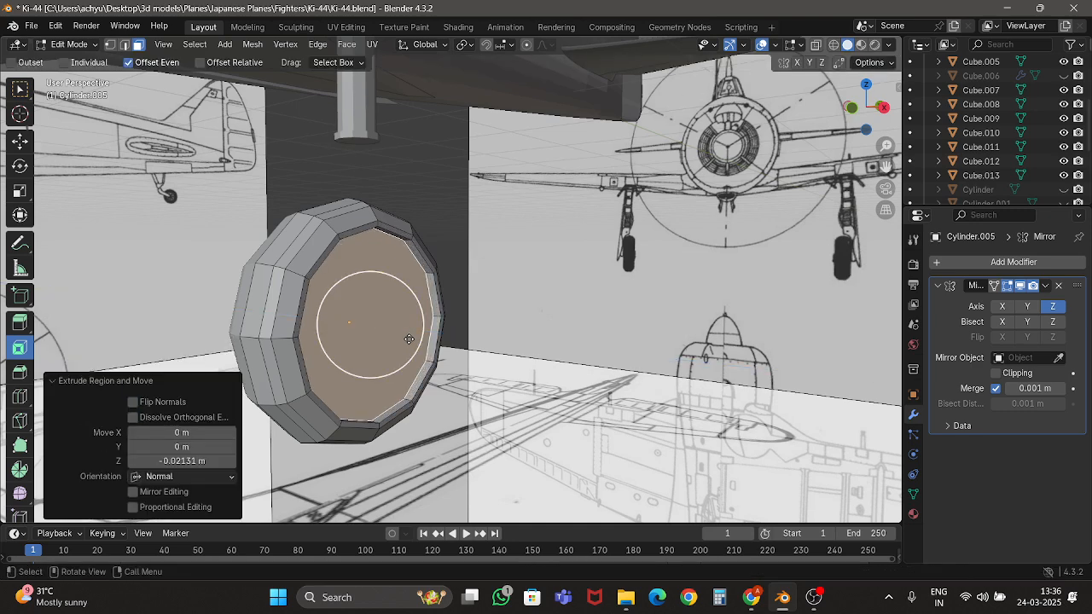
Inset the recessed face to a small central hub and extrude the hub about 0.016 m outward.
key("e")
right_click(441, 370)
left_click_drag(416, 354, 368, 334)
key("ctrl+z")
key("e")
left_click(461, 355)
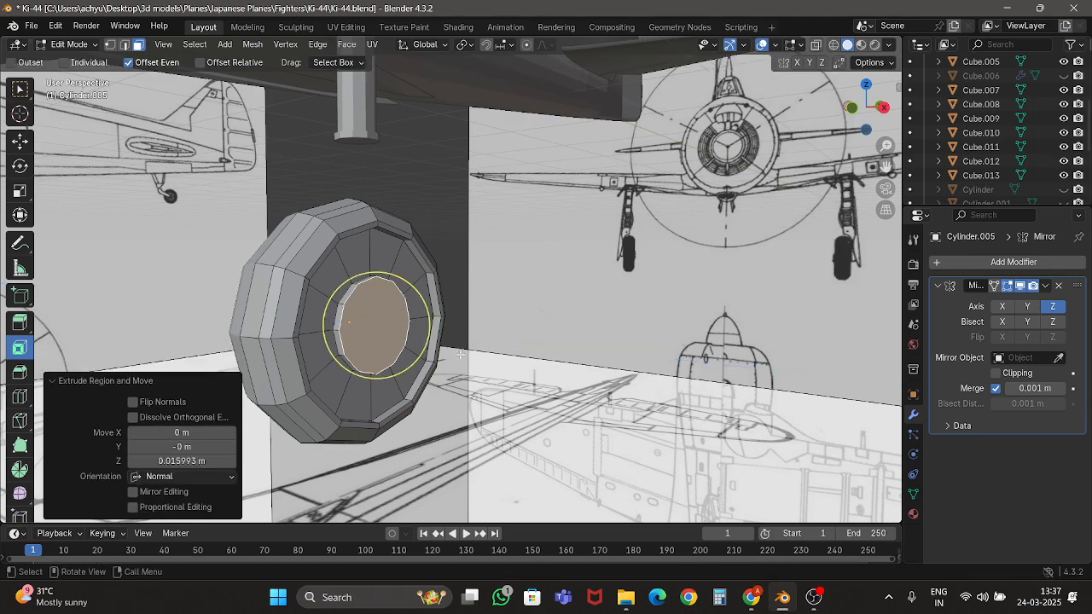
Return to object mode, save the file, and check the wheel against the whole aircraft.
key("Tab")
scroll(463, 357, "down", 5)
key("ctrl+s")
scroll(461, 359, "up", 6)
scroll(453, 359, "down", 6)
scroll(452, 357, "down", 5)
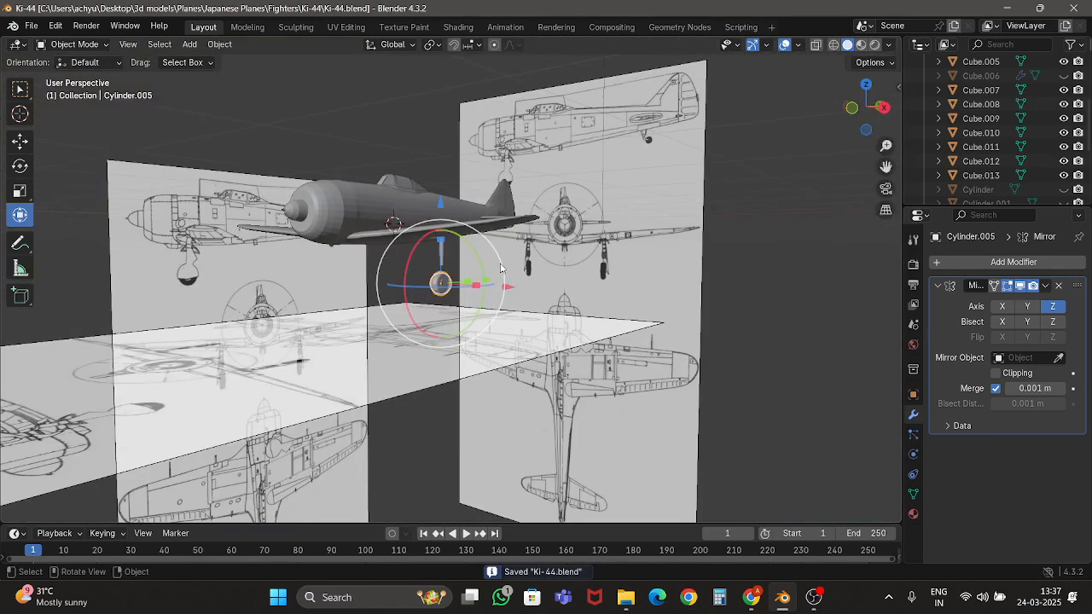
Move the strut and wheel together about -1.281 m in Y onto the side blueprint's landing gear, and save the file.
left_click(505, 266)
scroll(527, 261, "up", 5)
left_click(884, 107)
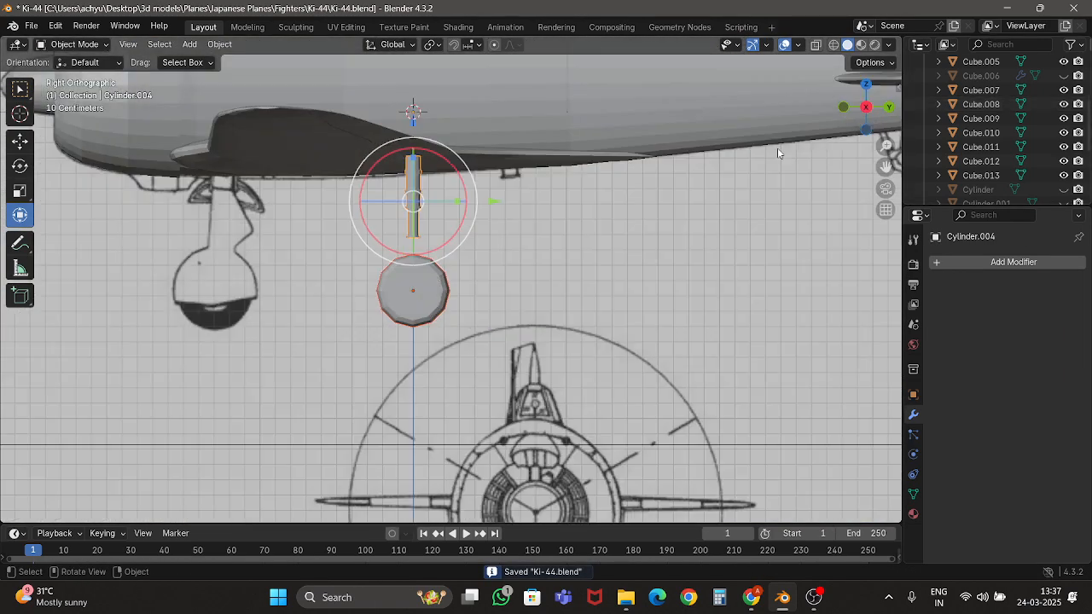
scroll(538, 236, "down", 2)
middle_click_drag(538, 238, 586, 259, "shift")
scroll(560, 251, "up", 3)
key("z")
left_click(574, 214)
left_click_drag(576, 218, 335, 187)
key("shift+z")
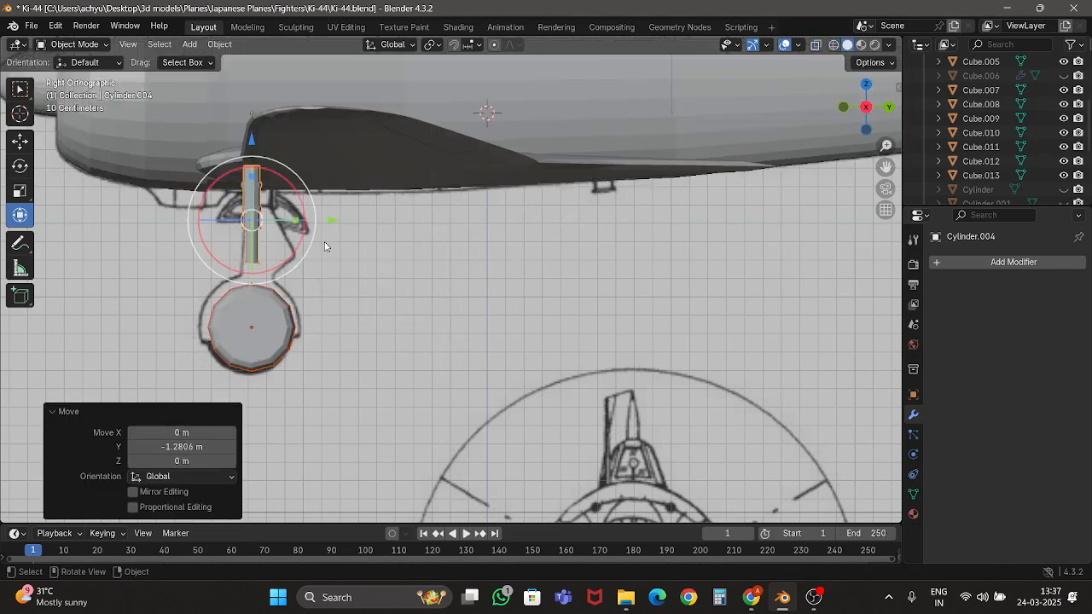
mouse_move(336, 187)
middle_mouse_down()
mouse_move(458, 285)
mouse_move(388, 259)
middle_mouse_up()
key("ctrl+s")
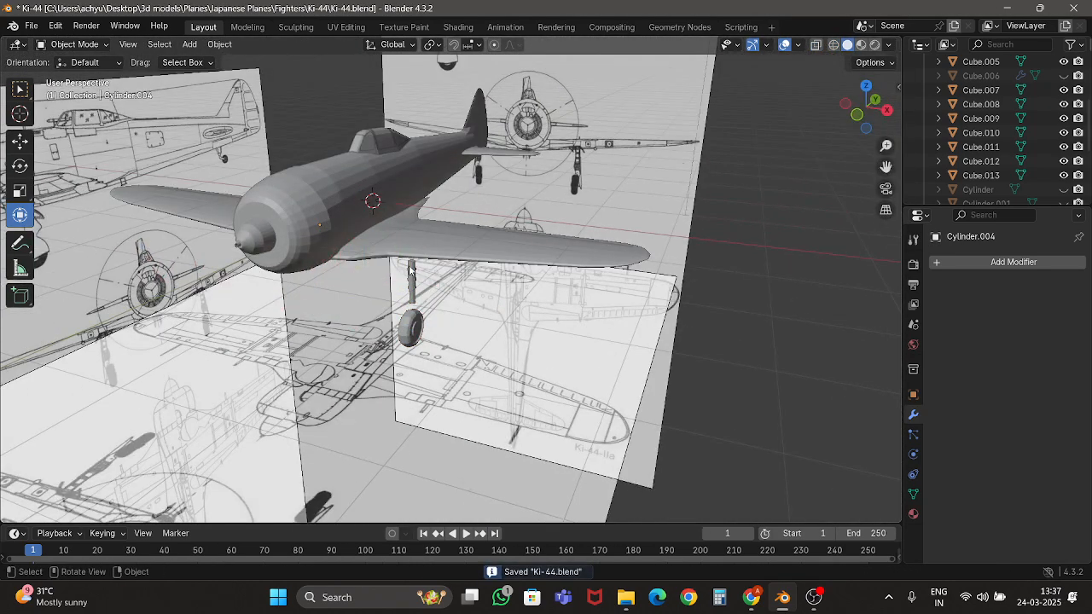
In front view, raise the landing gear strut's top face about 0.076 m in Z into the wing, and save the file.
left_click(411, 270)
scroll(410, 271, "up", 3)
left_click(862, 116)
key("Tab")
key("shift+z")
middle_click_drag(449, 230, 454, 308, "shift")
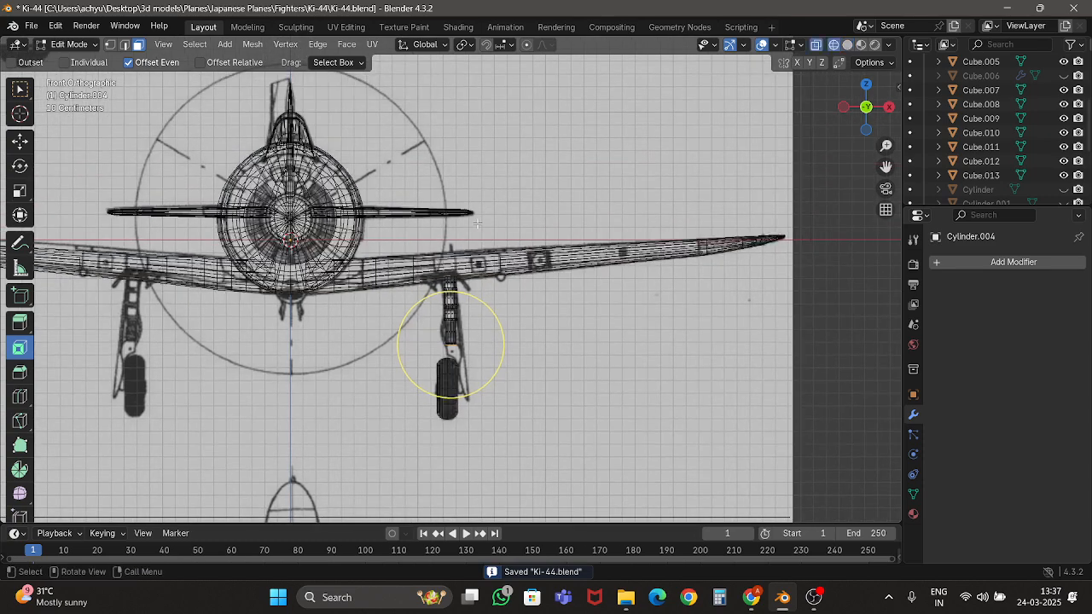
scroll(454, 308, "up", 6)
left_click_drag(377, 253, 512, 276)
key("shift+z")
scroll(513, 276, "up", 2)
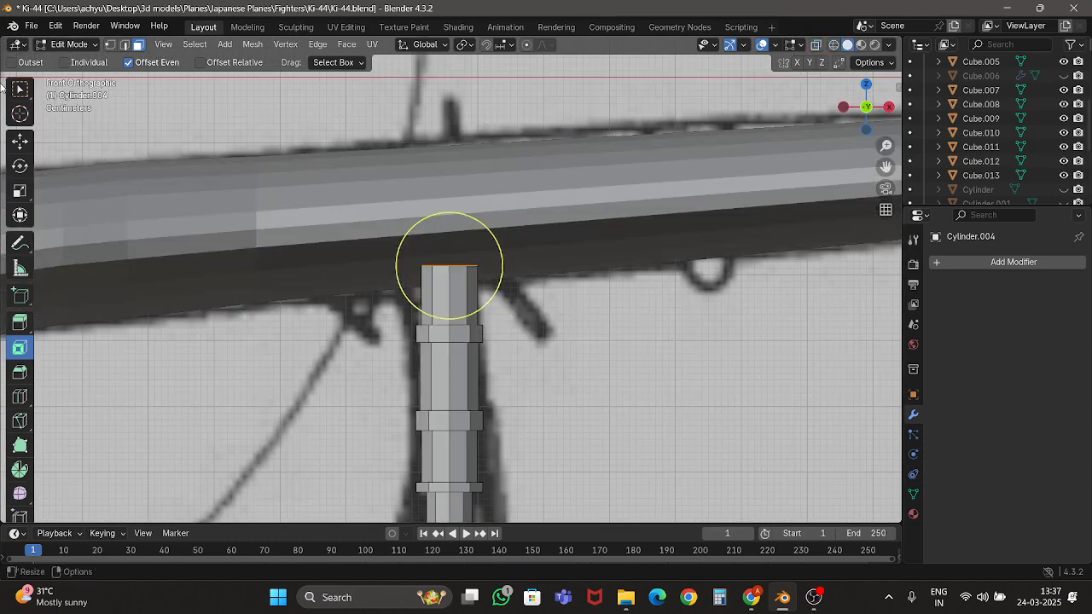
left_click(16, 144)
left_click_drag(447, 215, 446, 164)
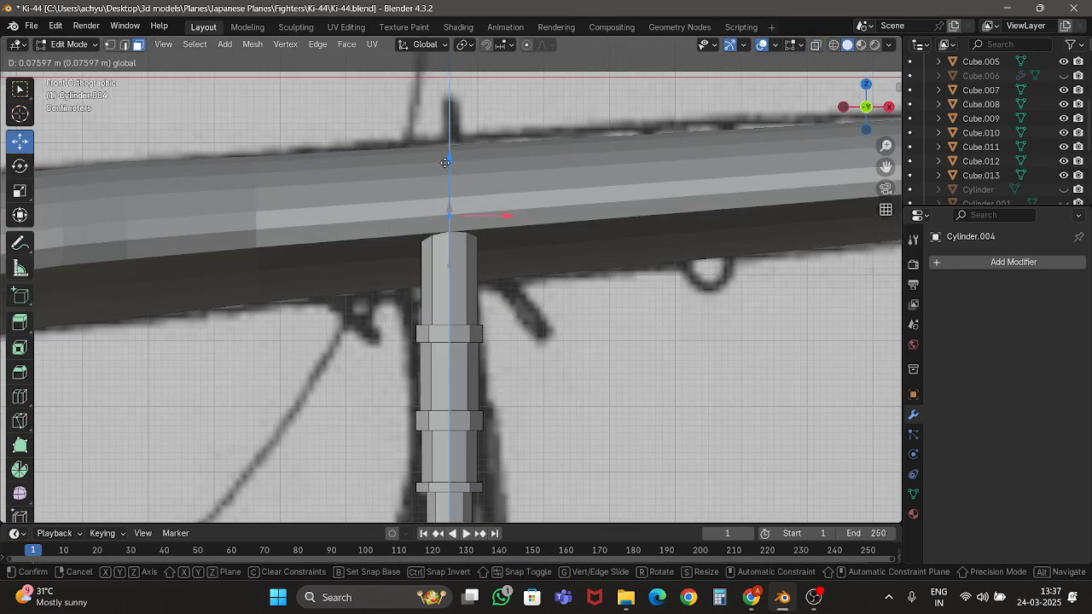
key("Tab")
scroll(484, 189, "down", 6)
key("ctrl+s")
scroll(507, 241, "down", 3, "shift")
scroll(417, 357, "up", 4)
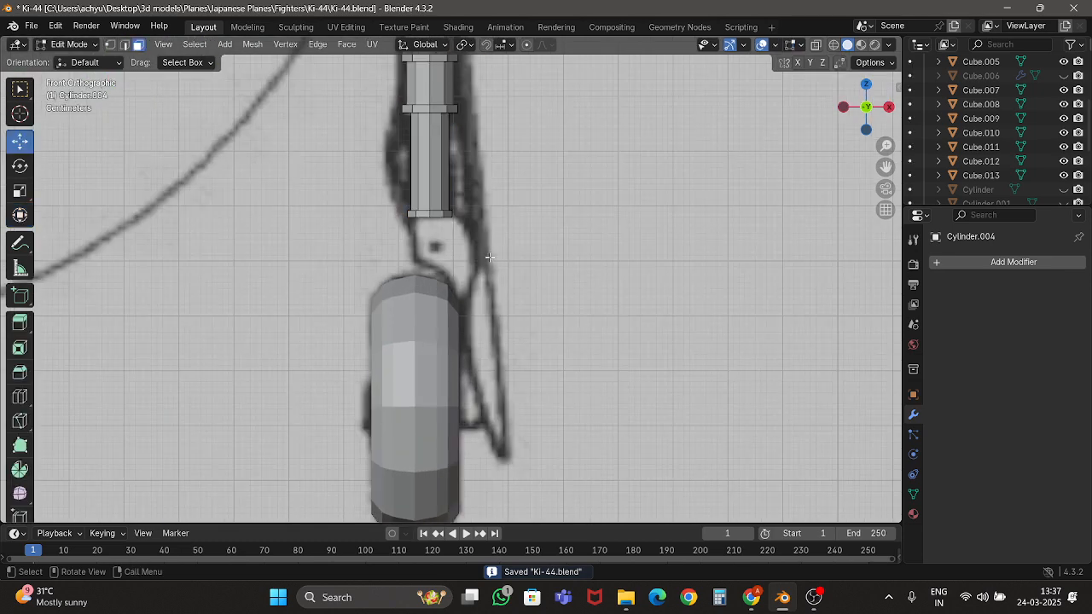
left_click(417, 358)
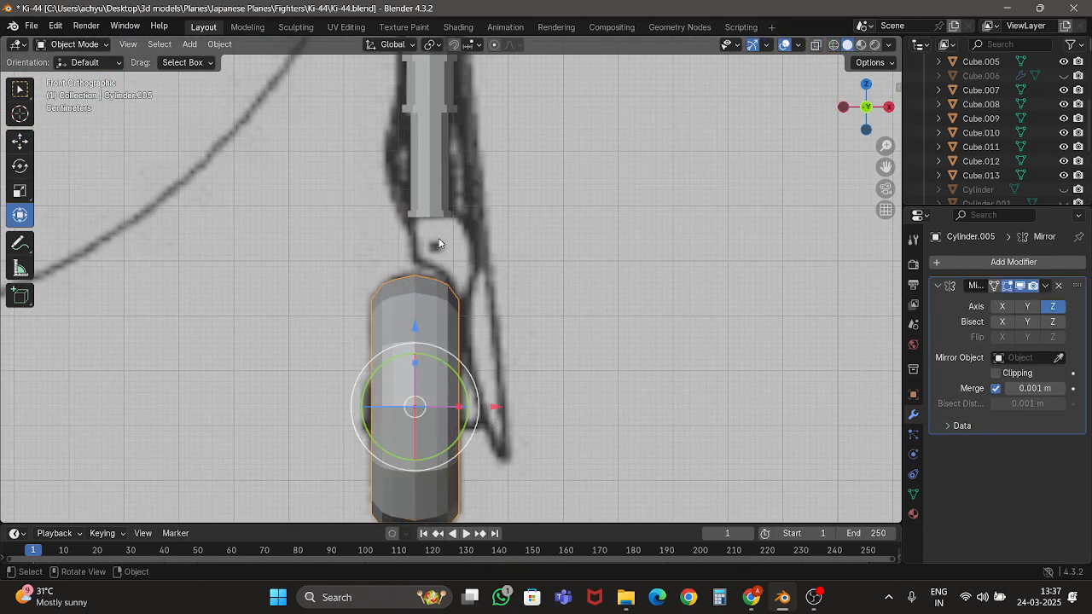
Switch to Chrome, search images for "ki44 landing gear", and open the picture of the separate landing gear parts.
left_click(745, 602)
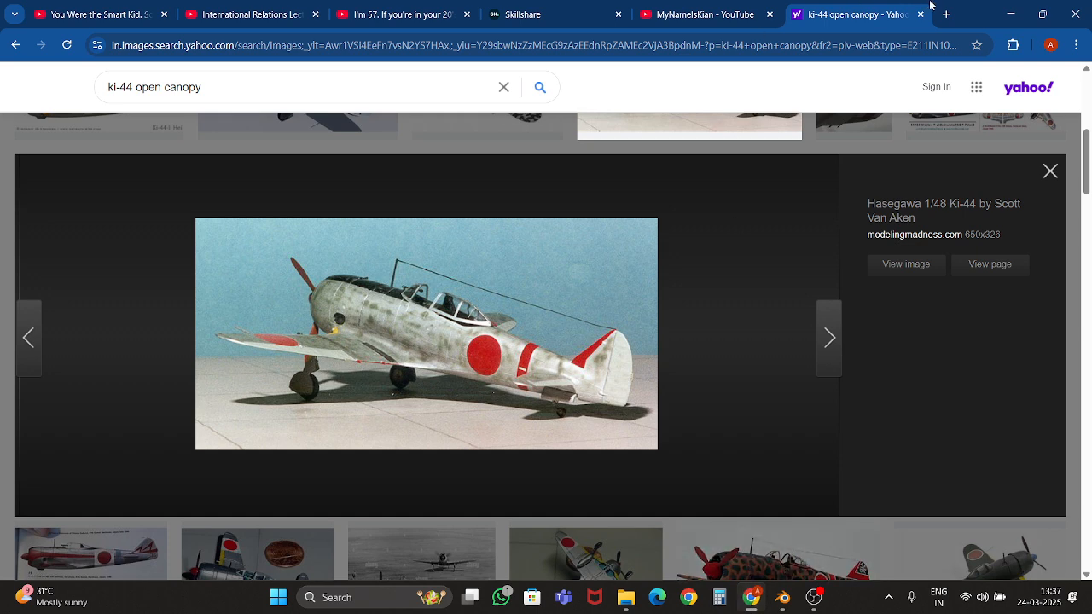
key("ctrl+t")
type("ki4")
key("BackSpace")
key("BackSpace")
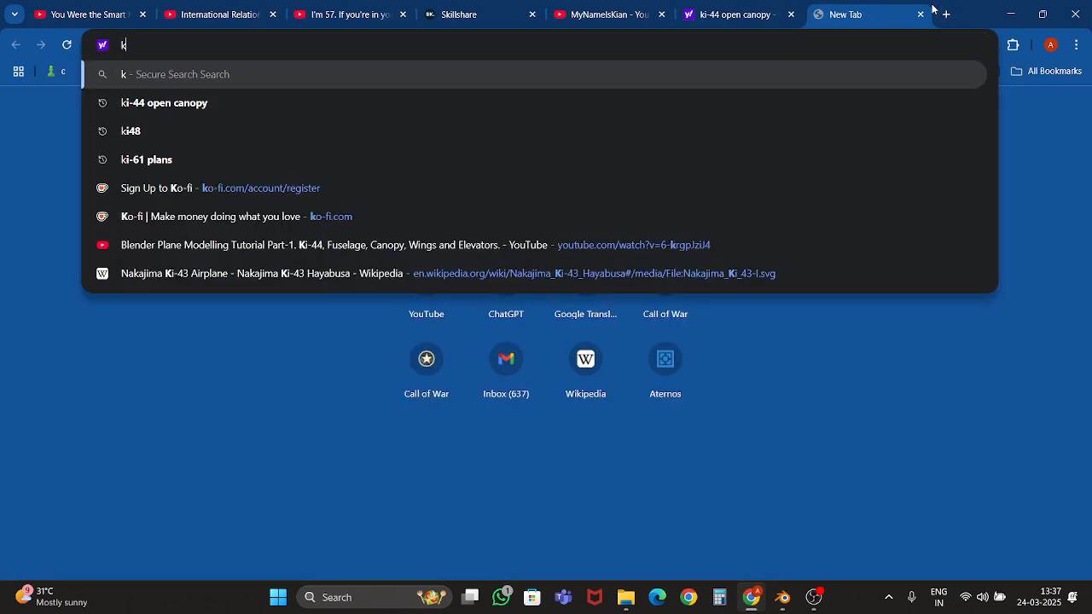
type("i44 landing ")
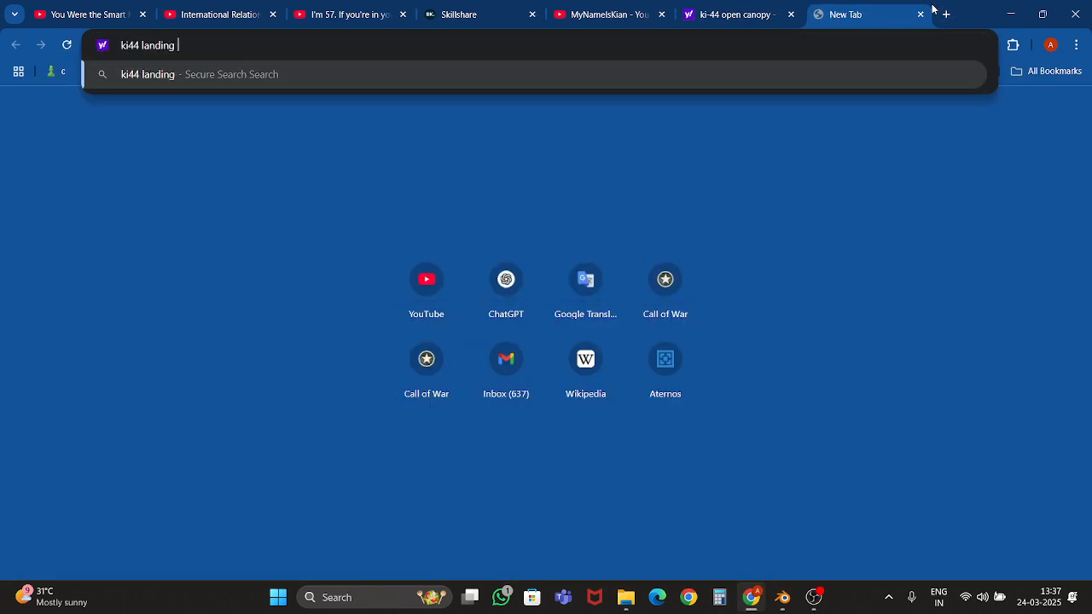
type("gear")
key("Return")
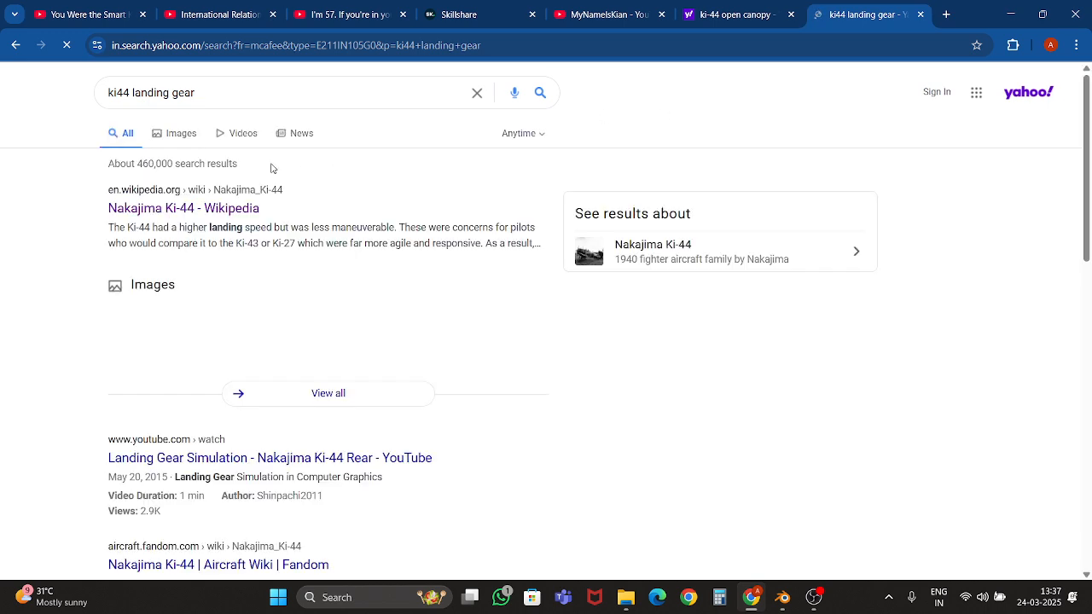
left_click(176, 134)
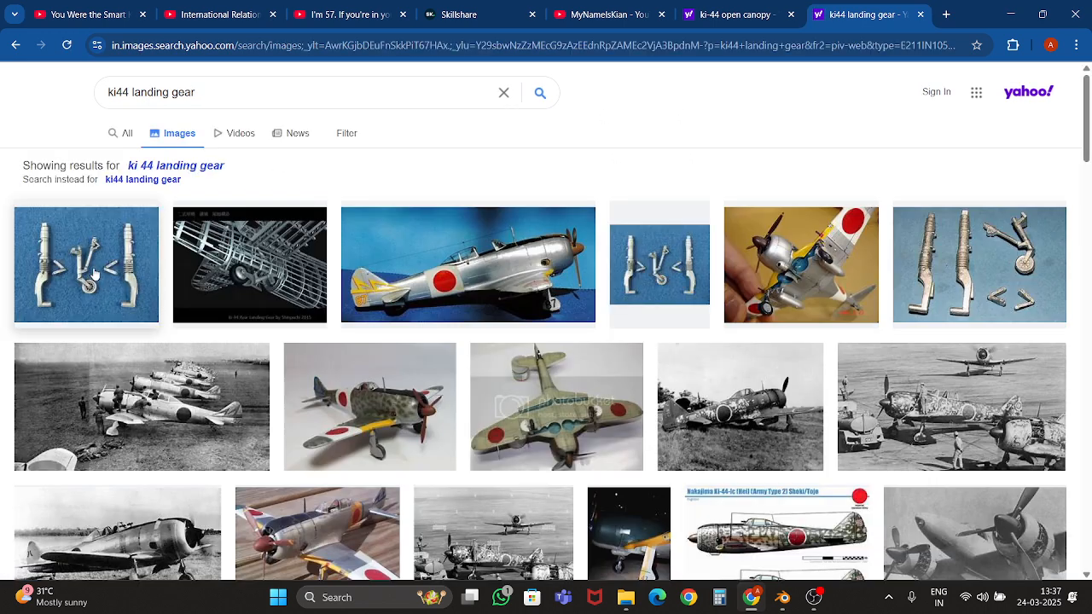
left_click(95, 273)
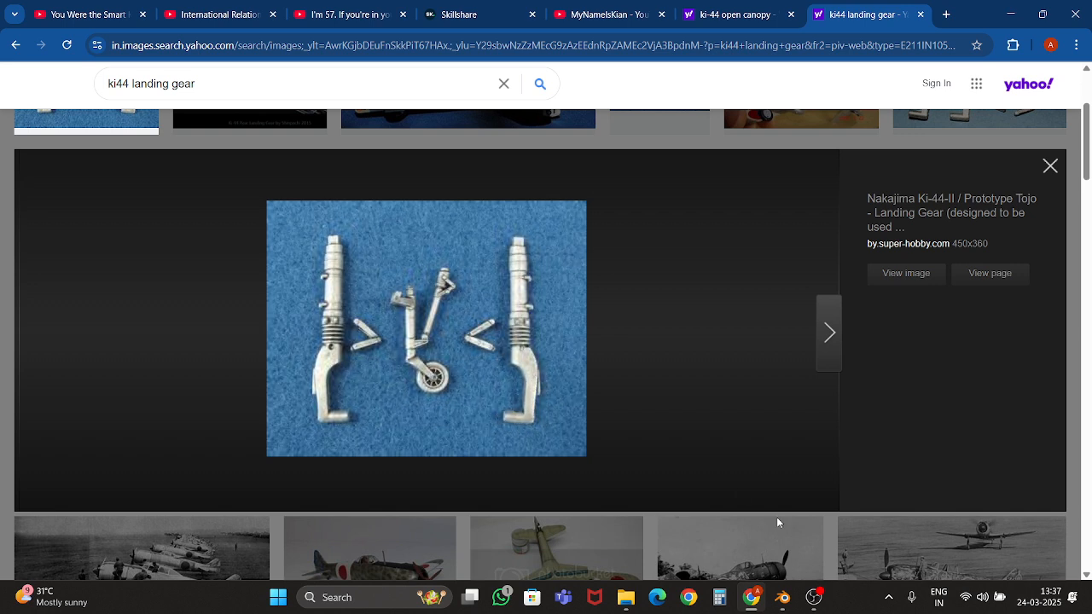
Switch back to Blender, extrude the strut's bottom face in place, scale it smaller, and extrude it about 0.010 m downward.
left_click(783, 597)
left_click(189, 43)
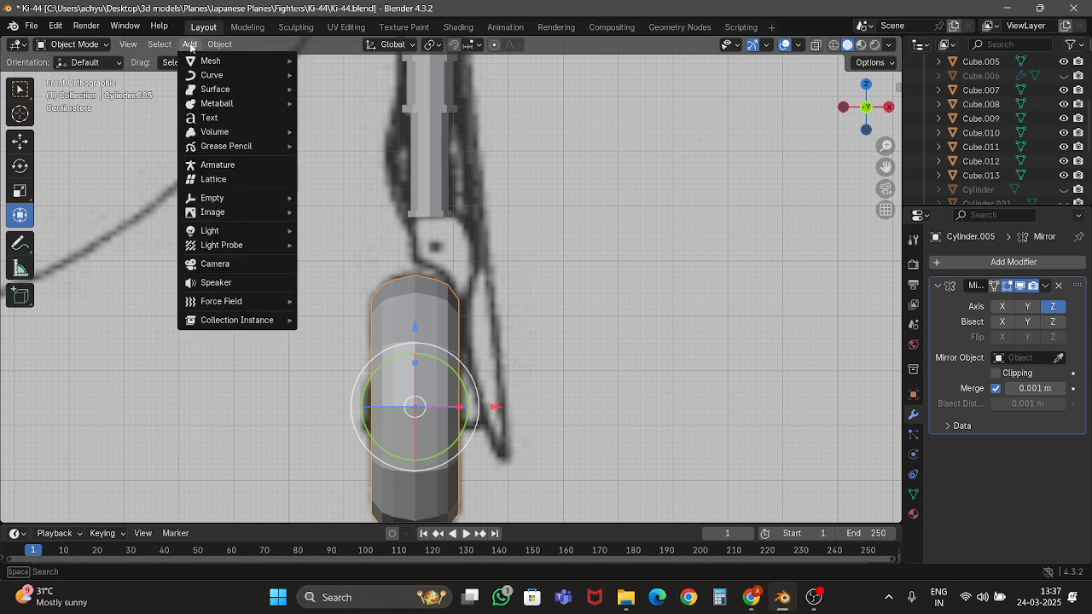
mouse_move(209, 61)
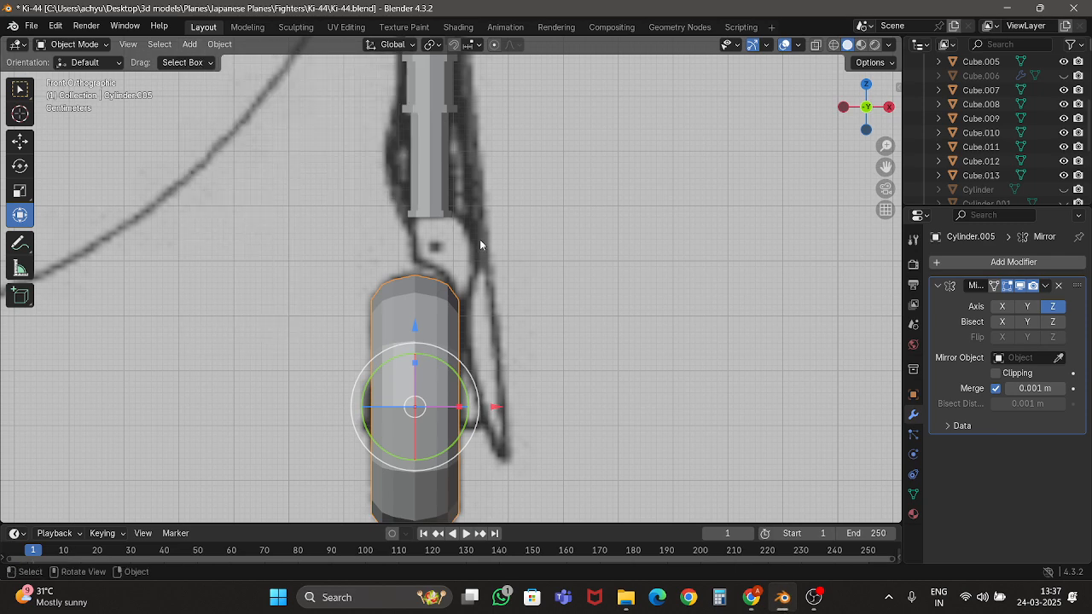
left_click(434, 201)
key("Tab")
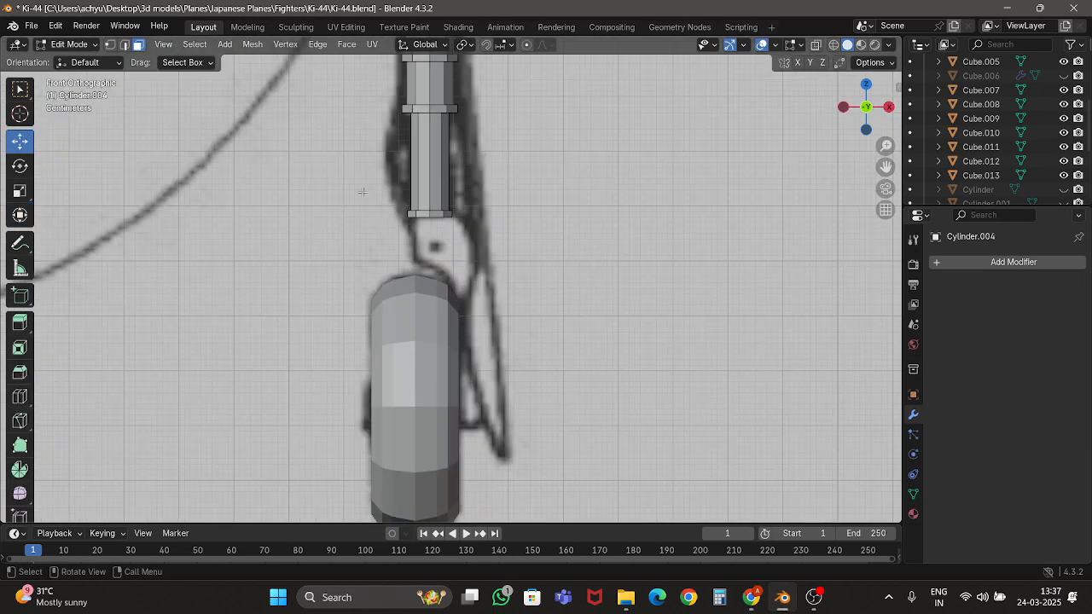
left_click(232, 47)
scroll(488, 240, "up", 3)
key("shift+z")
key("b")
left_click_drag(370, 170, 492, 205)
key("e")
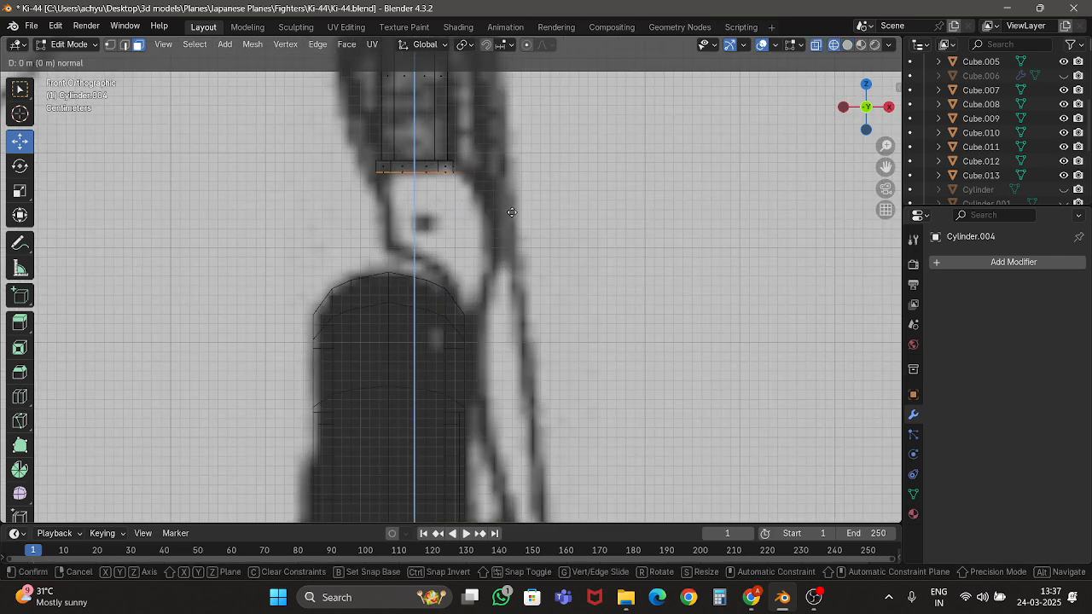
right_click(505, 209)
key("s")
left_click(471, 200)
left_click_drag(413, 133, 415, 137)
key("ctrl+z")
key("e")
left_click(418, 147)
key("z")
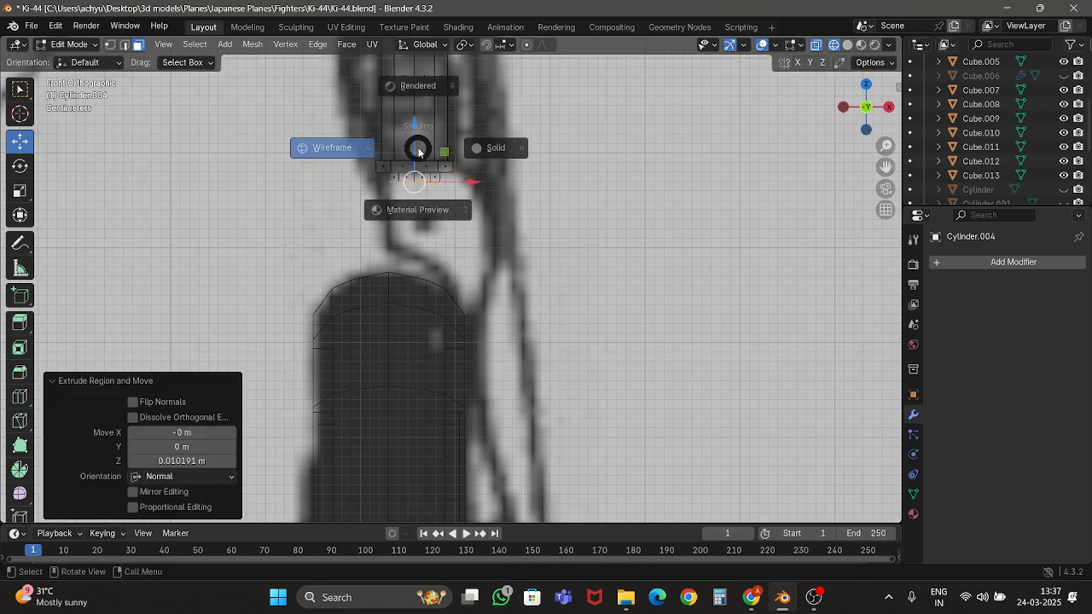
left_click(495, 148)
key("Tab")
Add a 2 m cube and move it about 1.265 m in X and -0.864 m in Z to the strut's lower end.
scroll(409, 177, "down", 5)
left_click(190, 44)
mouse_move(262, 68)
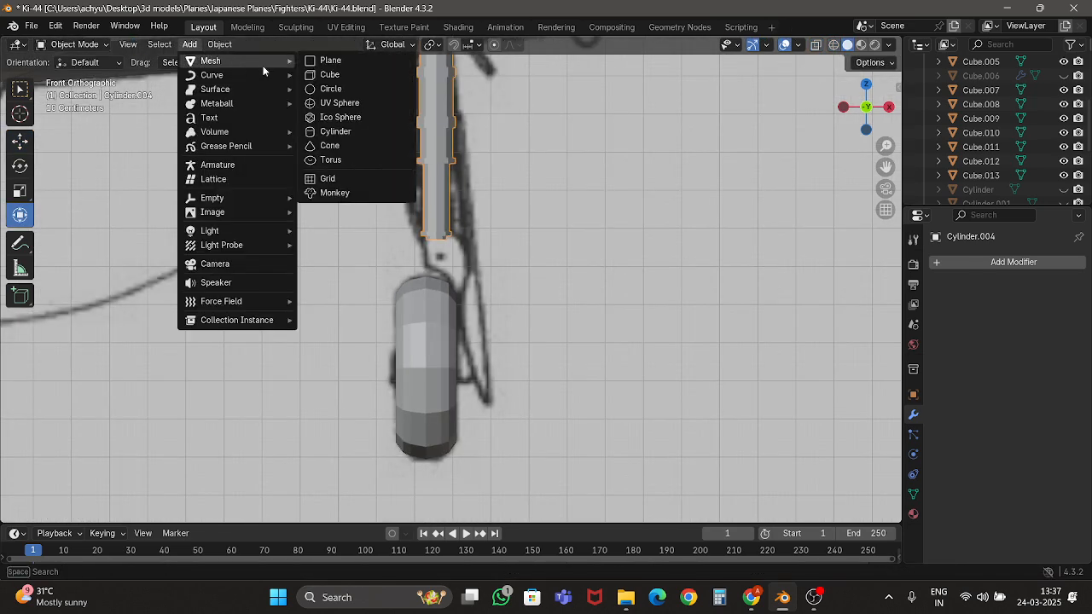
left_click(329, 74)
key("shift+z")
scroll(375, 207, "down", 3)
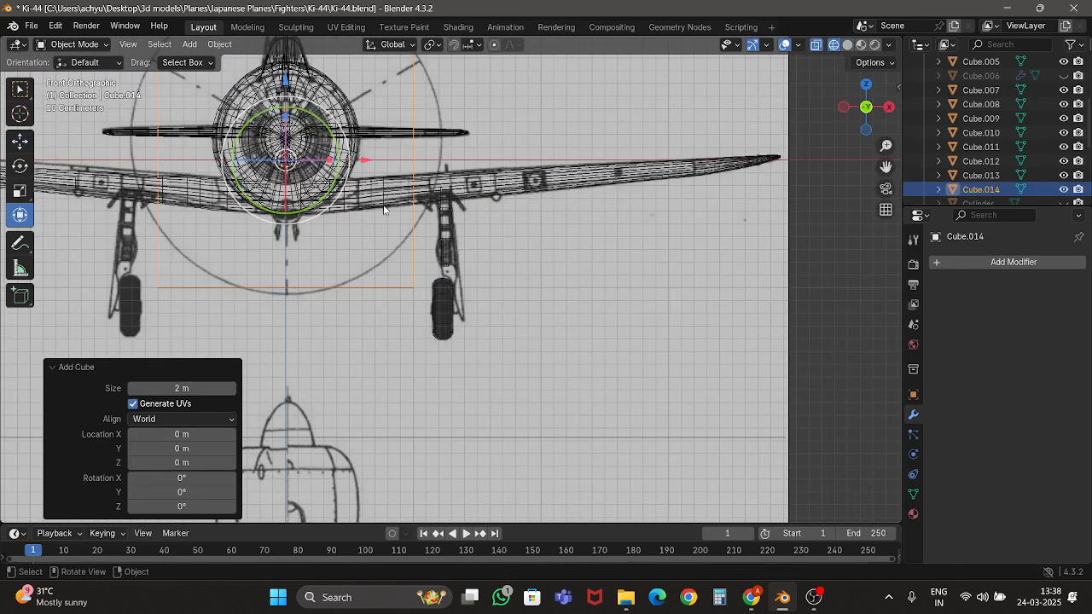
key("g")
left_click(544, 314)
Scale the cube down to fit the blueprint's bracket outline between the strut and the wheel.
key("s")
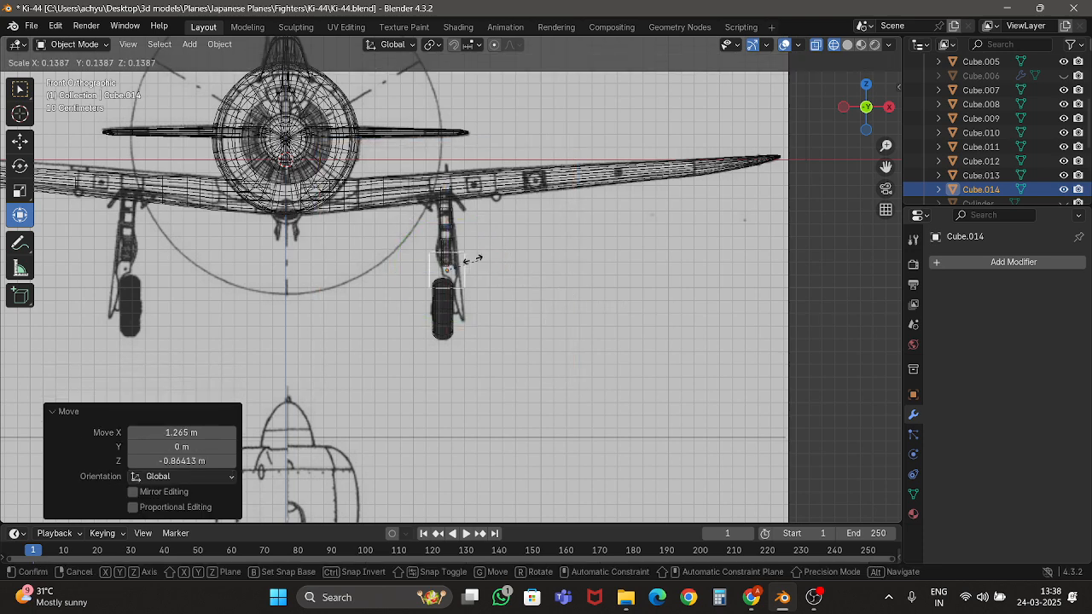
left_click(436, 274)
scroll(543, 283, "up", 10)
middle_click_drag(563, 254, 573, 300, "shift")
key("s")
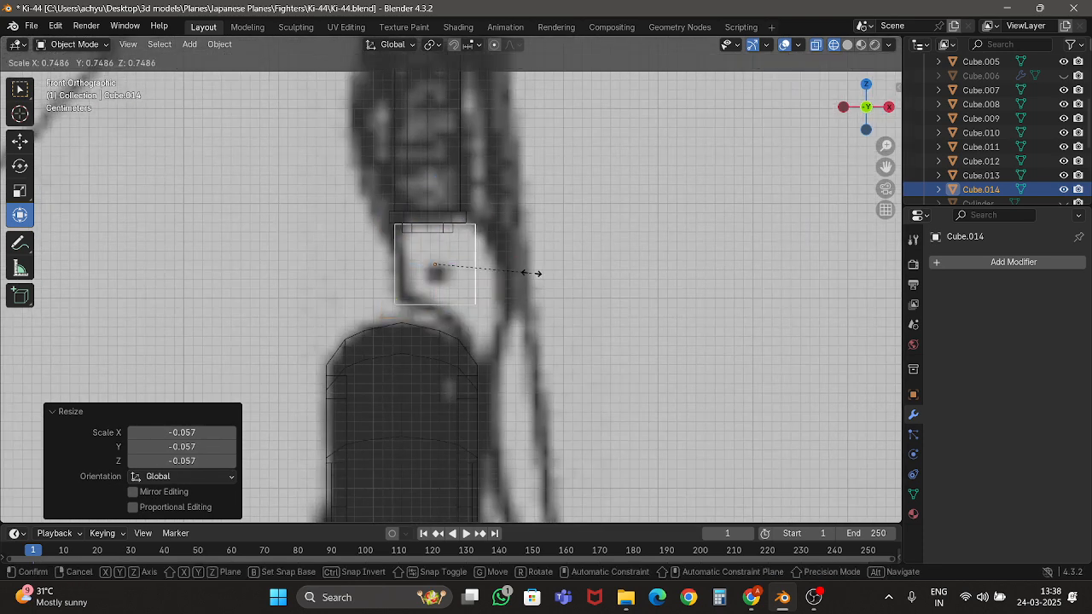
left_click(531, 273)
scroll(530, 273, "up", 4)
key("s")
left_click(513, 274)
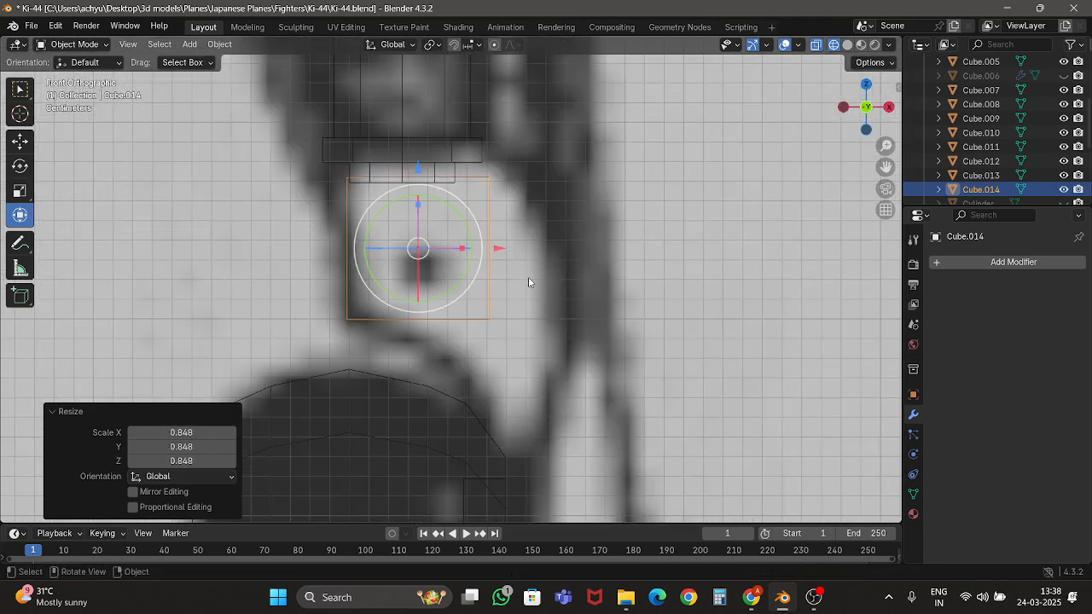
key("s")
left_click(512, 231)
Move the cube's lower outboard vertices about -0.040 m in X along the bracket's bottom outline.
key("Tab")
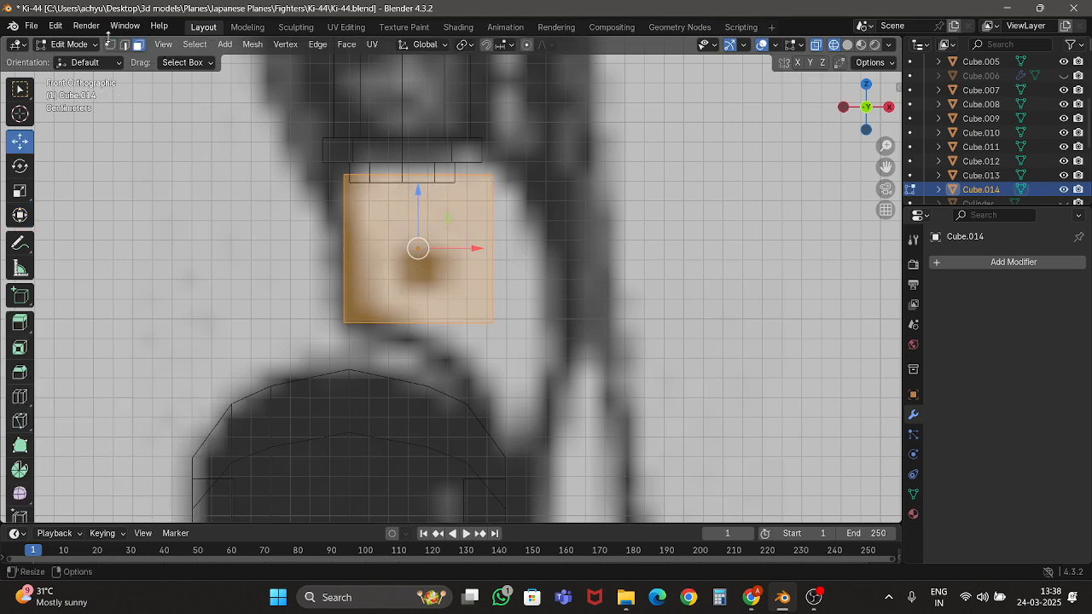
left_click_drag(469, 273, 499, 386)
key("g")
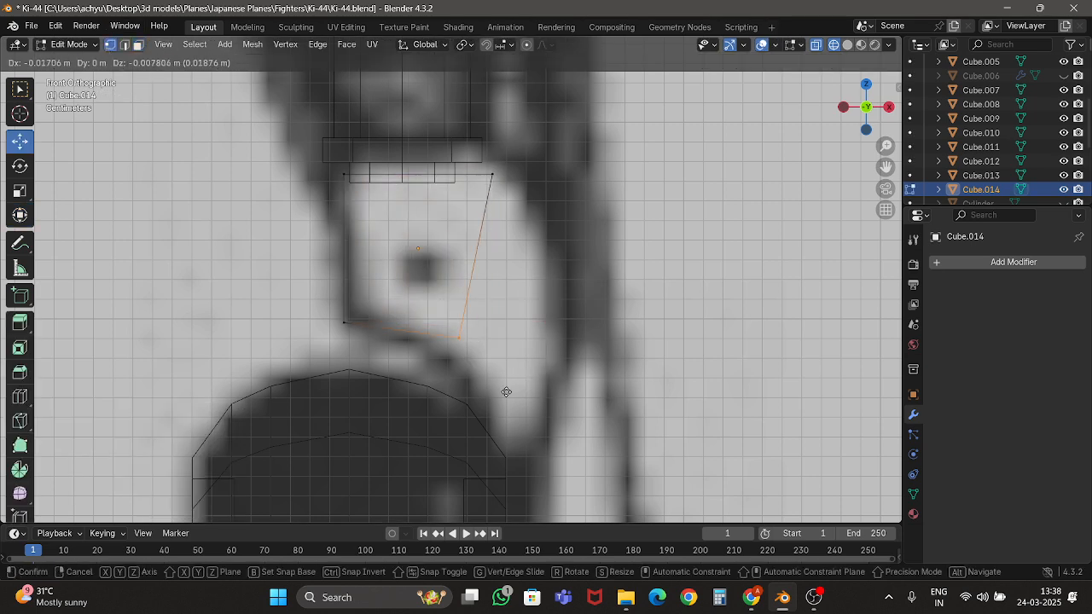
left_click(465, 379)
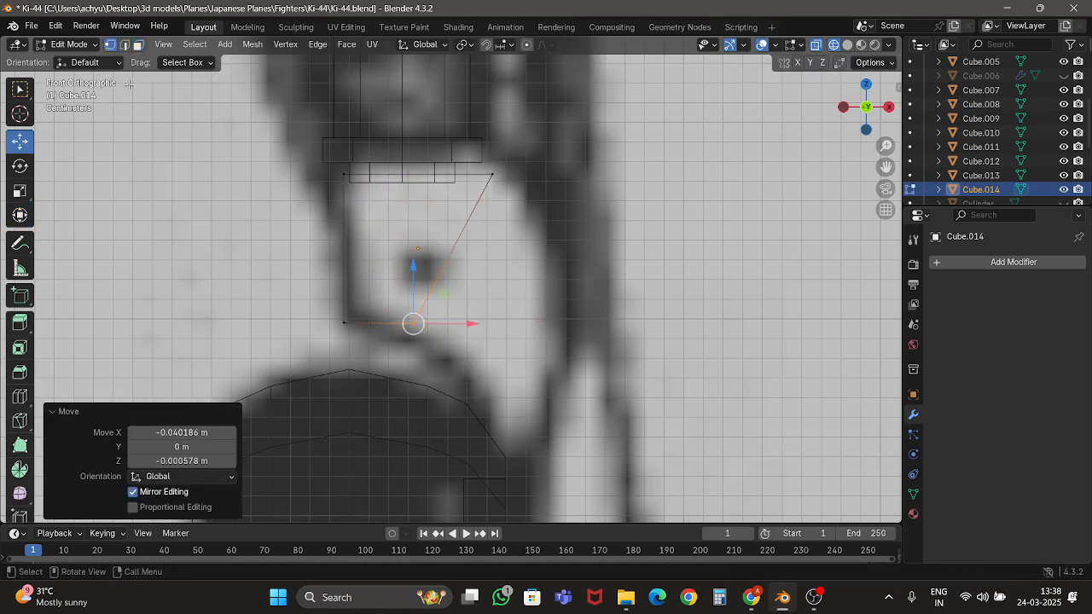
Delete the slanted outboard face of the bracket cube.
left_click(137, 44)
left_click_drag(362, 234, 578, 307)
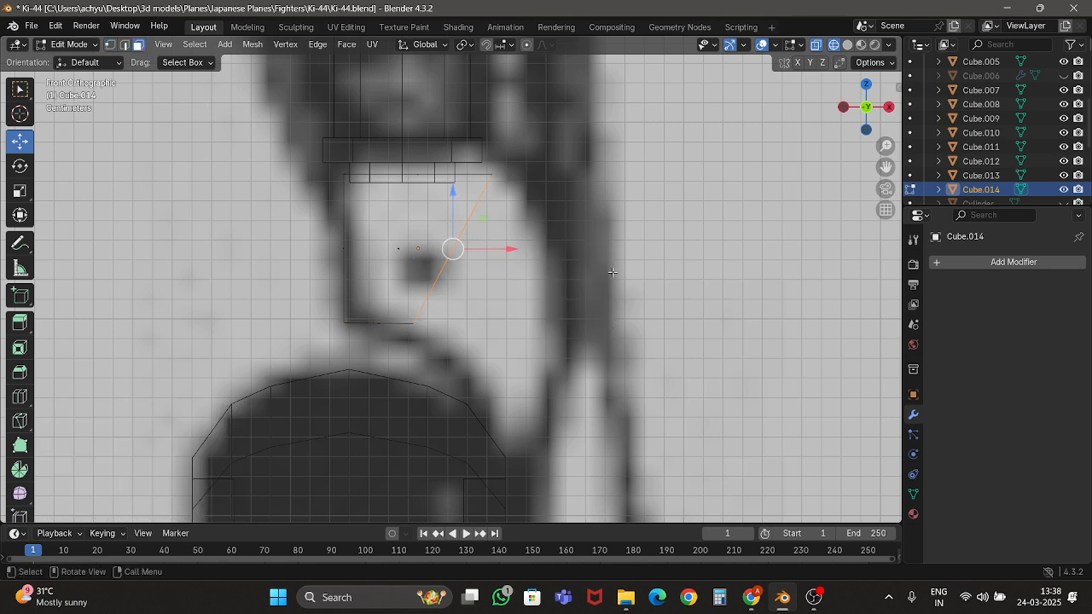
key("x")
left_click(572, 302)
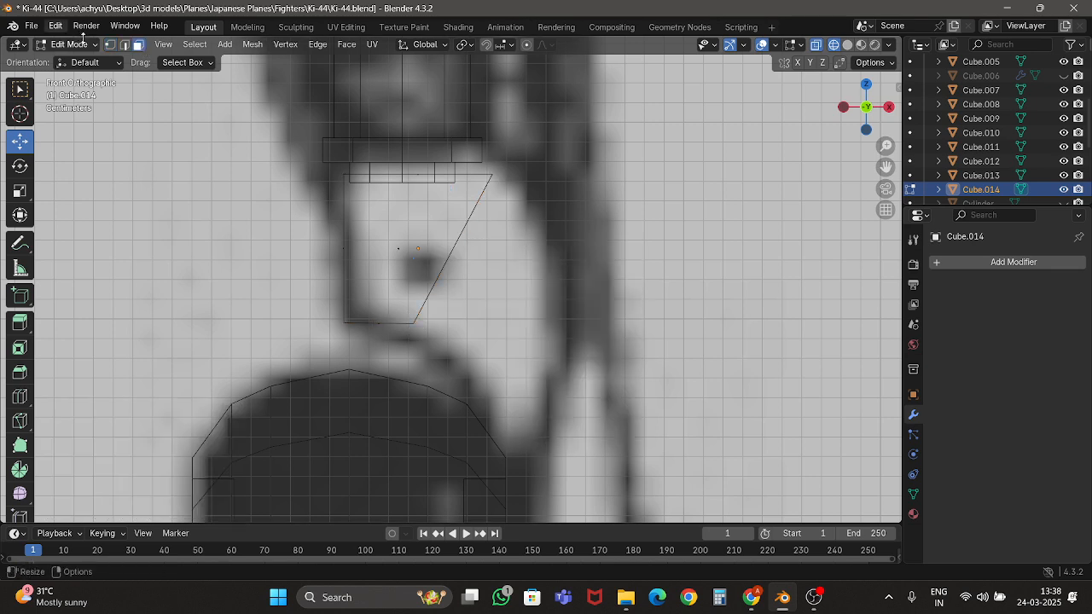
key("z")
left_click(674, 277)
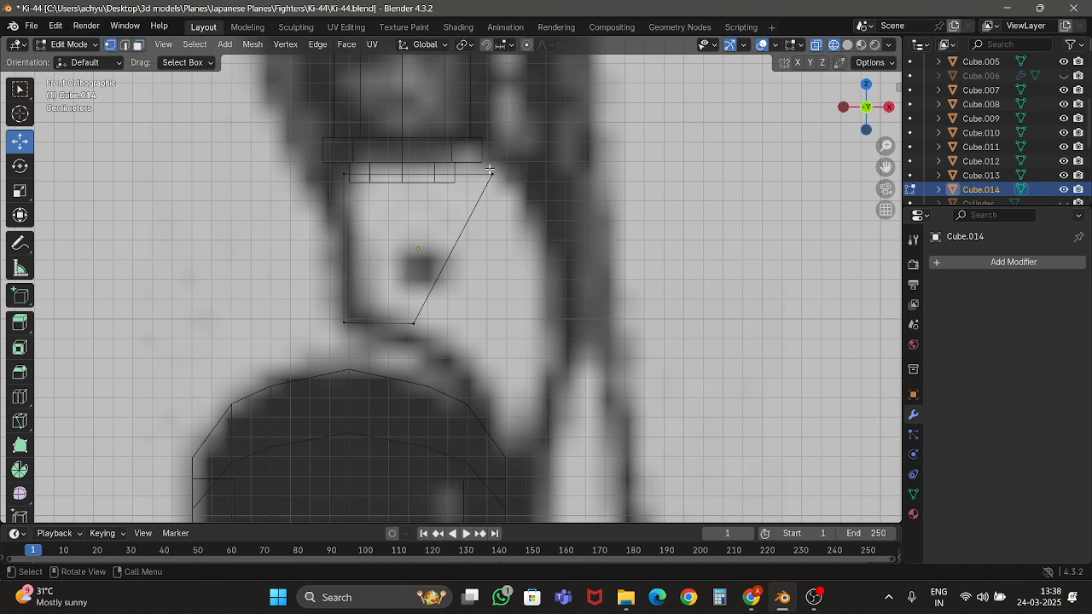
Raise the bracket's top vertices slightly in Z toward the strut's lower collar.
left_click_drag(287, 164, 551, 201)
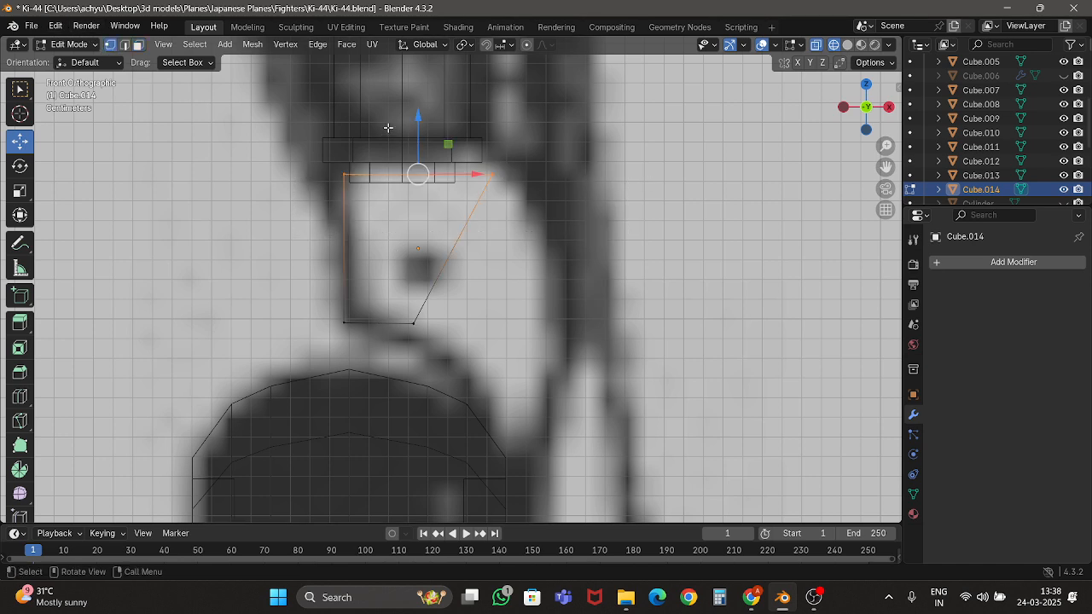
mouse_move(410, 119)
left_mouse_down()
mouse_move(423, 127)
mouse_move(413, 118)
left_mouse_up()
key("ctrl+z")
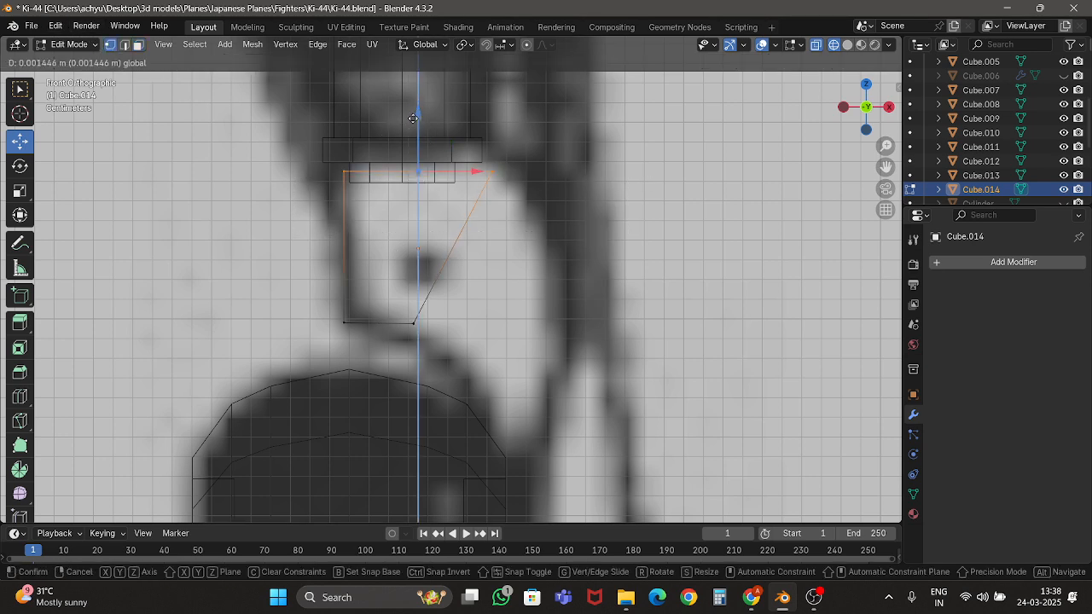
Extrude the bracket's top outboard edge about 0.029 m in X and -0.012 m in Z, and once more downward along the blueprint's curved outline.
left_click_drag(482, 129, 592, 234)
key("e")
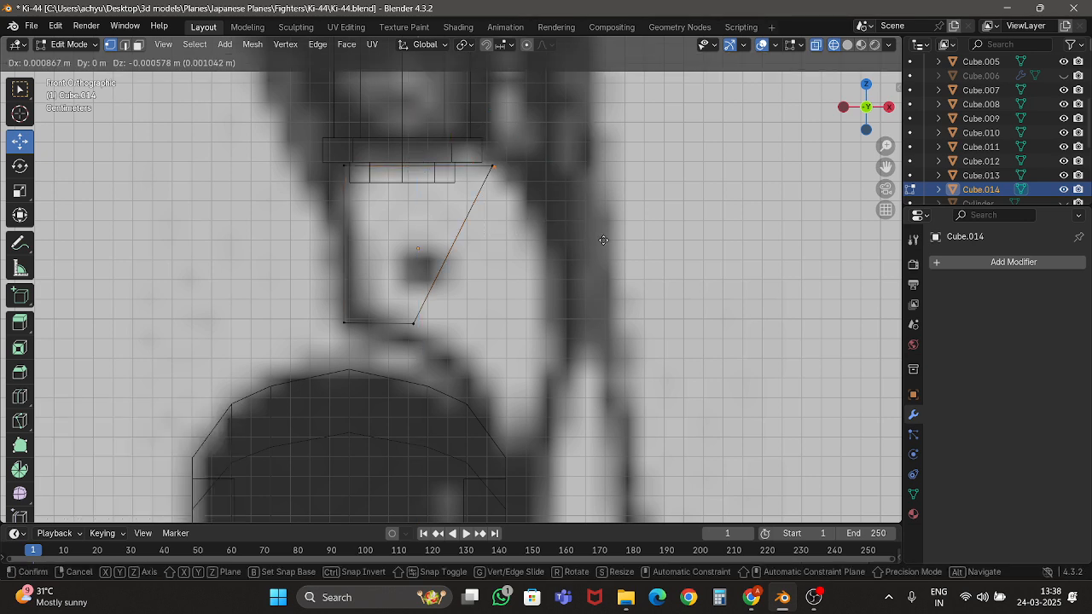
left_click(653, 260)
key("e")
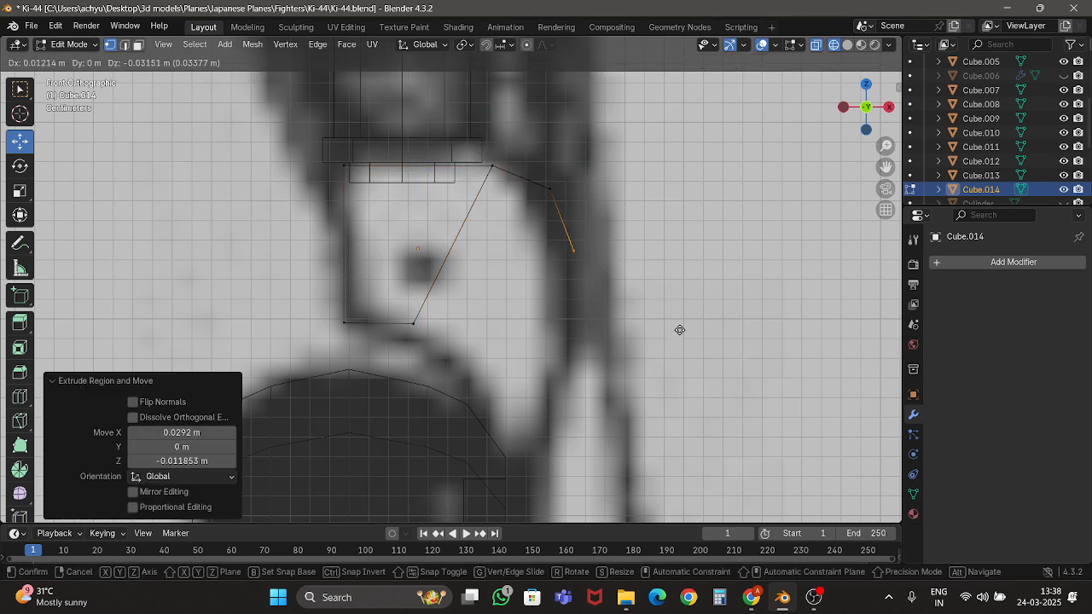
left_click(682, 332)
Select the bracket's lower outboard vertices at the end of its bottom outline.
left_click_drag(400, 309, 478, 331)
key("g")
right_click(453, 363)
key("ctrl+z")
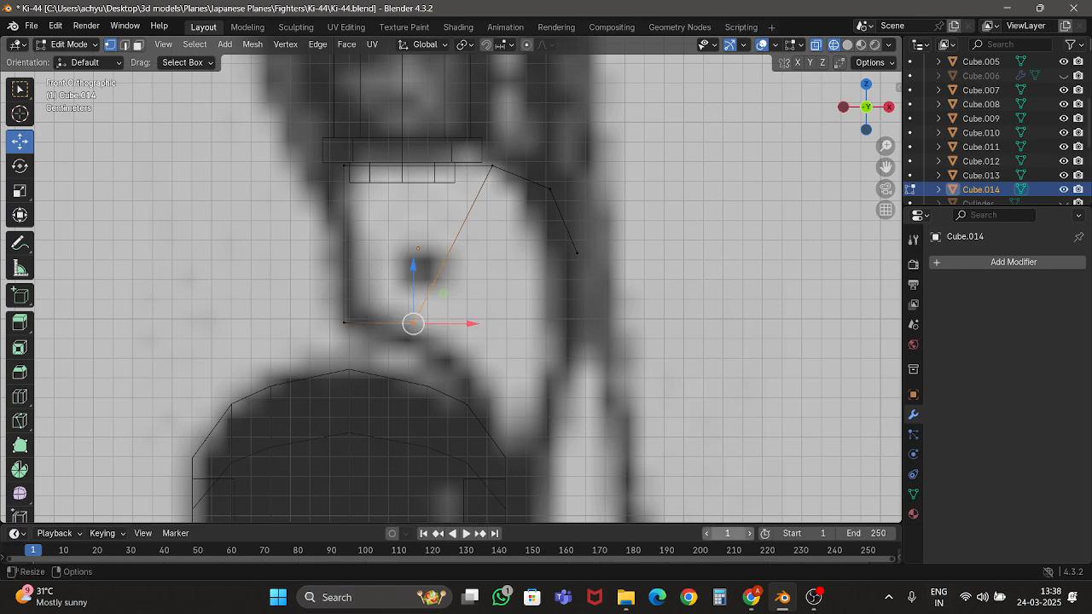
Switch to the browser, examine the strut's curved lower bracket in the Ki-44 landing gear photo, and return to Blender.
left_click(751, 597)
scroll(479, 334, "up", 1)
scroll(513, 333, "down", 2)
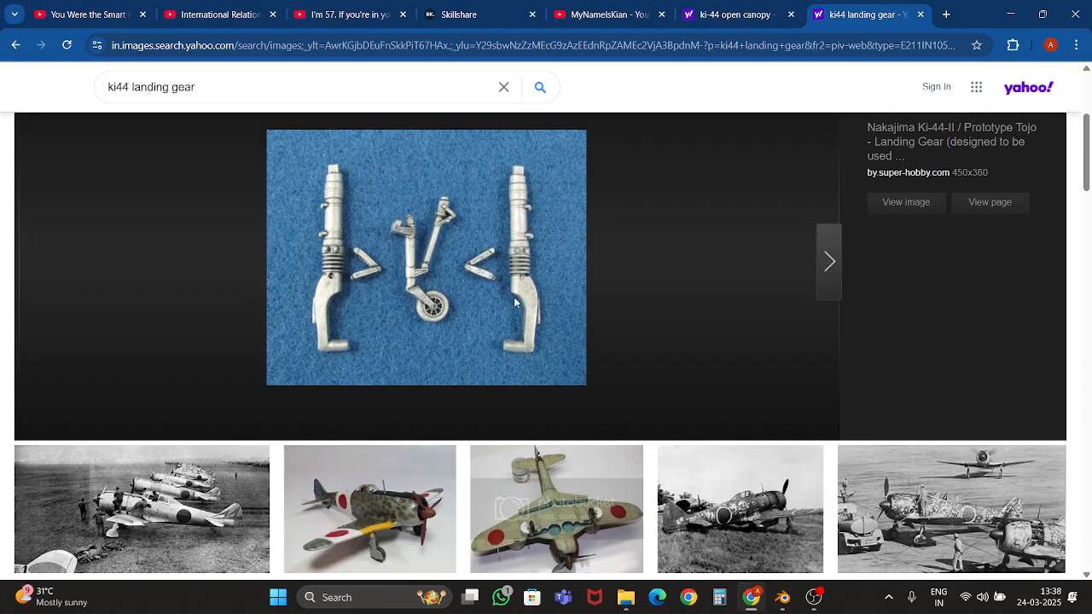
left_click(782, 597)
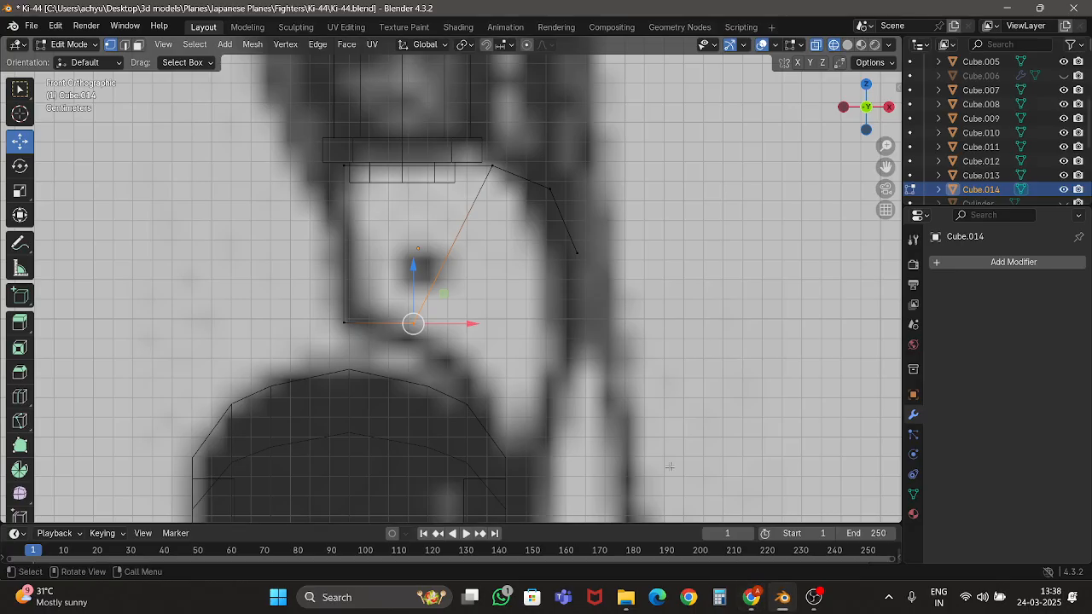
Extrude the bracket's lower outboard edge about 0.021 m in X and -0.012 m in Z, and again about 0.015 m and -0.023 m.
key("g")
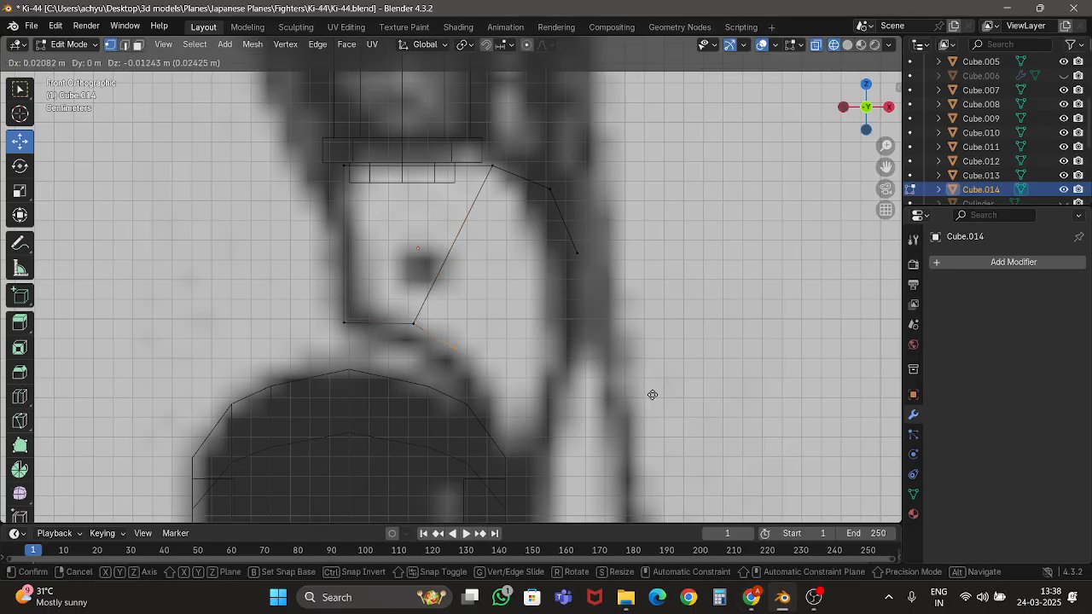
left_click(652, 395)
middle_click_drag(604, 360, 532, 252, "shift")
key("e")
left_click(560, 292)
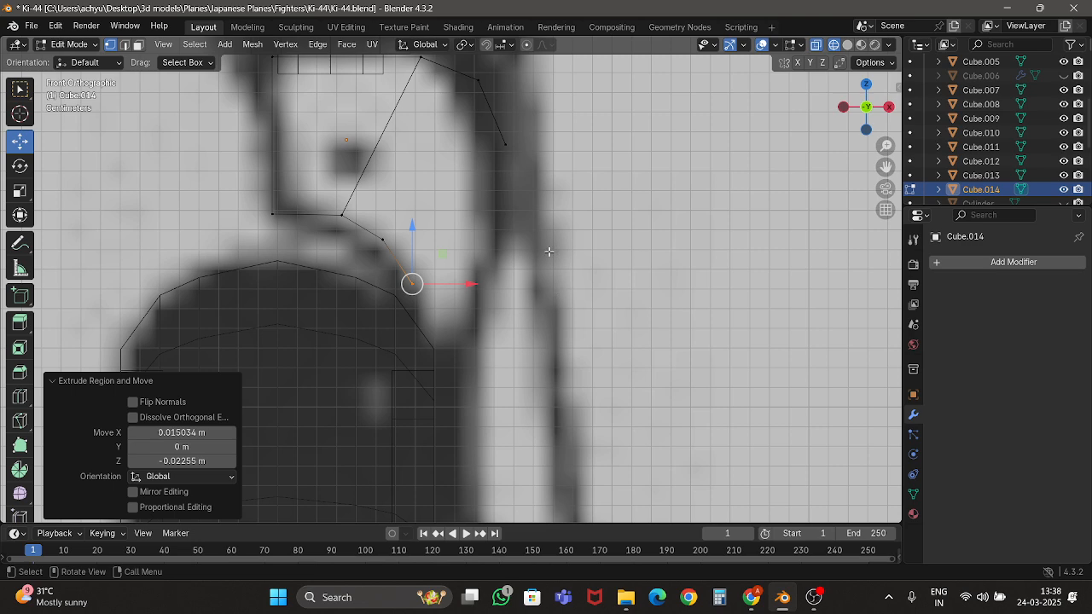
Extrude the end of the bracket's outer outline straight down about 0.230 m in Z.
scroll(524, 201, "down", 1)
left_click(493, 163)
scroll(533, 205, "down", 3)
key("e")
right_click(533, 204)
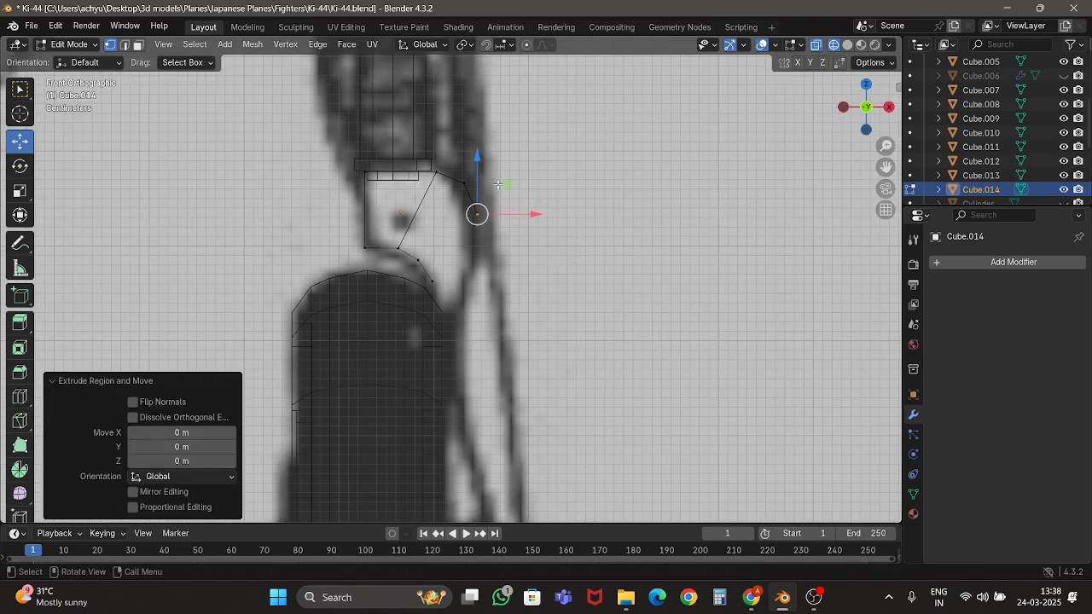
left_click_drag(482, 160, 480, 383)
middle_click_drag(478, 375, 477, 343, "shift")
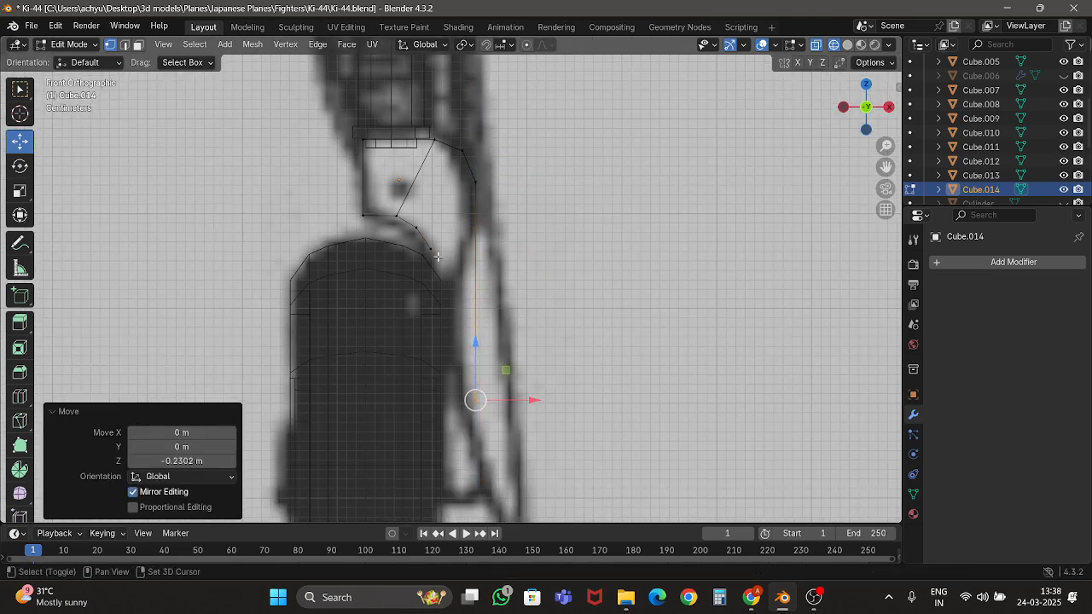
Move the inner curve's end vertices about 0.010 m in X and -0.009 m in Z, and the preceding ones about 0.012 m and -0.004 m.
left_click_drag(418, 235, 454, 273)
key("g")
left_click(468, 287)
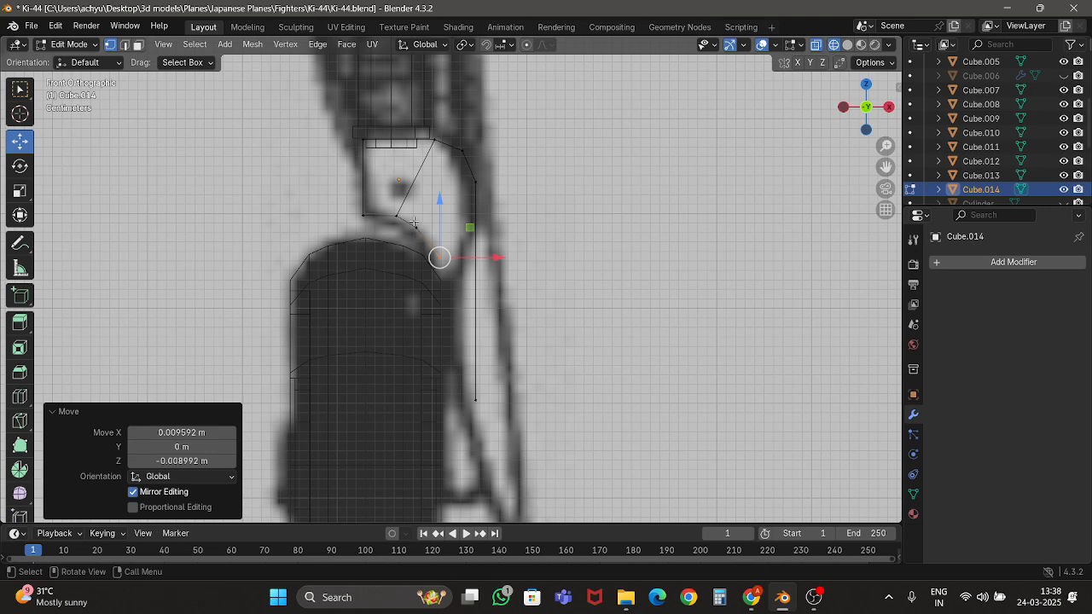
key("g")
left_click(436, 244)
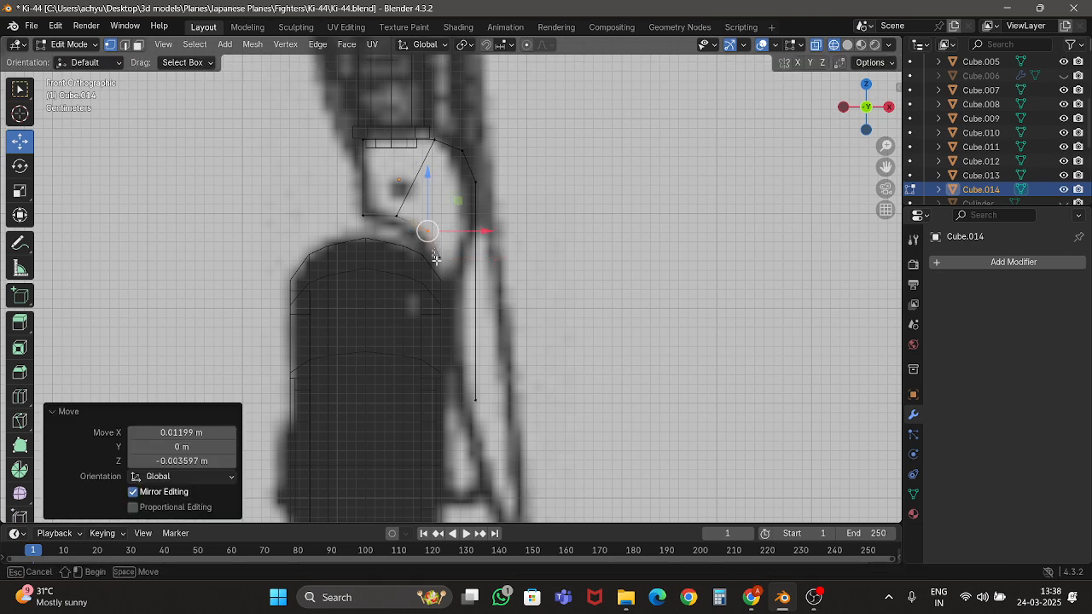
Extrude the end of the bracket's inner curve straight down about 0.149 m in Z beside the wheel, checking the reference photo.
key("e")
right_click(432, 218)
left_click_drag(433, 219, 436, 246)
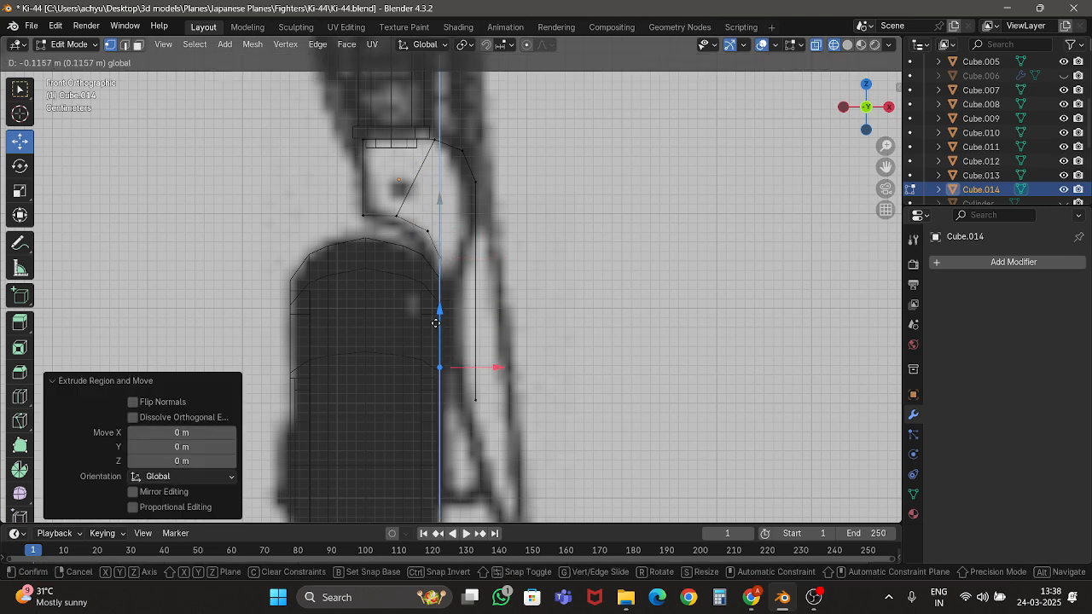
left_click_drag(440, 351, 440, 353)
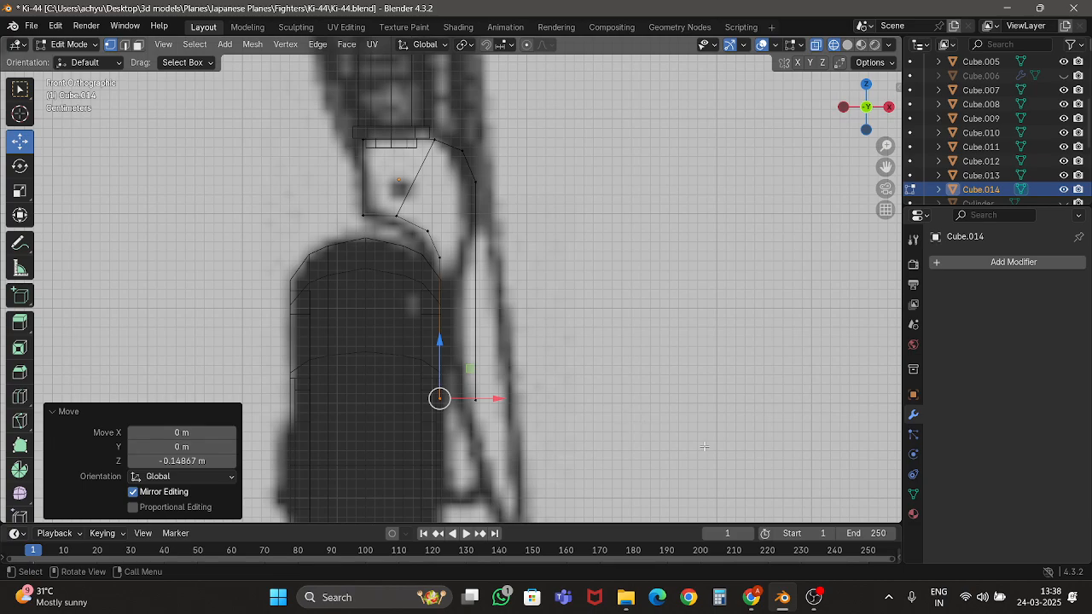
left_click(753, 604)
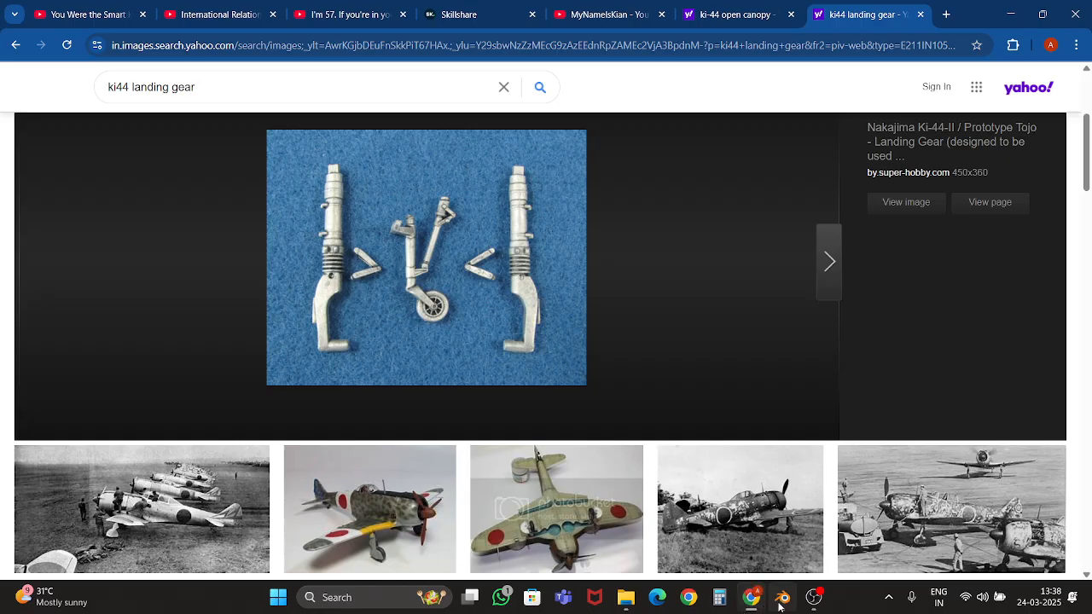
left_click(780, 606)
Fill the gap between the bracket's inner and outer outlines with faces, from the slanted edge to the lower end.
middle_click_drag(497, 384, 491, 309, "shift")
scroll(490, 309, "up", 3)
key("alt+z")
key("Tab")
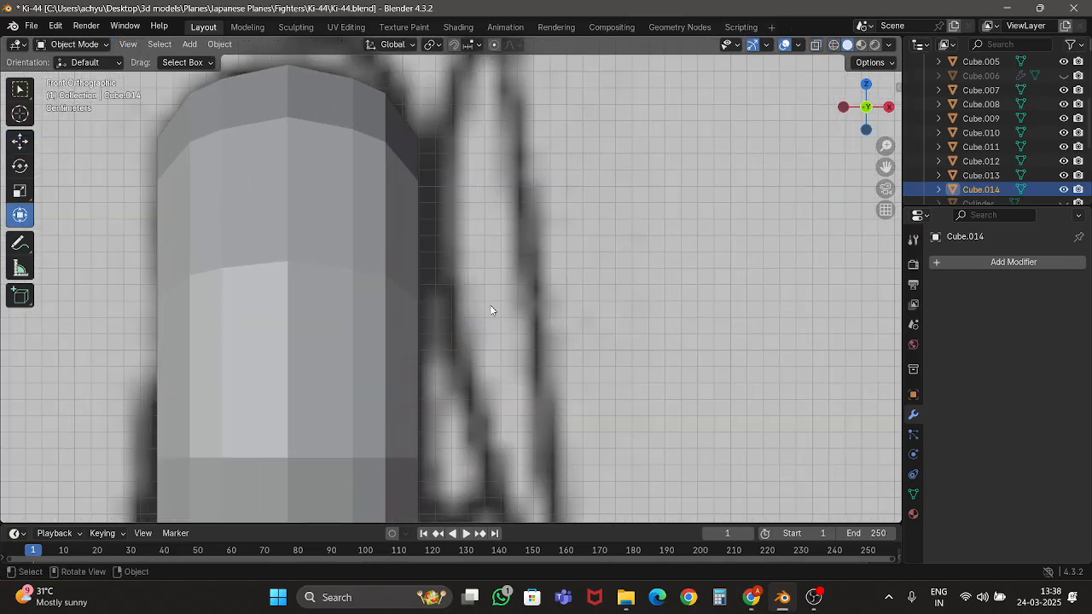
scroll(490, 308, "down", 3)
key("Tab")
middle_click_drag(452, 181, 463, 269, "shift")
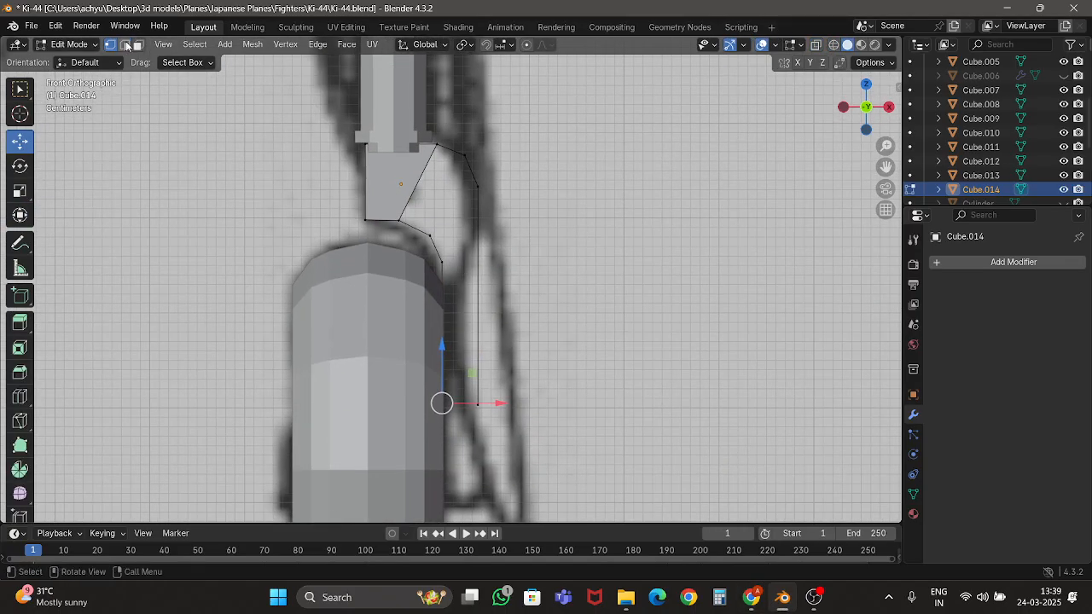
left_click(415, 183)
key("f")
key("f")
key("f")
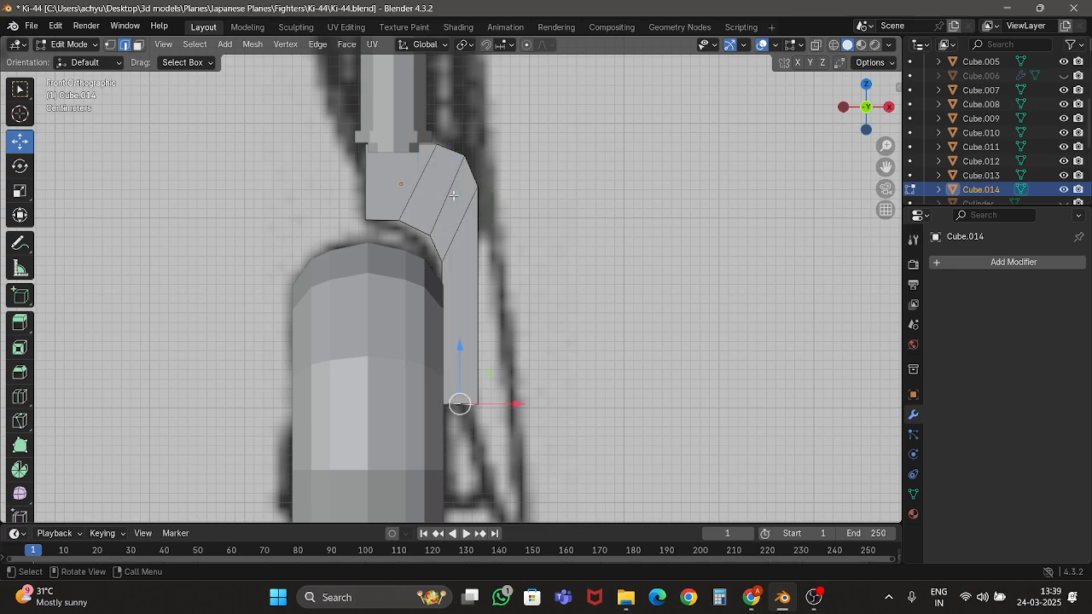
Inspect the filled bracket from behind and save the file.
key("Tab")
middle_click_drag(474, 208, 593, 271)
key("Tab")
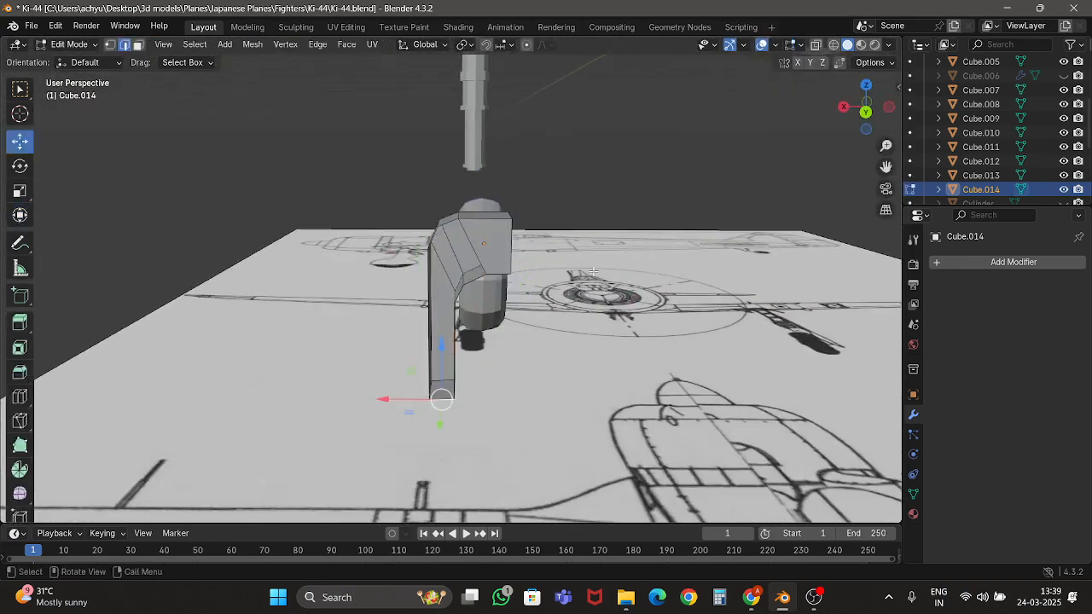
key("Tab")
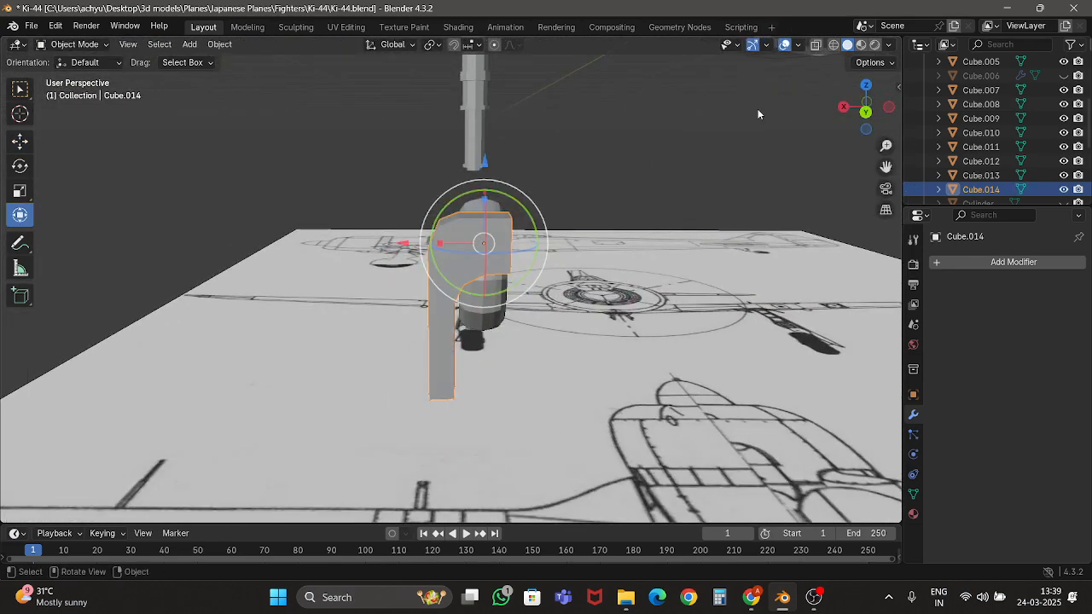
key("ctrl+s")
Try to move the bracket's geometry about -1.28 m in Y onto the strut in the side view, and undo it.
left_click(838, 107)
left_click(843, 107)
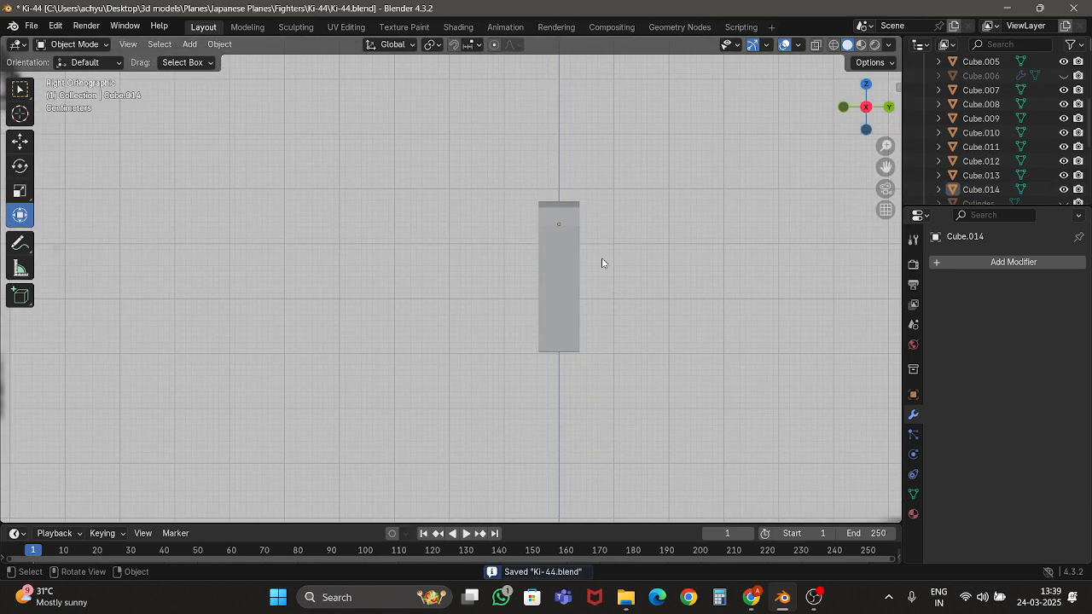
left_click(554, 269)
key("KP_Divide")
key("Tab")
key("g")
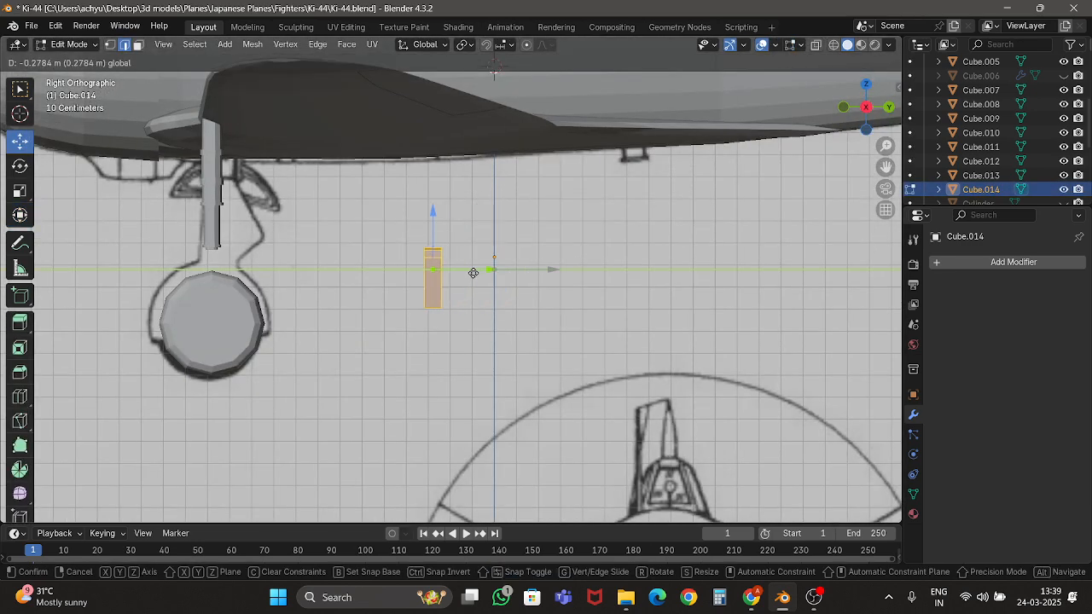
left_click(262, 268)
scroll(256, 273, "up", 3)
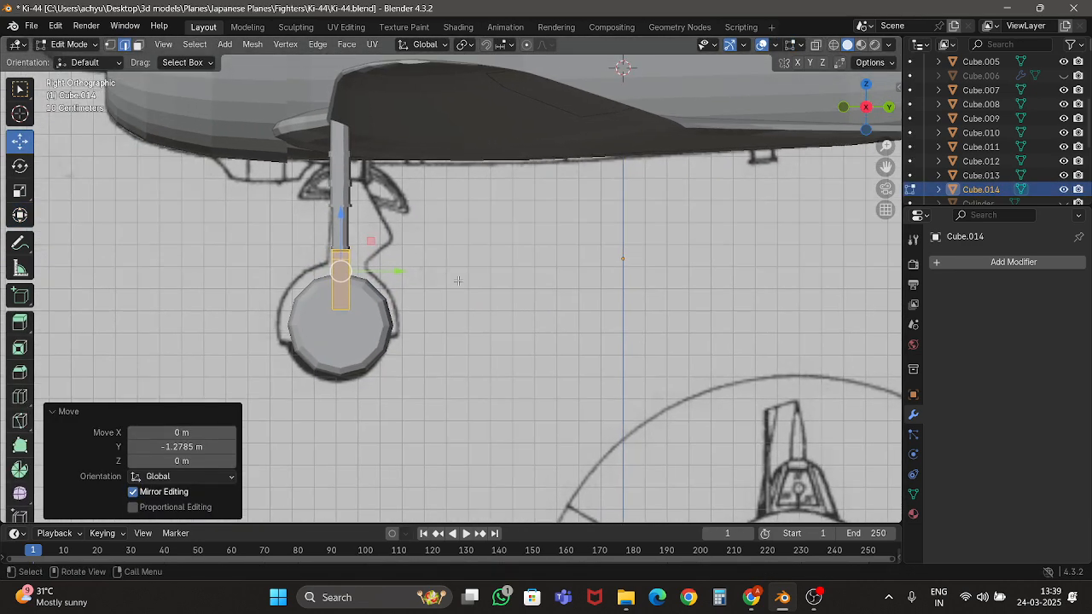
key("Tab")
middle_click_drag(351, 254, 389, 263, "shift")
key("ctrl+z")
key("ctrl+z")
scroll(387, 256, "up", 1)
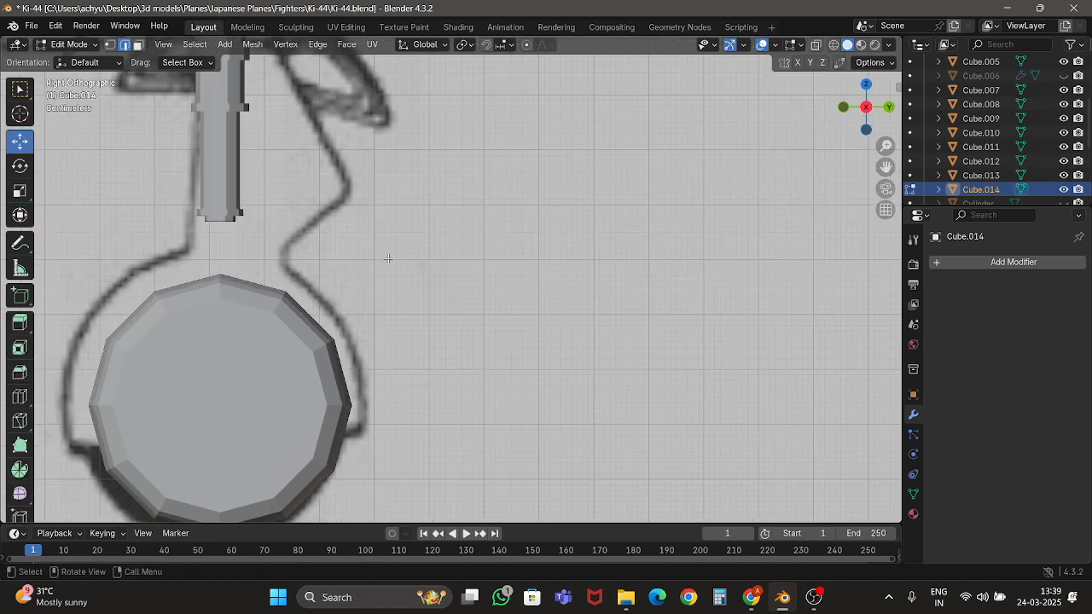
Copy the strut's Y location of -1.2806 m to the bracket so both align in the side view.
scroll(359, 248, "down", 5)
key("Tab")
left_click(354, 215)
left_click(913, 394)
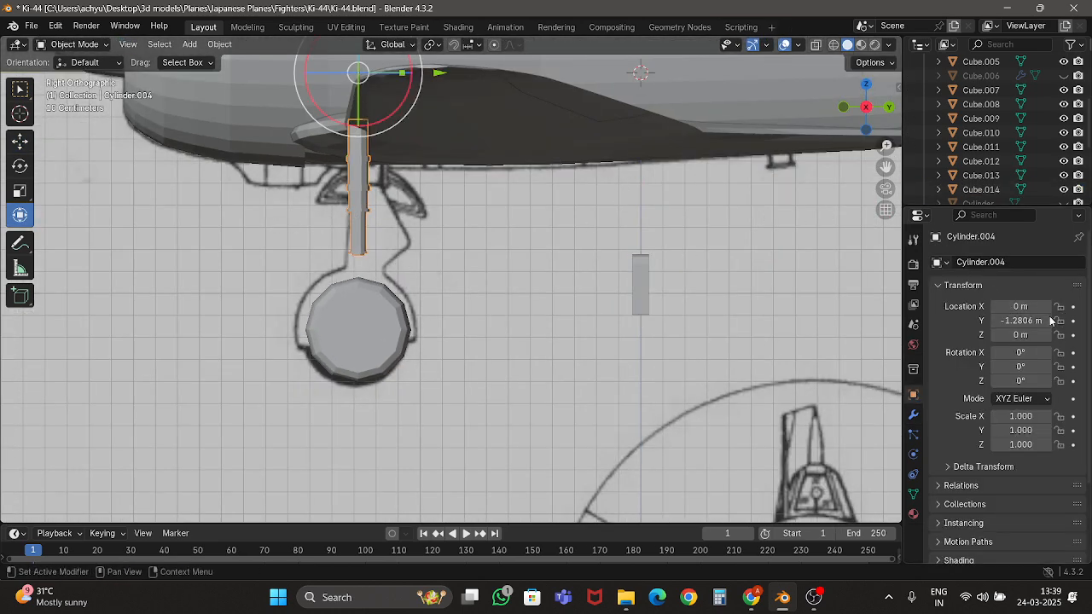
double_click(1020, 320)
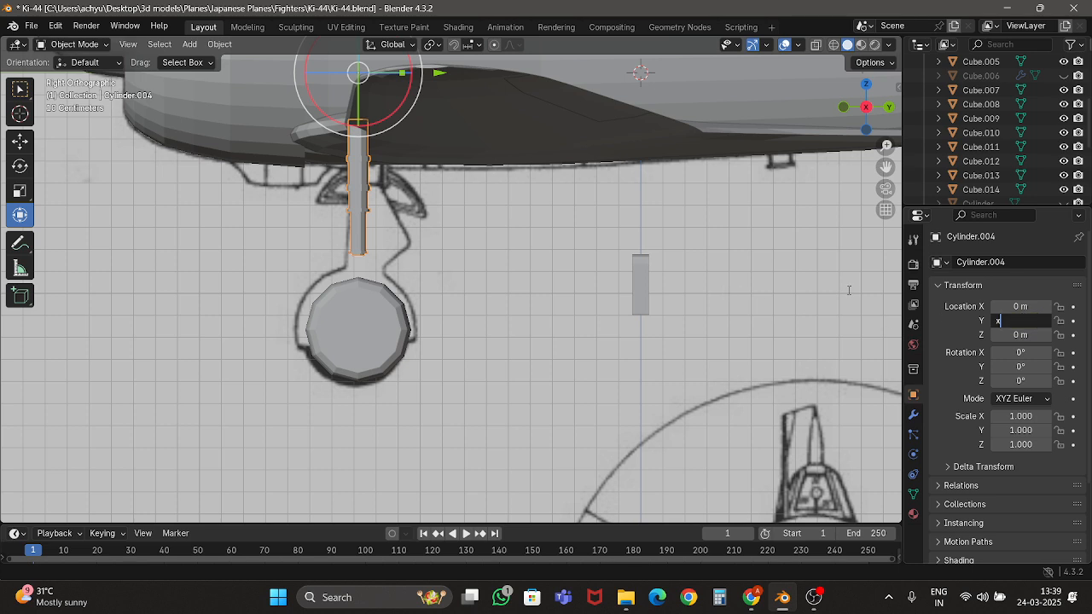
type("x")
key("Escape")
double_click(1015, 320)
key("Escape")
left_click(644, 294)
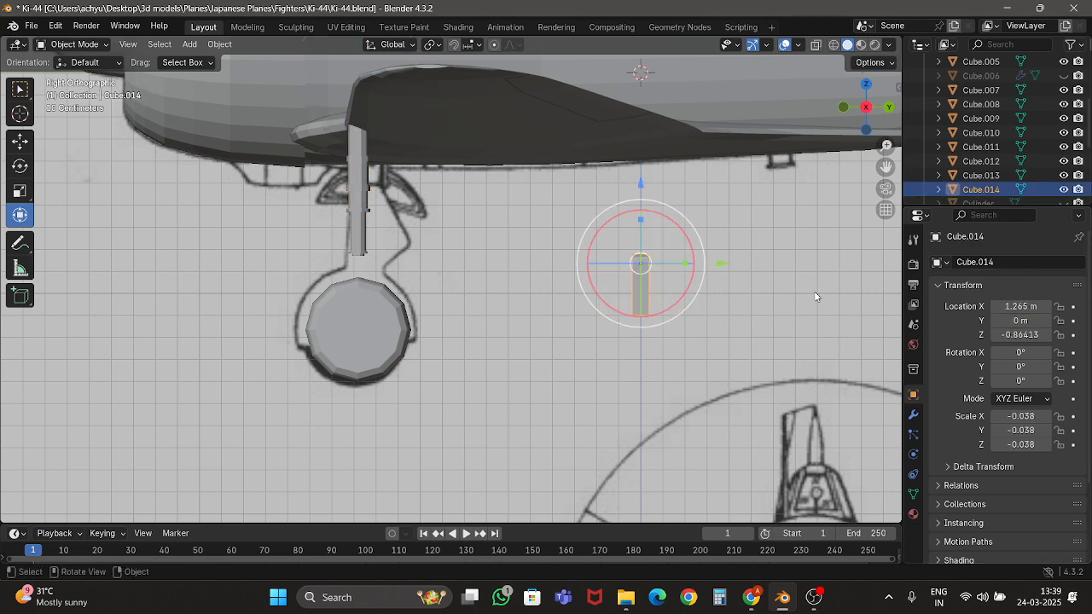
double_click(1020, 320)
key("Return")
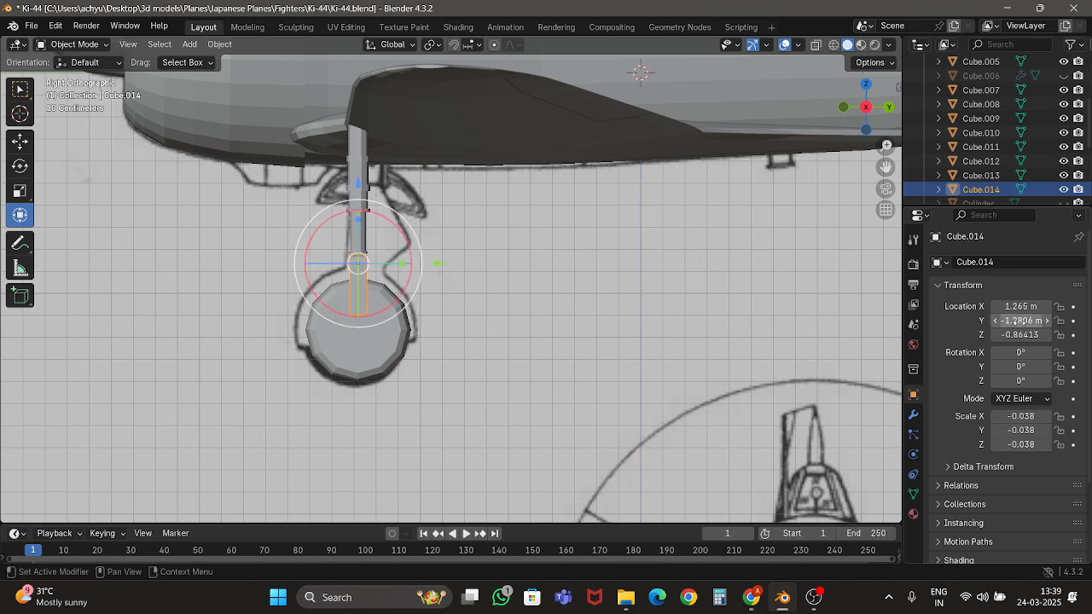
Flatten the bracket's lower end edges by scaling them to 0 in Z in the front view.
scroll(270, 146, "up", 6)
middle_click_drag(227, 173, 362, 176, "shift")
key("Tab")
left_click(844, 109)
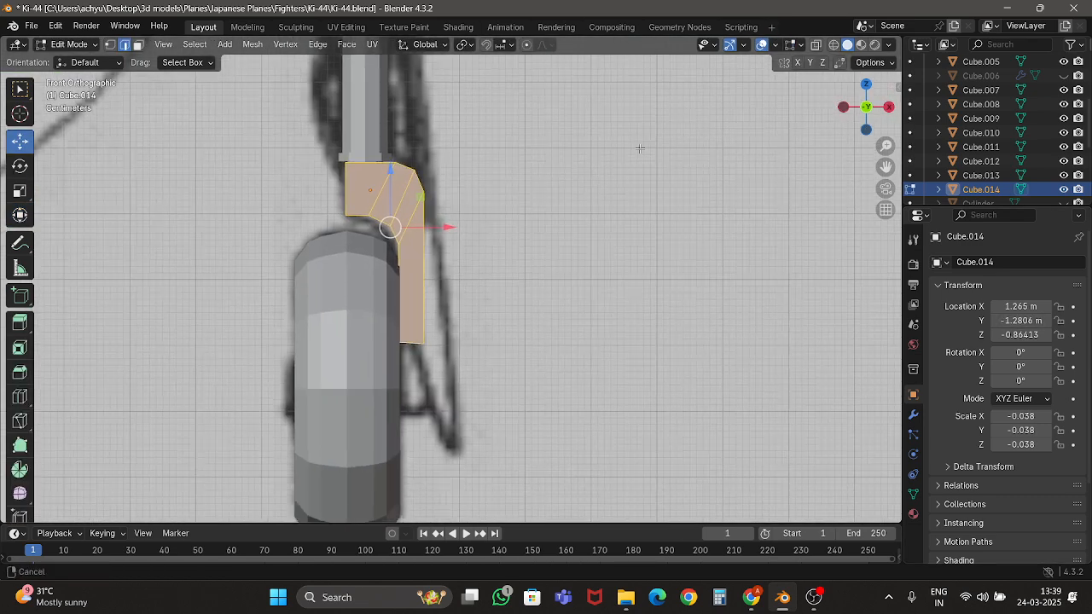
middle_click_drag(640, 148, 636, 93, "shift")
key("shift+z")
scroll(308, 69, "up", 5)
middle_click_drag(308, 64, 364, 139, "shift")
key("shift+z")
scroll(597, 282, "down", 2)
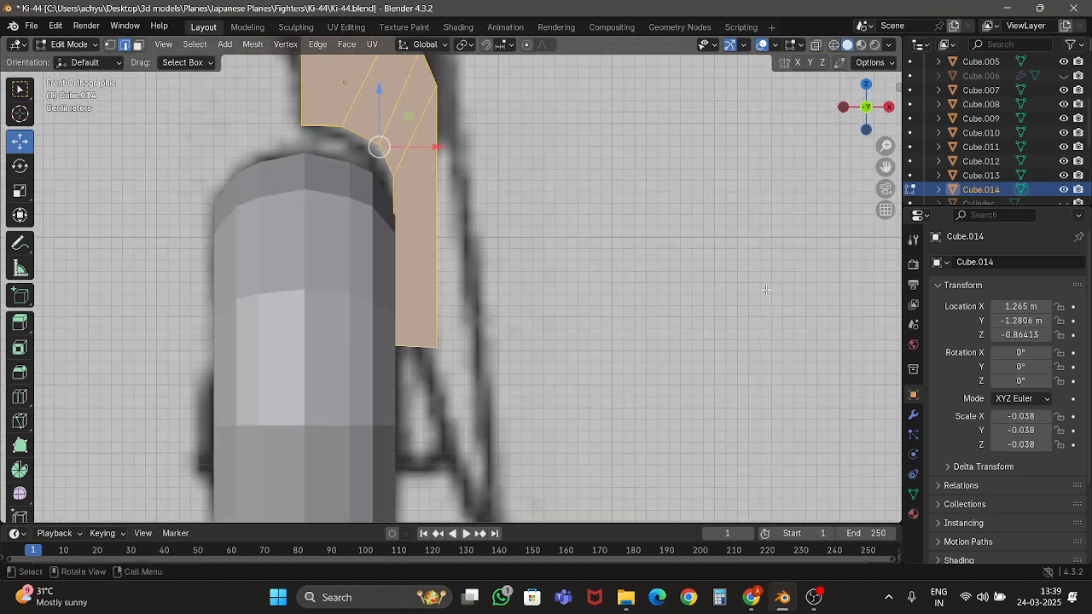
key("alt+z")
left_click(415, 346)
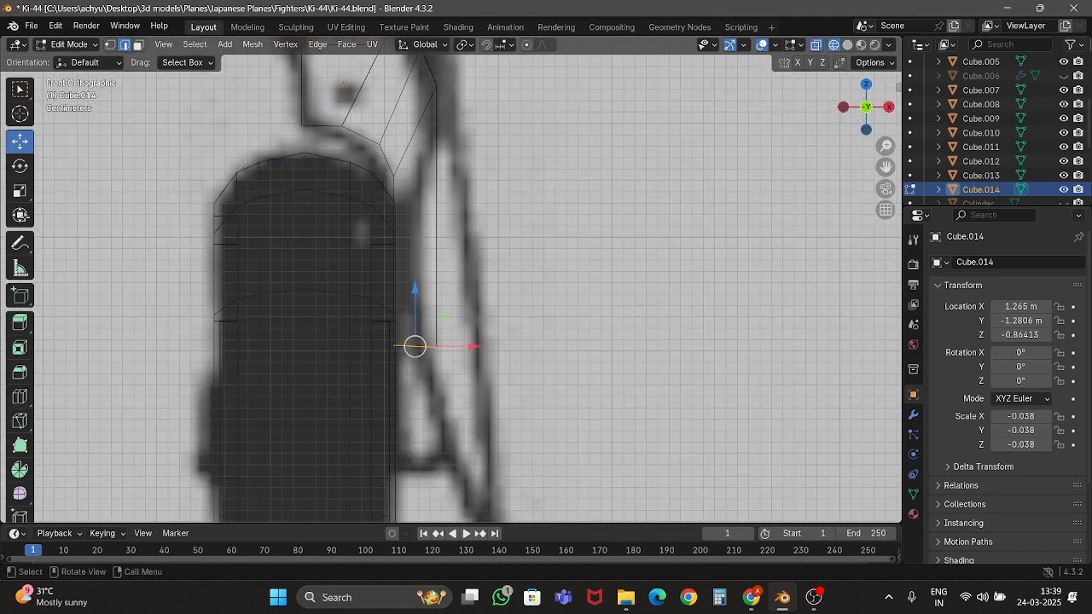
left_click(17, 217)
left_click_drag(422, 302, 412, 323)
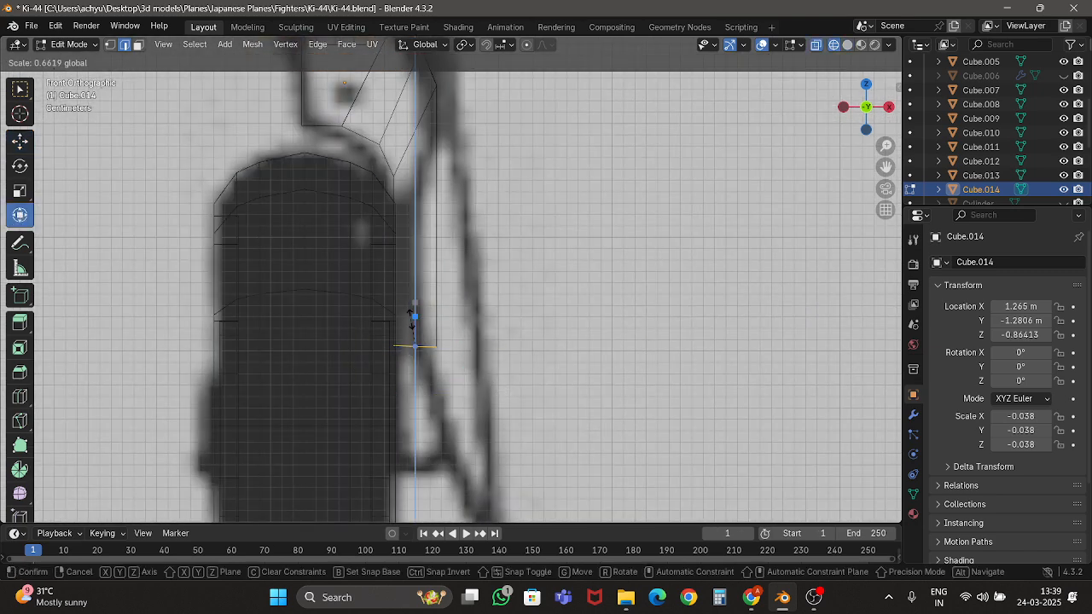
key("Return")
Raise the bracket's flattened lower end slightly in Z.
key("Tab")
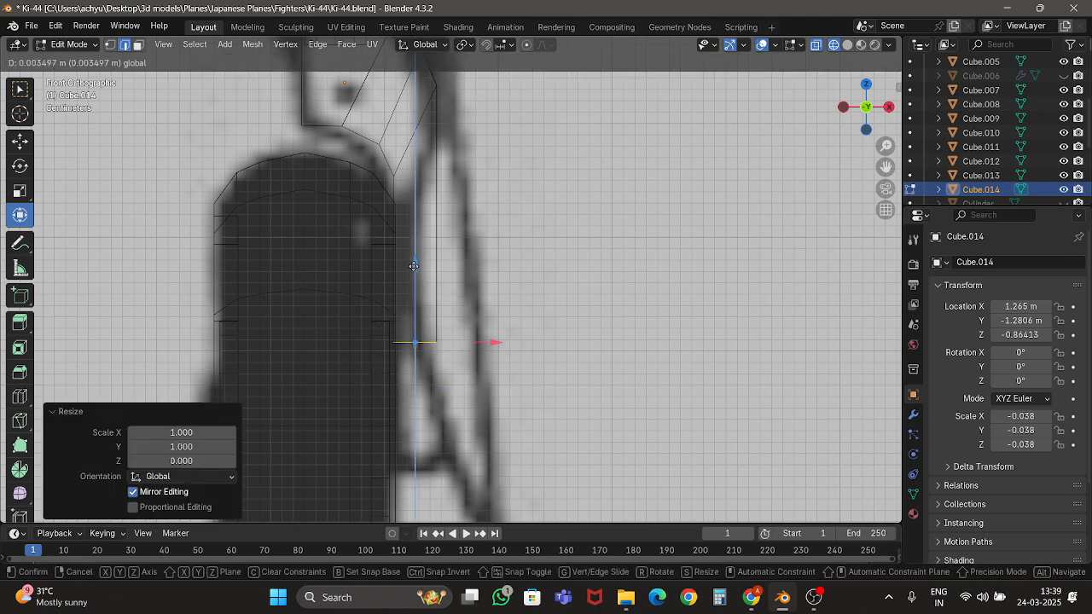
left_click(354, 307)
key("Tab")
key("Tab")
left_click(416, 166)
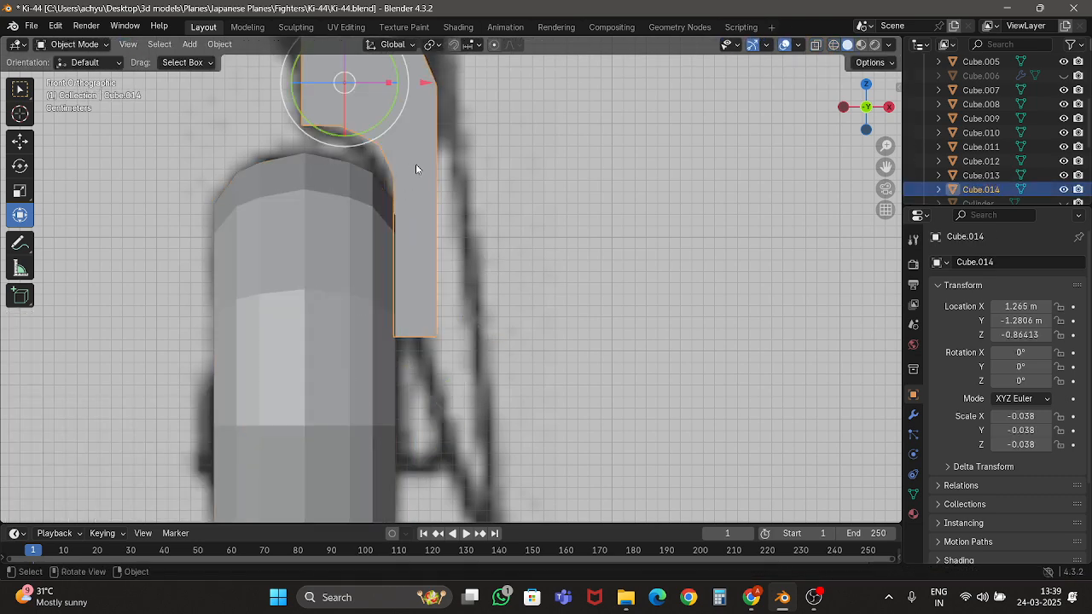
Move the bracket's wheel-side vertices slightly outward in X to leave a gap beside the wheel.
middle_click_drag(416, 166, 458, 328, "shift")
key("Tab")
key("z")
key("4")
middle_click_drag(466, 226, 448, 180, "shift")
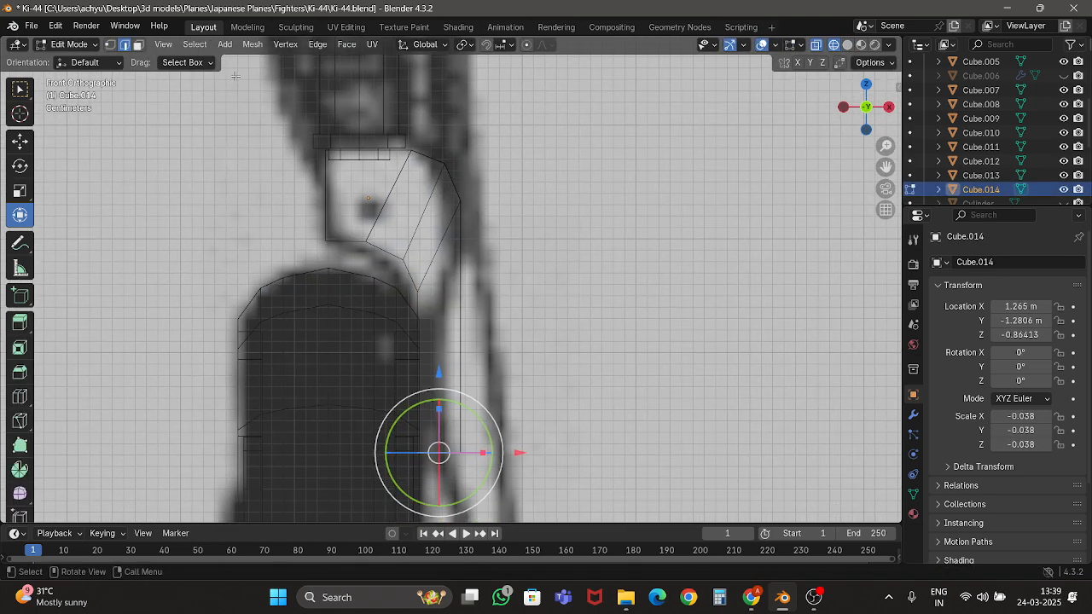
left_click(108, 45)
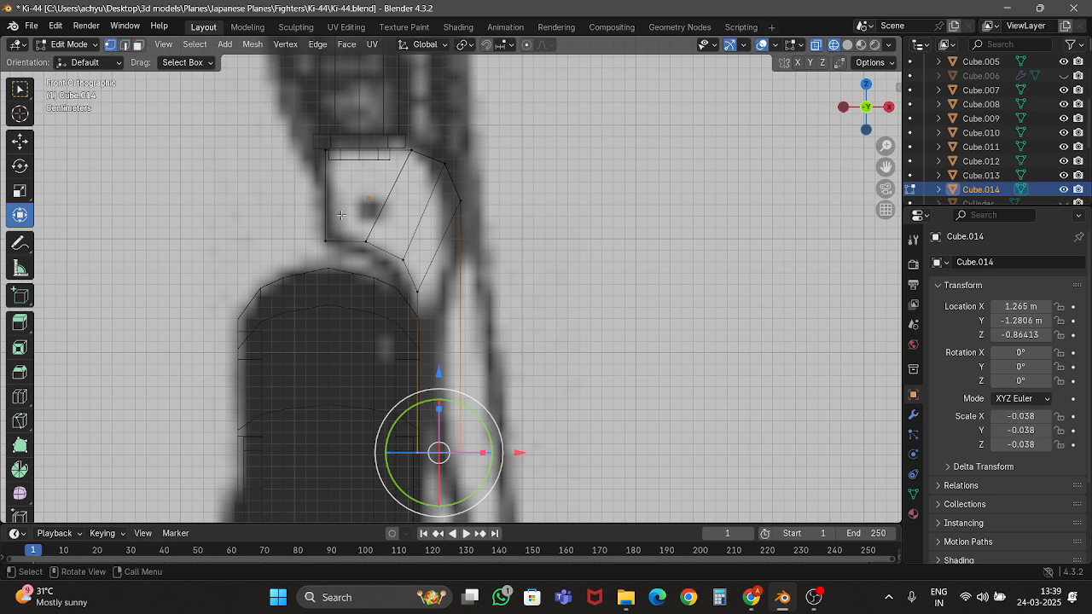
left_click_drag(341, 215, 515, 409)
left_click_drag(491, 314, 501, 311)
key("alt+z")
key("Tab")
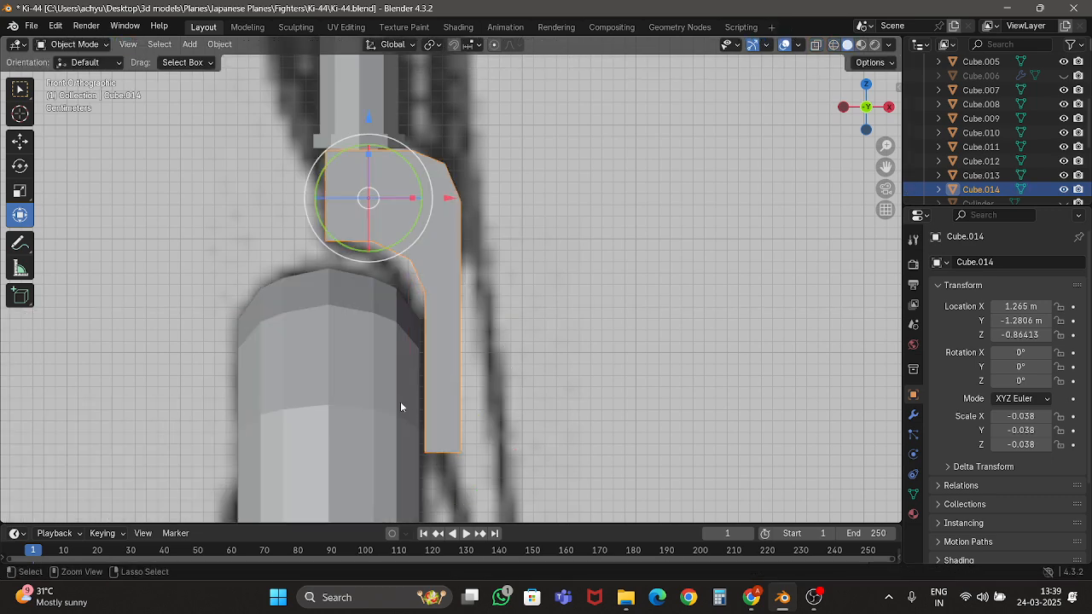
Save the file and select the wheel, framing it in the front view.
key("ctrl+s")
left_click(363, 395)
key("KP_Decimal")
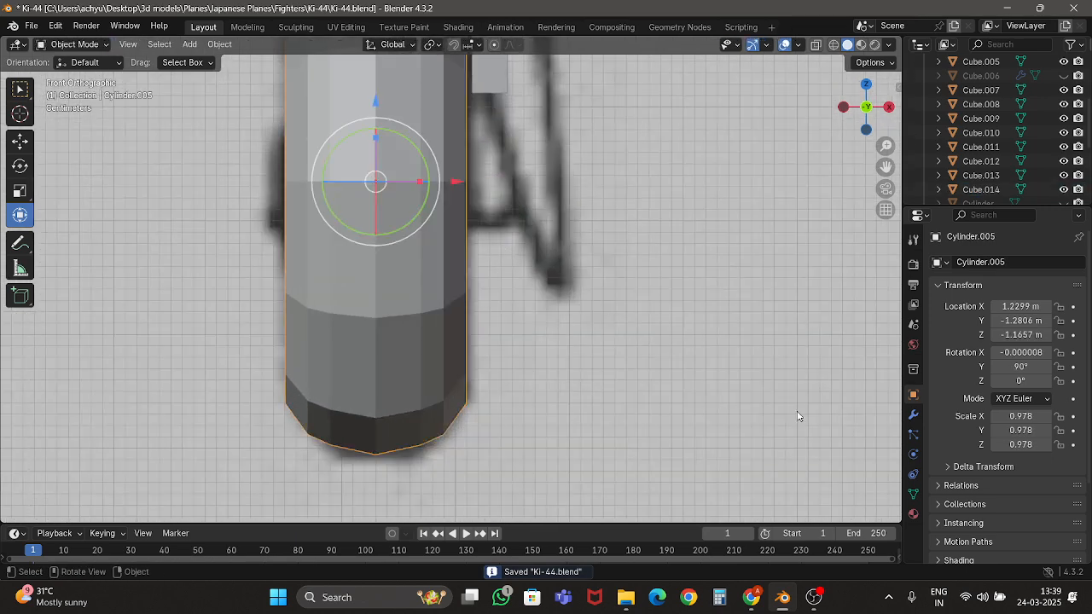
Apply the wheel's Mirror modifier and enter Edit Mode on the wheel mesh.
left_click(913, 415)
key("ctrl+a")
key("Tab")
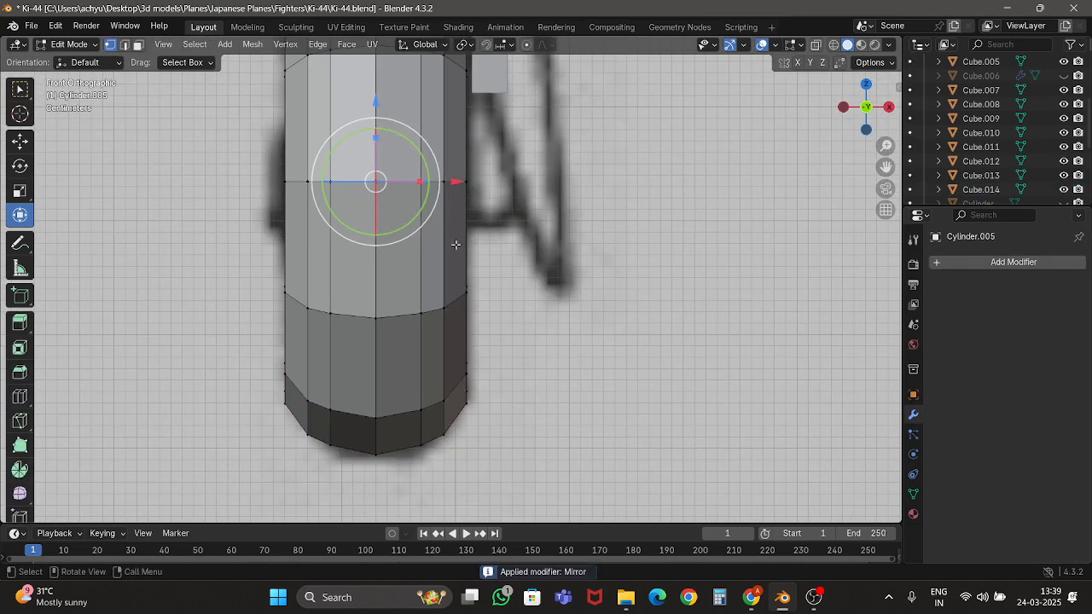
Try to inset the wheel's bracket-side hub face by about 0.046 m and scale the inner face.
middle_click_drag(456, 245, 366, 259)
scroll(366, 259, "down", 2)
key("s")
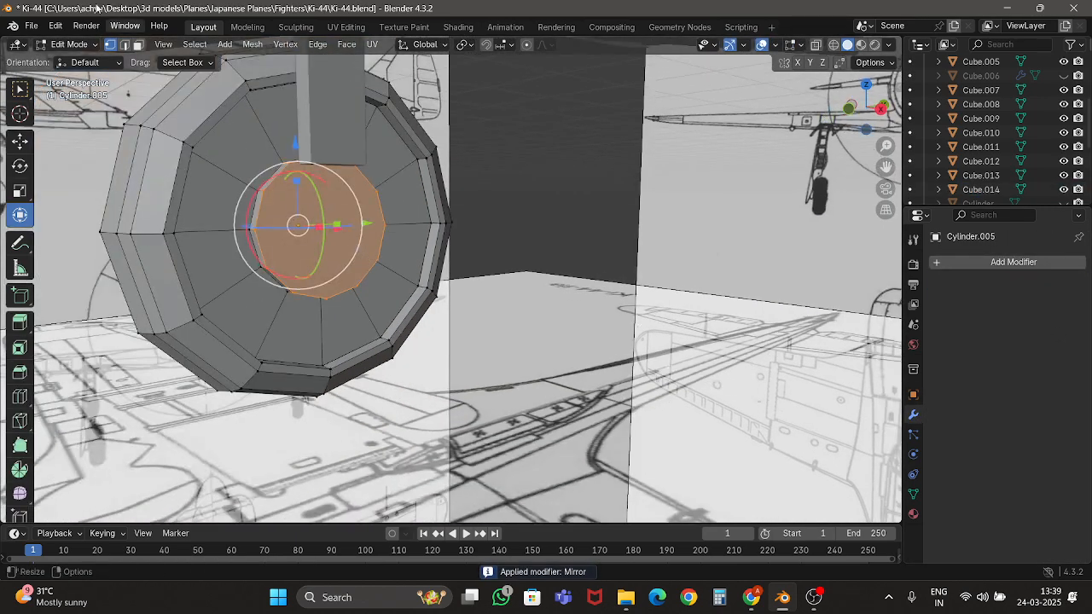
left_click(139, 44)
middle_click_drag(204, 277, 289, 311, "shift")
key("i")
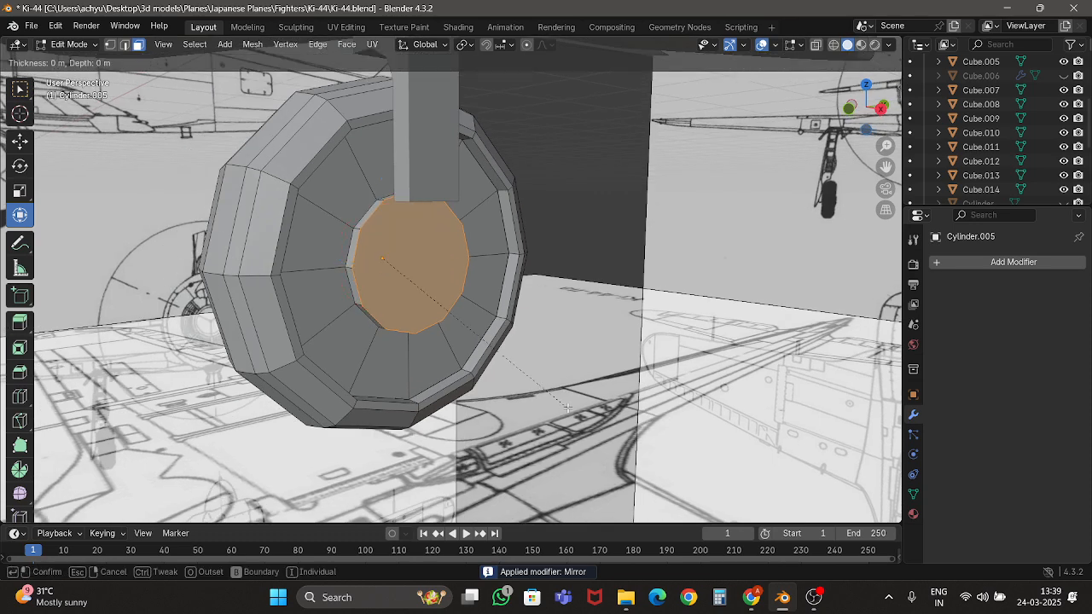
left_click(546, 382)
middle_click_drag(546, 382, 572, 394)
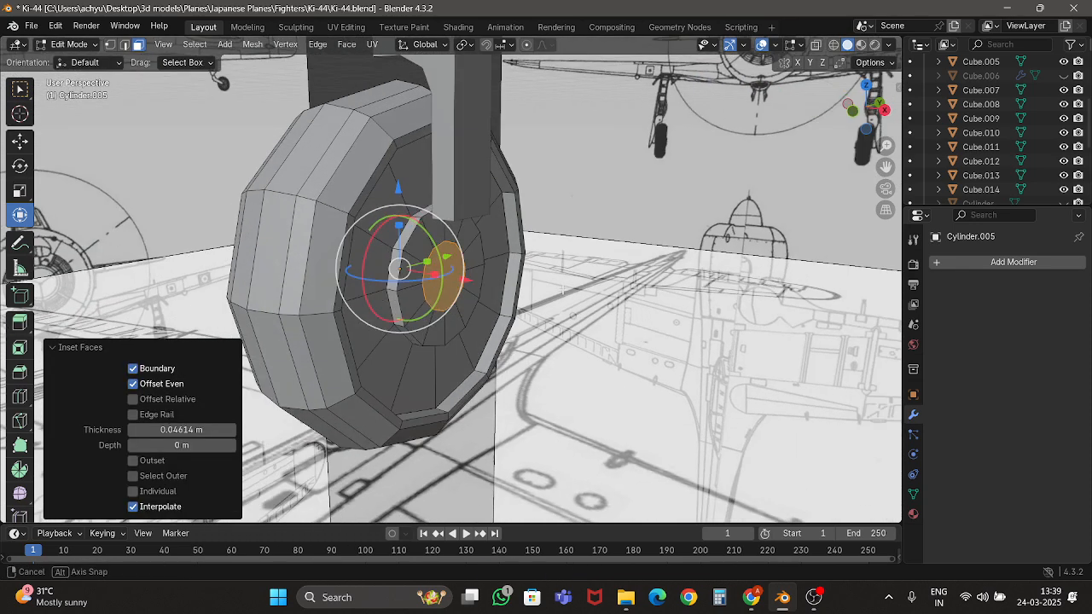
scroll(572, 394, "up", 2)
key("s")
right_click(574, 292)
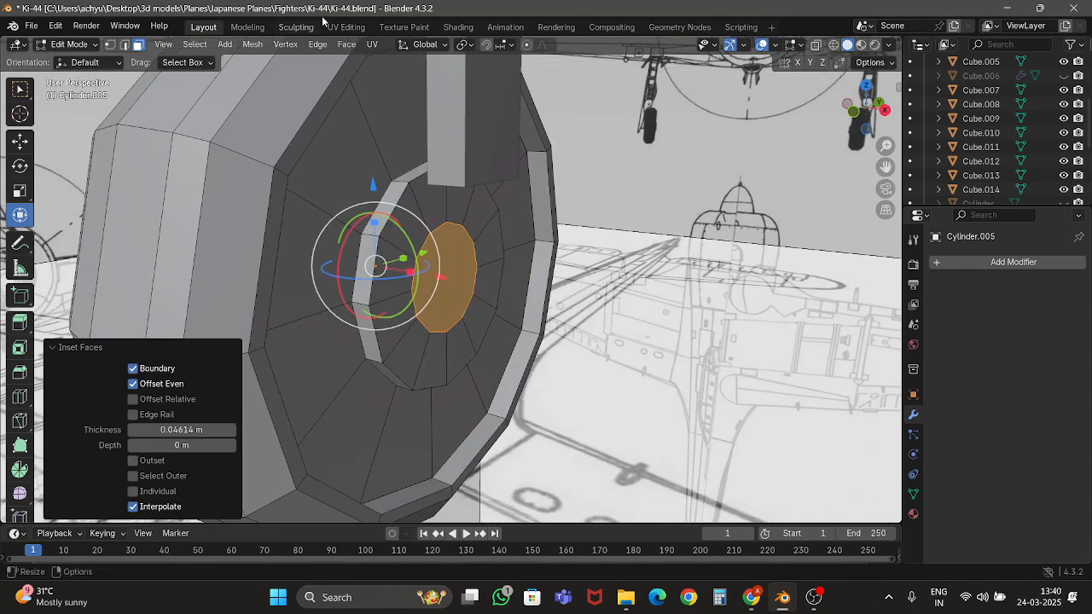
Change the transform pivot point and undo the hub face inset.
left_click(464, 45)
left_click(504, 109)
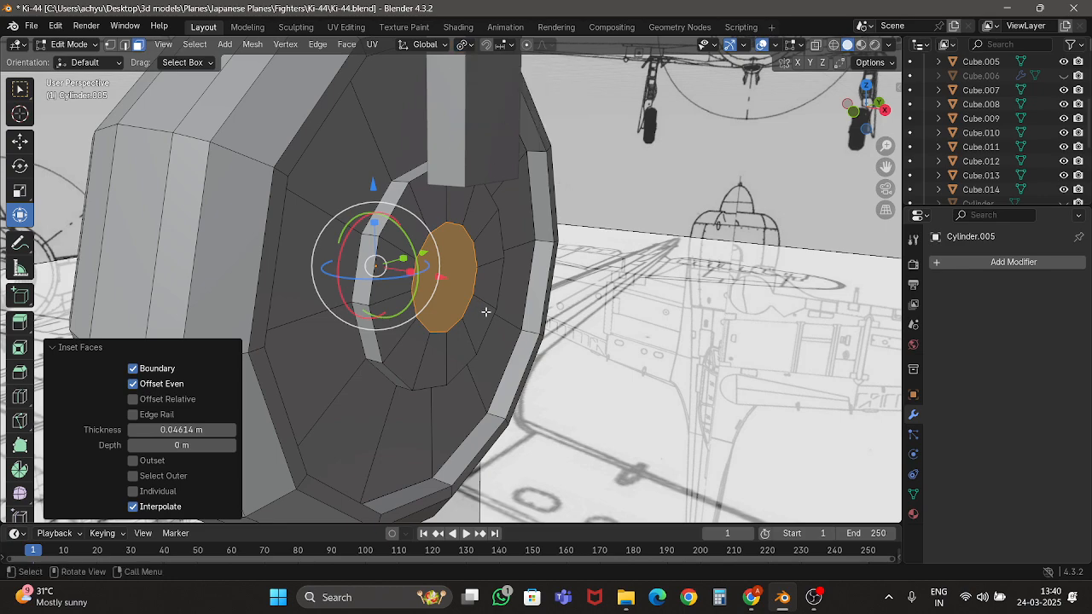
middle_click_drag(486, 312, 596, 279)
key("ctrl+z")
key("ctrl+z")
key("ctrl+z")
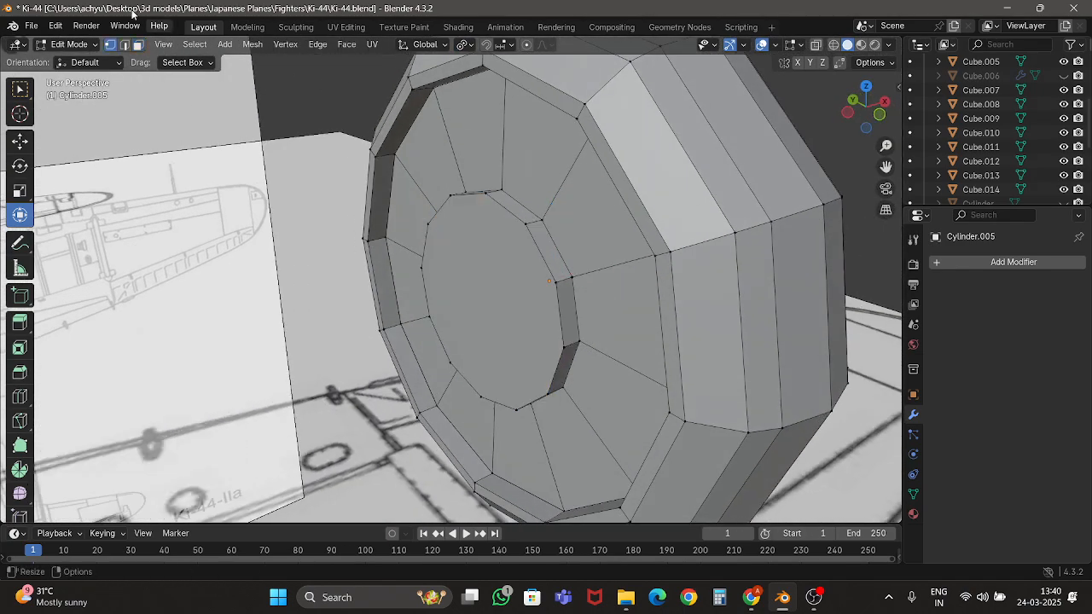
Inset the wheel's bracket-side hub face by about 0.069 m and scale the inner face by about 1.28.
left_click(137, 44)
middle_click_drag(511, 213, 500, 329)
left_click(500, 329)
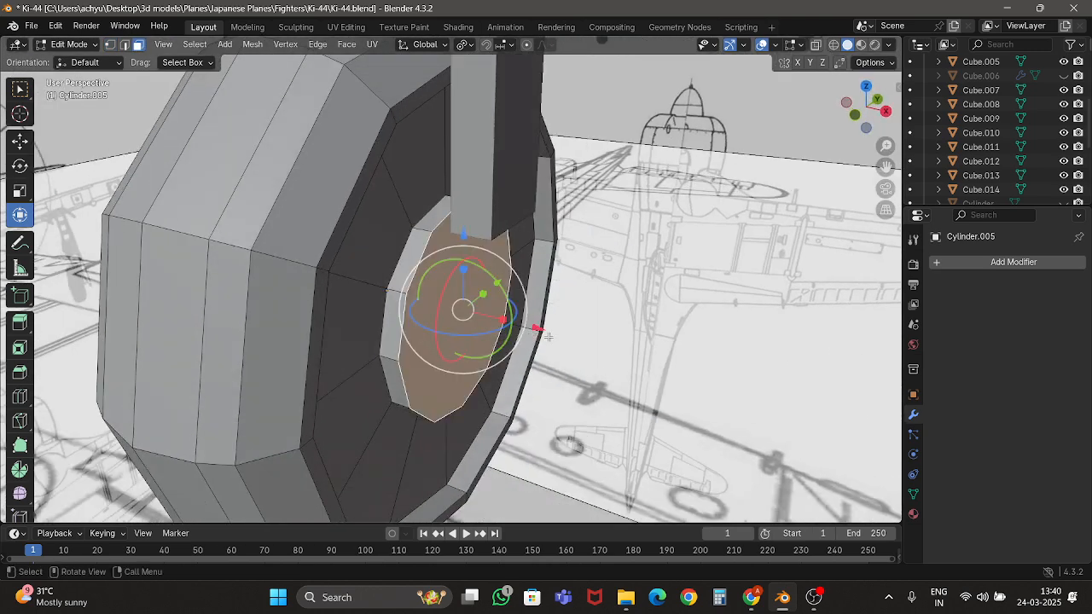
key("i")
left_click(538, 322)
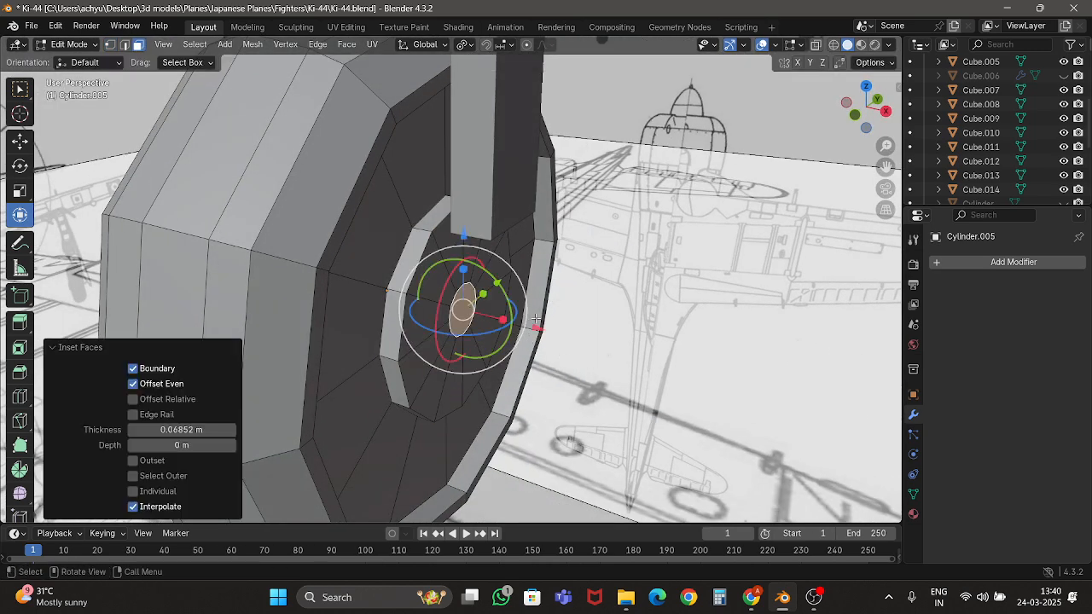
key("s")
left_click(576, 335)
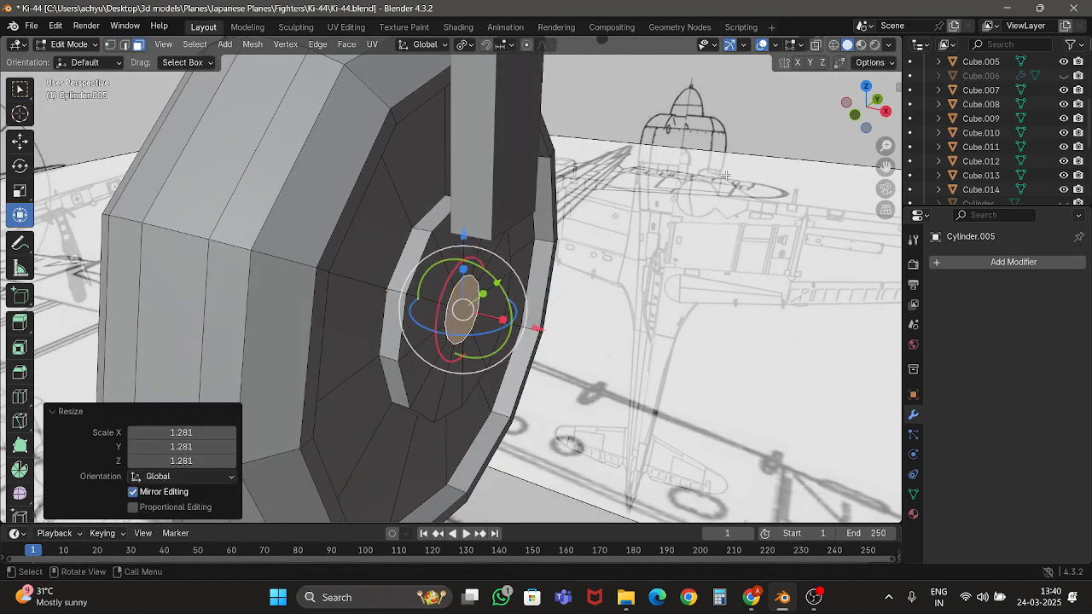
Extrude the small hub face about 0.05 m outward in the front view to form an axle stub.
left_click(859, 116)
scroll(605, 236, "up", 4)
key("e")
left_click(533, 262)
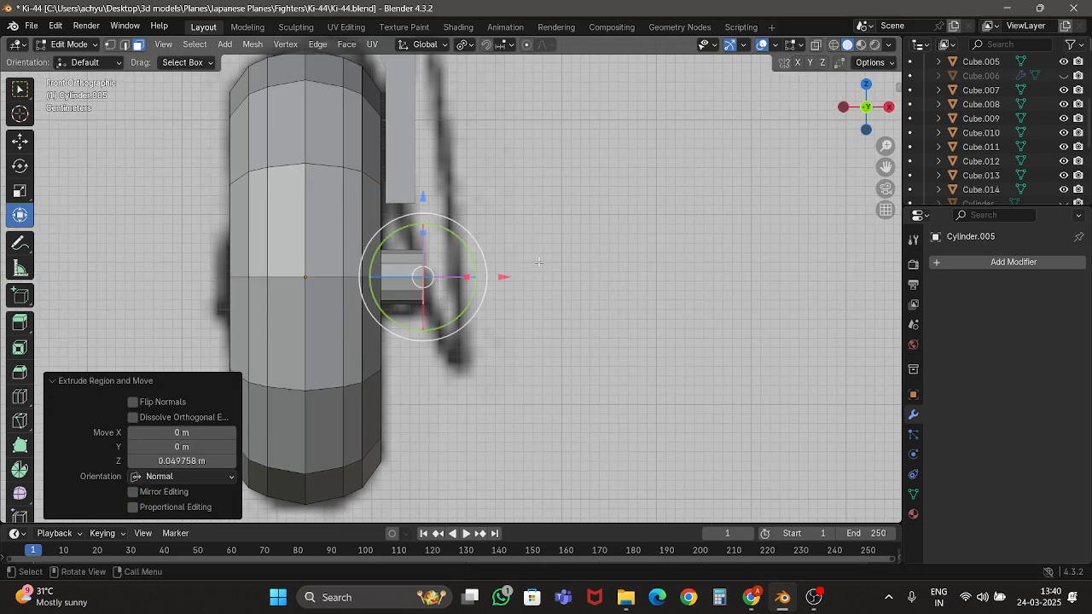
key("Tab")
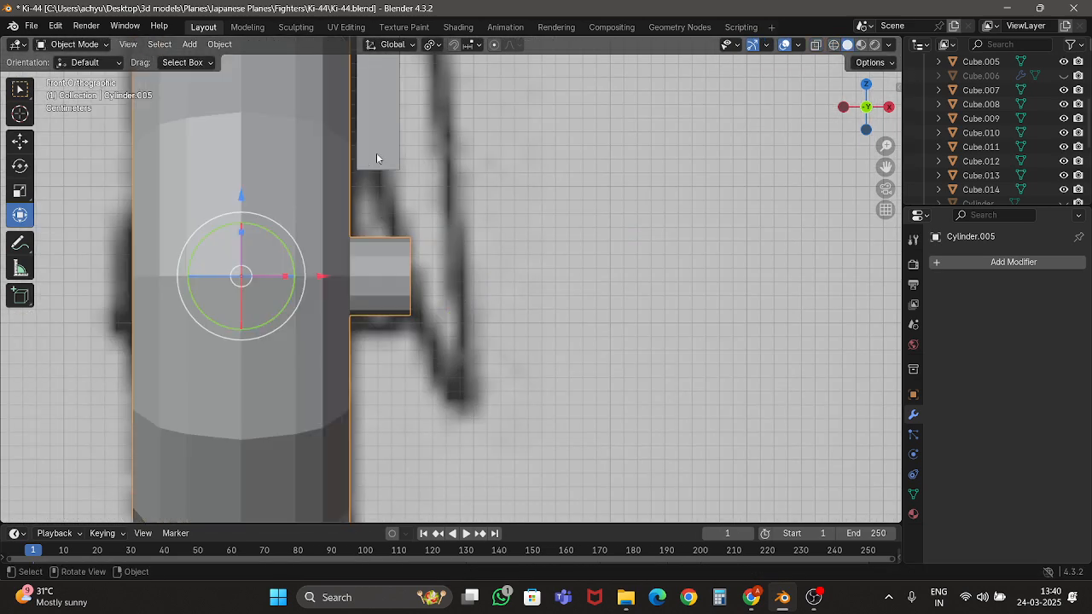
Move the axle stub's end face slightly inward in X toward the bracket's outer side, and save the file.
left_click(393, 164)
key("Tab")
middle_click_drag(400, 171, 422, 235, "shift")
key("Tab")
scroll(416, 266, "up", 1)
left_click(405, 333)
key("Tab")
scroll(405, 333, "up", 2)
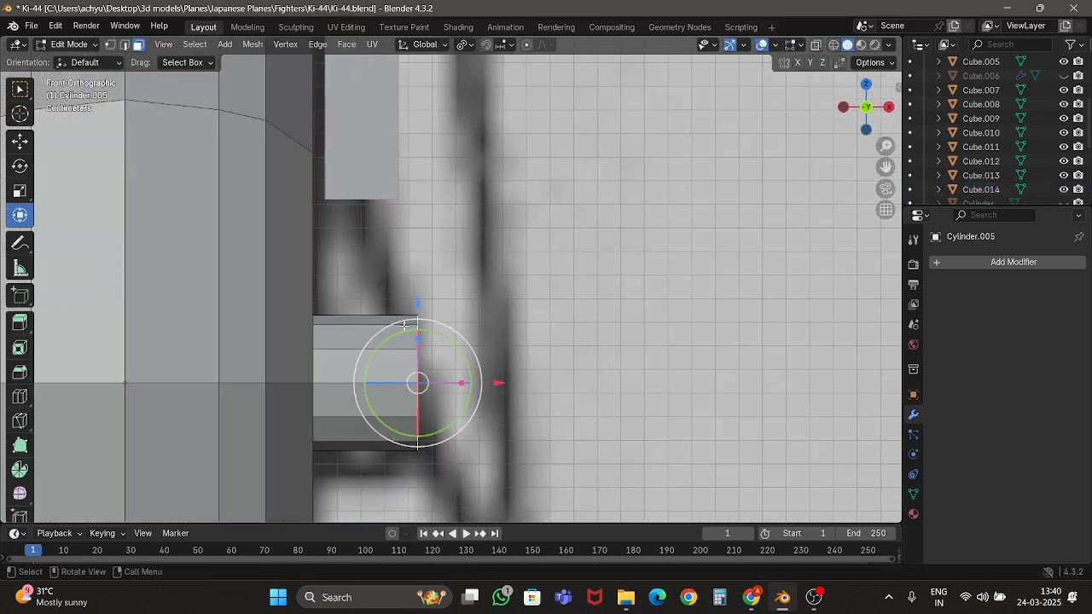
scroll(407, 285, "down", 2)
left_click_drag(507, 351, 480, 353)
key("Tab")
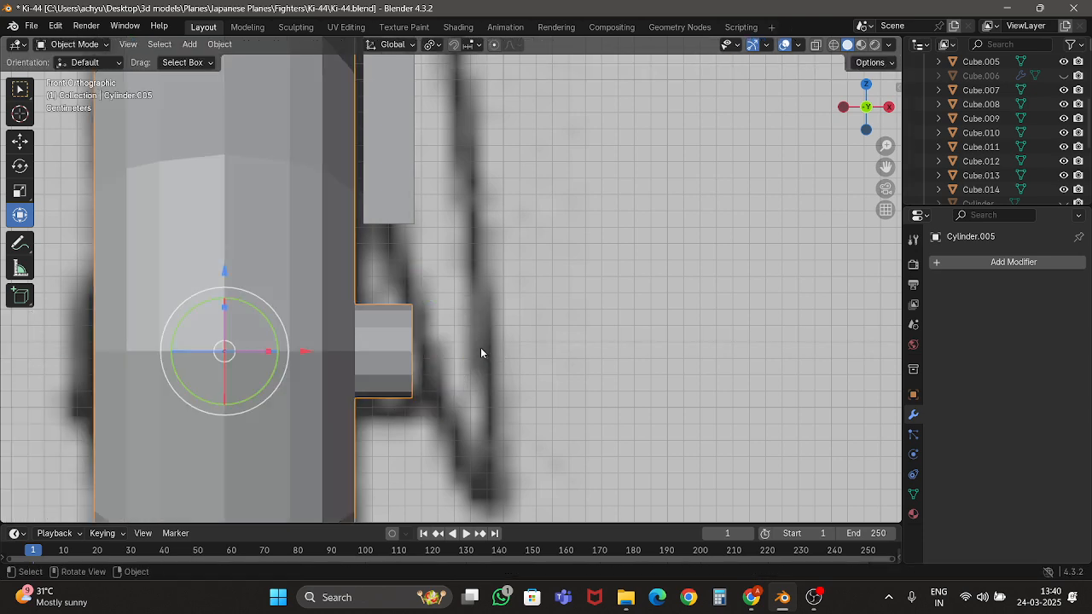
scroll(478, 350, "down", 3)
key("ctrl+s")
Nudge the axle stub's end face slightly outward in X to line up with the bracket's outer side, and save.
scroll(426, 316, "up", 4)
key("Tab")
key("Tab")
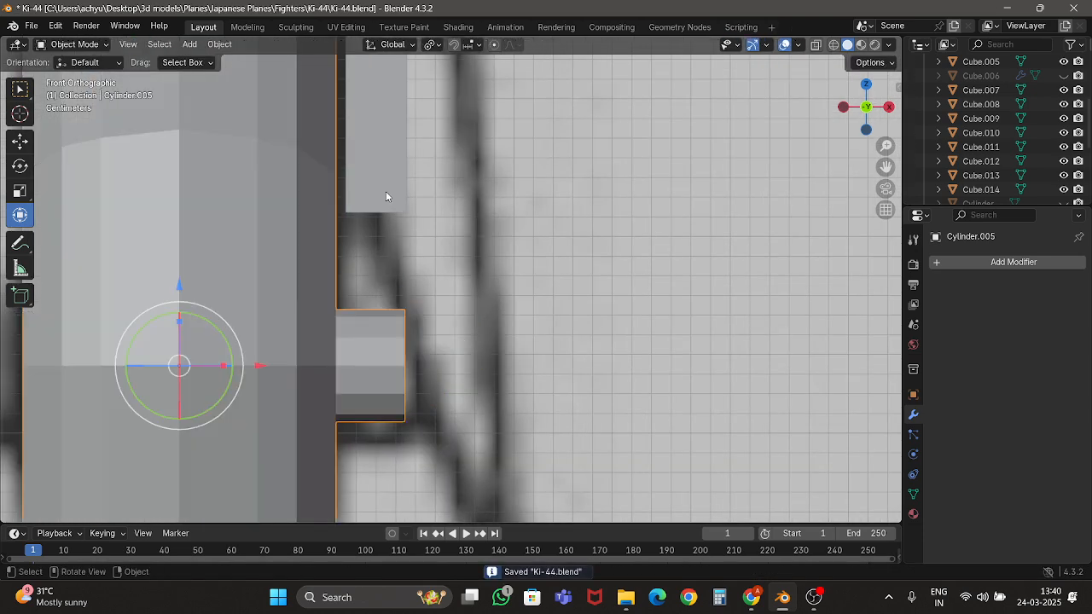
left_click(386, 191)
left_click(379, 392)
key("Tab")
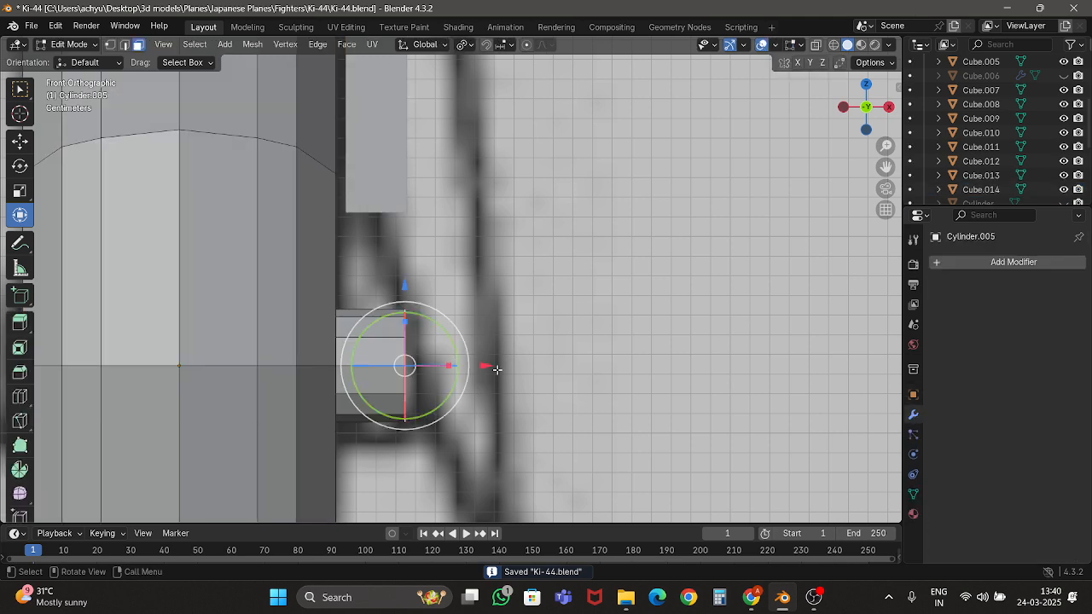
left_click_drag(496, 368, 502, 368)
key("Tab")
key("ctrl+s")
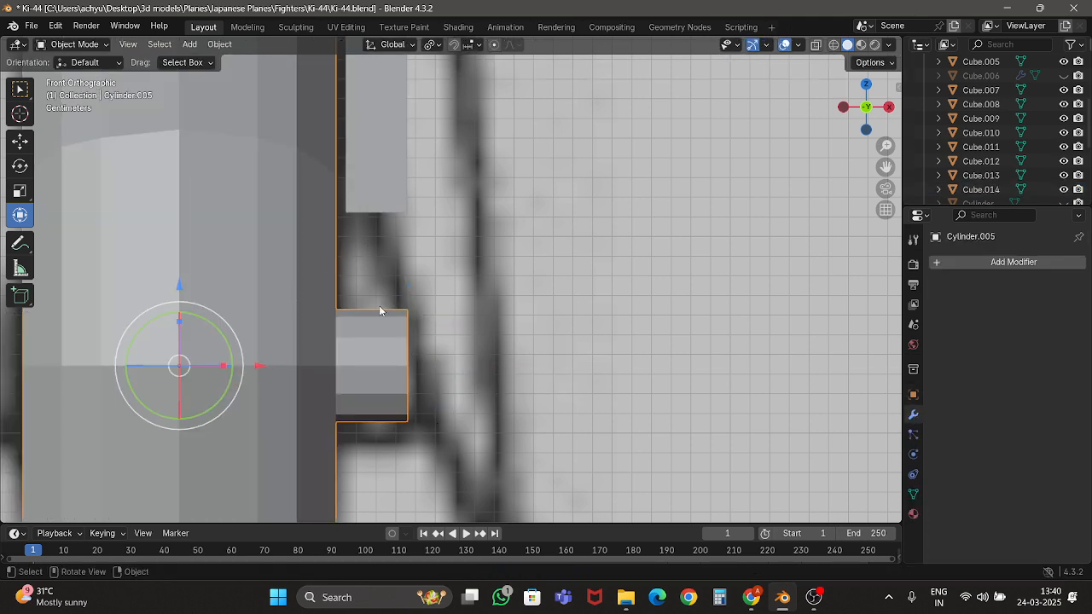
Add one loop cut around the axle stub, slid toward the wheel in line with the bracket's inner side.
key("Tab")
scroll(378, 310, "up", 2)
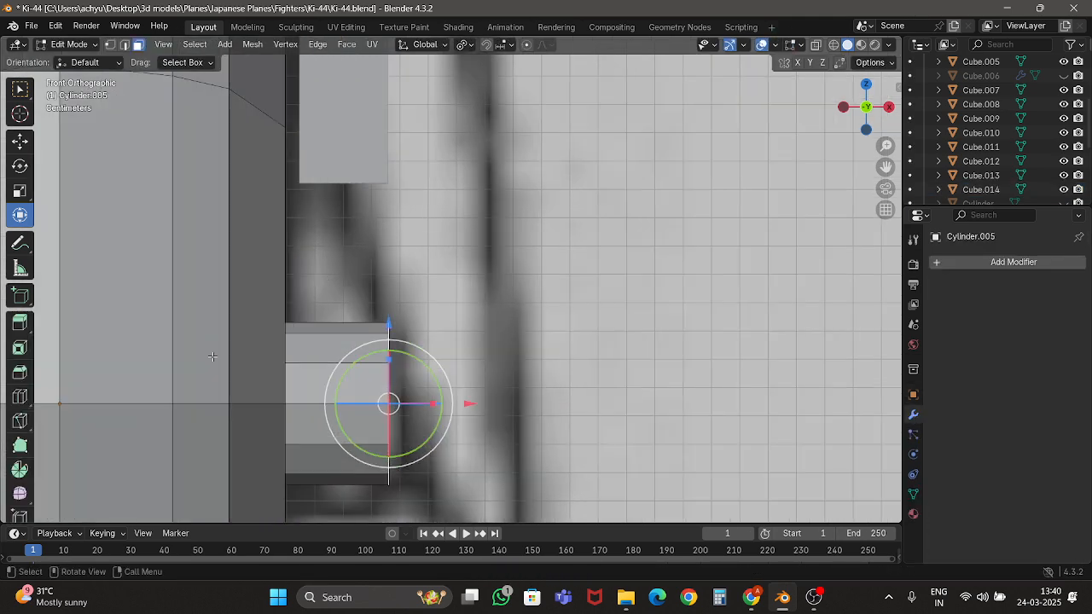
left_click(20, 396)
key("ctrl+e")
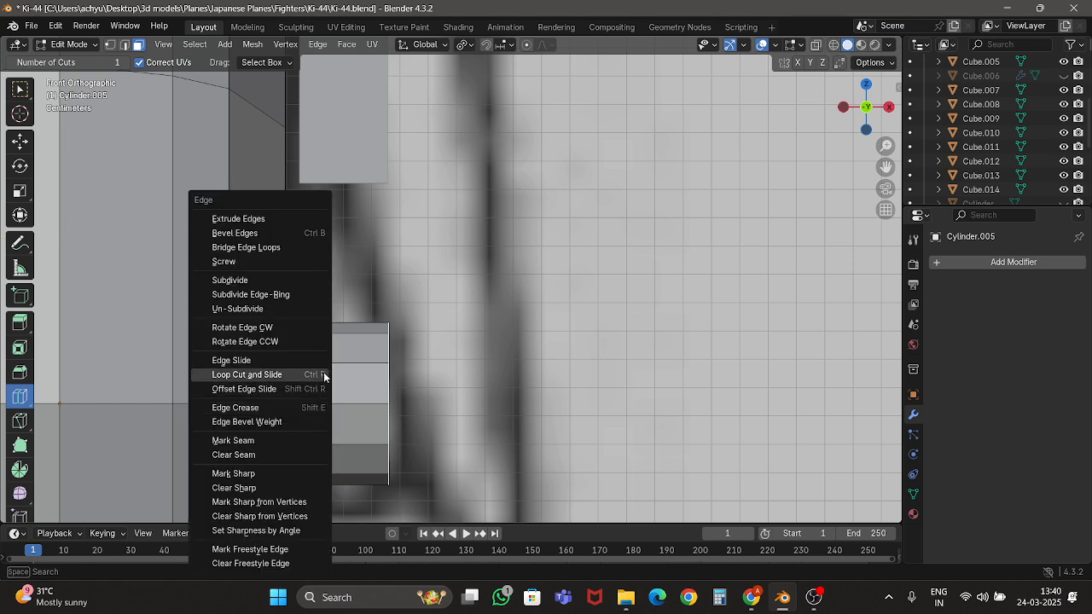
left_click(308, 375)
left_click(316, 367)
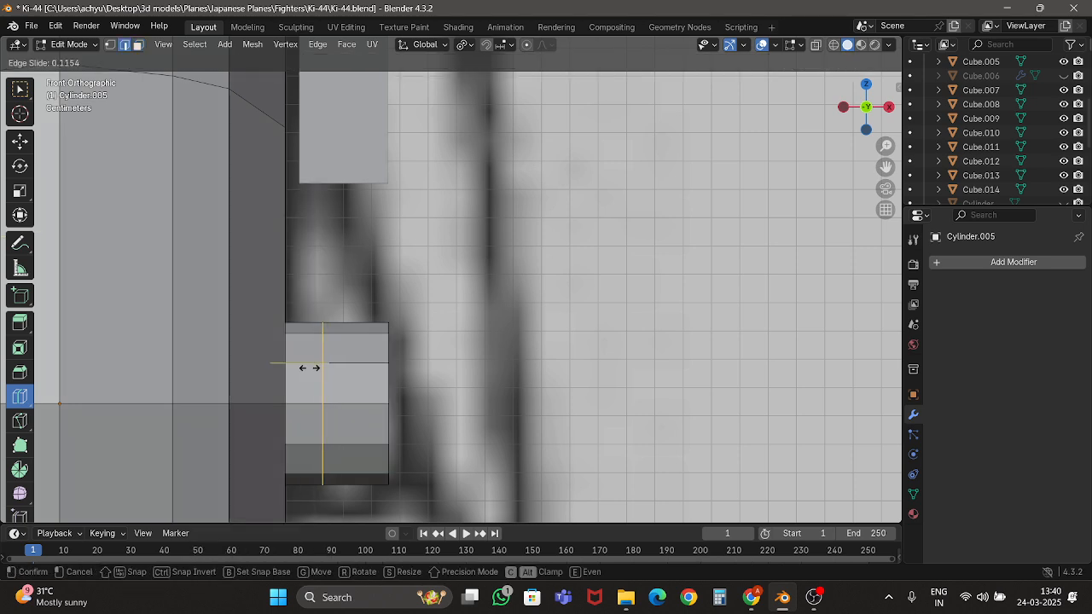
left_click(288, 368)
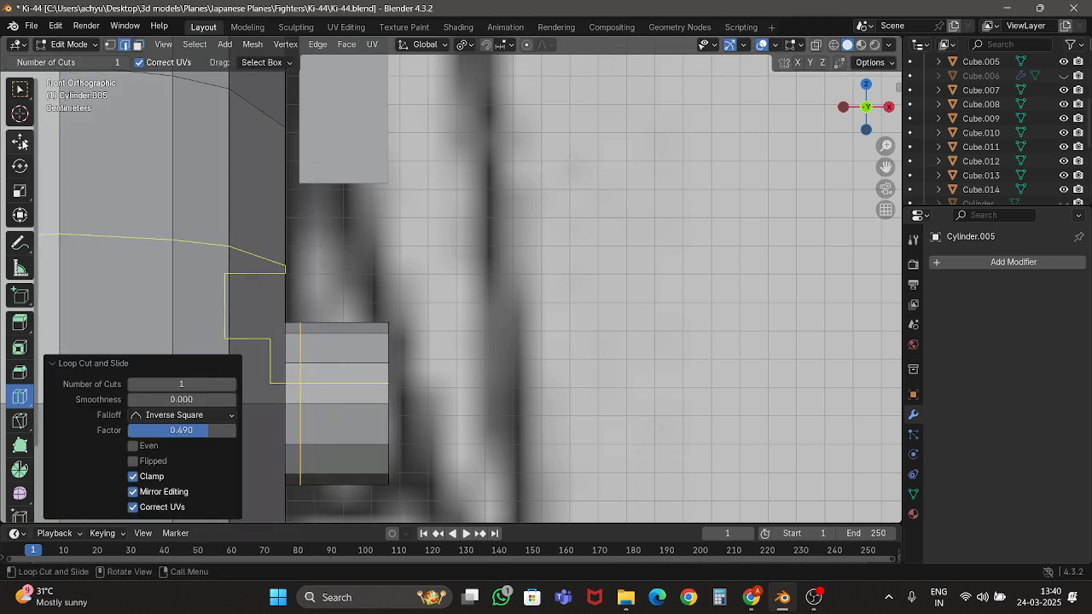
Delete the axle stub's upper faces beyond the loop cut, directly below the bracket.
left_click(21, 140)
left_click(143, 46)
key("z")
left_click_drag(331, 283, 374, 347)
key("z")
key("x")
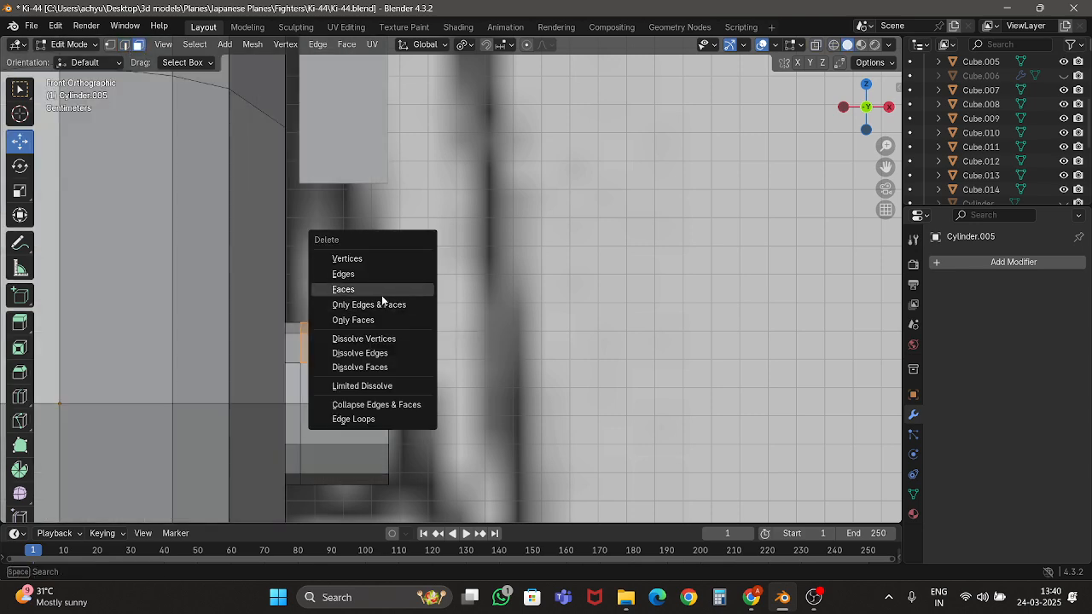
left_click(381, 290)
Join the bracket and the wheel into one object in Object Mode.
key("Tab")
left_click(384, 192)
left_click(191, 420, "shift")
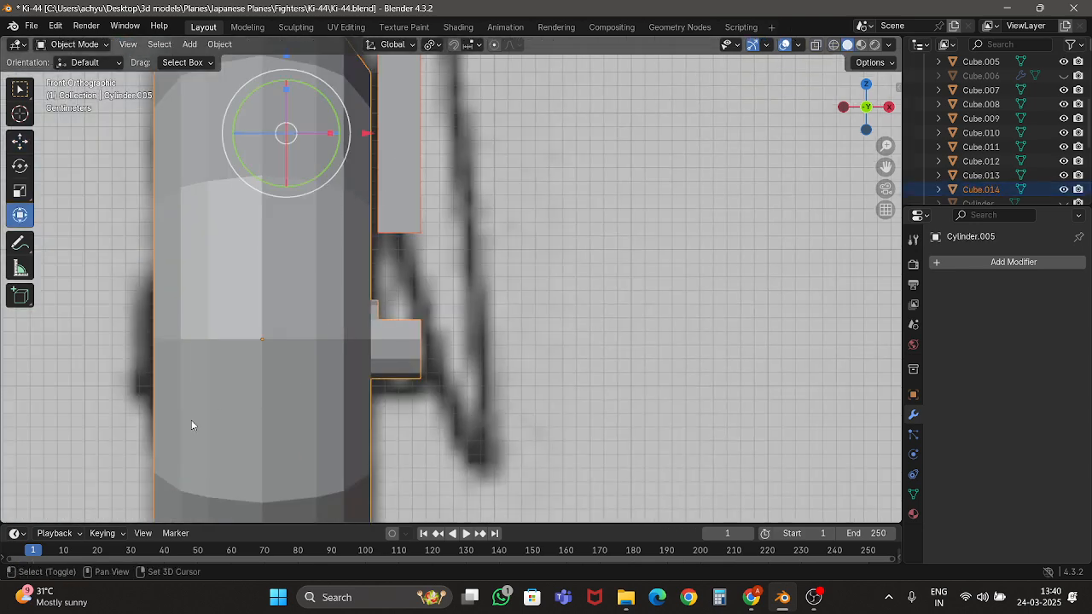
key("ctrl+j")
Fill a face between the bracket's lower front edge and the axle stub's open edge.
key("Tab")
scroll(394, 223, "up", 4)
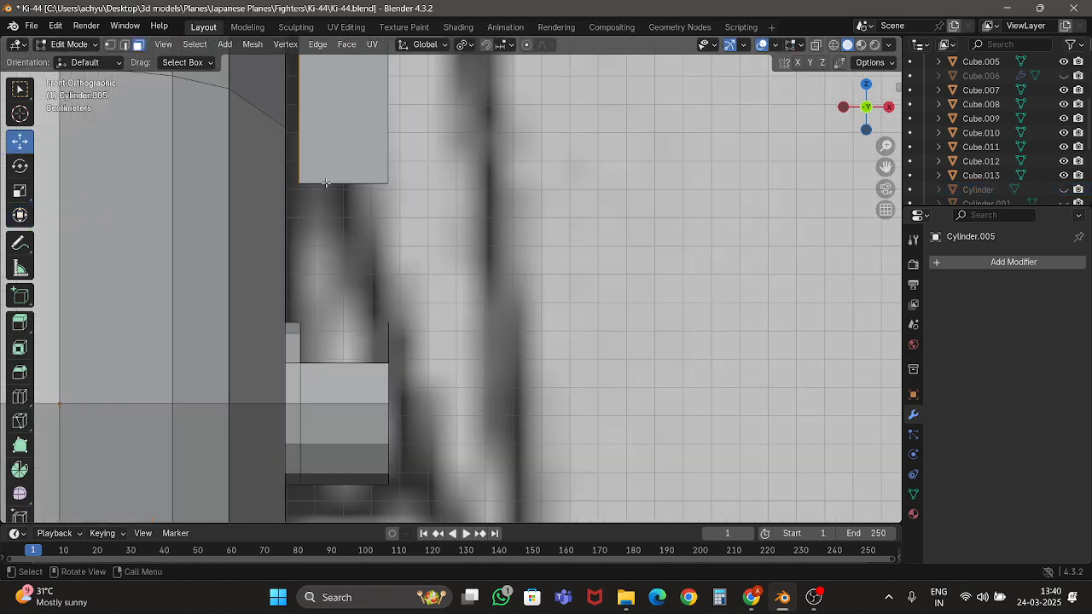
left_click(328, 177)
left_click(125, 44)
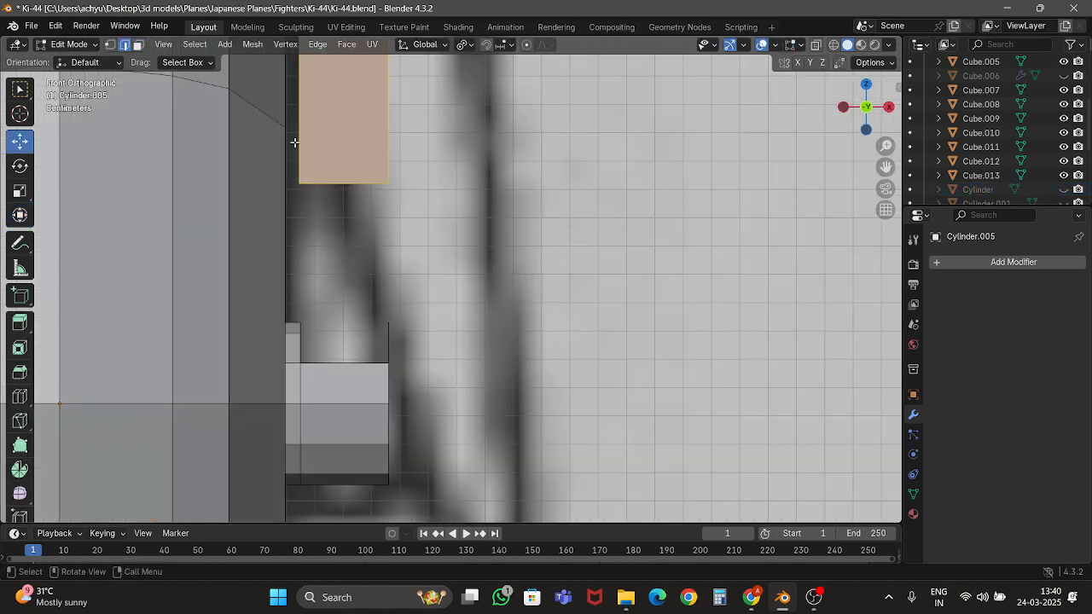
left_click(350, 346)
middle_click_drag(349, 345, 311, 240)
scroll(309, 219, "up", 2)
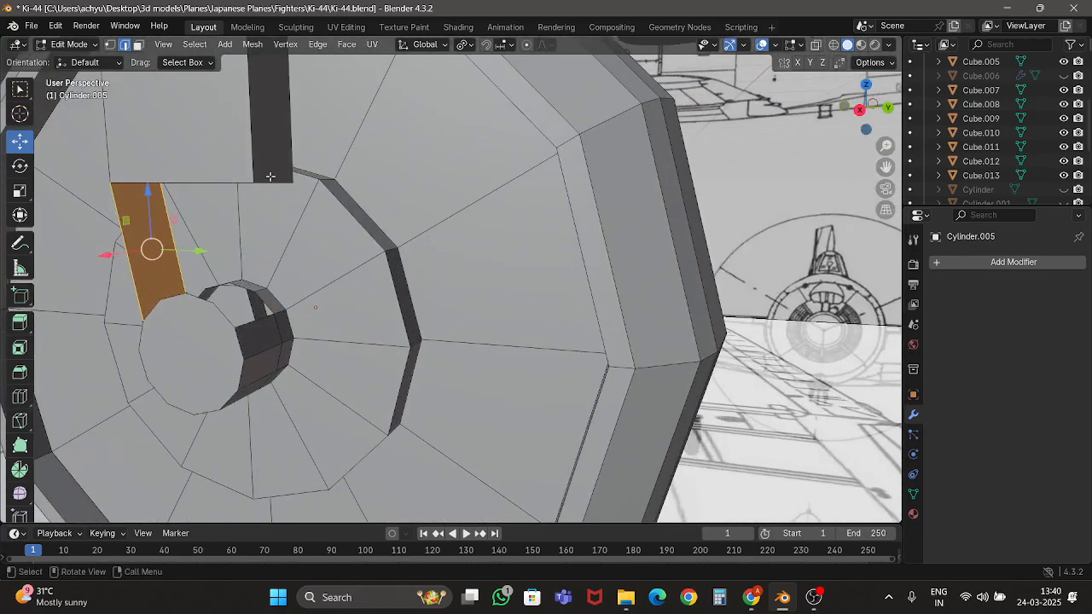
Fill the rear face between the bracket's lower end and the axle stub's opposite open edge.
left_click(270, 177)
left_click(246, 324, "shift")
middle_click_drag(247, 324, 345, 317)
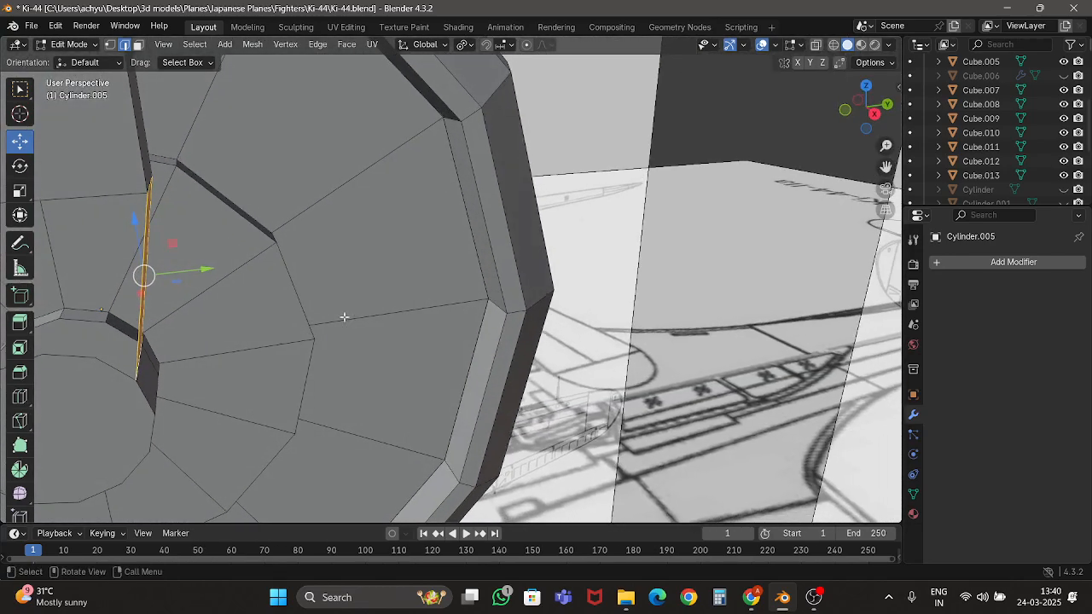
left_click(142, 327)
scroll(142, 327, "down", 3)
middle_click_drag(141, 326, 253, 305)
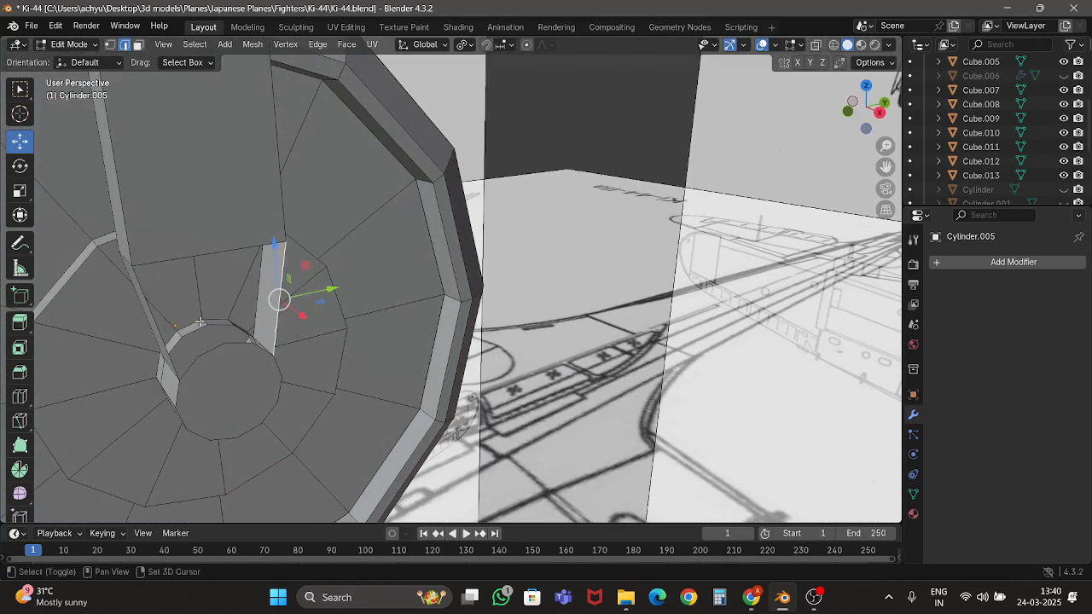
Fill the outer face between the bracket's lower outer edge and the axle stub's curved end edges.
left_click(218, 250)
key("f")
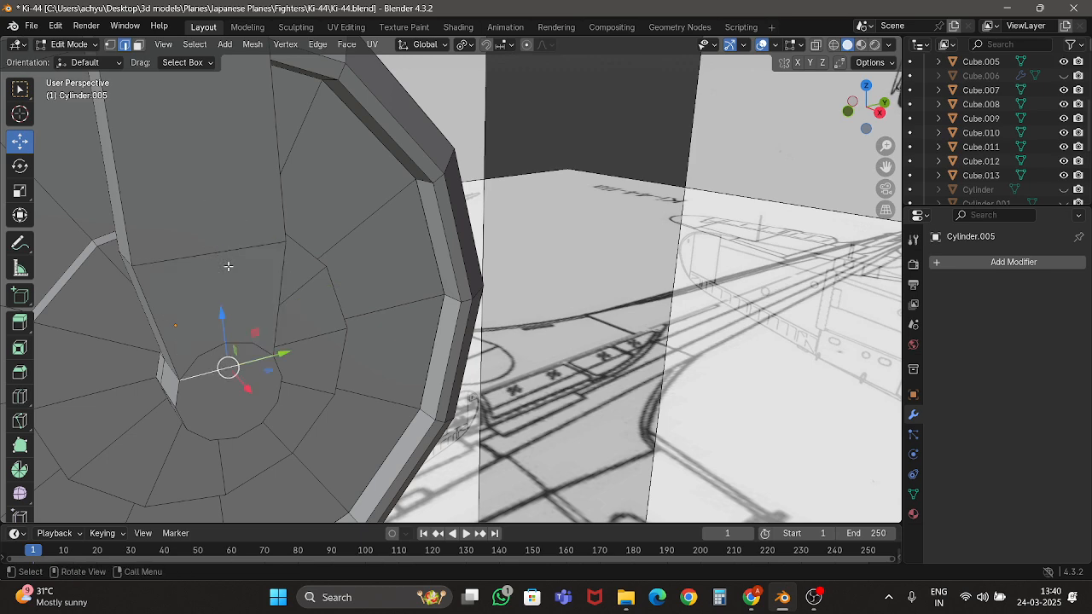
key("f")
key("f")
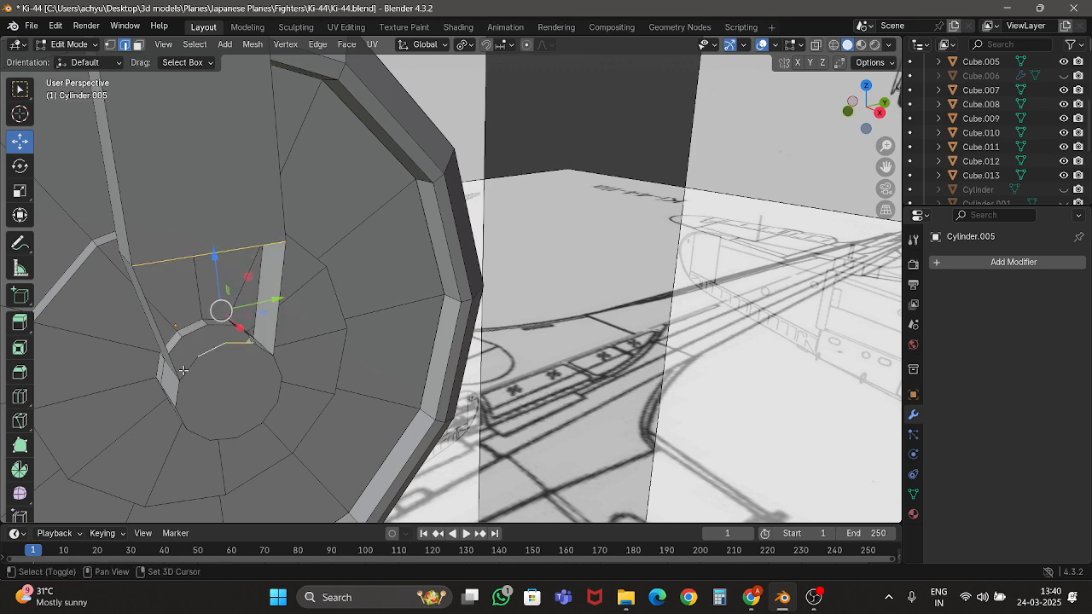
left_click(258, 352, "shift")
key("f")
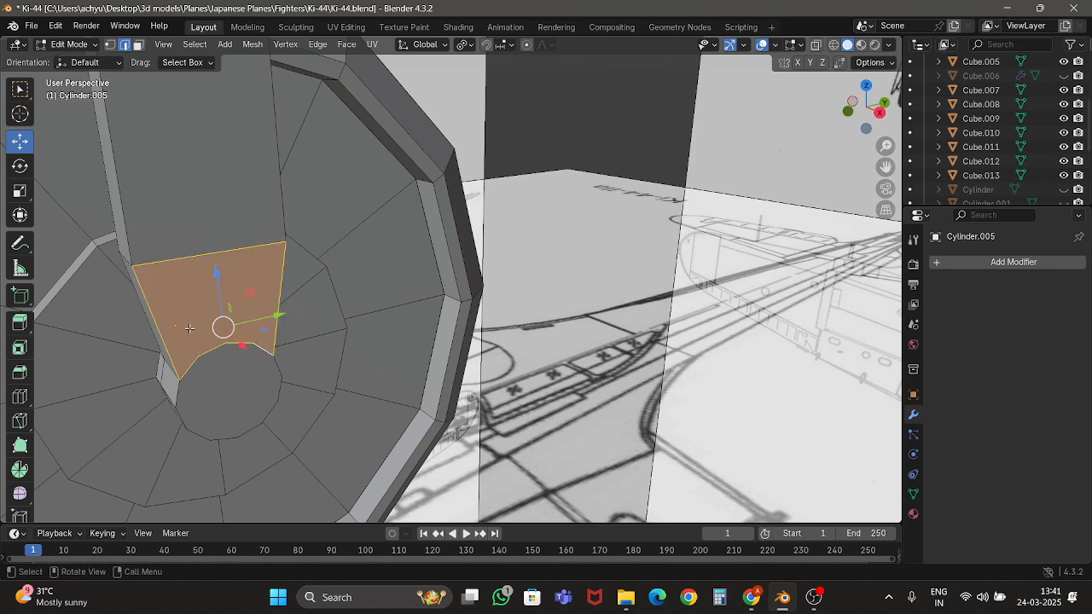
Fill the inner face between the bracket's lower inner edge and the axle stub's open edges, and save the file.
middle_click_drag(190, 327, 351, 391)
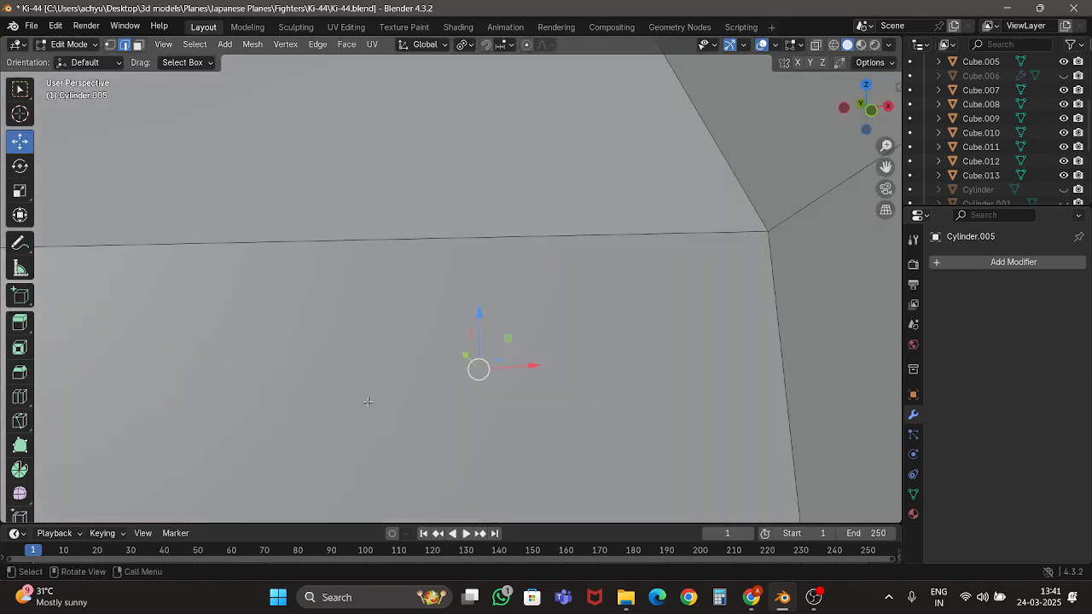
scroll(368, 402, "up", 2)
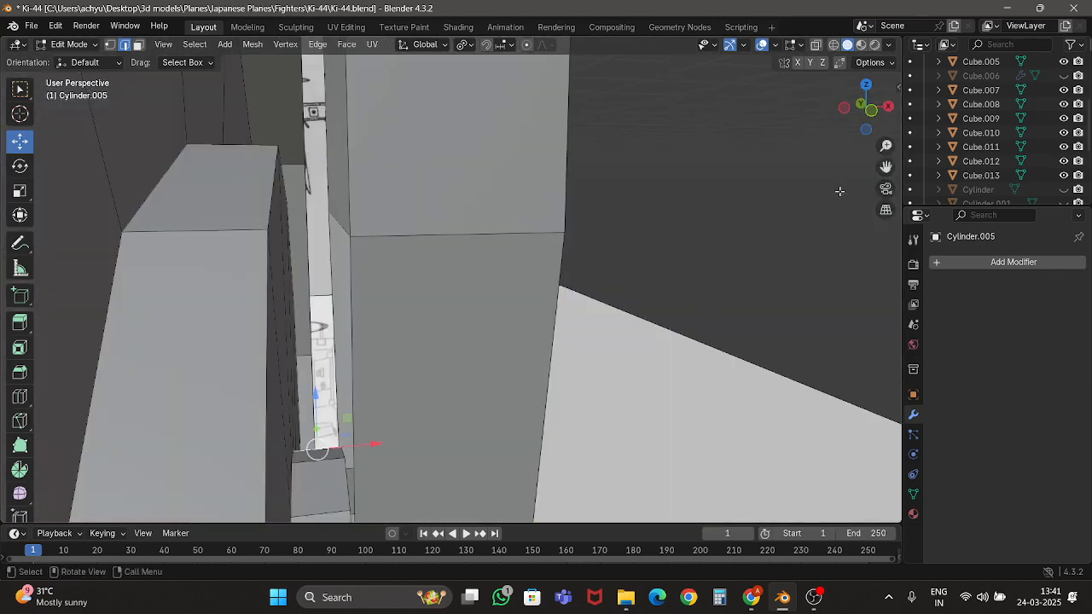
left_click(870, 112)
key("z")
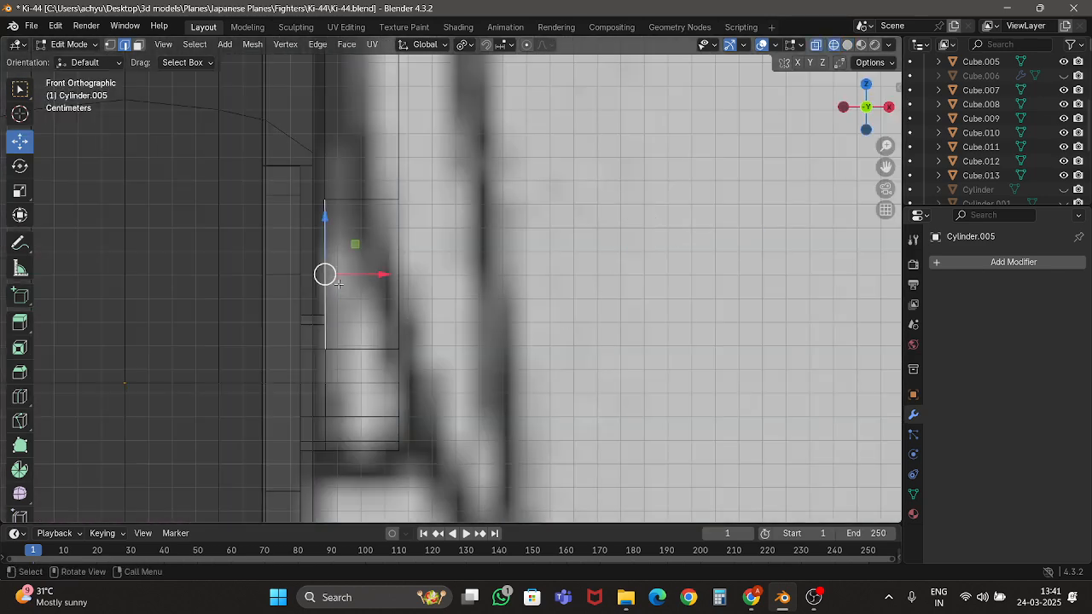
left_click_drag(320, 174, 333, 256)
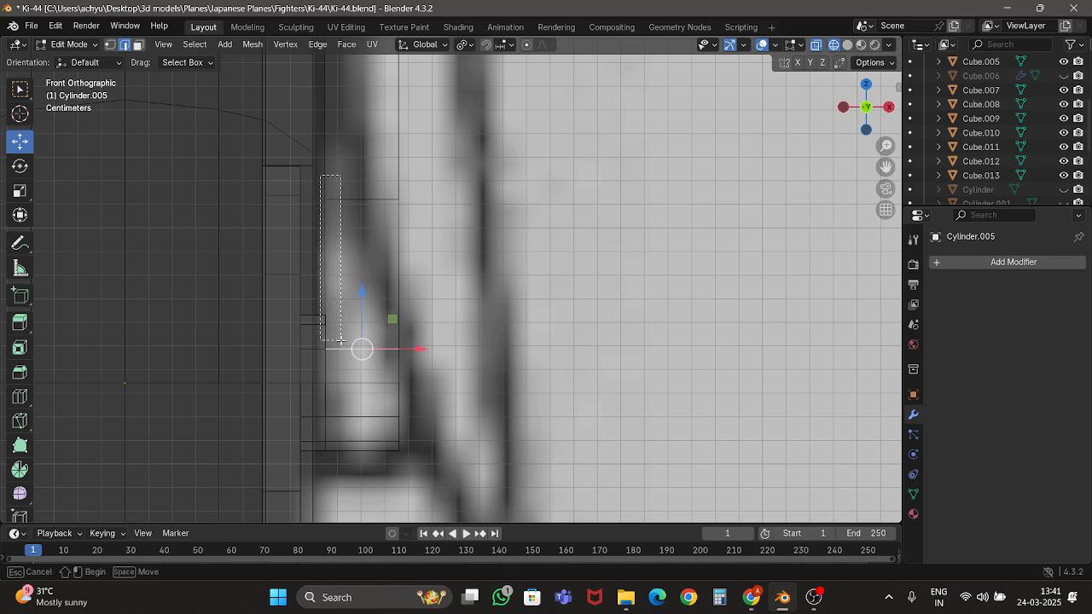
left_click_drag(339, 340, 338, 350)
key("z")
scroll(513, 256, "down", 6)
key("Tab")
key("ctrl+s")
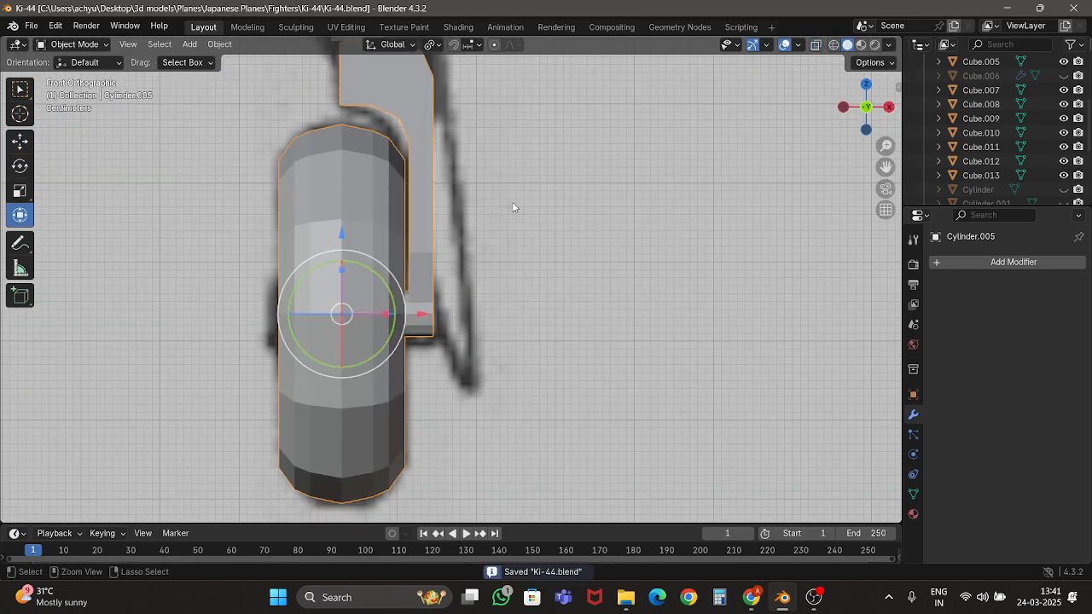
In face select mode, select all faces of the strut bracket from its upper block down to the axle stub.
left_click(889, 108)
key("Tab")
key("shift+z")
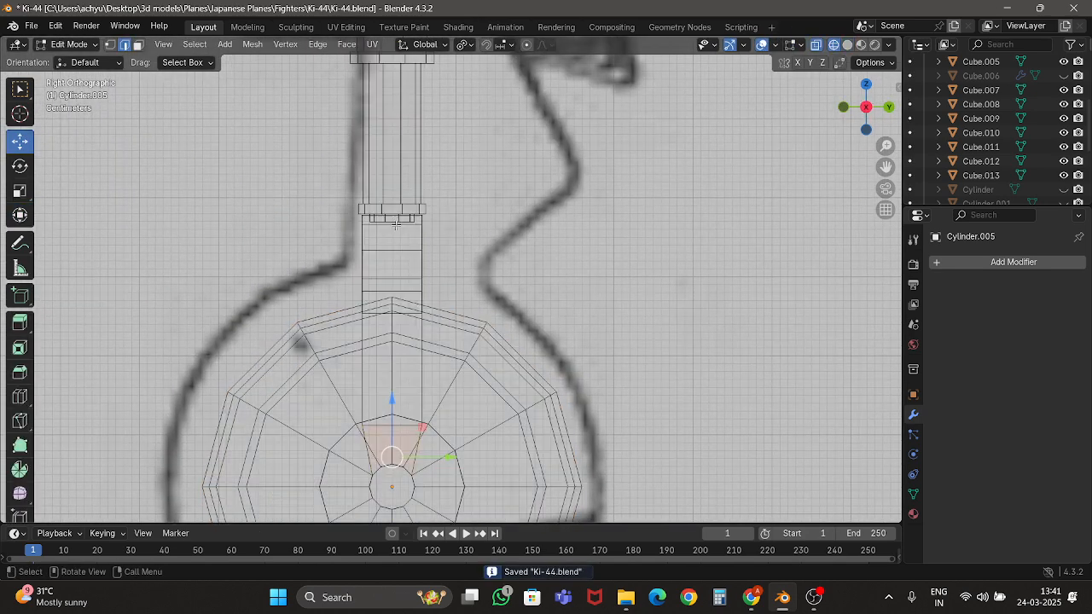
left_click(138, 44)
key("shift+z")
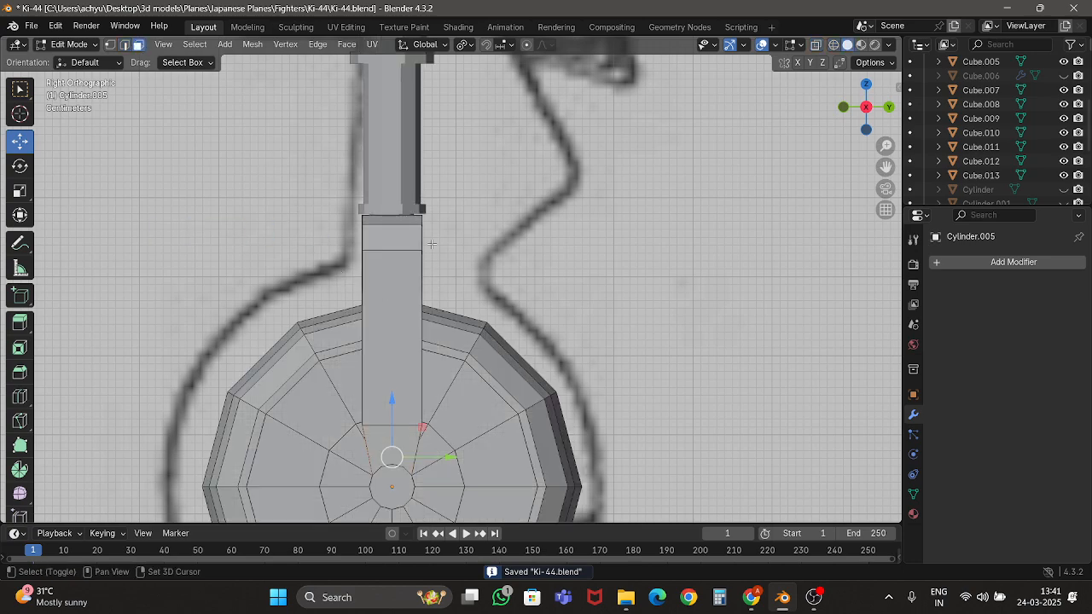
middle_click_drag(431, 244, 595, 226, "shift")
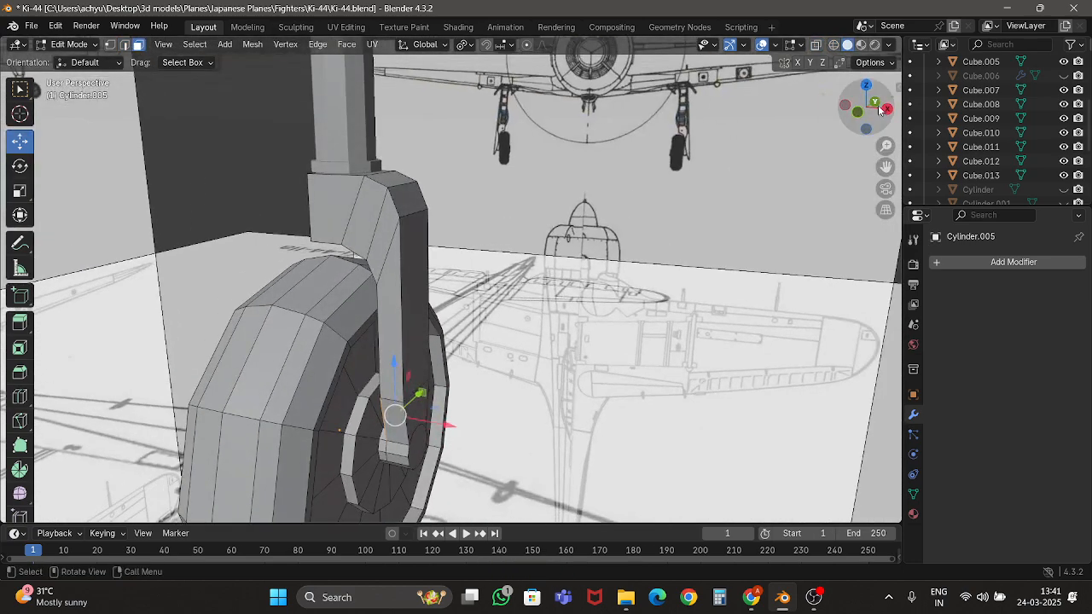
left_click(852, 112)
key("shift+z")
left_click_drag(307, 107, 475, 247)
left_click_drag(443, 401, 409, 240, "shift")
left_click_drag(442, 416, 446, 421, "shift")
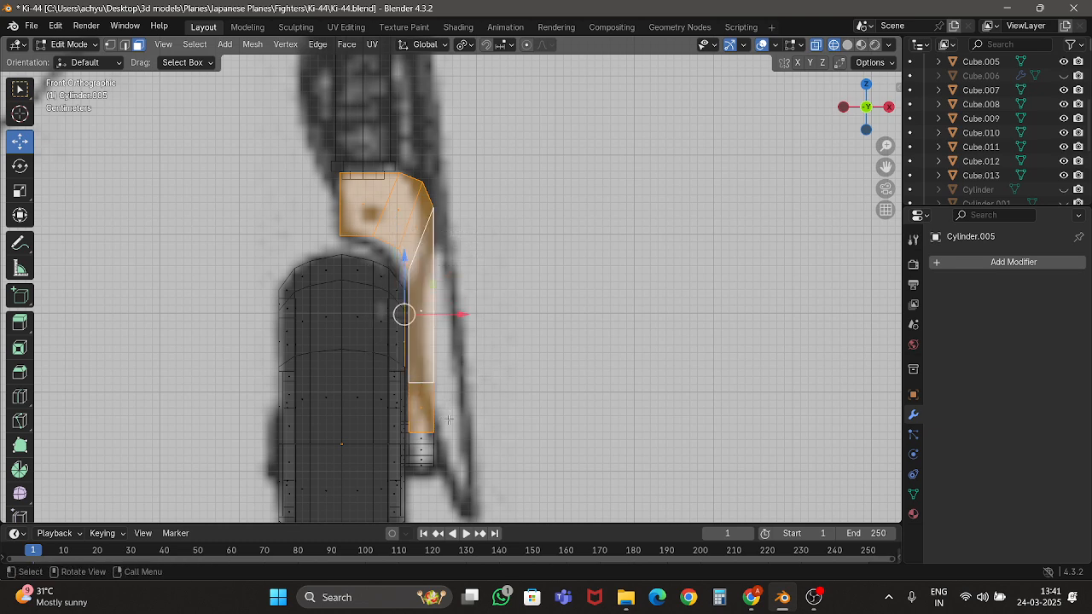
Refine the face selection around the bracket's lower end, undoing the stray picks.
mouse_move(367, 374)
middle_mouse_down()
mouse_move(311, 384)
mouse_move(269, 354)
mouse_move(341, 340)
mouse_move(441, 342)
middle_mouse_up()
key("shift+z")
left_click(275, 372, "shift")
key("ctrl+z")
left_click(275, 386, "shift")
left_click(302, 358, "shift")
key("ctrl+z")
left_click(241, 336, "shift")
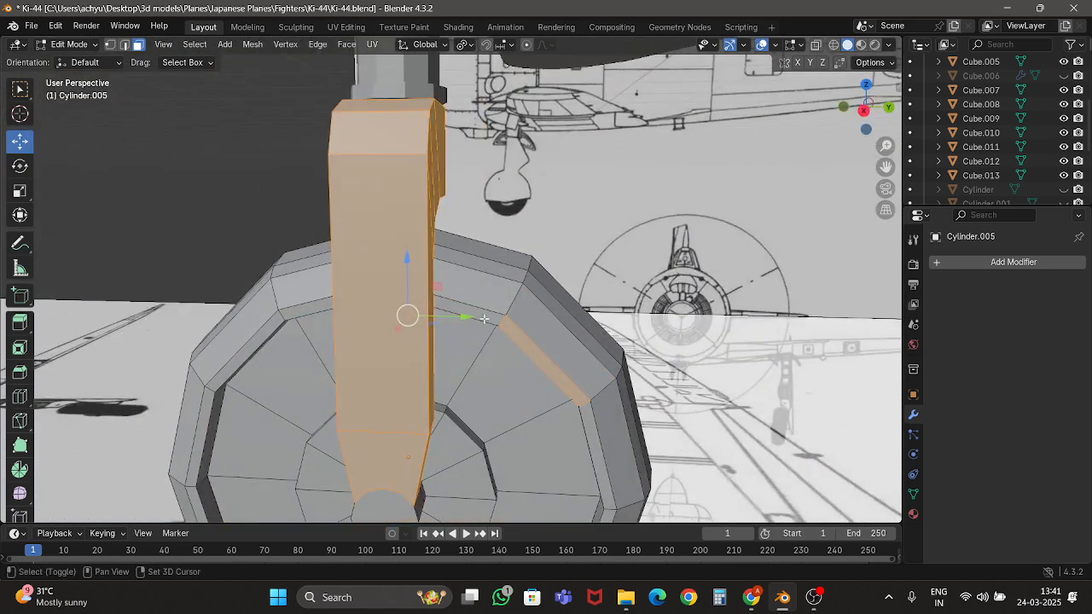
Try to narrow the bracket together with its connecting faces by scaling to 0.851 along Y.
left_click(865, 109)
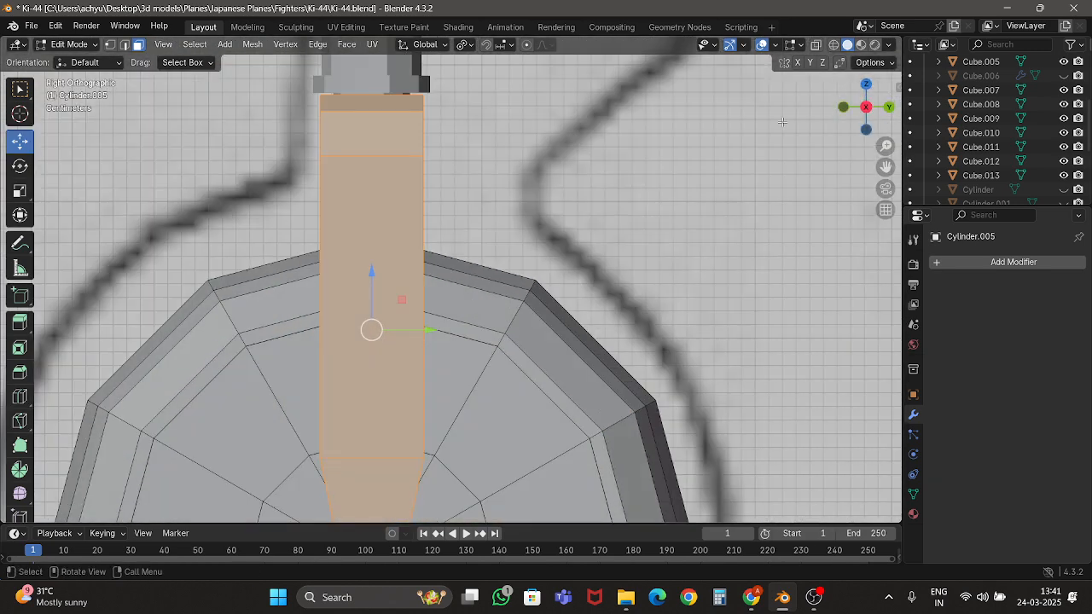
scroll(384, 258, "down", 3)
key("shift+space")
key("t")
middle_click_drag(303, 260, 314, 219, "shift")
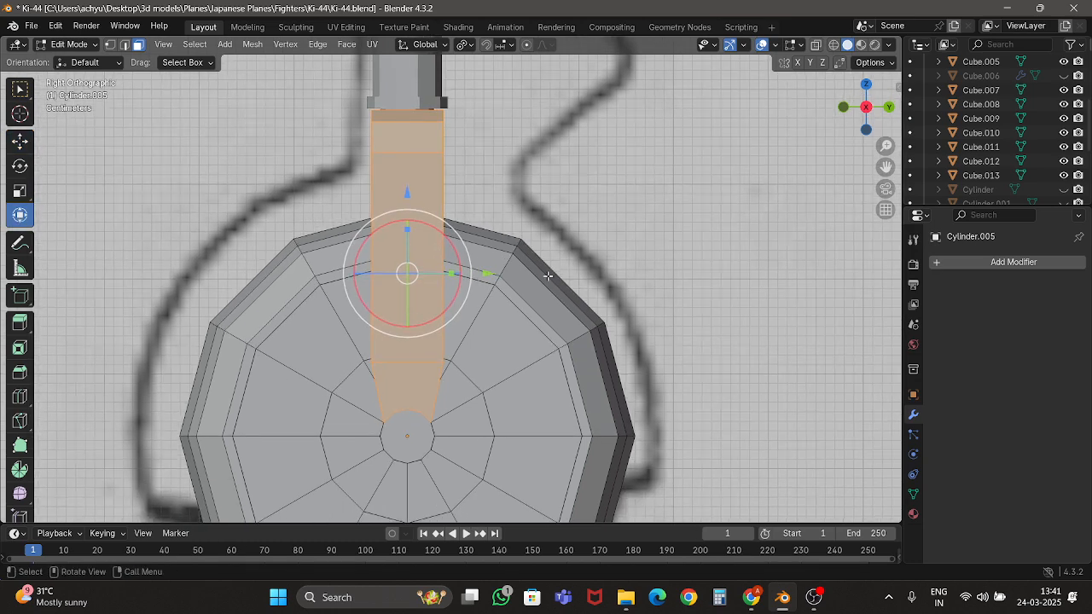
left_click_drag(451, 274, 438, 276)
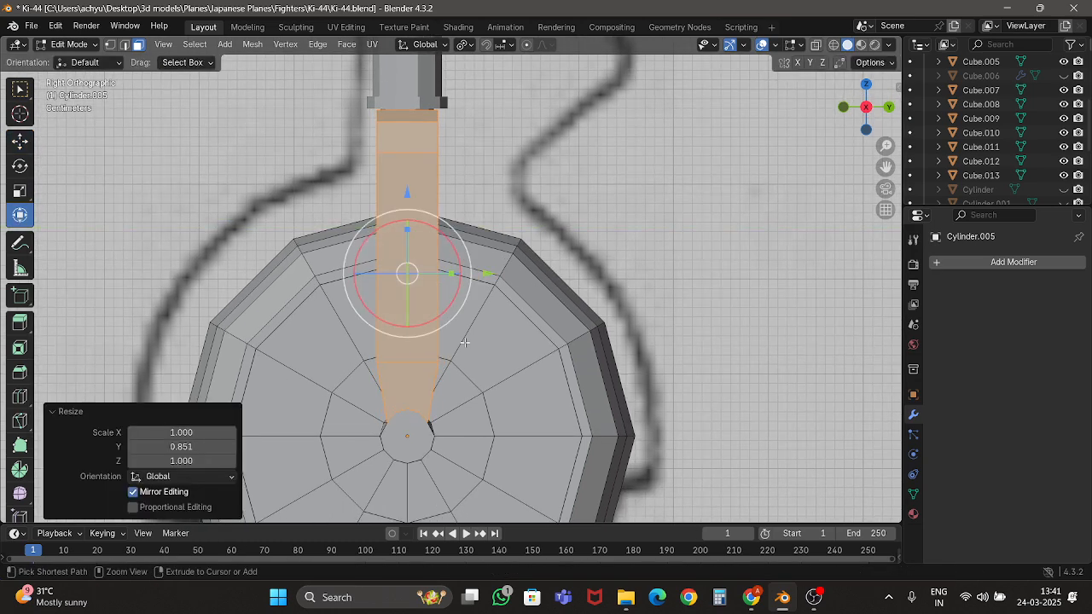
Deselect the outer and adjoining side faces that connect the bracket to the axle stub.
middle_click_drag(439, 275, 414, 296)
scroll(409, 290, "up", 3)
left_click(409, 290, "shift")
left_click(409, 290, "shift")
left_click(398, 297, "shift")
left_click(353, 301, "shift")
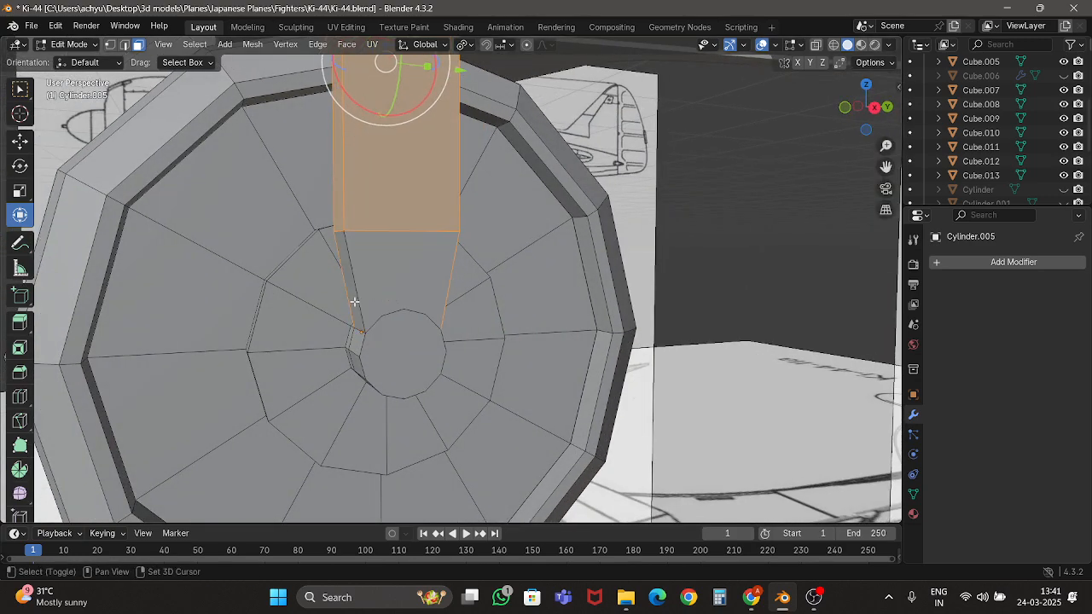
Remove the remaining inner and rear connecting faces near the axle stub from the selection.
mouse_move(588, 277)
middle_mouse_down()
mouse_move(469, 317)
mouse_move(460, 299)
mouse_move(557, 293)
mouse_move(483, 285)
middle_mouse_up()
left_click(564, 276, "shift")
key("z")
left_click(580, 298, "shift")
key("z")
key("6")
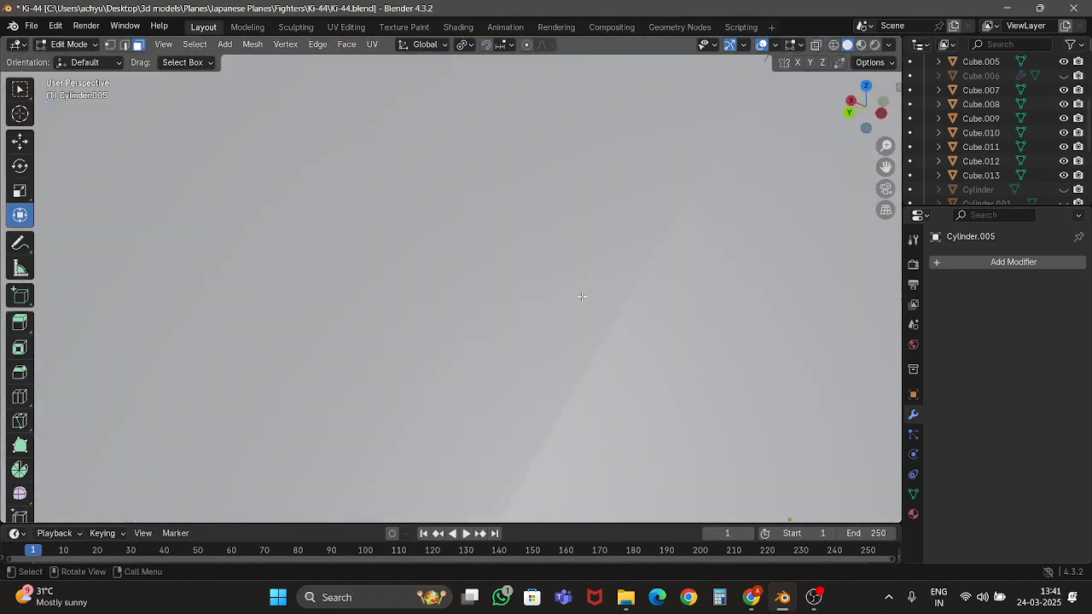
key("z")
key("4")
key("ctrl+z")
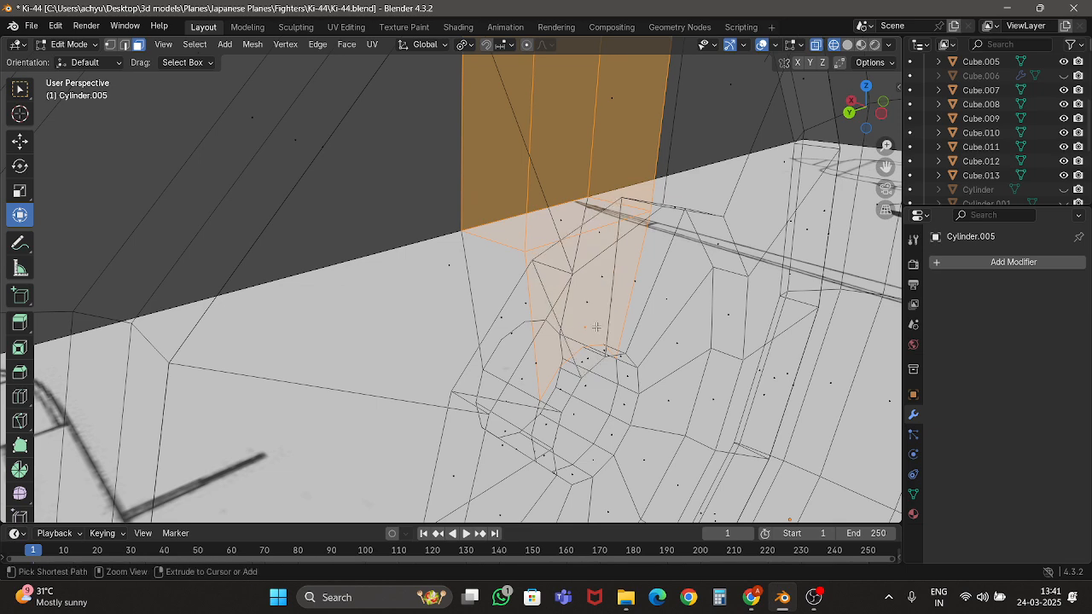
Scale the selected bracket faces narrower along Y in the side view, return to Object Mode and save the file.
key("z")
key("6")
key("Tab")
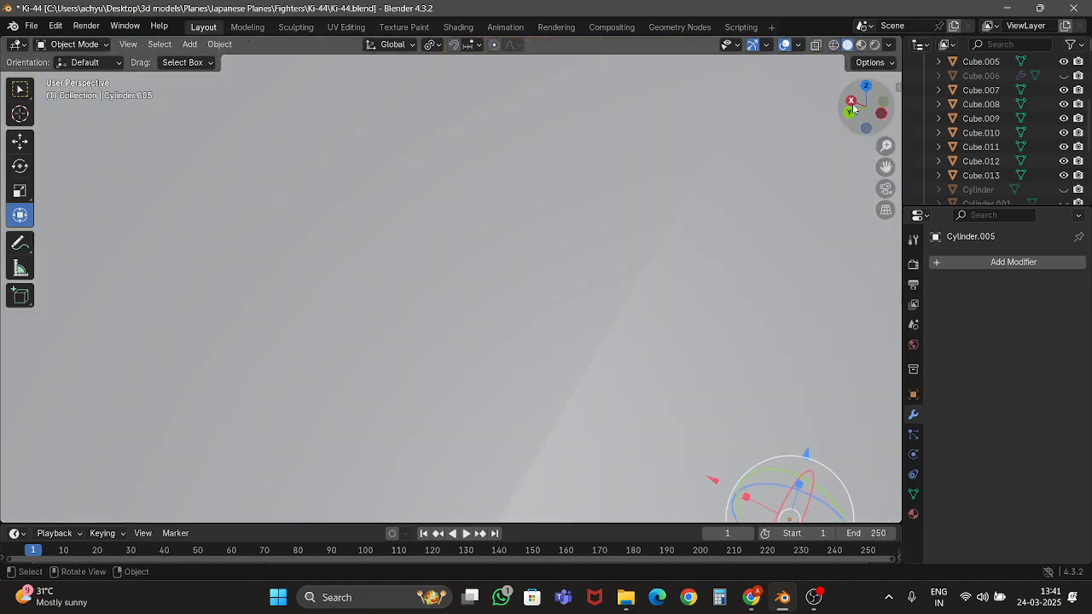
left_click(851, 100)
key("Tab")
middle_click_drag(433, 90, 425, 230, "shift")
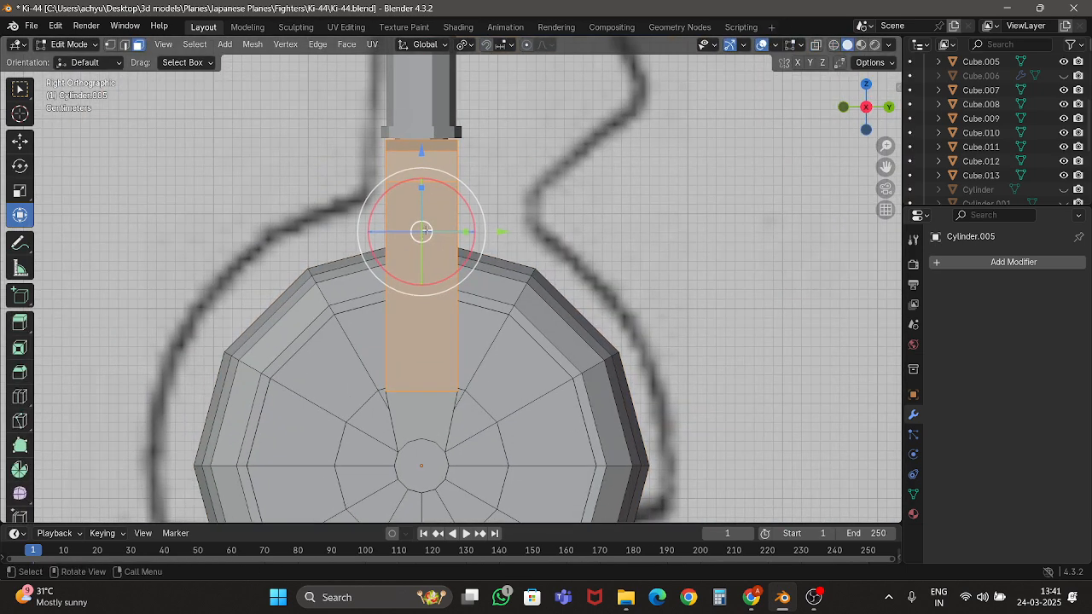
left_click_drag(467, 231, 449, 241)
key("Tab")
scroll(448, 243, "down", 4)
middle_click_drag(448, 243, 569, 270)
scroll(569, 270, "down", 5)
key("ctrl+s")
scroll(534, 262, "down", 5)
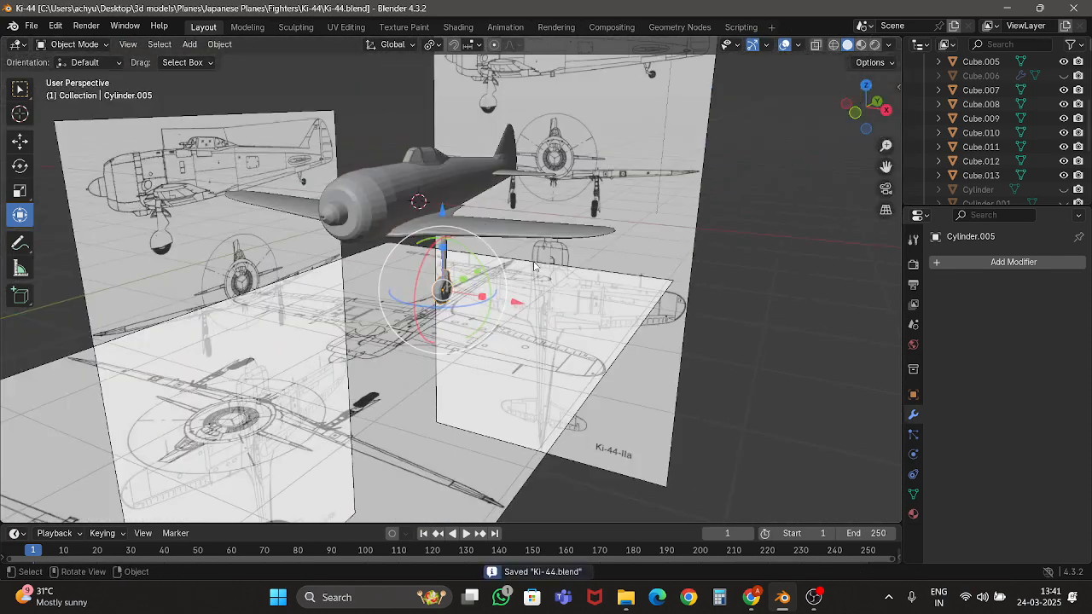
Examine the wheel, axle stub and lower bracket against the front blueprint, and save the file.
key("KP_Decimal")
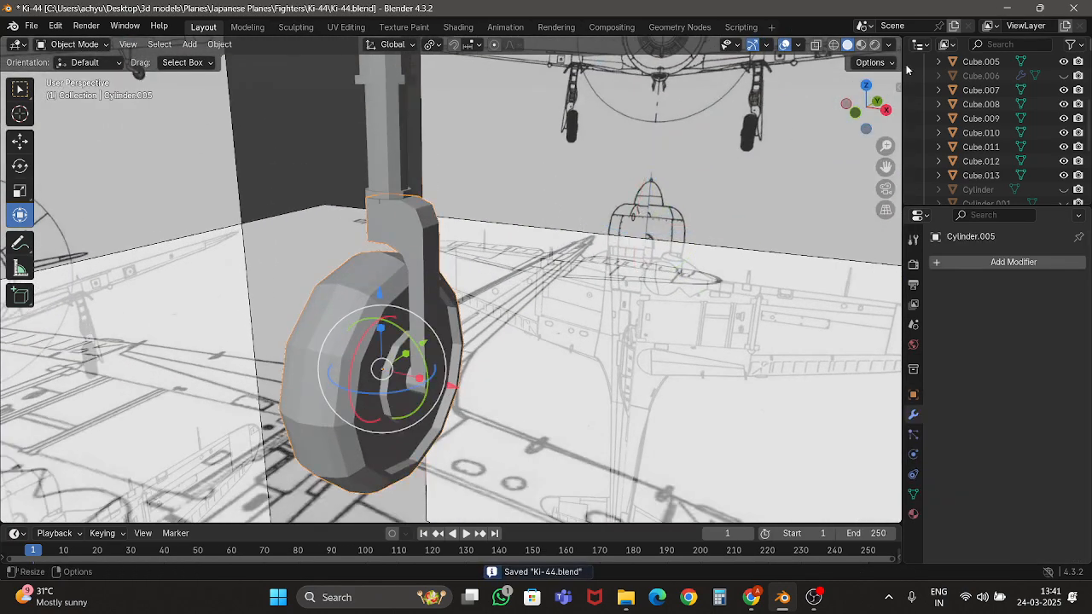
left_click(855, 113)
key("Tab")
scroll(603, 168, "up", 5)
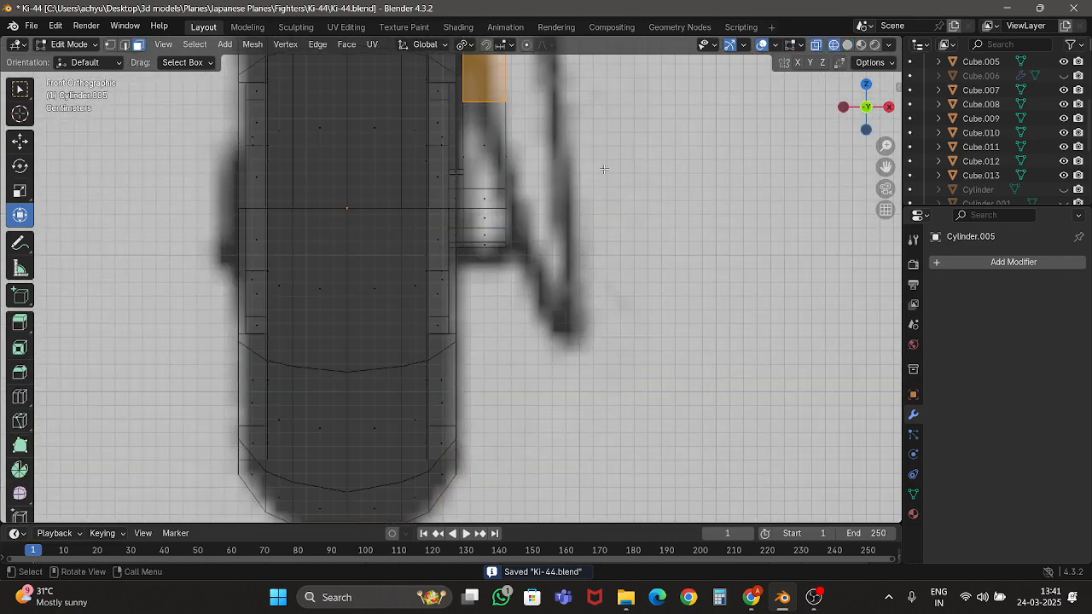
scroll(604, 169, "down", 12)
key("alt+z")
key("Tab")
key("ctrl+s")
Select the landing gear strut together with the wheel and set the transform pivot point to 3D Cursor.
left_click(446, 196, "shift")
middle_click_drag(501, 256, 535, 293, "shift")
left_click(434, 44)
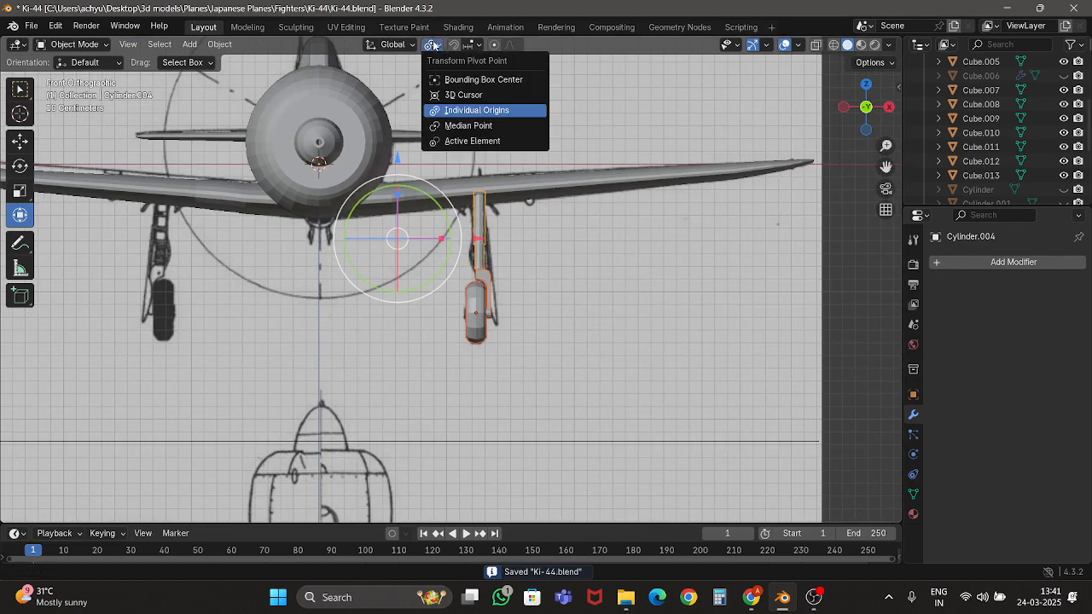
left_click(463, 95)
Duplicate the landing gear in place, mirror the copy under the opposite wing with an X scale of -1.000, and save.
right_click(551, 258)
left_click(551, 259)
right_click(551, 259)
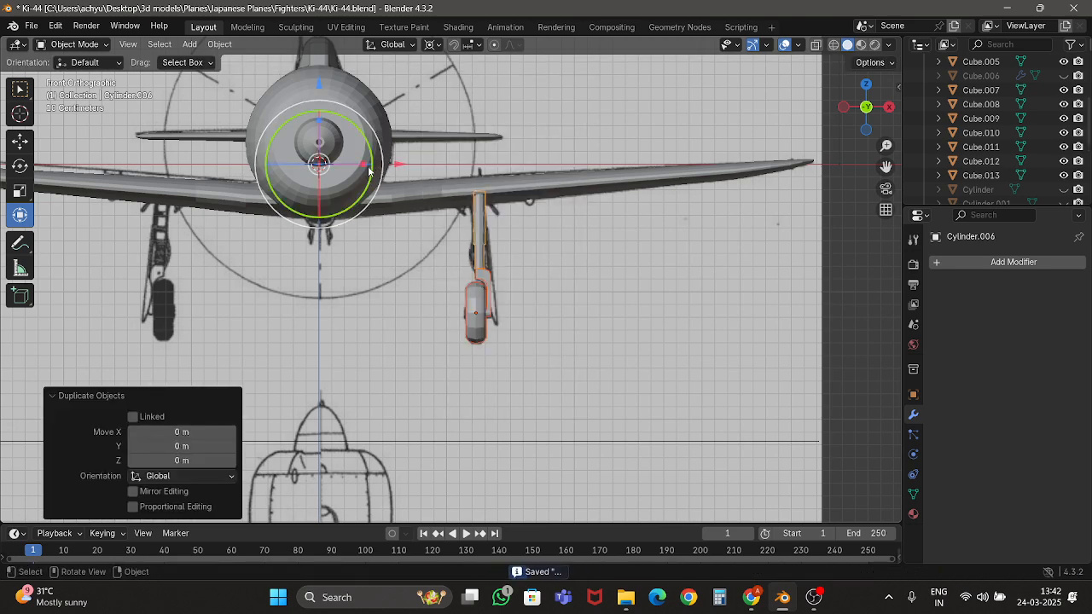
key("s")
key("x")
left_click(273, 167)
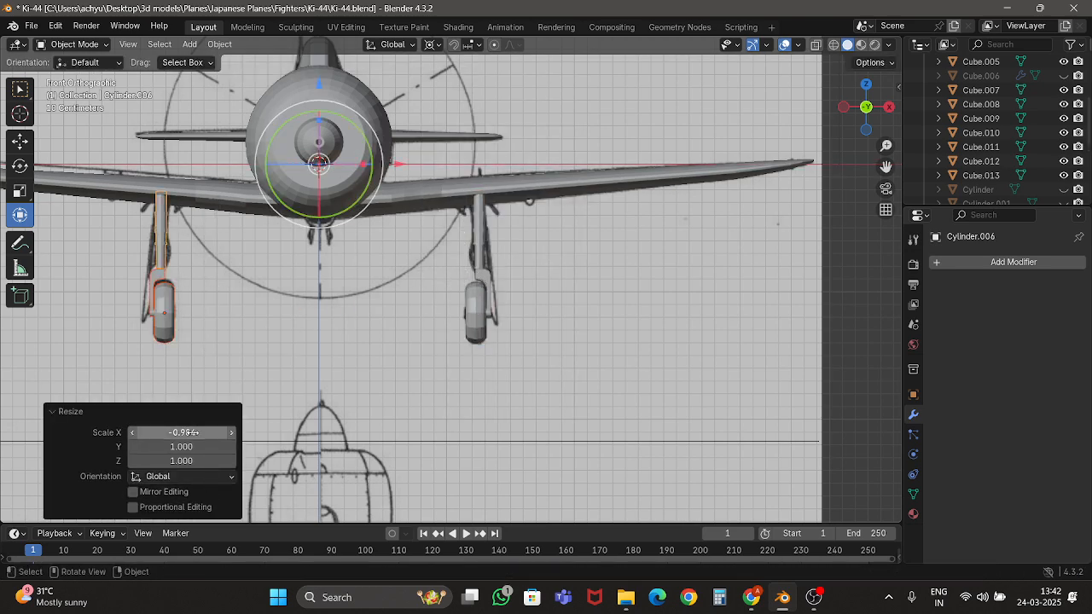
scroll(666, 299, "down", 7)
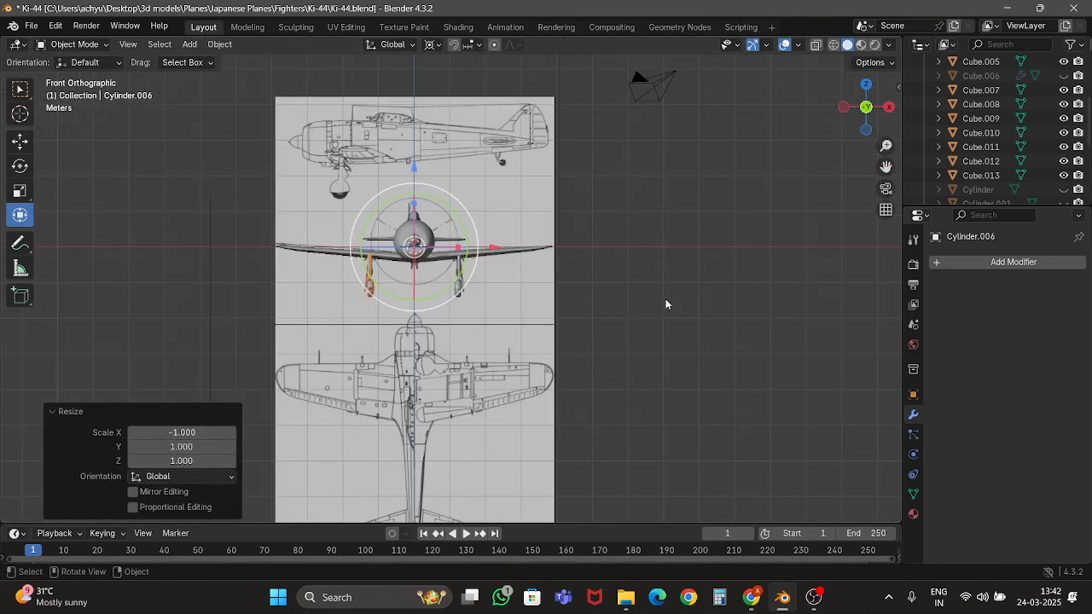
middle_click_drag(665, 299, 723, 345)
scroll(393, 201, "up", 4)
key("ctrl+s")
Examine the whole aircraft with both landing gears from the front, above and behind.
middle_click_drag(512, 215, 290, 210)
scroll(290, 210, "down", 6)
left_click(596, 129)
scroll(596, 129, "up", 4)
middle_click_drag(559, 223, 735, 235)
scroll(572, 200, "down", 5)
scroll(572, 196, "up", 5)
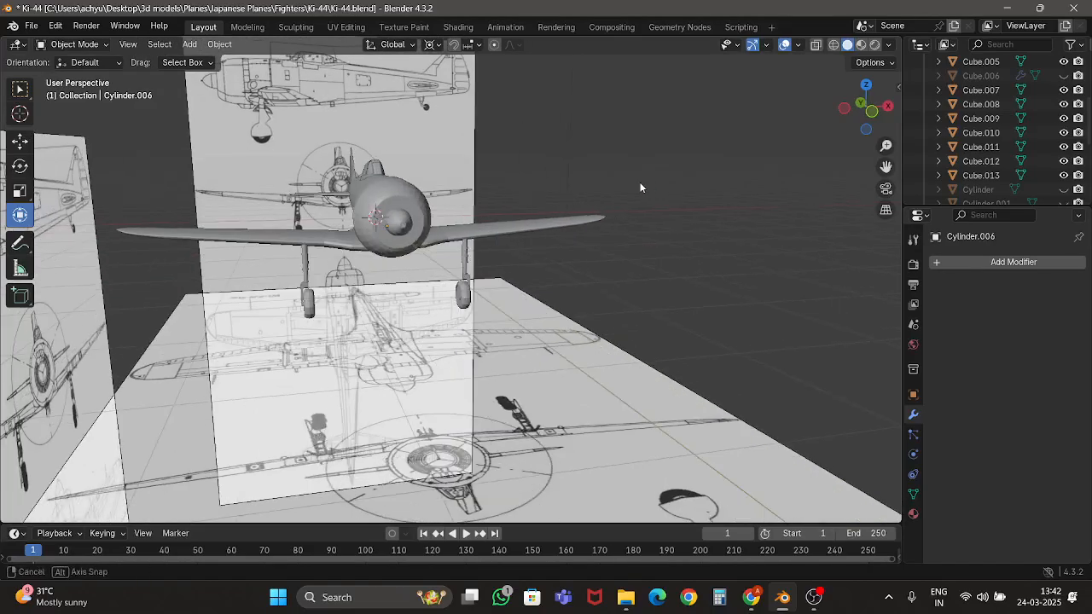
middle_click_drag(640, 186, 791, 224)
scroll(618, 236, "up", 5)
scroll(495, 143, "down", 8)
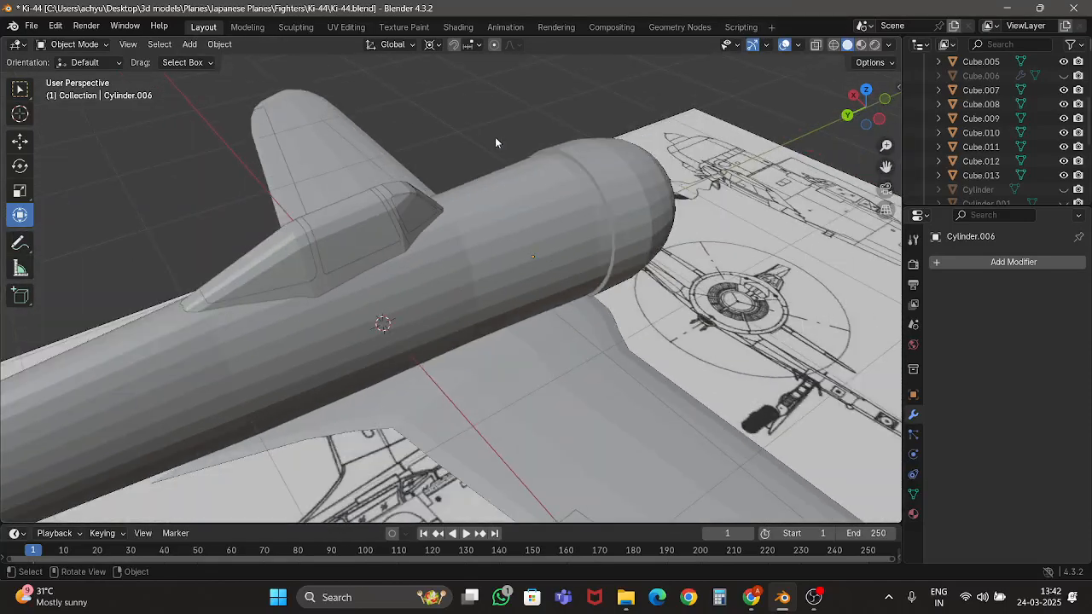
scroll(494, 142, "up", 8)
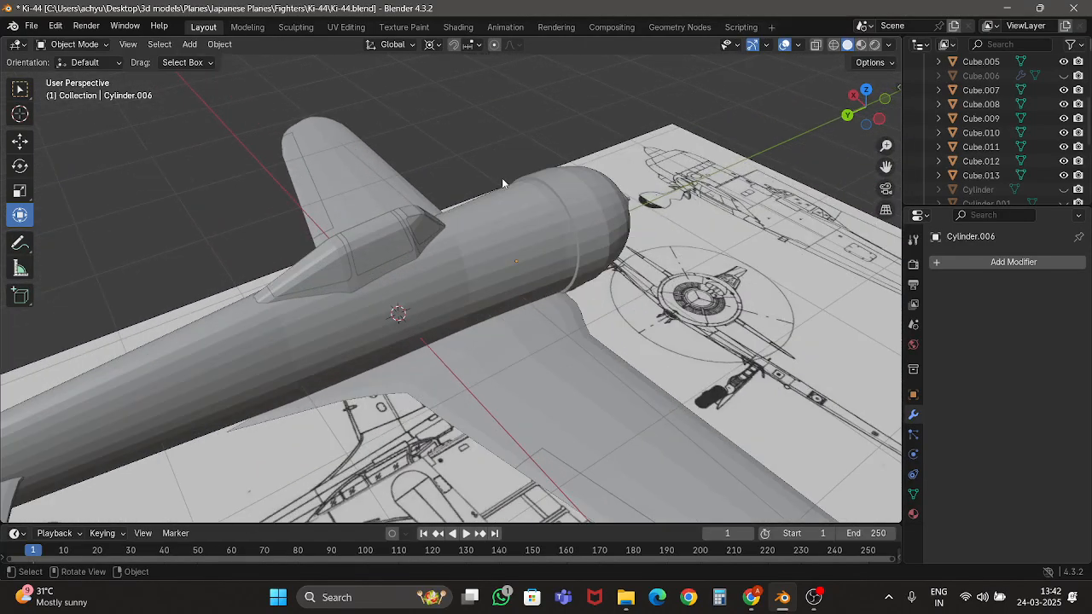
middle_click_drag(580, 161, 481, 157)
Inspect the wing's mesh in Edit Mode, return to Object Mode, save the file and clear the selection.
left_click(544, 177)
scroll(545, 178, "up", 3)
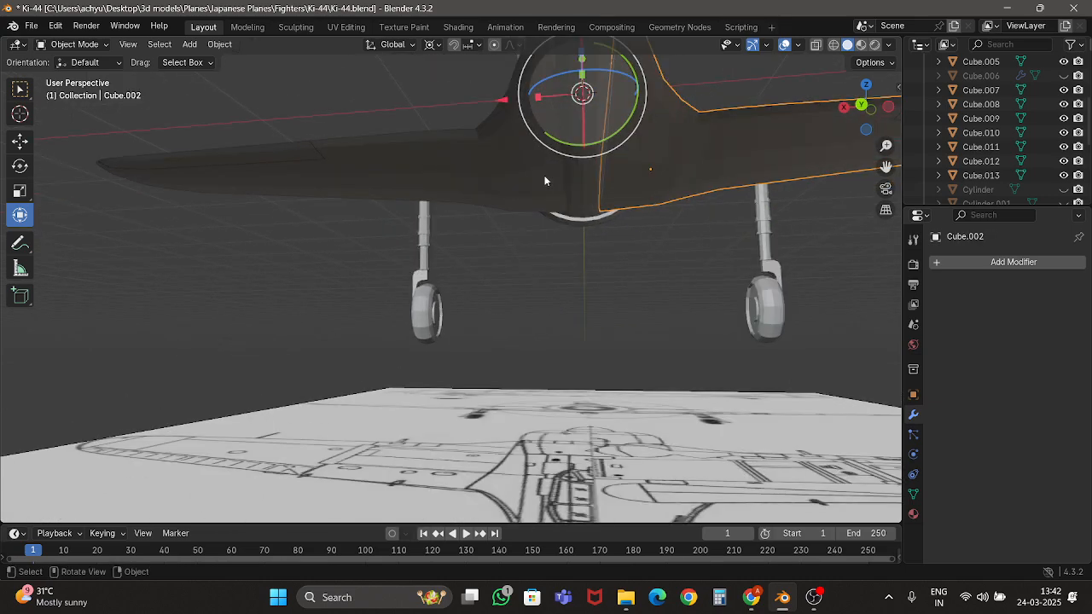
key("Tab")
mouse_move(544, 180)
middle_mouse_down()
mouse_move(525, 183)
mouse_move(519, 202)
mouse_move(626, 213)
mouse_move(697, 323)
middle_mouse_up()
key("z")
key("shift+z")
key("Tab")
scroll(492, 185, "down", 8)
key("ctrl+s")
left_click(607, 358)
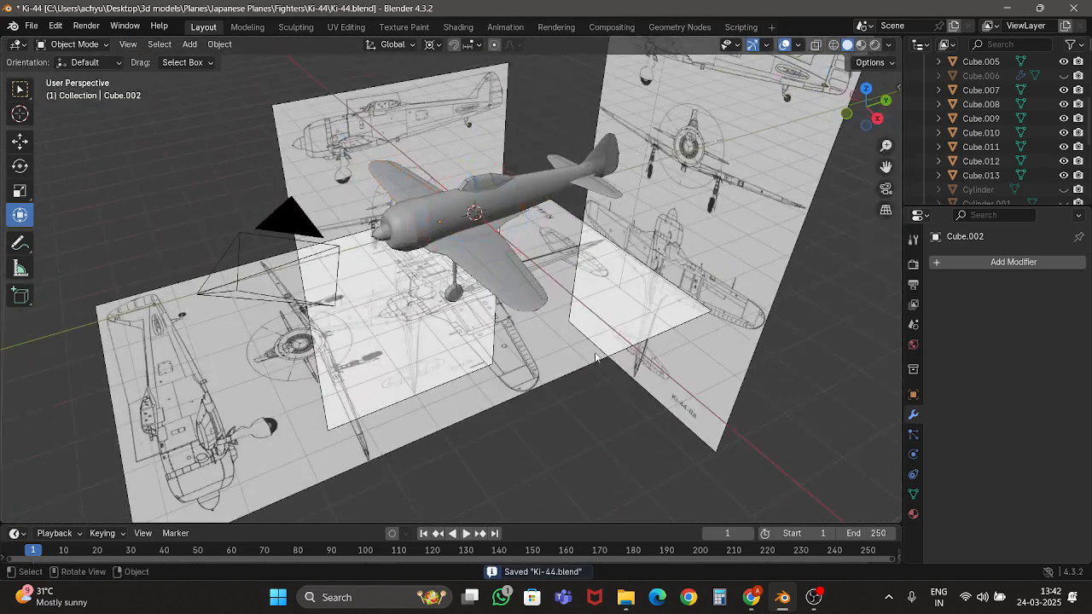
Review the aircraft and its mirrored landing gear from the side and the front three-quarter angle.
middle_click_drag(592, 340, 659, 318)
scroll(659, 317, "up", 5)
middle_click_drag(415, 274, 337, 279, "shift")
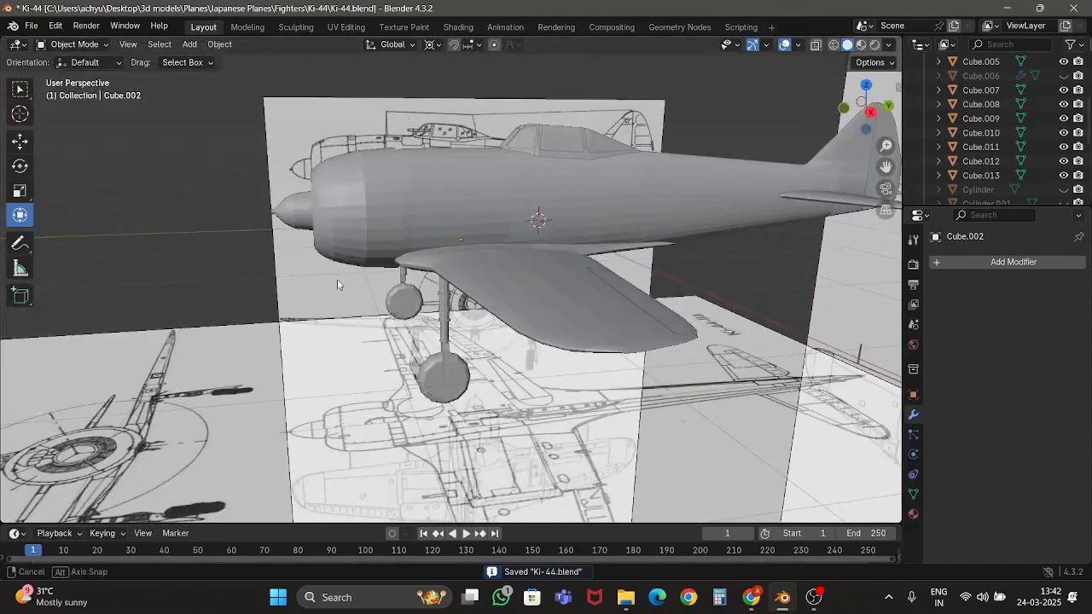
scroll(338, 276, "down", 5)
scroll(446, 237, "up", 4)
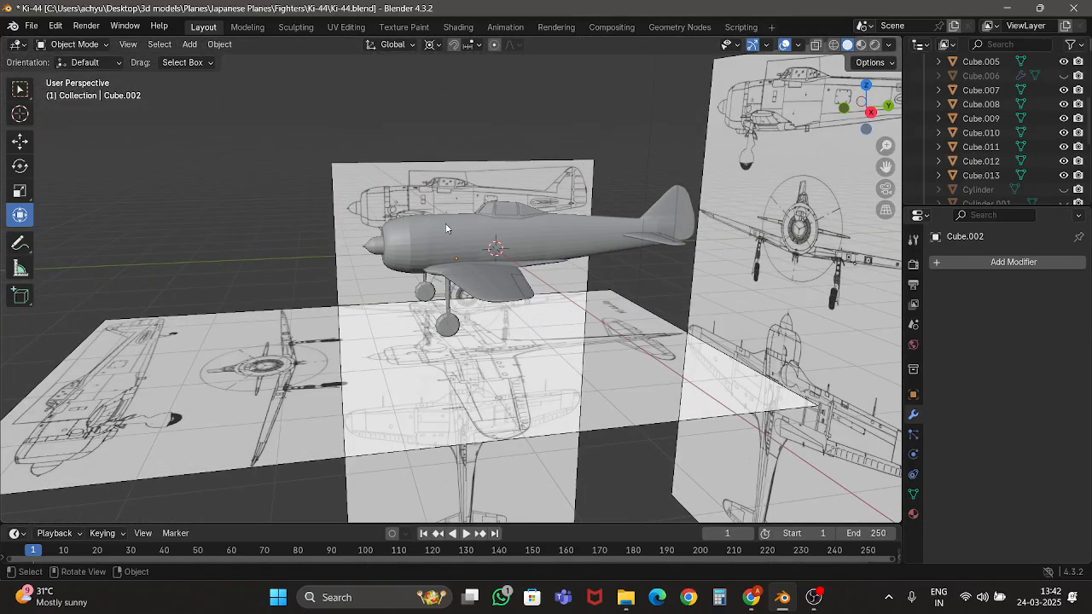
middle_click_drag(516, 219, 563, 280)
scroll(562, 282, "up", 1)
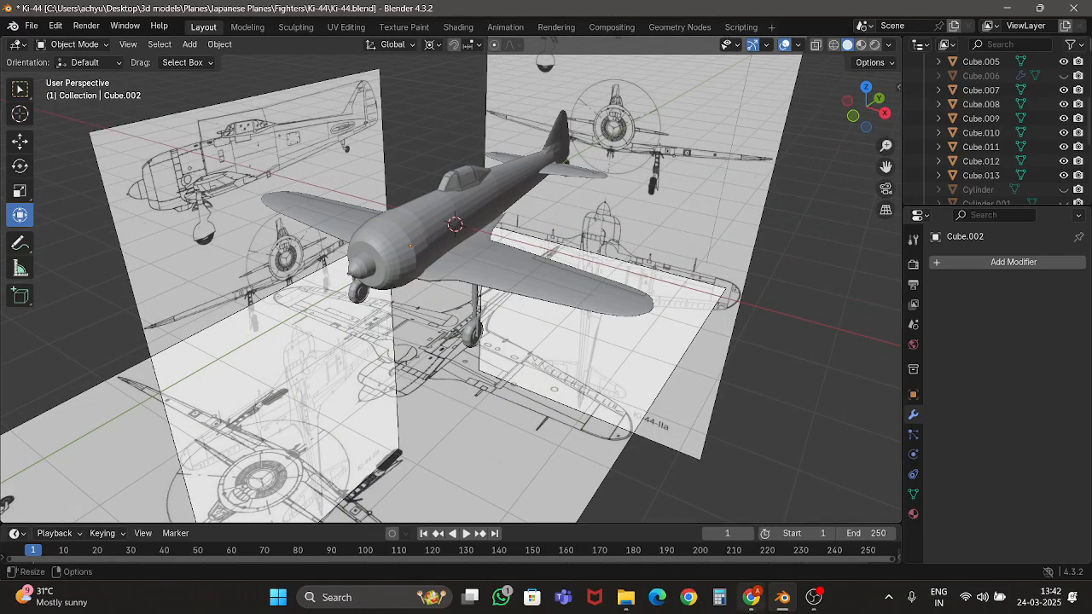
mouse_move(825, 606)
left_click(851, 511)
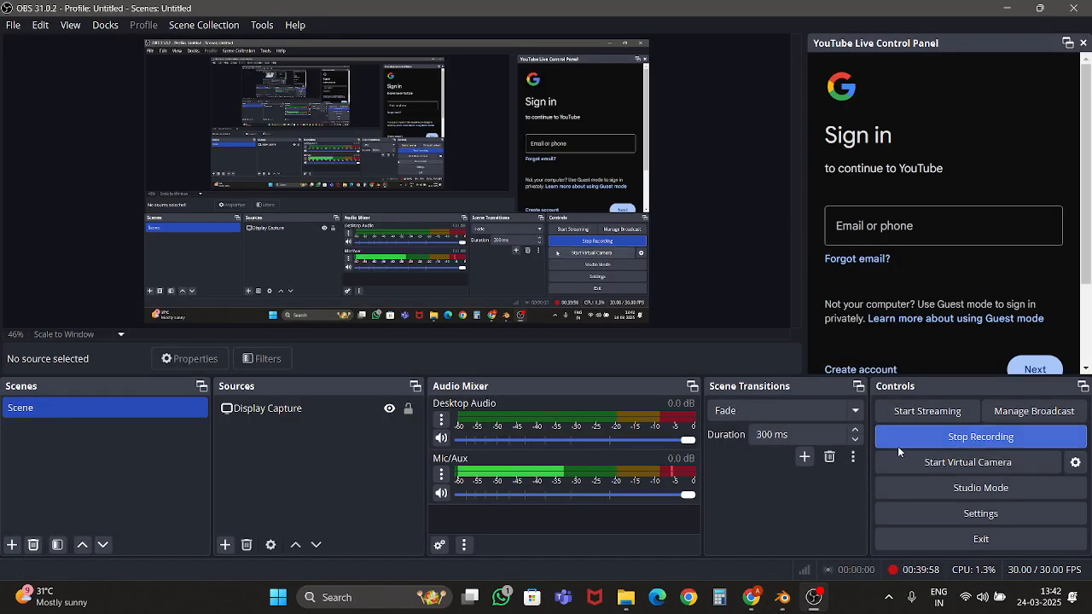